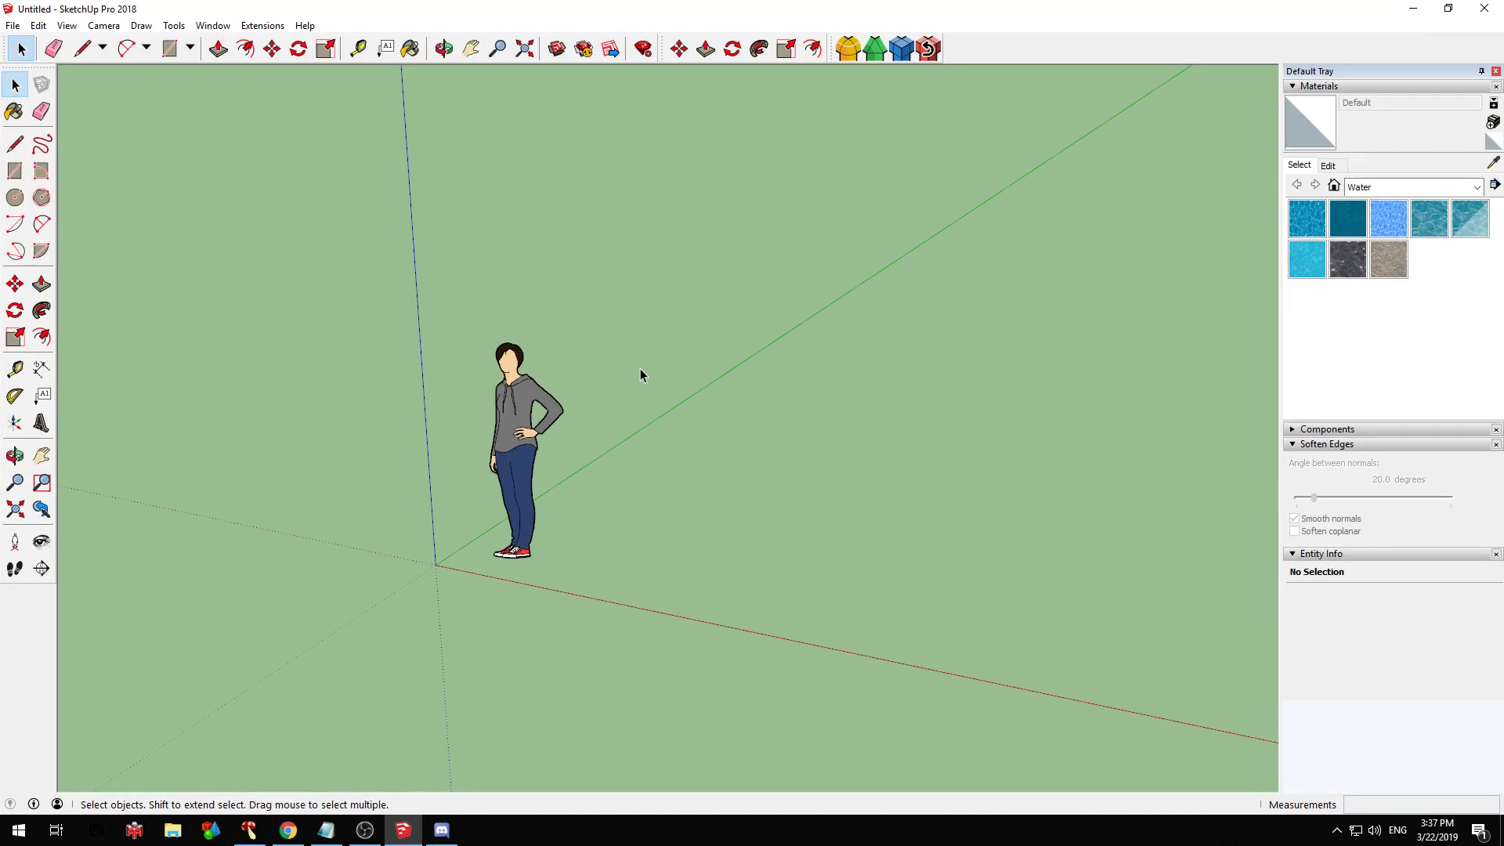
Switch to Chrome and review the SM64 ROM Manager thread and the Super Mario 64 ROM download page
{"action": "left_click", "coordinate": [289, 830]}
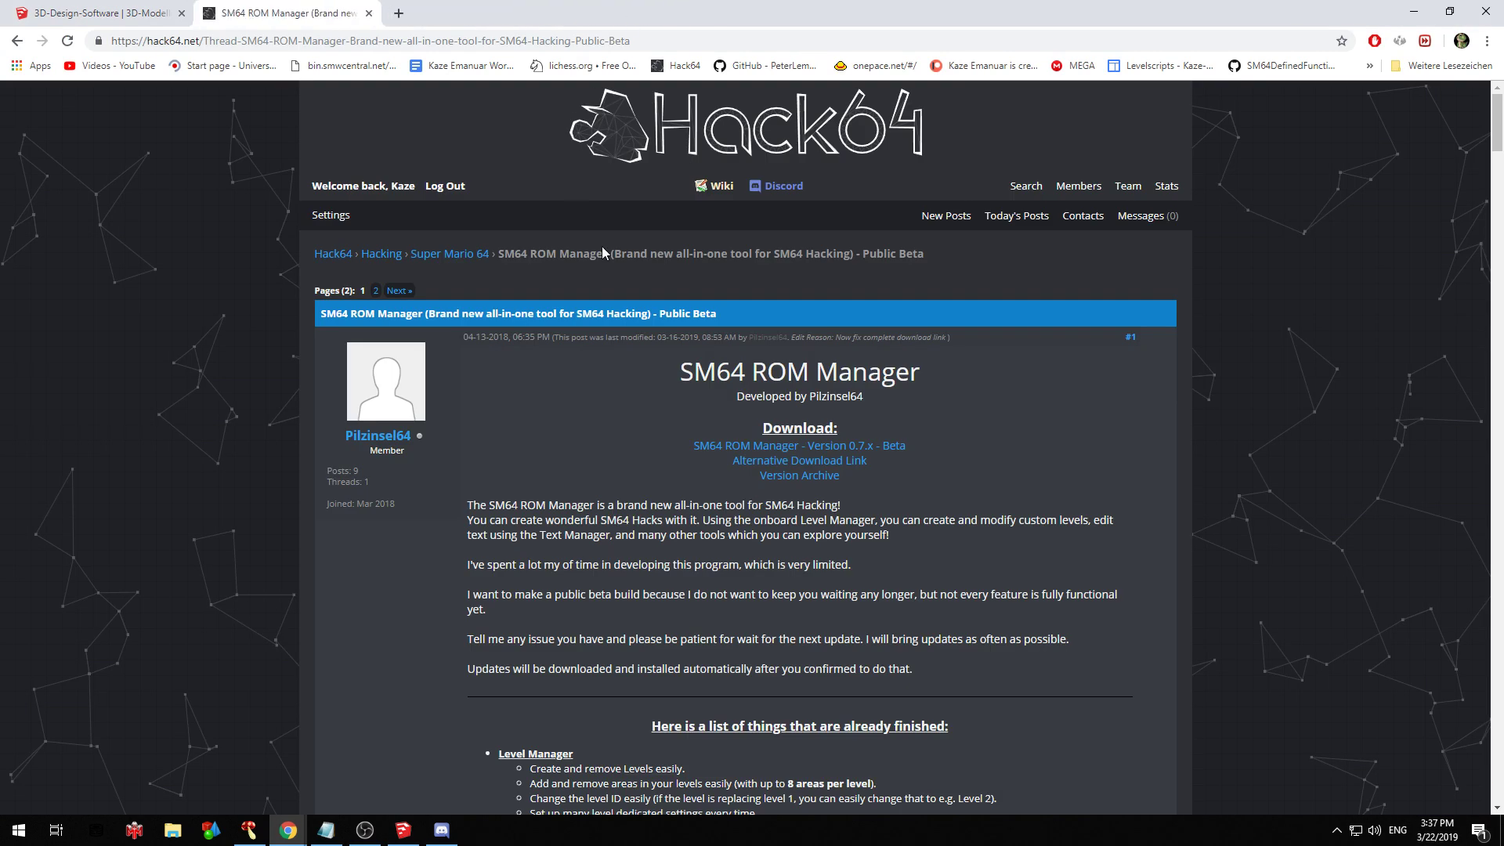
{"action": "scroll", "coordinate": [924, 419], "scroll_direction": "down", "scroll_amount": 2}
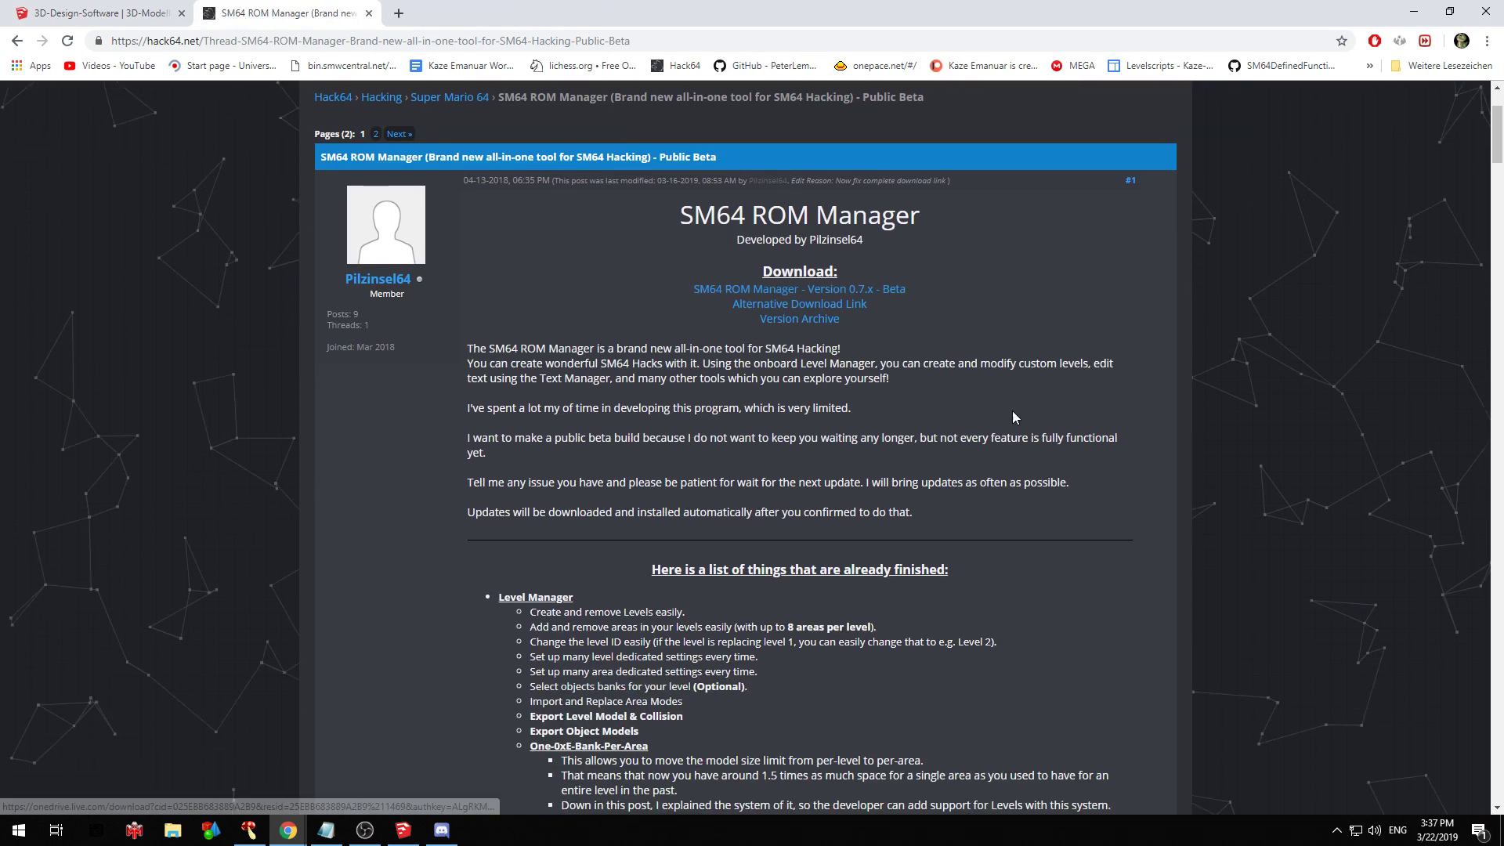
{"action": "left_click_drag", "start_coordinate": [655, 218], "coordinate": [962, 270]}
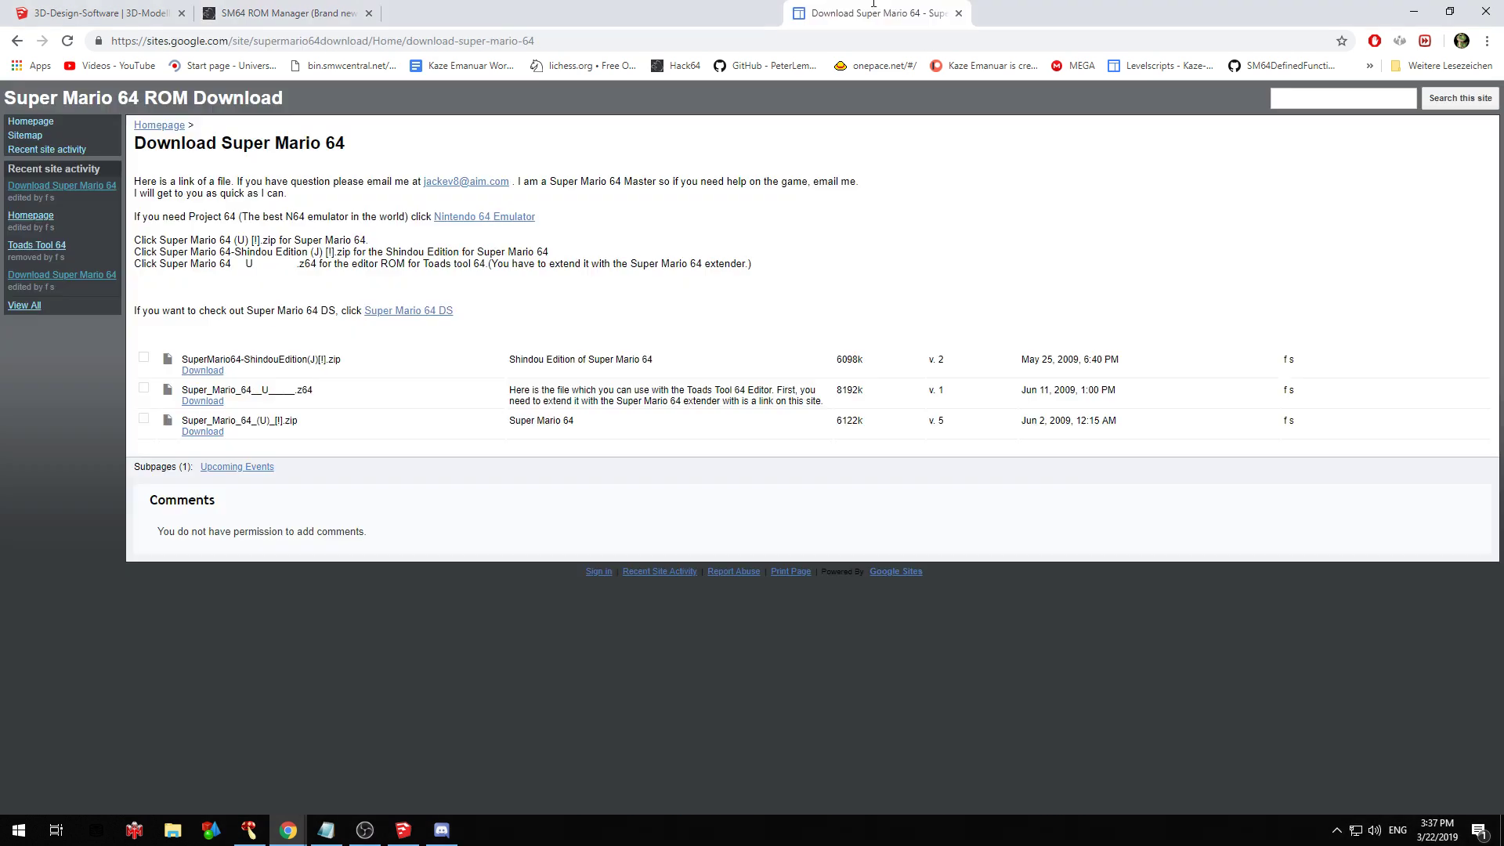
{"action": "left_click", "coordinate": [1407, 9]}
Uncover the ROM Manager window and the desktop file Super Mario 64 (U) [!].z64, and return to the maximized SketchUp window
{"action": "mouse_move", "coordinate": [454, 10]}
{"action": "left_mouse_down"}
{"action": "mouse_move", "coordinate": [602, 177]}
{"action": "mouse_move", "coordinate": [719, 57]}
{"action": "mouse_move", "coordinate": [735, 100]}
{"action": "left_mouse_up"}
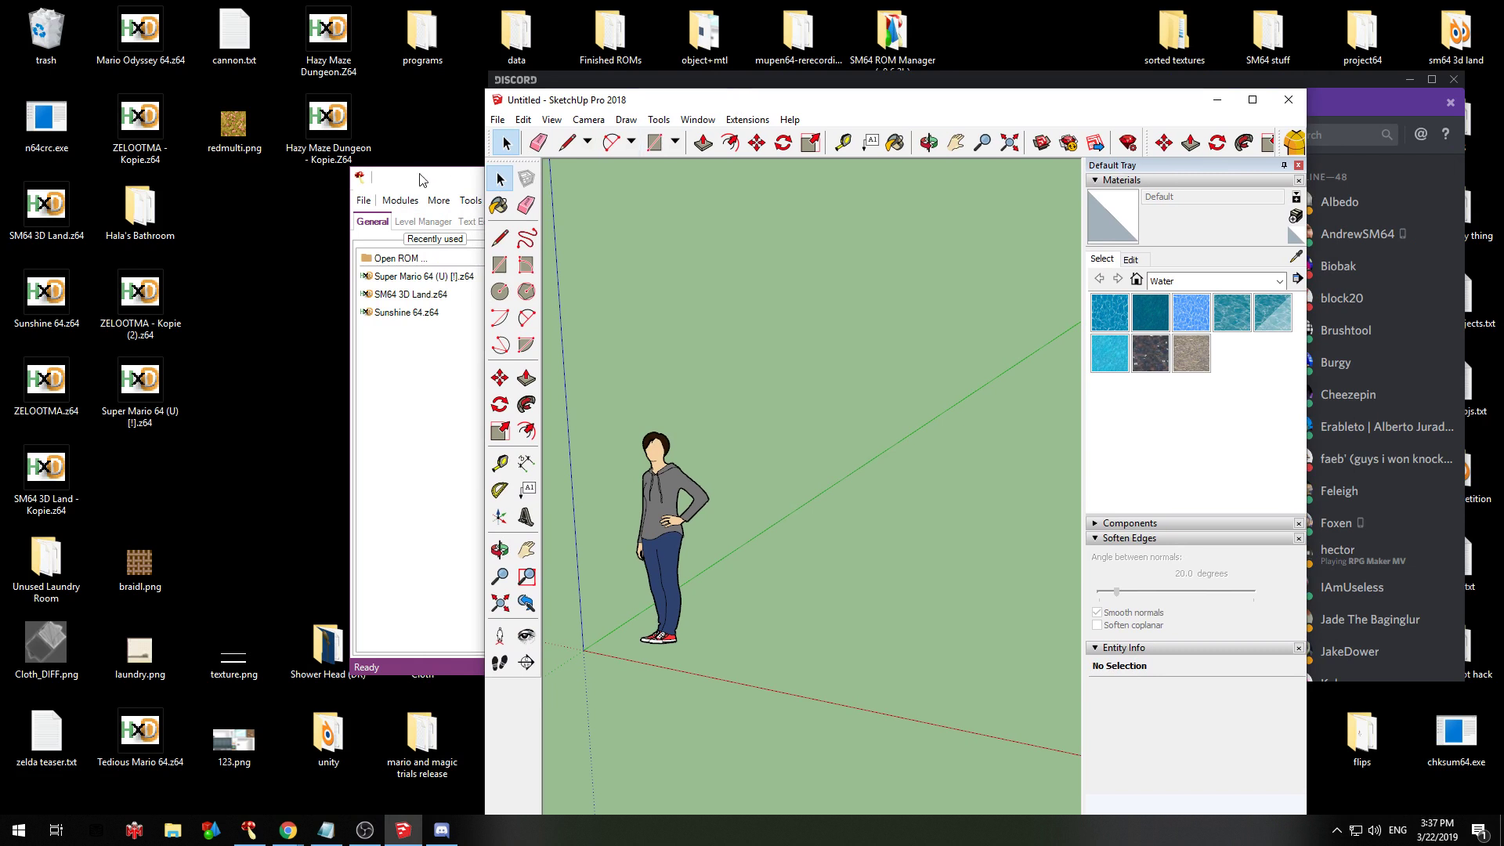
{"action": "left_click_drag", "start_coordinate": [421, 178], "coordinate": [326, 188]}
{"action": "left_click", "coordinate": [140, 386]}
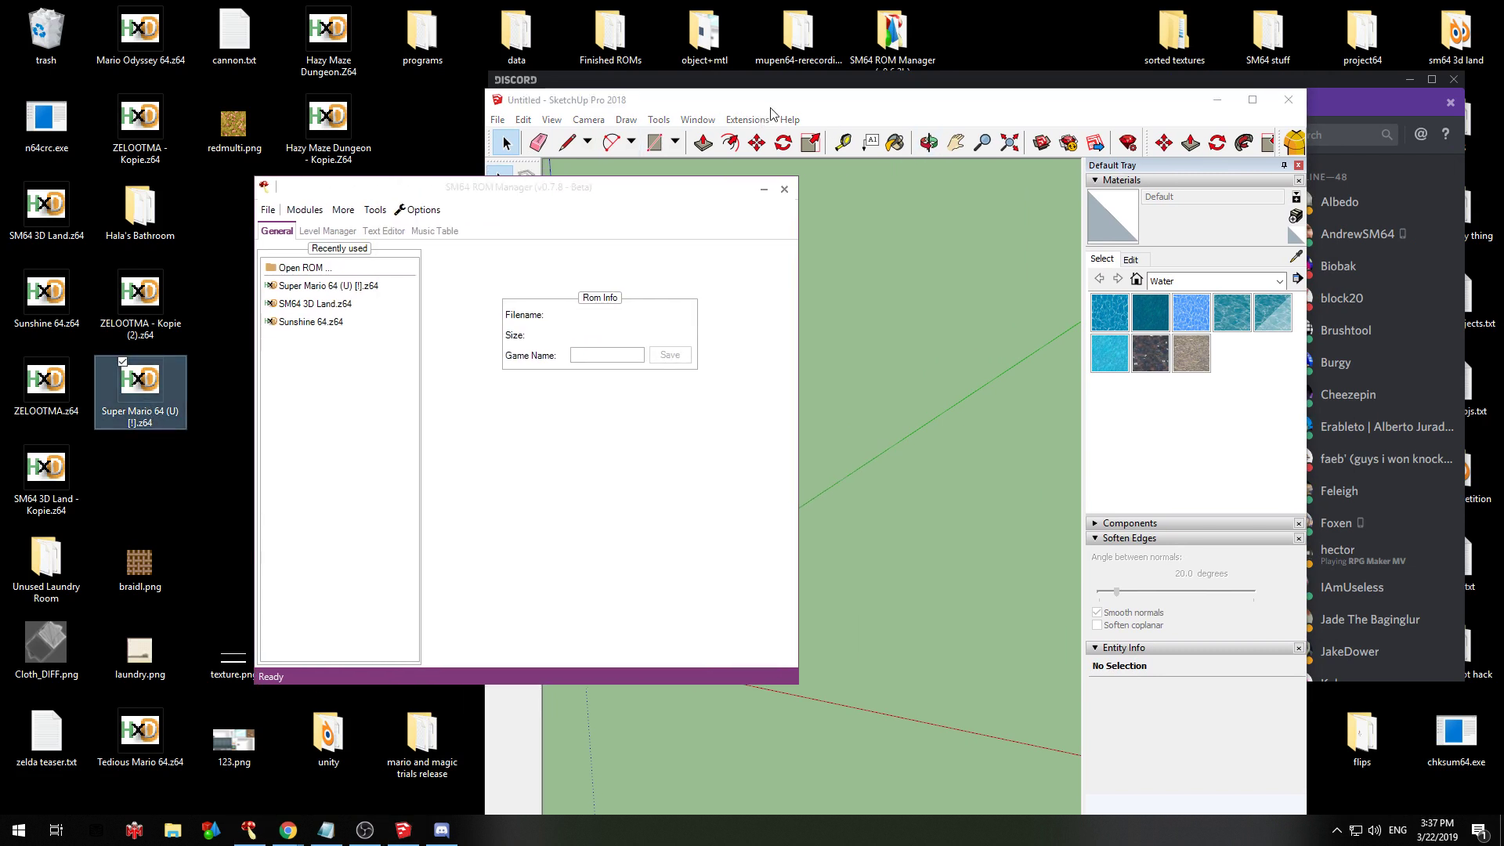
{"action": "left_click", "coordinate": [777, 110]}
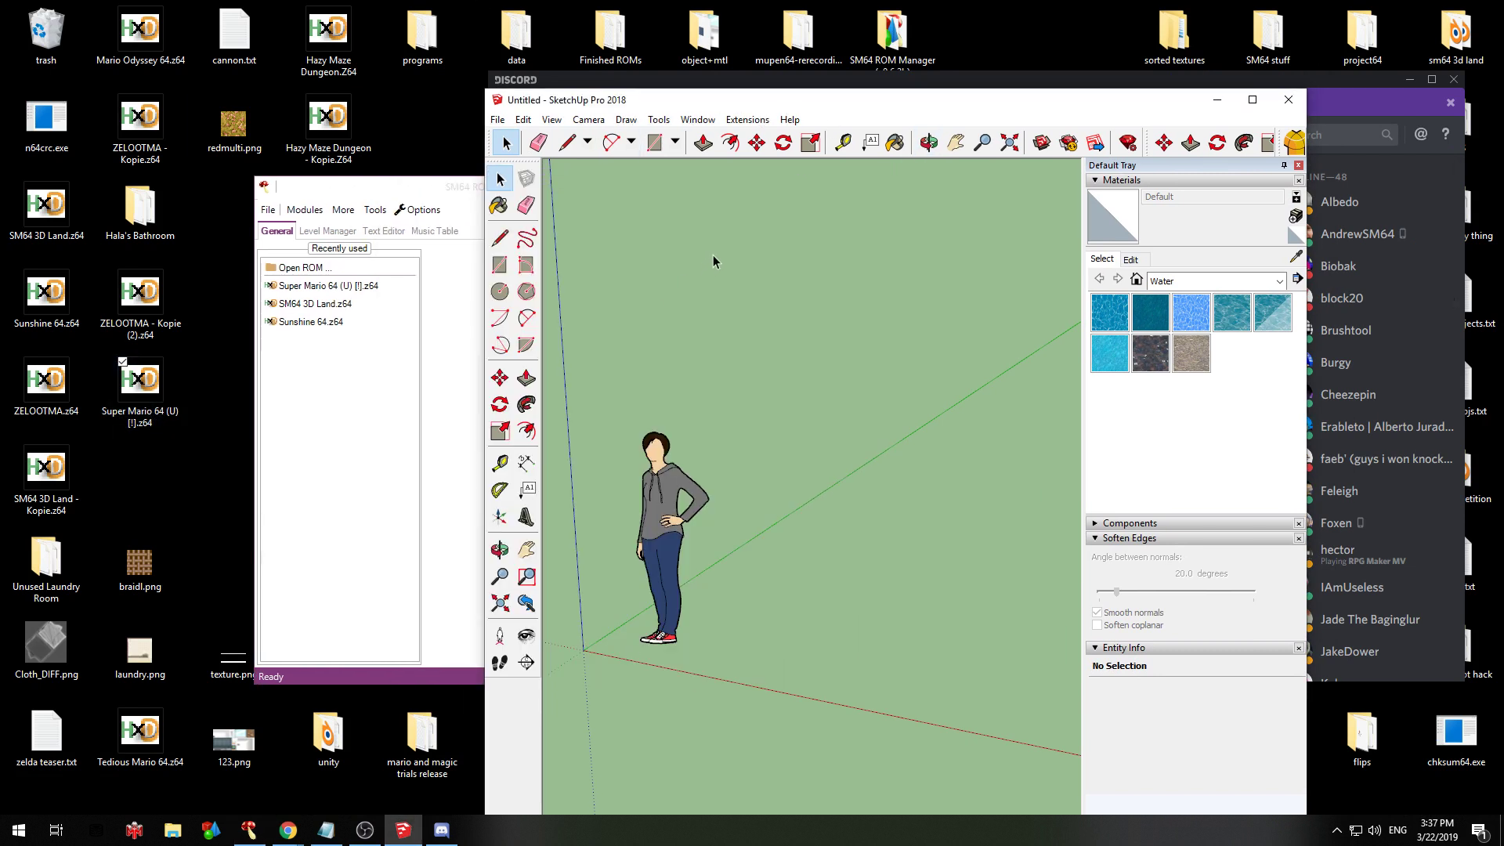
{"action": "double_click", "coordinate": [805, 107]}
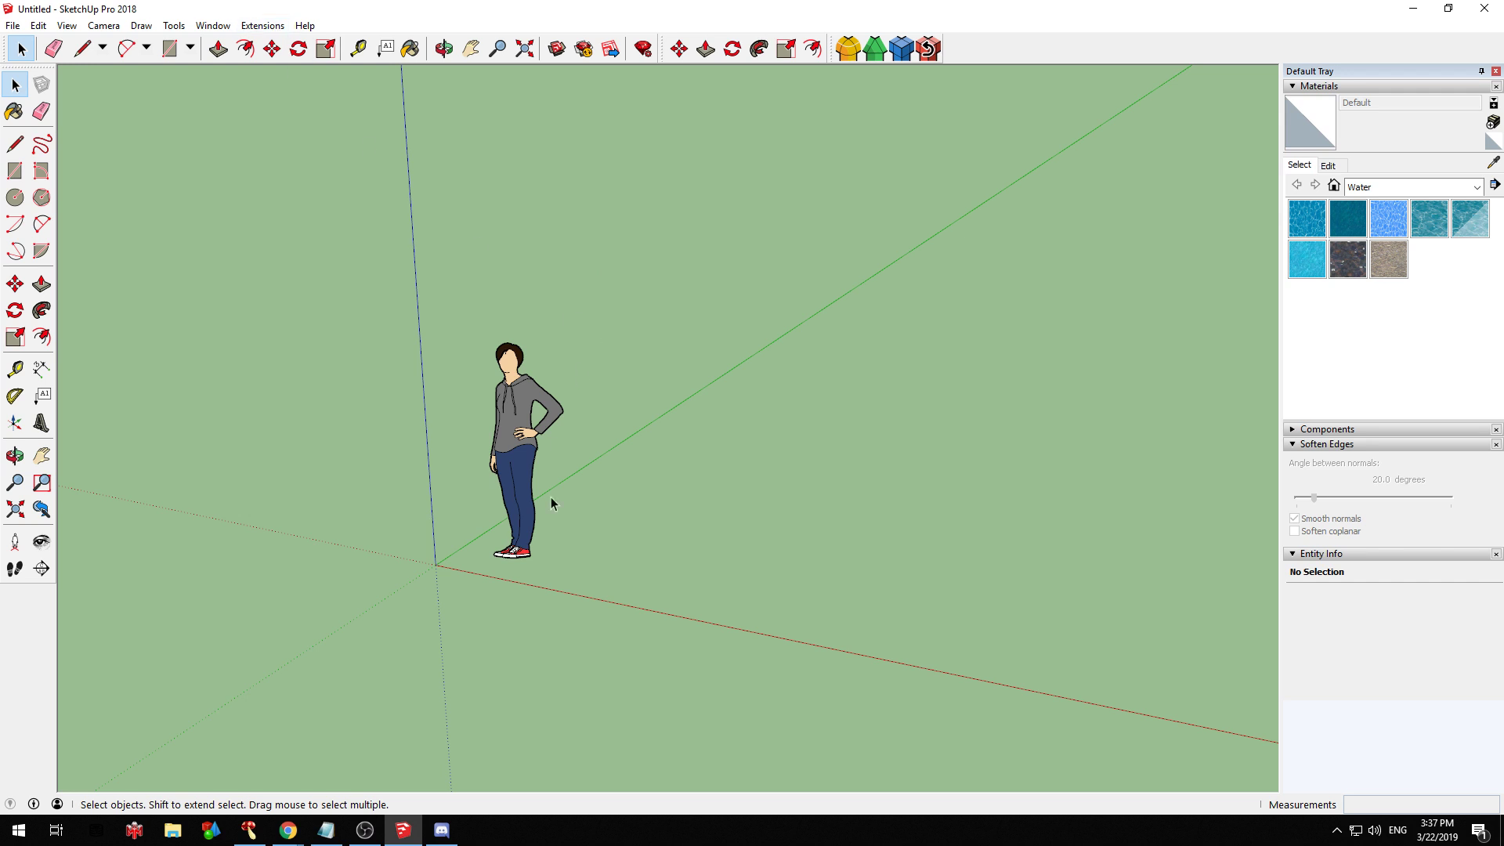
Delete the default human figure standing near the origin
{"action": "left_click", "coordinate": [509, 394]}
{"action": "middle_click_drag", "start_coordinate": [509, 356], "coordinate": [719, 420]}
{"action": "key", "text": "Delete"}
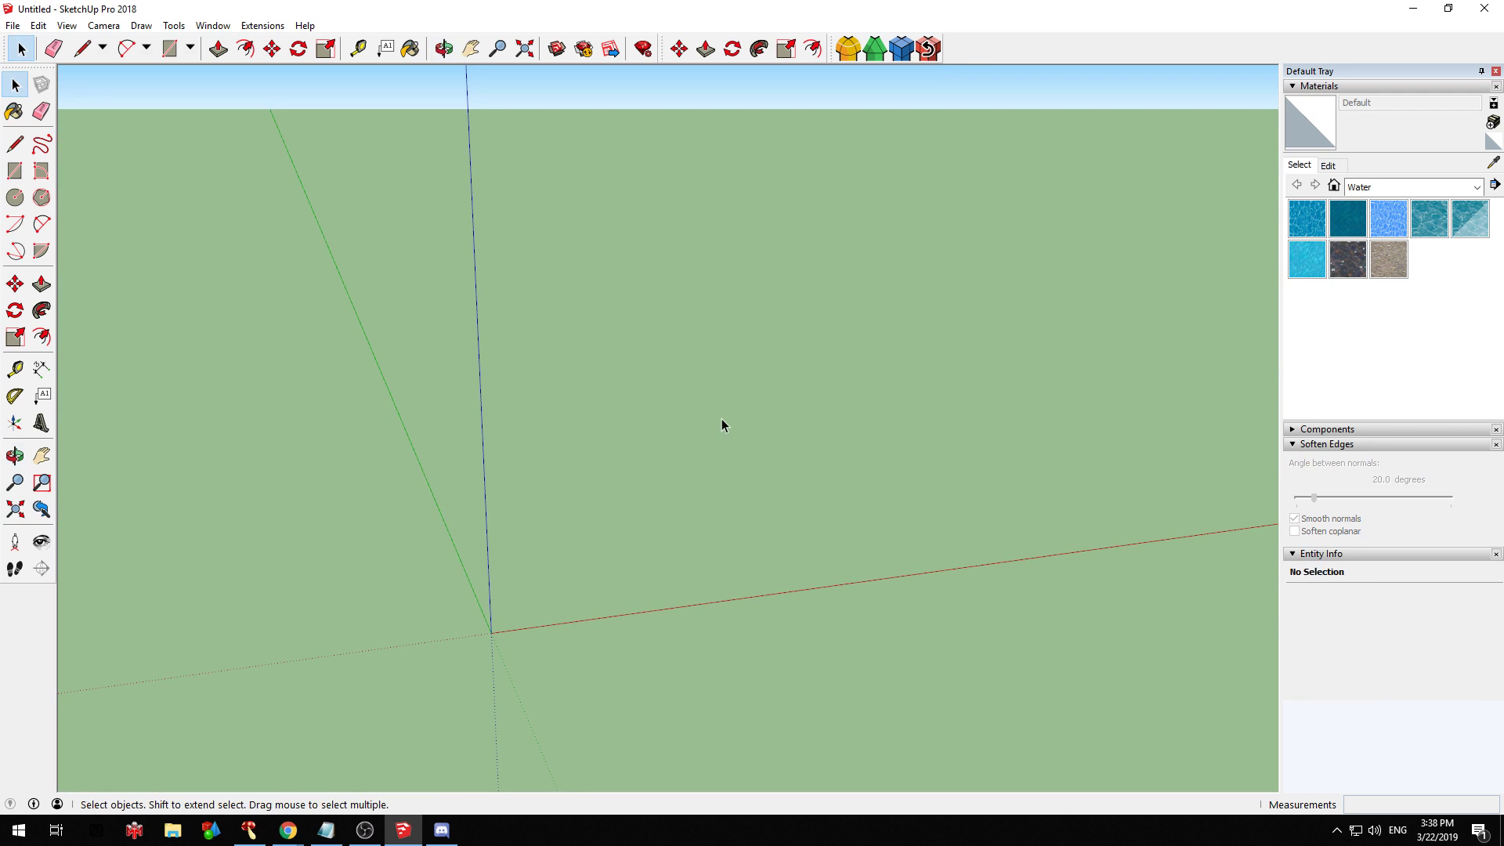
Draw a ground rectangle about 23.10 m by 23.87 m with its first corner at the origin
{"action": "middle_click_drag", "start_coordinate": [717, 419], "coordinate": [619, 374]}
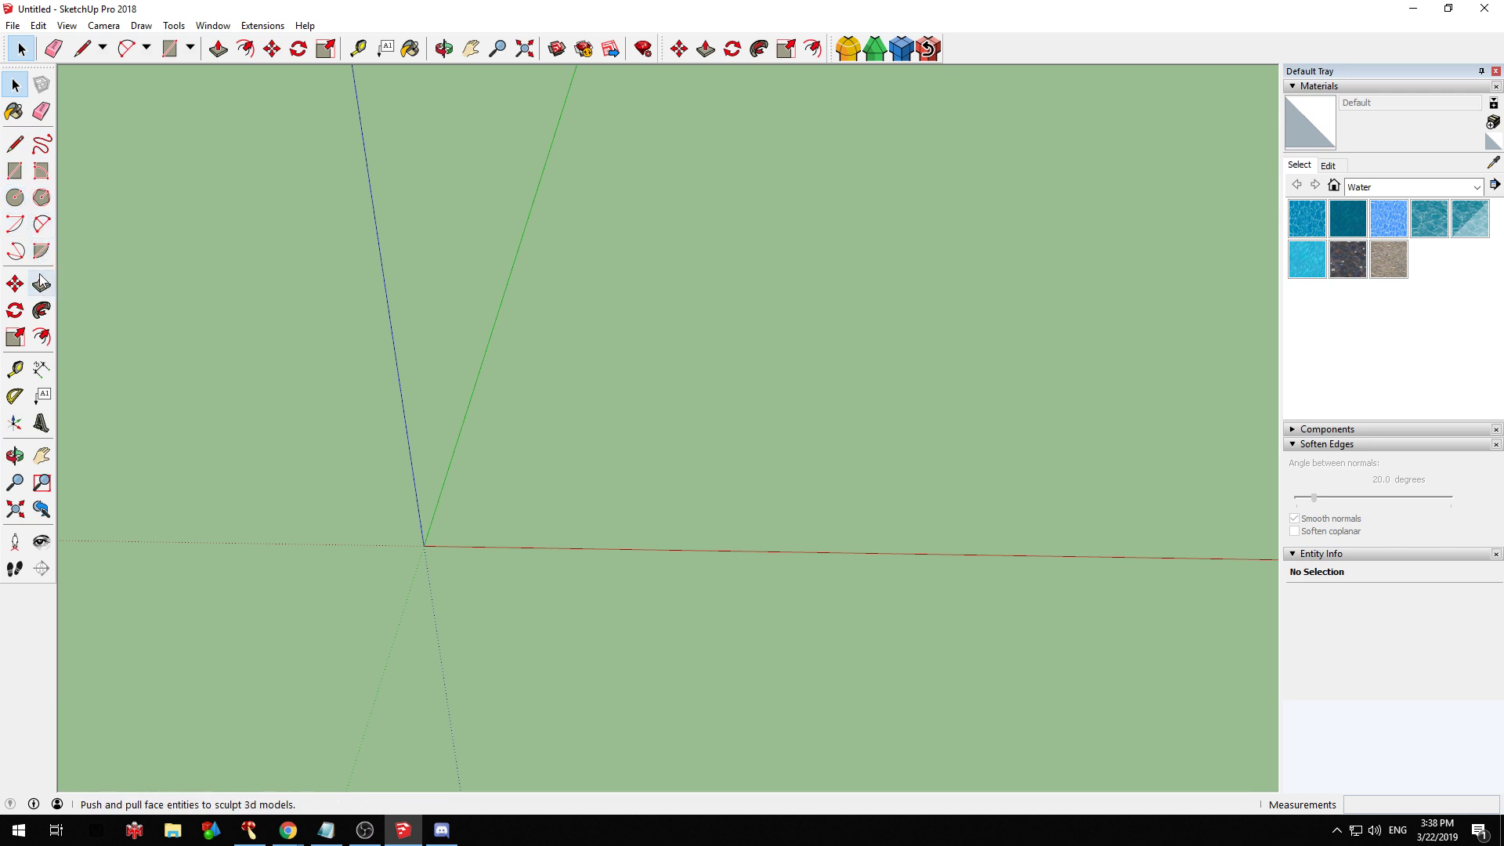
{"action": "left_click", "coordinate": [15, 174]}
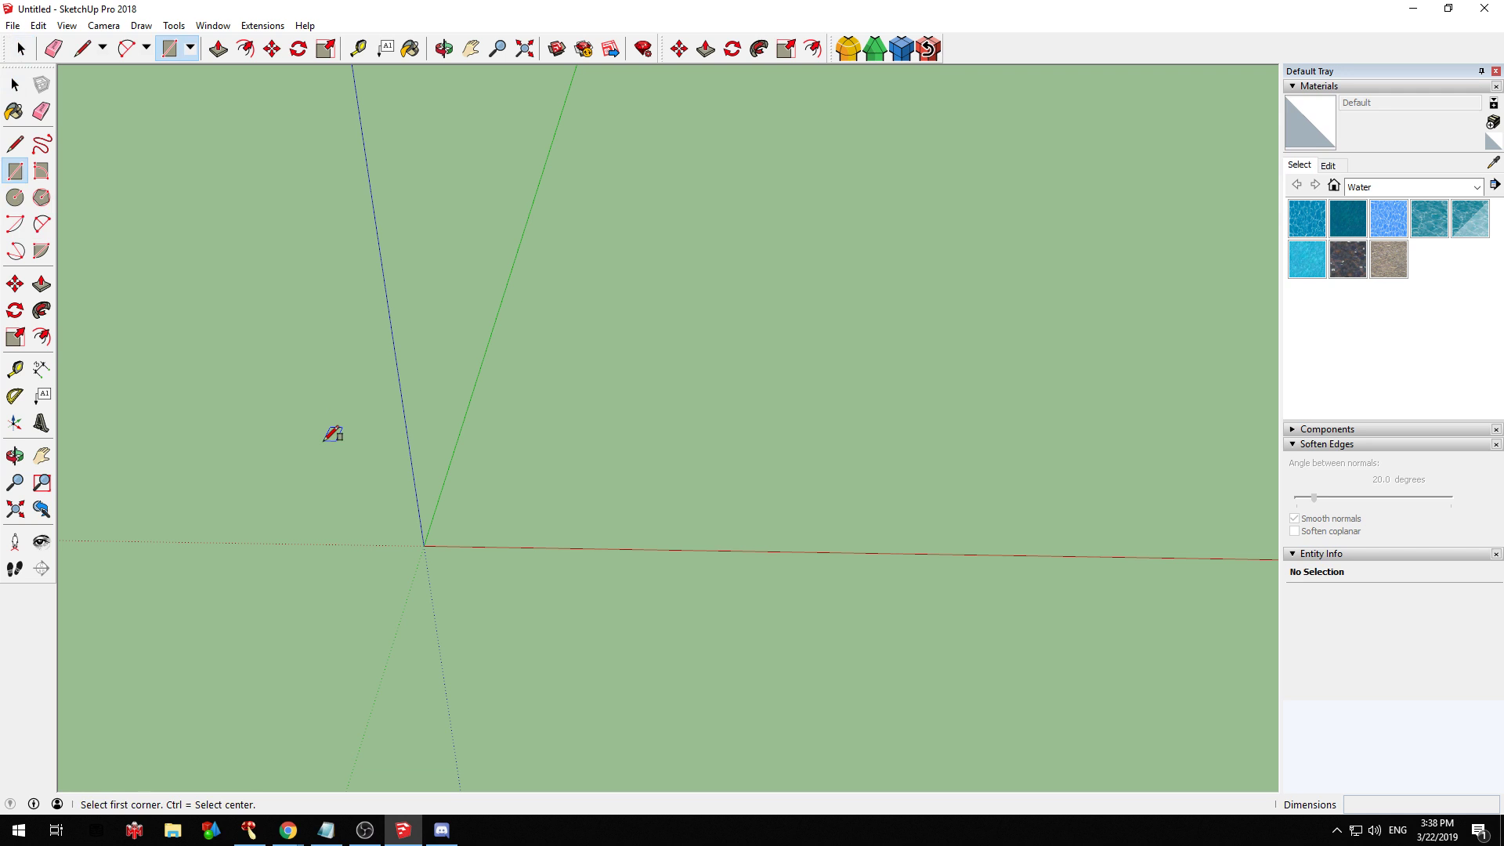
{"action": "left_click", "coordinate": [424, 546]}
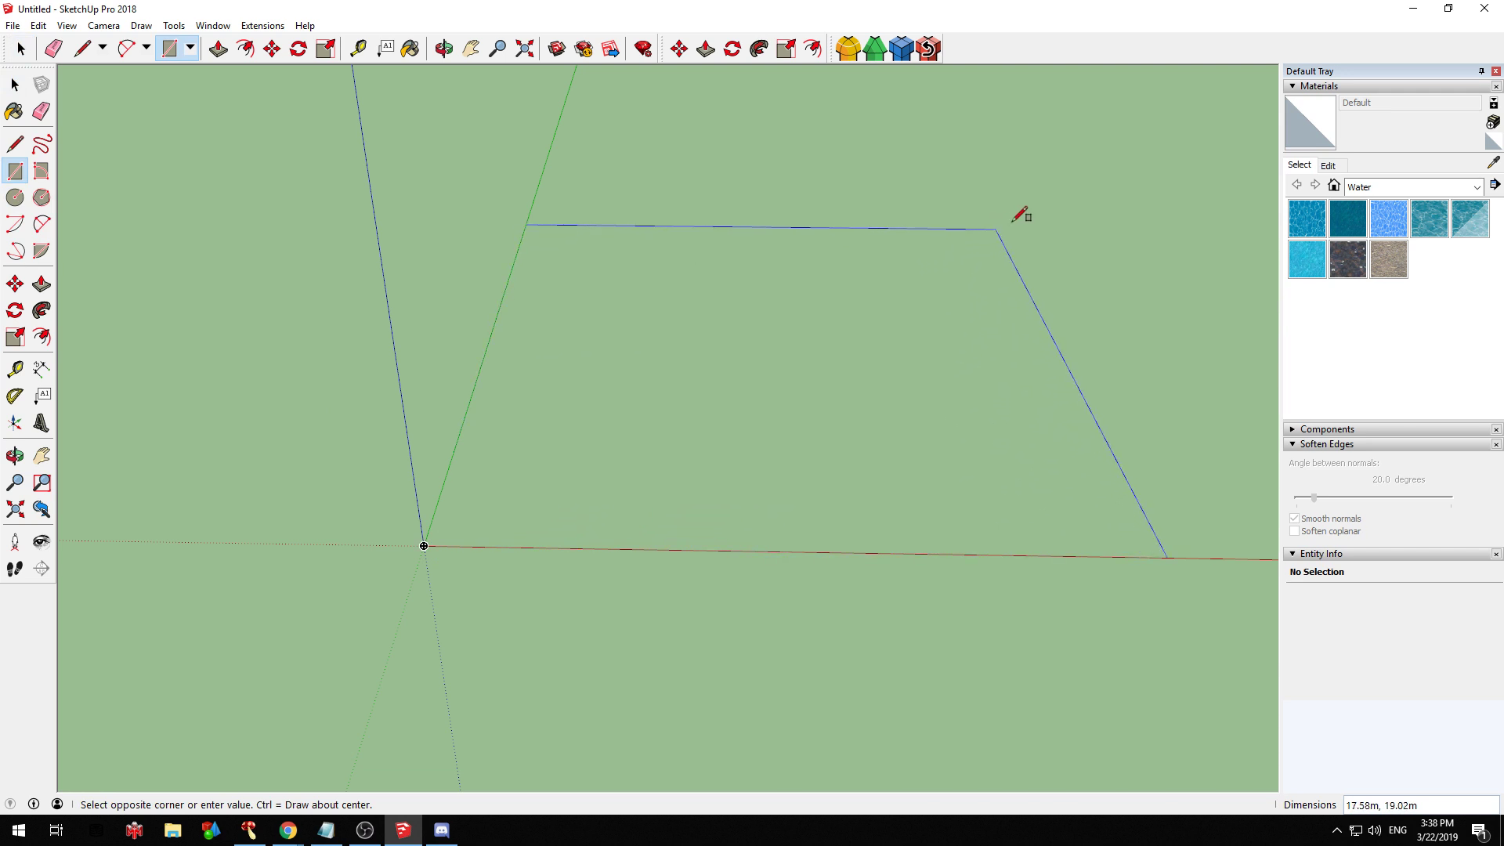
{"action": "left_click", "coordinate": [1111, 181]}
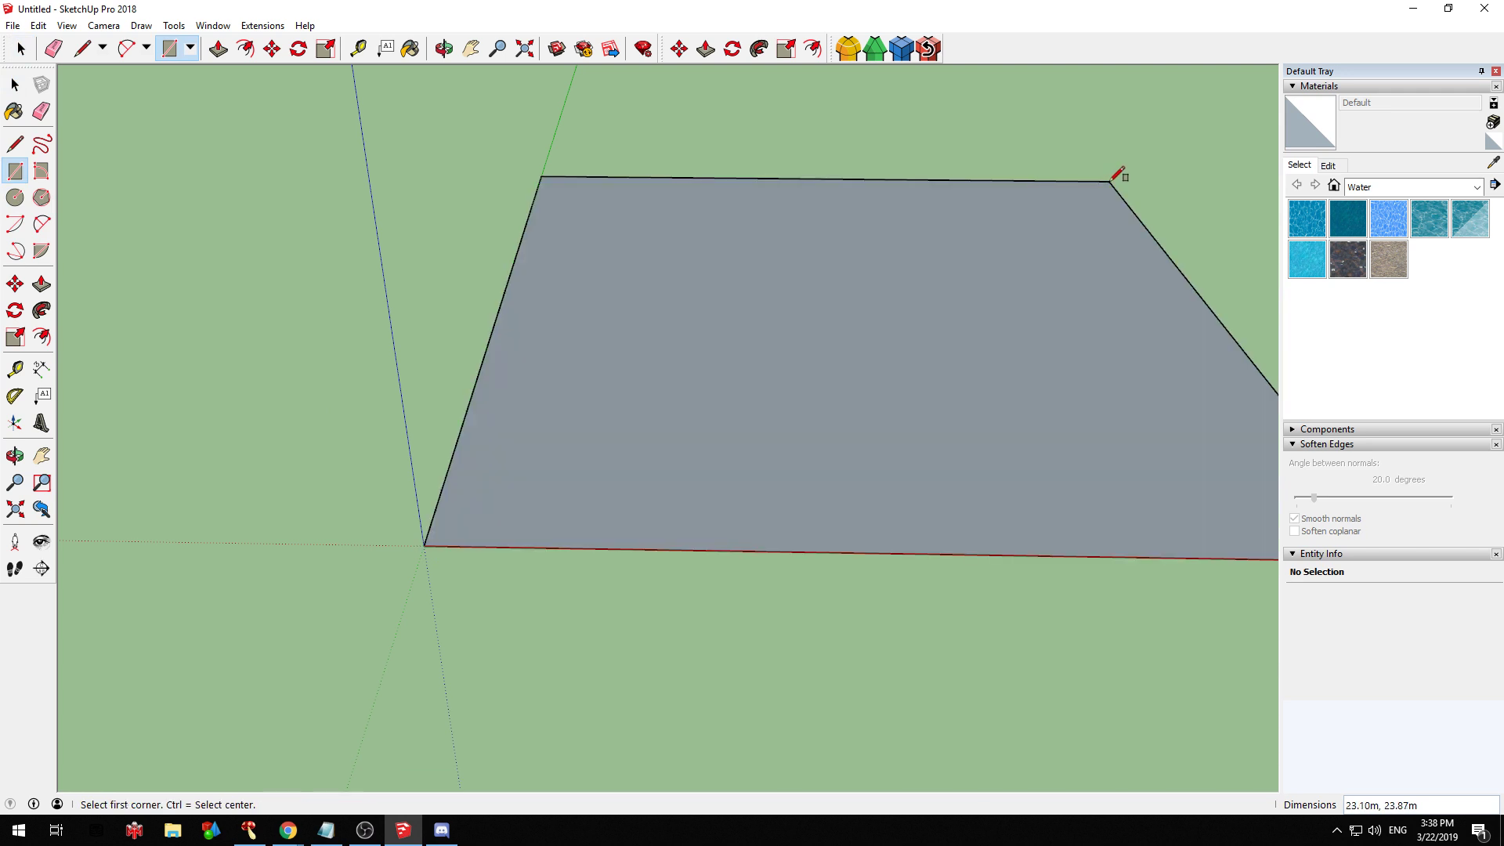
Reverse the ground rectangle's face so that its front side points upward
{"action": "key", "text": "o"}
{"action": "left_click_drag", "start_coordinate": [596, 348], "coordinate": [568, 589]}
{"action": "middle_click_drag", "start_coordinate": [567, 589], "coordinate": [586, 584]}
{"action": "scroll", "coordinate": [596, 572], "scroll_direction": "down", "scroll_amount": 2}
{"action": "middle_click_drag", "start_coordinate": [740, 605], "coordinate": [800, 185]}
{"action": "middle_click_drag", "start_coordinate": [676, 469], "coordinate": [603, 752]}
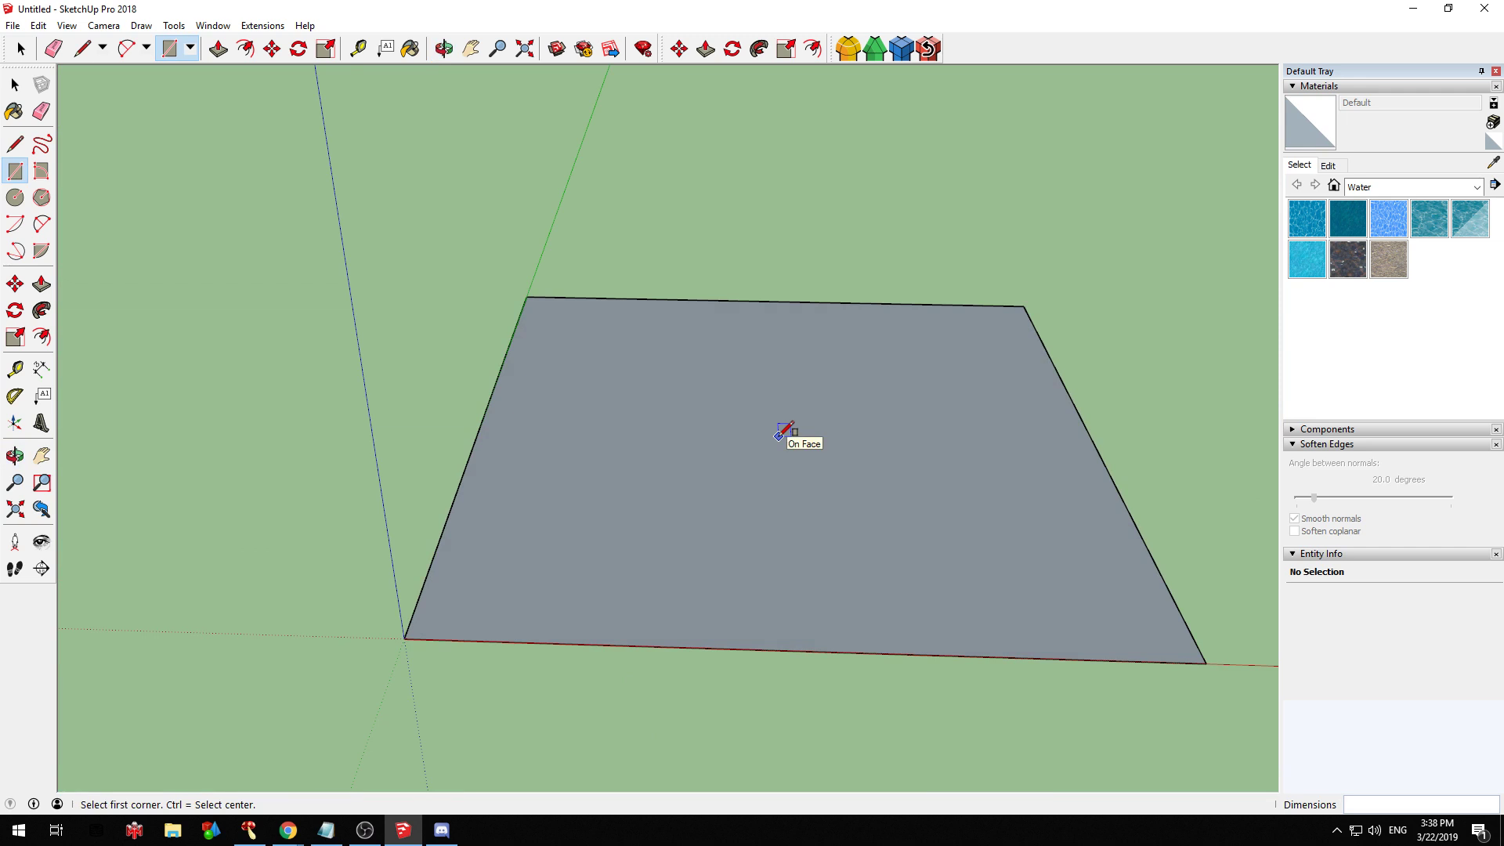
{"action": "right_click", "coordinate": [649, 399]}
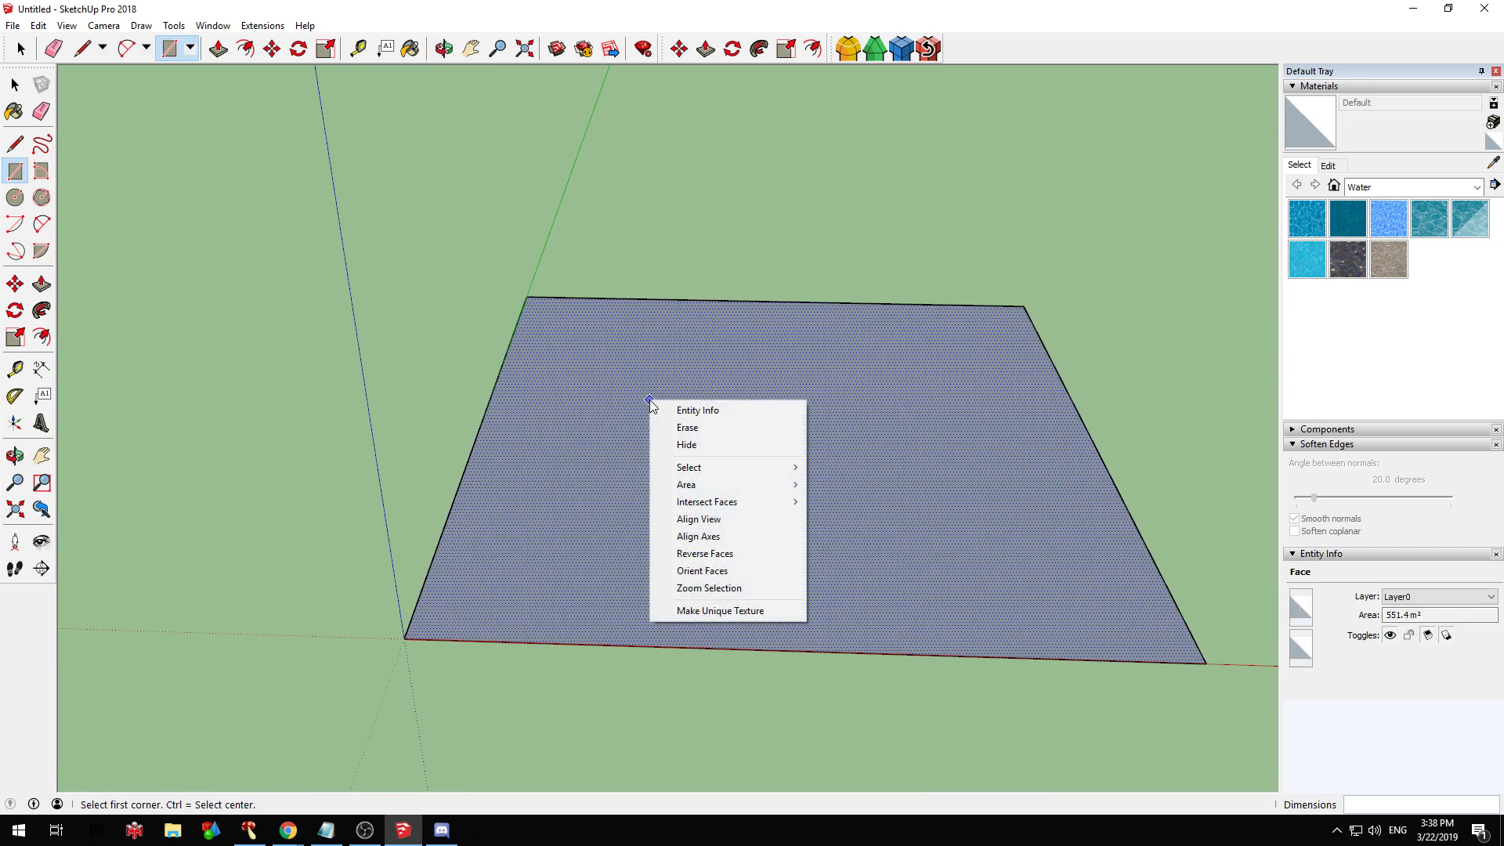
{"action": "left_click", "coordinate": [694, 553]}
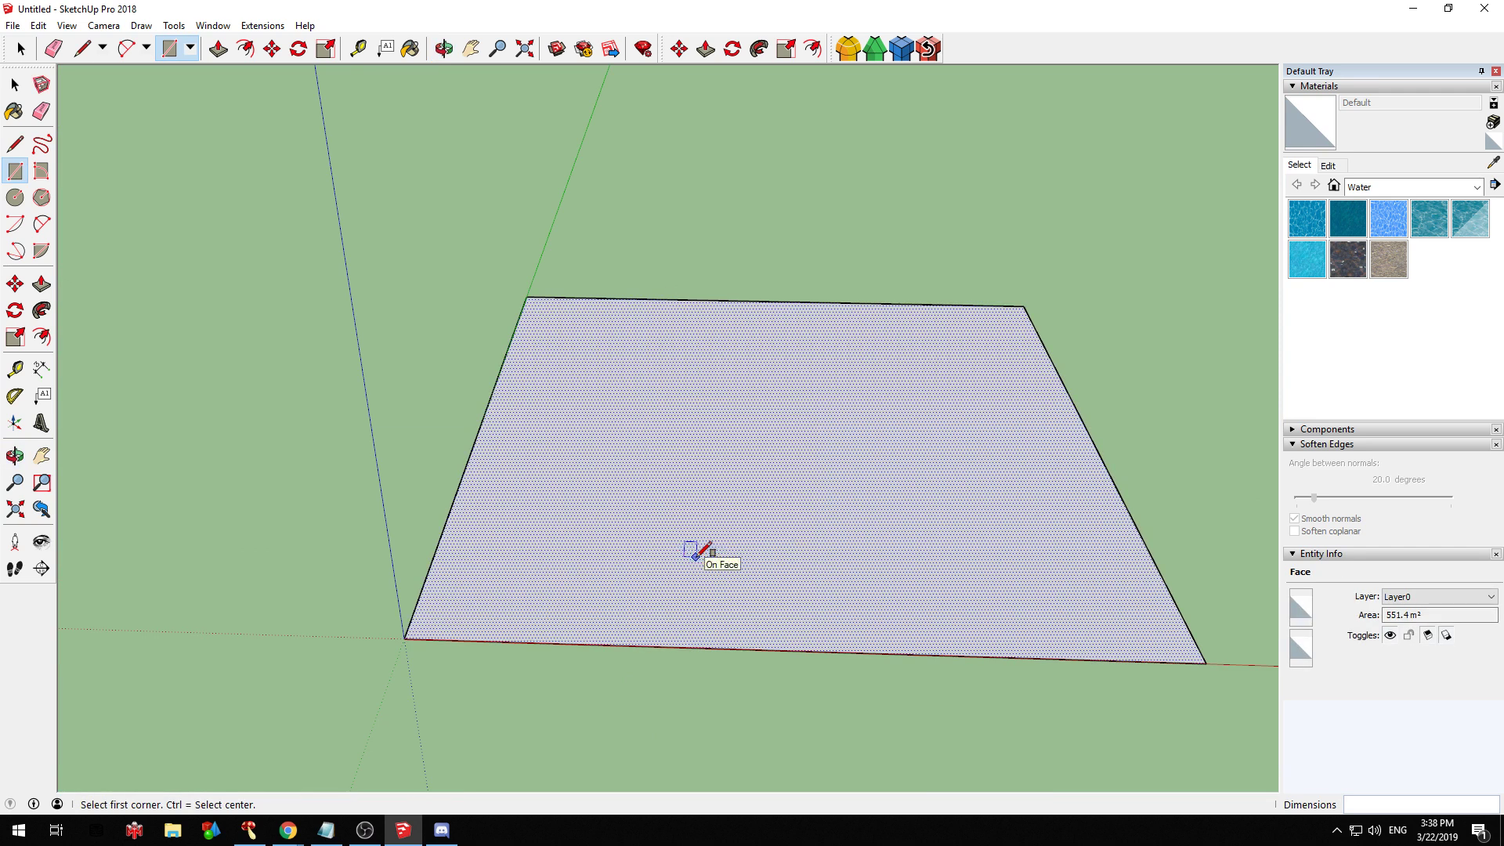
Draw the first five connected edges of an irregular polygon outline on the ground face with the Line tool
{"action": "mouse_move", "coordinate": [661, 501]}
{"action": "middle_mouse_down"}
{"action": "mouse_move", "coordinate": [624, 507]}
{"action": "mouse_move", "coordinate": [708, 473]}
{"action": "middle_mouse_up"}
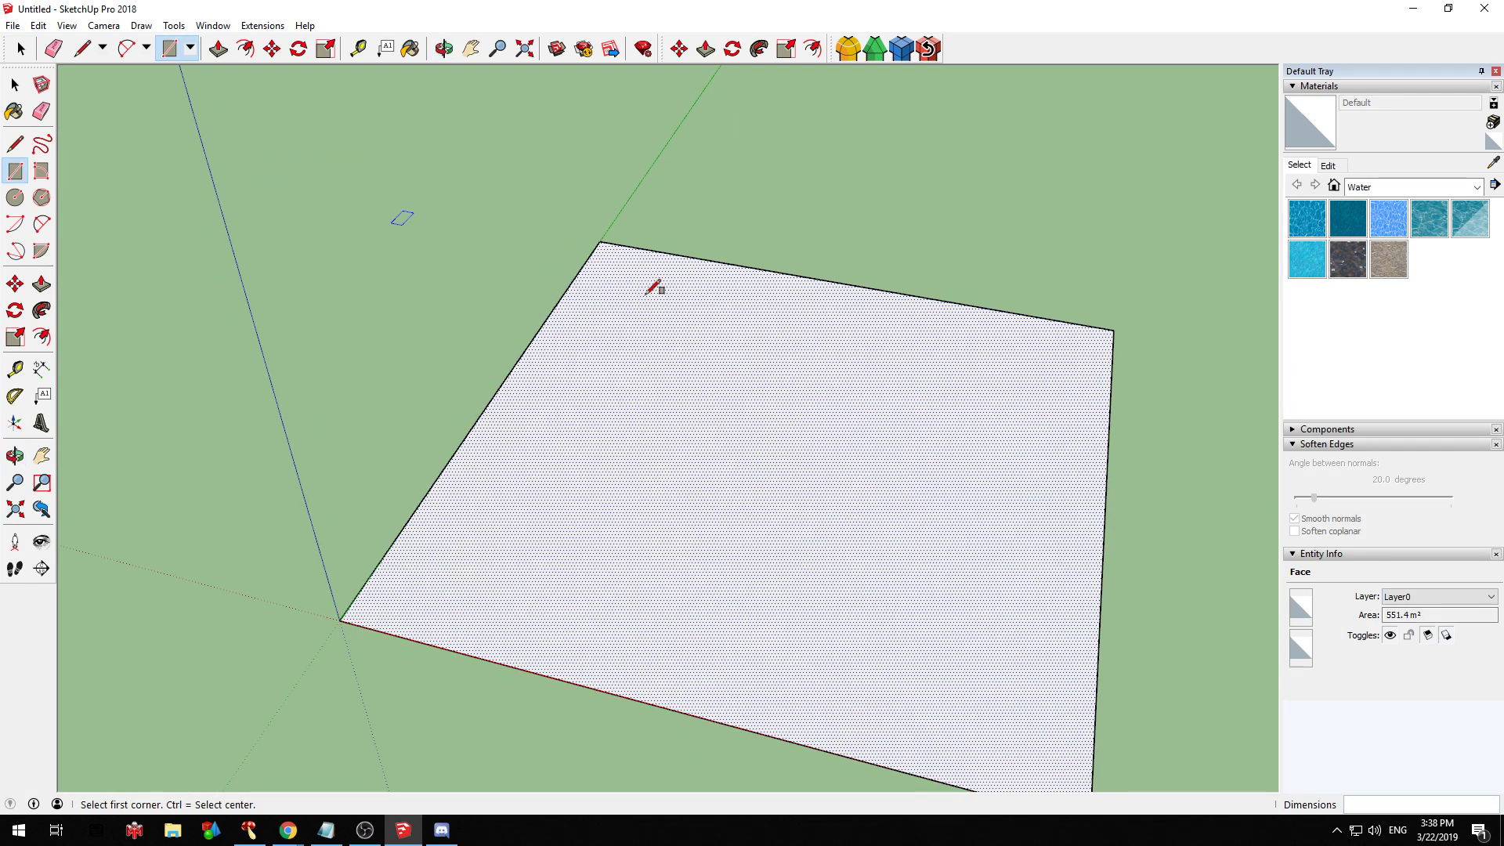
{"action": "key", "text": "l"}
{"action": "middle_click_drag", "start_coordinate": [791, 470], "coordinate": [862, 439]}
{"action": "scroll", "coordinate": [1104, 375], "scroll_direction": "up", "scroll_amount": 1}
{"action": "scroll", "coordinate": [724, 304], "scroll_direction": "down", "scroll_amount": 1}
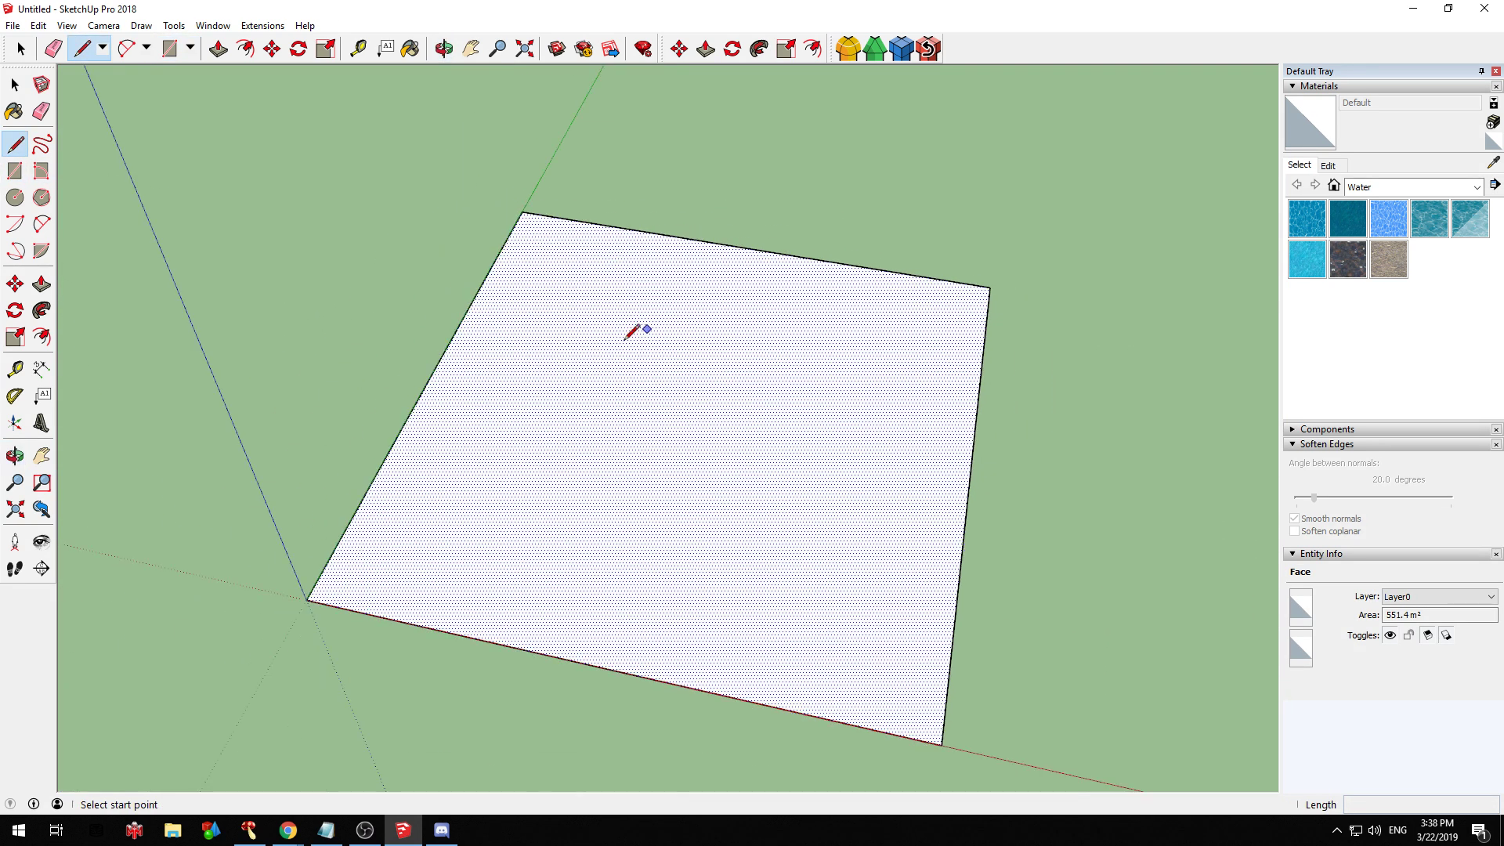
{"action": "scroll", "coordinate": [637, 332], "scroll_direction": "up", "scroll_amount": 1}
{"action": "left_click", "coordinate": [653, 272]}
{"action": "left_click", "coordinate": [532, 308]}
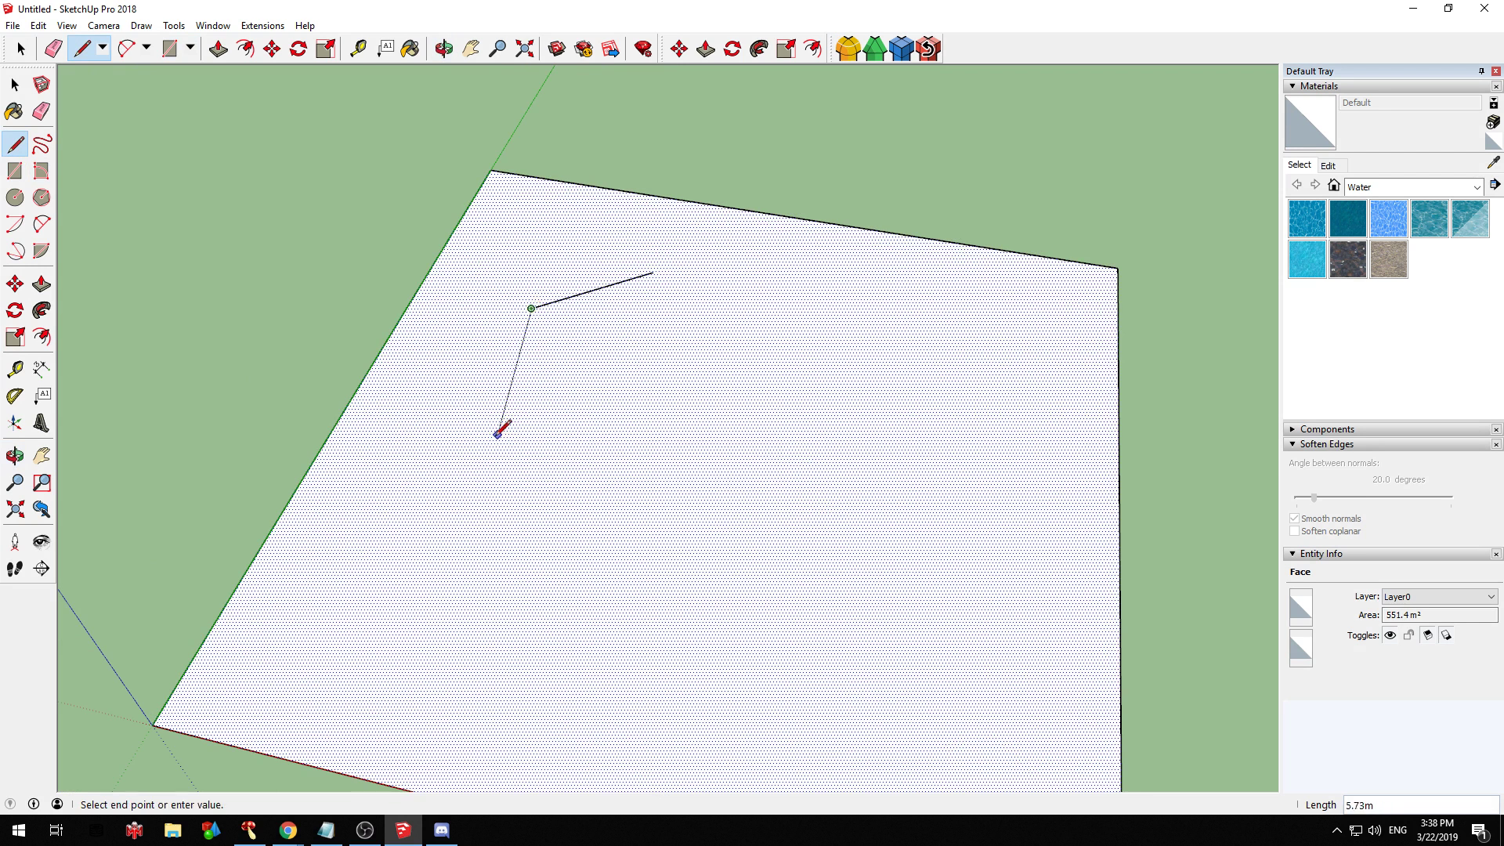
{"action": "left_click", "coordinate": [485, 476]}
{"action": "left_click", "coordinate": [575, 585]}
{"action": "left_click", "coordinate": [823, 639]}
{"action": "left_click", "coordinate": [1011, 593]}
{"action": "left_click", "coordinate": [1081, 407]}
{"action": "middle_click_drag", "start_coordinate": [958, 427], "coordinate": [839, 350]}
{"action": "middle_click_drag", "start_coordinate": [995, 201], "coordinate": [1011, 200]}
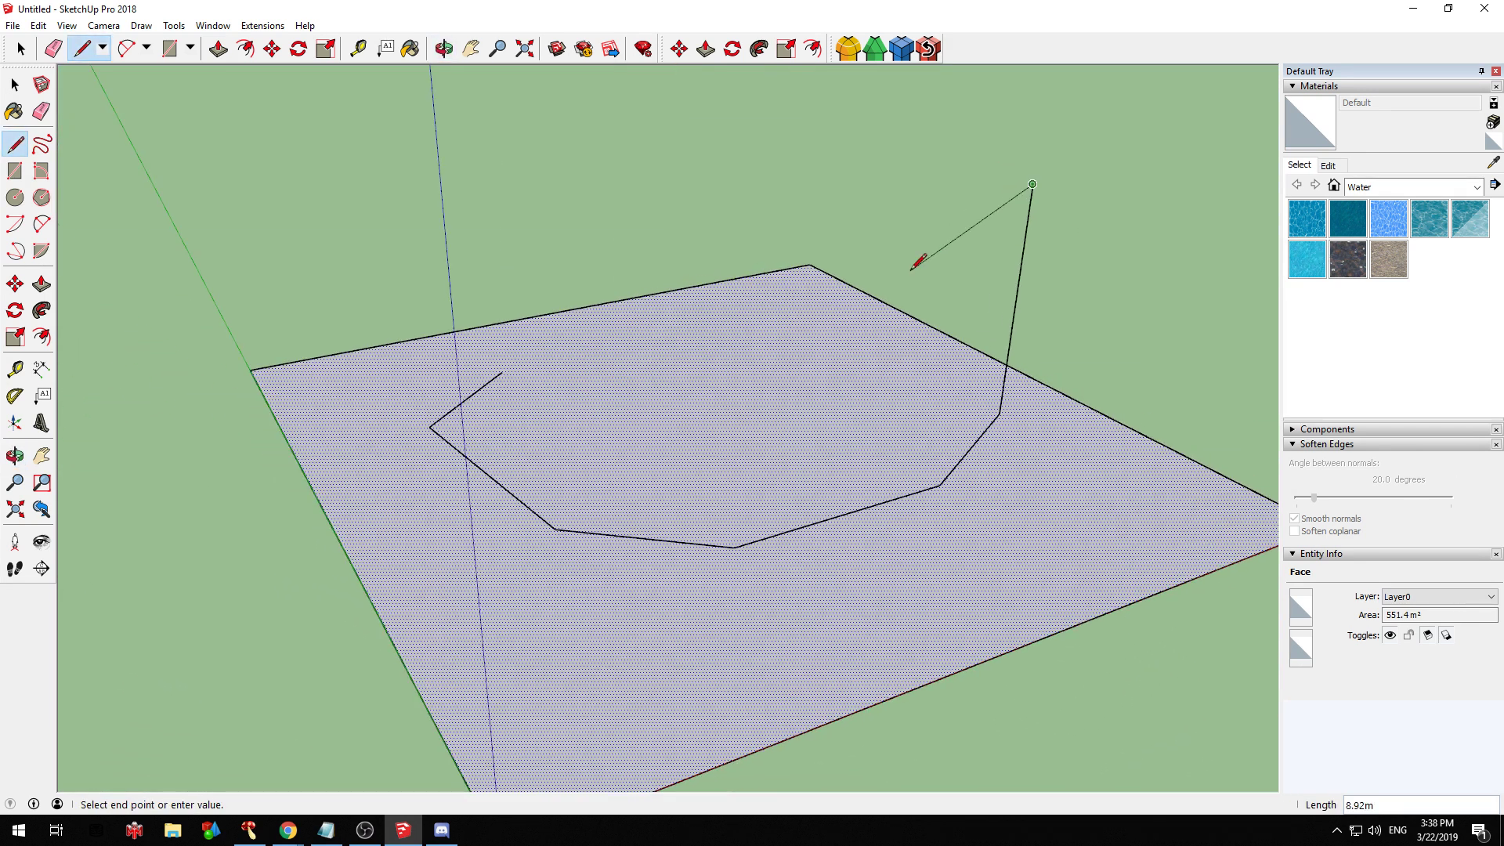
{"action": "key", "text": "space"}
{"action": "middle_click_drag", "start_coordinate": [1102, 344], "coordinate": [774, 341]}
{"action": "key", "text": "ctrl+z"}
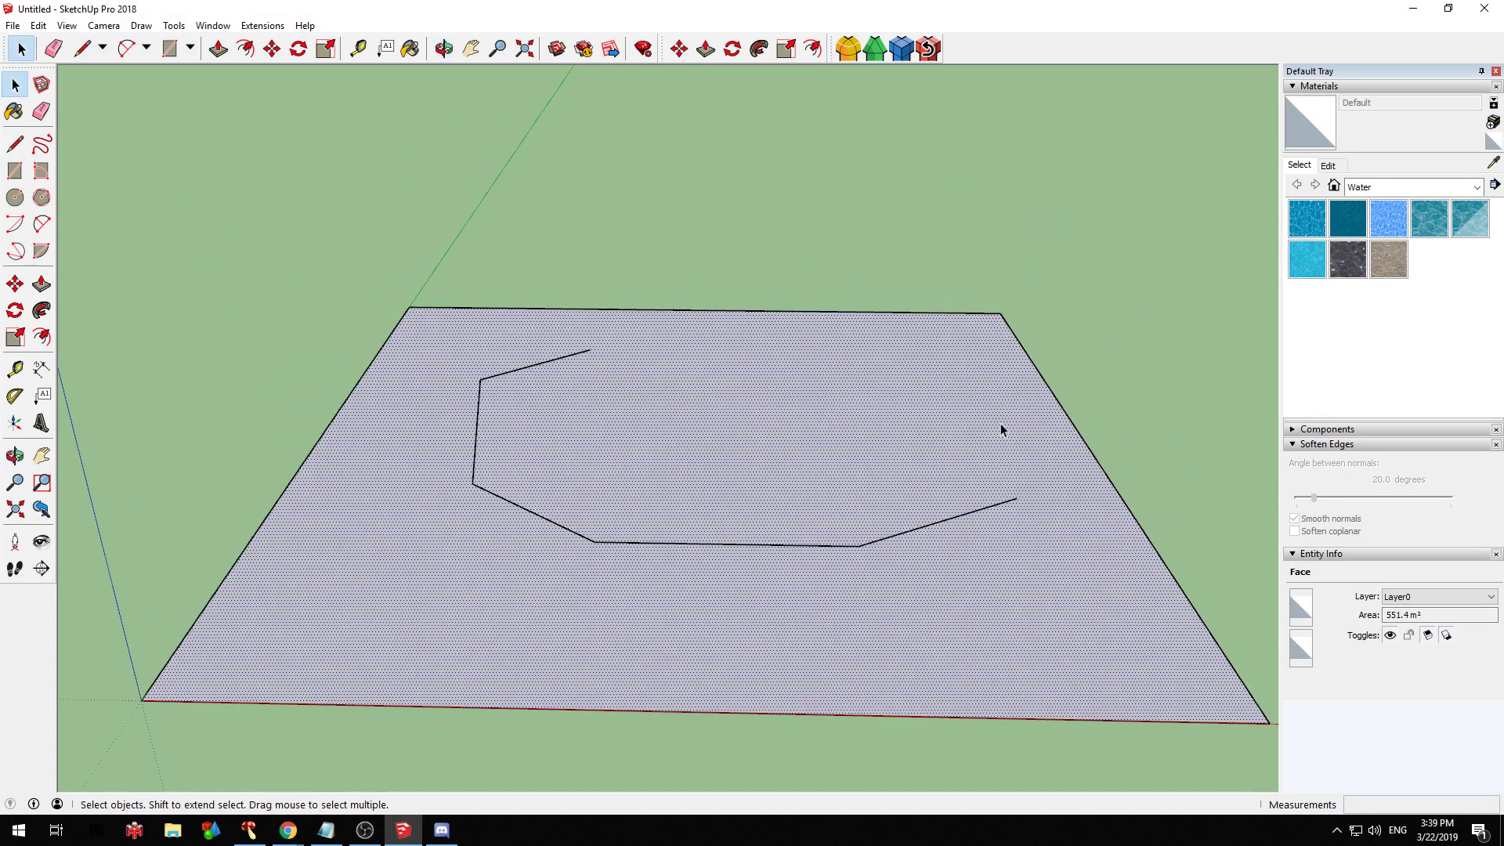
Continue the polygon outline from its open end with connected lines on the ground face and close it at the starting point
{"action": "key", "text": "l"}
{"action": "middle_click_drag", "start_coordinate": [1016, 498], "coordinate": [510, 595]}
{"action": "left_click", "coordinate": [601, 647]}
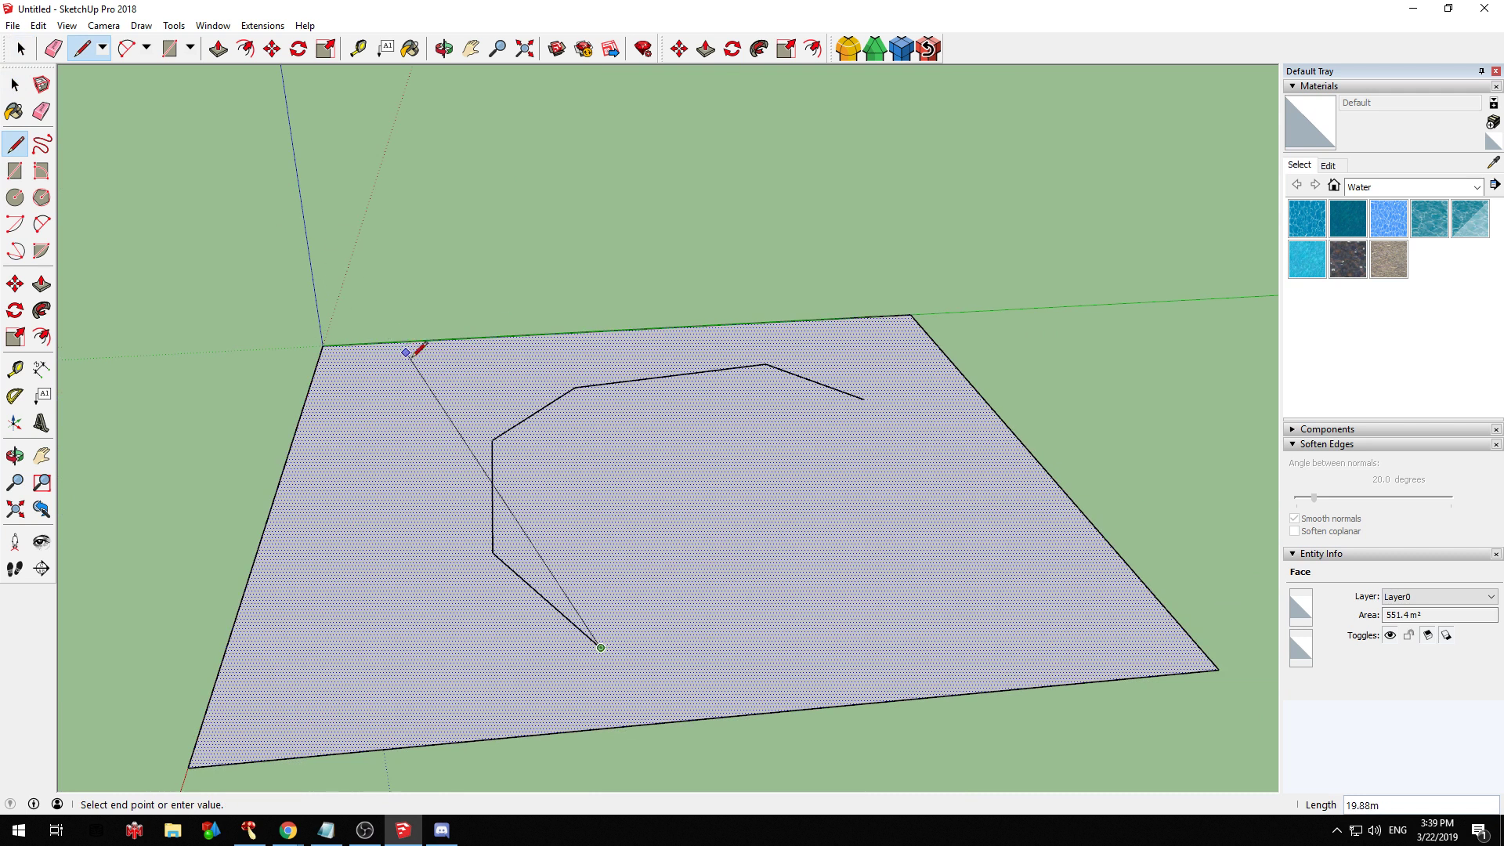
{"action": "left_click", "coordinate": [860, 645]}
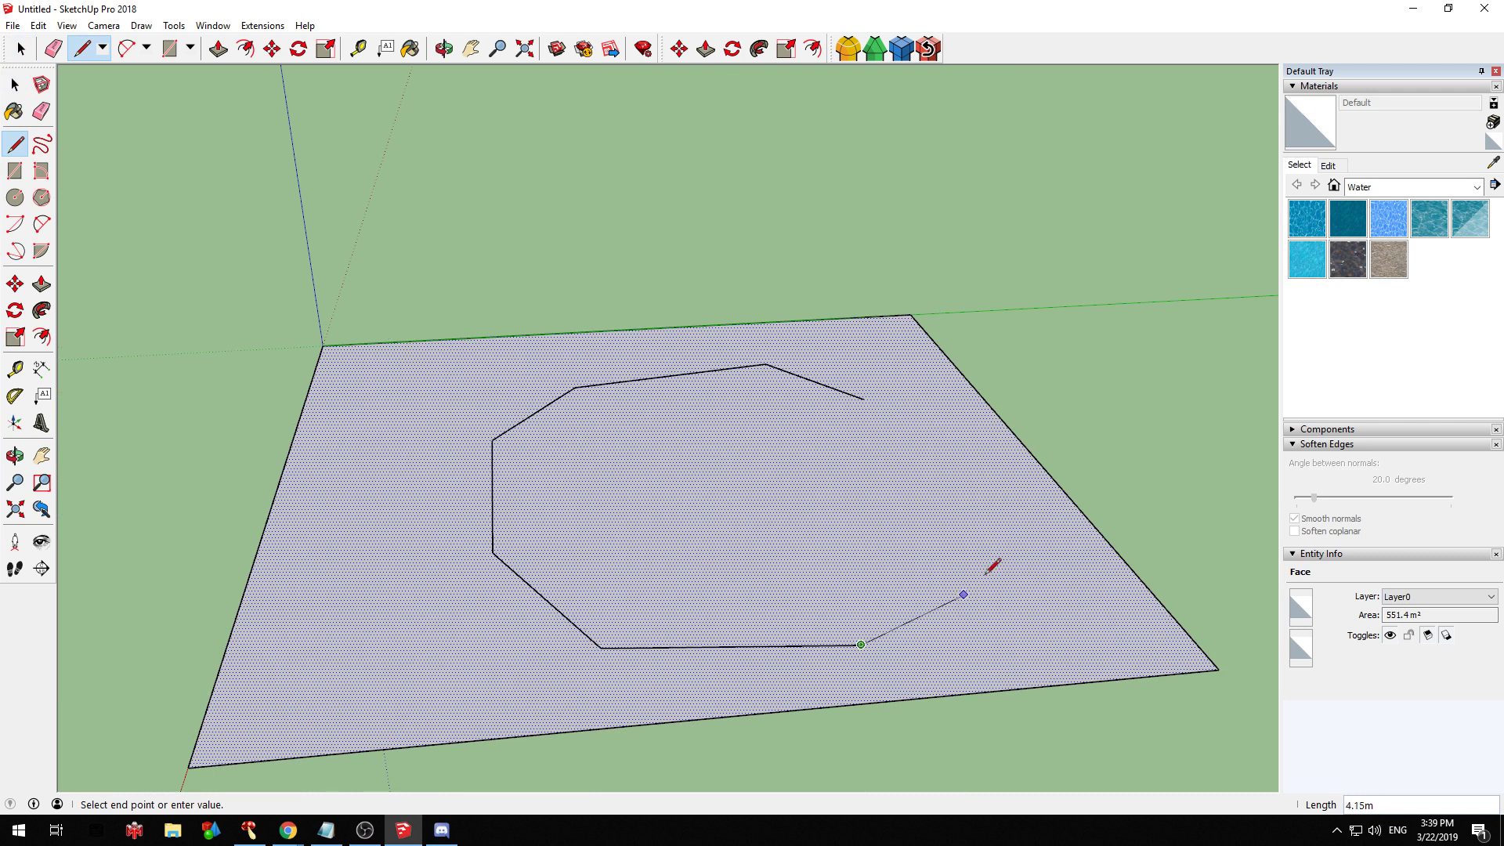
{"action": "left_click", "coordinate": [1013, 546]}
{"action": "left_click", "coordinate": [977, 425]}
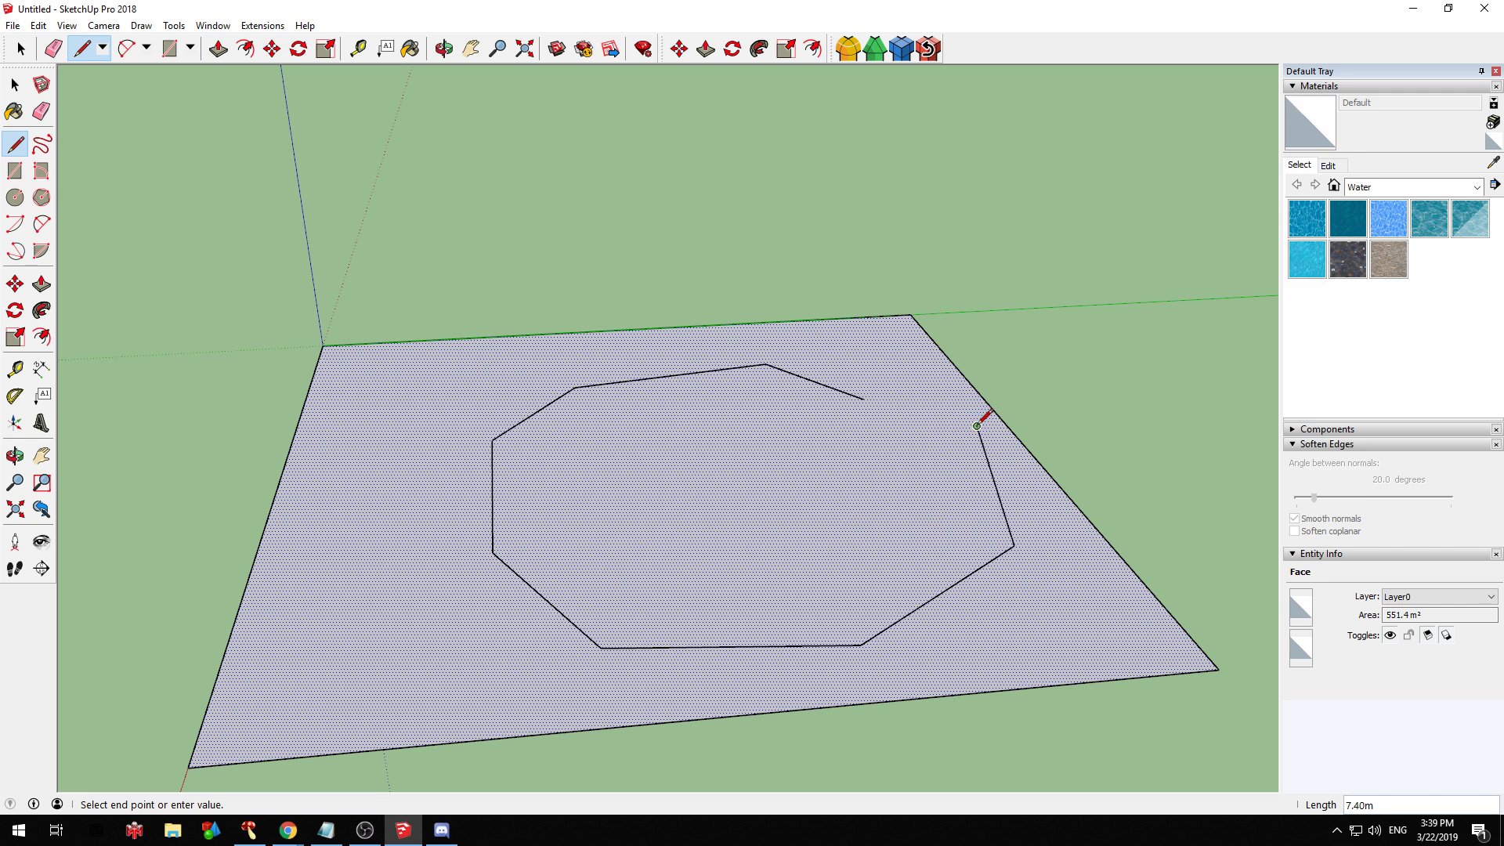
{"action": "left_click", "coordinate": [863, 398]}
{"action": "middle_click_drag", "start_coordinate": [888, 431], "coordinate": [529, 461]}
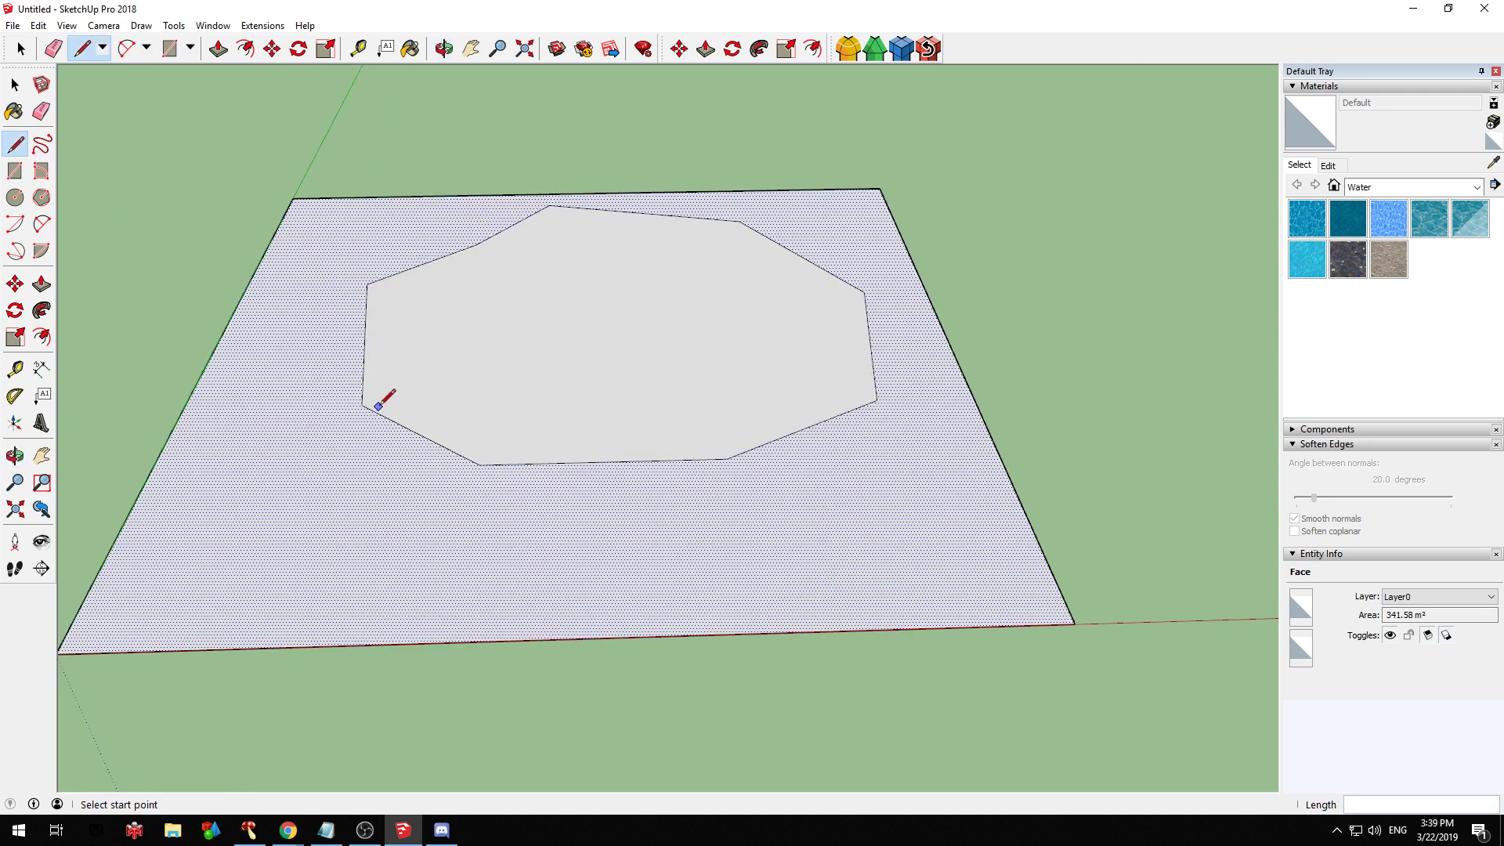
{"action": "middle_click_drag", "start_coordinate": [592, 407], "coordinate": [608, 326]}
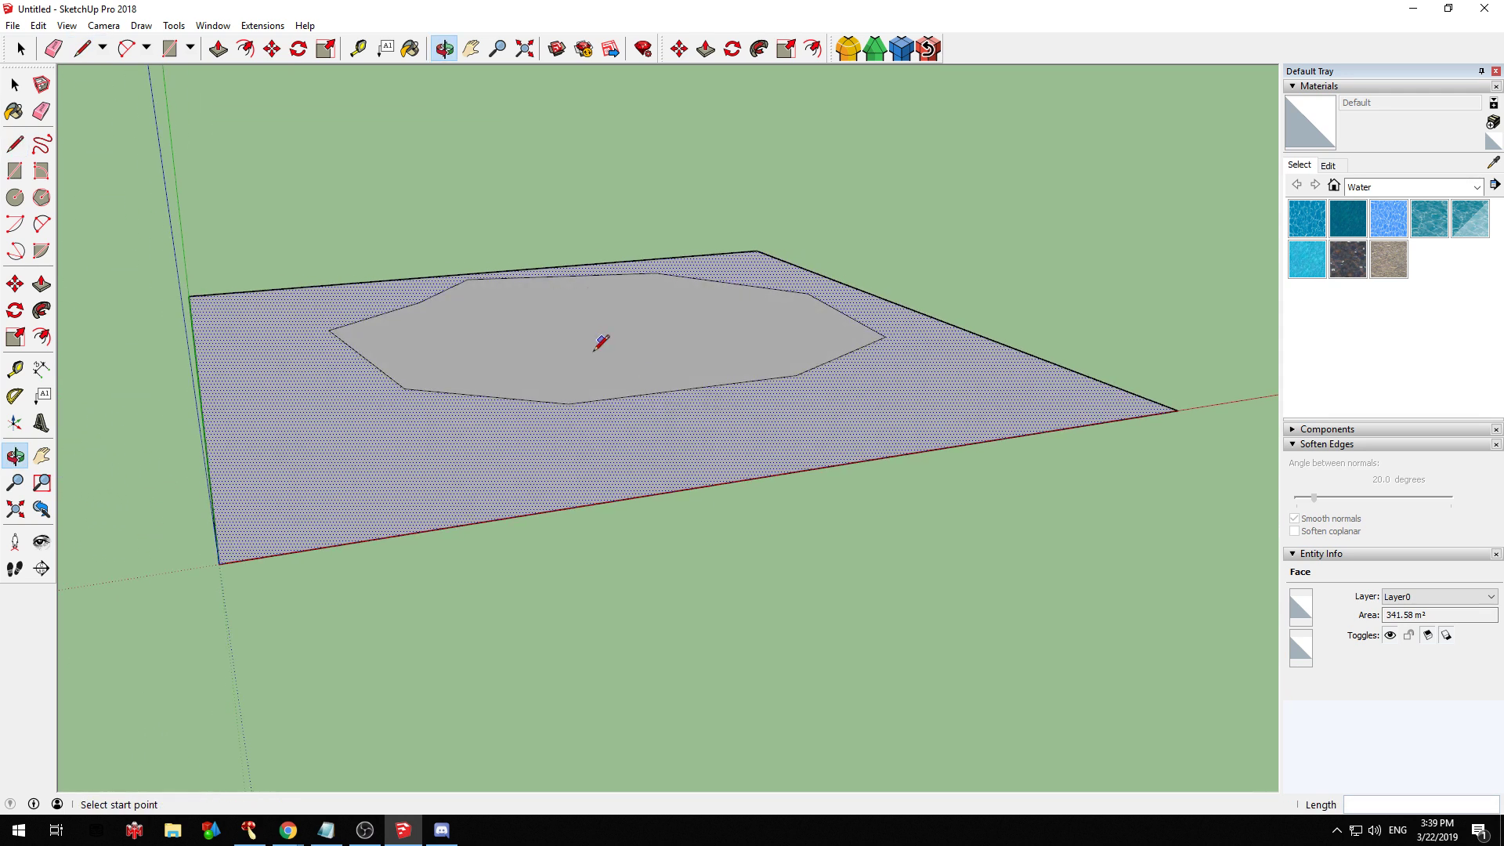
{"action": "left_click", "coordinate": [40, 286]}
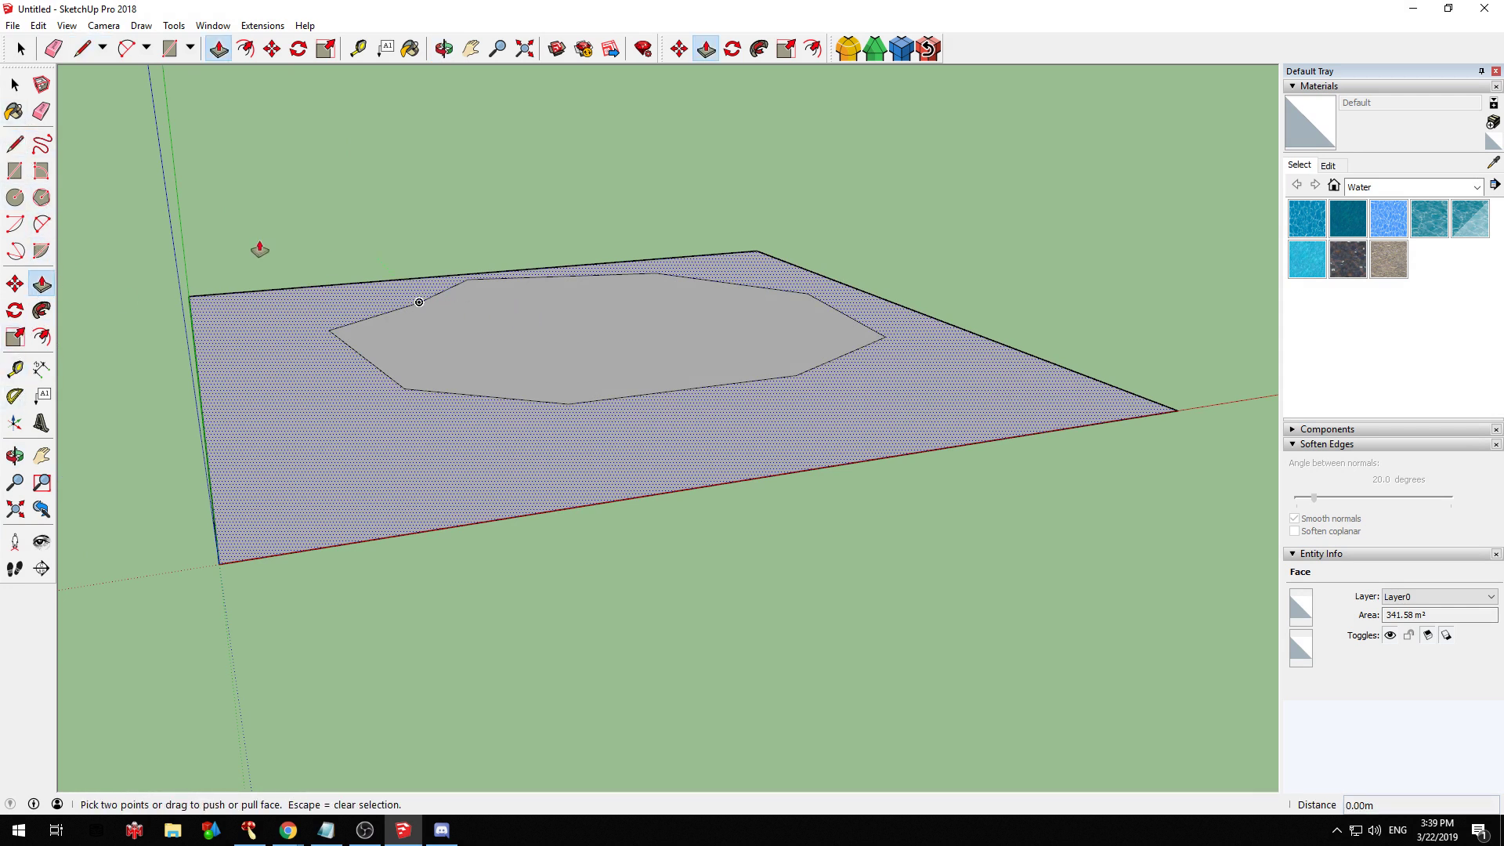
{"action": "left_click_drag", "start_coordinate": [289, 336], "coordinate": [293, 443]}
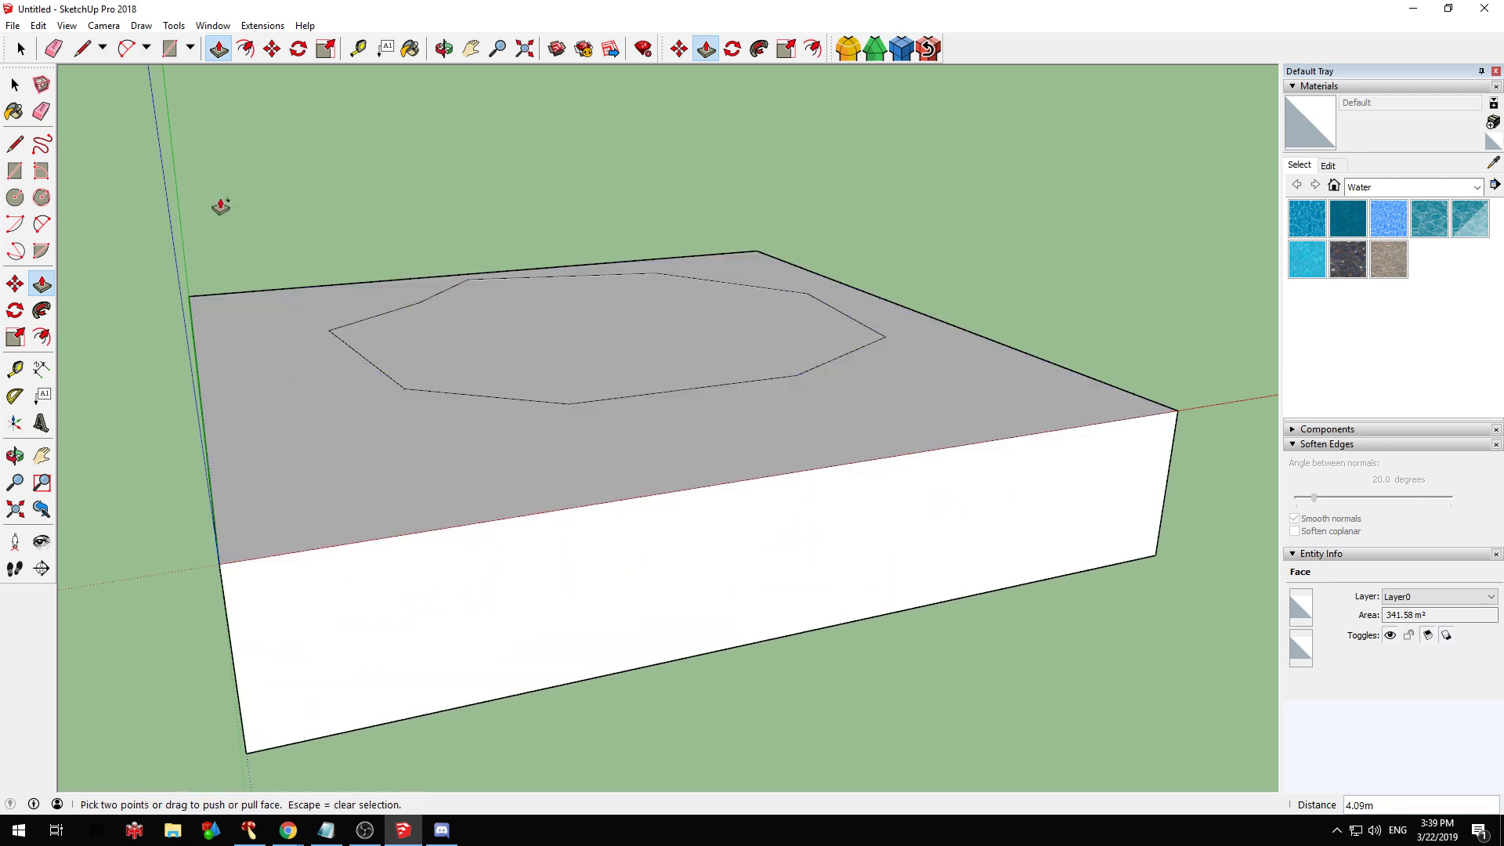
{"action": "key", "text": "Escape"}
{"action": "key", "text": "Escape"}
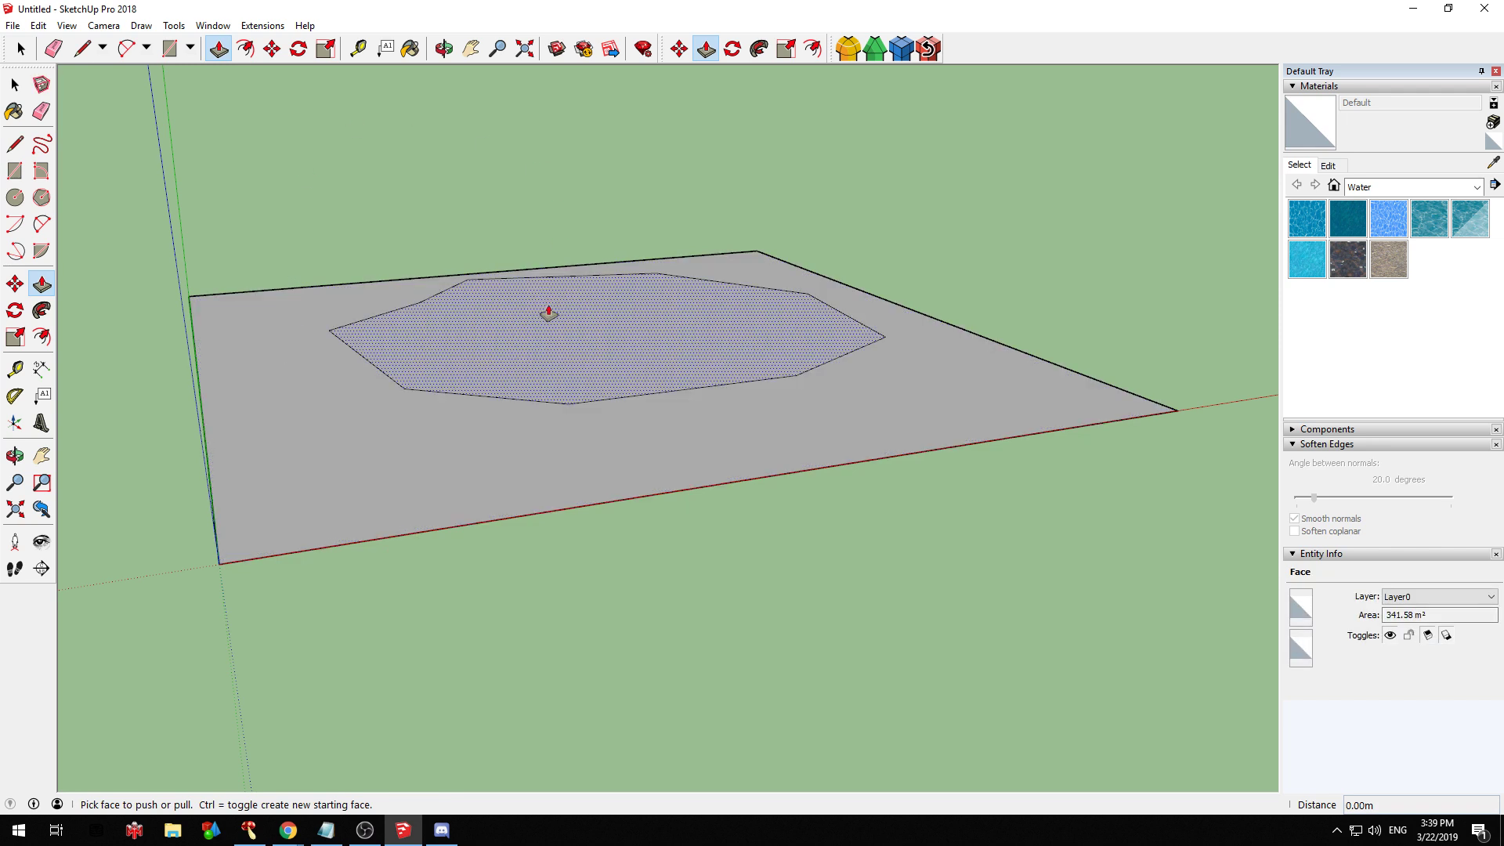
Push/Pull the inner polygon face upward to form a raised platform on the ground
{"action": "left_click_drag", "start_coordinate": [546, 345], "coordinate": [541, 270]}
{"action": "middle_click_drag", "start_coordinate": [554, 345], "coordinate": [361, 498]}
Draw a connected line outline on the ground around the platform's front, starting and ending at its base, to enclose a ledge face
{"action": "key", "text": "l"}
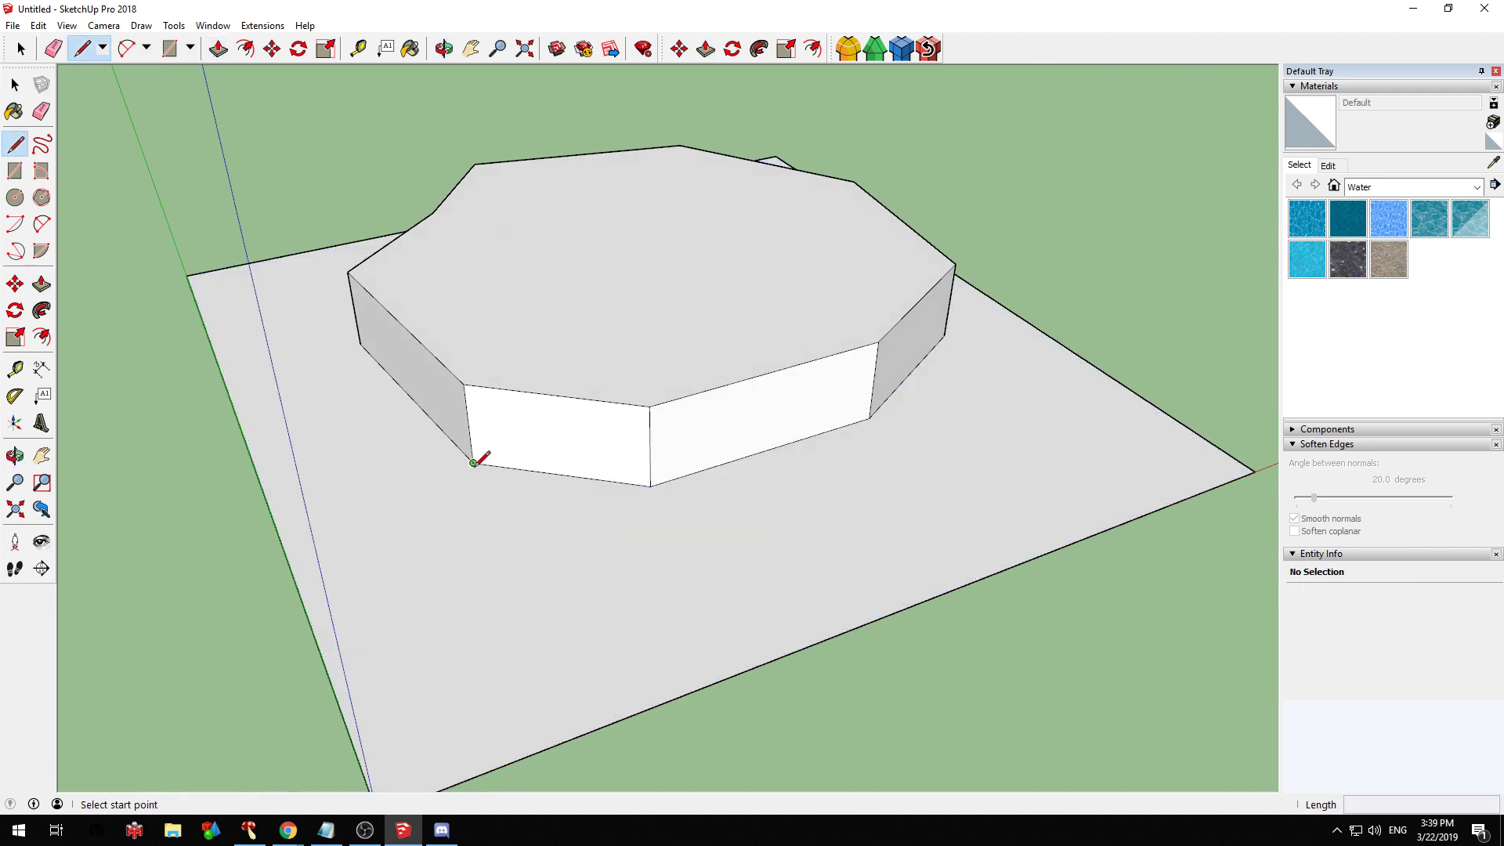
{"action": "left_click", "coordinate": [473, 463]}
{"action": "middle_click_drag", "start_coordinate": [493, 537], "coordinate": [380, 557]}
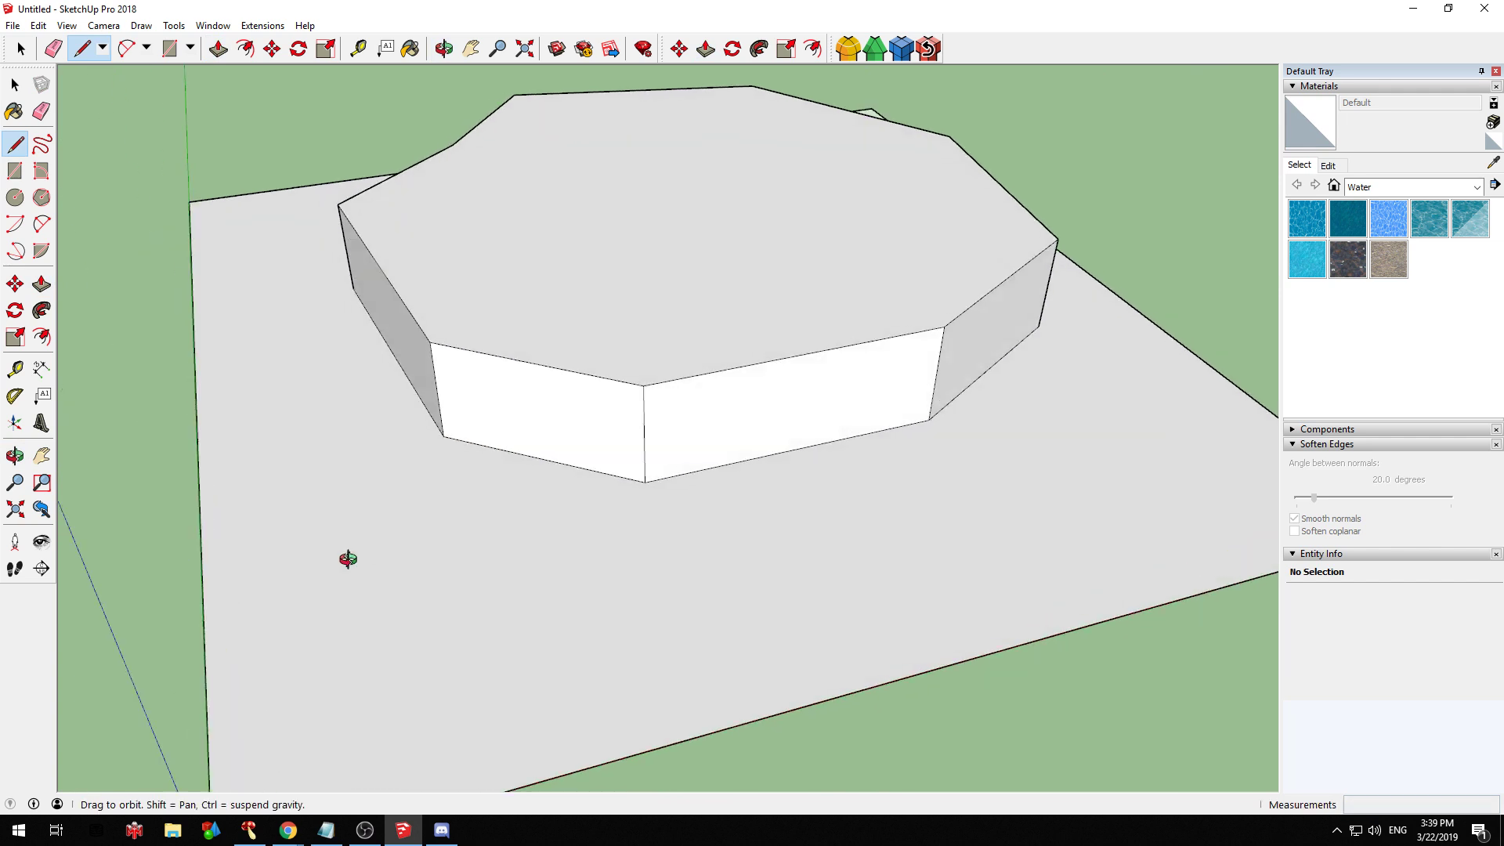
{"action": "scroll", "coordinate": [296, 406], "scroll_direction": "up", "scroll_amount": 5}
{"action": "scroll", "coordinate": [257, 417], "scroll_direction": "down", "scroll_amount": 5}
{"action": "left_click", "coordinate": [334, 504]}
{"action": "left_click", "coordinate": [749, 507]}
{"action": "left_click", "coordinate": [878, 475]}
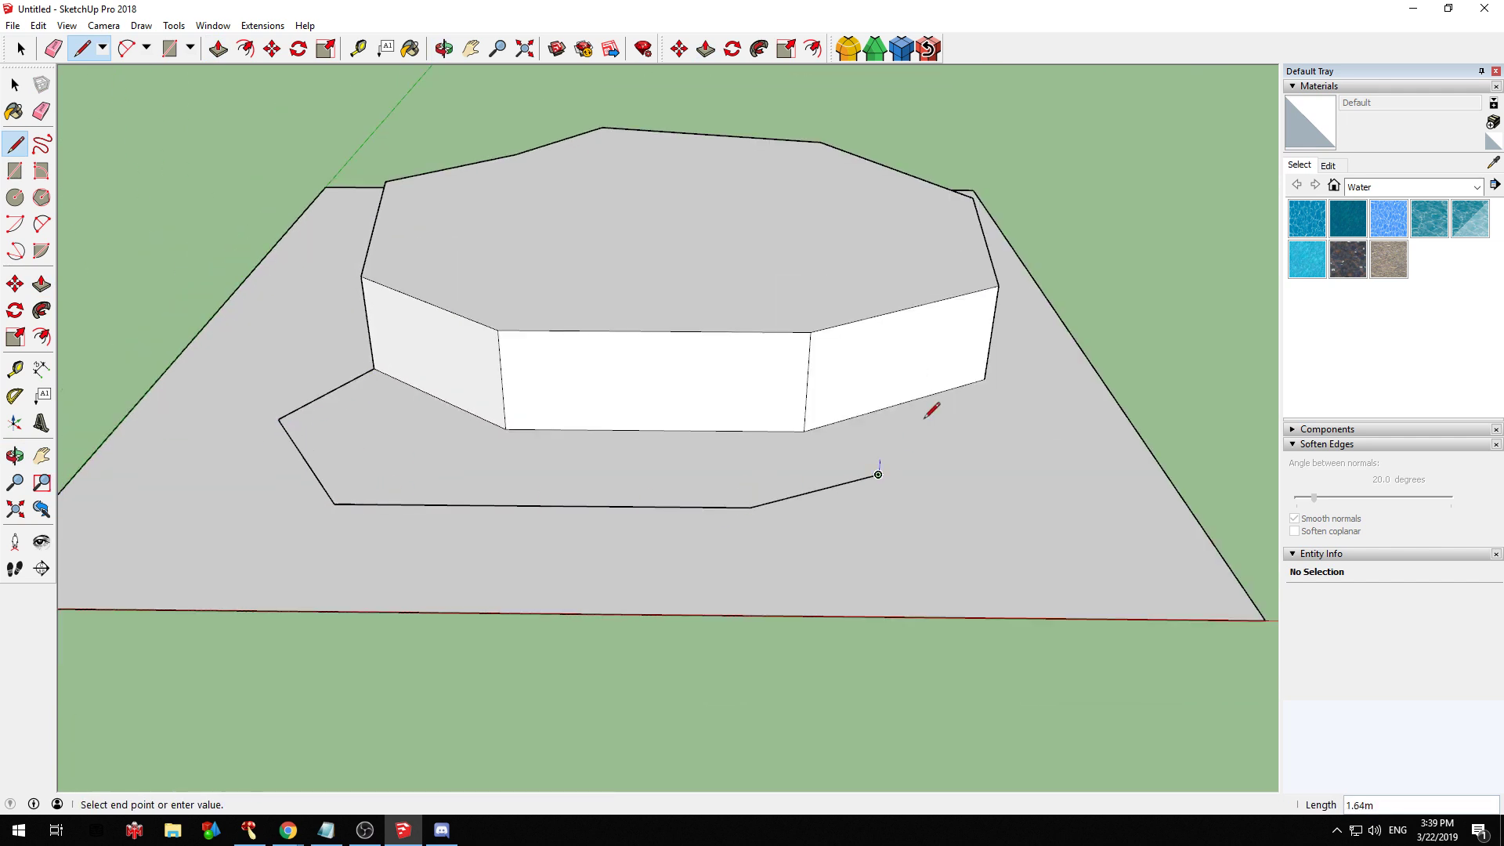
{"action": "left_click", "coordinate": [924, 396]}
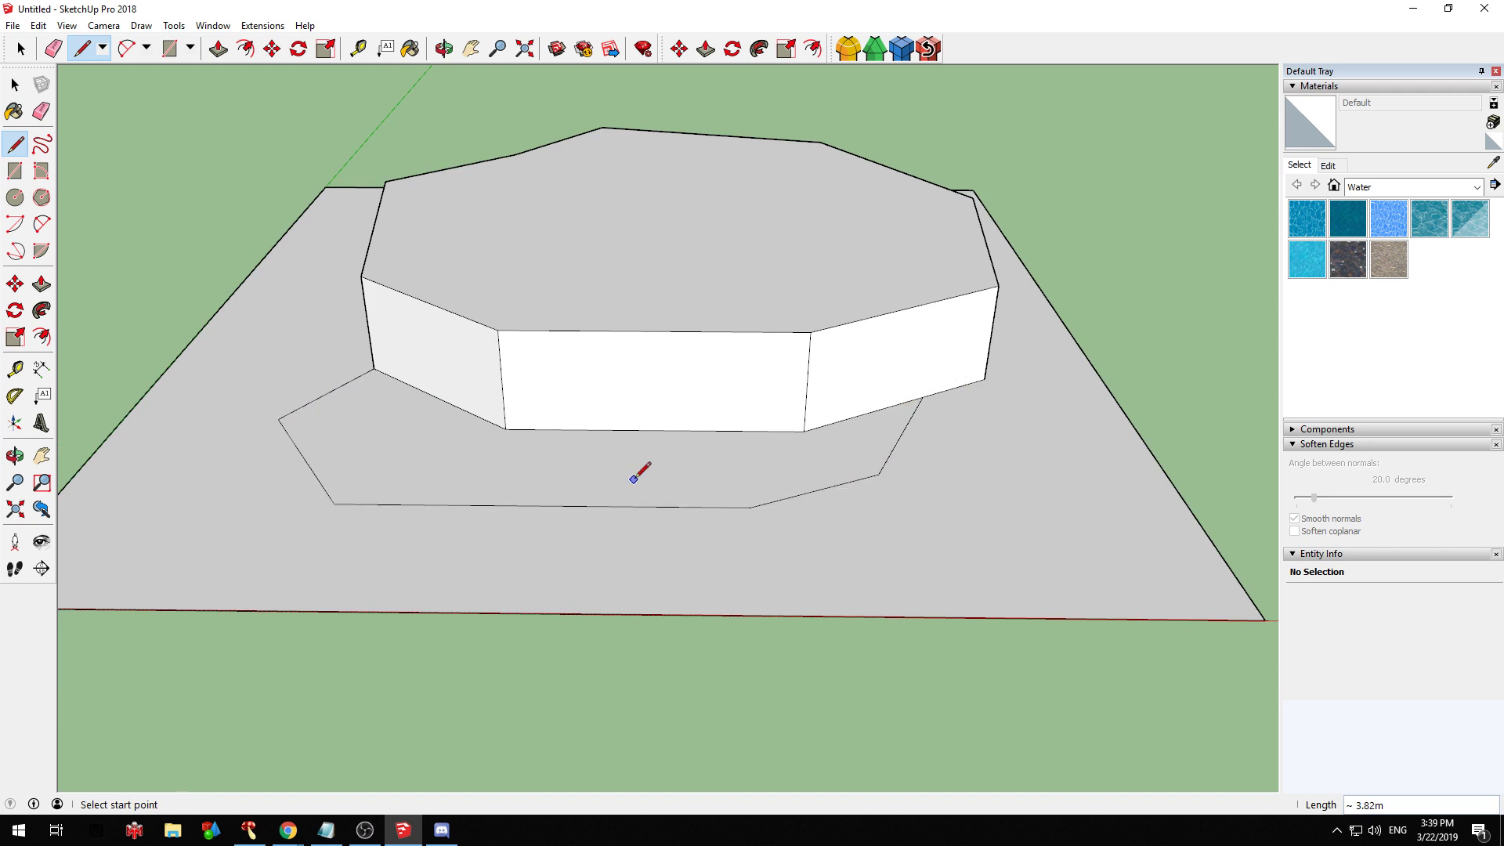
Push/Pull the ledge face in front of the platform upward by about 1.39 m, forming a lower step
{"action": "key", "text": "p"}
{"action": "left_click", "coordinate": [383, 438]}
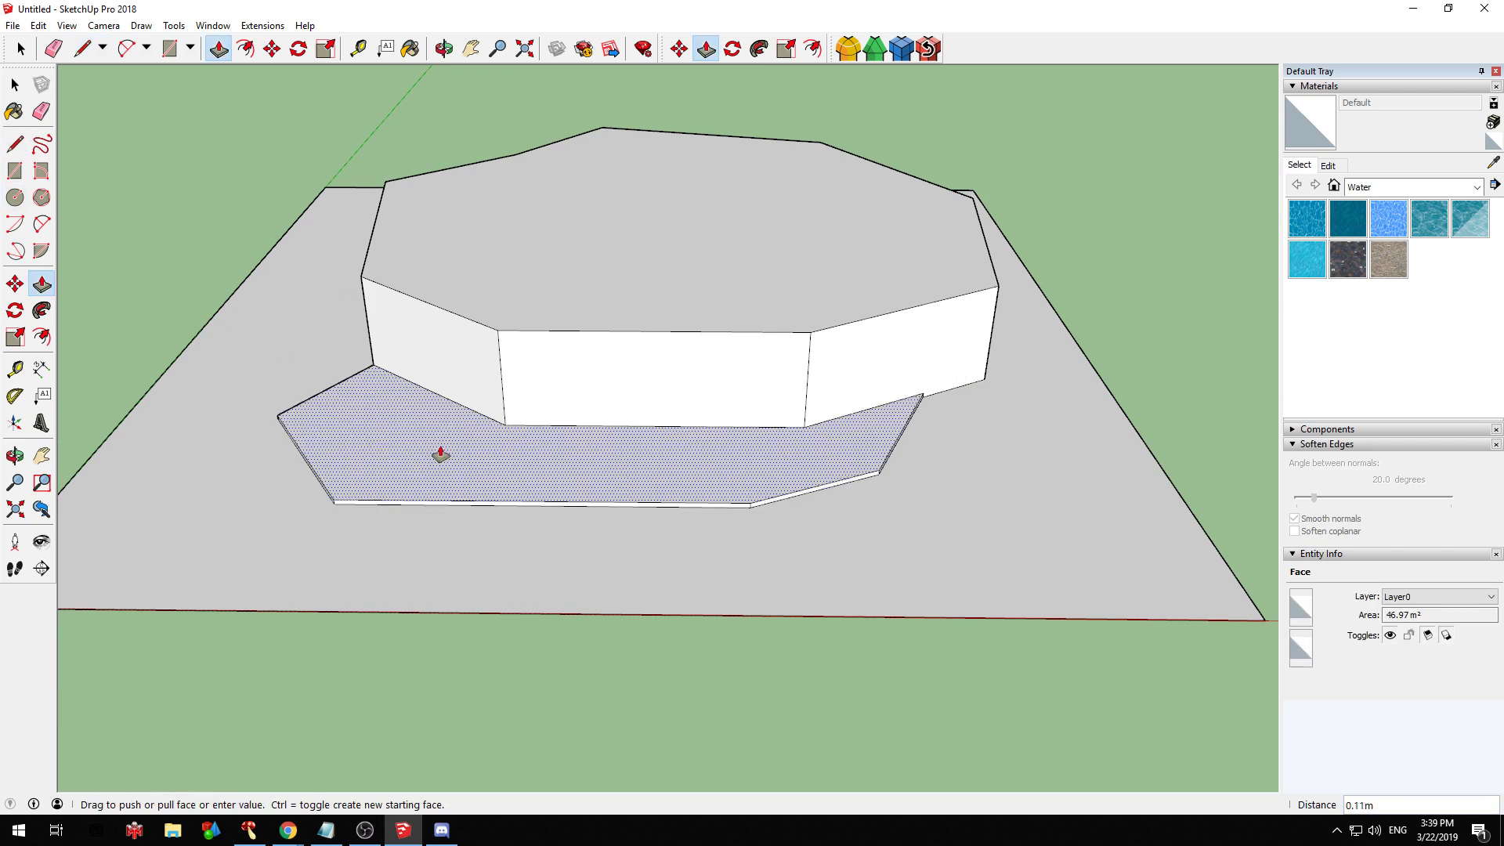
{"action": "left_click", "coordinate": [433, 413]}
{"action": "scroll", "coordinate": [832, 427], "scroll_direction": "down", "scroll_amount": 5}
{"action": "middle_click_drag", "start_coordinate": [745, 614], "coordinate": [591, 427]}
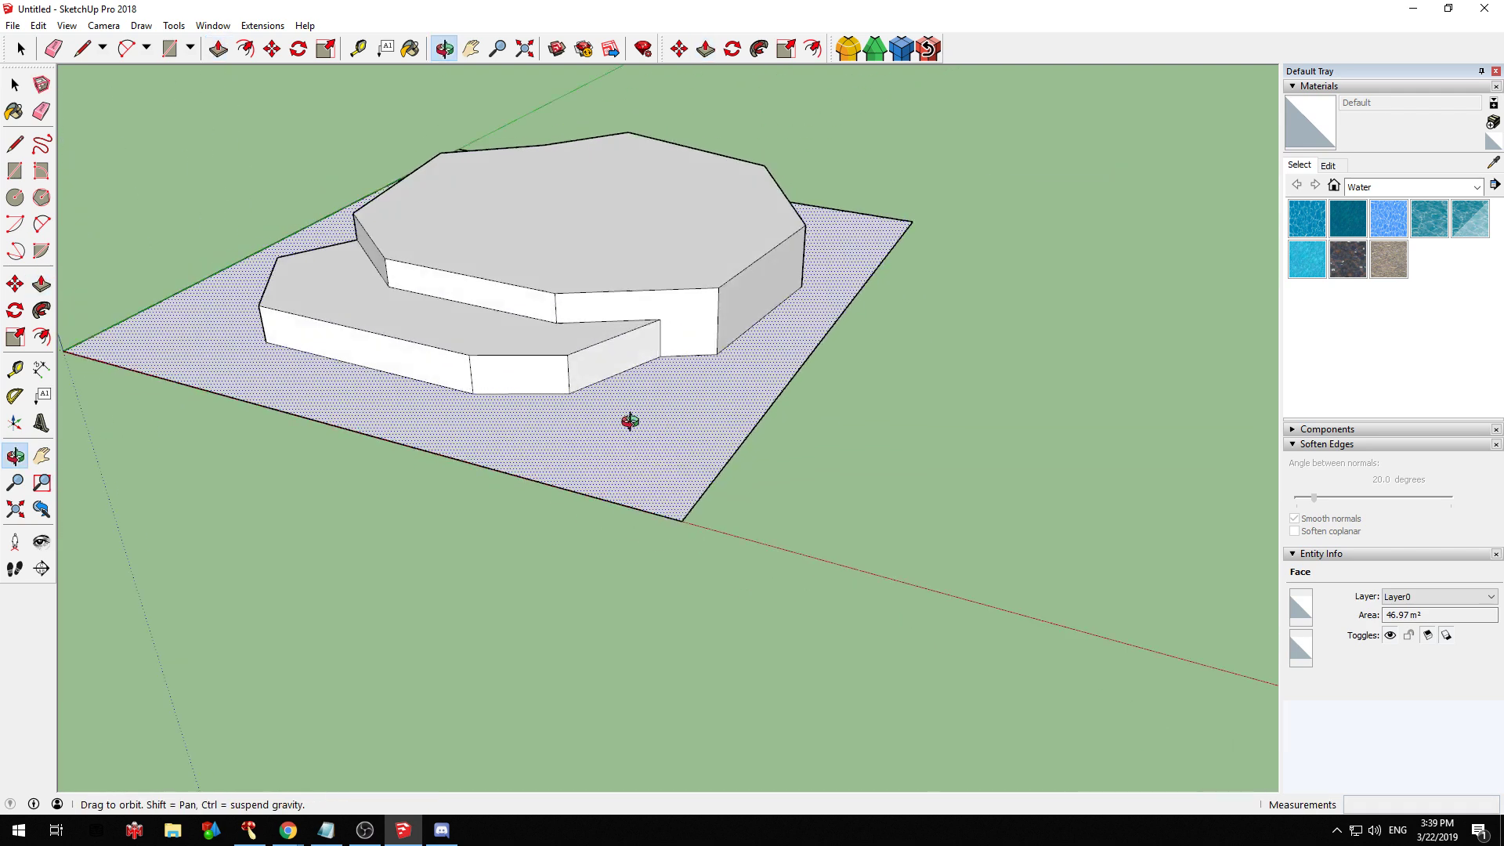
{"action": "scroll", "coordinate": [850, 369], "scroll_direction": "up", "scroll_amount": 3}
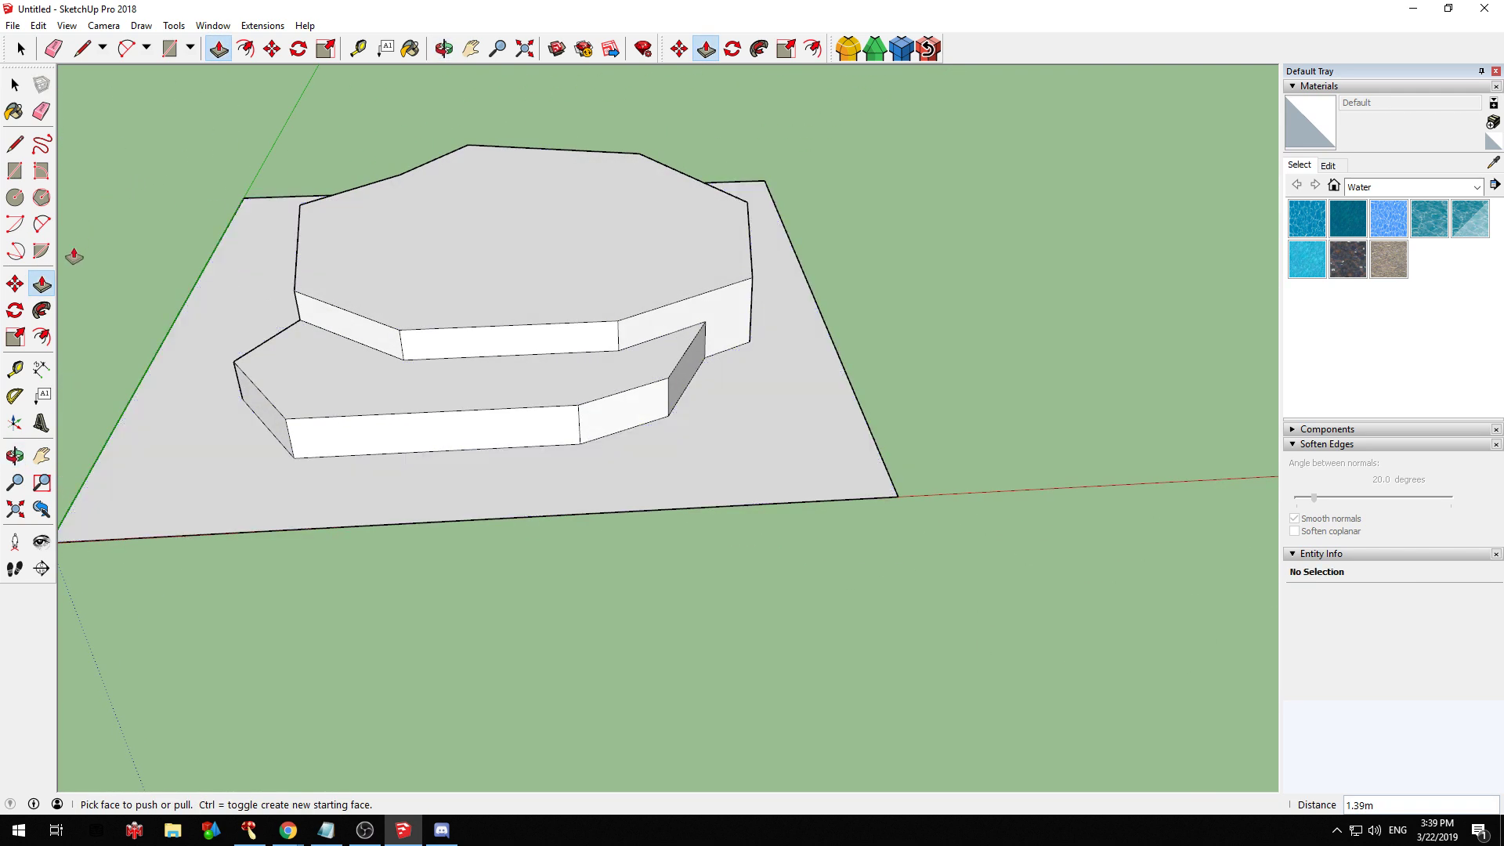
Erase the ground plane and its leftover boundary edges so that only the two raised platforms remain
{"action": "left_click", "coordinate": [42, 111]}
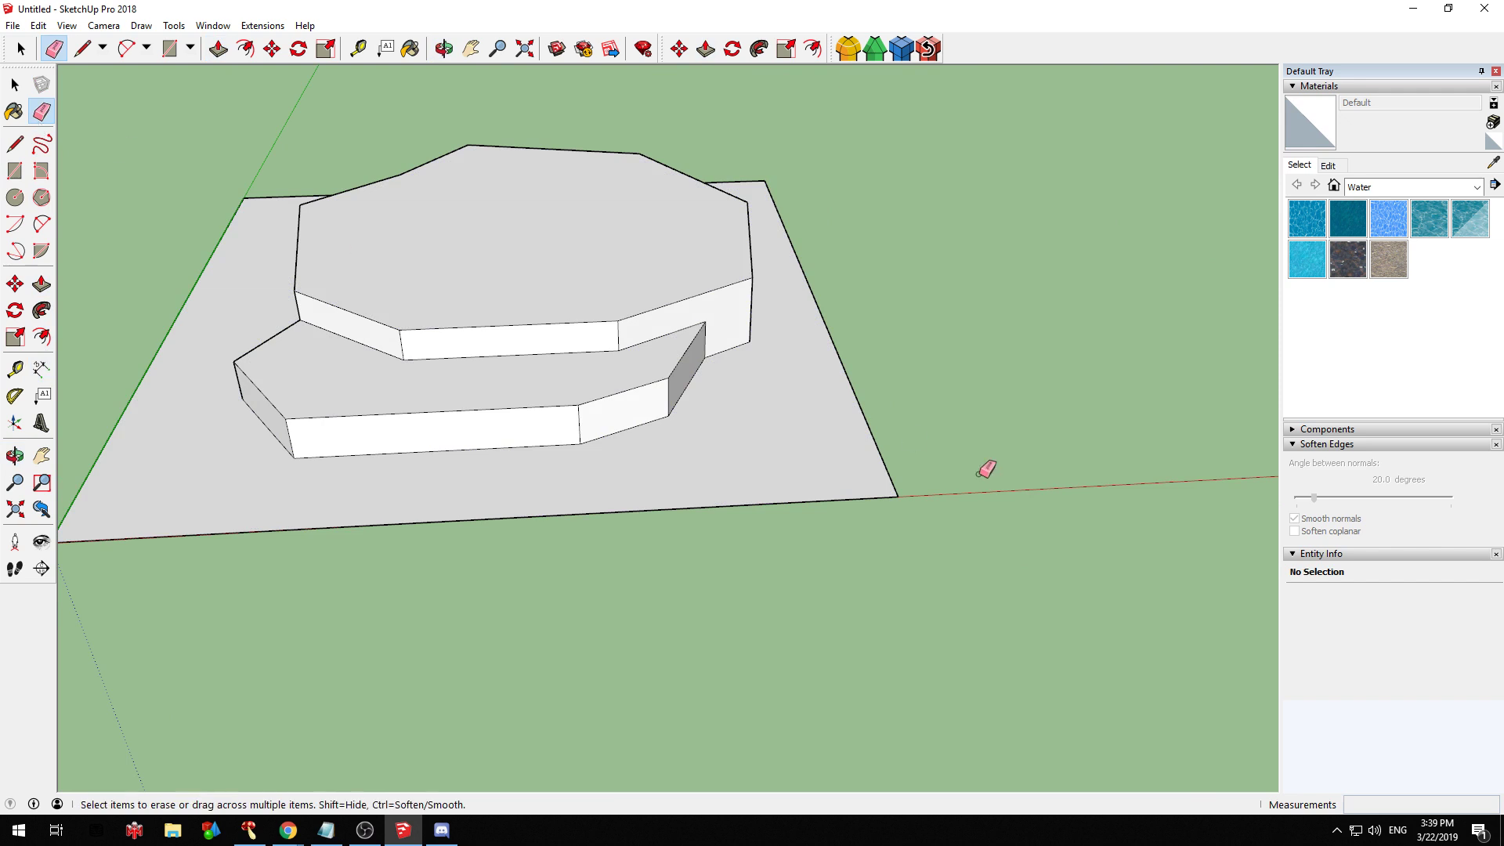
{"action": "left_click", "coordinate": [850, 537]}
{"action": "mouse_move", "coordinate": [235, 363]}
{"action": "middle_mouse_down"}
{"action": "mouse_move", "coordinate": [825, 356]}
{"action": "mouse_move", "coordinate": [757, 448]}
{"action": "middle_mouse_up"}
{"action": "scroll", "coordinate": [432, 496], "scroll_direction": "up", "scroll_amount": 4}
{"action": "left_click", "coordinate": [15, 85]}
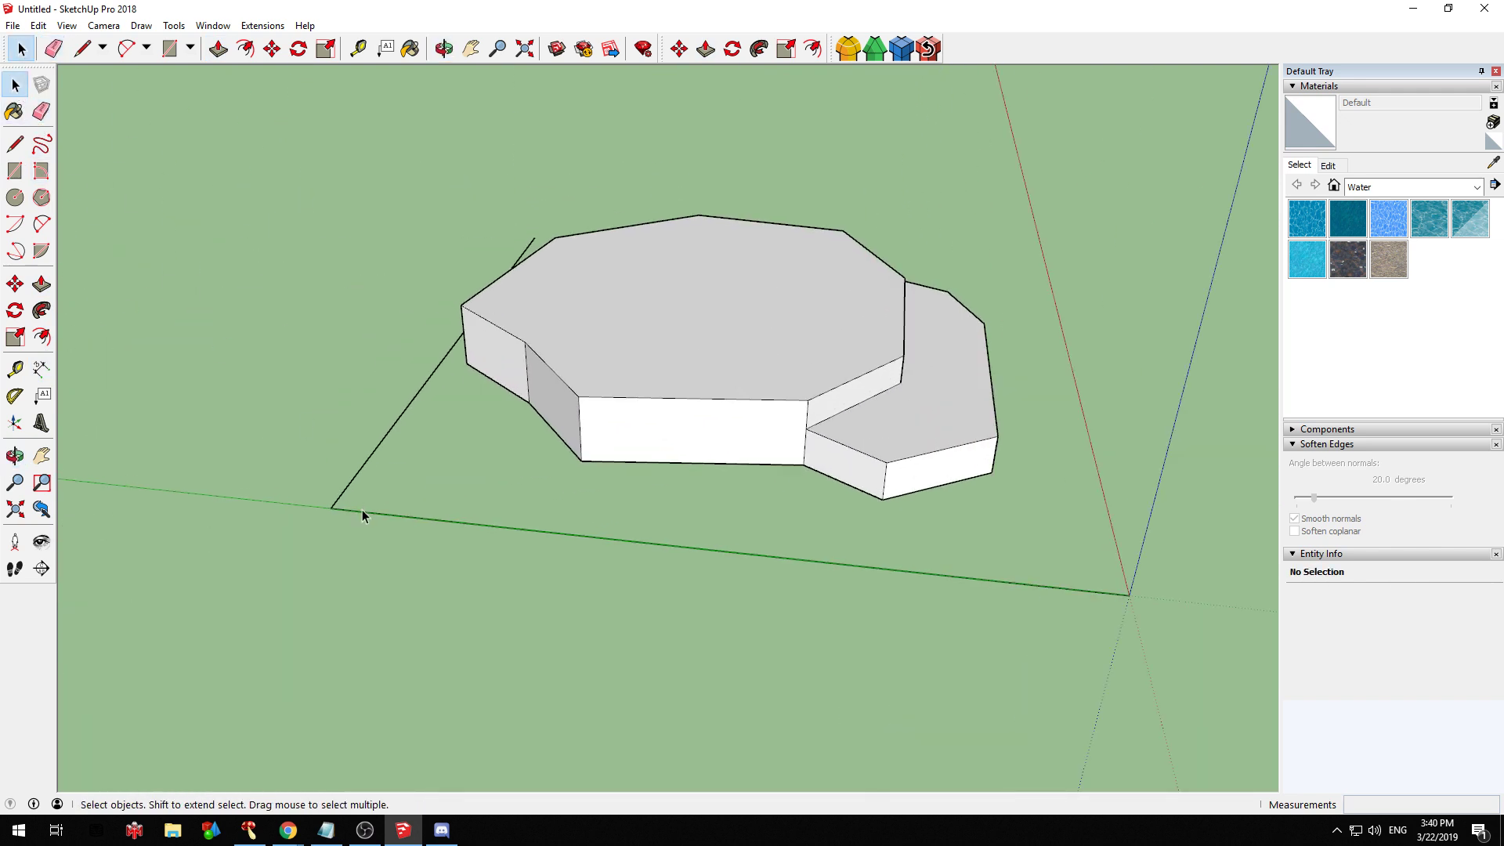
{"action": "left_click", "coordinate": [365, 470]}
{"action": "key", "text": "Delete"}
{"action": "middle_click_drag", "start_coordinate": [411, 525], "coordinate": [749, 349]}
{"action": "scroll", "coordinate": [749, 349], "scroll_direction": "down", "scroll_amount": 3}
{"action": "scroll", "coordinate": [746, 337], "scroll_direction": "up", "scroll_amount": 4}
{"action": "middle_click_drag", "start_coordinate": [455, 389], "coordinate": [822, 438]}
{"action": "scroll", "coordinate": [744, 400], "scroll_direction": "up", "scroll_amount": 3}
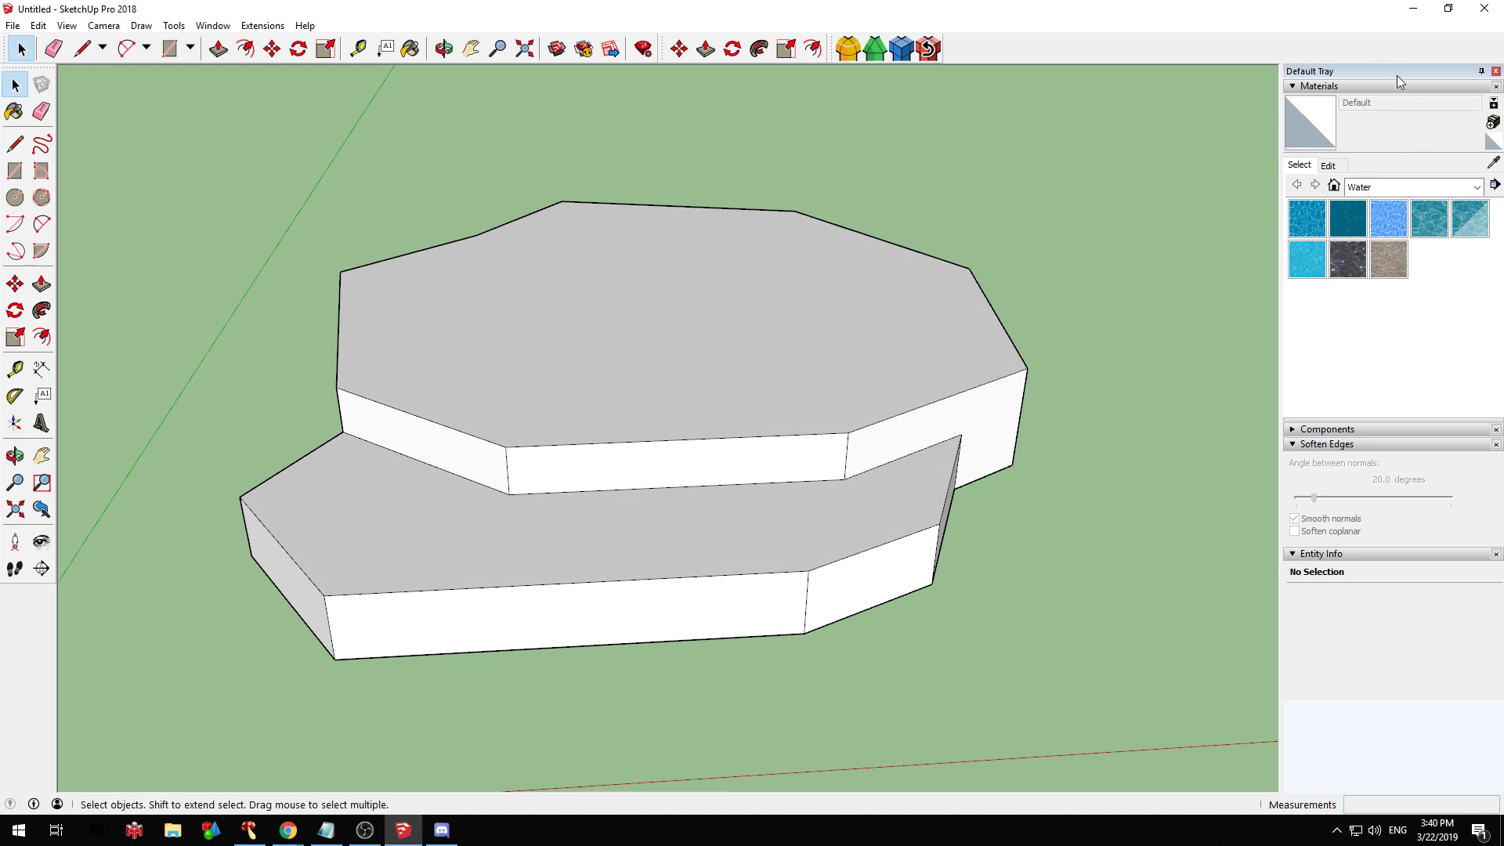
Start a new material using a texture image and browse to the grass folder inside Desktop > sorted textures
{"action": "left_click", "coordinate": [1492, 123]}
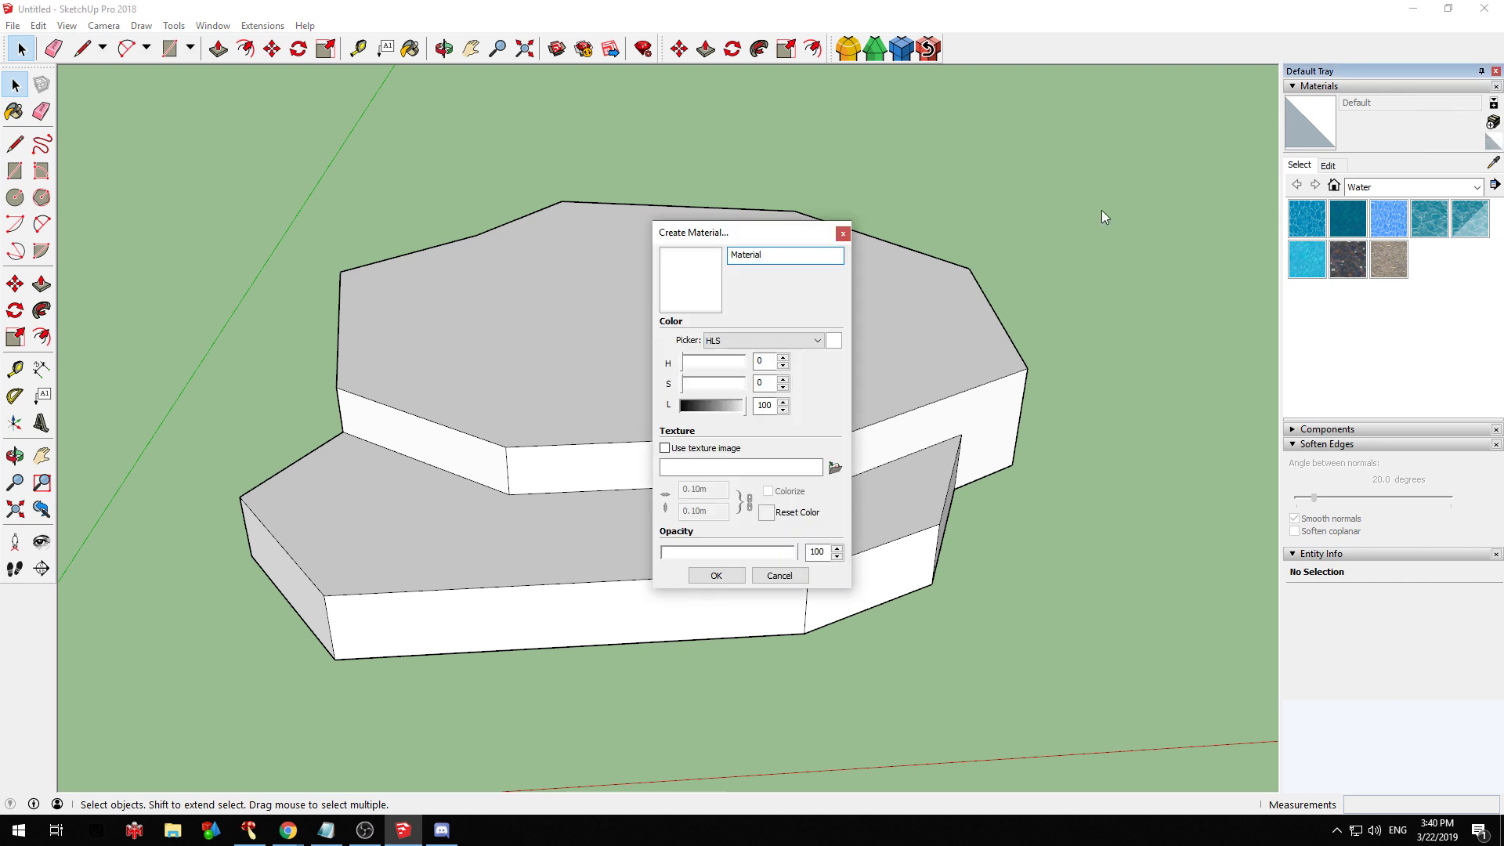
{"action": "left_click", "coordinate": [681, 451]}
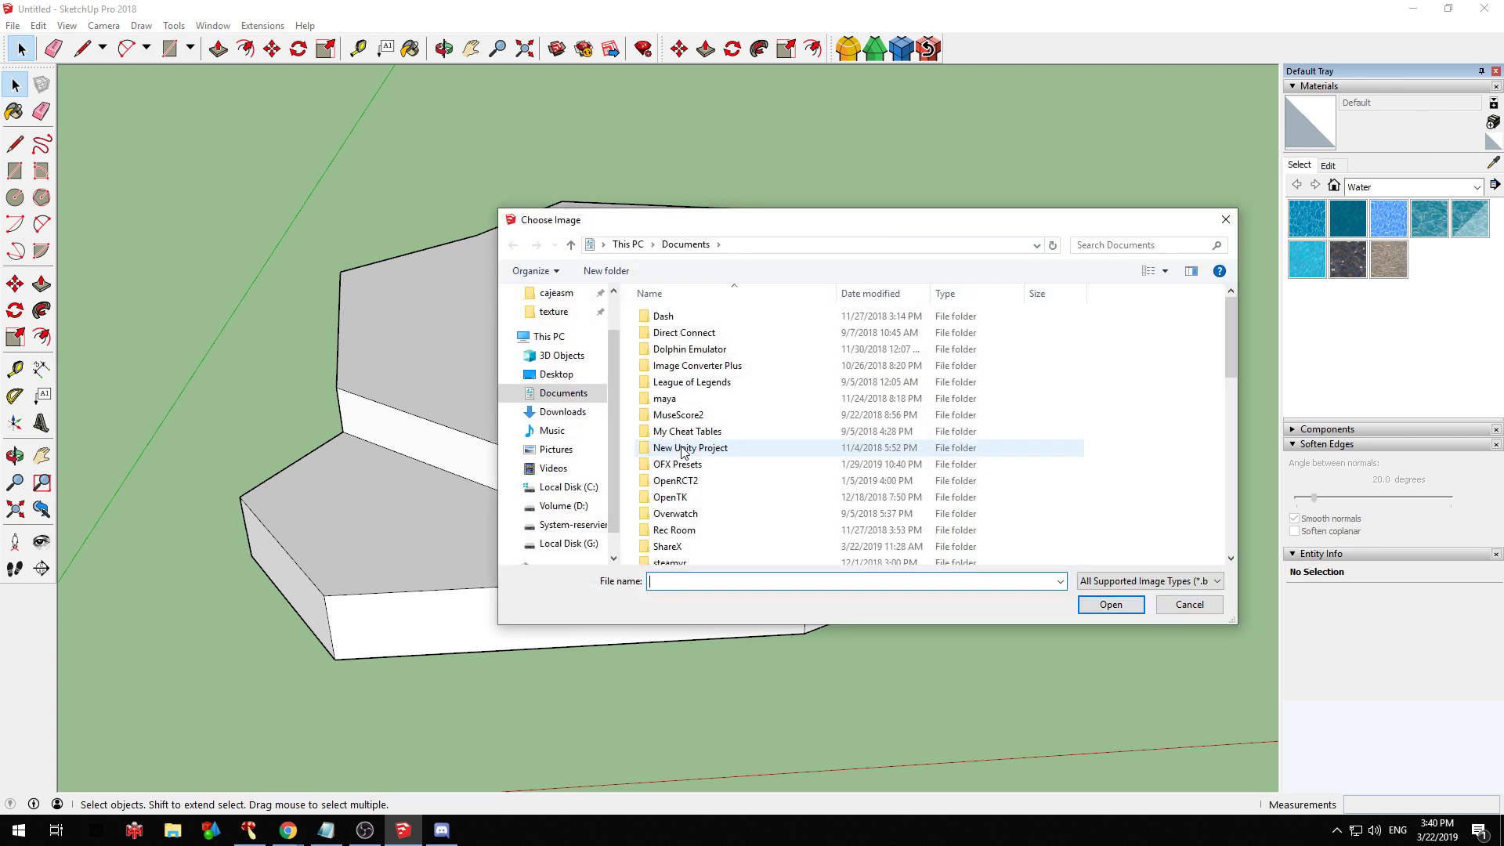
{"action": "left_click", "coordinate": [558, 312]}
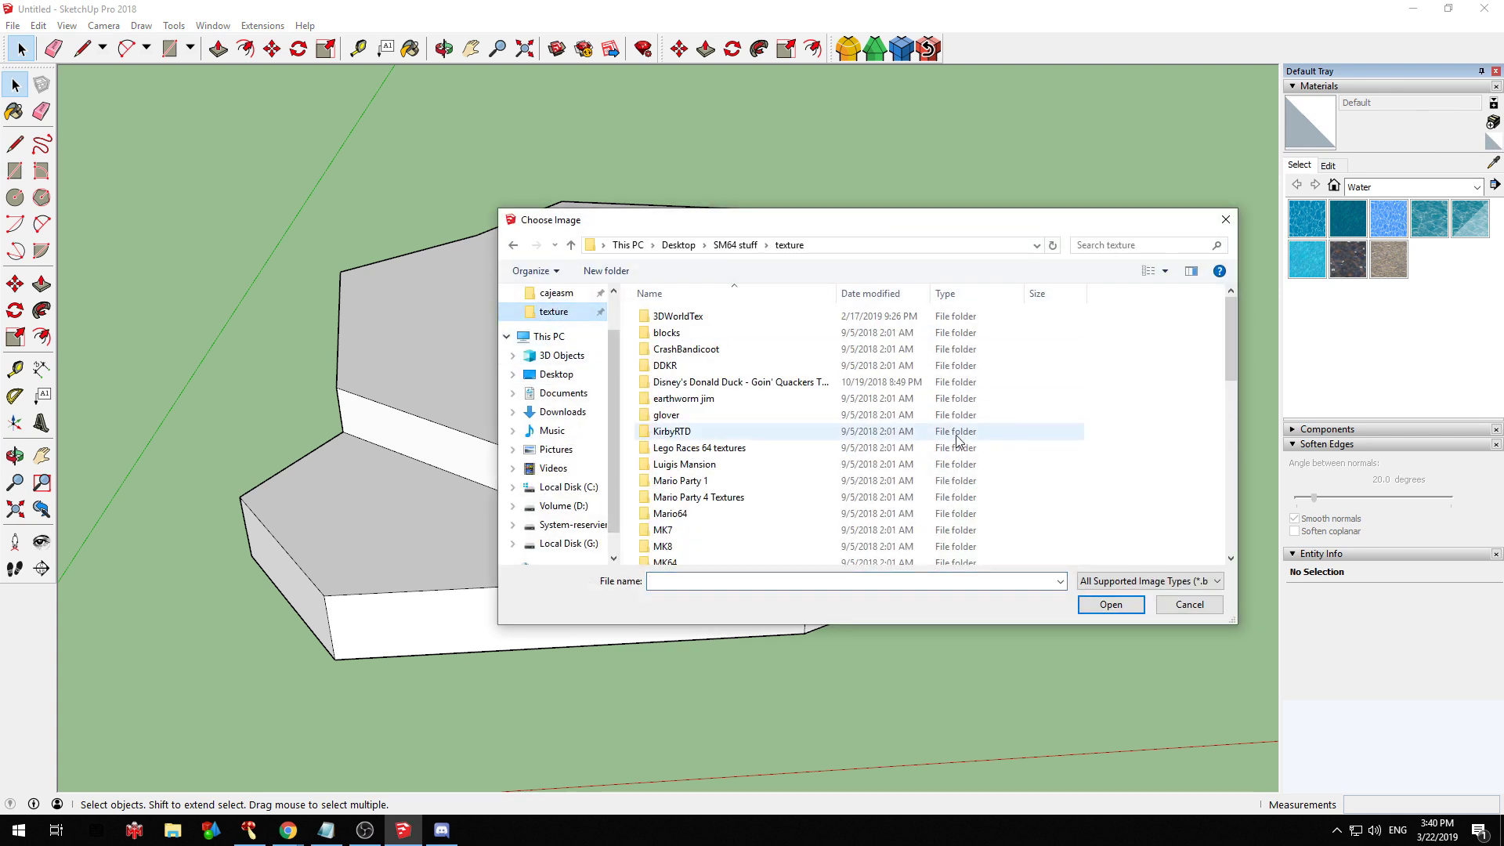
{"action": "scroll", "coordinate": [557, 326], "scroll_direction": "up", "scroll_amount": 2}
{"action": "left_click", "coordinate": [557, 324]}
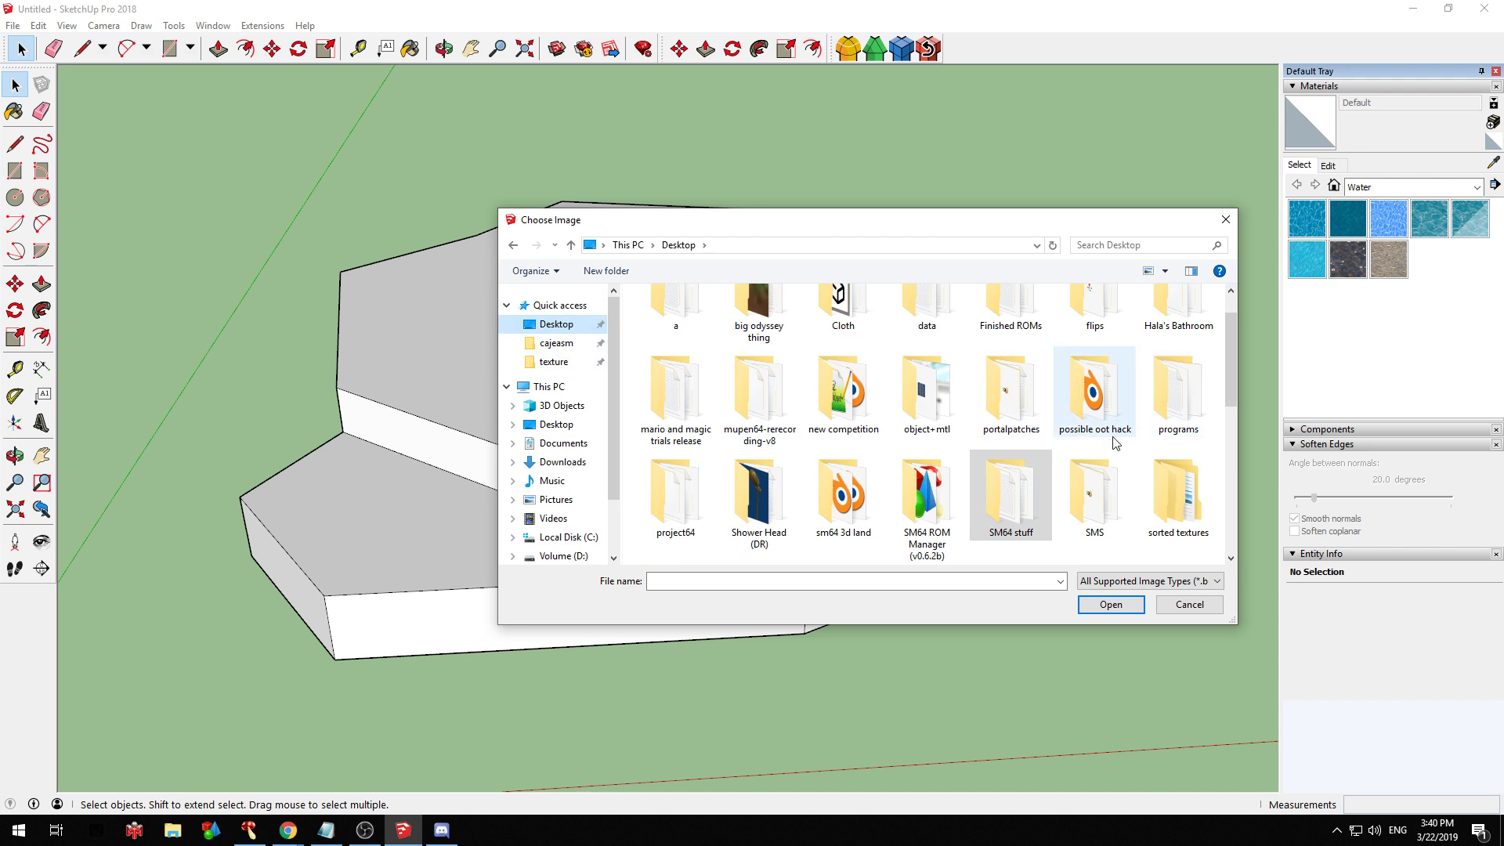
{"action": "scroll", "coordinate": [1018, 502], "scroll_direction": "down", "scroll_amount": 1}
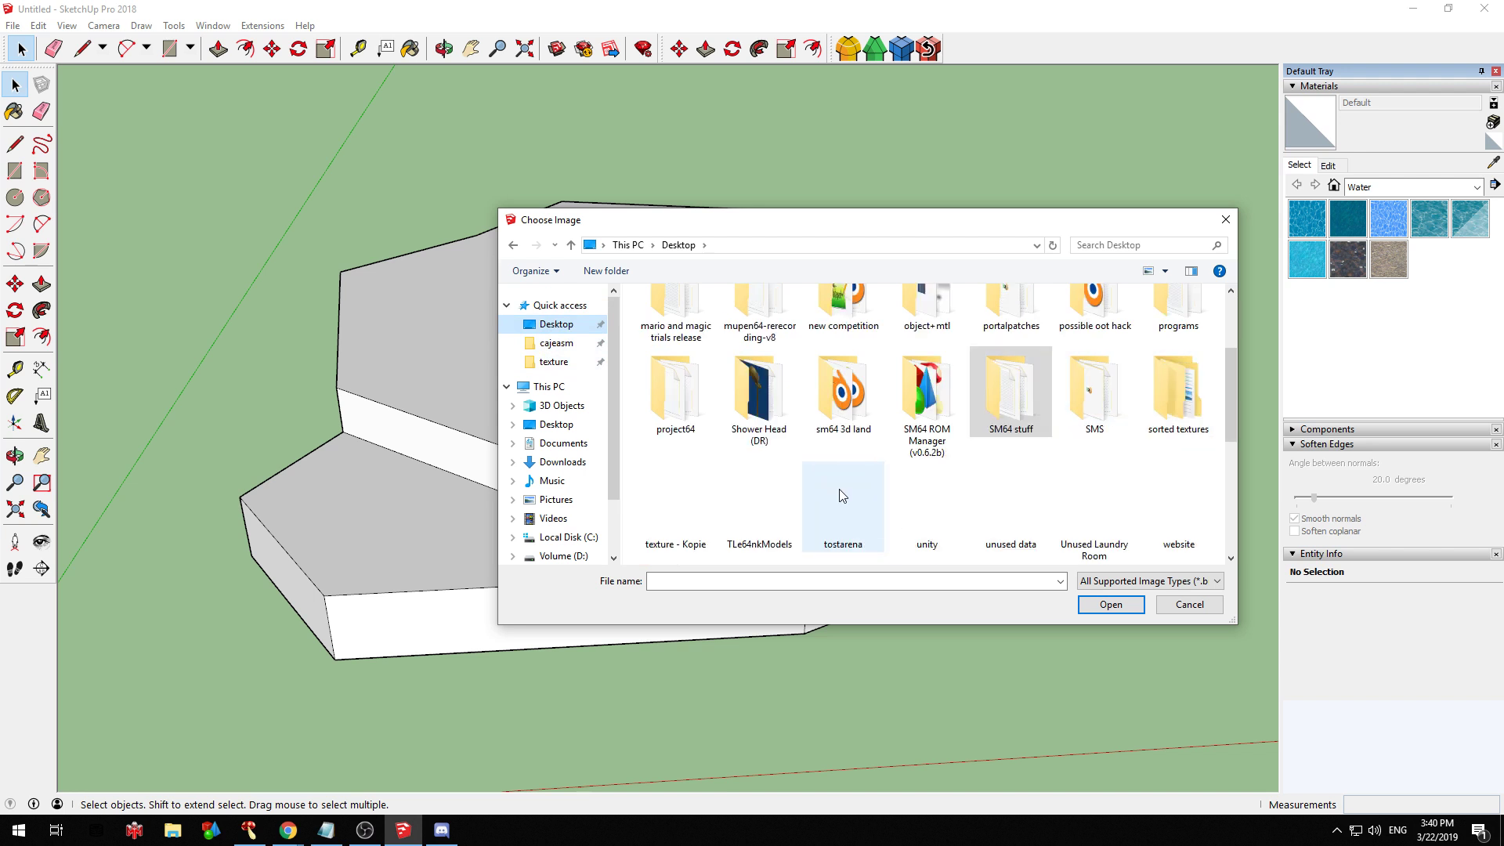
{"action": "double_click", "coordinate": [1175, 391]}
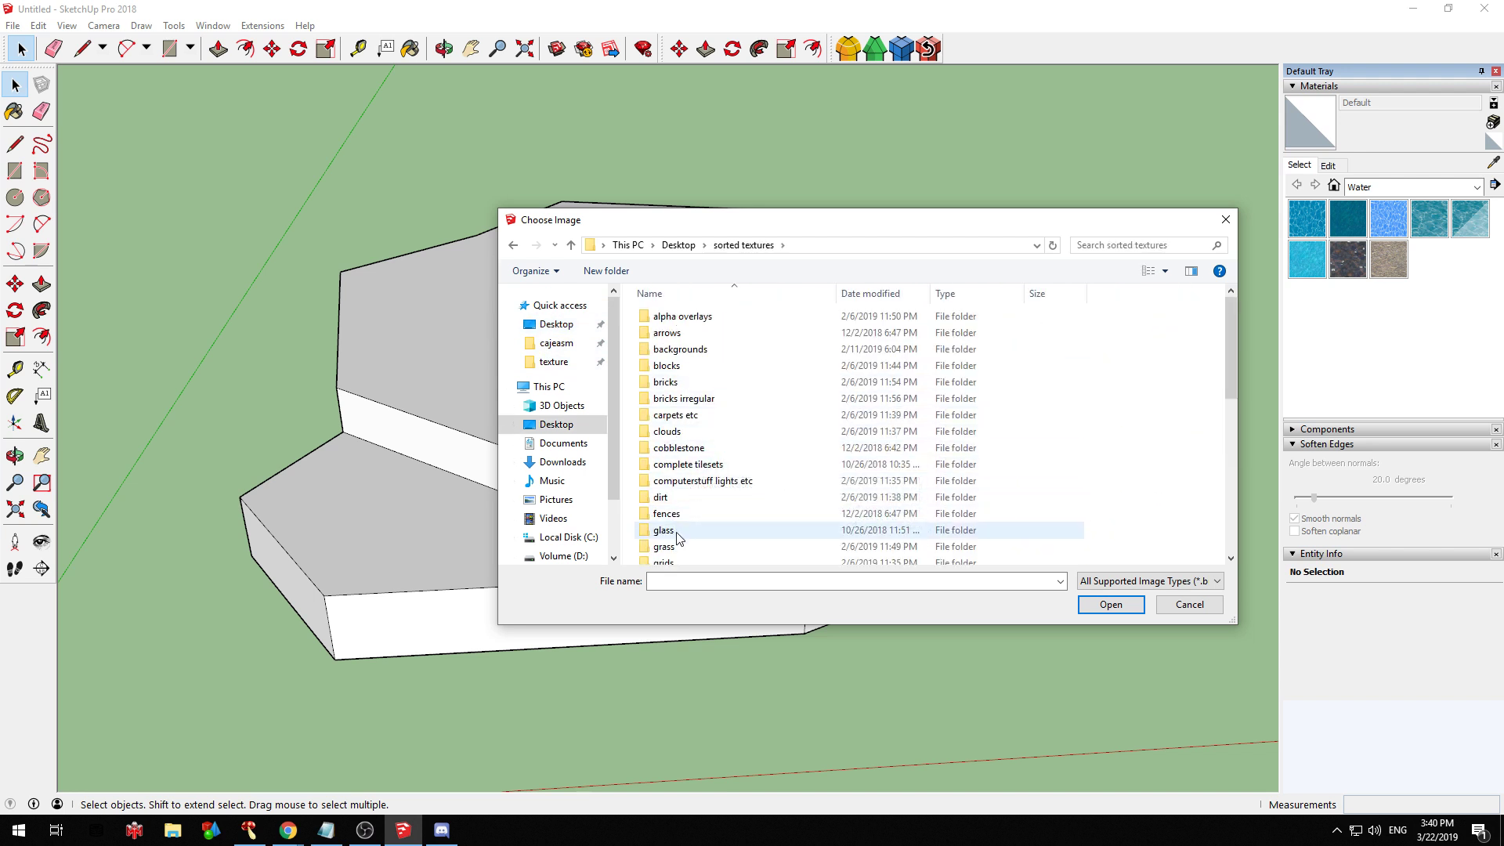
{"action": "double_click", "coordinate": [664, 546]}
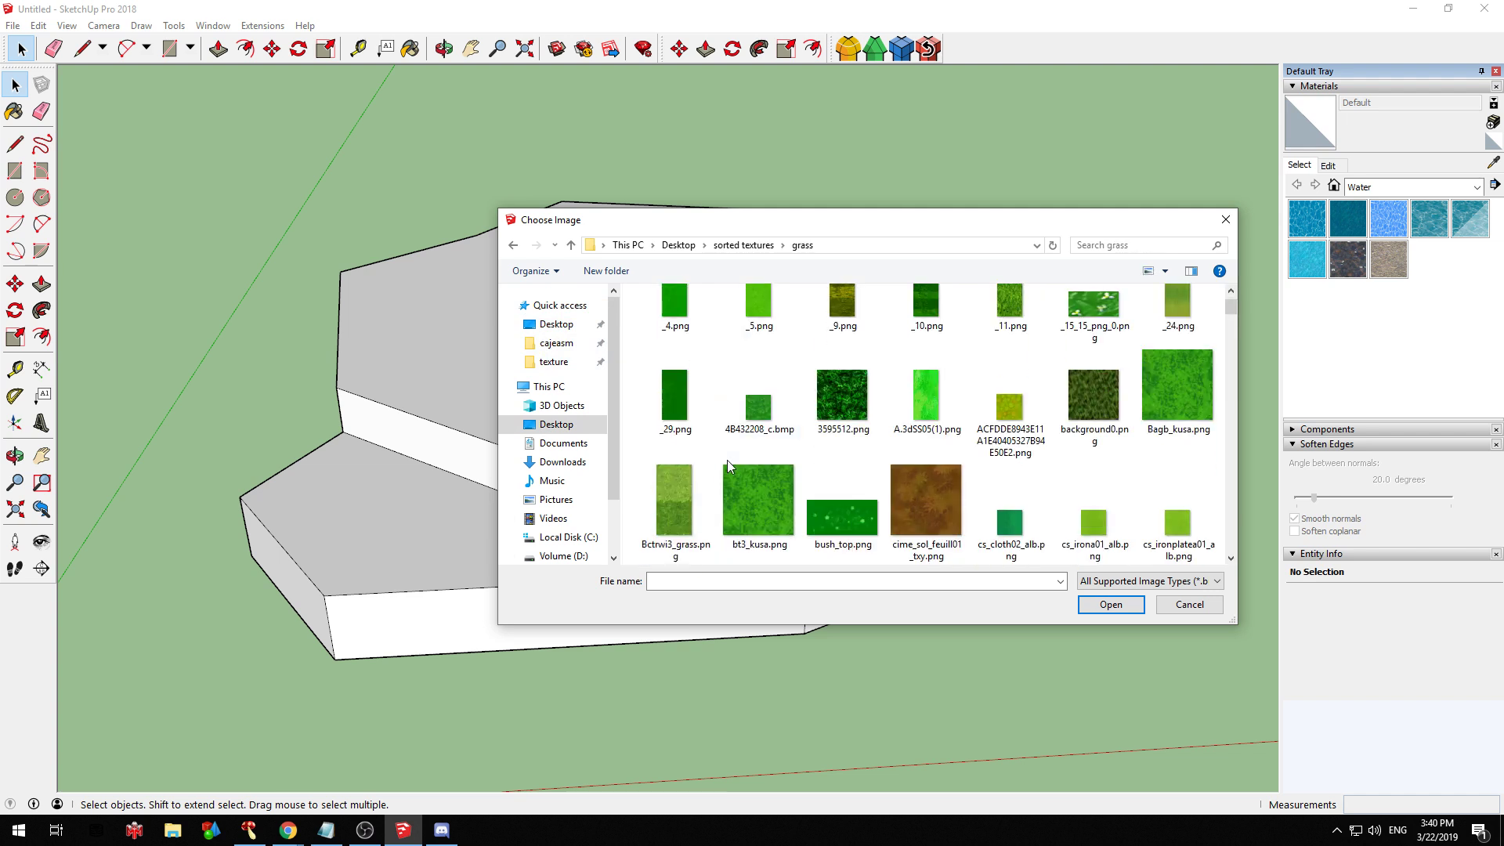
Choose cs_lawn01_alb.png as the texture image and create the material
{"action": "scroll", "coordinate": [727, 464], "scroll_direction": "down", "scroll_amount": 5}
{"action": "scroll", "coordinate": [727, 463], "scroll_direction": "up", "scroll_amount": 2}
{"action": "left_click", "coordinate": [1177, 345]}
{"action": "left_click", "coordinate": [1097, 358]}
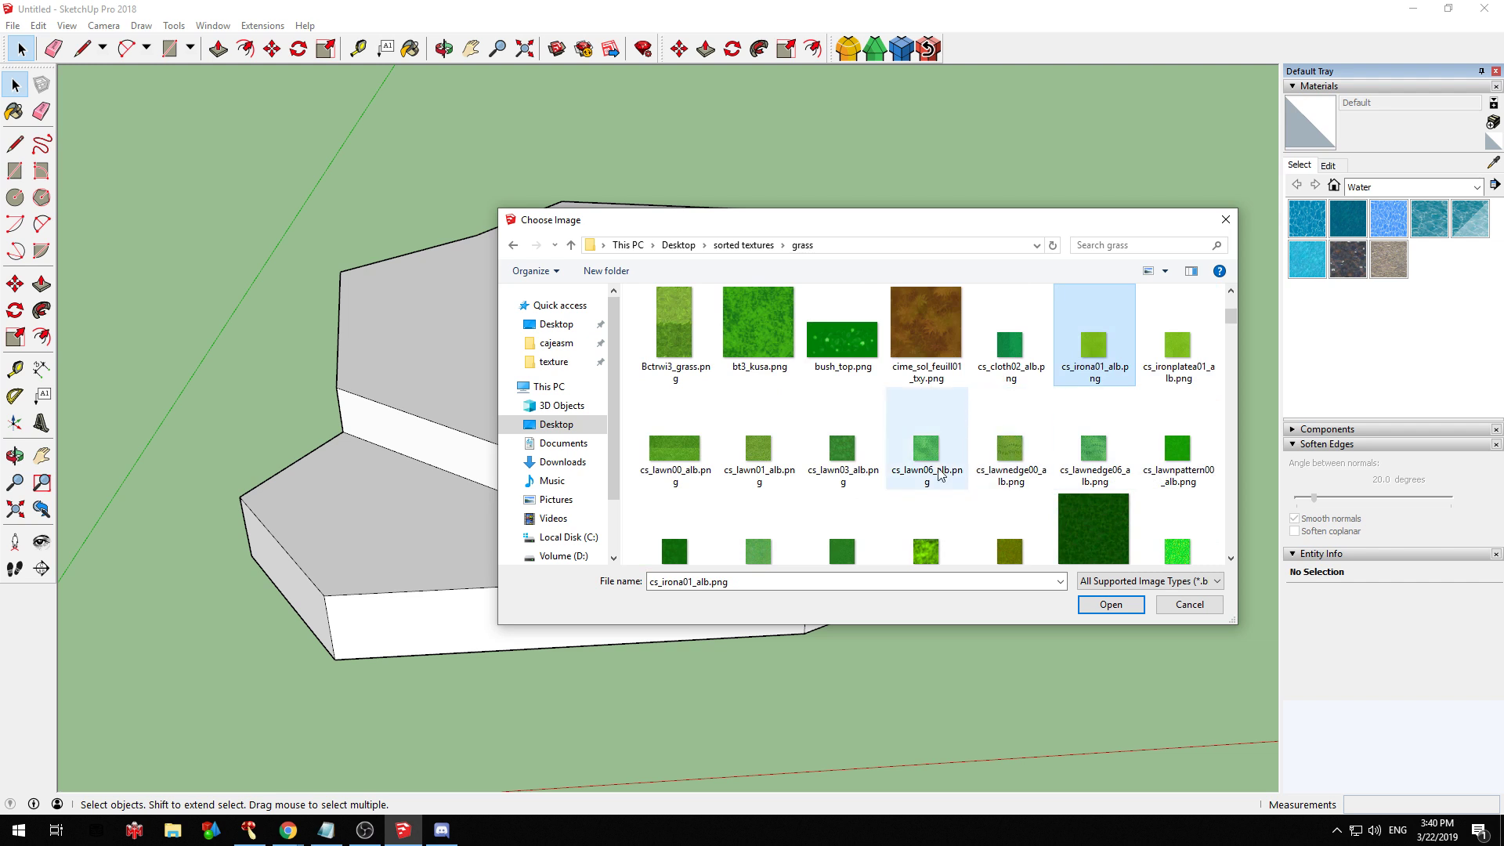
{"action": "double_click", "coordinate": [758, 448]}
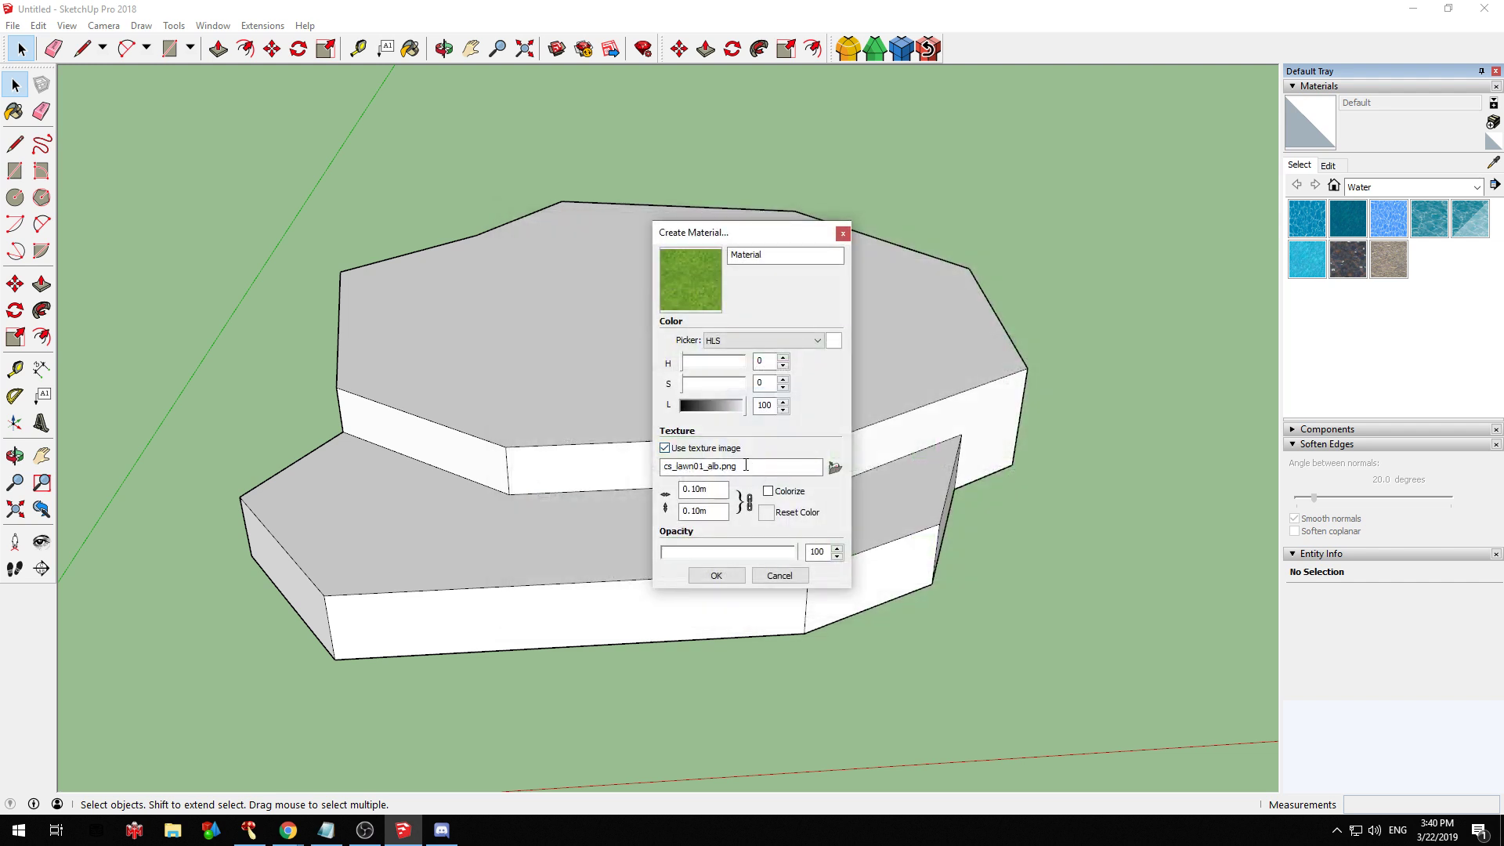
{"action": "left_click", "coordinate": [715, 575]}
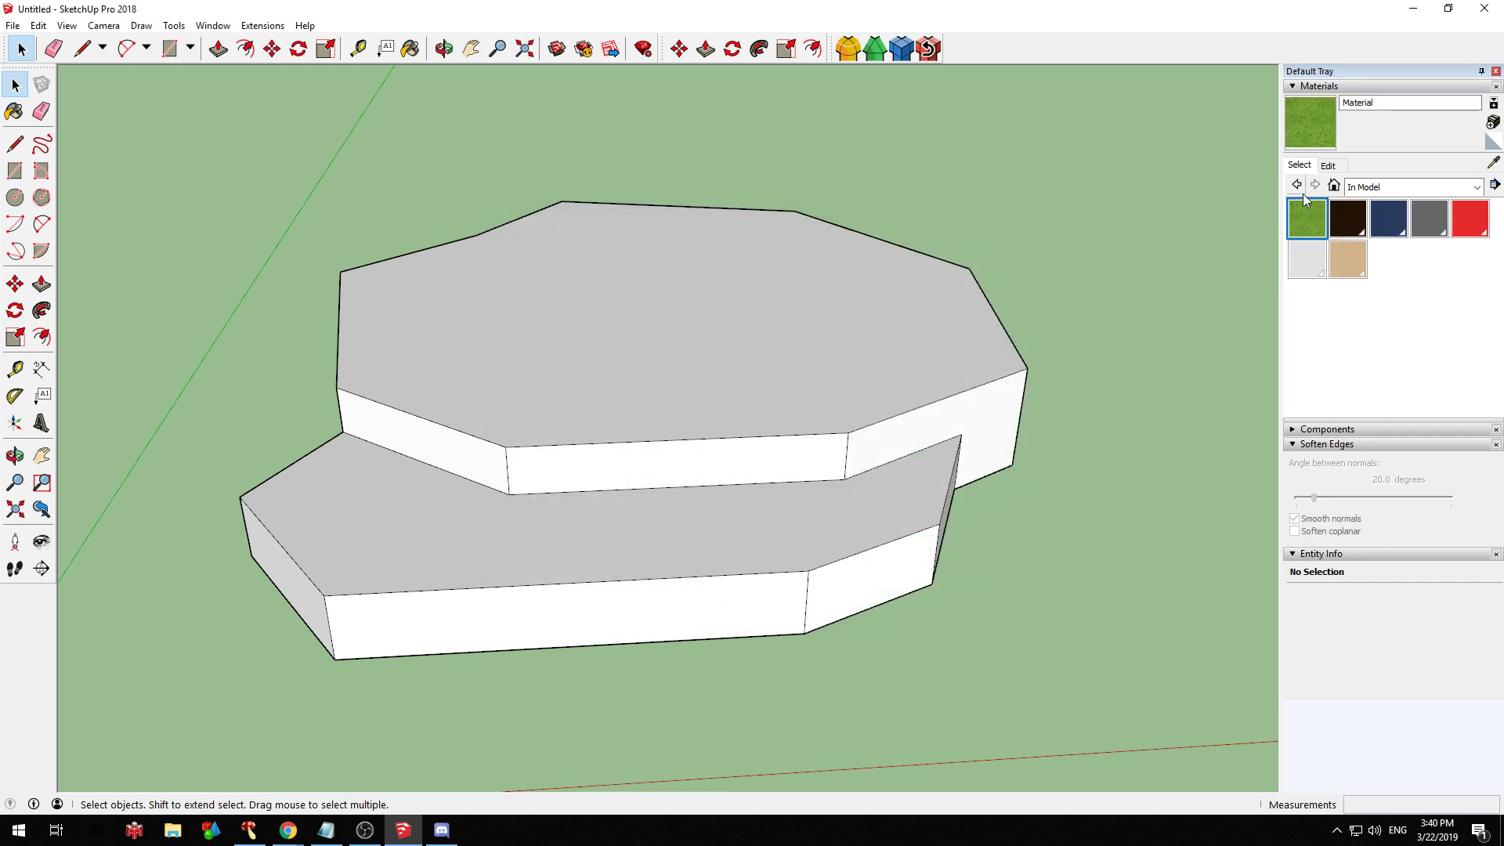
Paint the upper platform's top face with the new grass material
{"action": "left_click", "coordinate": [692, 315]}
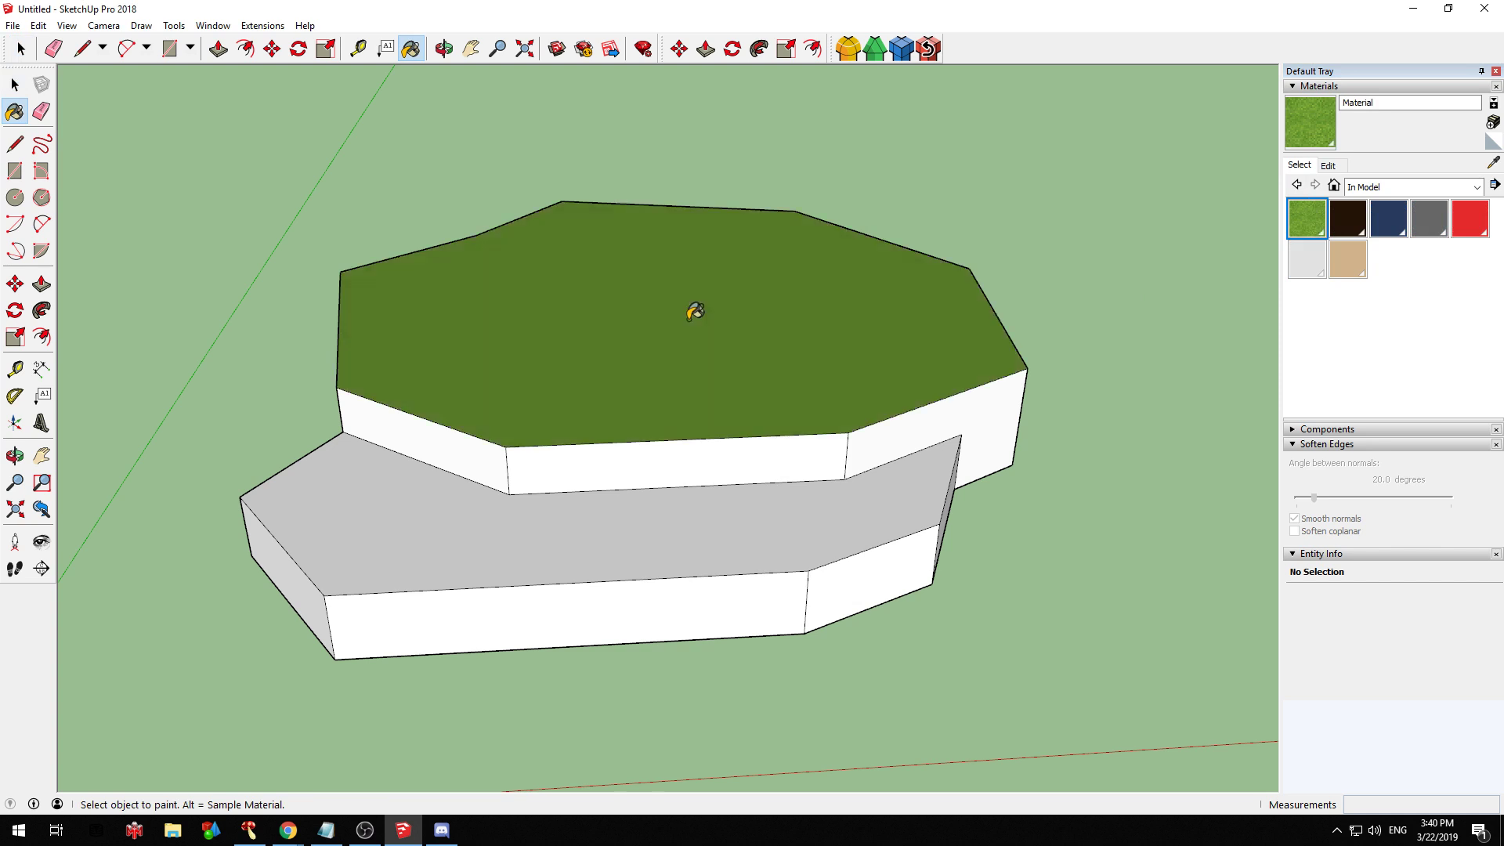
{"action": "scroll", "coordinate": [705, 439], "scroll_direction": "up", "scroll_amount": 5}
{"action": "scroll", "coordinate": [509, 501], "scroll_direction": "up", "scroll_amount": 6}
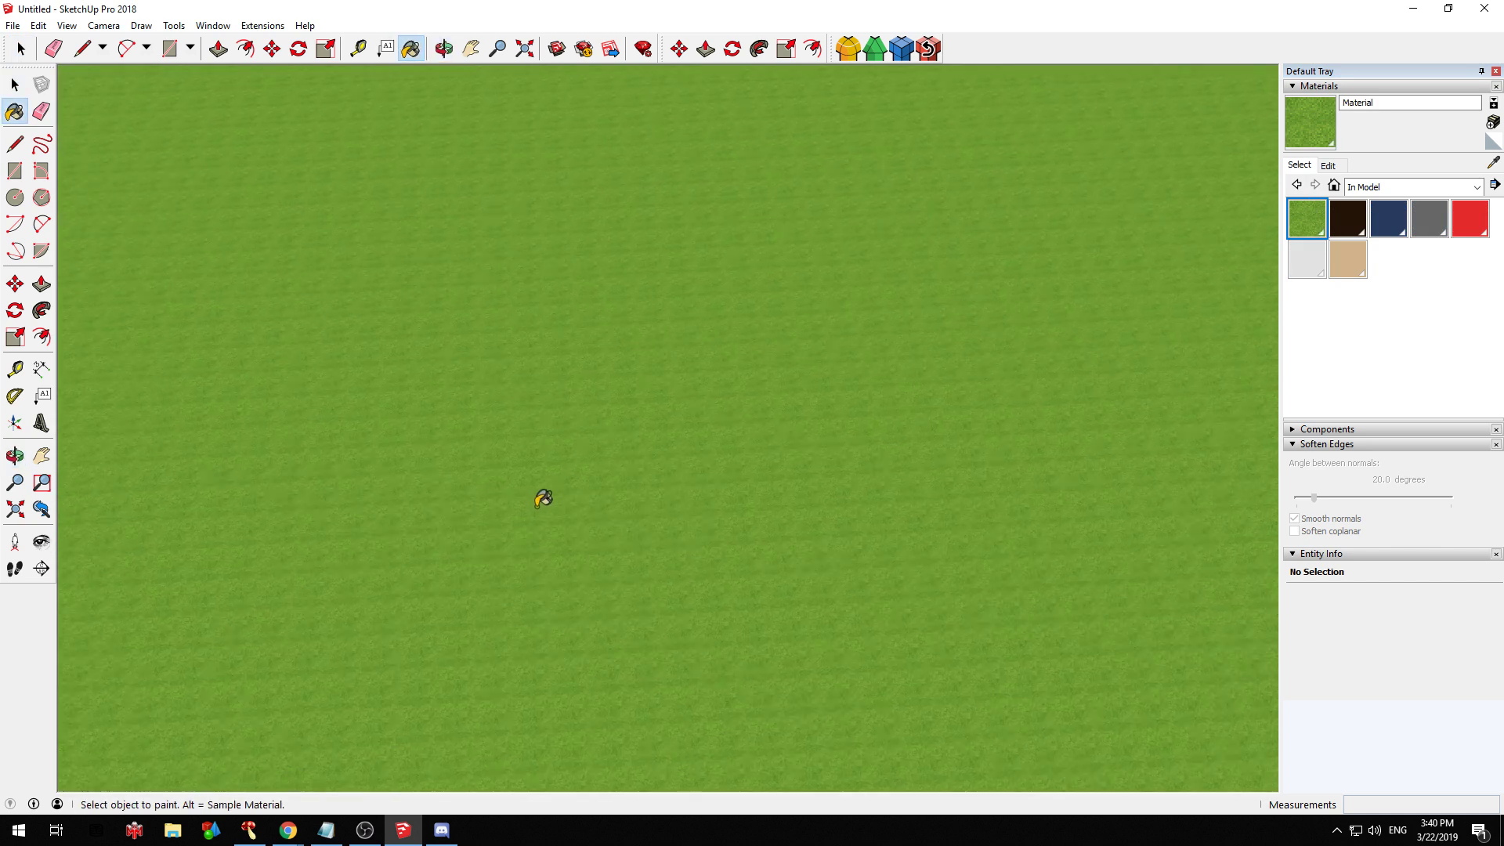
{"action": "scroll", "coordinate": [566, 460], "scroll_direction": "down", "scroll_amount": 6}
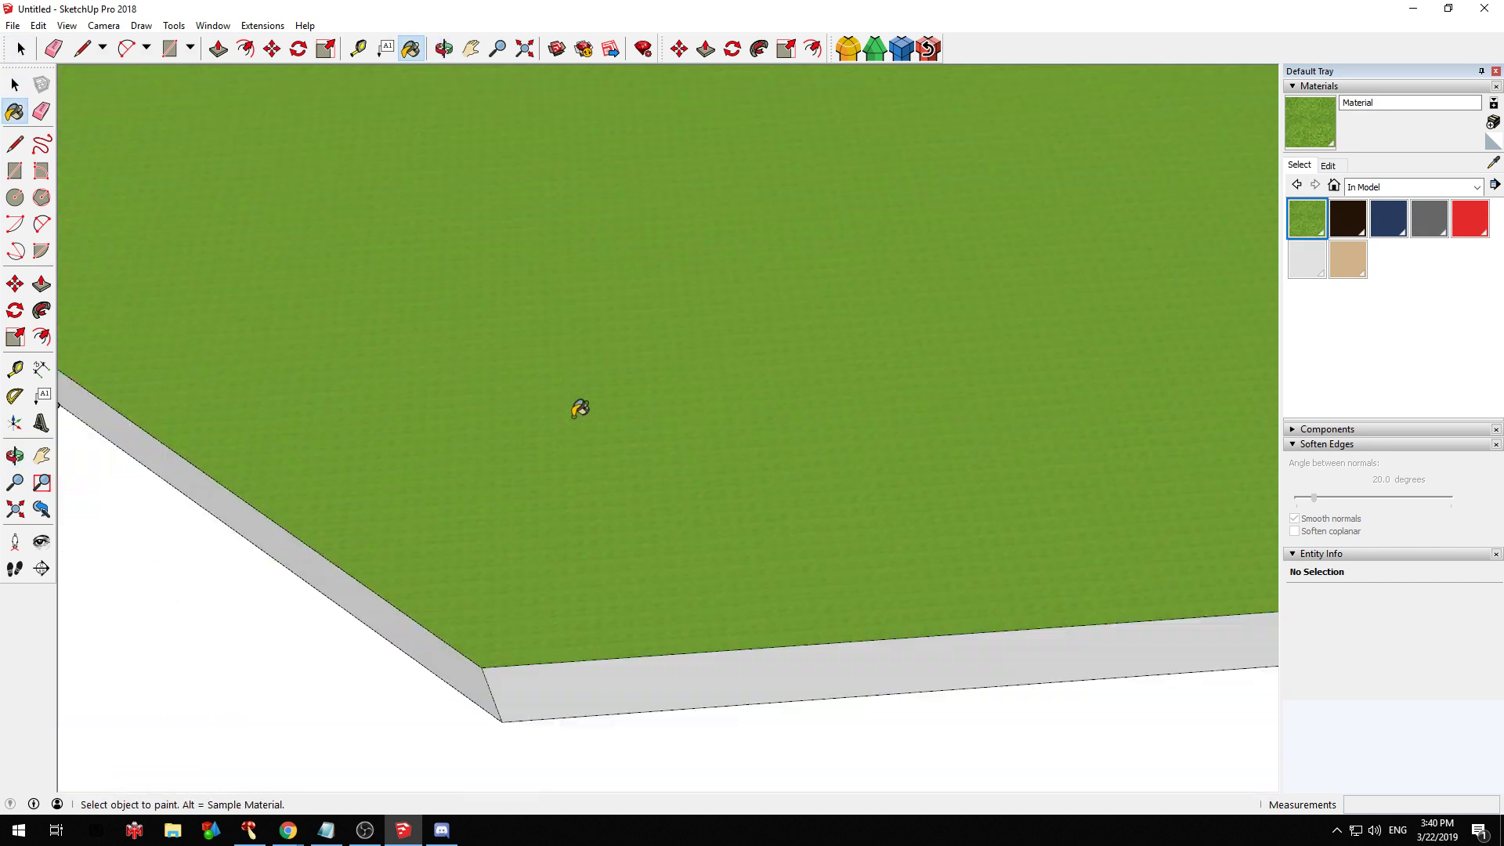
Set the grass material's texture size to 1.00 m by 1.00 m
{"action": "left_click", "coordinate": [1330, 166]}
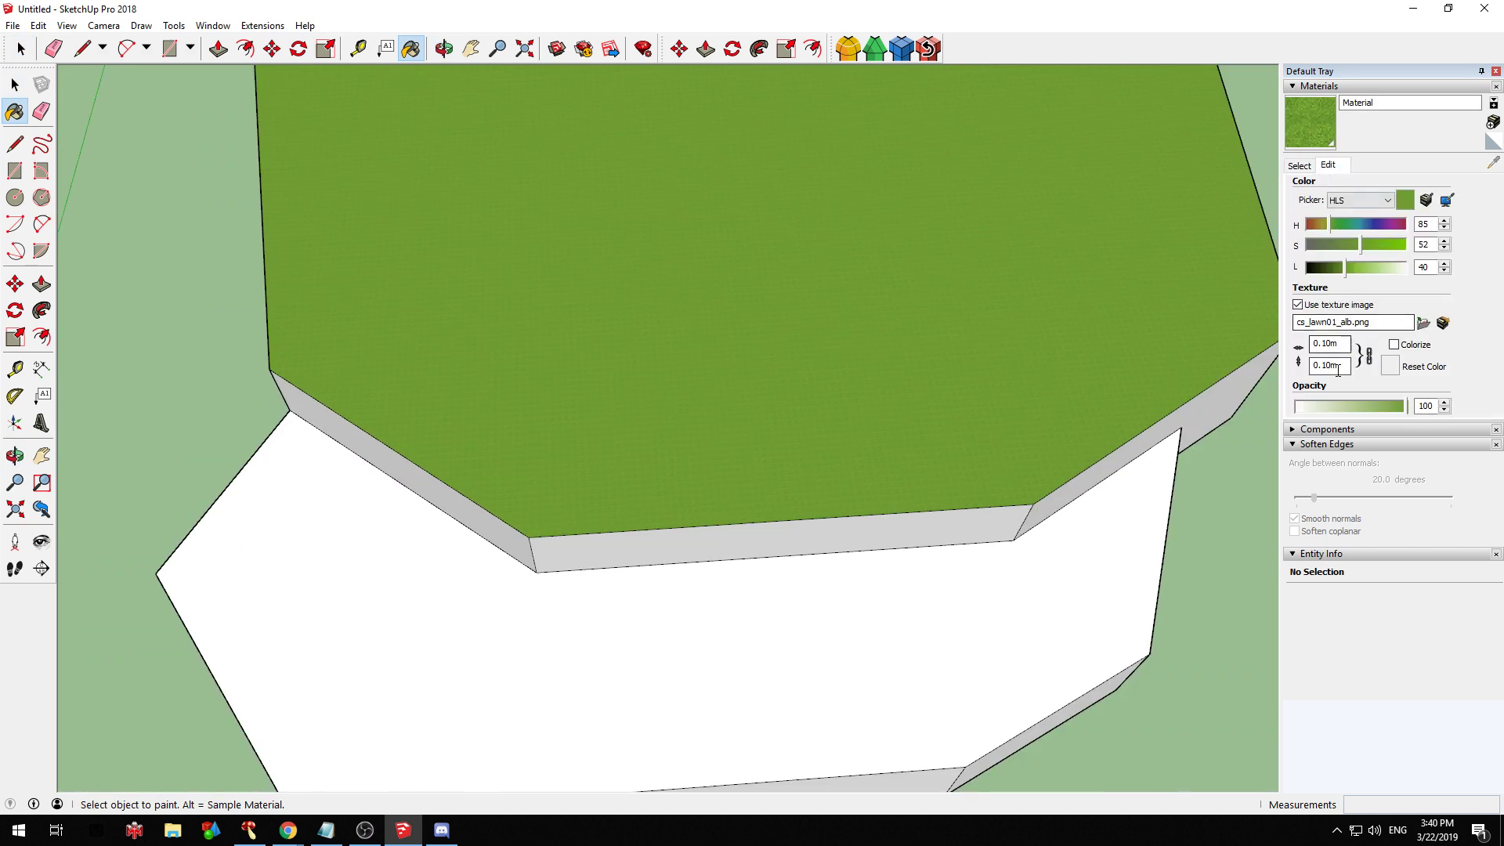
{"action": "left_click", "coordinate": [1334, 345]}
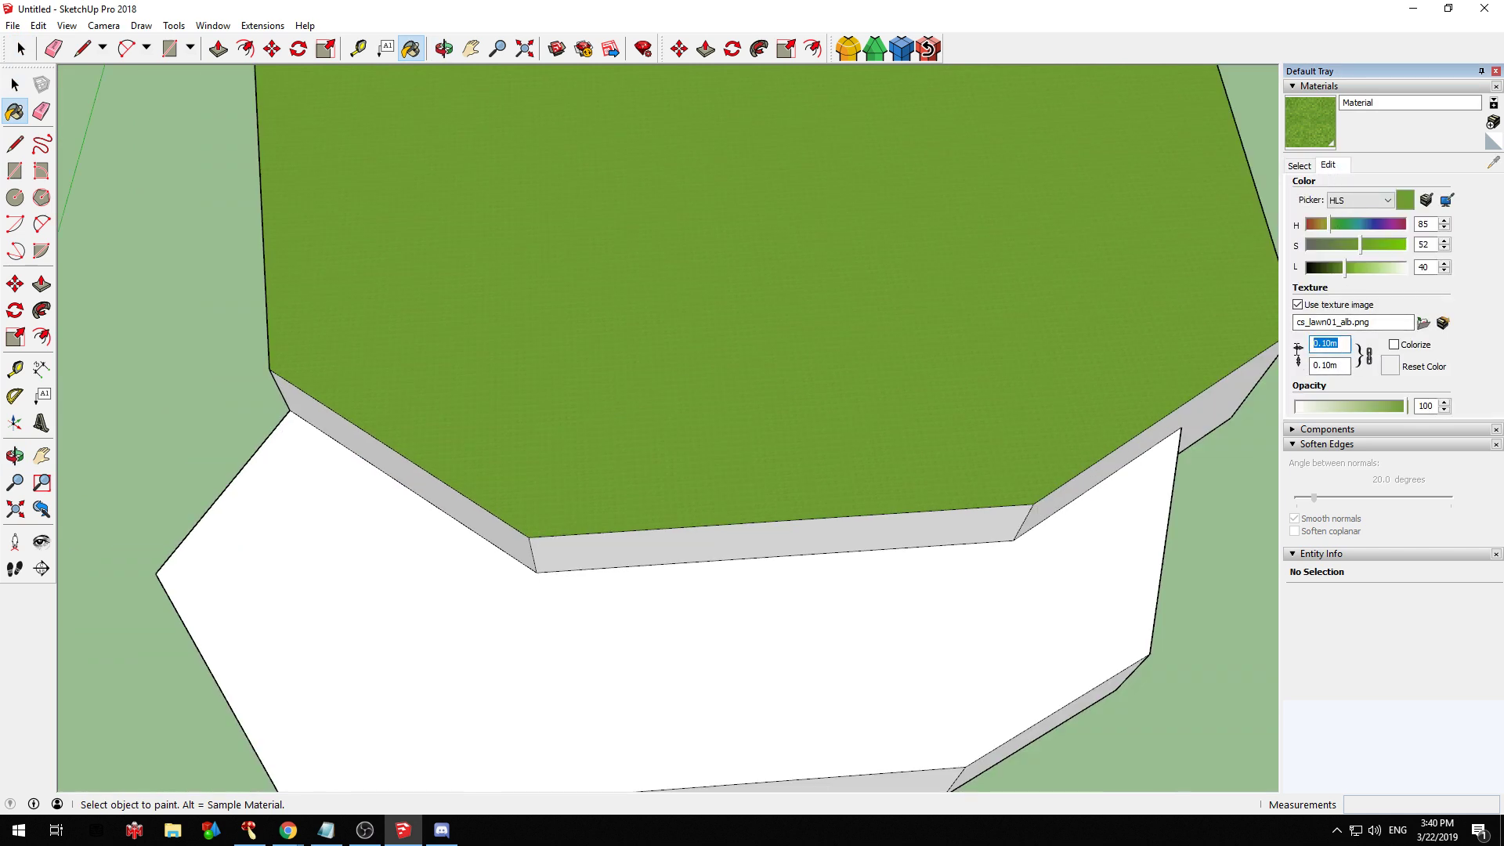
{"action": "type", "text": "1"}
{"action": "middle_click_drag", "start_coordinate": [761, 323], "coordinate": [693, 251]}
{"action": "scroll", "coordinate": [561, 225], "scroll_direction": "down", "scroll_amount": 5}
{"action": "scroll", "coordinate": [680, 192], "scroll_direction": "up", "scroll_amount": 3}
{"action": "scroll", "coordinate": [487, 292], "scroll_direction": "up", "scroll_amount": 2}
{"action": "scroll", "coordinate": [571, 252], "scroll_direction": "up", "scroll_amount": 1}
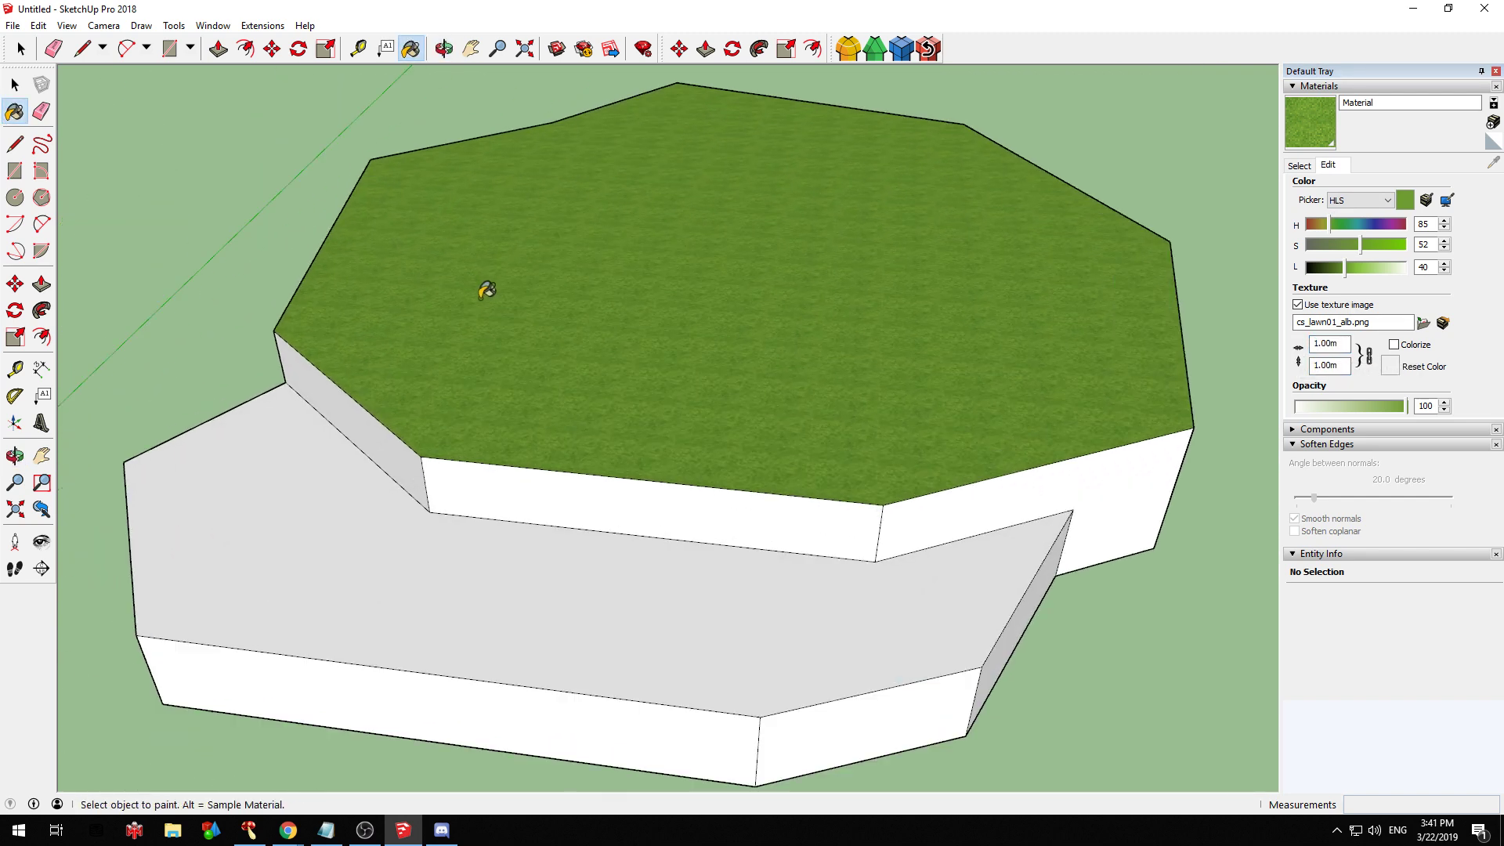
Reposition the grass texture on the upper platform's top face, enlarging and rotating it with the scale/rotate pin
{"action": "right_click", "coordinate": [567, 270]}
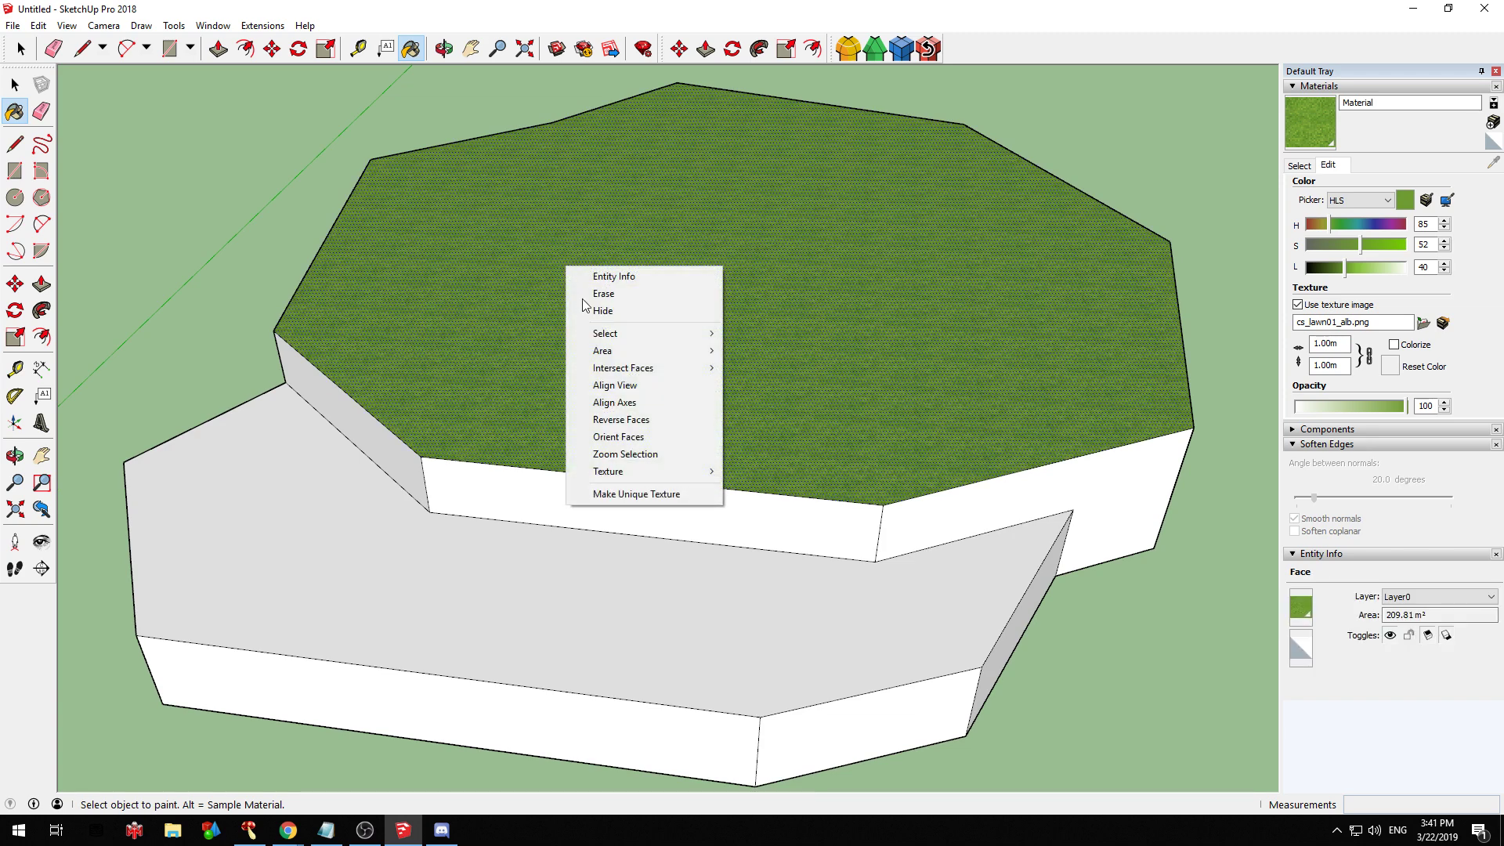
{"action": "mouse_move", "coordinate": [674, 471]}
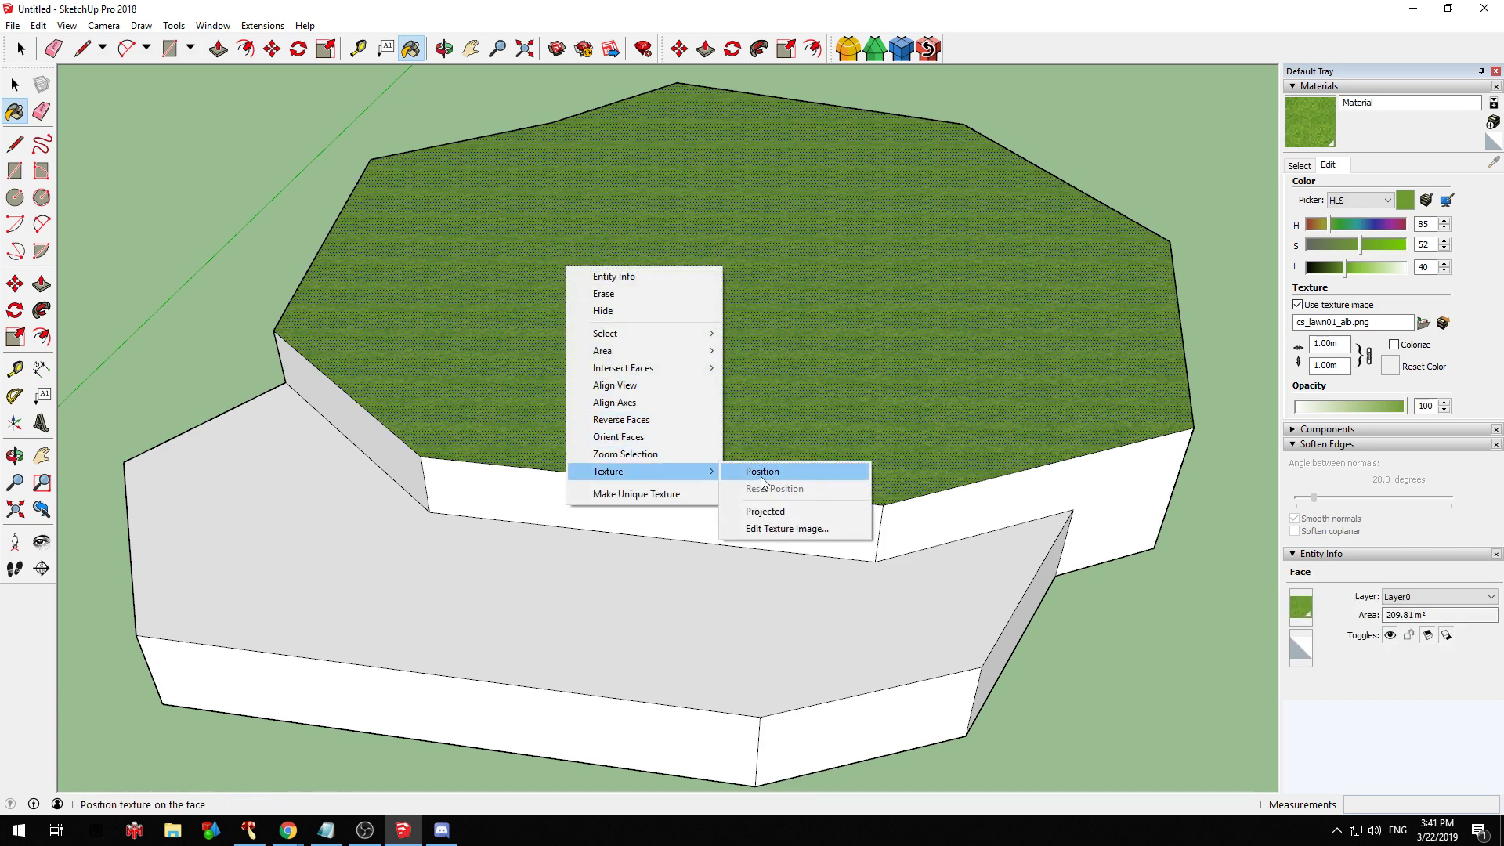
{"action": "left_click", "coordinate": [756, 472]}
{"action": "scroll", "coordinate": [625, 336], "scroll_direction": "up", "scroll_amount": 3}
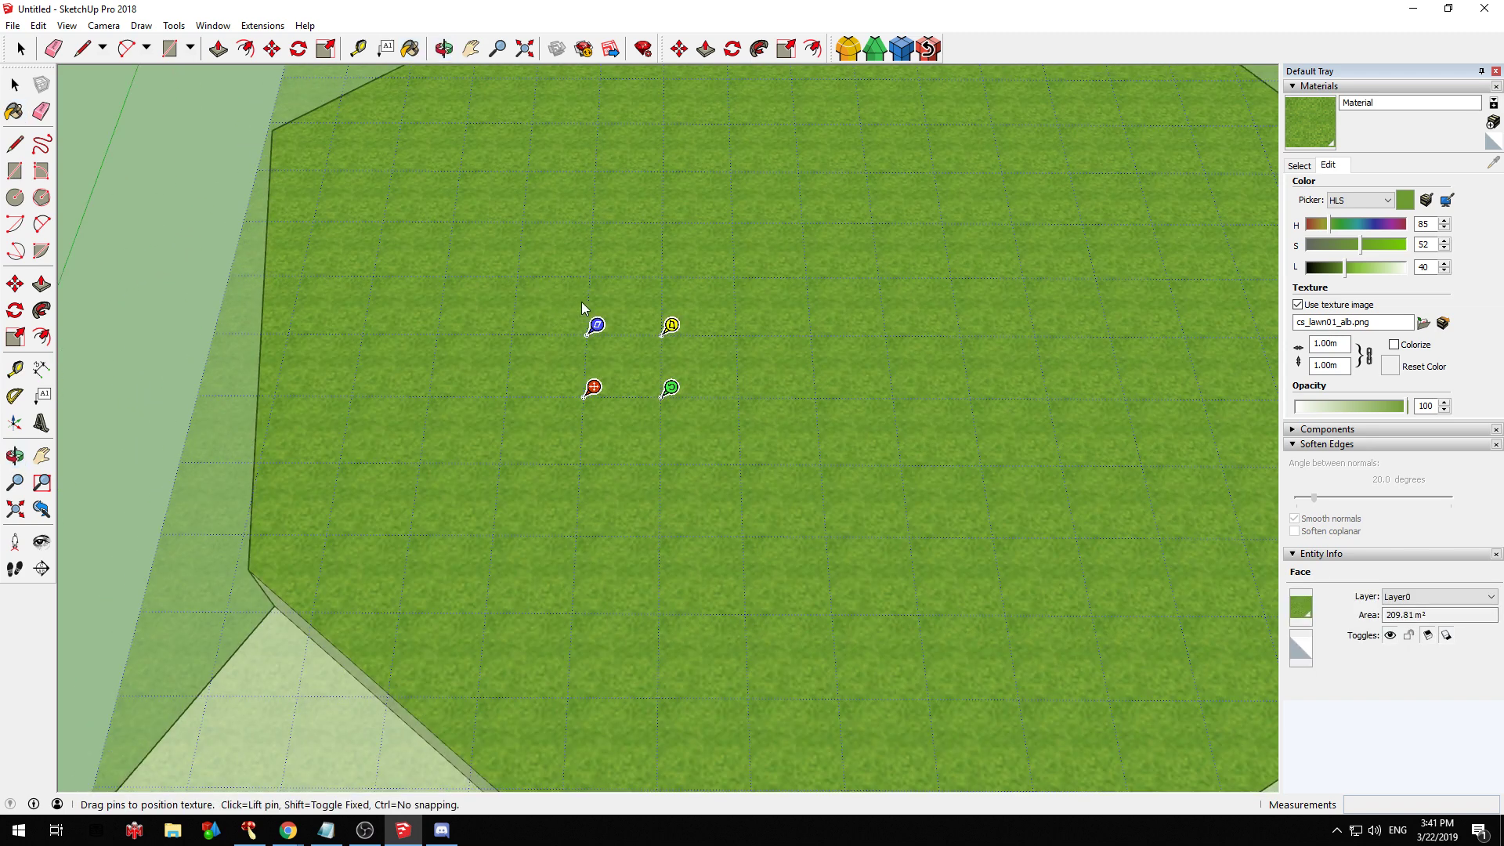
{"action": "scroll", "coordinate": [650, 327], "scroll_direction": "up", "scroll_amount": 3}
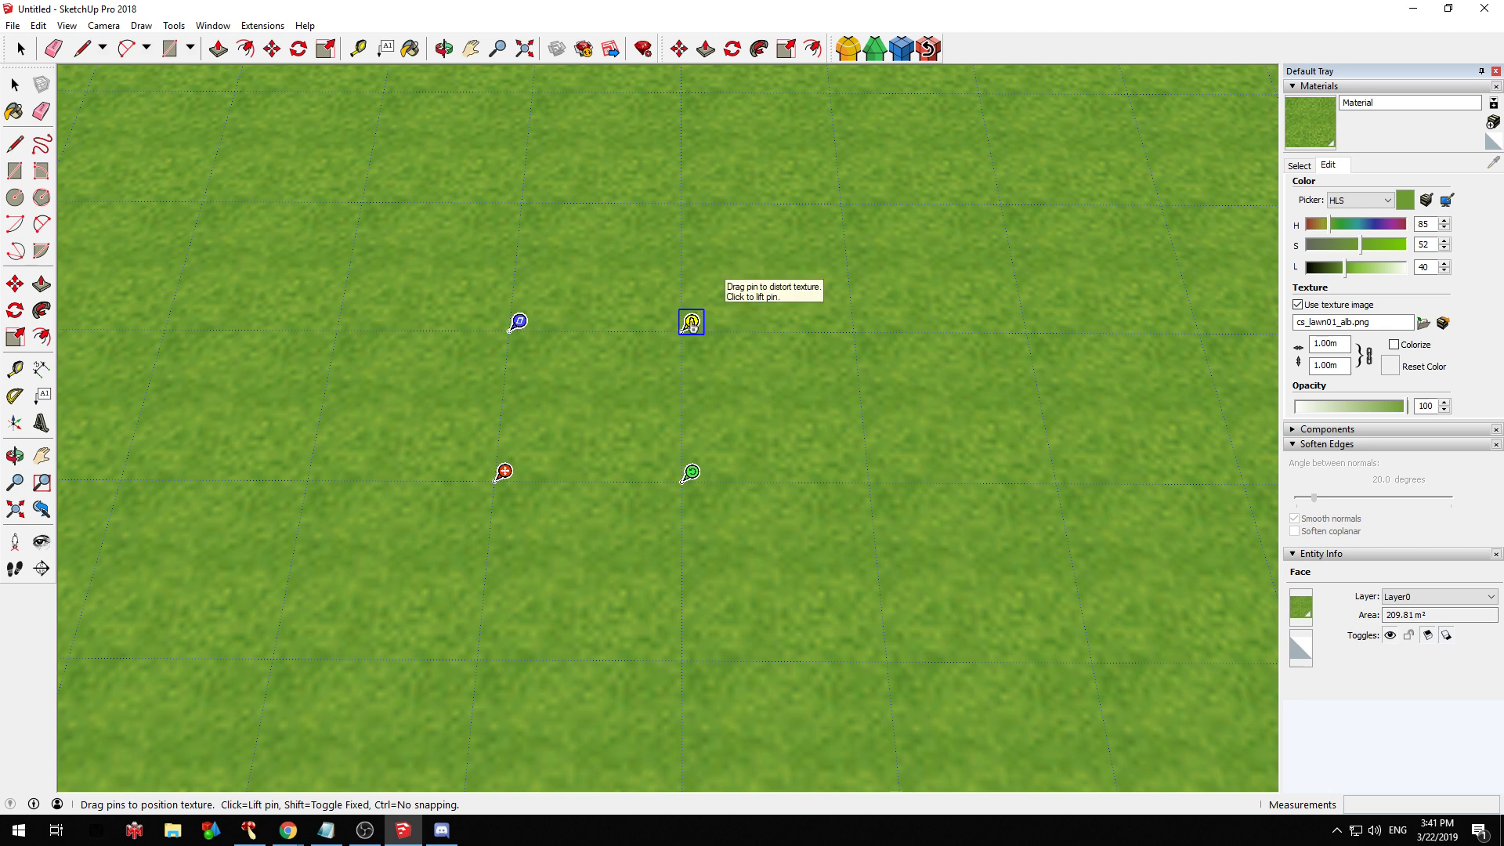
{"action": "scroll", "coordinate": [619, 362], "scroll_direction": "down", "scroll_amount": 5}
{"action": "left_click_drag", "start_coordinate": [590, 387], "coordinate": [682, 347]}
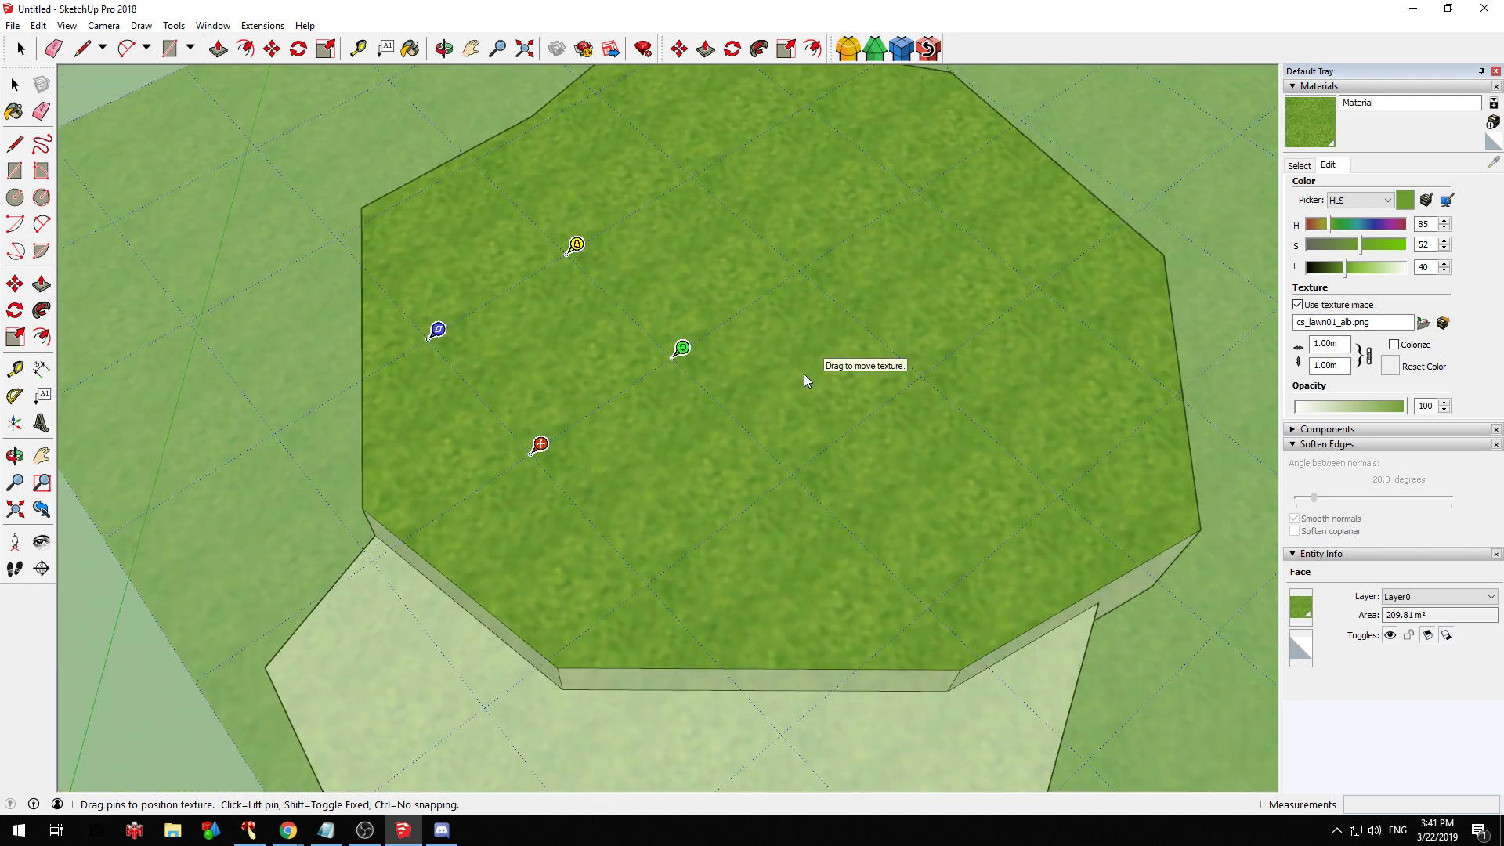
{"action": "key", "text": "Return"}
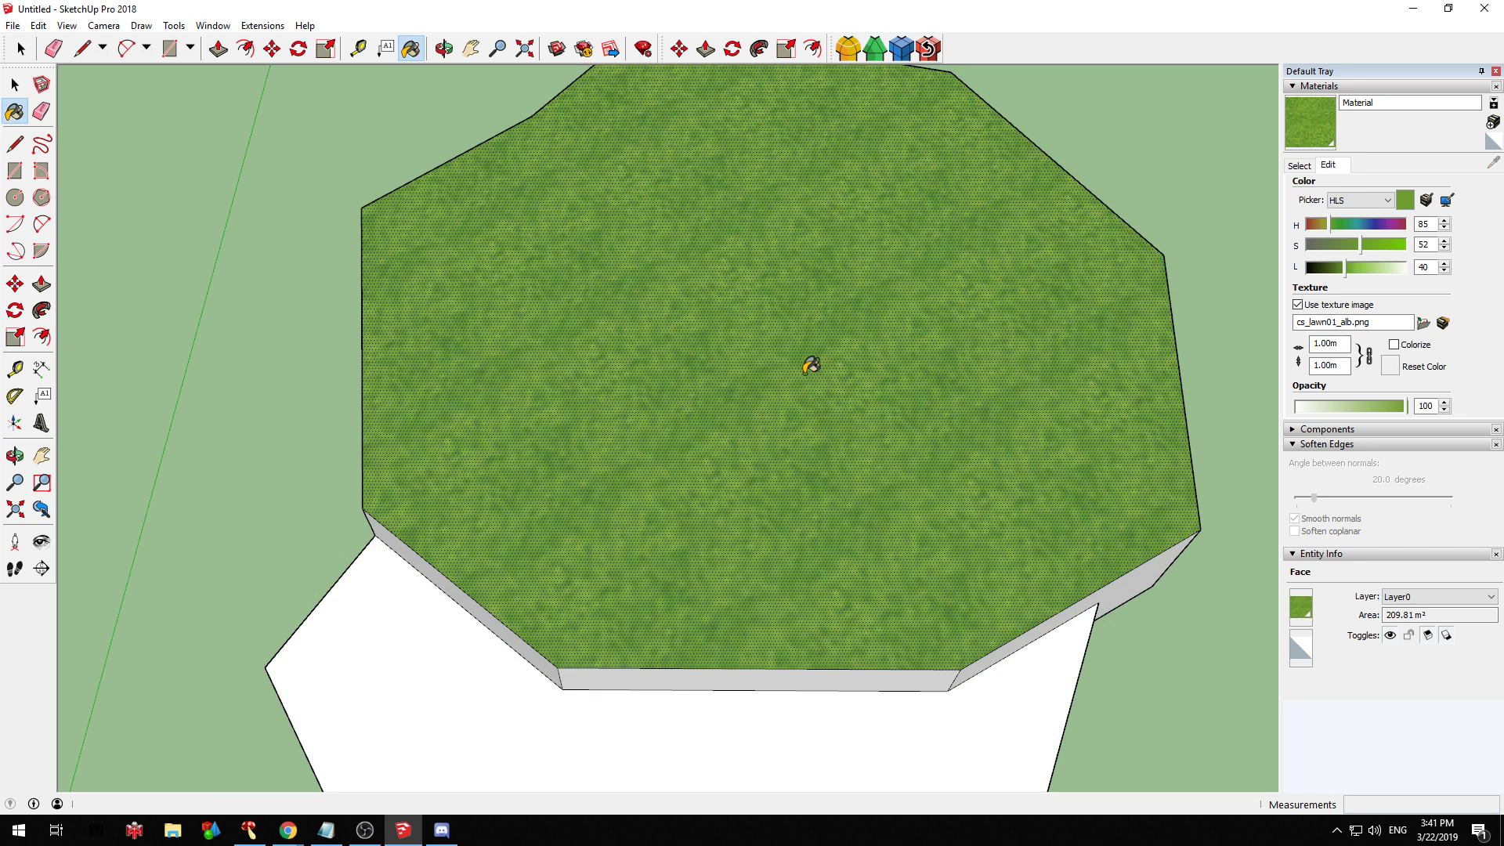
Paint the lower step's top face with grass and match it to the enlarged texture sampled from the upper platform's top face
{"action": "mouse_move", "coordinate": [699, 379]}
{"action": "middle_mouse_down"}
{"action": "mouse_move", "coordinate": [557, 329]}
{"action": "mouse_move", "coordinate": [540, 188]}
{"action": "mouse_move", "coordinate": [504, 295]}
{"action": "mouse_move", "coordinate": [792, 336]}
{"action": "mouse_move", "coordinate": [632, 369]}
{"action": "mouse_move", "coordinate": [447, 578]}
{"action": "middle_mouse_up"}
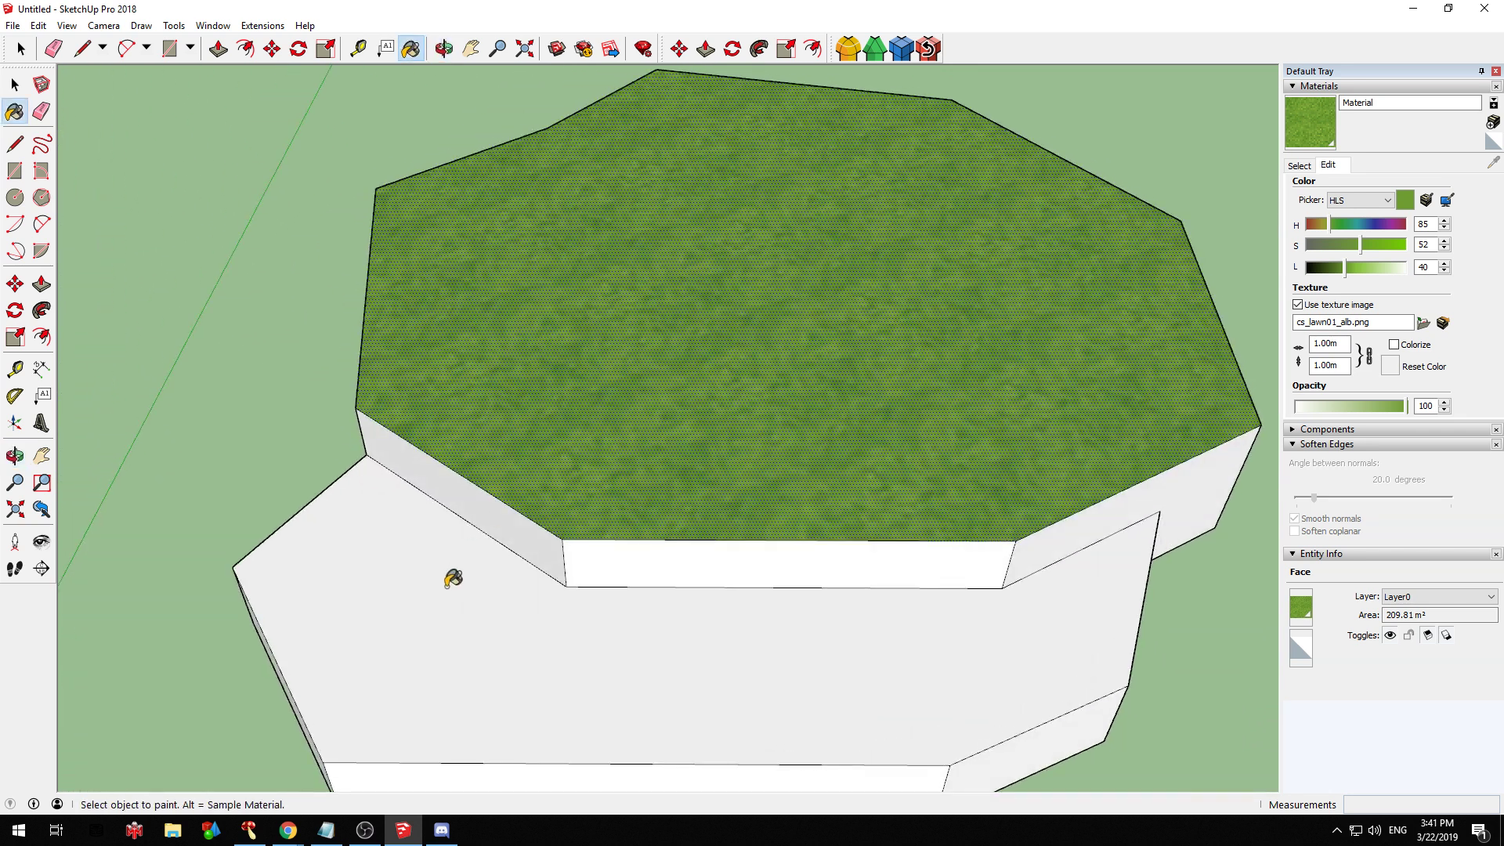
{"action": "left_click", "coordinate": [450, 583]}
{"action": "mouse_move", "coordinate": [862, 486]}
{"action": "middle_mouse_down"}
{"action": "mouse_move", "coordinate": [598, 564]}
{"action": "mouse_move", "coordinate": [602, 553]}
{"action": "middle_mouse_up"}
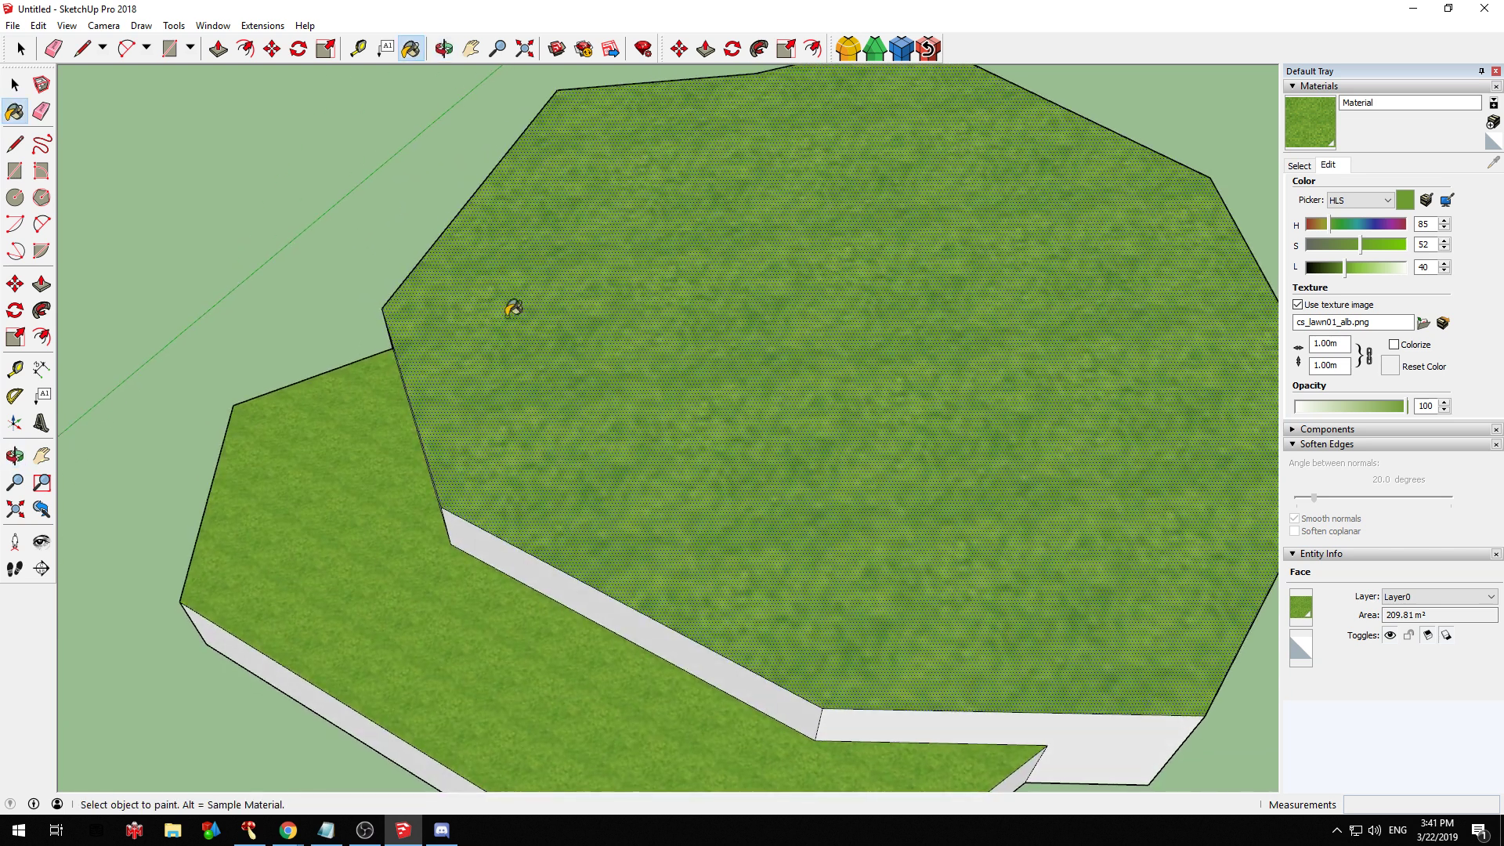
{"action": "middle_click_drag", "start_coordinate": [503, 420], "coordinate": [384, 484]}
{"action": "scroll", "coordinate": [384, 484], "scroll_direction": "up", "scroll_amount": 2}
{"action": "key", "text": "alt"}
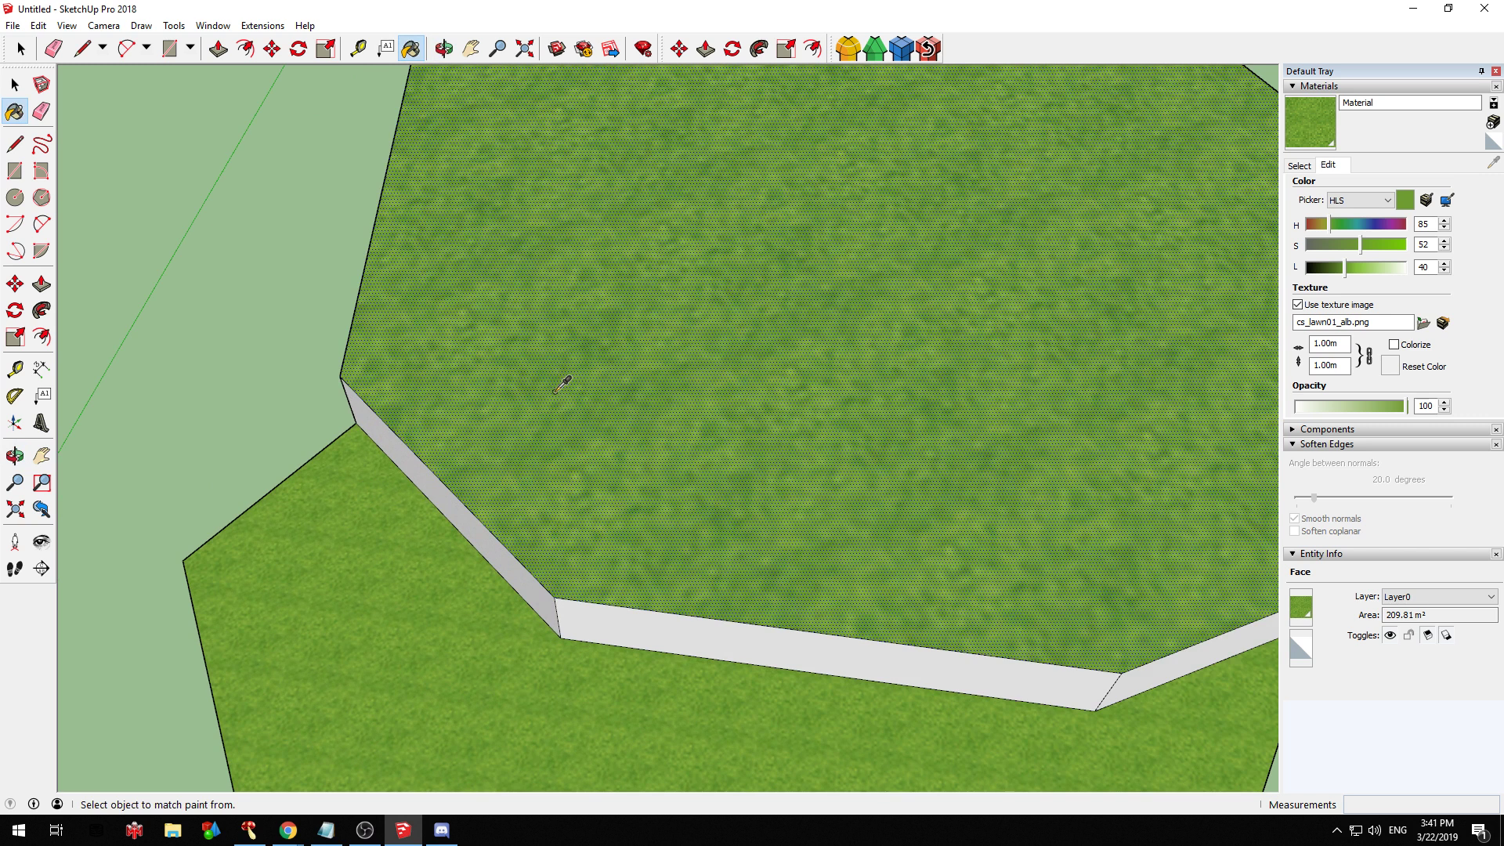
{"action": "mouse_move", "coordinate": [427, 577]}
{"action": "middle_mouse_down"}
{"action": "mouse_move", "coordinate": [614, 439]}
{"action": "mouse_move", "coordinate": [836, 313]}
{"action": "mouse_move", "coordinate": [586, 418]}
{"action": "middle_mouse_up"}
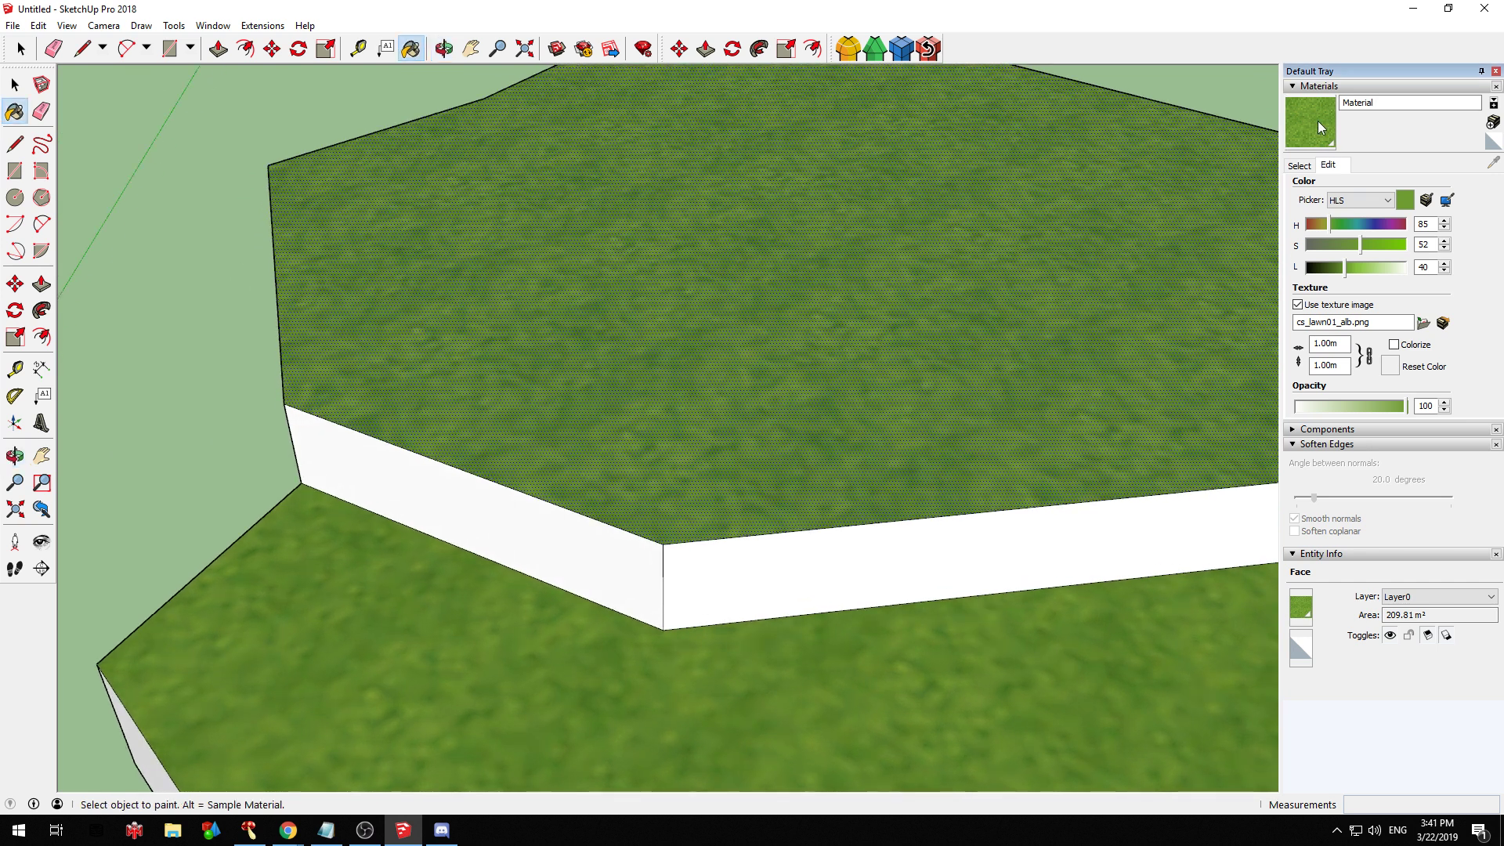
Paint the two adjoining front walls of the upper platform with the In Model grass material and inspect the seam at their corner
{"action": "left_click", "coordinate": [1301, 165]}
{"action": "left_click", "coordinate": [608, 562]}
{"action": "left_click", "coordinate": [668, 595]}
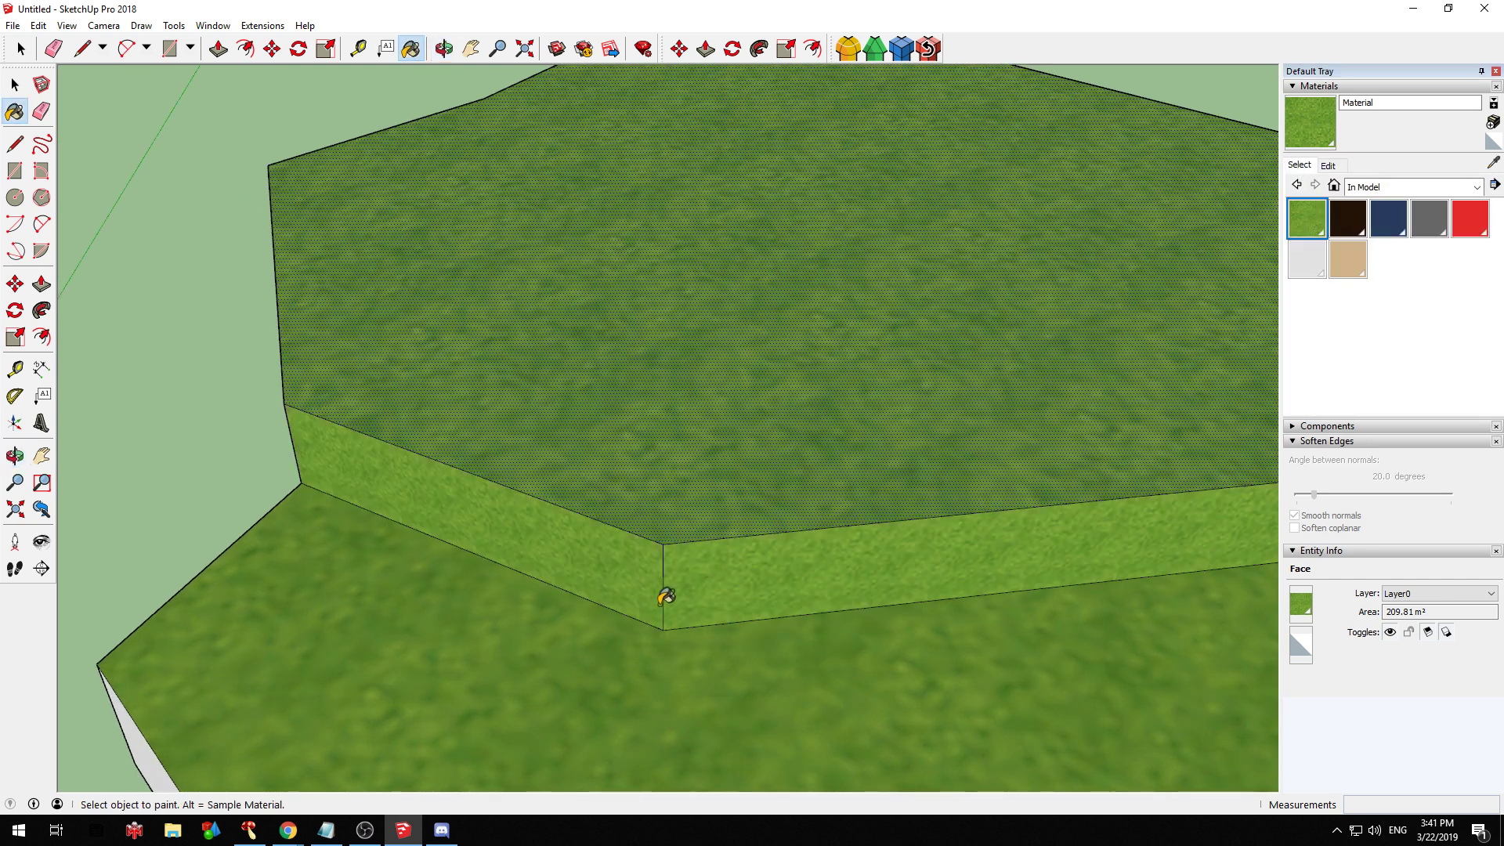
{"action": "scroll", "coordinate": [806, 486], "scroll_direction": "up", "scroll_amount": 5}
{"action": "scroll", "coordinate": [705, 518], "scroll_direction": "up", "scroll_amount": 6}
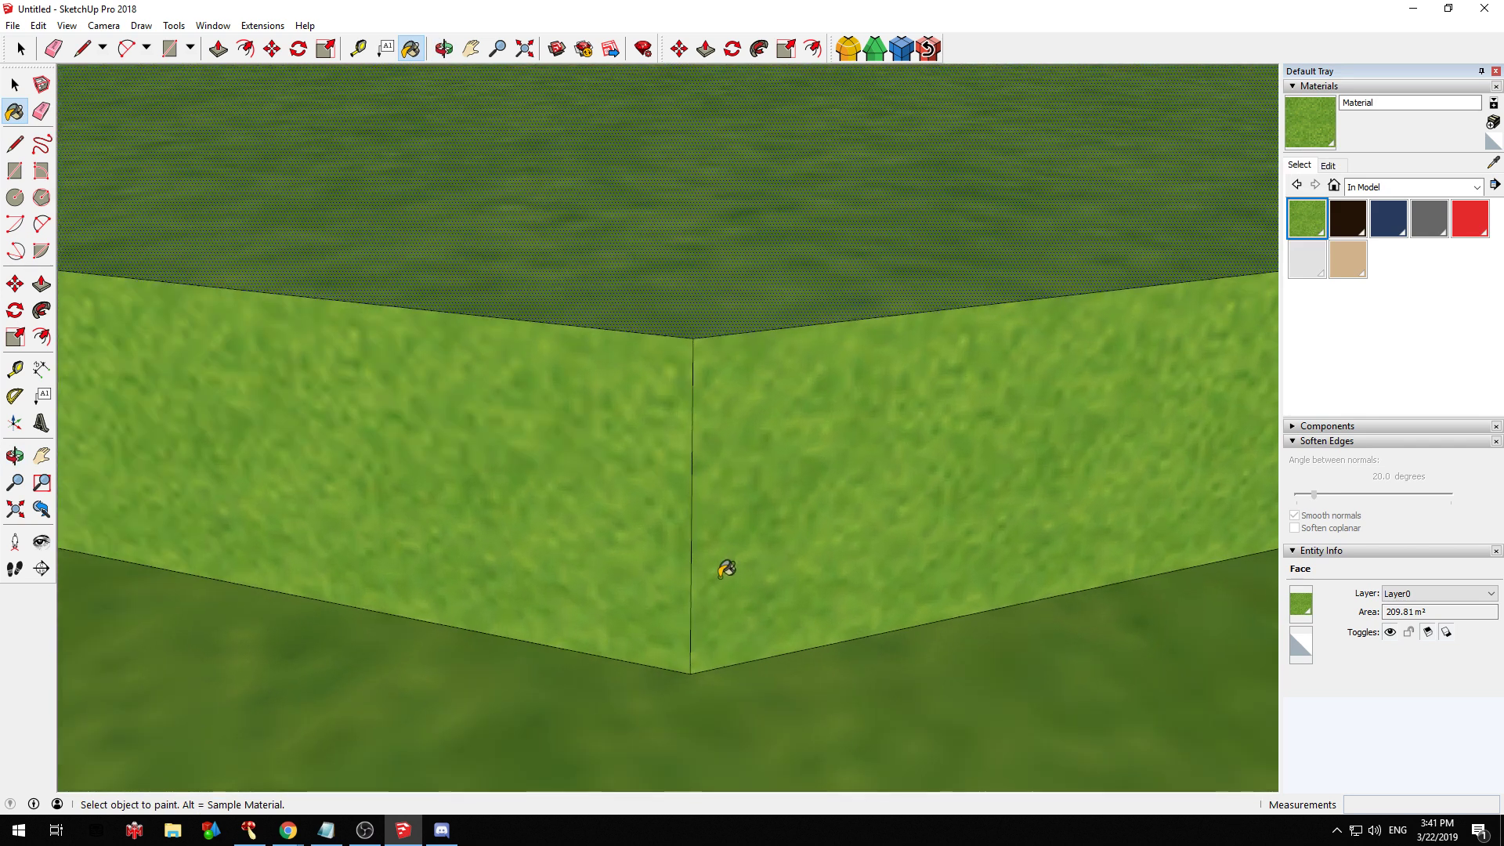
{"action": "scroll", "coordinate": [688, 329], "scroll_direction": "up", "scroll_amount": 5}
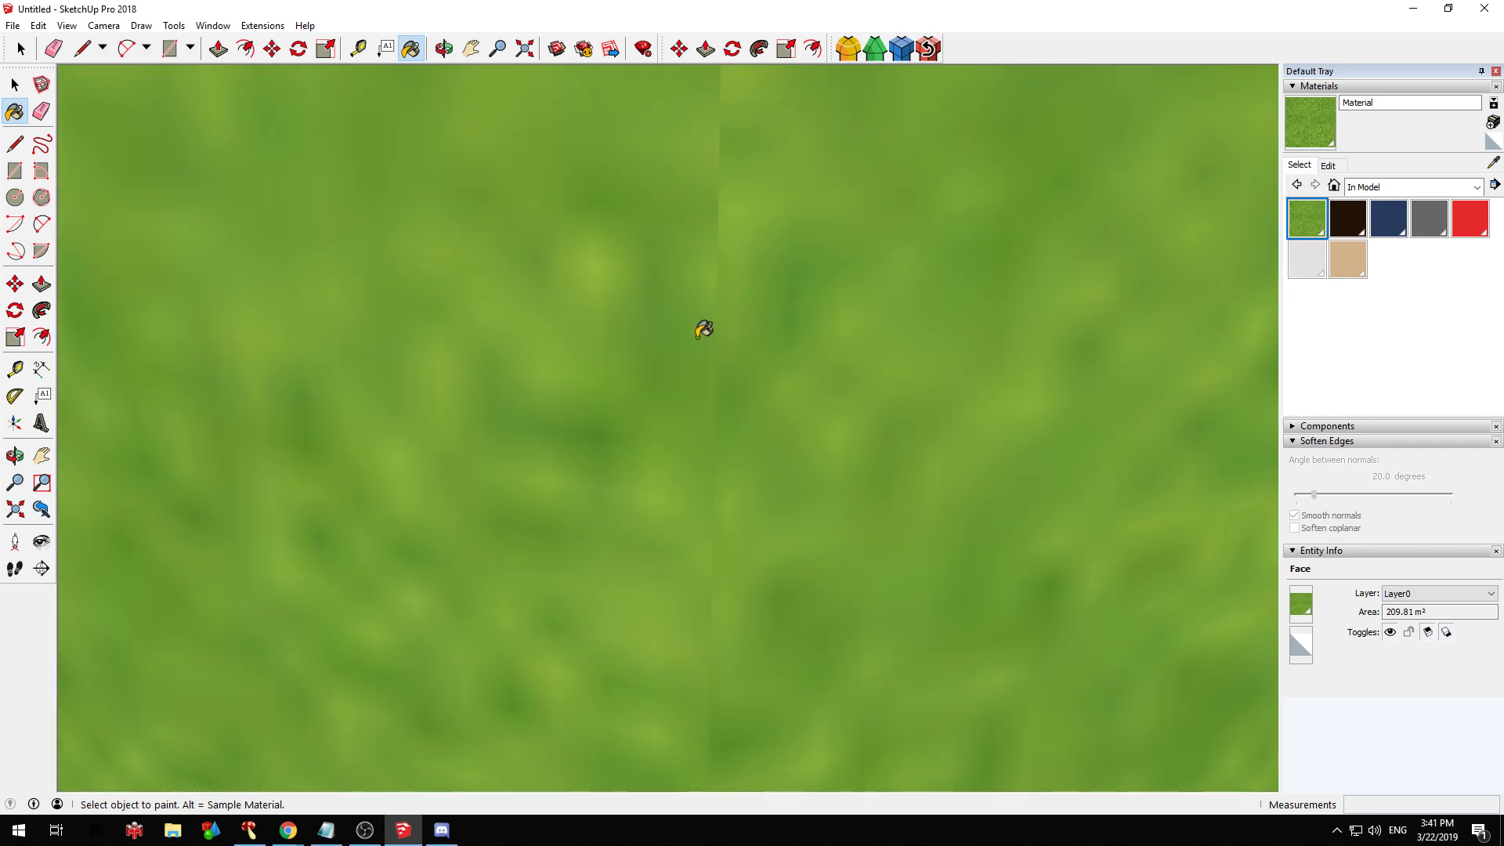
{"action": "scroll", "coordinate": [704, 329], "scroll_direction": "down", "scroll_amount": 4}
Repaint one front wall with the sampled enlarged grass texture, and sample that wall to continue its texture around the corner onto the adjoining wall
{"action": "key", "text": "alt"}
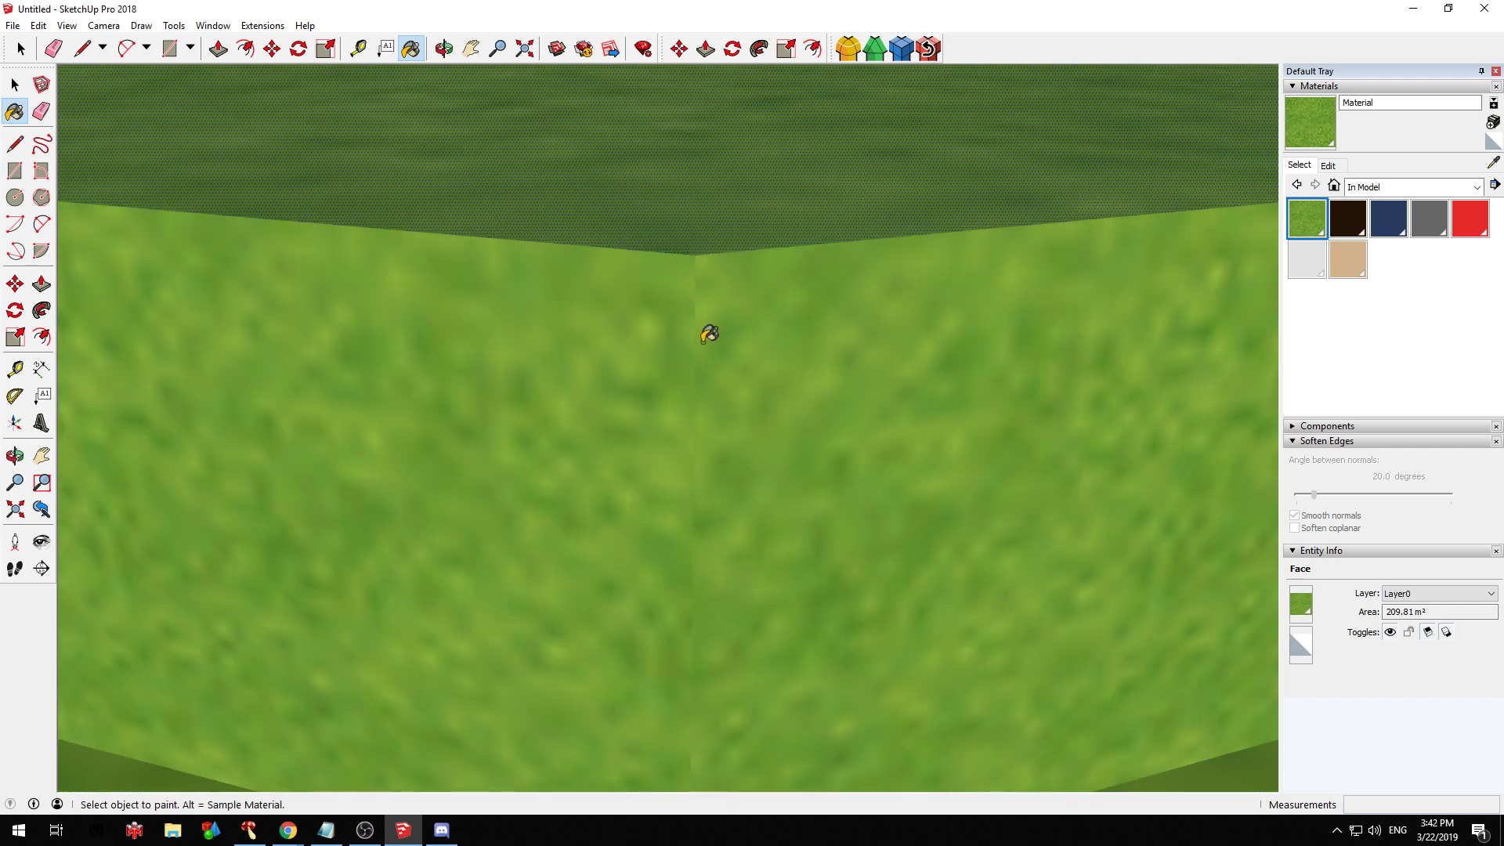
{"action": "left_click", "coordinate": [707, 337]}
{"action": "key", "text": "alt"}
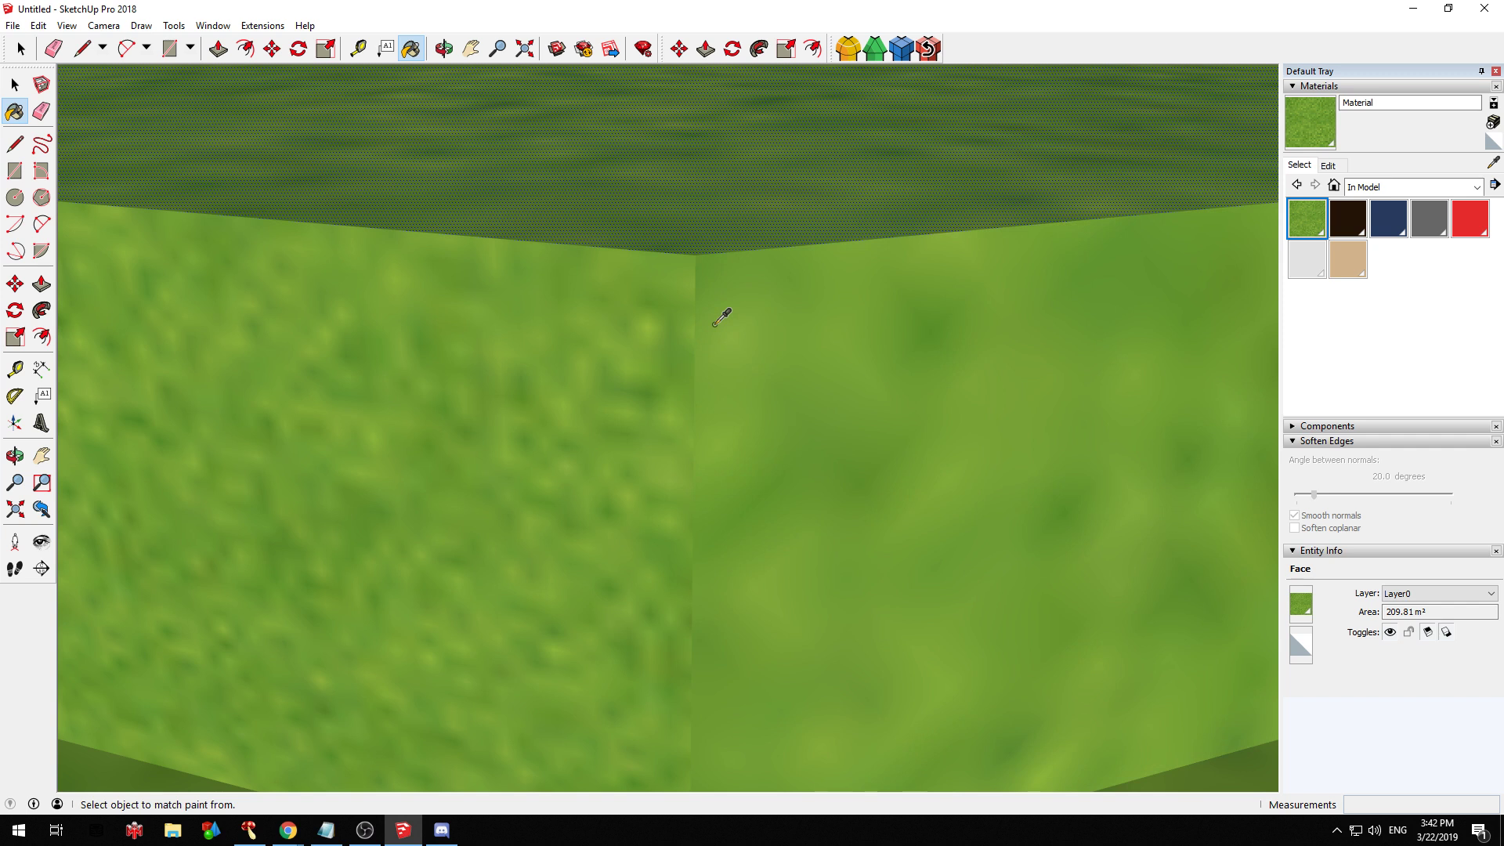
{"action": "left_click", "coordinate": [612, 359]}
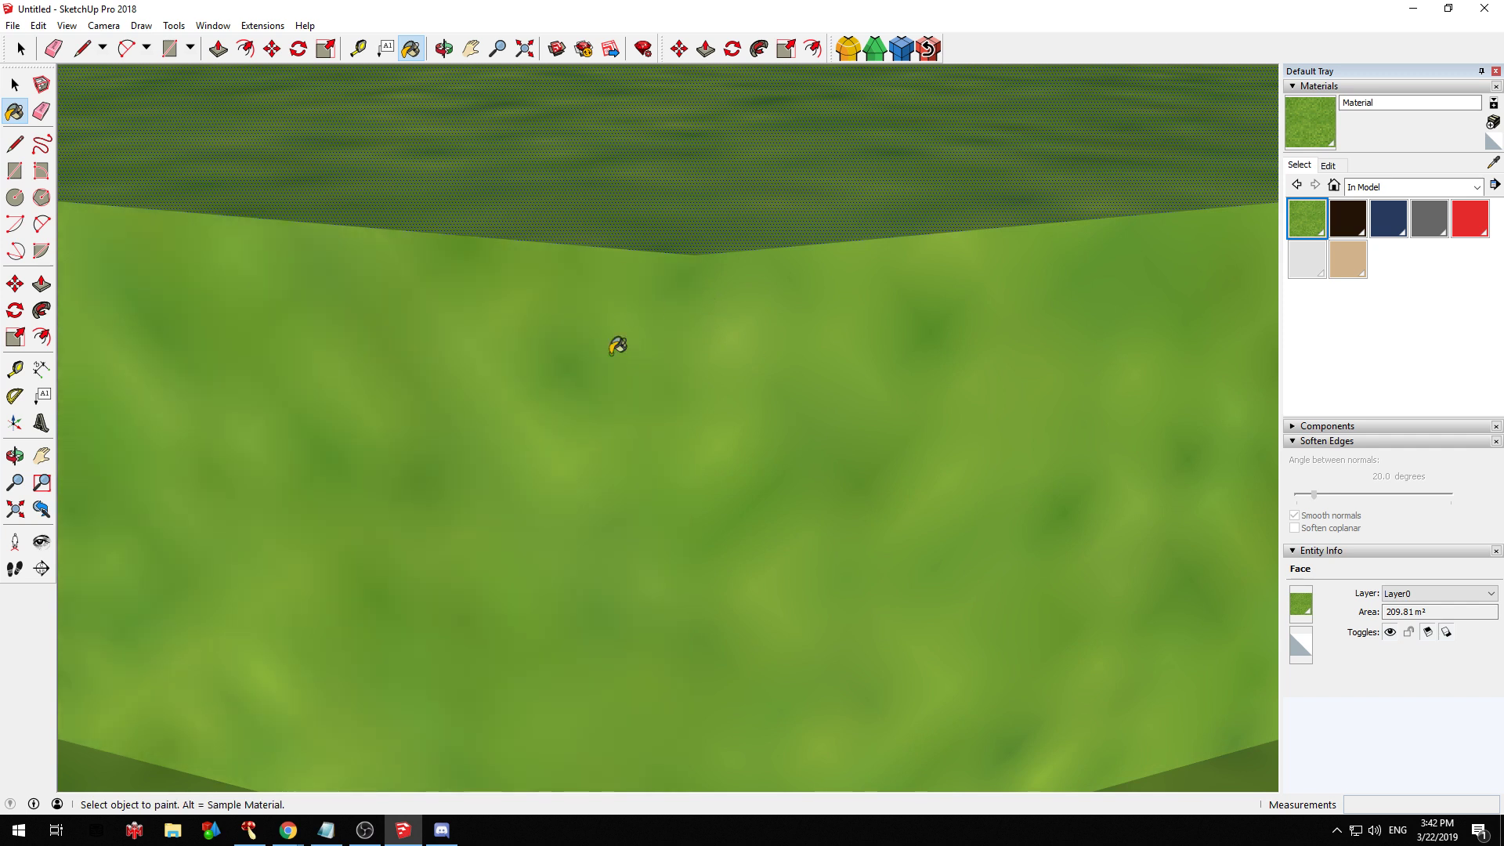
Check the grass seam at the front corner and repaint both grass front walls with the default material sampled from an unpainted wall
{"action": "scroll", "coordinate": [620, 278], "scroll_direction": "down", "scroll_amount": 3}
{"action": "key", "text": "alt"}
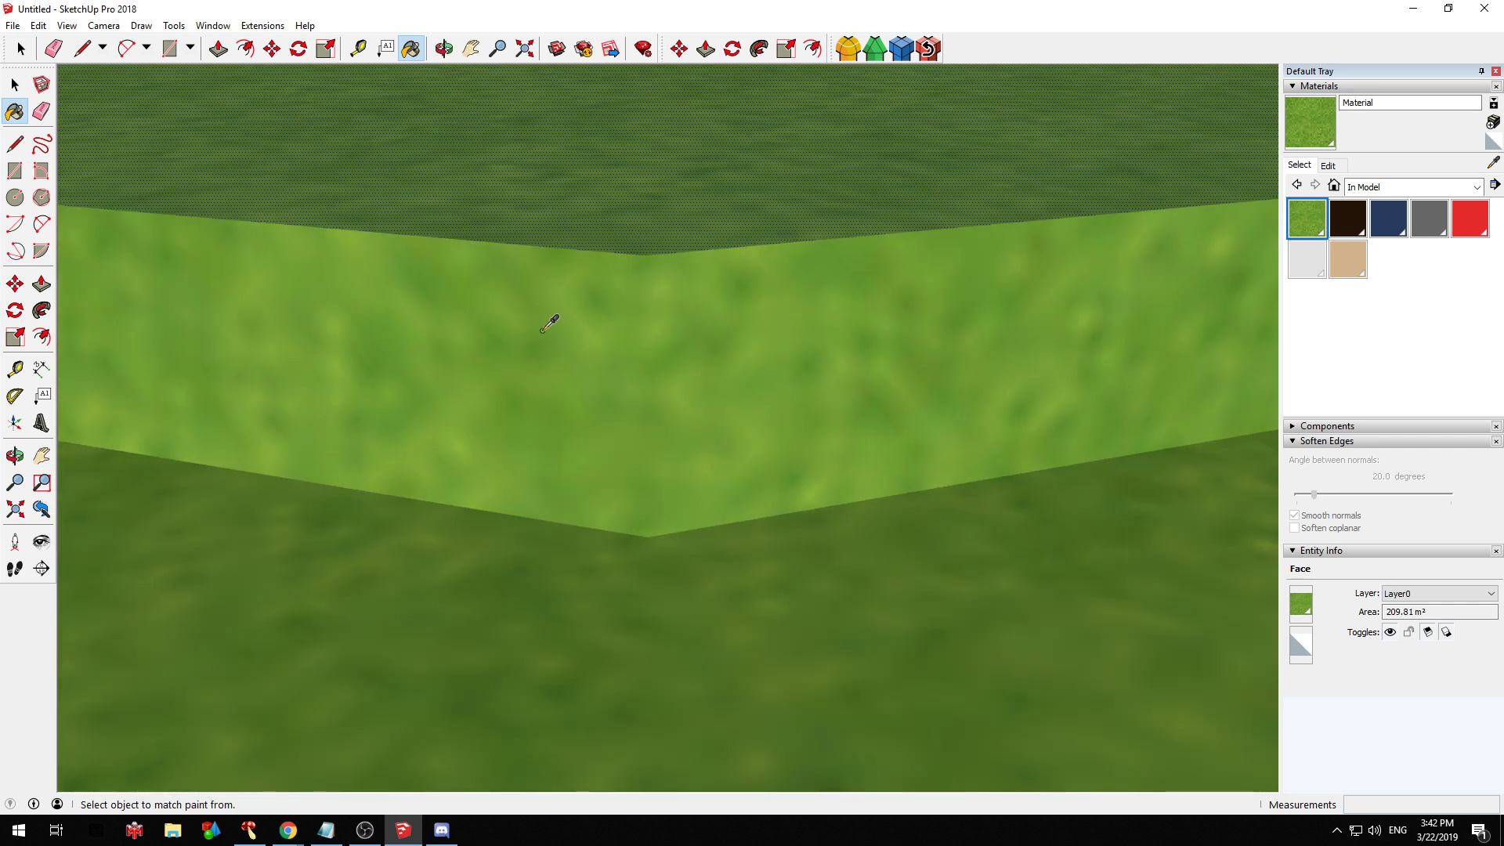
{"action": "scroll", "coordinate": [711, 344], "scroll_direction": "down", "scroll_amount": 7}
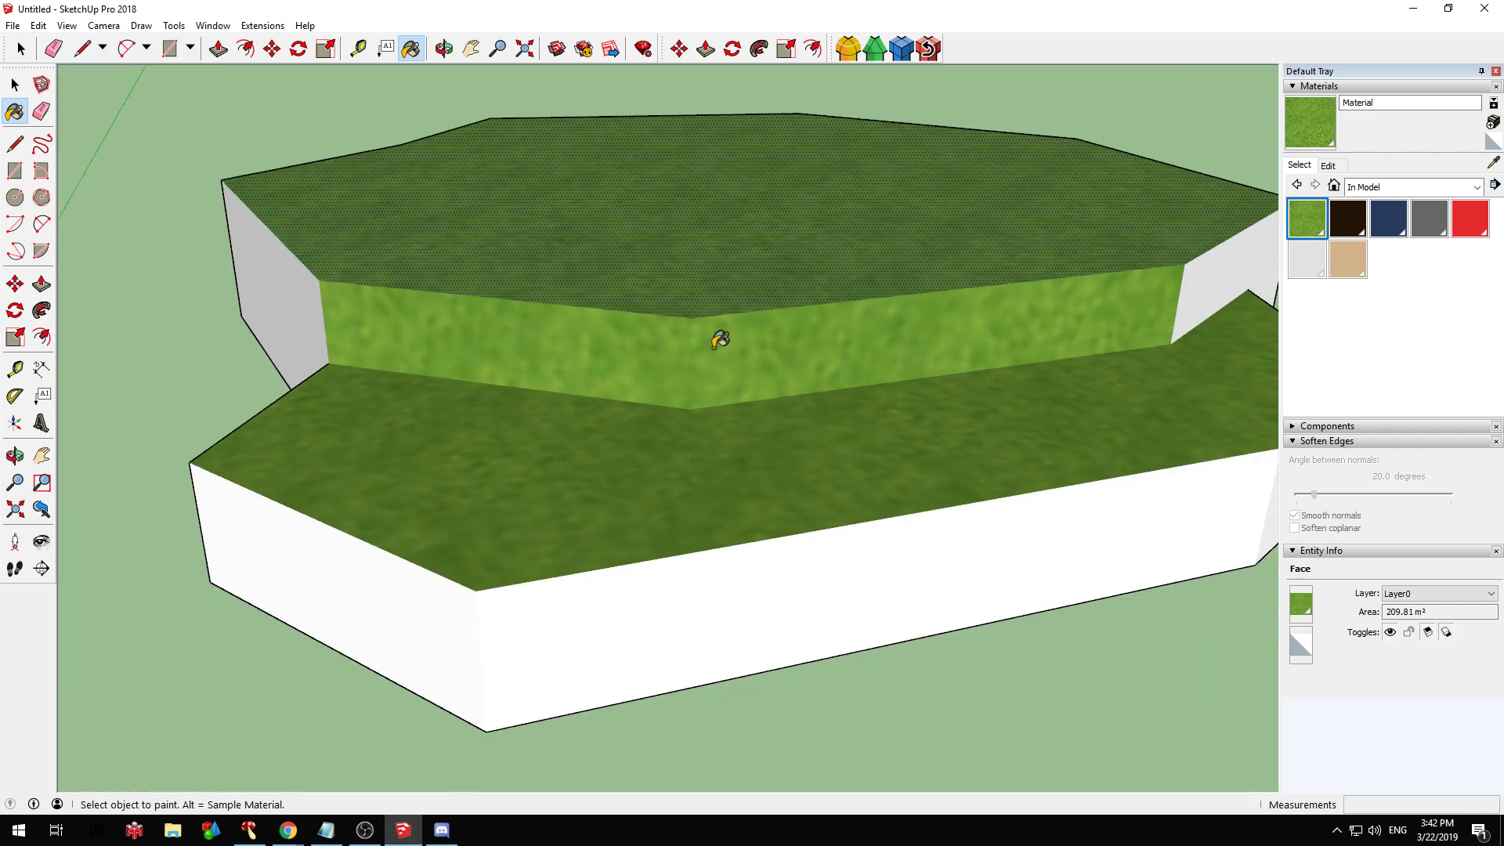
{"action": "scroll", "coordinate": [711, 343], "scroll_direction": "up", "scroll_amount": 2}
{"action": "middle_click_drag", "start_coordinate": [521, 349], "coordinate": [658, 323]}
{"action": "key", "text": "alt"}
{"action": "left_click", "coordinate": [363, 327], "text": "alt"}
{"action": "left_click", "coordinate": [766, 329]}
{"action": "left_click", "coordinate": [893, 322]}
Create a new material that uses the texture image _2.png from the rocks folder in sorted textures
{"action": "scroll", "coordinate": [893, 322], "scroll_direction": "up", "scroll_amount": 3}
{"action": "middle_click_drag", "start_coordinate": [893, 322], "coordinate": [269, 446]}
{"action": "middle_click_drag", "start_coordinate": [493, 377], "coordinate": [863, 285]}
{"action": "scroll", "coordinate": [862, 285], "scroll_direction": "down", "scroll_amount": 3}
{"action": "scroll", "coordinate": [761, 346], "scroll_direction": "up", "scroll_amount": 2}
{"action": "mouse_move", "coordinate": [519, 343]}
{"action": "middle_mouse_down"}
{"action": "mouse_move", "coordinate": [660, 302]}
{"action": "mouse_move", "coordinate": [942, 280]}
{"action": "middle_mouse_up"}
{"action": "left_click", "coordinate": [1493, 124]}
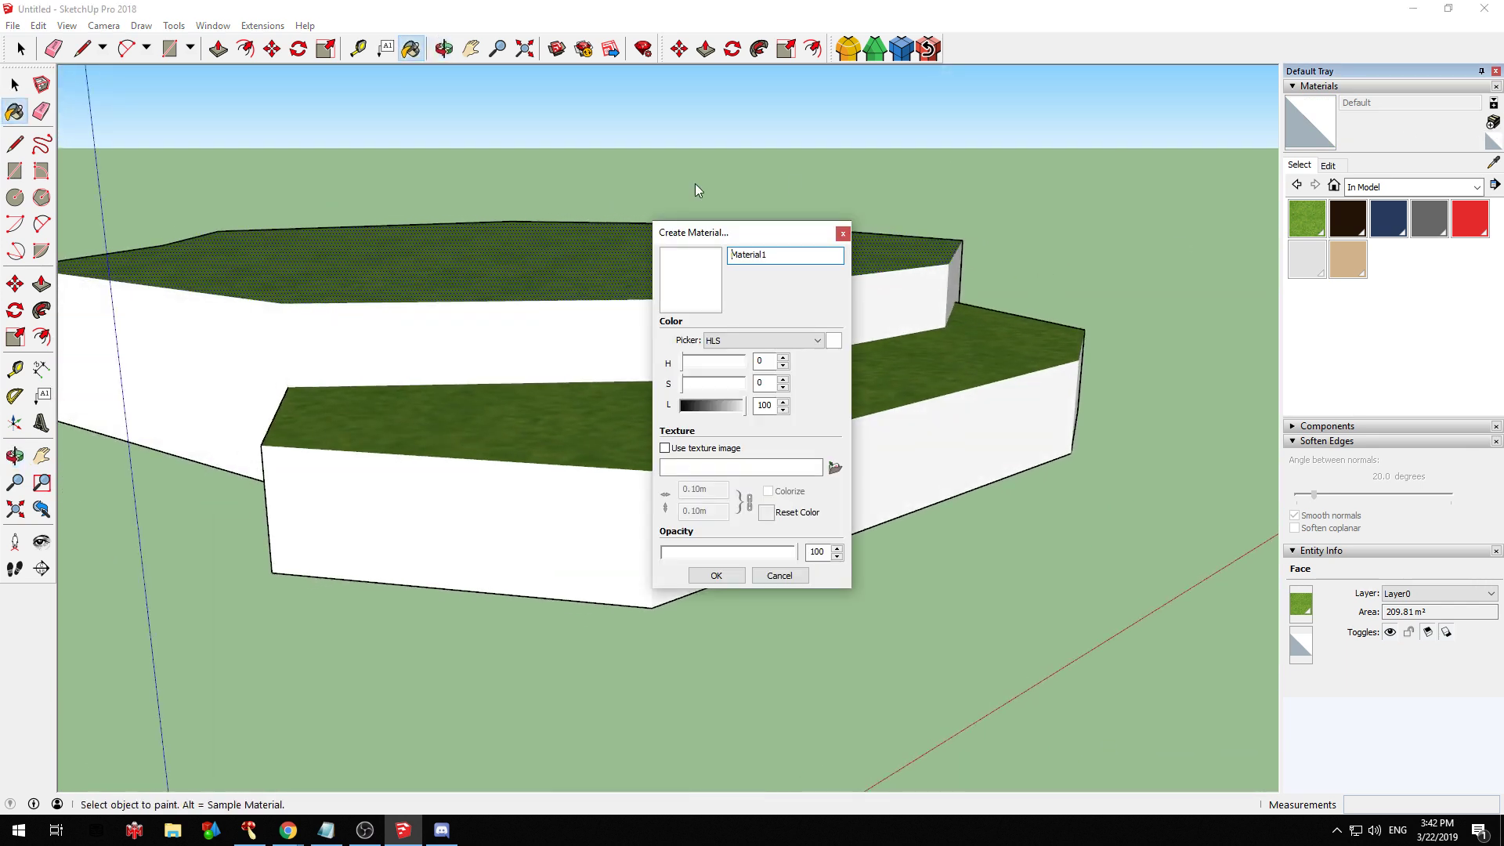
{"action": "left_click", "coordinate": [695, 453]}
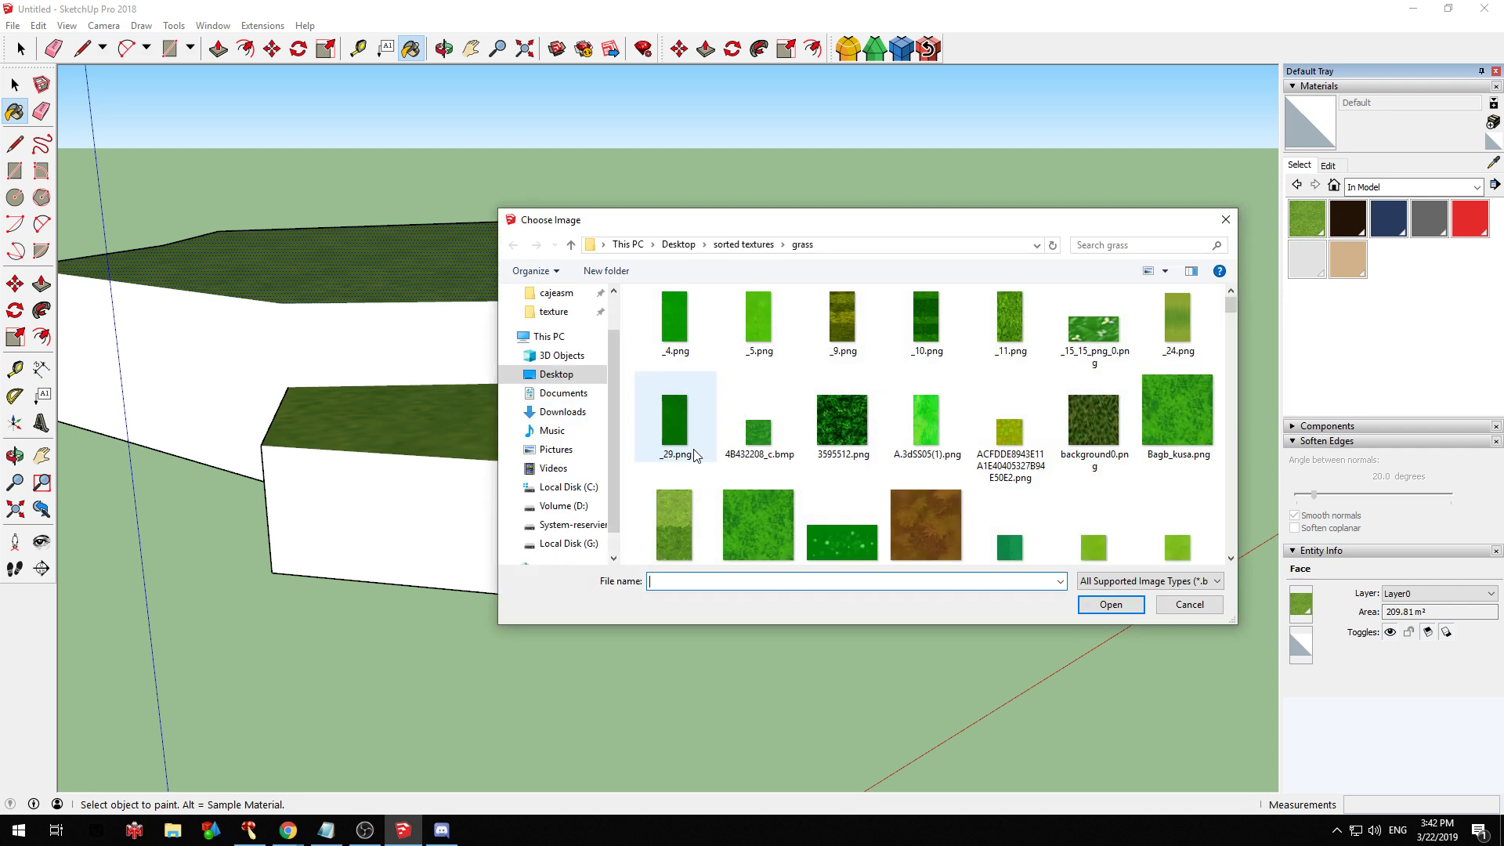
{"action": "left_click", "coordinate": [737, 251]}
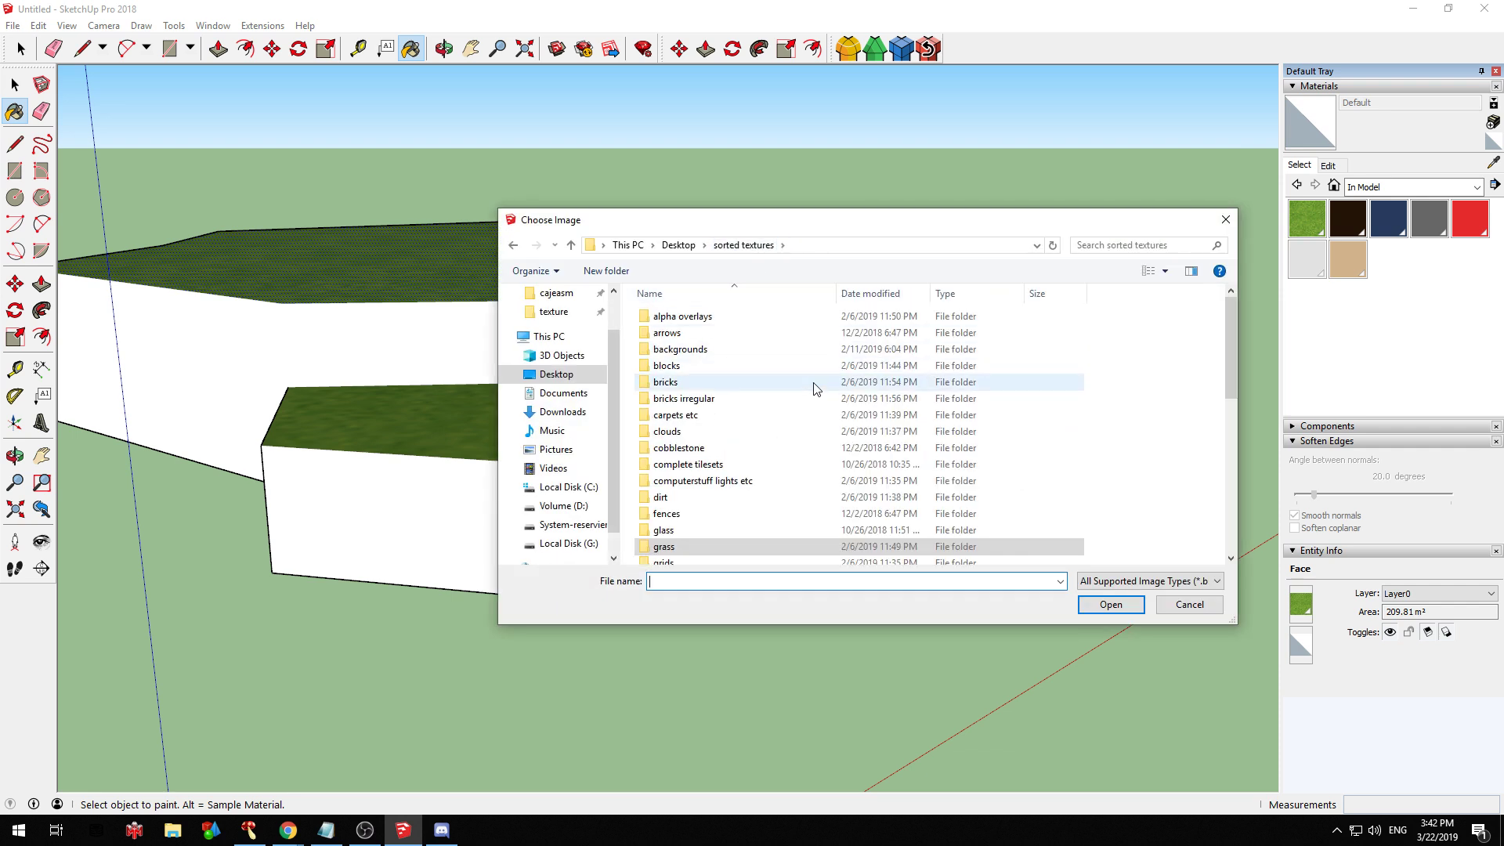
{"action": "scroll", "coordinate": [784, 431], "scroll_direction": "down", "scroll_amount": 2}
{"action": "scroll", "coordinate": [750, 511], "scroll_direction": "down", "scroll_amount": 4}
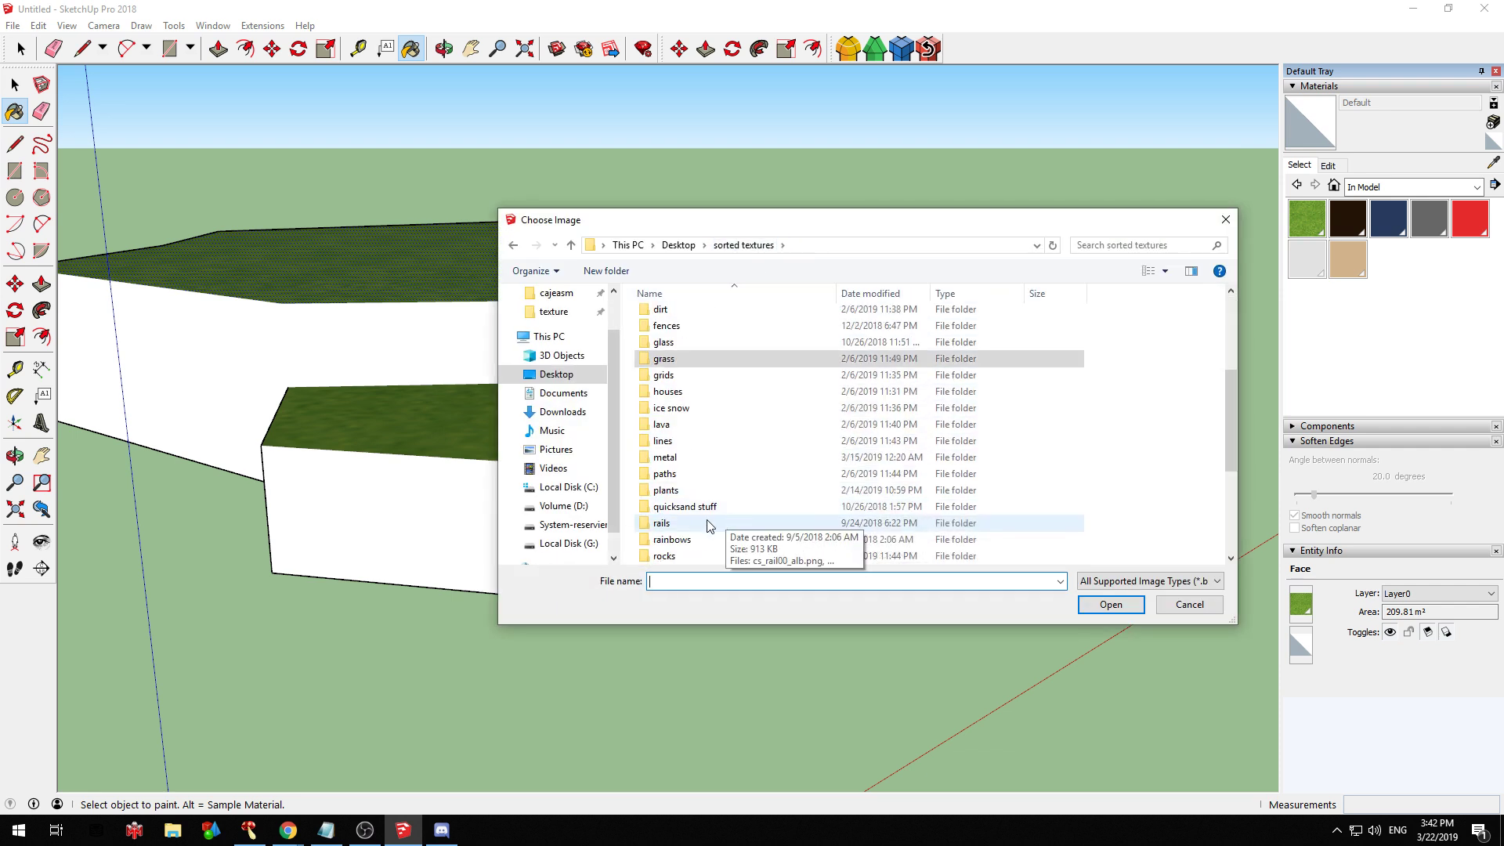
{"action": "double_click", "coordinate": [715, 454]}
{"action": "left_click", "coordinate": [684, 340]}
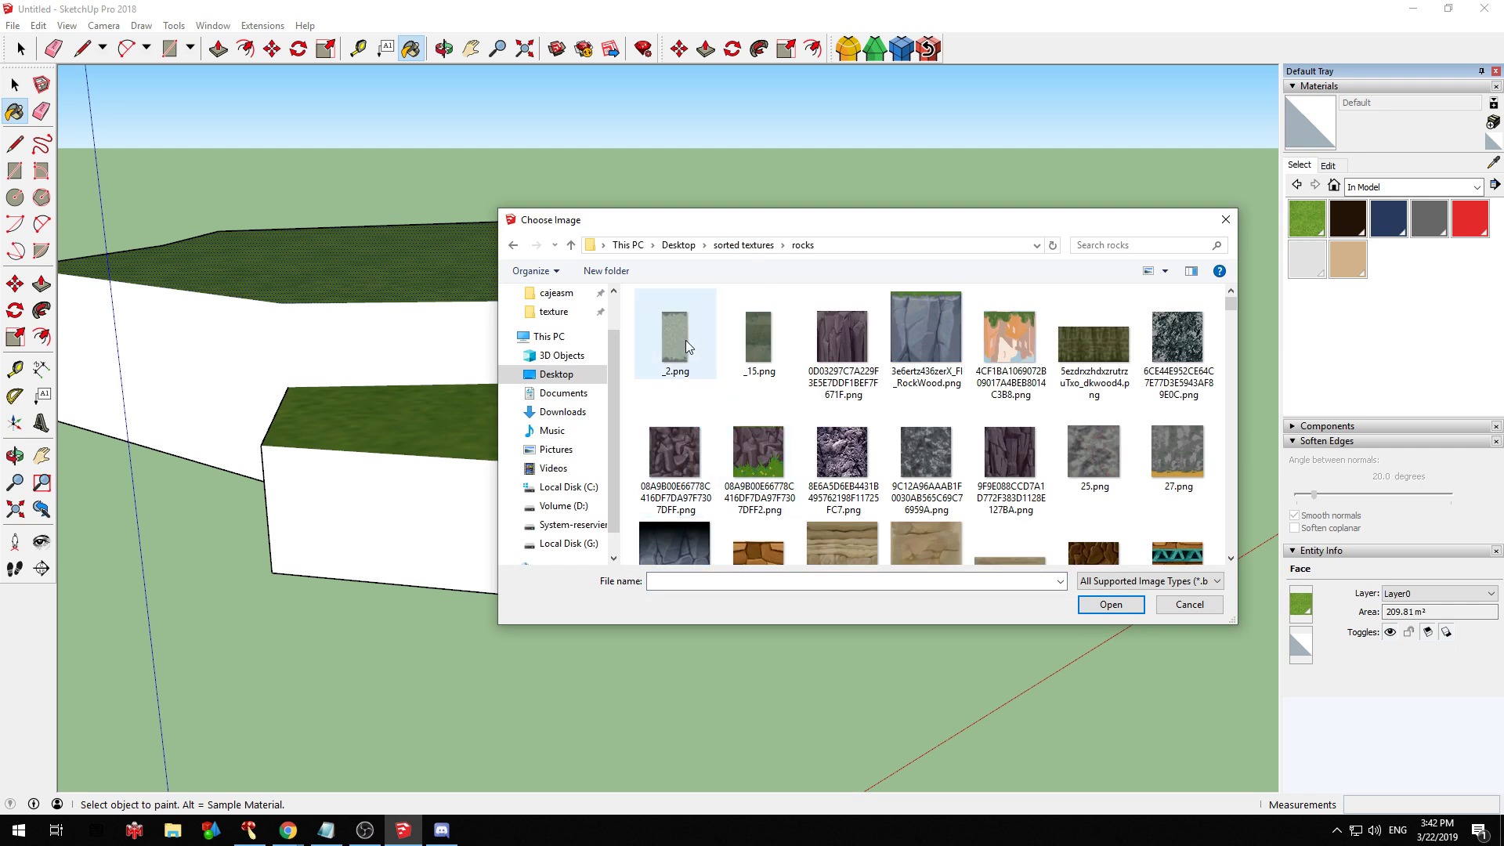
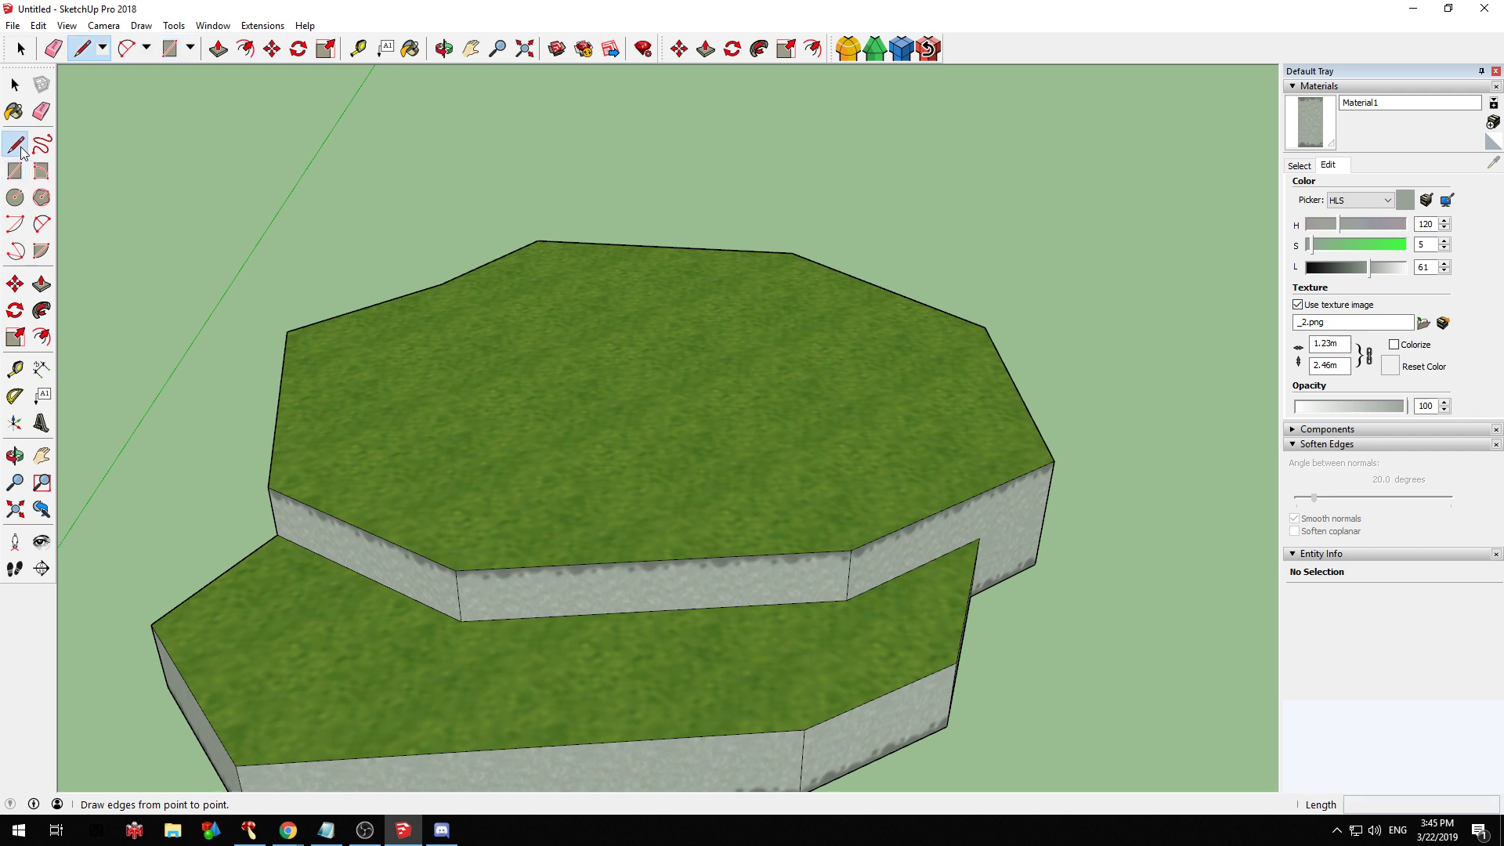
{"action": "middle_click_drag", "start_coordinate": [547, 427], "coordinate": [1008, 518]}
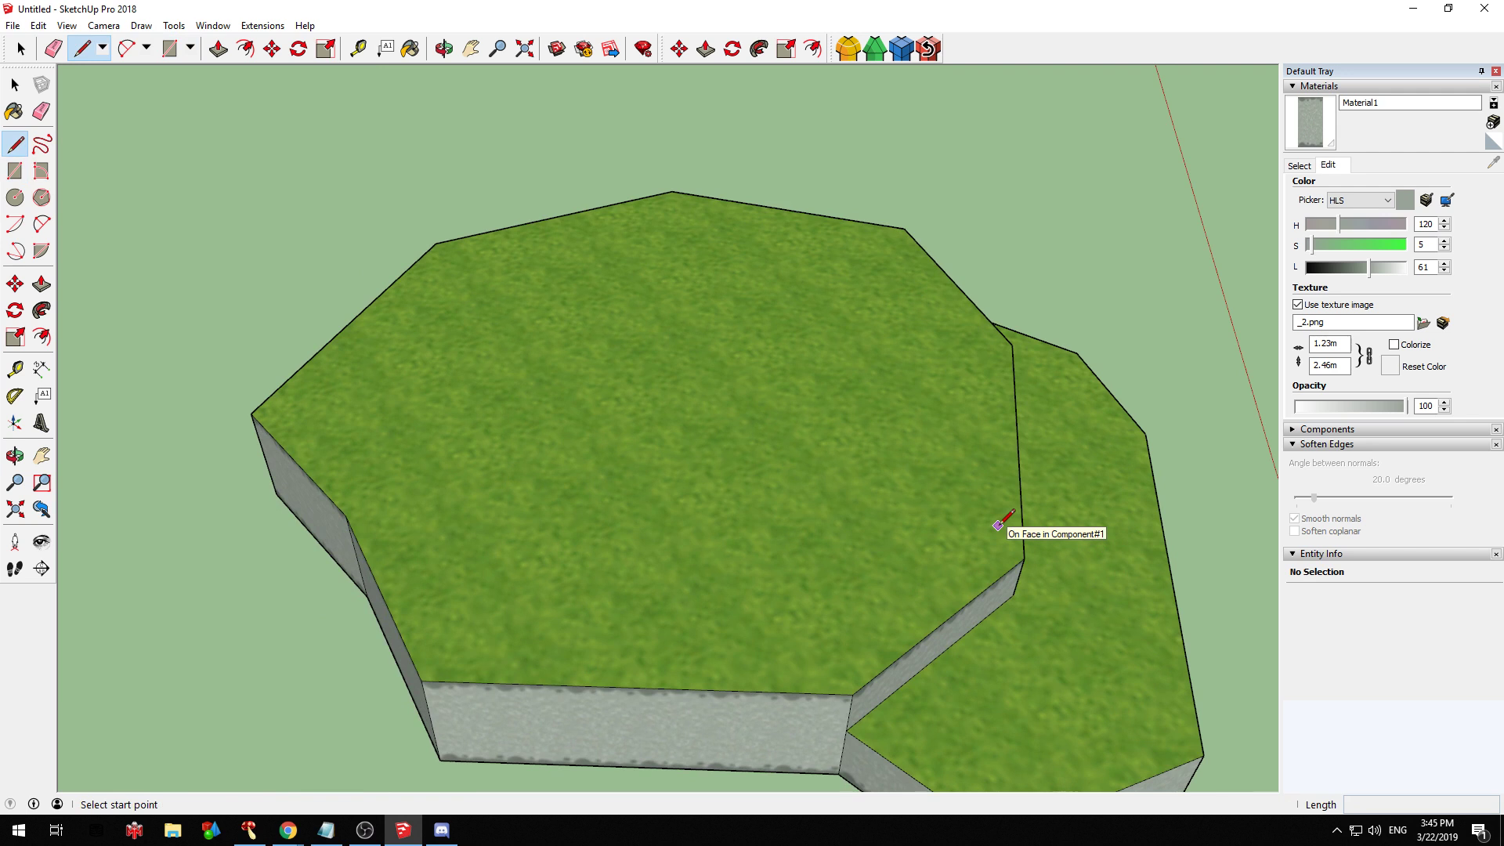
{"action": "left_click", "coordinate": [41, 198]}
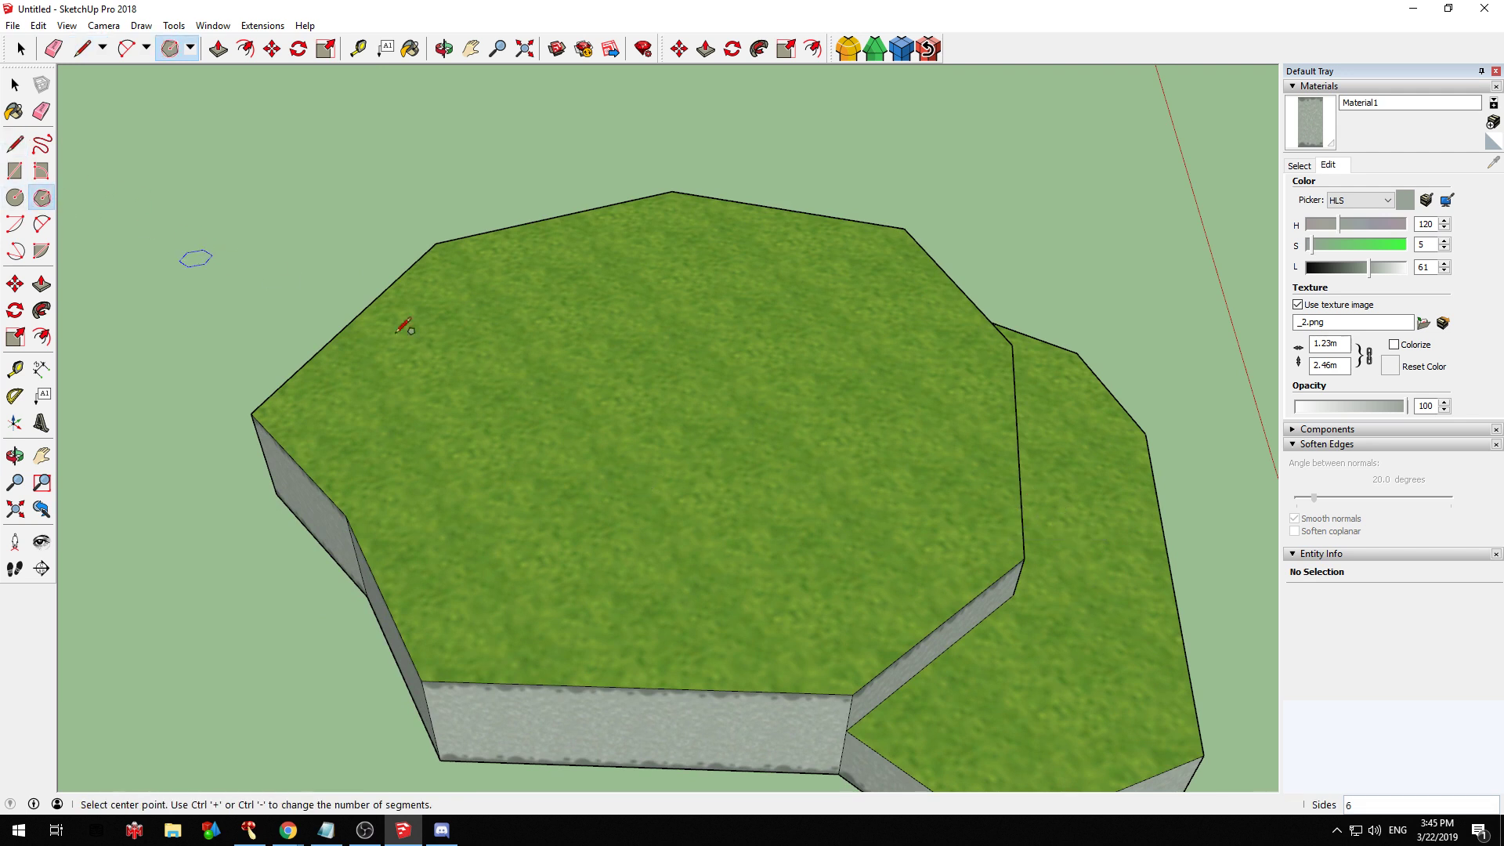
{"action": "scroll", "coordinate": [742, 466], "scroll_direction": "up", "scroll_amount": 5}
{"action": "left_click", "coordinate": [784, 507]}
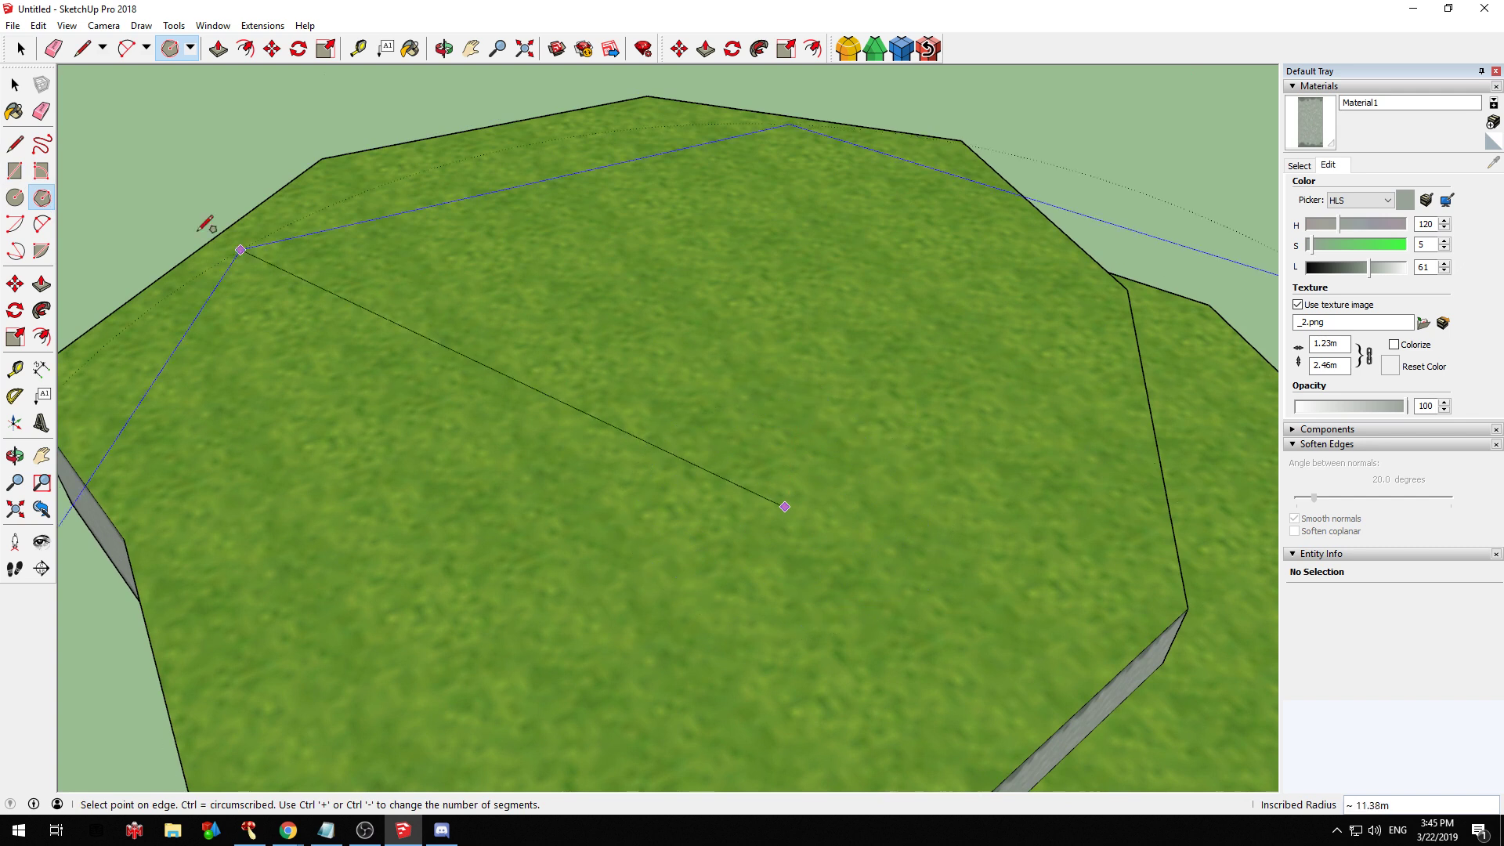
Draw a circle about 7.4 m across on the upper platform's grass top and select its face
{"action": "left_click", "coordinate": [15, 198]}
{"action": "left_click", "coordinate": [754, 507]}
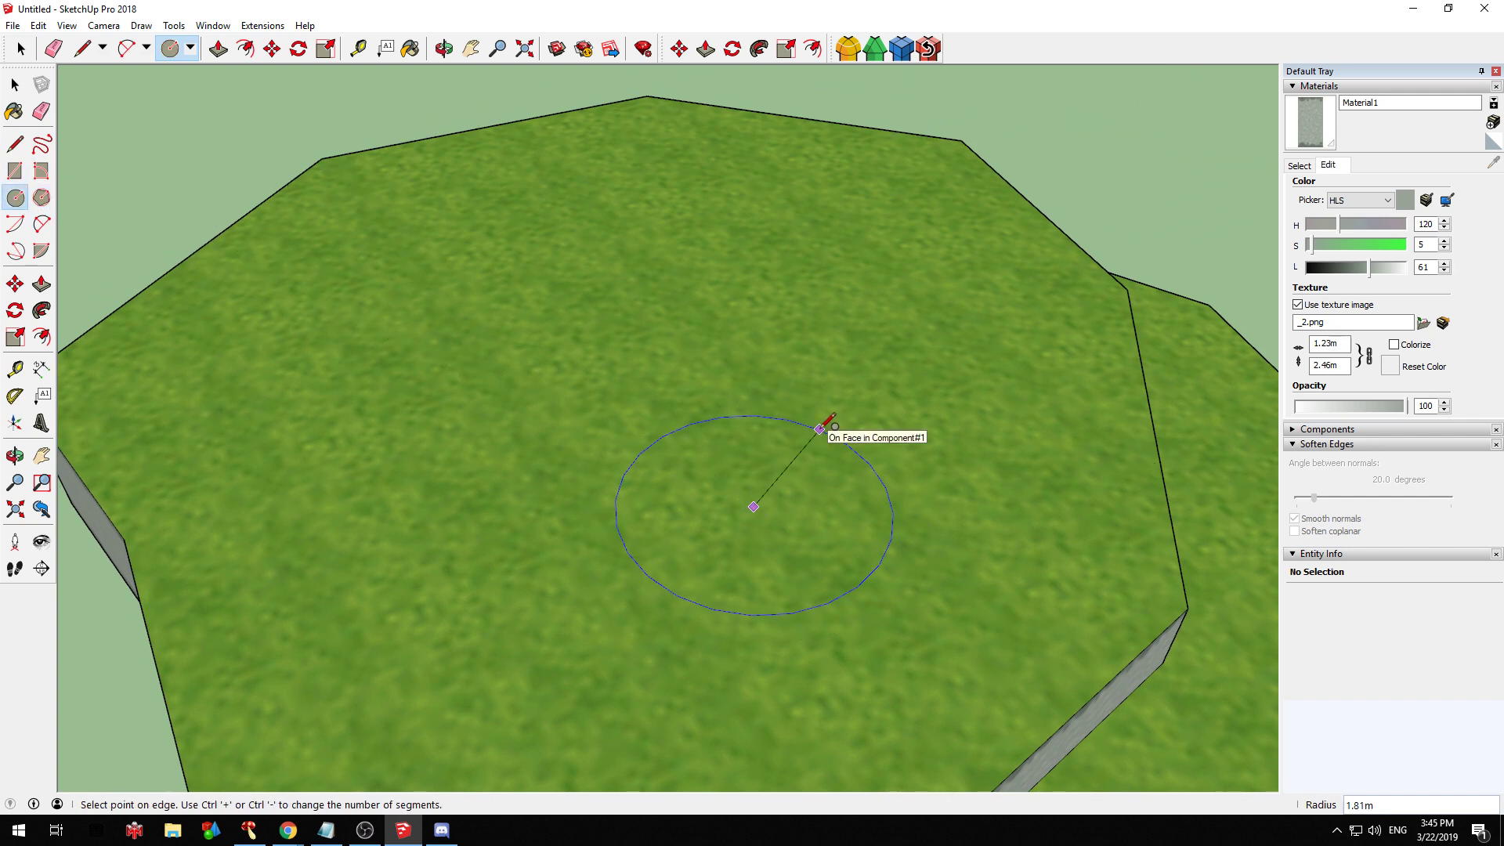
{"action": "left_click", "coordinate": [764, 346]}
{"action": "key", "text": "space"}
{"action": "left_click", "coordinate": [506, 468]}
Draw two lines across the circle from one shared point on its edge to neighbouring vertices on the opposite side
{"action": "key", "text": "l"}
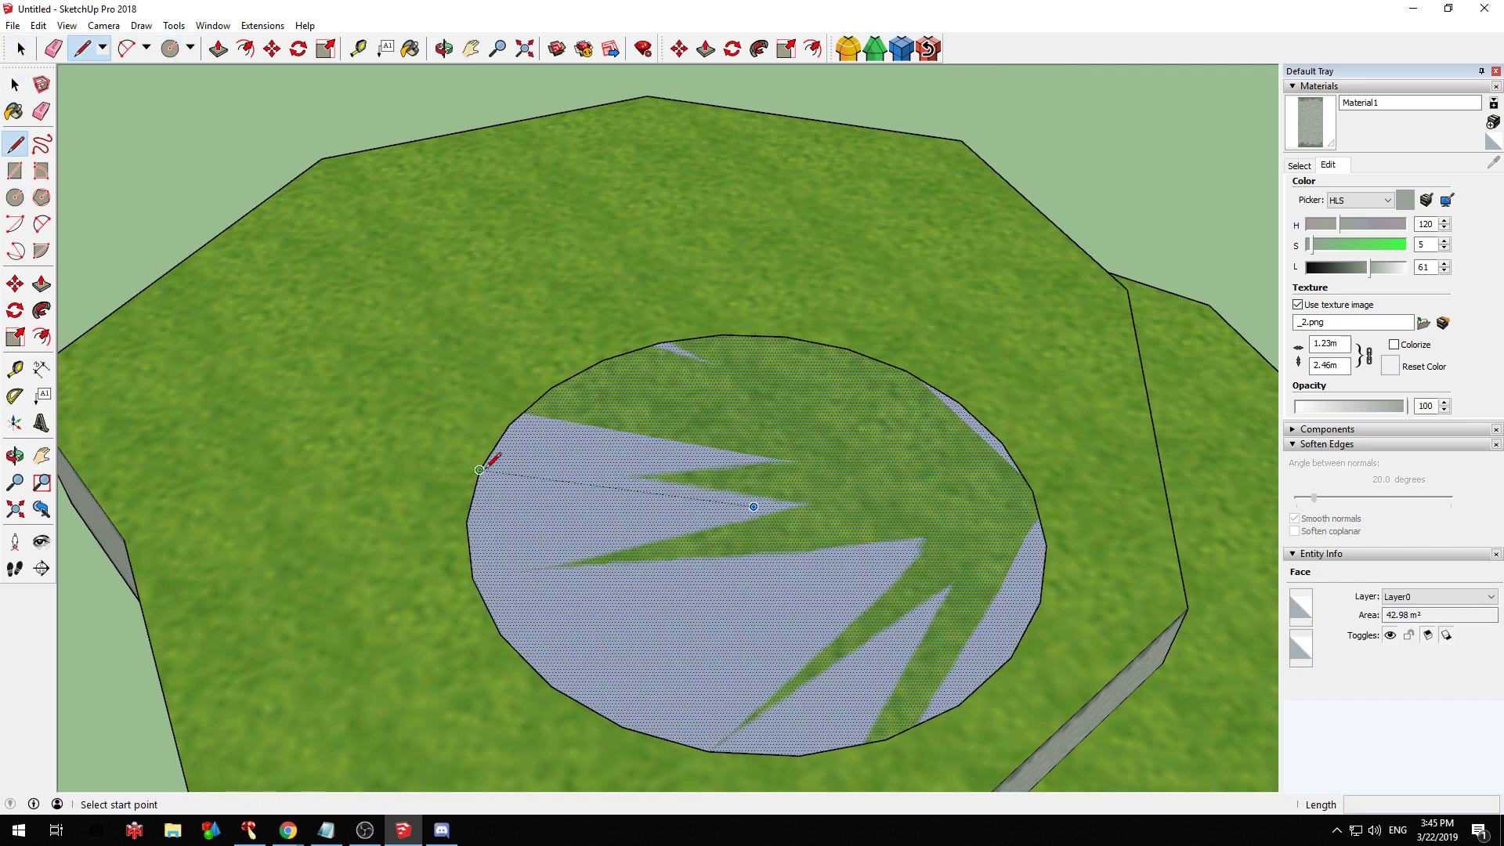
{"action": "left_click", "coordinate": [479, 470]}
{"action": "left_click", "coordinate": [1034, 491]}
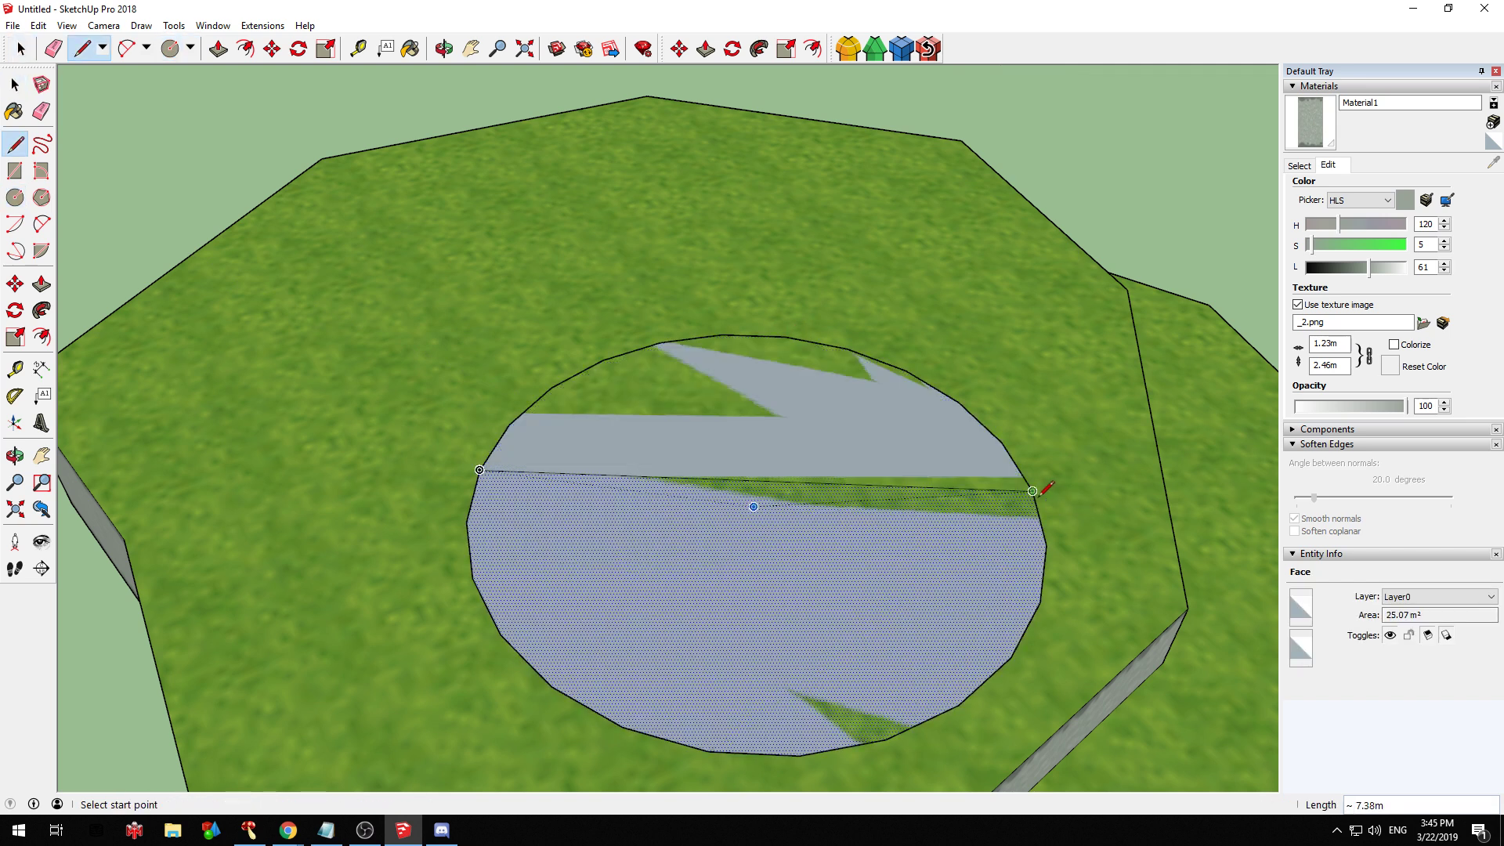
{"action": "left_click", "coordinate": [1034, 492]}
{"action": "left_click", "coordinate": [478, 520]}
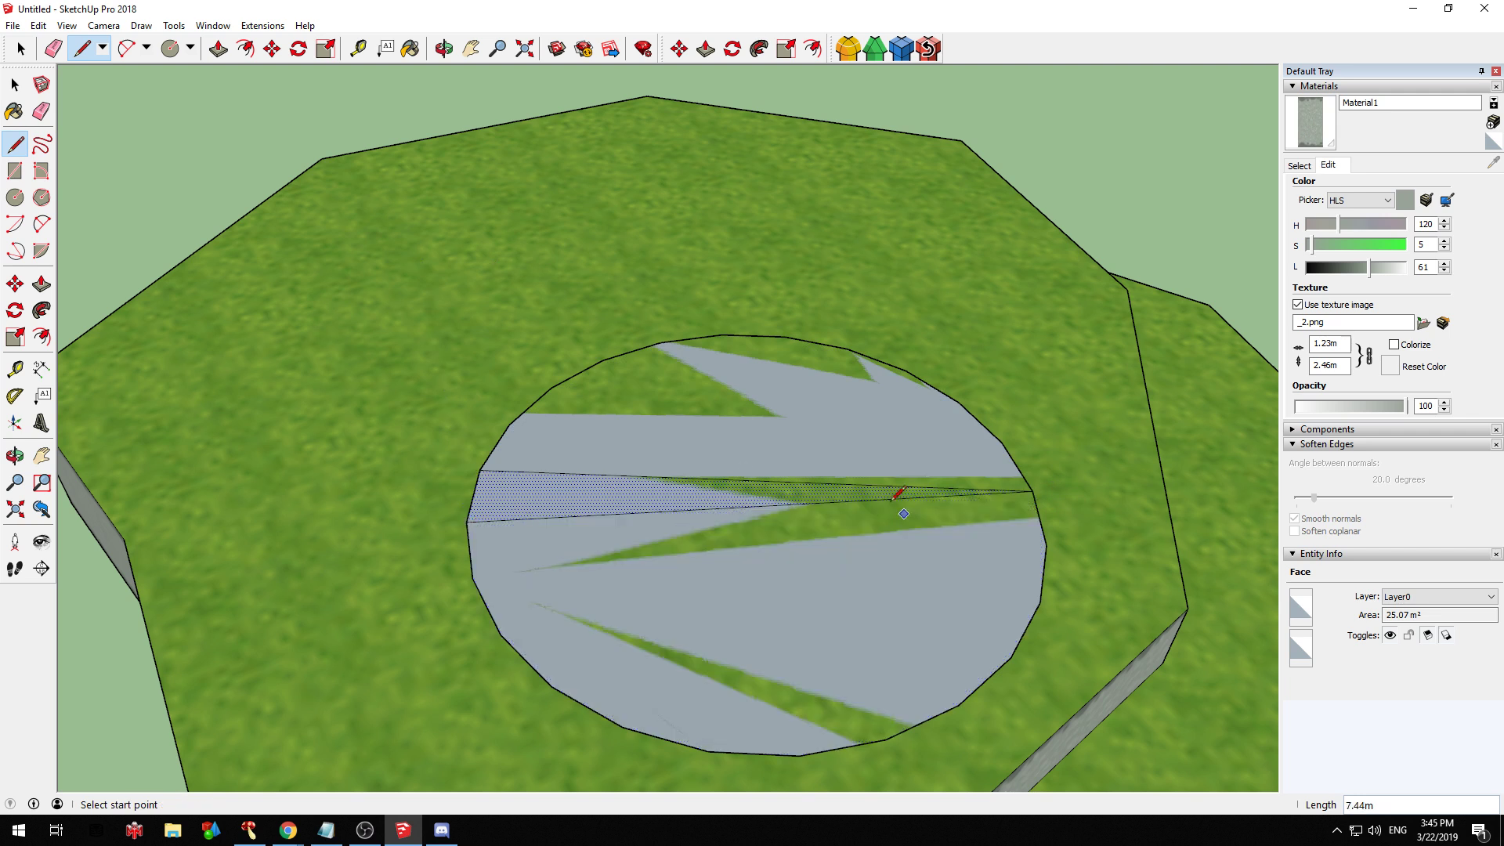
Undo the two lines across the circle and the circle itself
{"action": "key", "text": "ctrl+z"}
{"action": "key", "text": "ctrl+z"}
{"action": "key", "text": "ctrl+z"}
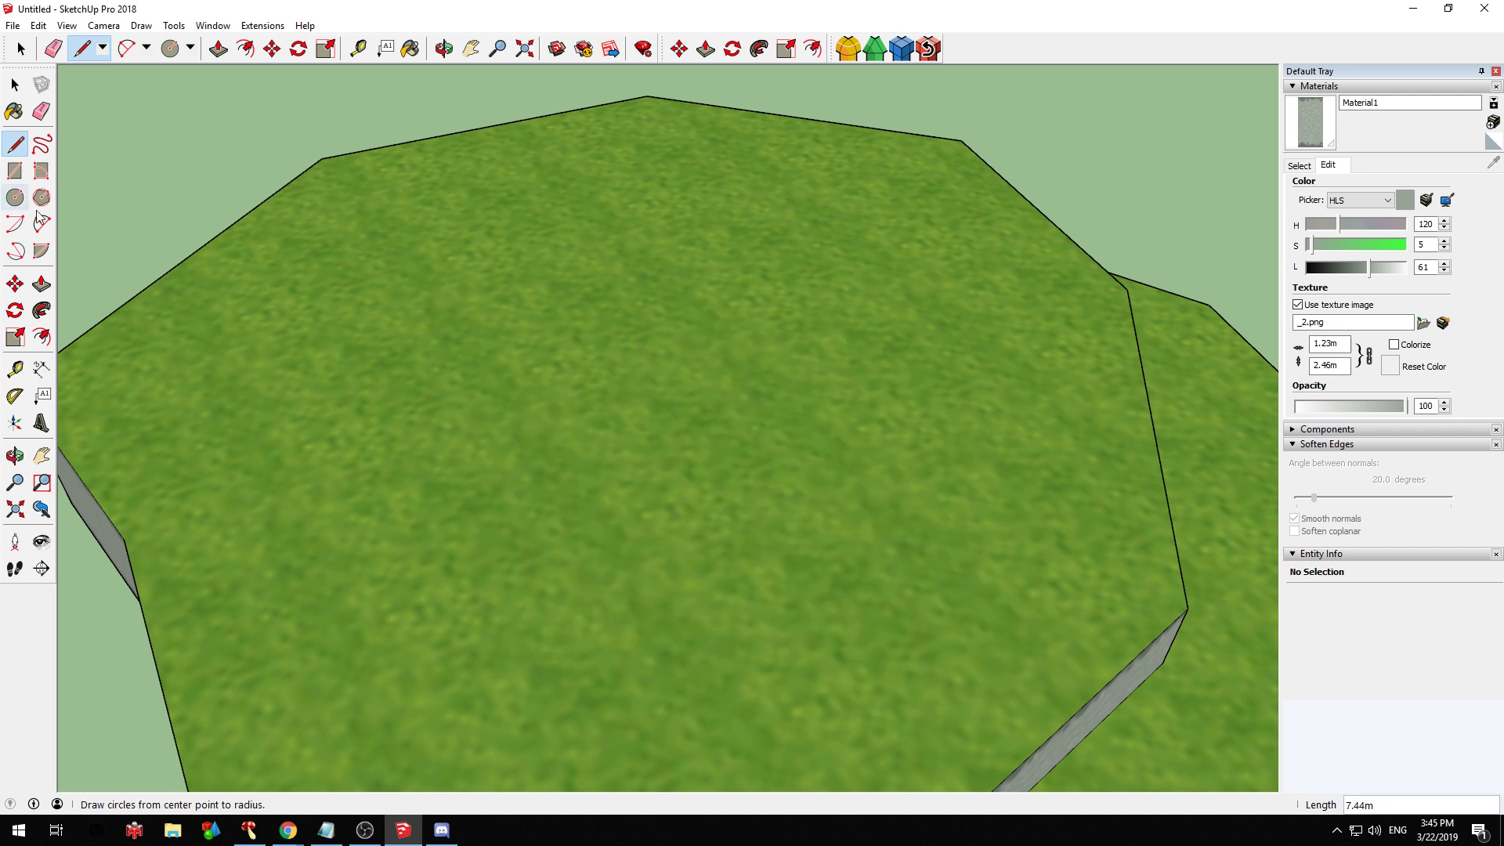
Draw an eight-sided polygon on the upper platform's grass top
{"action": "left_click", "coordinate": [41, 198]}
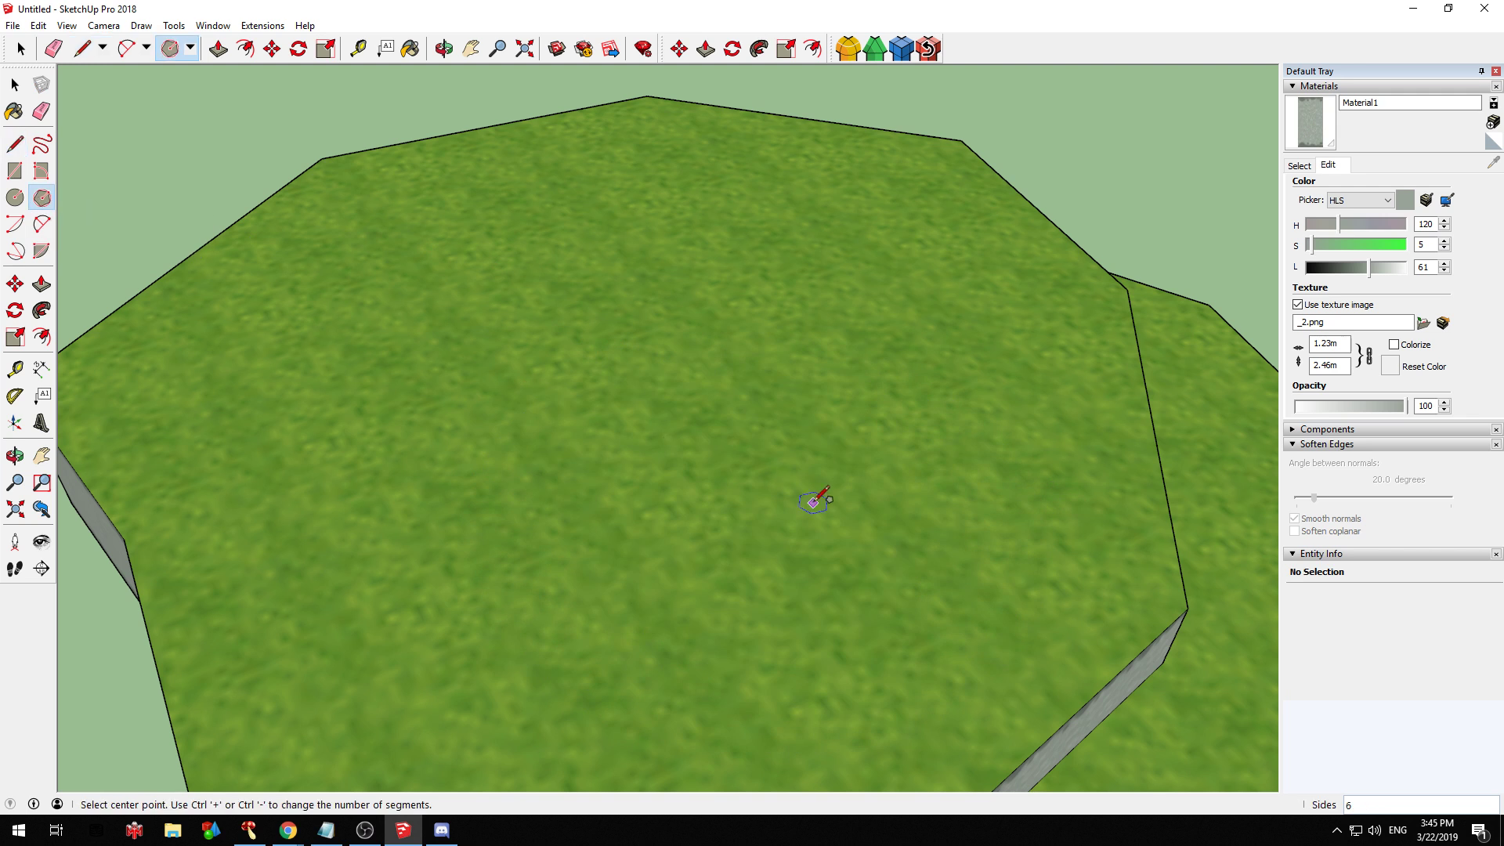
{"action": "left_click", "coordinate": [820, 536]}
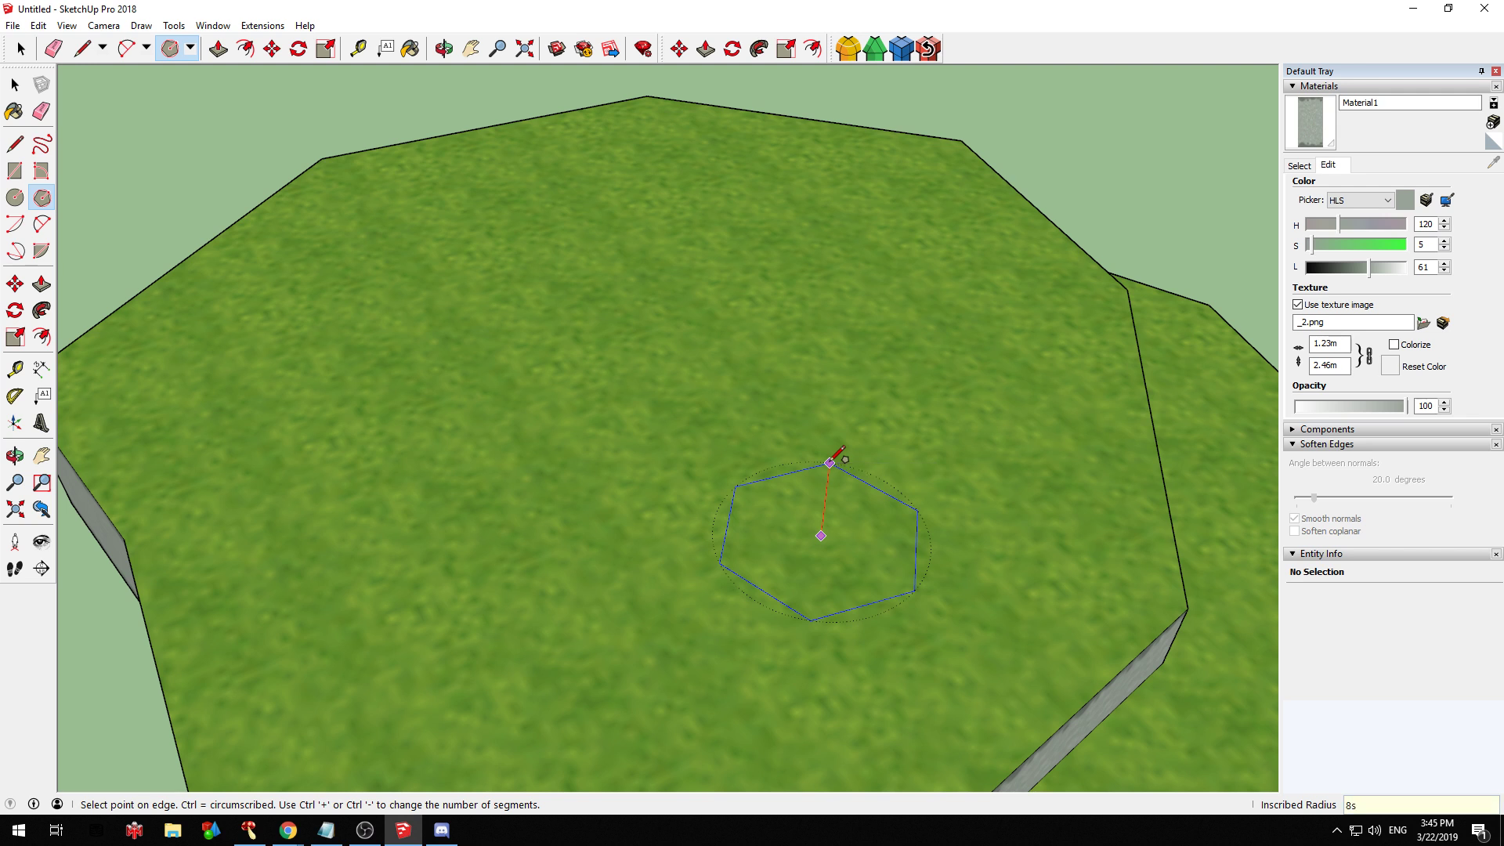
{"action": "key", "text": "Return"}
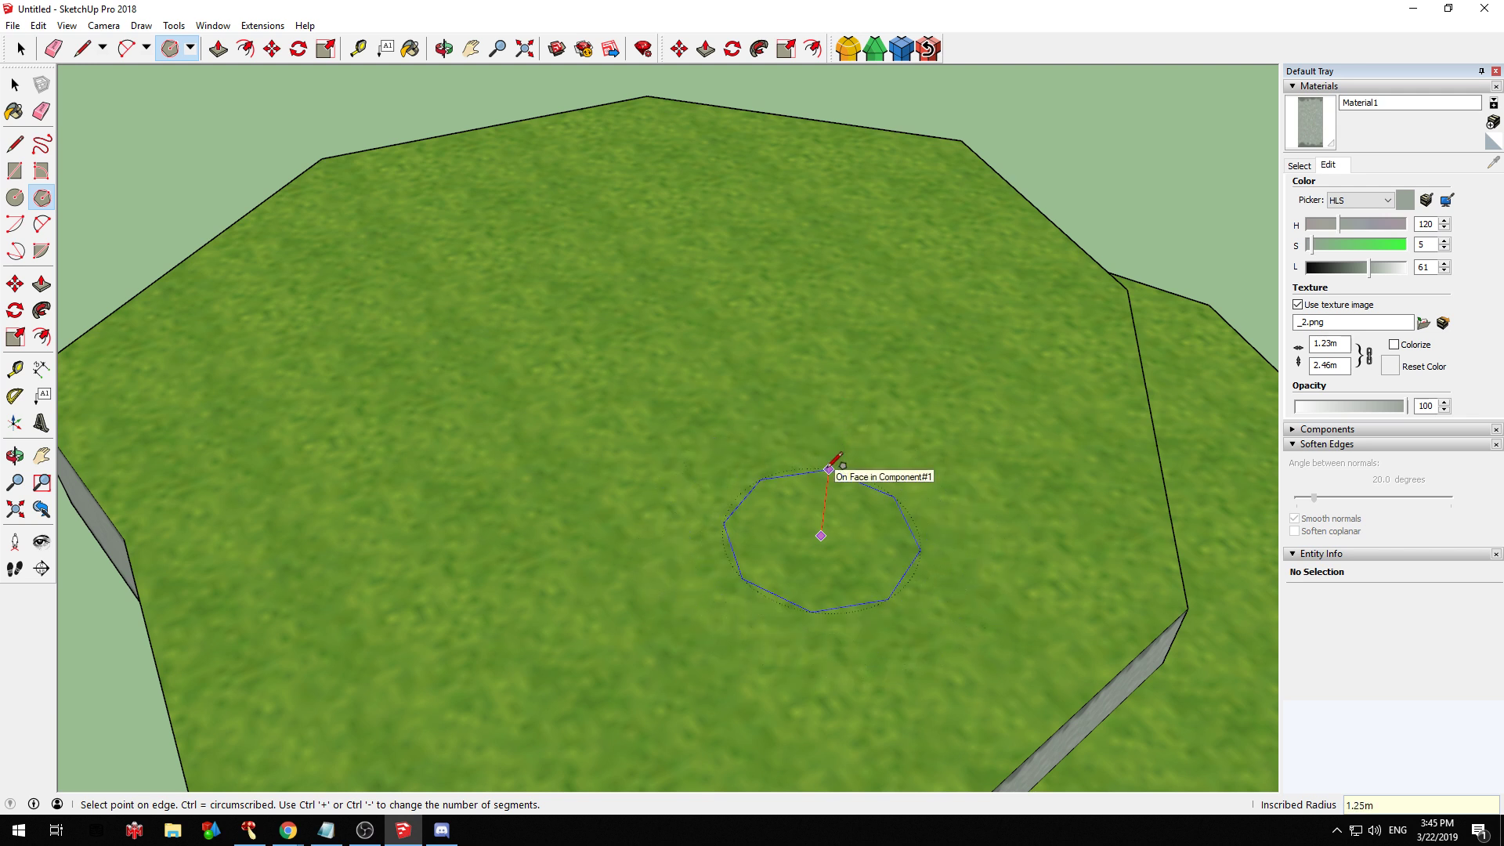
{"action": "left_click", "coordinate": [830, 457]}
{"action": "key", "text": "space"}
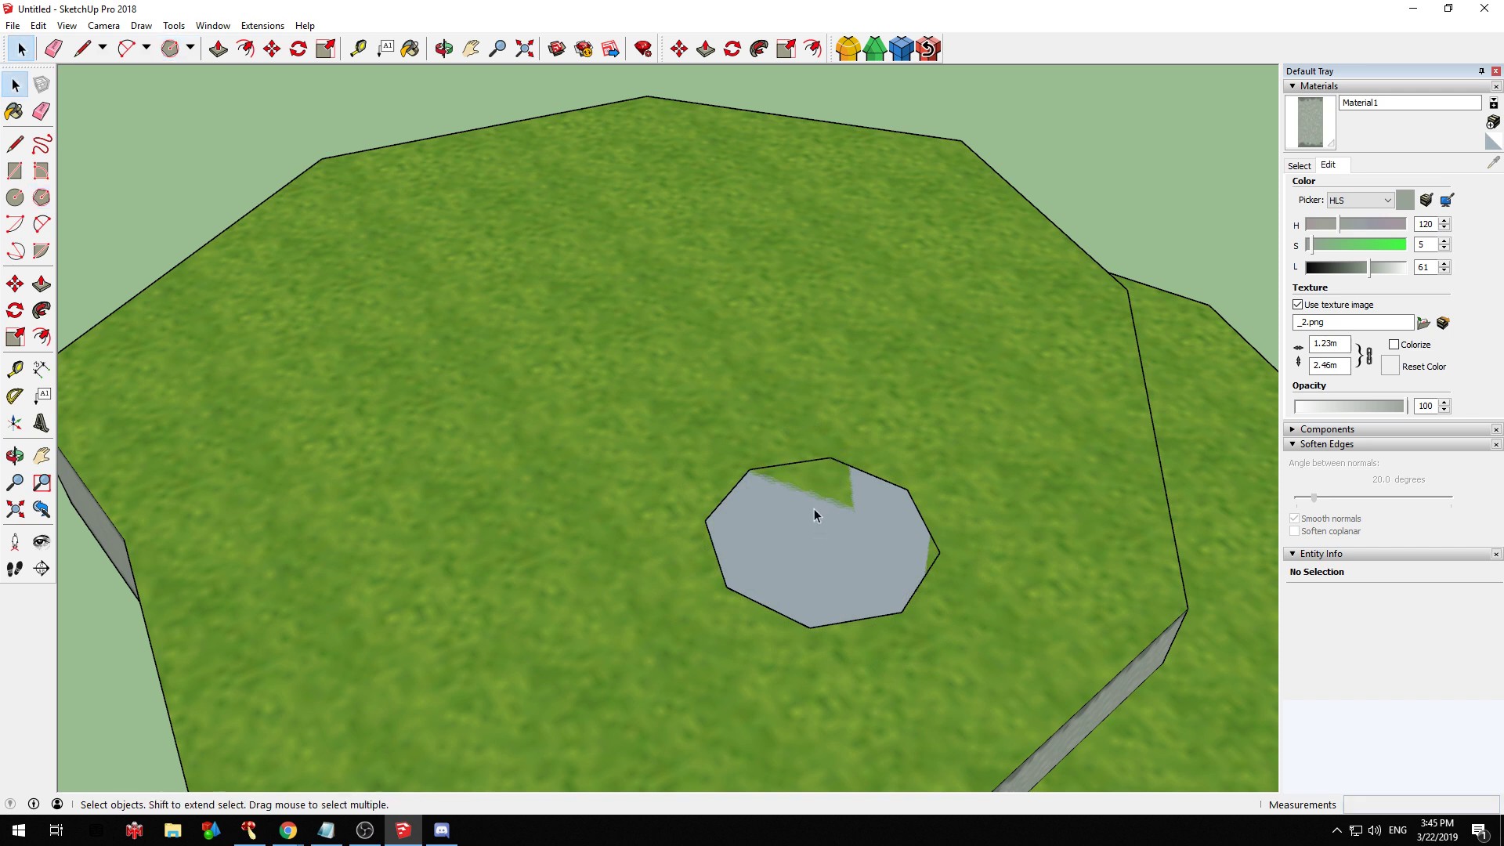
{"action": "double_click", "coordinate": [815, 509]}
{"action": "scroll", "coordinate": [1028, 538], "scroll_direction": "up", "scroll_amount": 2}
{"action": "key", "text": "q"}
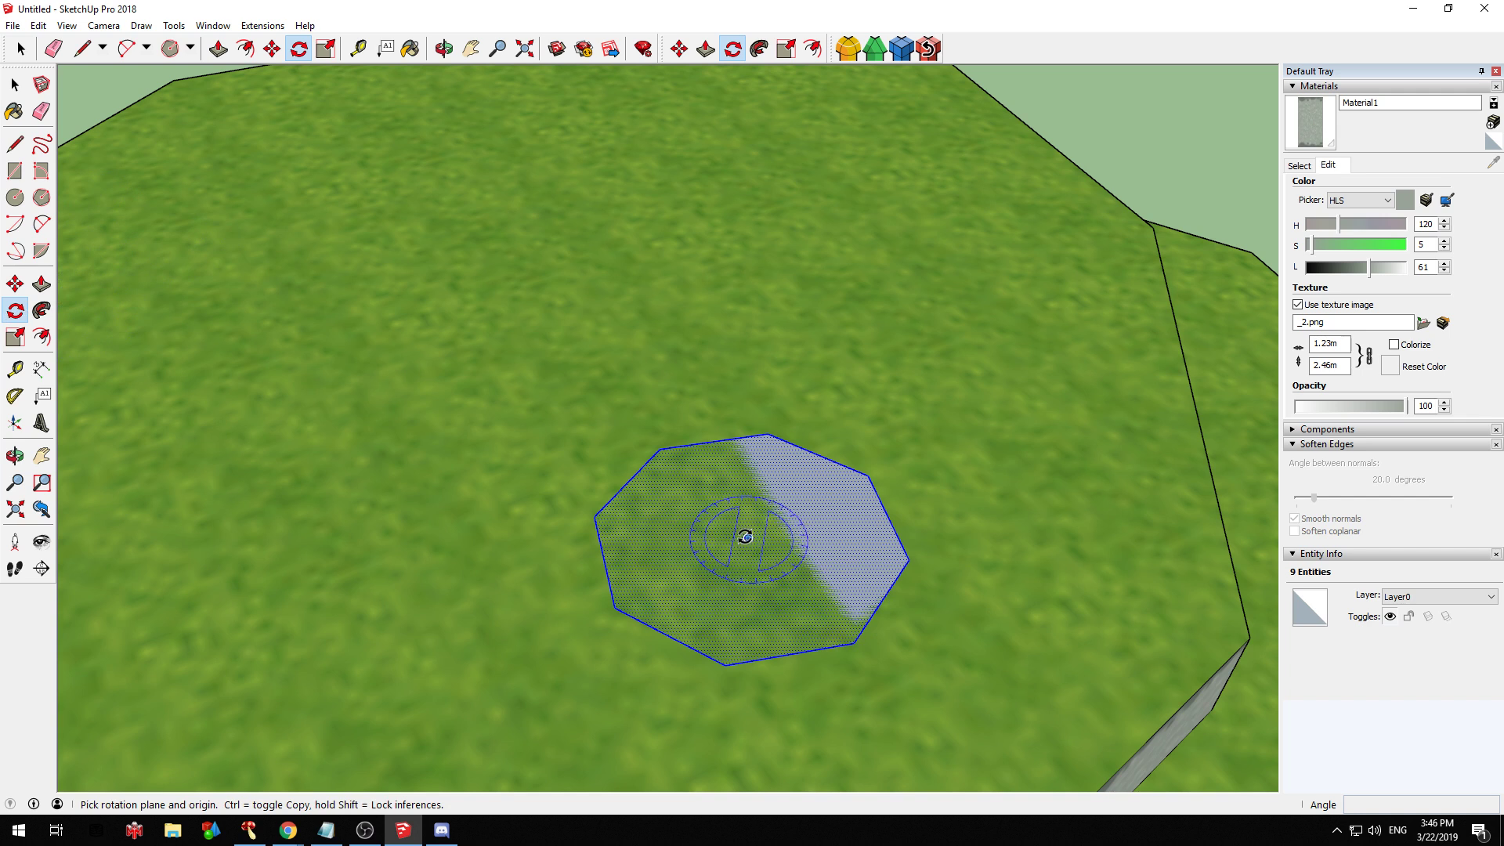
{"action": "left_click", "coordinate": [747, 538]}
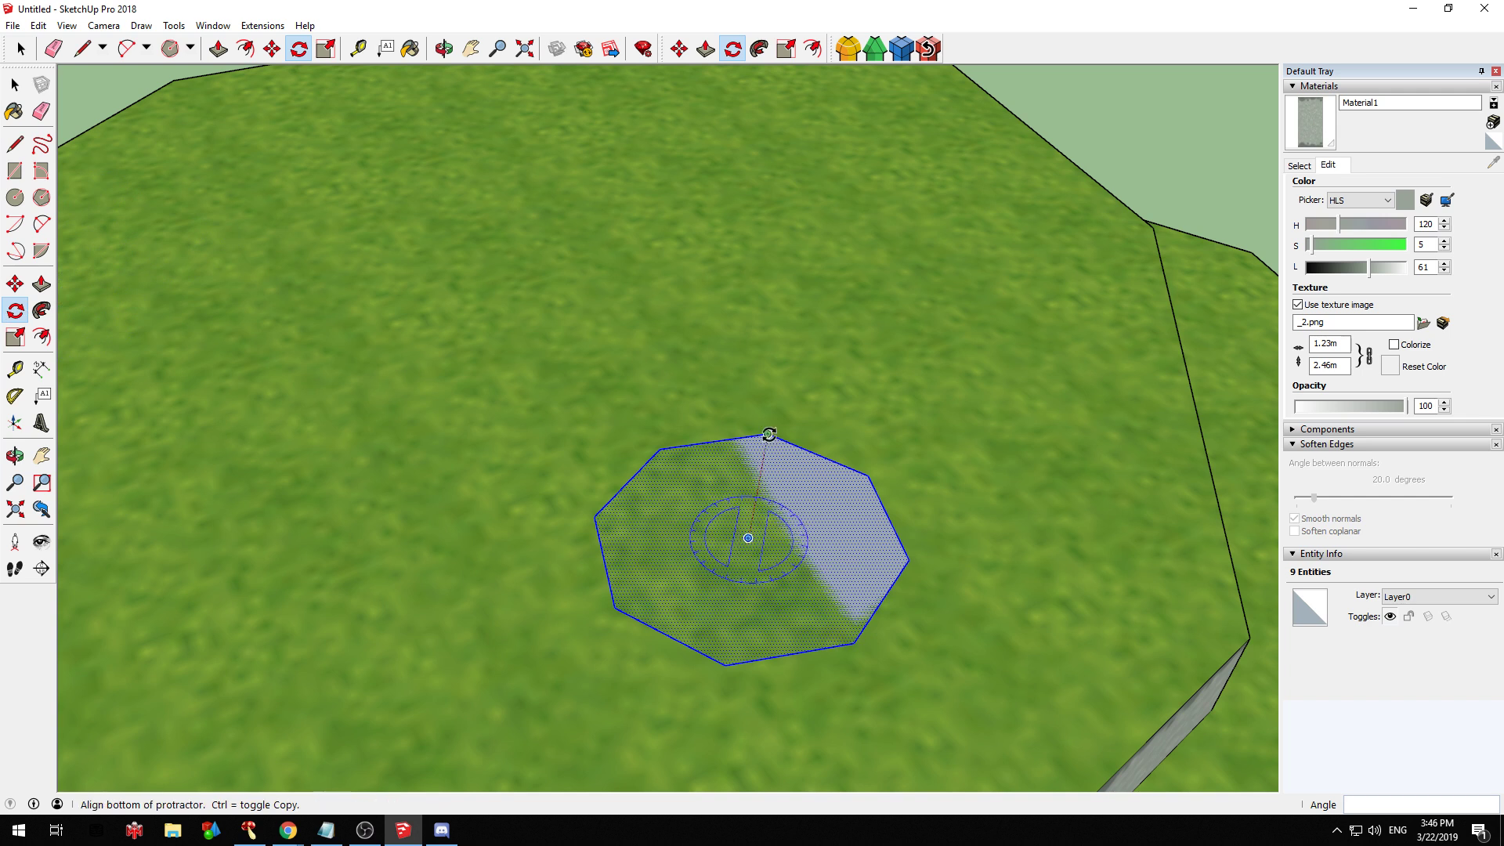
{"action": "scroll", "coordinate": [769, 435], "scroll_direction": "down", "scroll_amount": 4}
{"action": "key", "text": "space"}
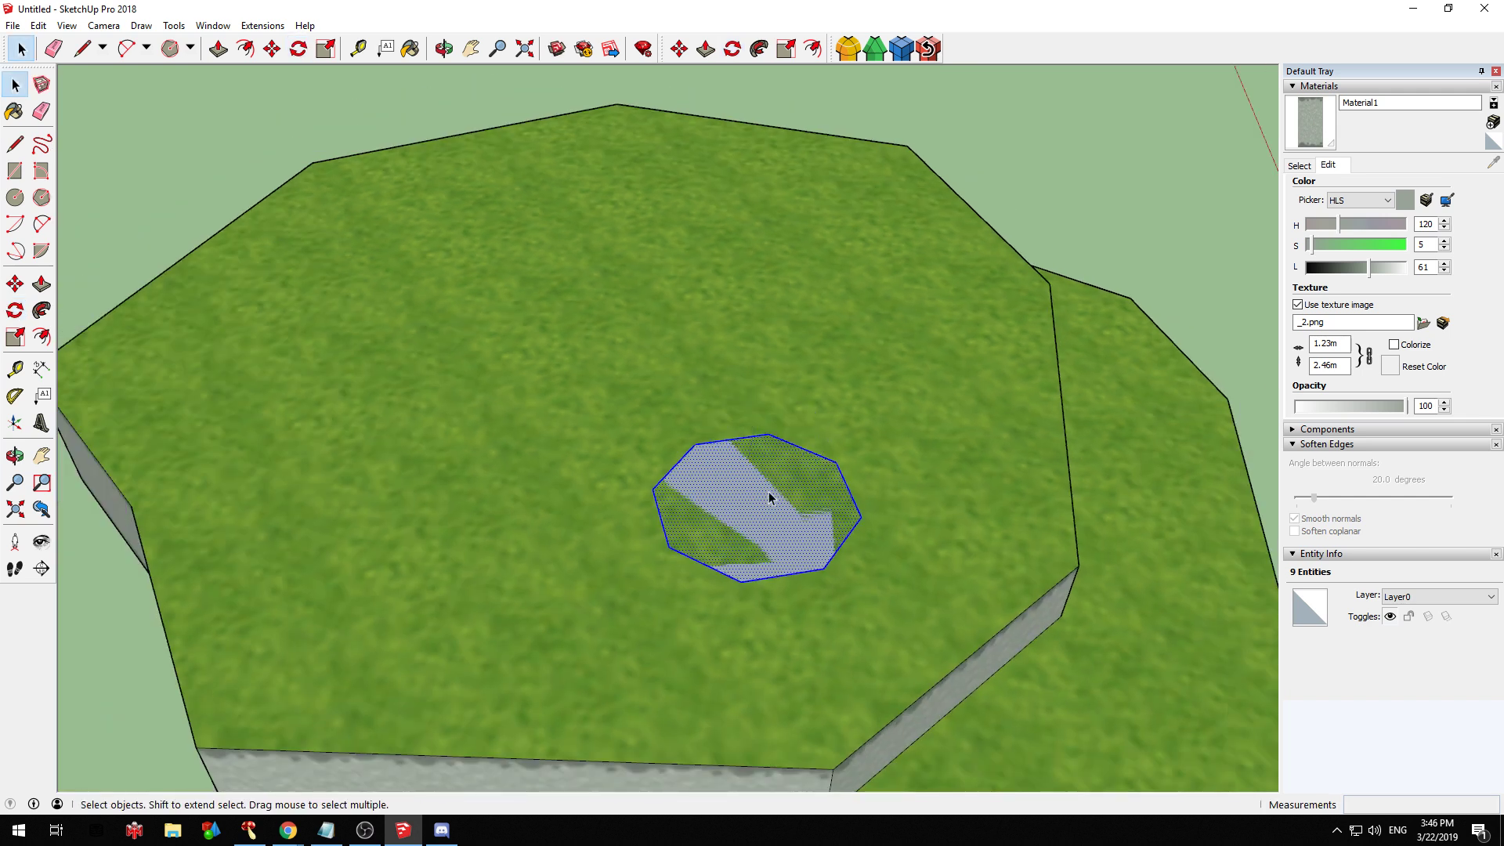
Extrude the octagon on the upper platform upward into a tall column with Push/Pull
{"action": "middle_click_drag", "start_coordinate": [769, 497], "coordinate": [905, 386]}
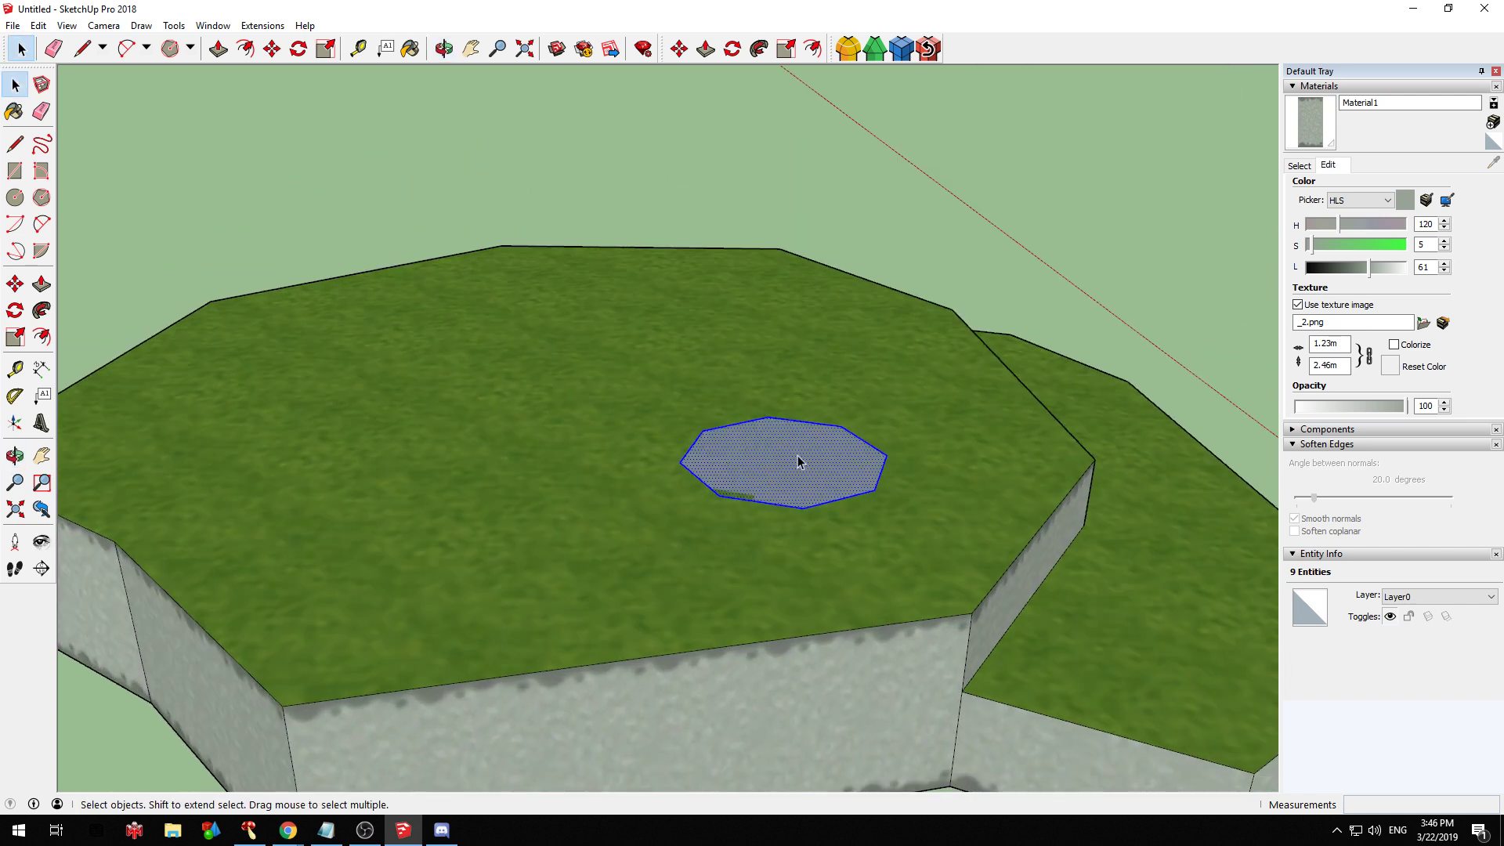
{"action": "key", "text": "p"}
{"action": "left_click_drag", "start_coordinate": [766, 470], "coordinate": [775, 157]}
{"action": "key", "text": "space"}
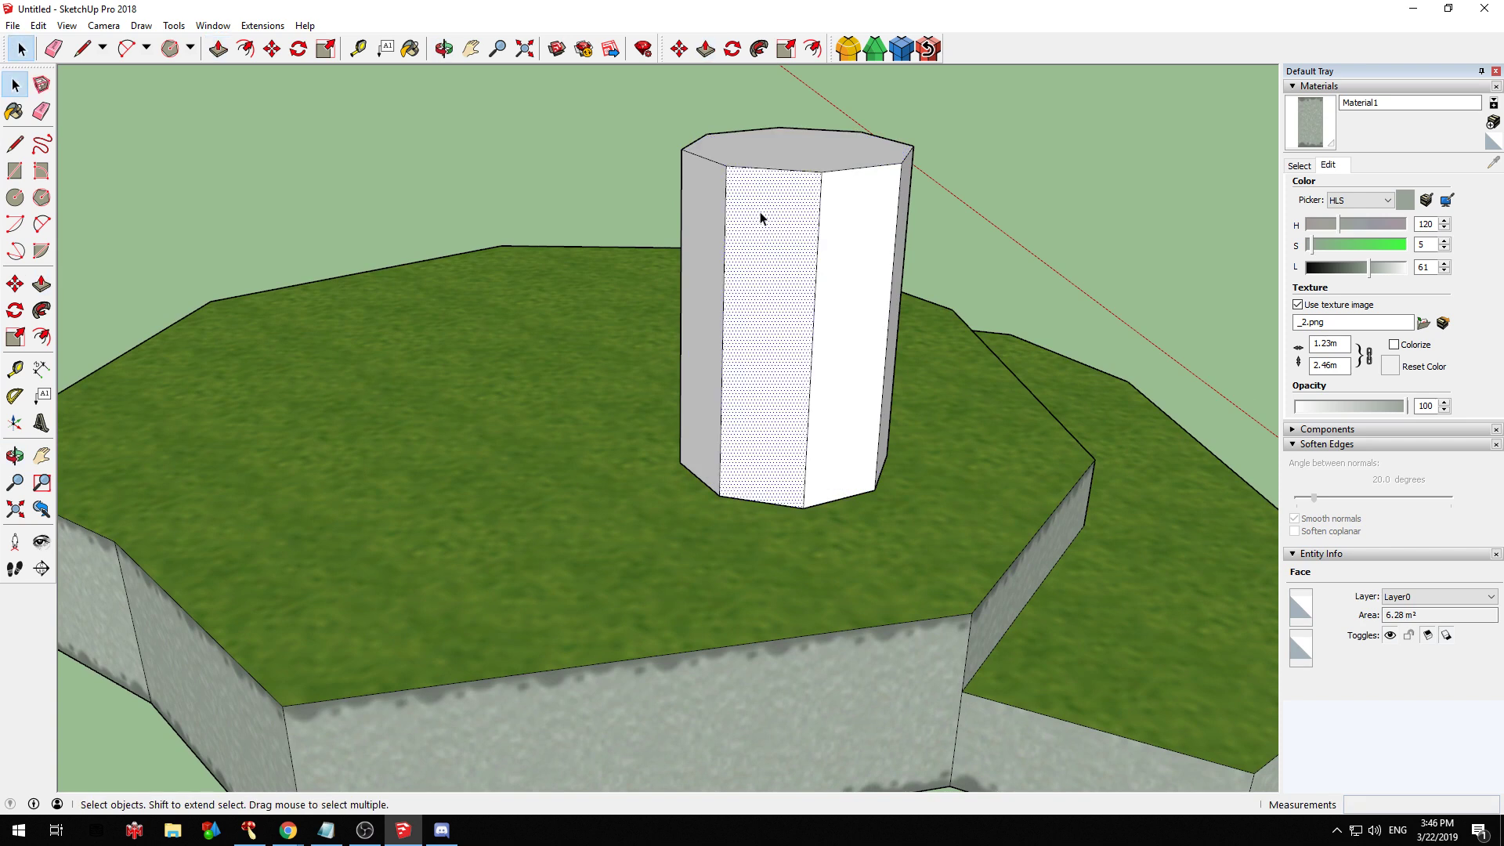
Draw a vertical line about 2.2 m long up from the bottom edge midpoint on each of two adjoining column sides
{"action": "triple_click", "coordinate": [765, 214]}
{"action": "mouse_move", "coordinate": [668, 302]}
{"action": "middle_mouse_down"}
{"action": "mouse_move", "coordinate": [1102, 400]}
{"action": "mouse_move", "coordinate": [929, 424]}
{"action": "mouse_move", "coordinate": [571, 420]}
{"action": "mouse_move", "coordinate": [950, 447]}
{"action": "mouse_move", "coordinate": [748, 312]}
{"action": "middle_mouse_up"}
{"action": "key", "text": "l"}
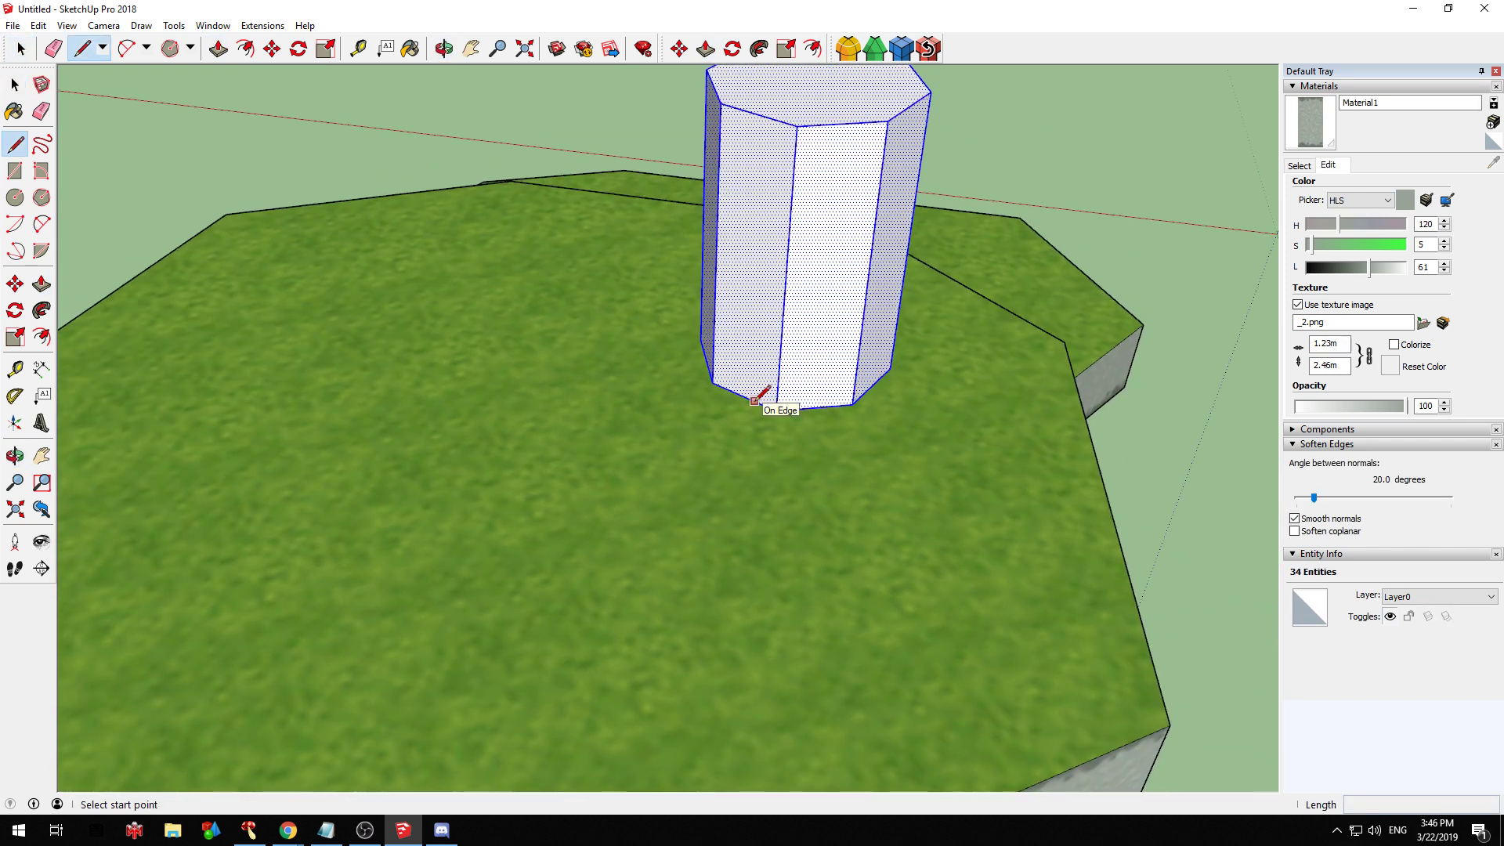
{"action": "left_click", "coordinate": [743, 396]}
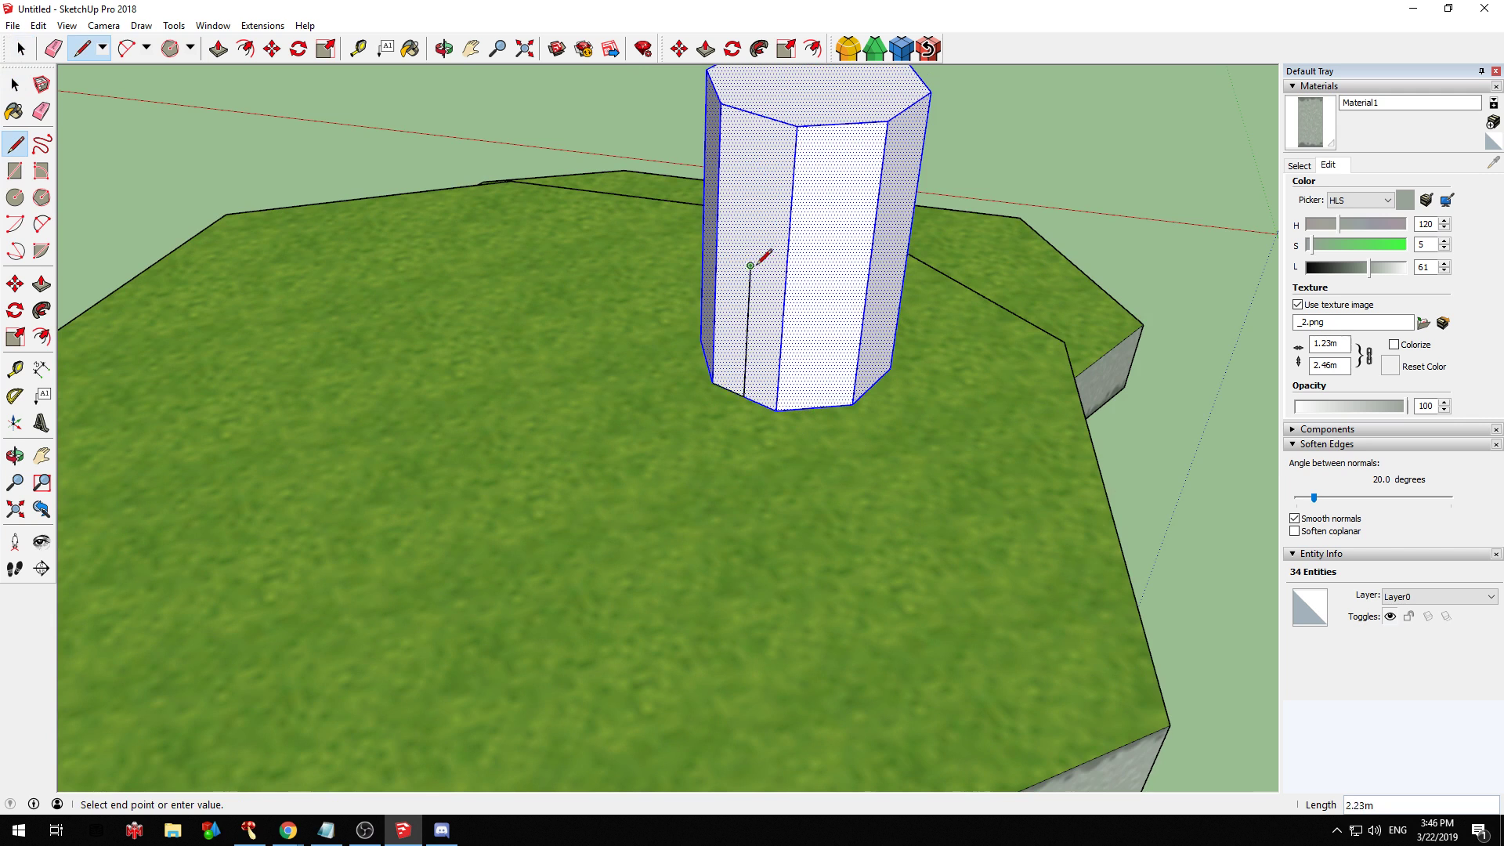
{"action": "left_click", "coordinate": [750, 266]}
{"action": "key", "text": "Escape"}
{"action": "left_click", "coordinate": [816, 405]}
{"action": "key", "text": "space"}
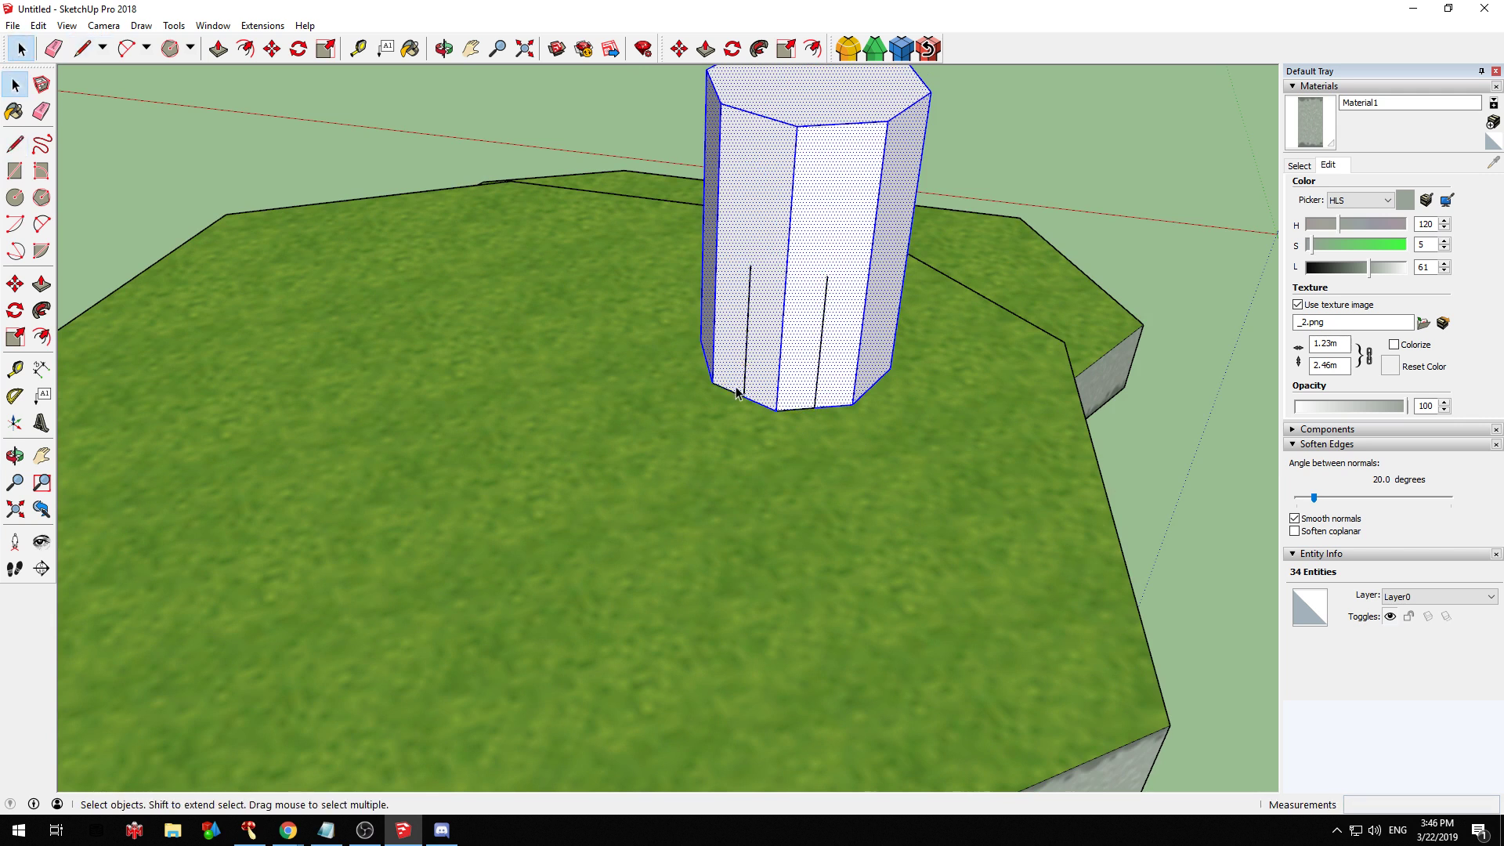
Try drawing diagonal lines between the column sides' bottom edge midpoints and their upper corners
{"action": "left_click", "coordinate": [737, 385]}
{"action": "key", "text": "l"}
{"action": "left_click", "coordinate": [744, 396]}
{"action": "left_click", "coordinate": [721, 103]}
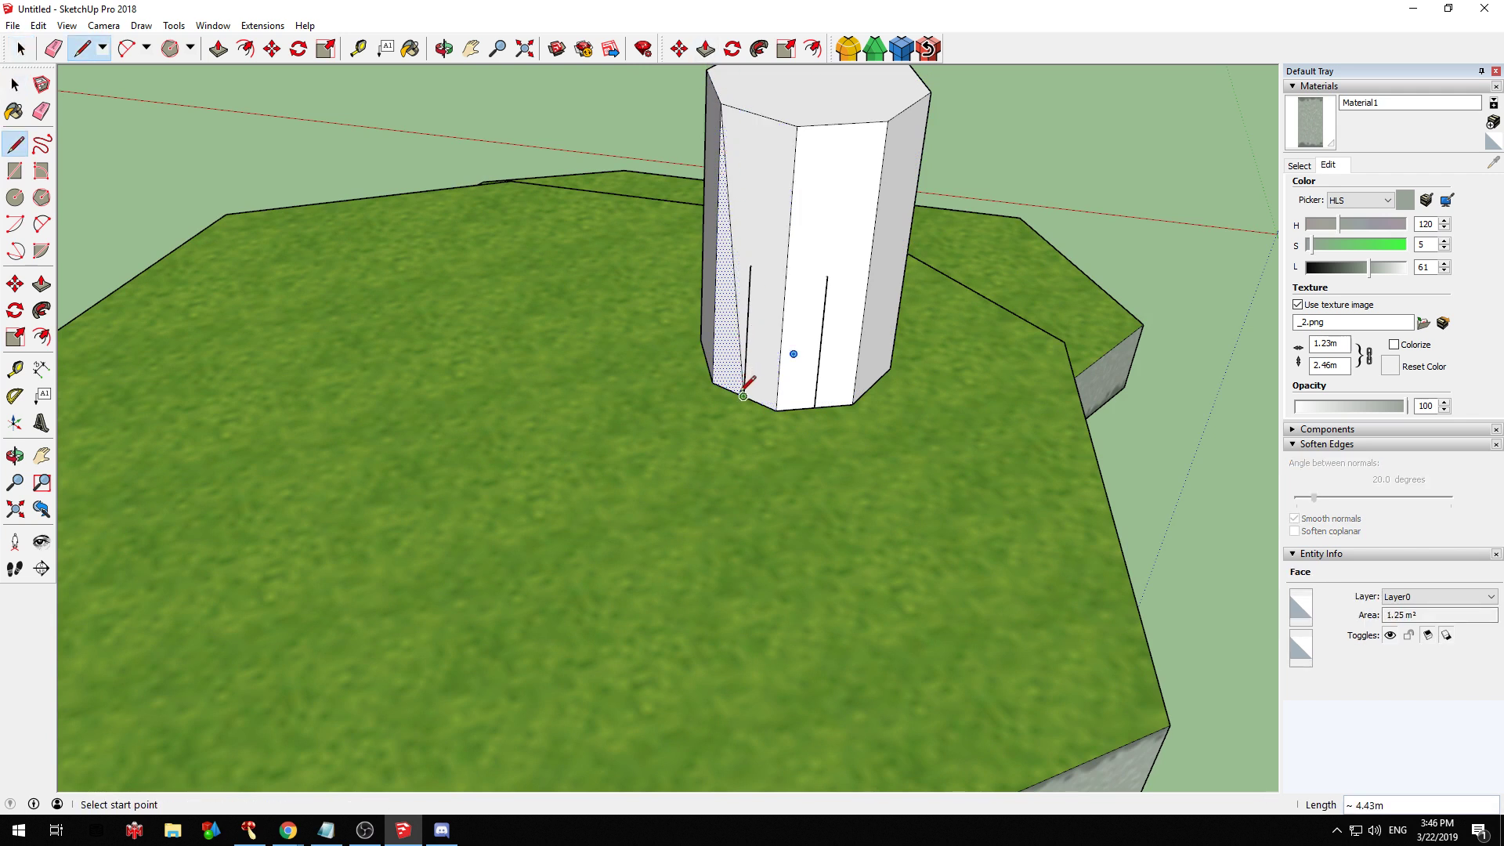
{"action": "left_click", "coordinate": [797, 126]}
{"action": "middle_click_drag", "start_coordinate": [724, 197], "coordinate": [822, 153]}
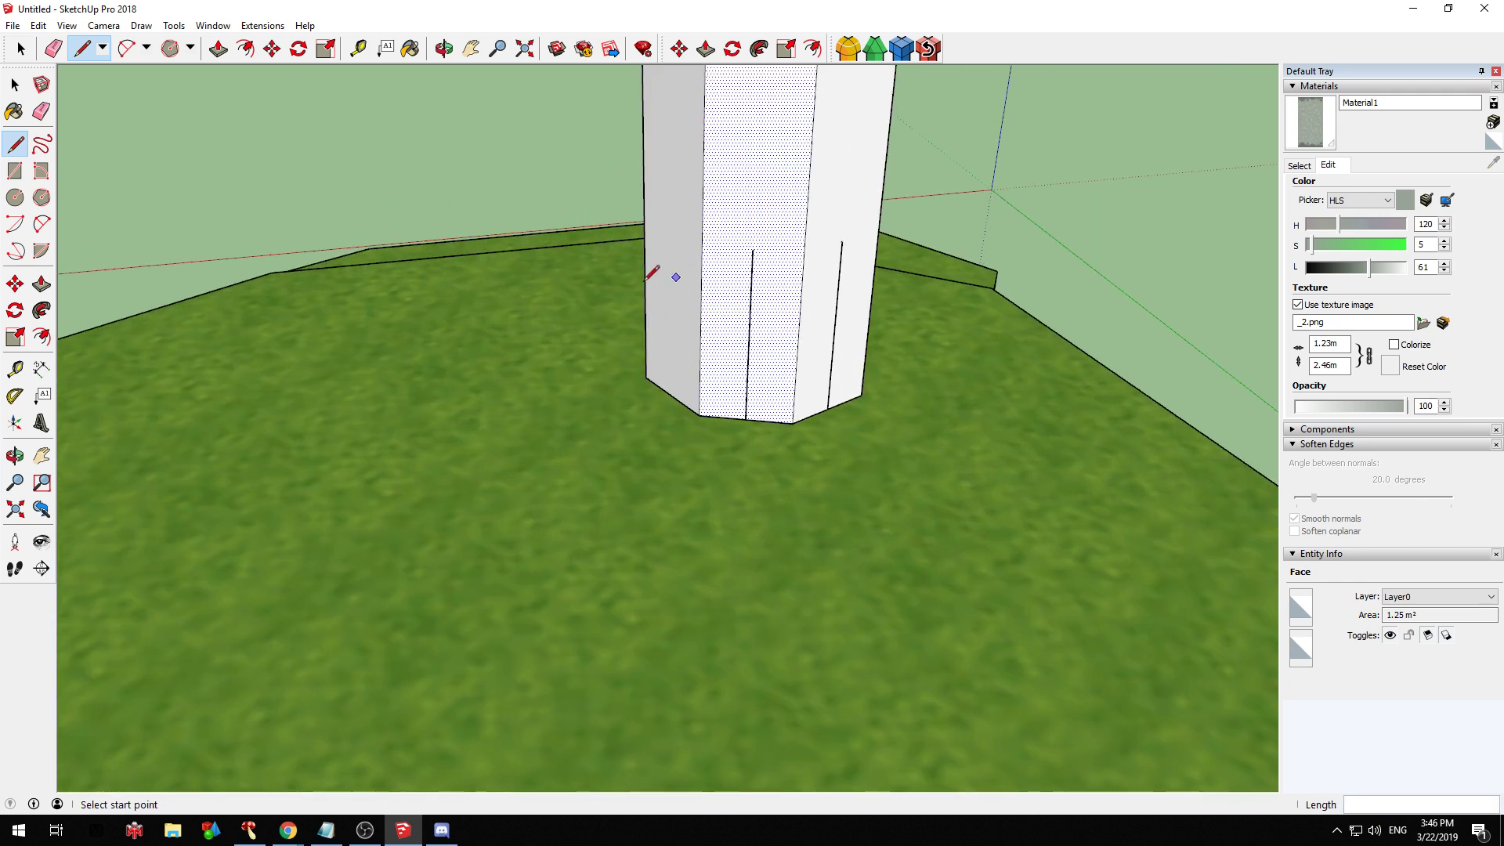
{"action": "middle_click_drag", "start_coordinate": [662, 275], "coordinate": [950, 423]}
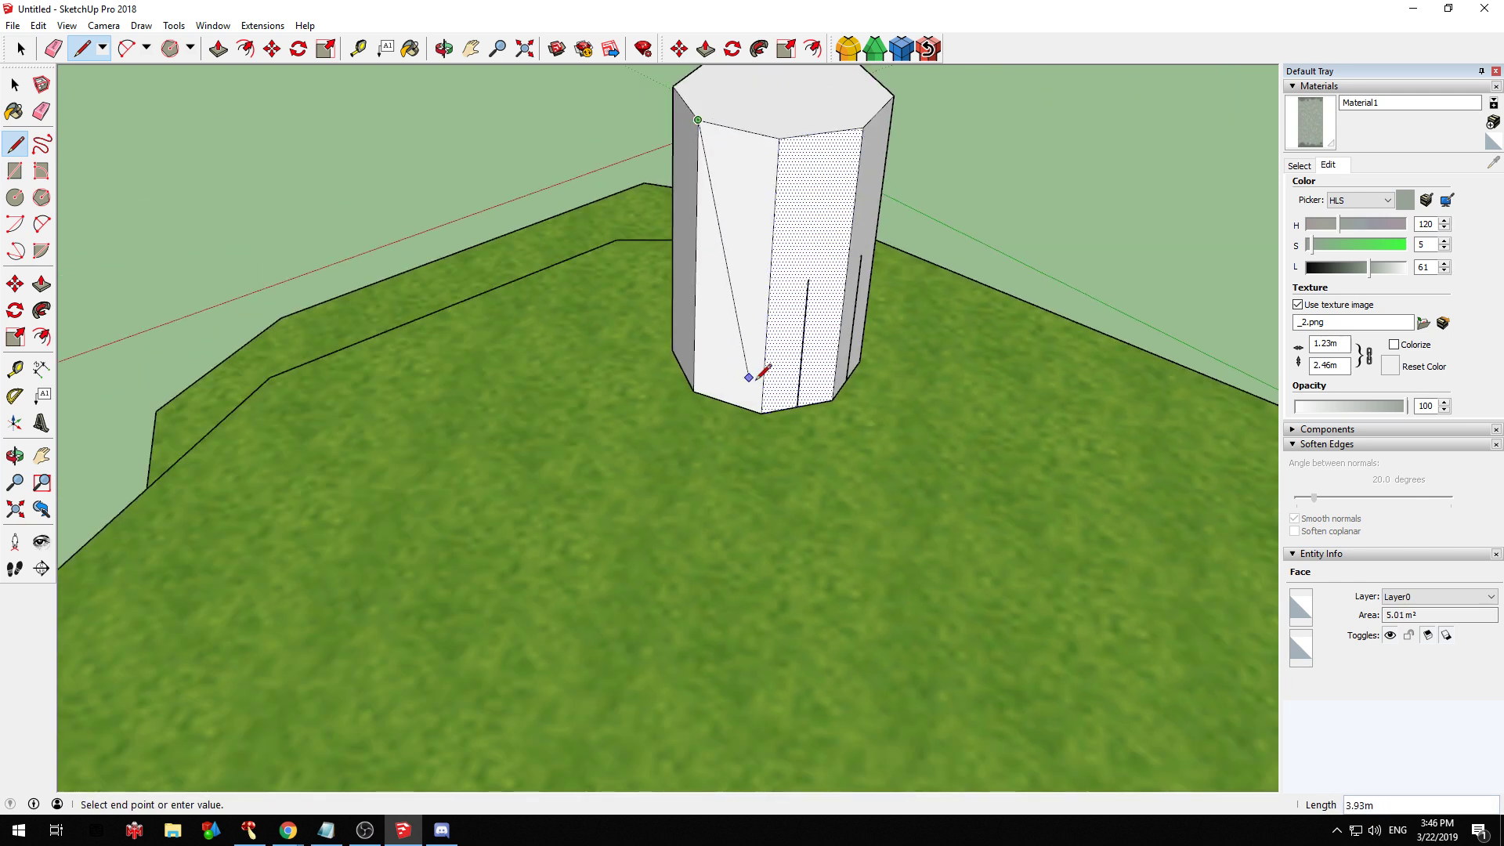
{"action": "middle_click_drag", "start_coordinate": [944, 354], "coordinate": [557, 309]}
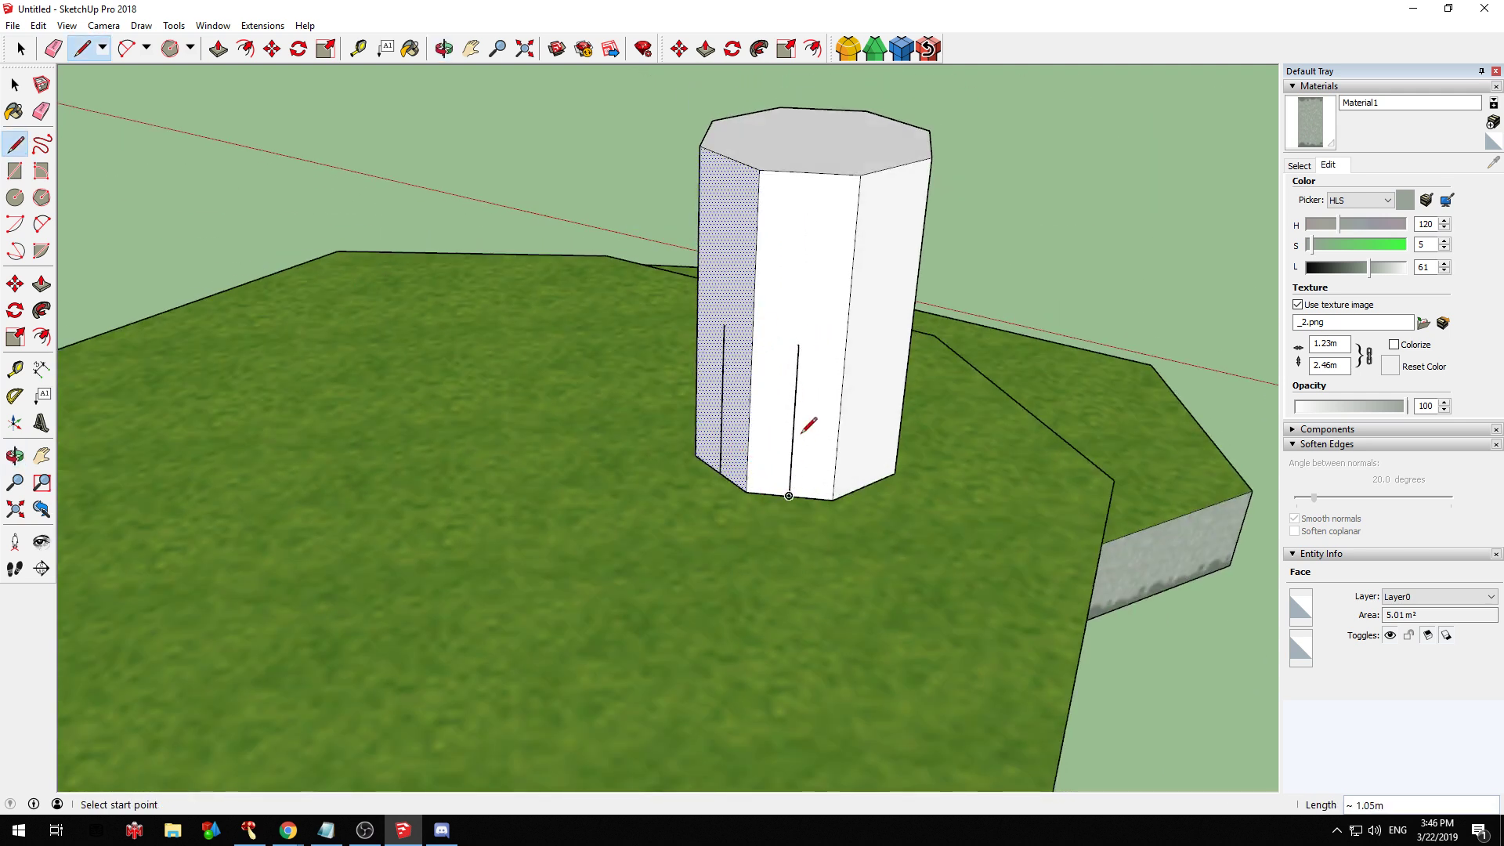
Push/Pull the flat panel spanning the two vertical lines at the column's base outward about 1.57 m into a block
{"action": "scroll", "coordinate": [802, 433], "scroll_direction": "up", "scroll_amount": 6}
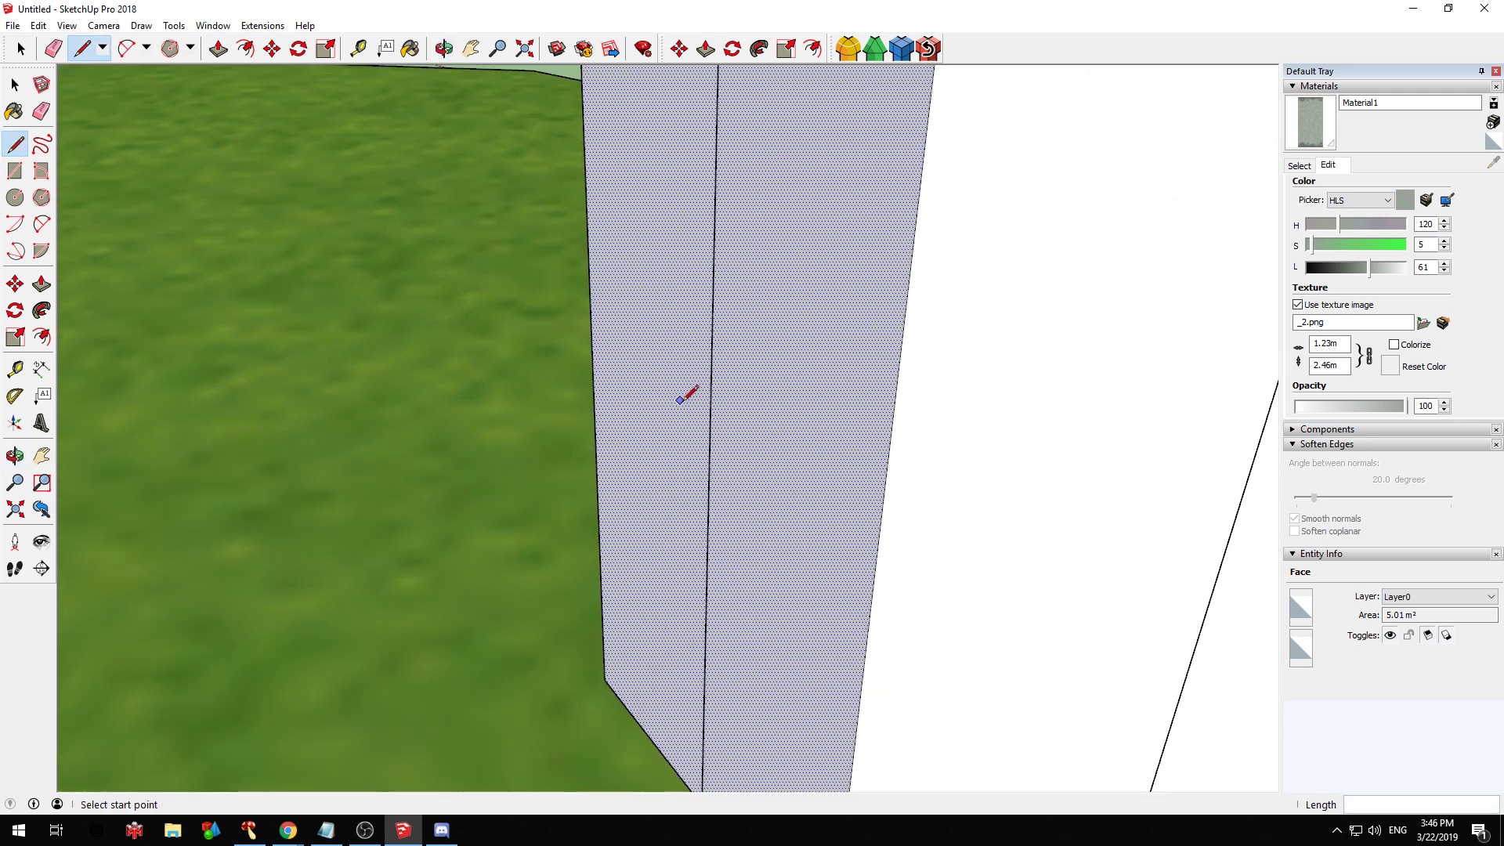
{"action": "scroll", "coordinate": [680, 400], "scroll_direction": "up", "scroll_amount": 1}
{"action": "scroll", "coordinate": [833, 408], "scroll_direction": "down", "scroll_amount": 5}
{"action": "key", "text": "space"}
{"action": "scroll", "coordinate": [787, 247], "scroll_direction": "up", "scroll_amount": 3}
{"action": "middle_click_drag", "start_coordinate": [793, 292], "coordinate": [618, 468]}
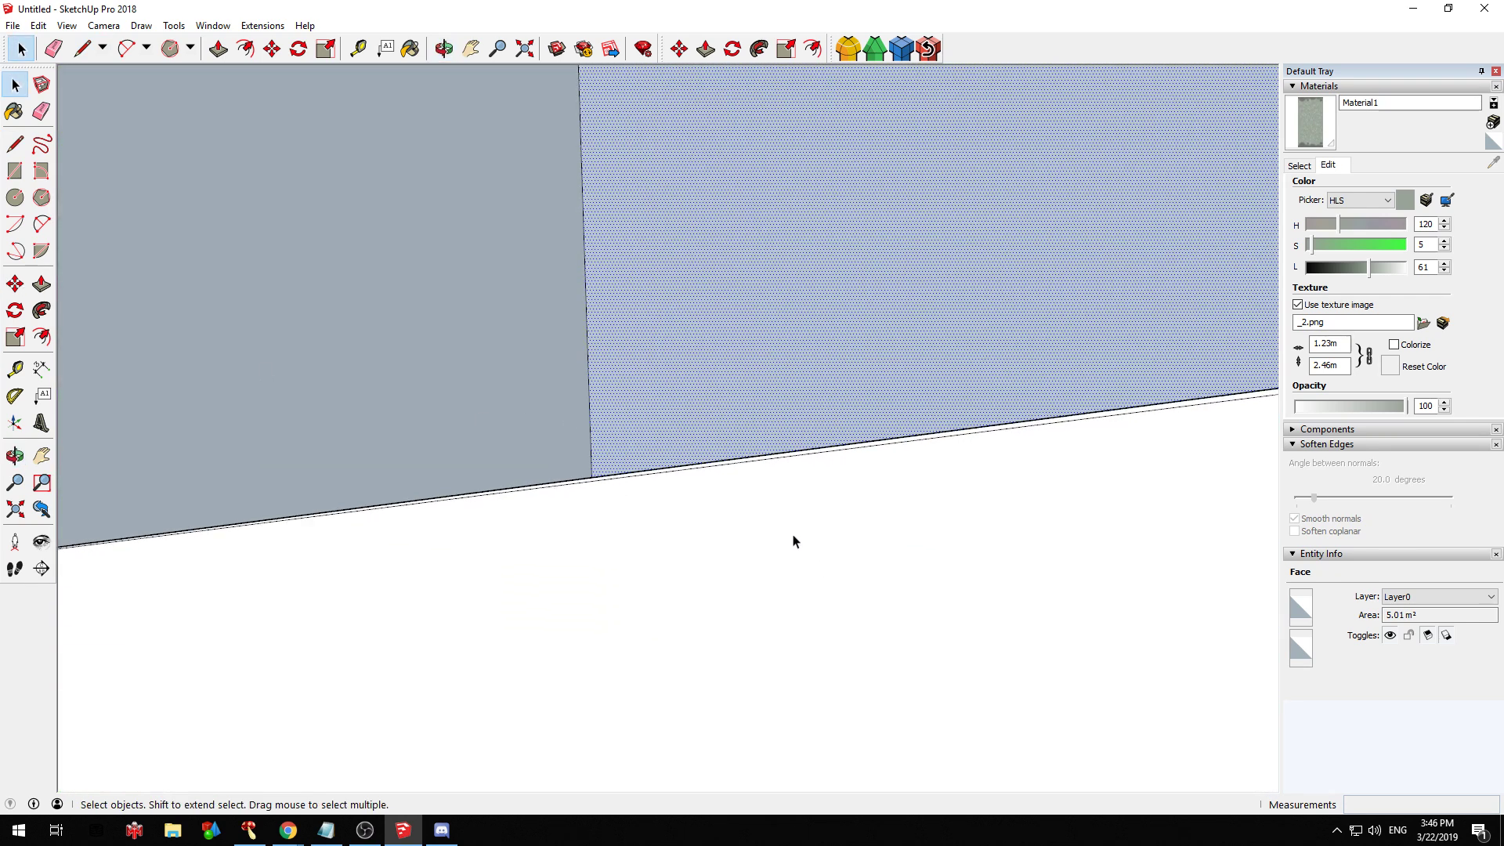
{"action": "key", "text": "p"}
{"action": "left_click", "coordinate": [766, 584]}
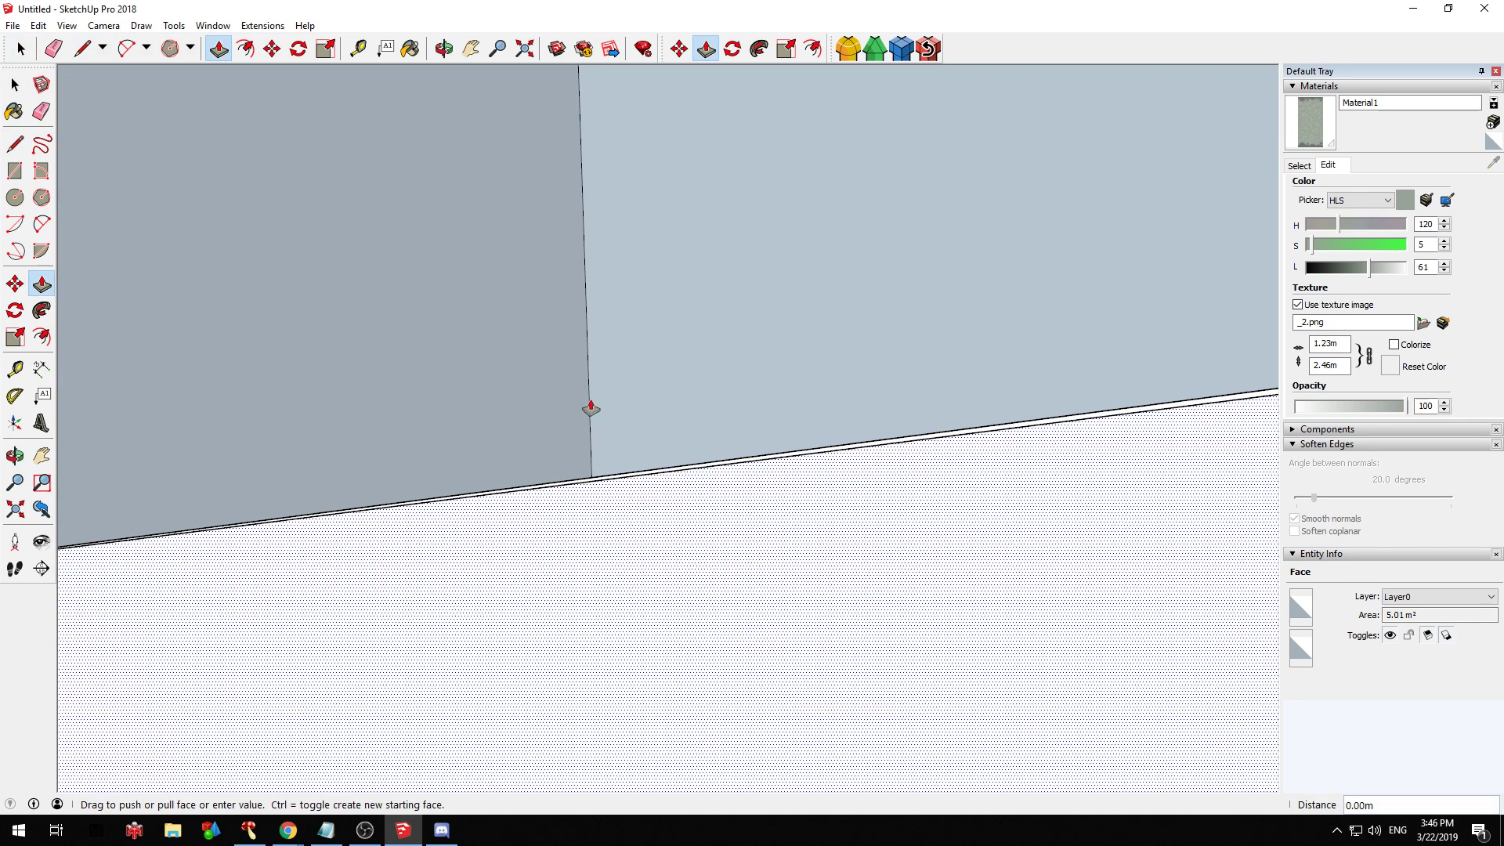
{"action": "middle_click_drag", "start_coordinate": [460, 288], "coordinate": [967, 503]}
{"action": "middle_click_drag", "start_coordinate": [460, 376], "coordinate": [833, 389]}
{"action": "left_click", "coordinate": [585, 437]}
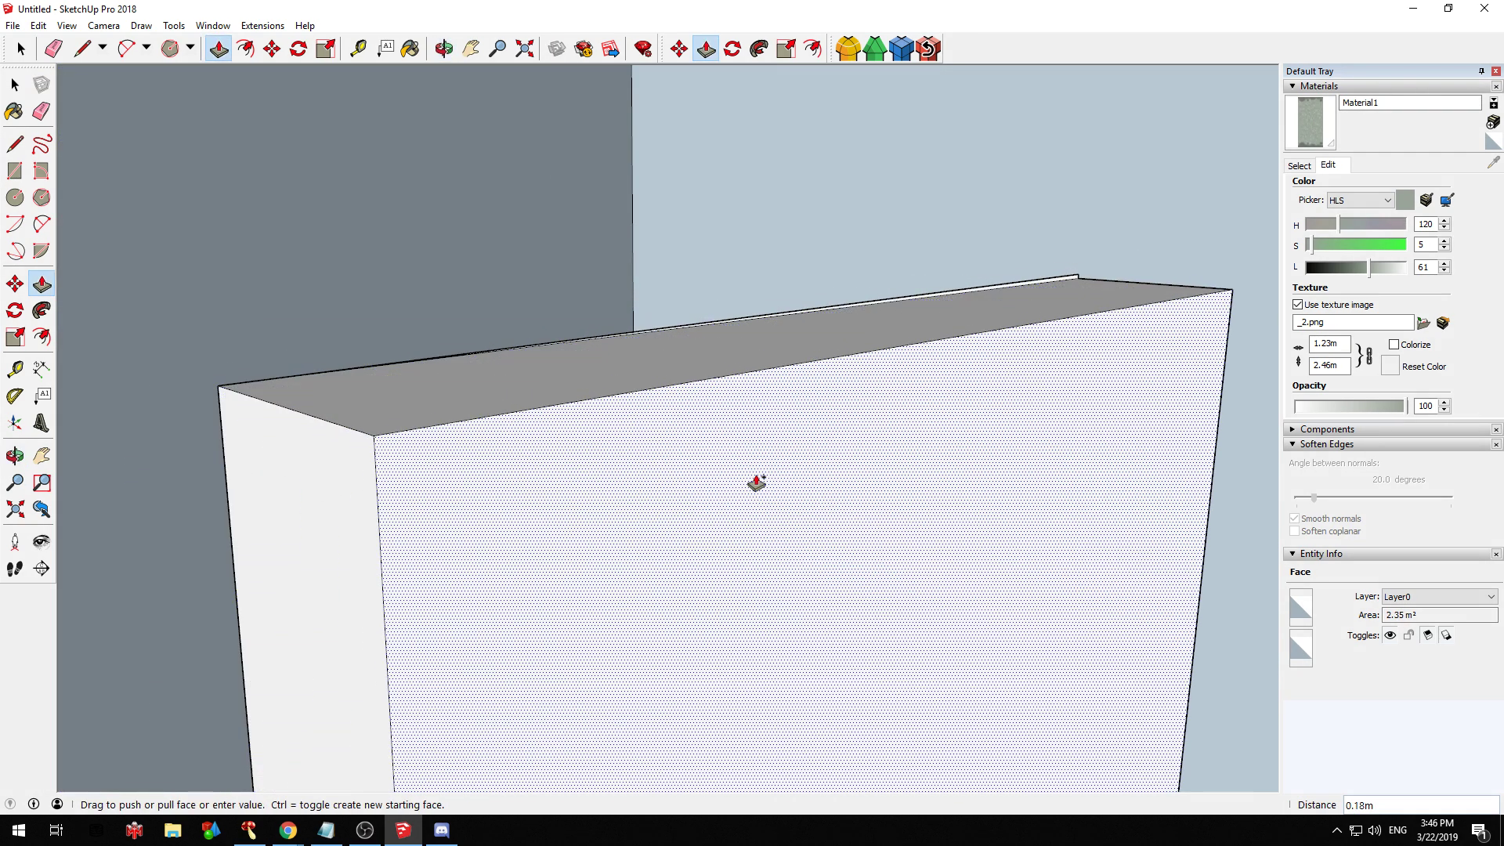
{"action": "left_click", "coordinate": [258, 263]}
{"action": "middle_click_drag", "start_coordinate": [399, 309], "coordinate": [715, 426]}
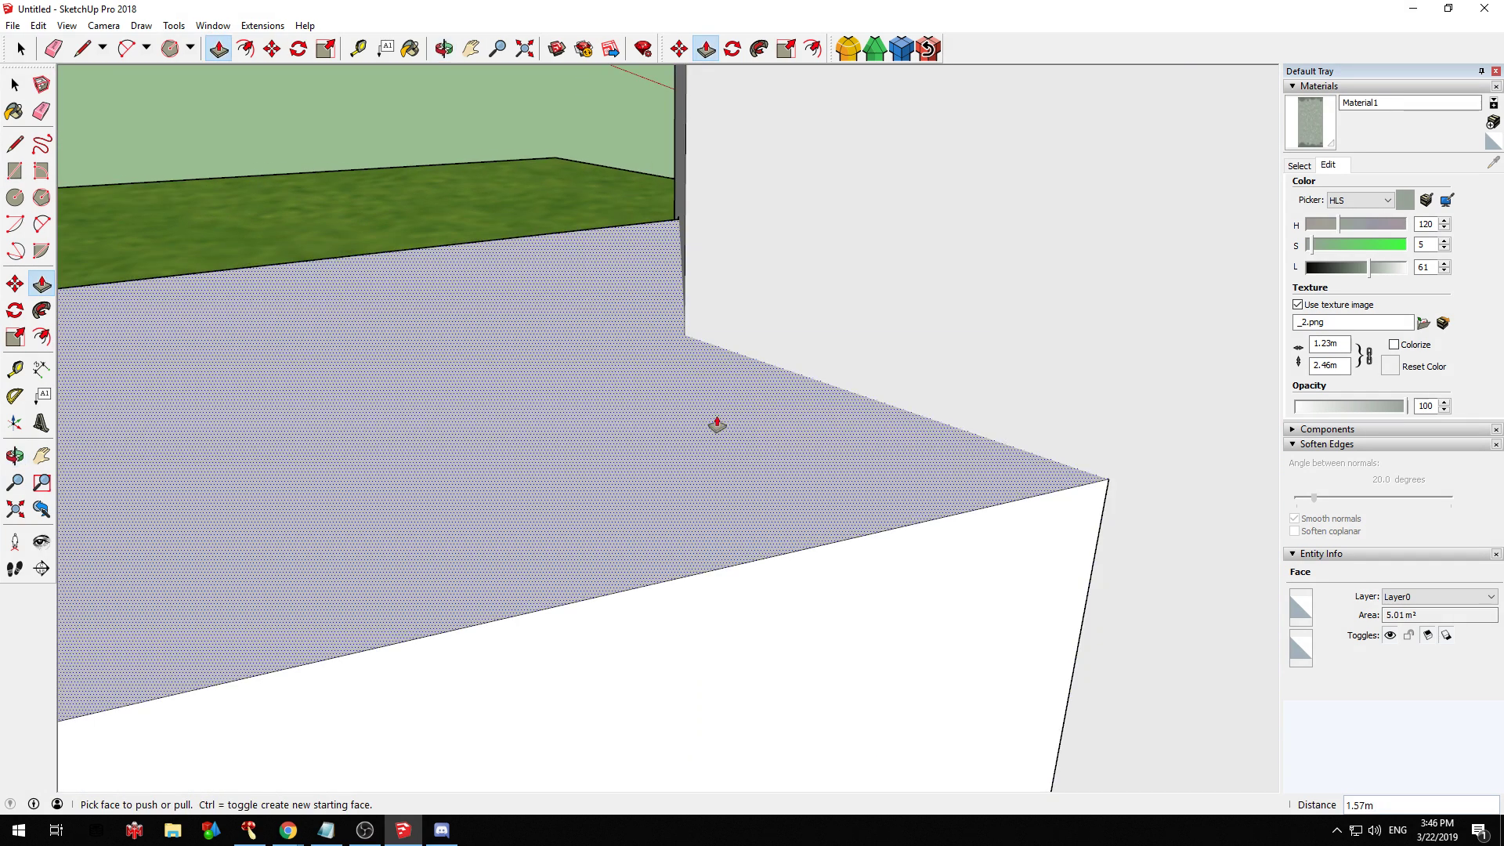
Extend the block's end face across the upper platform with Push/Pull to form a long wall
{"action": "scroll", "coordinate": [721, 427], "scroll_direction": "down", "scroll_amount": 10}
{"action": "scroll", "coordinate": [745, 445], "scroll_direction": "down", "scroll_amount": 3}
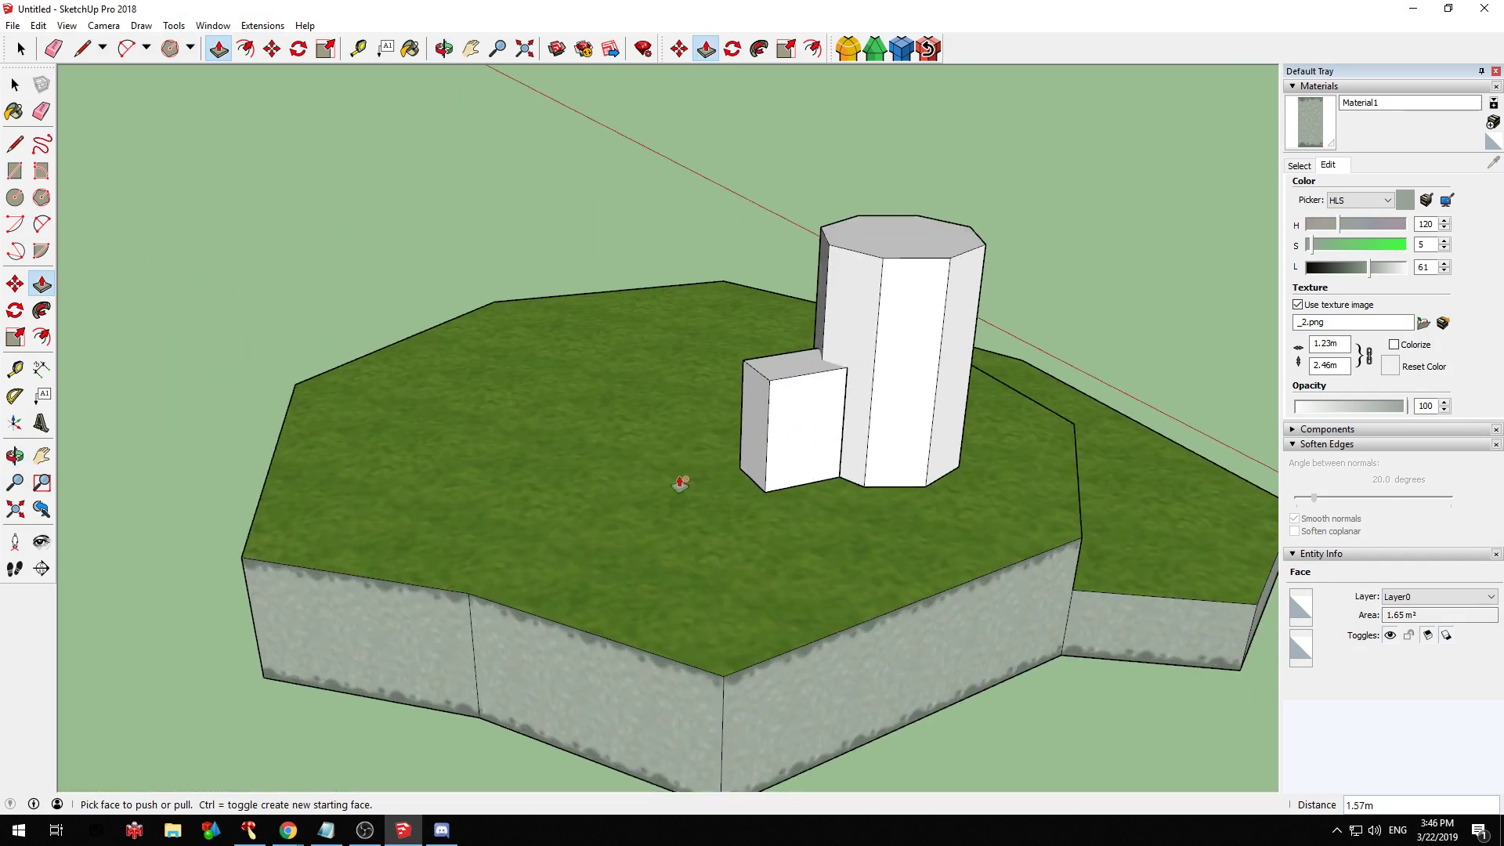
{"action": "left_click", "coordinate": [744, 448]}
{"action": "left_click", "coordinate": [499, 498]}
{"action": "key", "text": "space"}
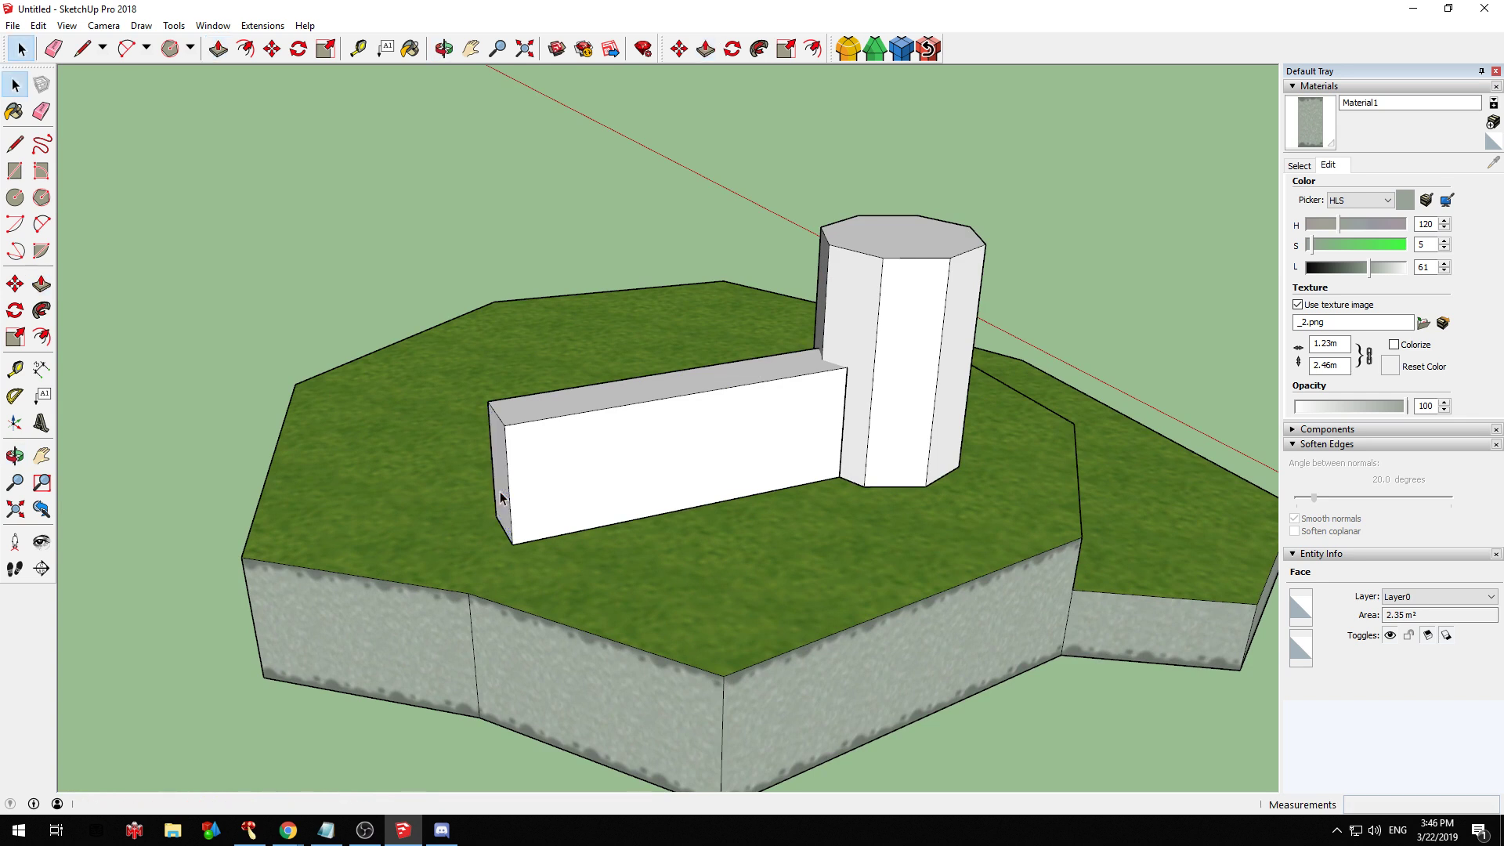
Make the joined column and wall into a component with the default settings
{"action": "triple_click", "coordinate": [591, 447]}
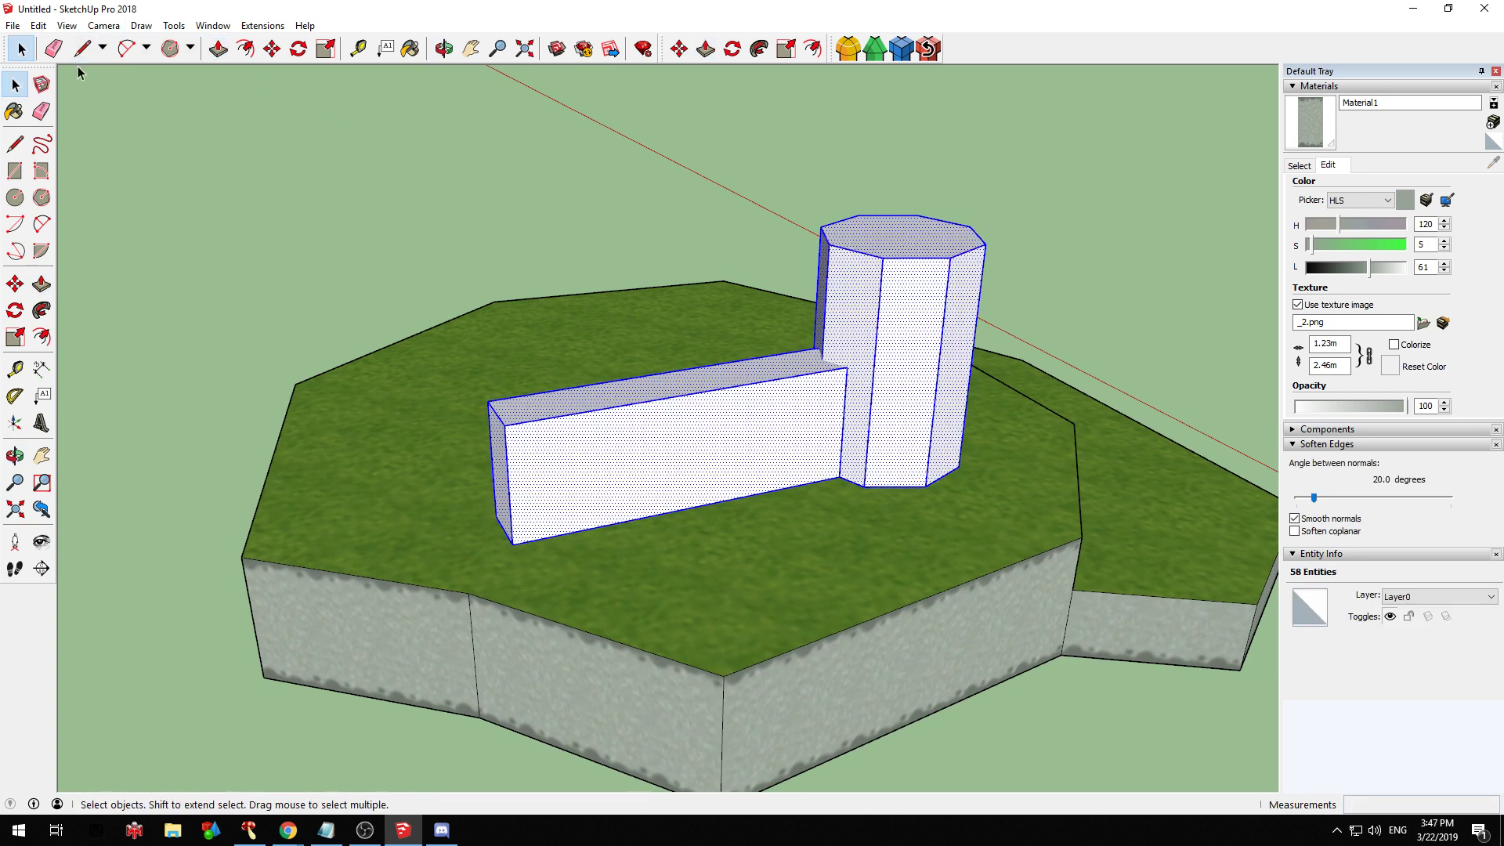
{"action": "left_click", "coordinate": [42, 83]}
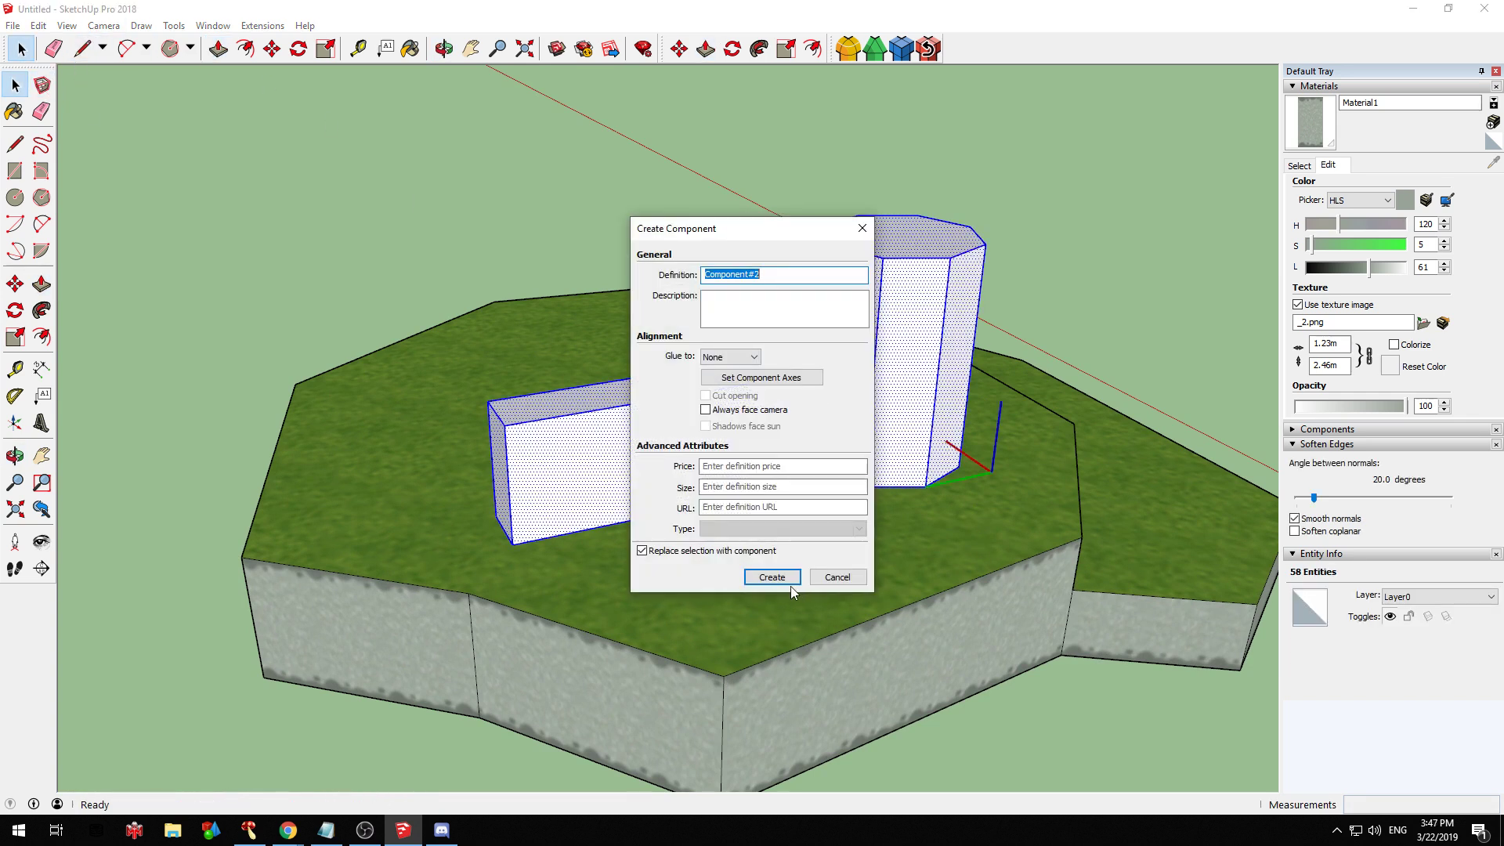
{"action": "left_click", "coordinate": [772, 576]}
Move the column-and-wall component a short distance across the grass toward the lower platform
{"action": "key", "text": "o"}
{"action": "middle_click_drag", "start_coordinate": [771, 465], "coordinate": [802, 523]}
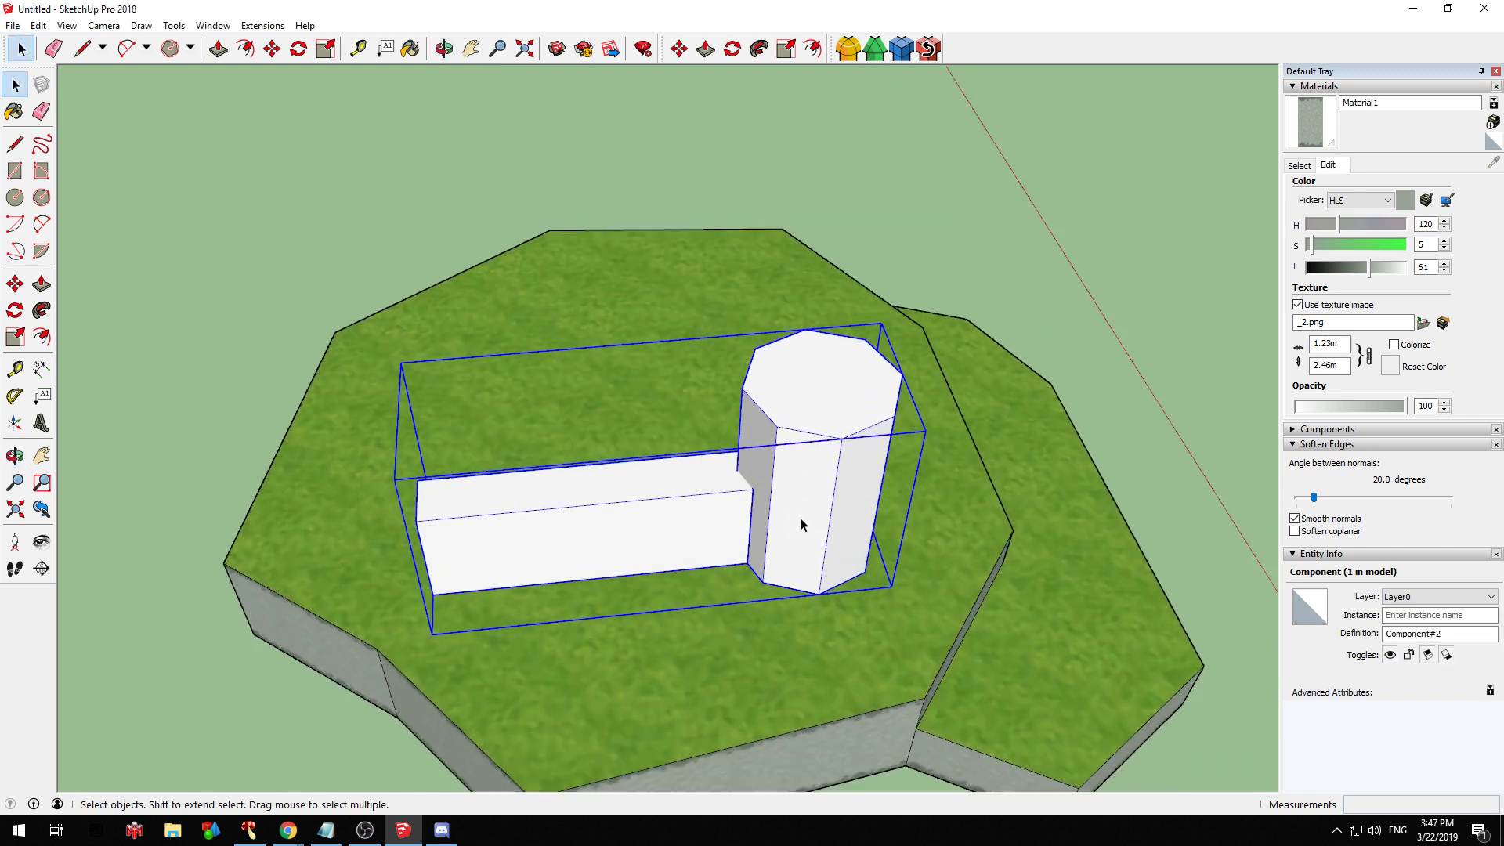
{"action": "key", "text": "m"}
{"action": "left_click", "coordinate": [546, 495]}
{"action": "key", "text": "space"}
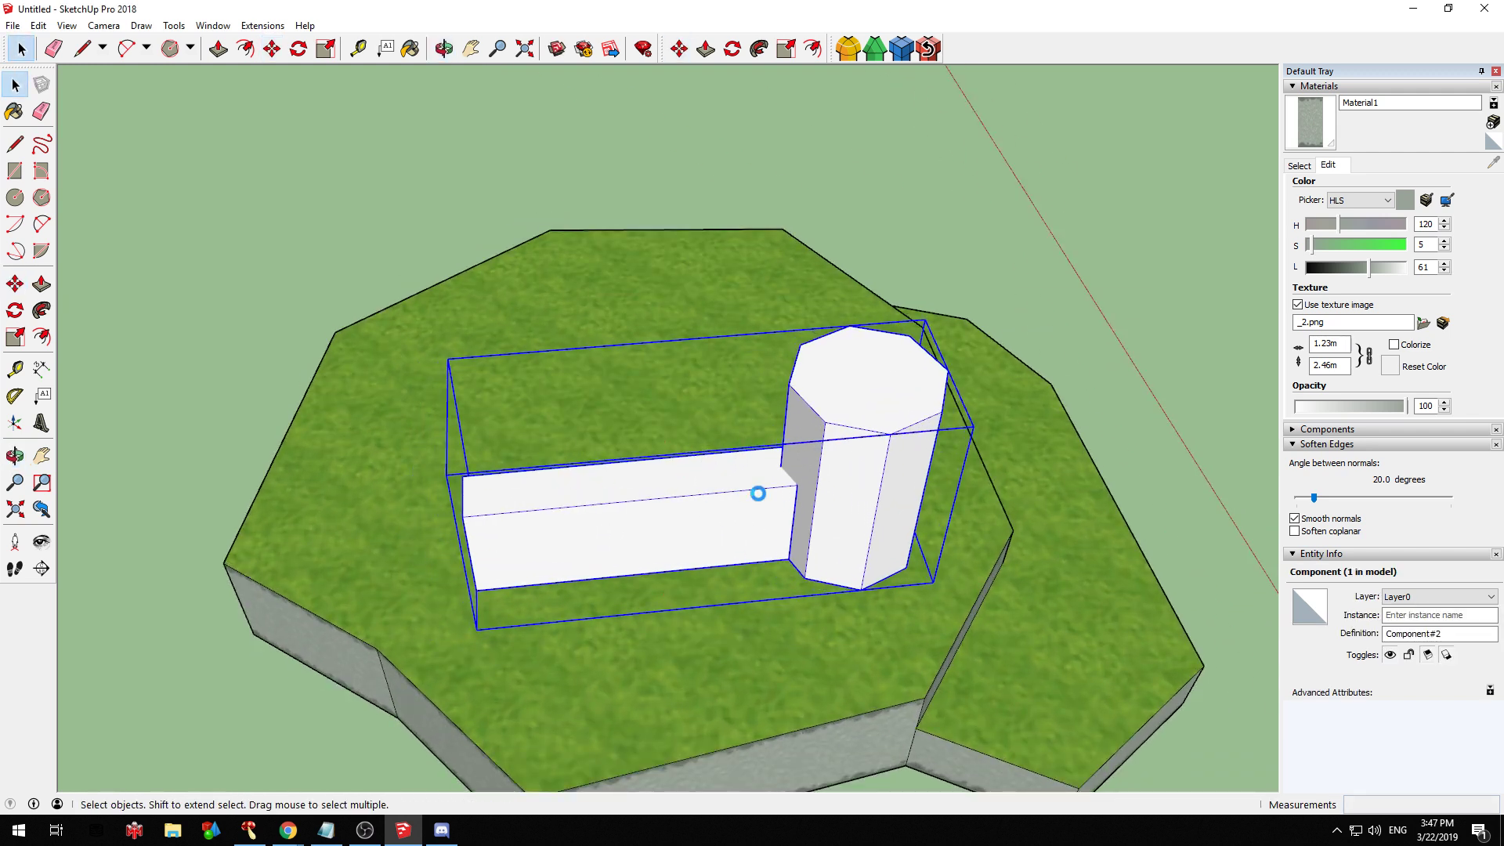
Paste a copy of the column-and-wall component beside the original and rotate the copy 90 degrees about its column's top
{"action": "middle_click_drag", "start_coordinate": [757, 494], "coordinate": [791, 429]}
{"action": "key", "text": "ctrl+v"}
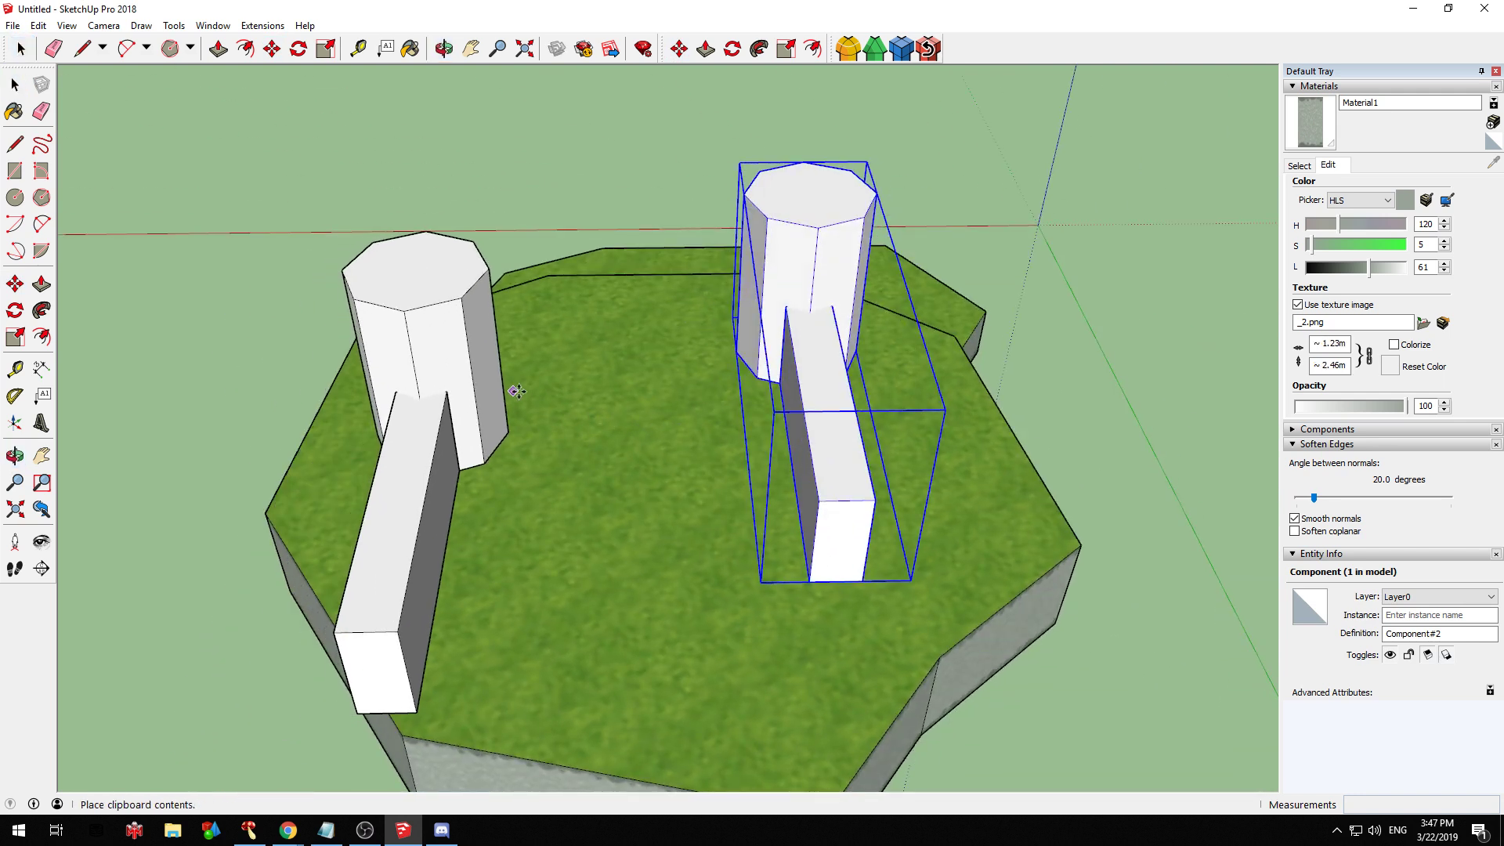
{"action": "left_click", "coordinate": [536, 394]}
{"action": "key", "text": "q"}
{"action": "left_click", "coordinate": [443, 268]}
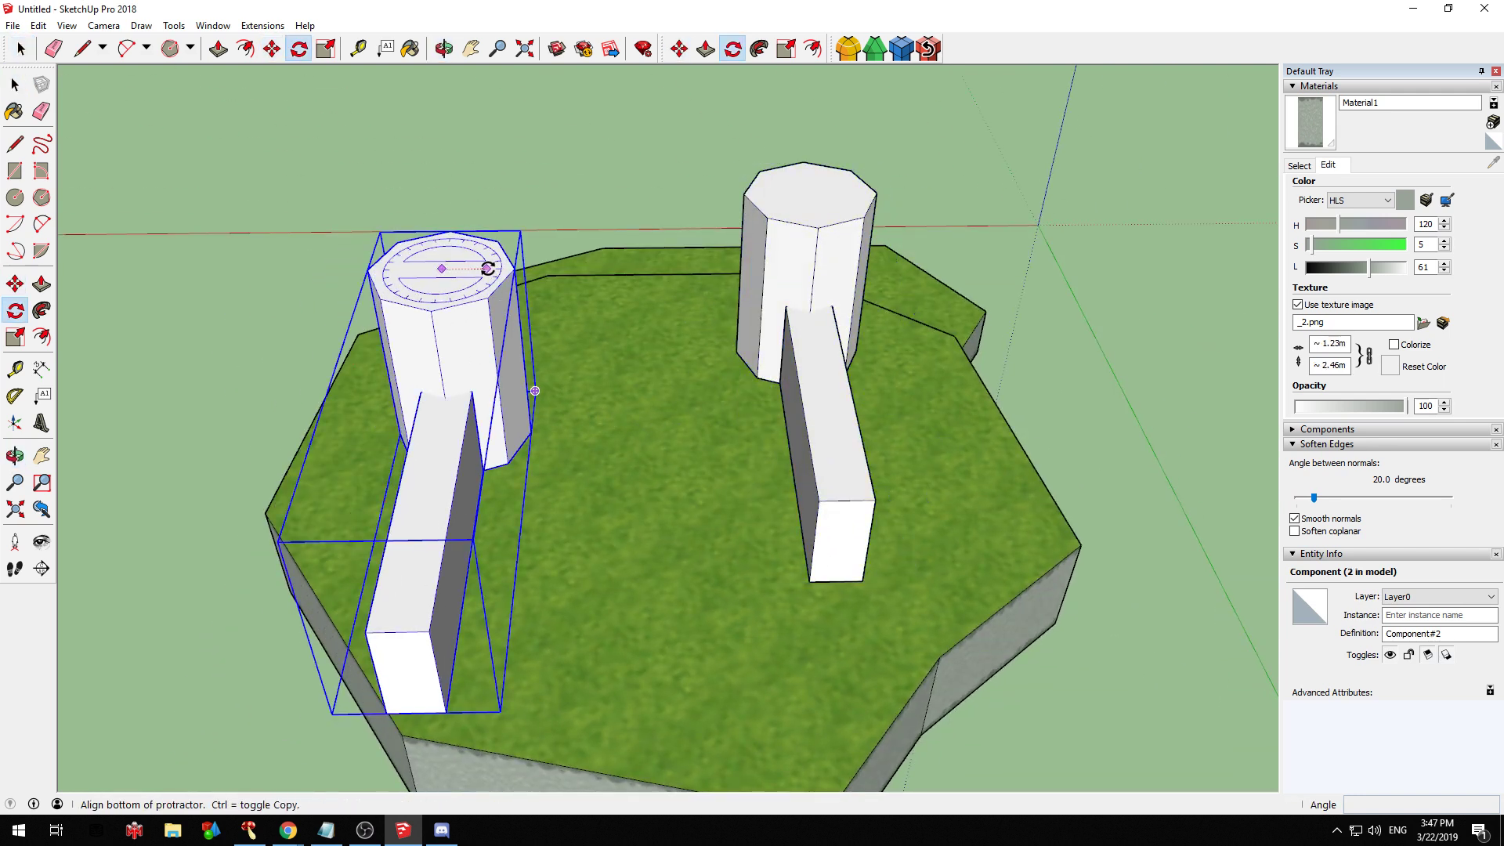
{"action": "left_click", "coordinate": [488, 268]}
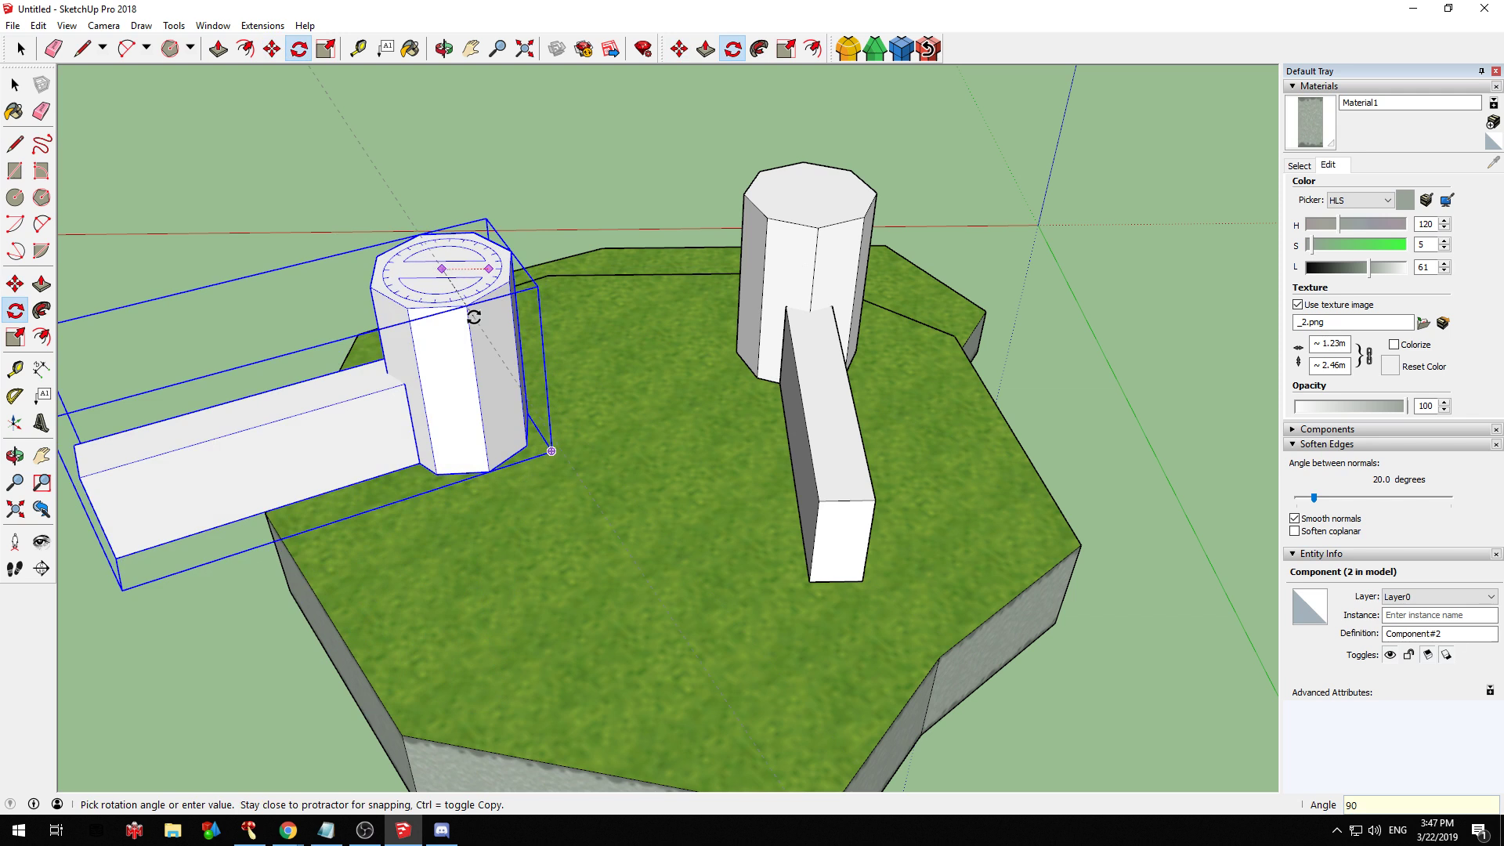
{"action": "left_click", "coordinate": [474, 316]}
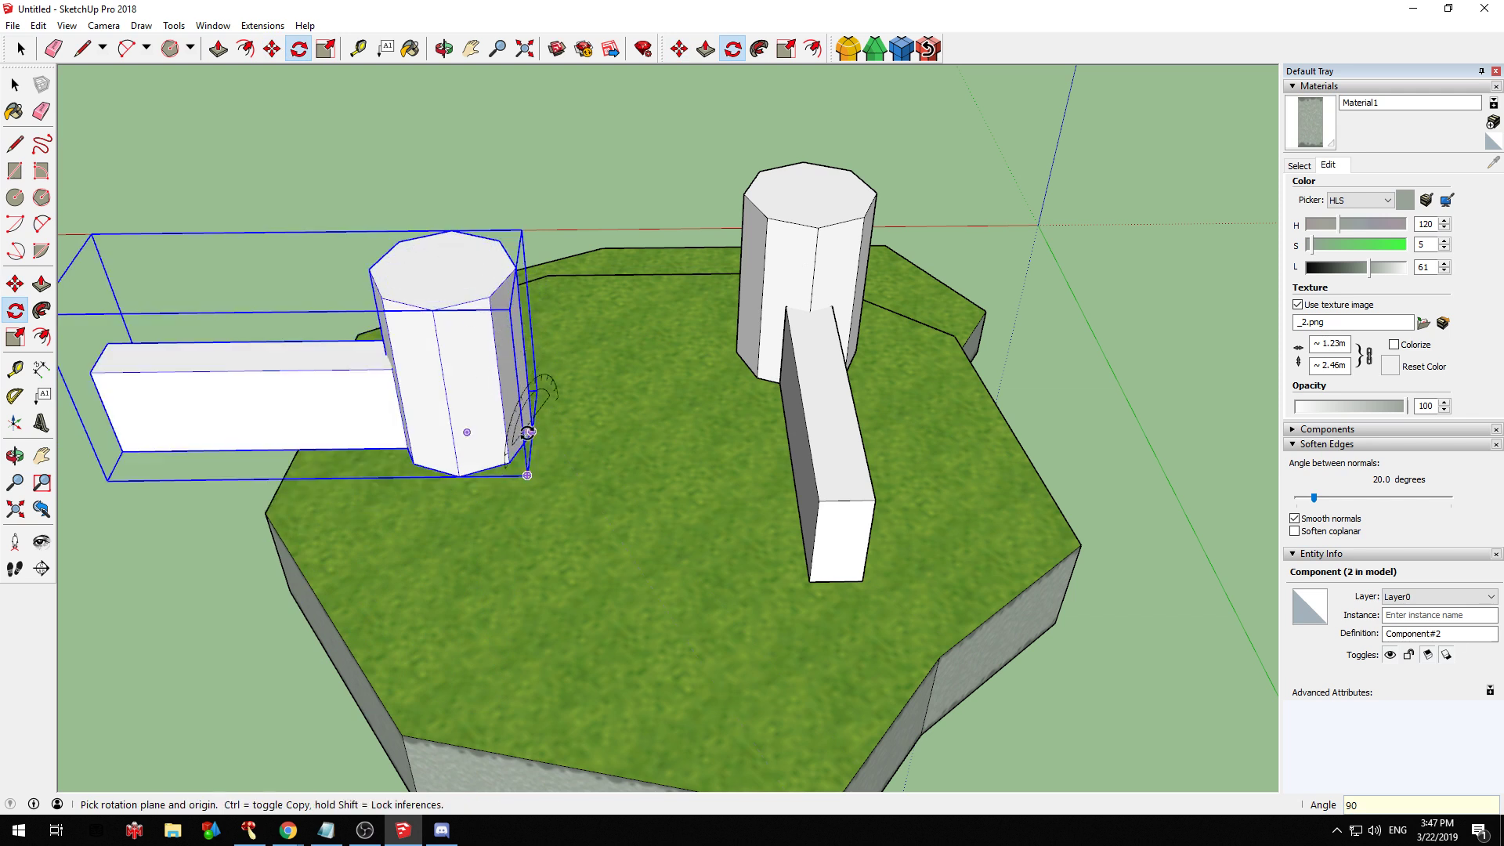
Move the rotated copy so its column joins the free end of the first wall, finishing with a shift of about 0.99 m
{"action": "key", "text": "m"}
{"action": "middle_click_drag", "start_coordinate": [560, 439], "coordinate": [44, 398]}
{"action": "middle_click_drag", "start_coordinate": [814, 290], "coordinate": [756, 353]}
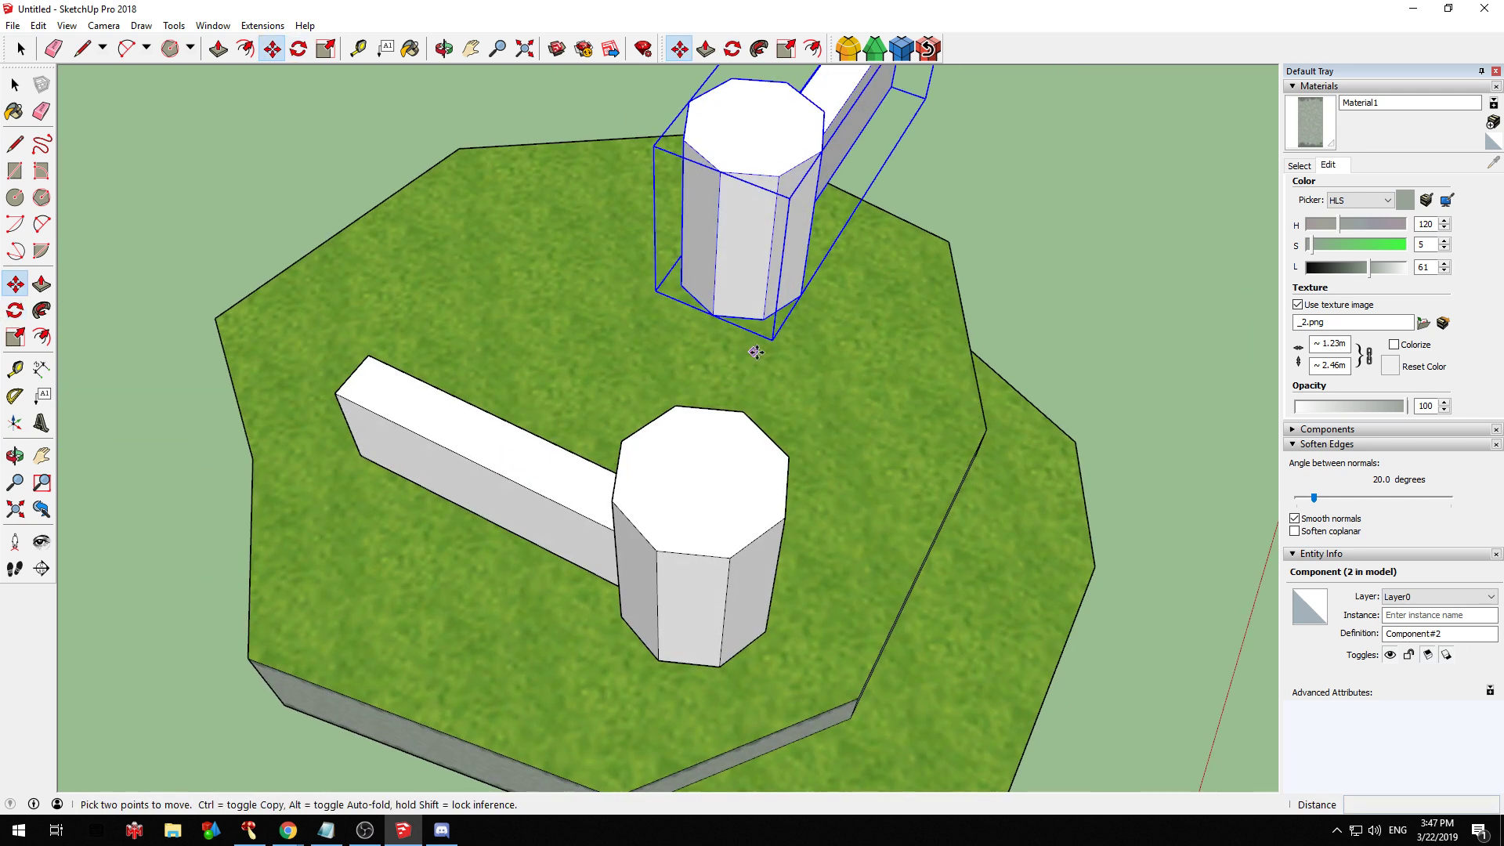
{"action": "left_click", "coordinate": [799, 295]}
{"action": "middle_click_drag", "start_coordinate": [439, 392], "coordinate": [771, 196]}
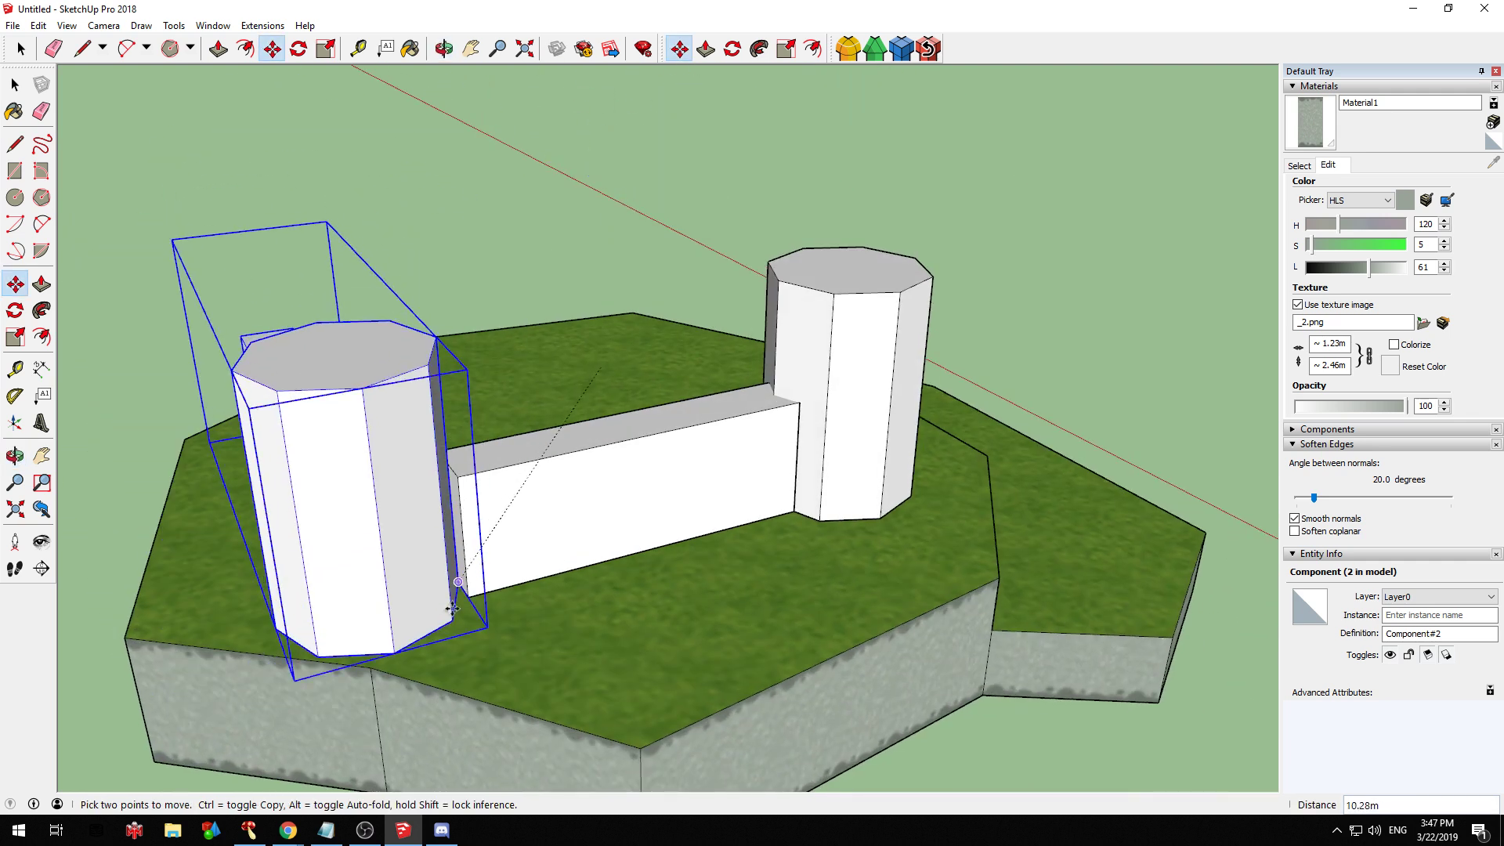
{"action": "left_click", "coordinate": [458, 581]}
{"action": "middle_click_drag", "start_coordinate": [459, 540], "coordinate": [368, 575]}
{"action": "left_click", "coordinate": [325, 337]}
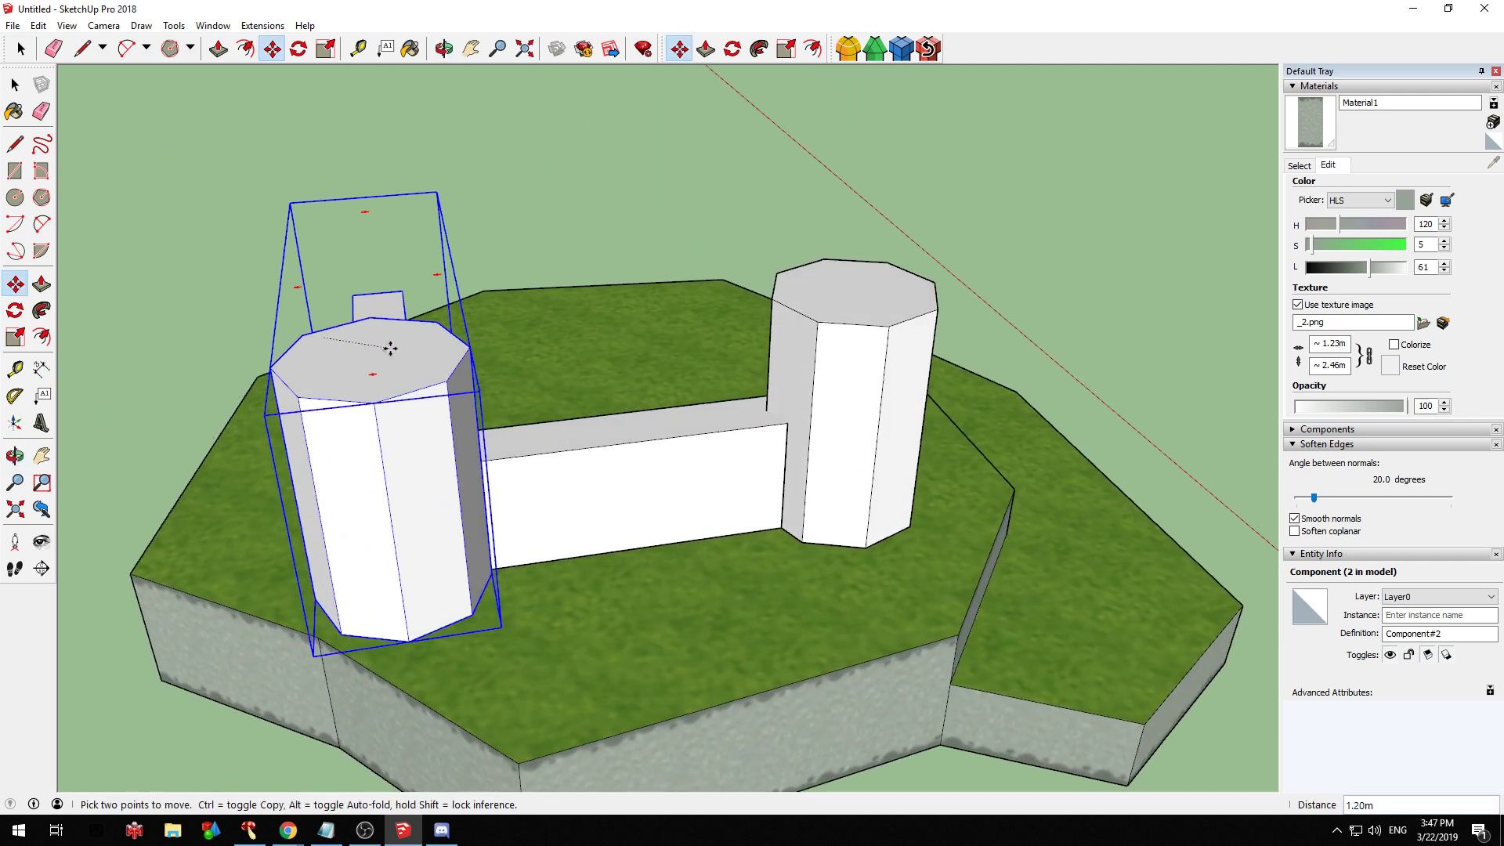
{"action": "left_click", "coordinate": [393, 325]}
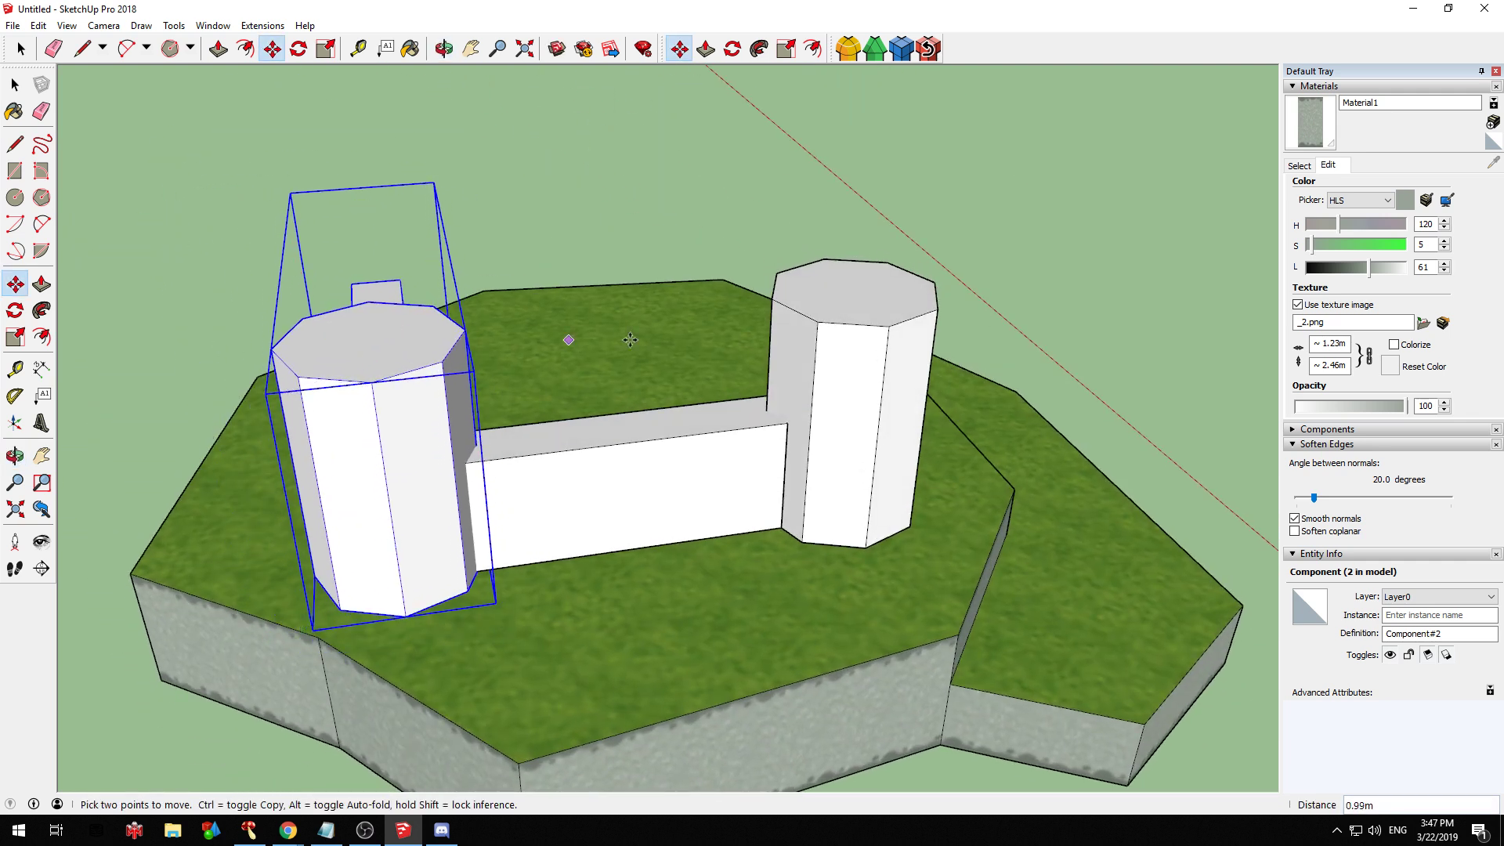
{"action": "middle_click_drag", "start_coordinate": [571, 336], "coordinate": [392, 279]}
Open the copied component for editing and offset its octagonal top face inward about 0.30 m
{"action": "key", "text": "space"}
{"action": "double_click", "coordinate": [575, 373]}
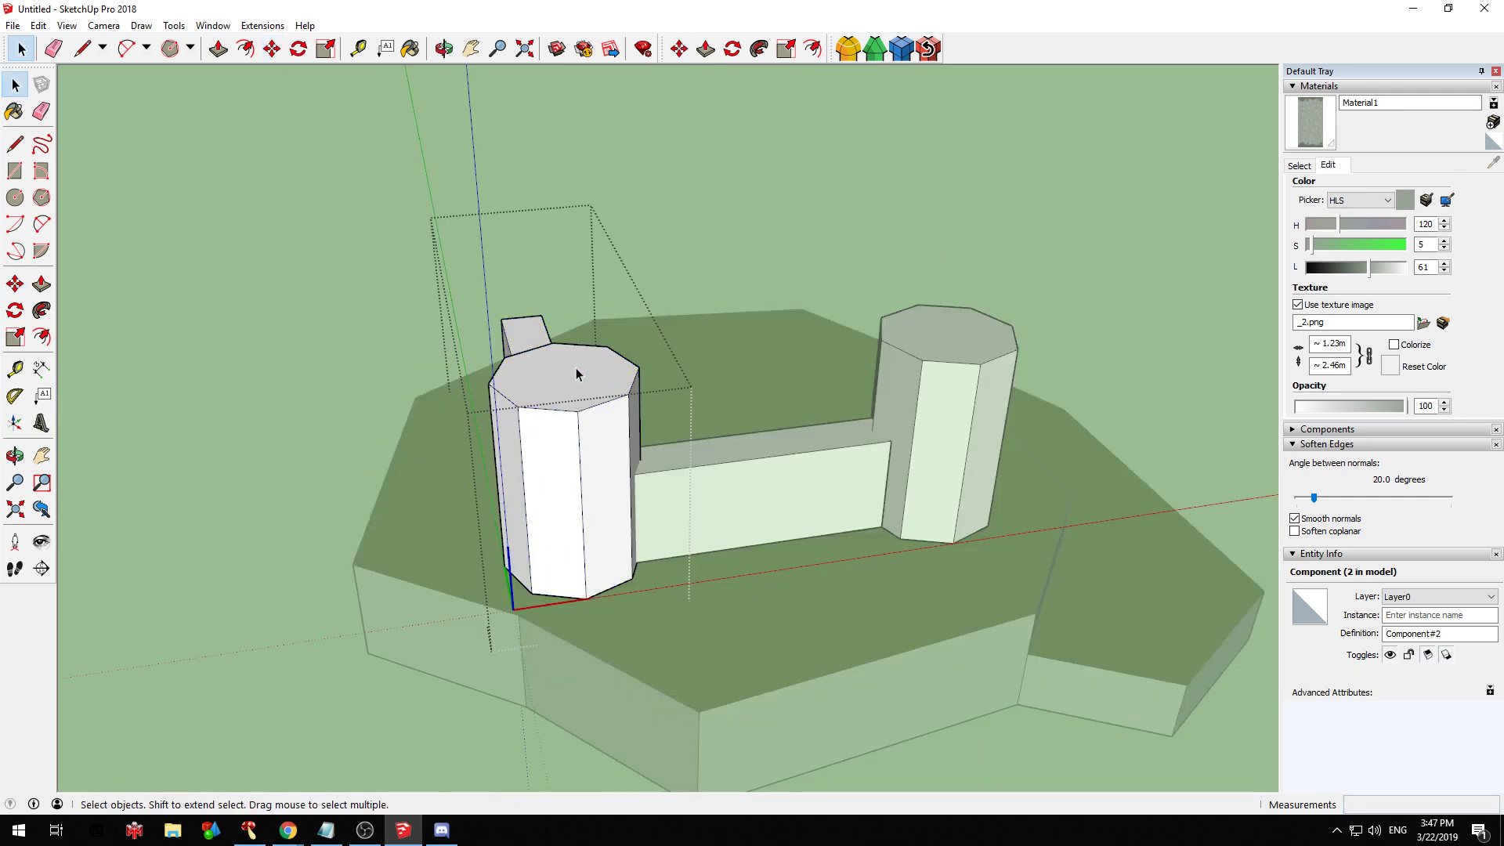
{"action": "left_click", "coordinate": [578, 370]}
{"action": "middle_click_drag", "start_coordinate": [578, 370], "coordinate": [828, 425]}
{"action": "scroll", "coordinate": [827, 426], "scroll_direction": "up", "scroll_amount": 2}
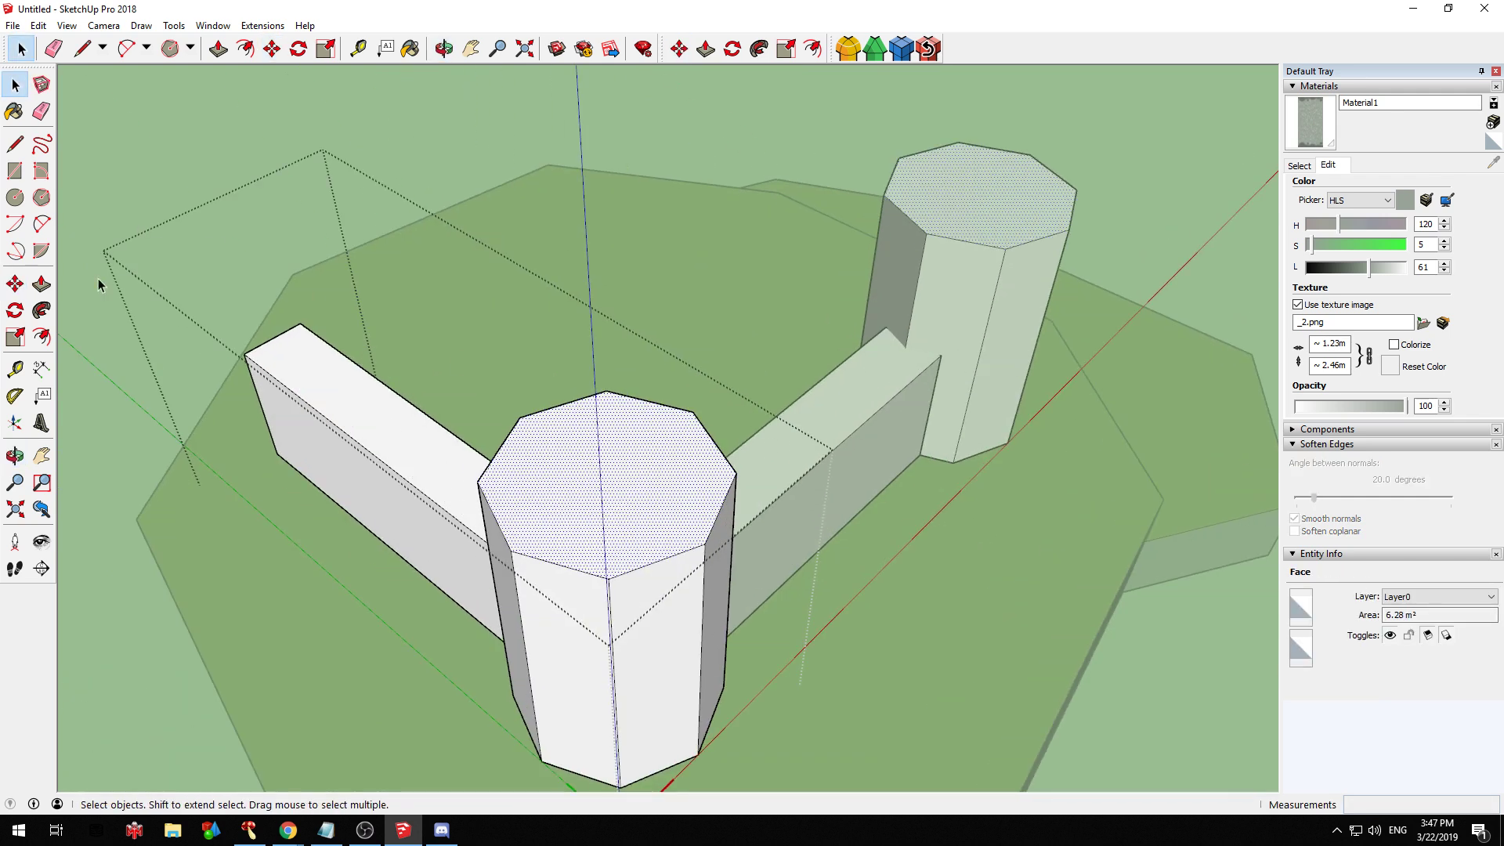
{"action": "left_click", "coordinate": [42, 337]}
{"action": "scroll", "coordinate": [477, 462], "scroll_direction": "up", "scroll_amount": 2}
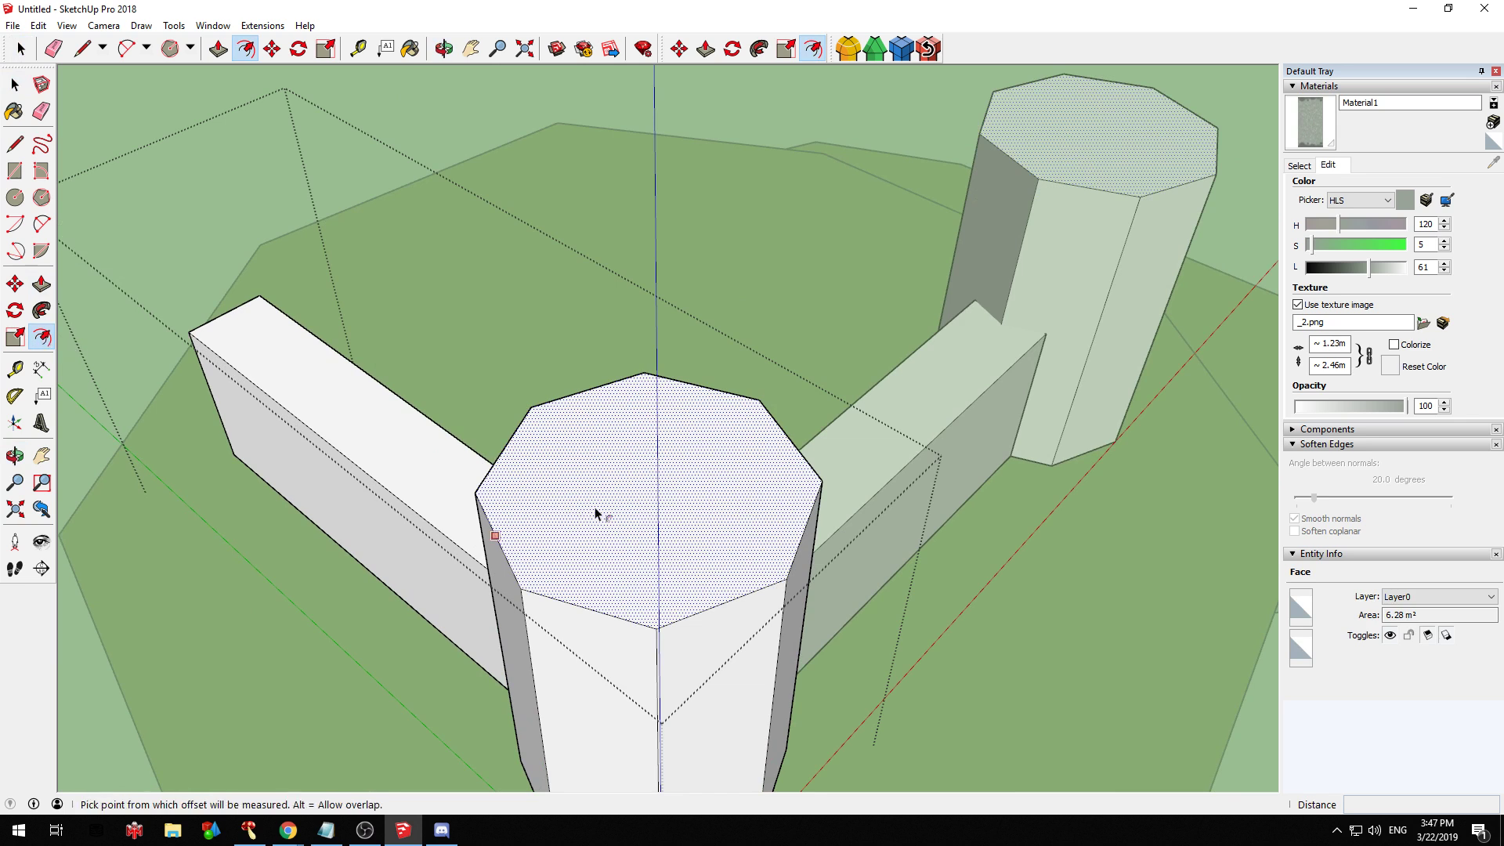
{"action": "left_click", "coordinate": [498, 541]}
{"action": "left_click", "coordinate": [518, 507]}
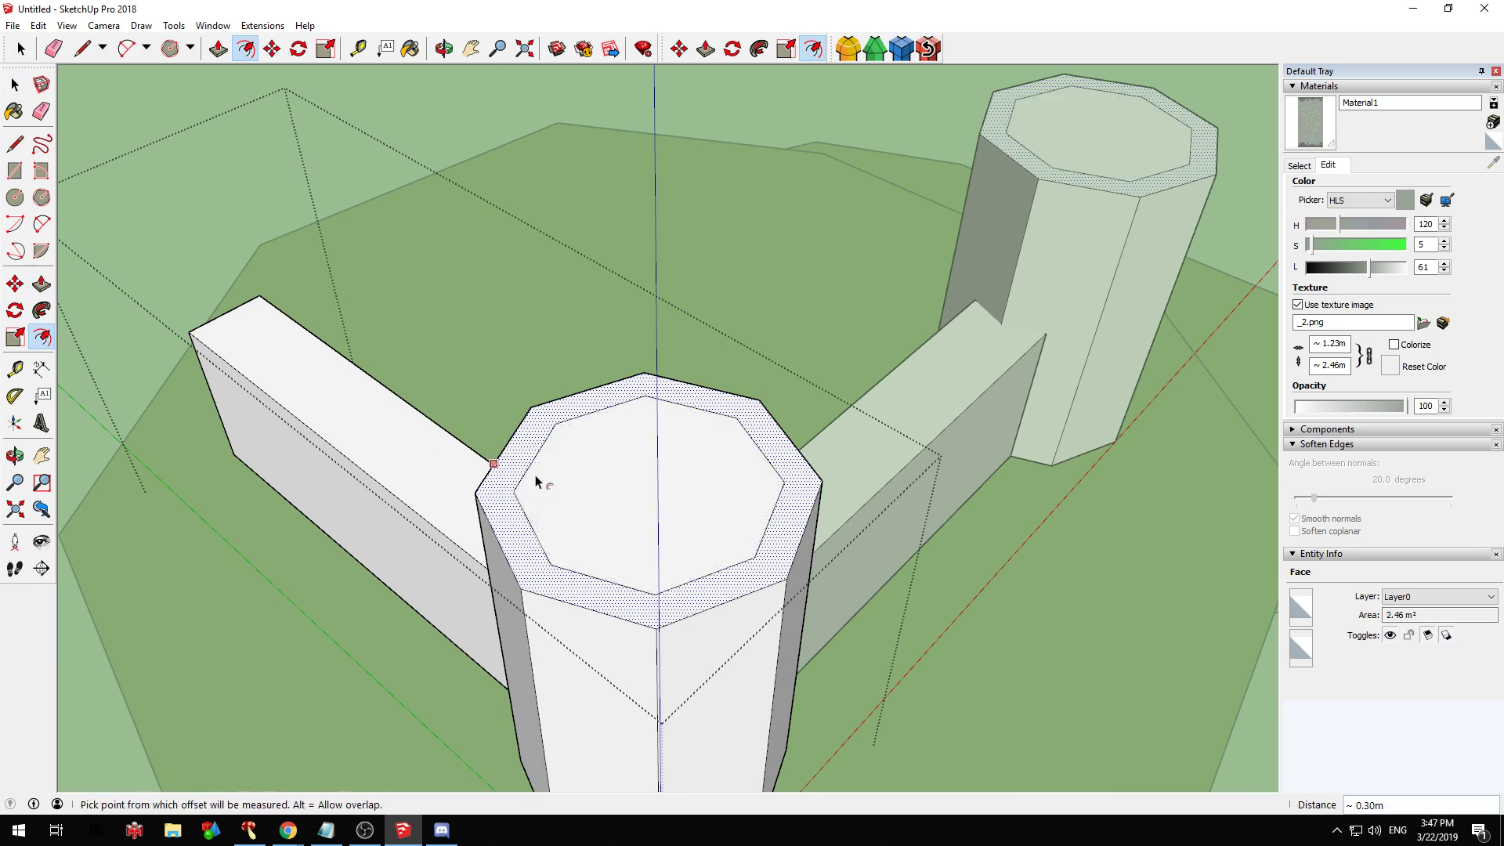
Push/Pull the ring around the column top up about 0.31 m as a raised rim and leave component editing
{"action": "key", "text": "p"}
{"action": "left_click_drag", "start_coordinate": [517, 471], "coordinate": [510, 437]}
{"action": "middle_click_drag", "start_coordinate": [510, 436], "coordinate": [142, 269]}
{"action": "scroll", "coordinate": [454, 374], "scroll_direction": "down", "scroll_amount": 5}
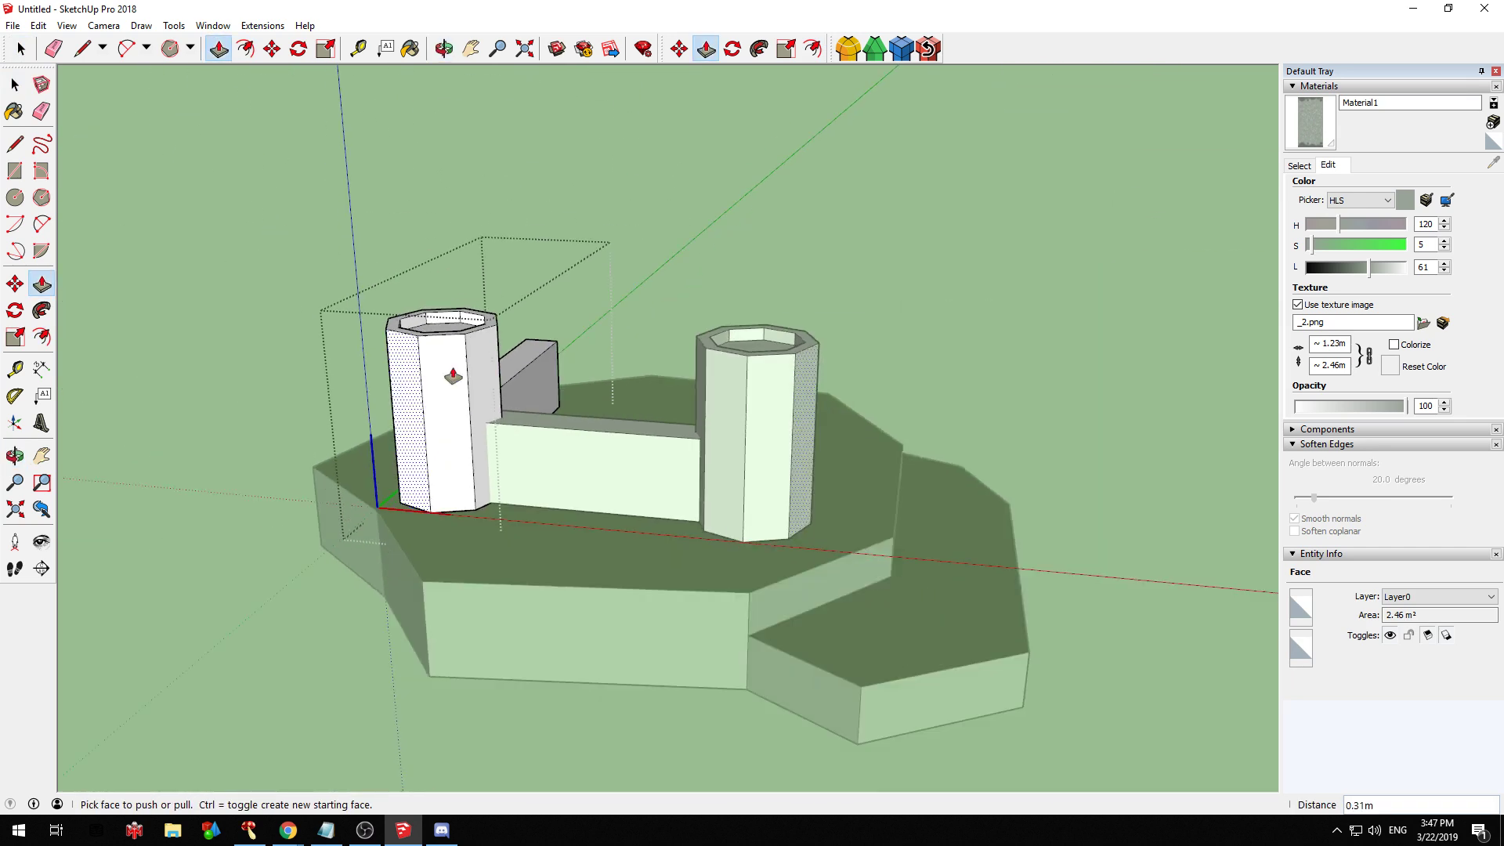
{"action": "scroll", "coordinate": [603, 274], "scroll_direction": "up", "scroll_amount": 3}
{"action": "key", "text": "space"}
{"action": "left_click", "coordinate": [692, 265]}
{"action": "scroll", "coordinate": [694, 271], "scroll_direction": "down", "scroll_amount": 3}
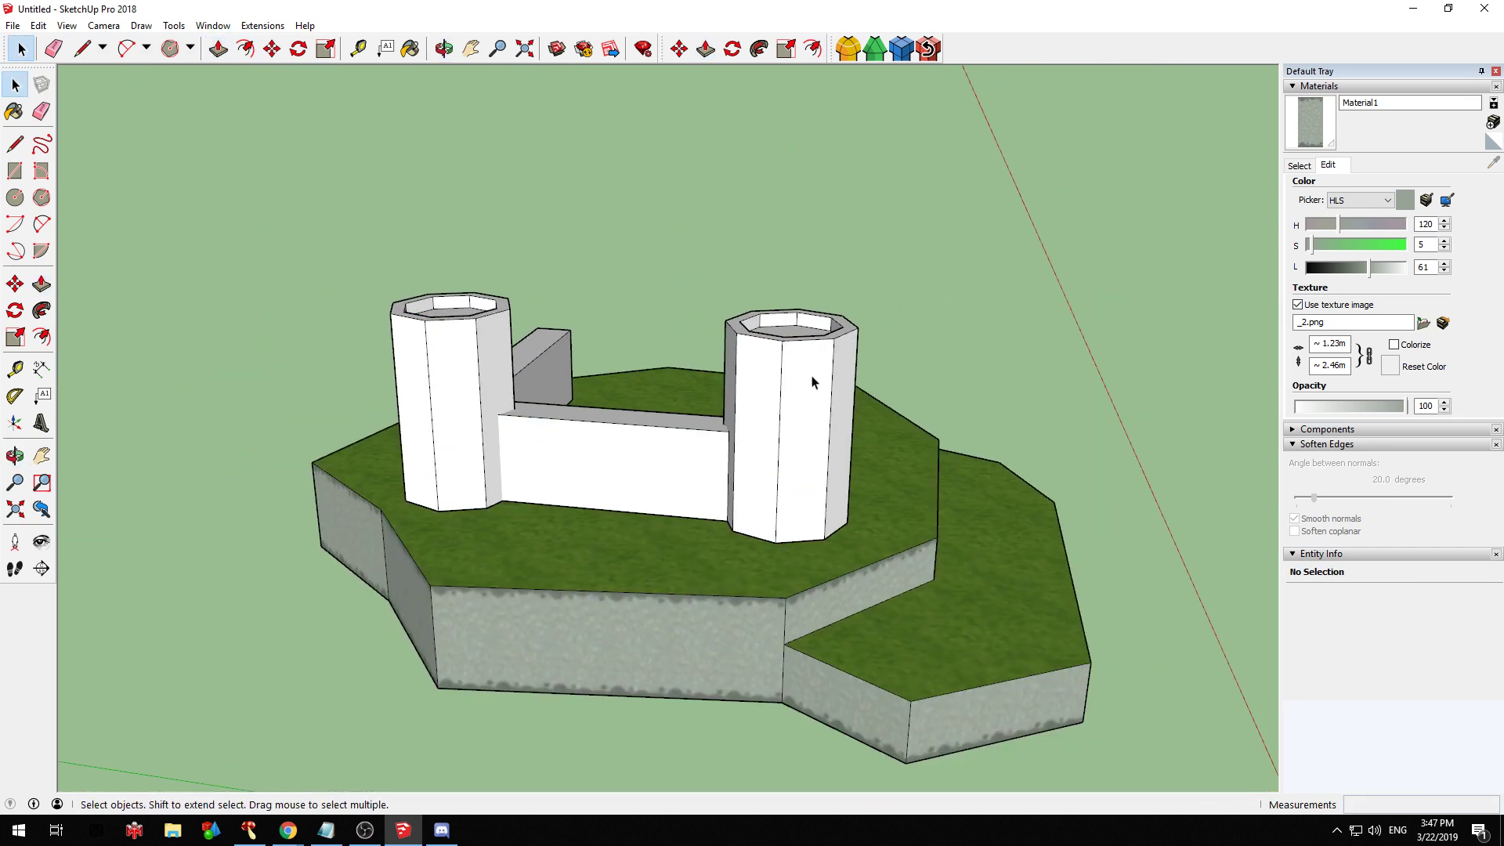
Select both column-and-wall components and paste a copy of the pair beside them
{"action": "left_click", "coordinate": [789, 378]}
{"action": "middle_click_drag", "start_coordinate": [789, 378], "coordinate": [564, 427]}
{"action": "left_click", "coordinate": [484, 311], "text": "shift"}
{"action": "middle_click_drag", "start_coordinate": [596, 360], "coordinate": [368, 415]}
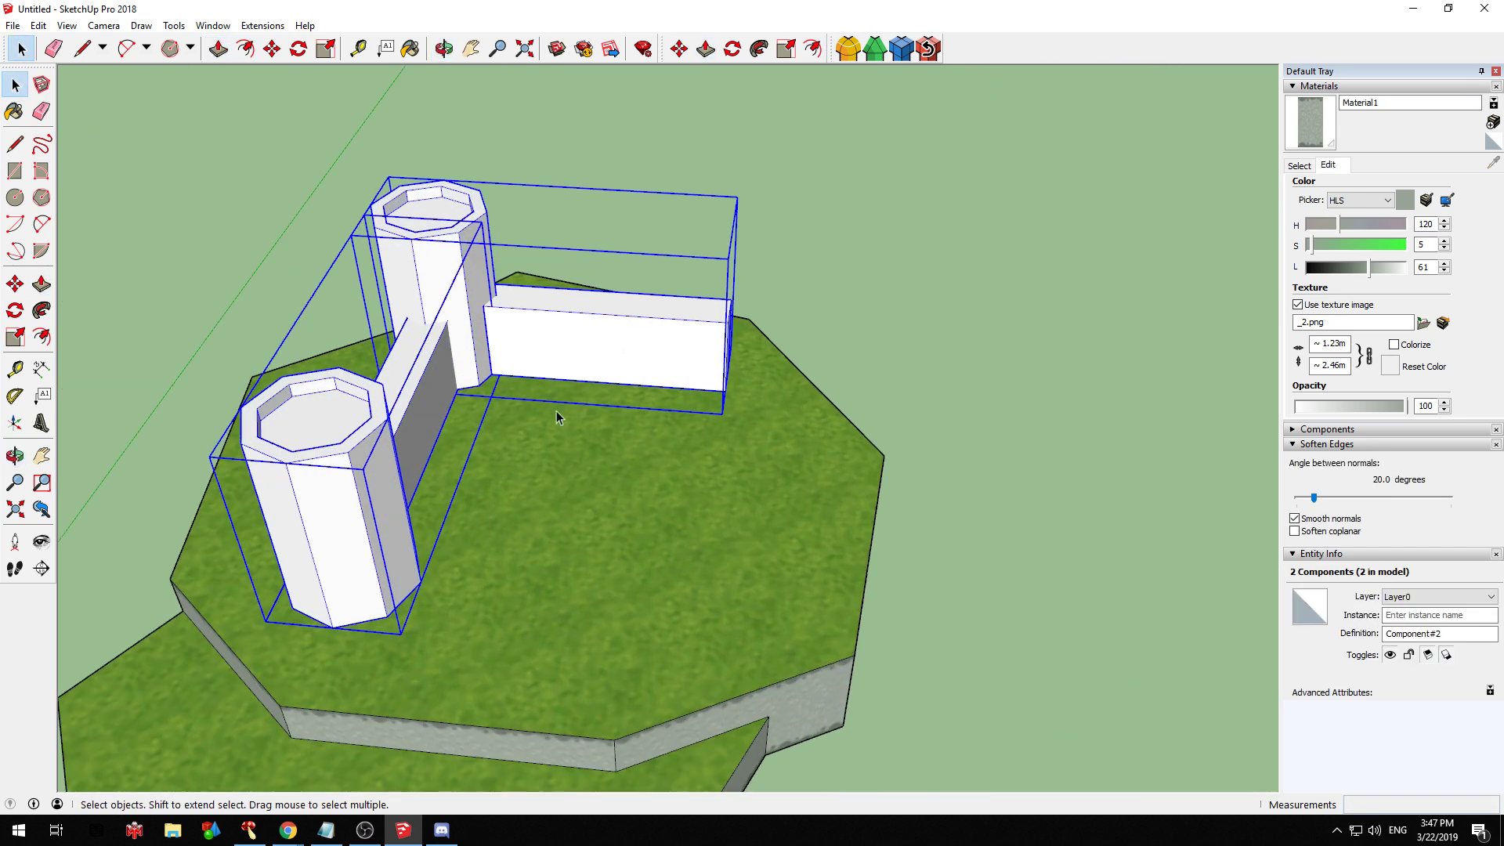
{"action": "scroll", "coordinate": [572, 447], "scroll_direction": "up", "scroll_amount": 1}
{"action": "key", "text": "ctrl+c"}
{"action": "key", "text": "ctrl+v"}
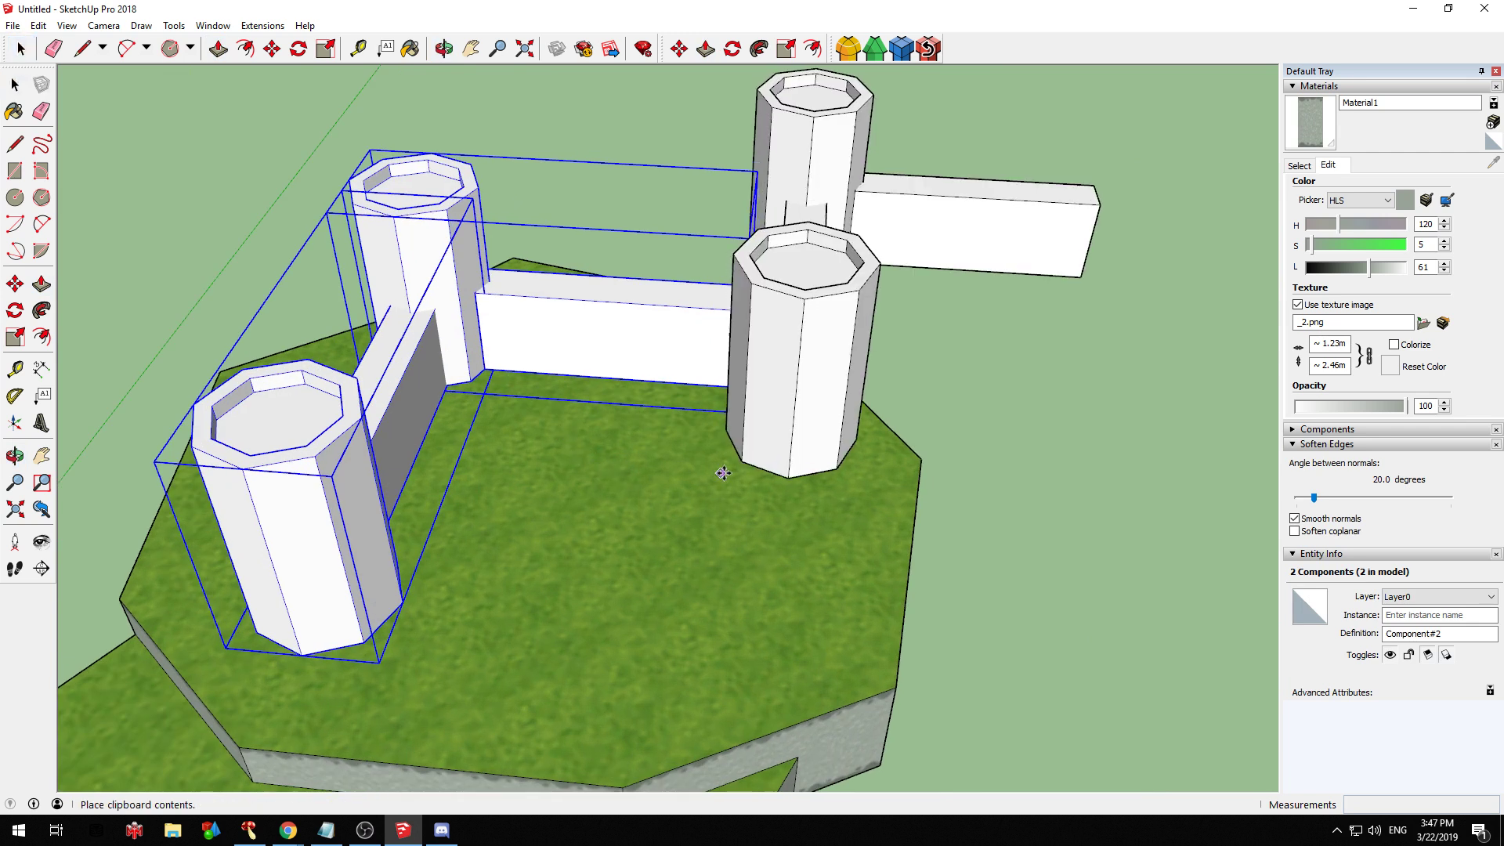
{"action": "left_click", "coordinate": [707, 542]}
Rotate the pasted pair of components 180 degrees
{"action": "scroll", "coordinate": [617, 508], "scroll_direction": "down", "scroll_amount": 3}
{"action": "key", "text": "q"}
{"action": "left_click", "coordinate": [609, 520]}
{"action": "left_click", "coordinate": [643, 521]}
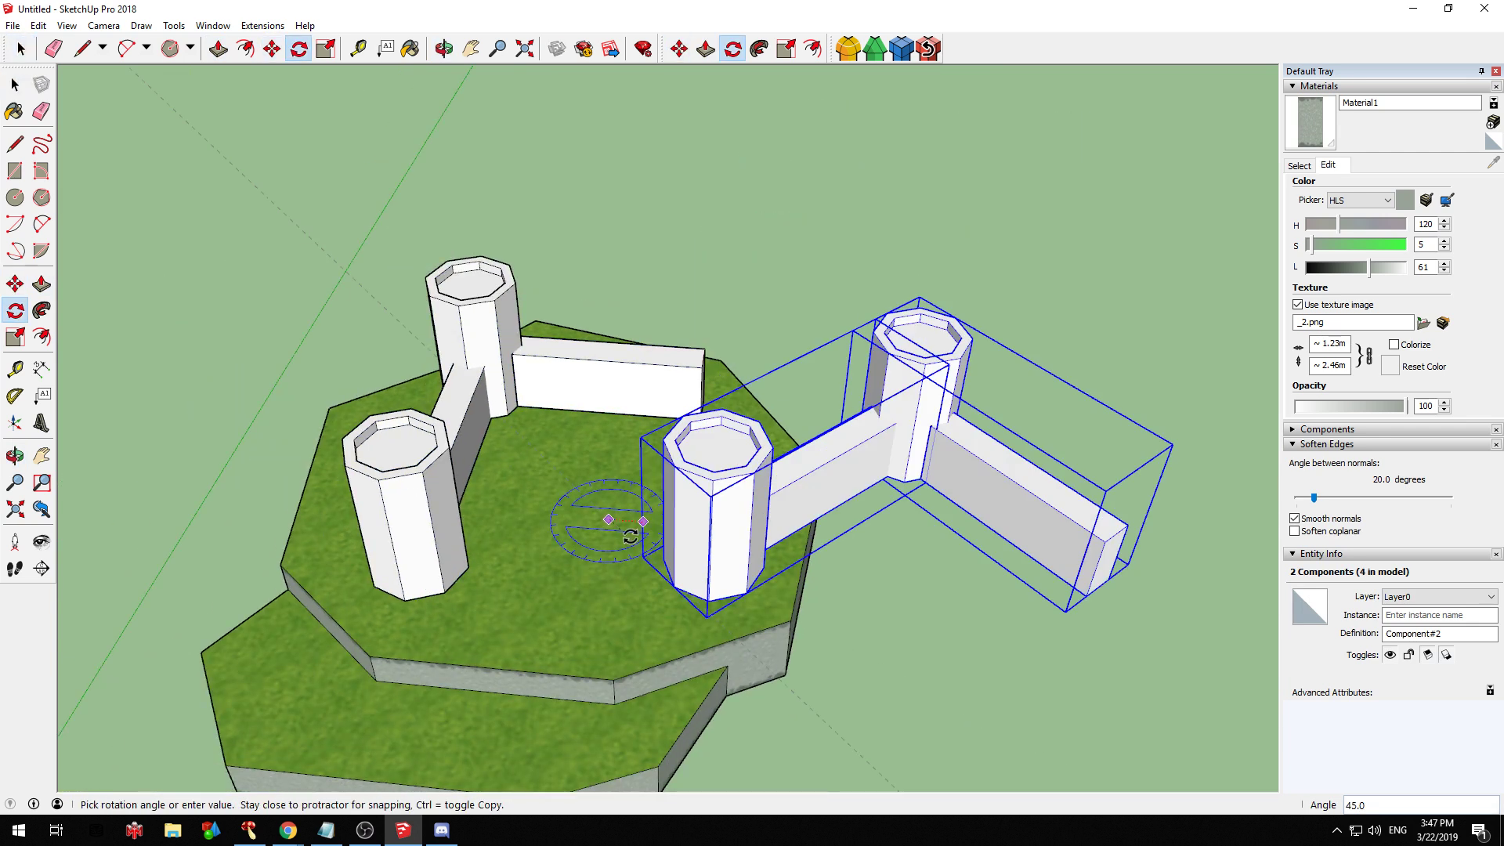
{"action": "type", "text": "180"}
{"action": "key", "text": "Return"}
Move the rotated pair against the free wall ends to close a four-tower square castle, and clear the selection
{"action": "middle_click_drag", "start_coordinate": [615, 521], "coordinate": [188, 448]}
{"action": "scroll", "coordinate": [674, 423], "scroll_direction": "up", "scroll_amount": 2}
{"action": "middle_click_drag", "start_coordinate": [690, 425], "coordinate": [752, 427]}
{"action": "key", "text": "m"}
{"action": "left_click", "coordinate": [674, 420]}
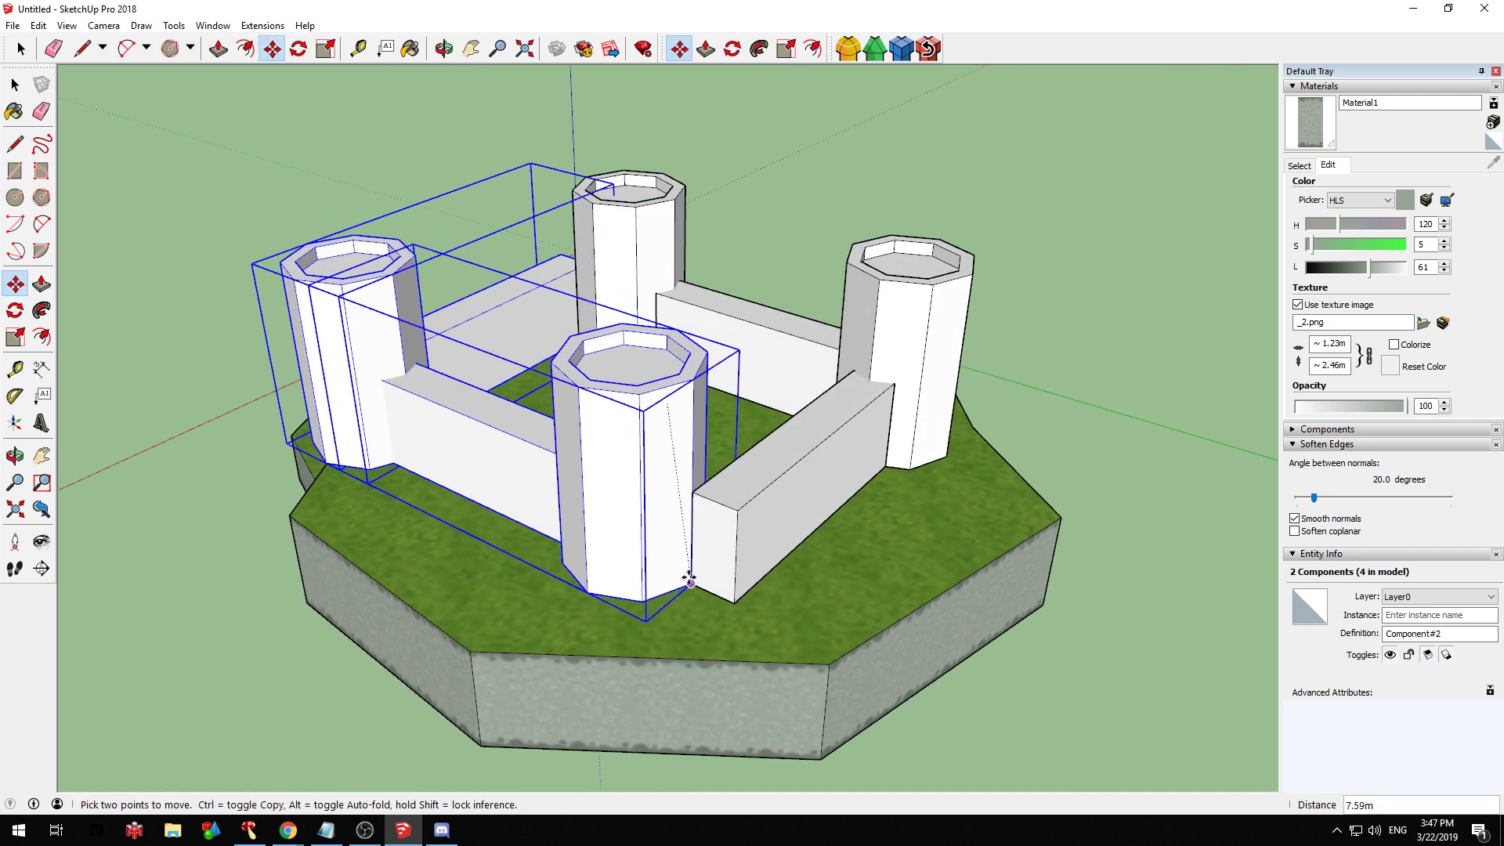
{"action": "left_click", "coordinate": [690, 581]}
{"action": "middle_click_drag", "start_coordinate": [693, 583], "coordinate": [816, 446]}
{"action": "left_click", "coordinate": [816, 447]}
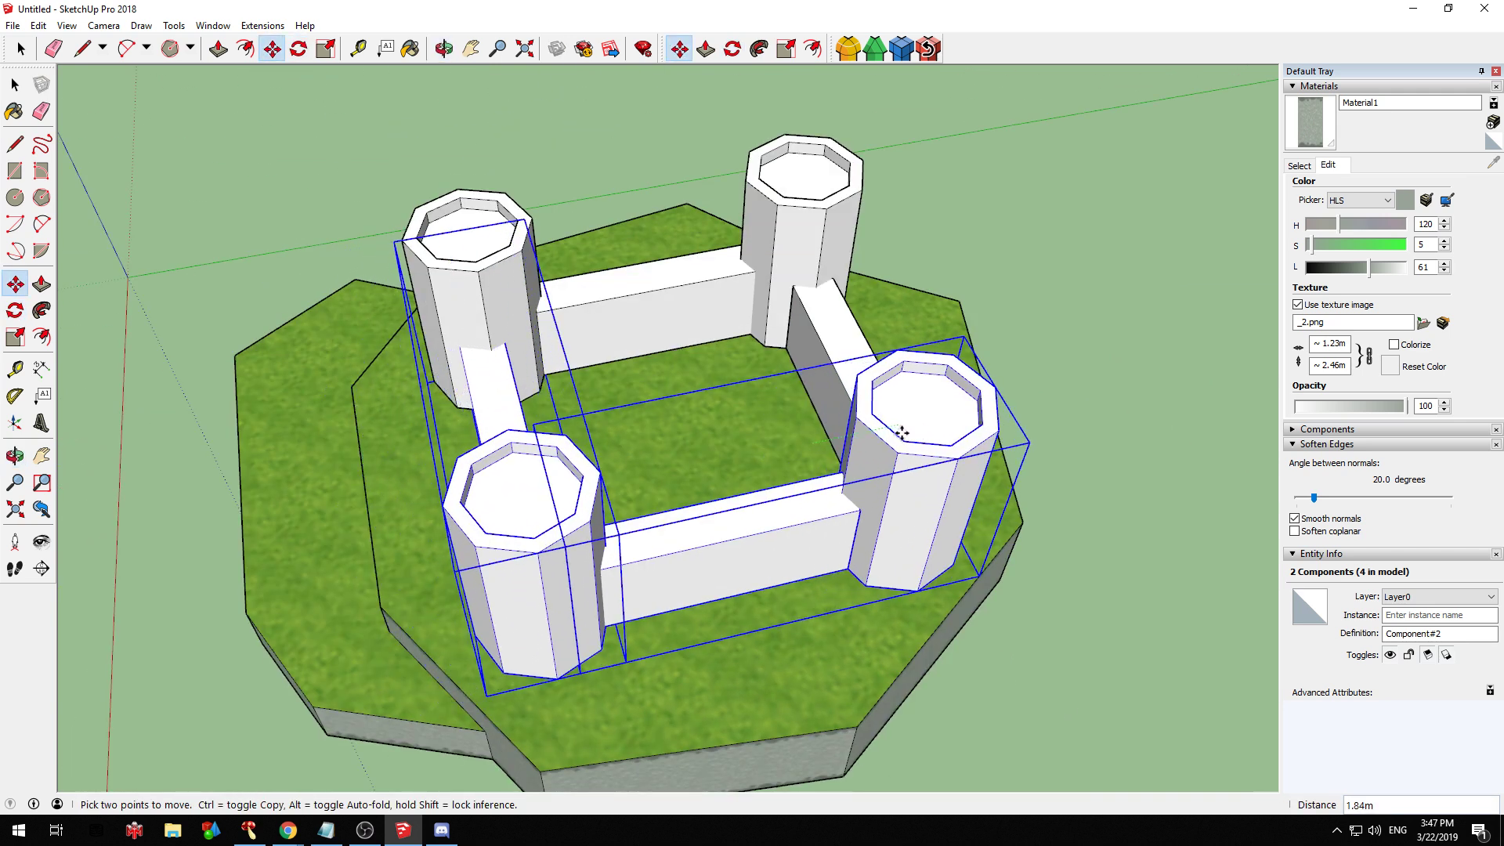
{"action": "middle_click_drag", "start_coordinate": [391, 367], "coordinate": [932, 274]}
{"action": "scroll", "coordinate": [979, 282], "scroll_direction": "down", "scroll_amount": 4}
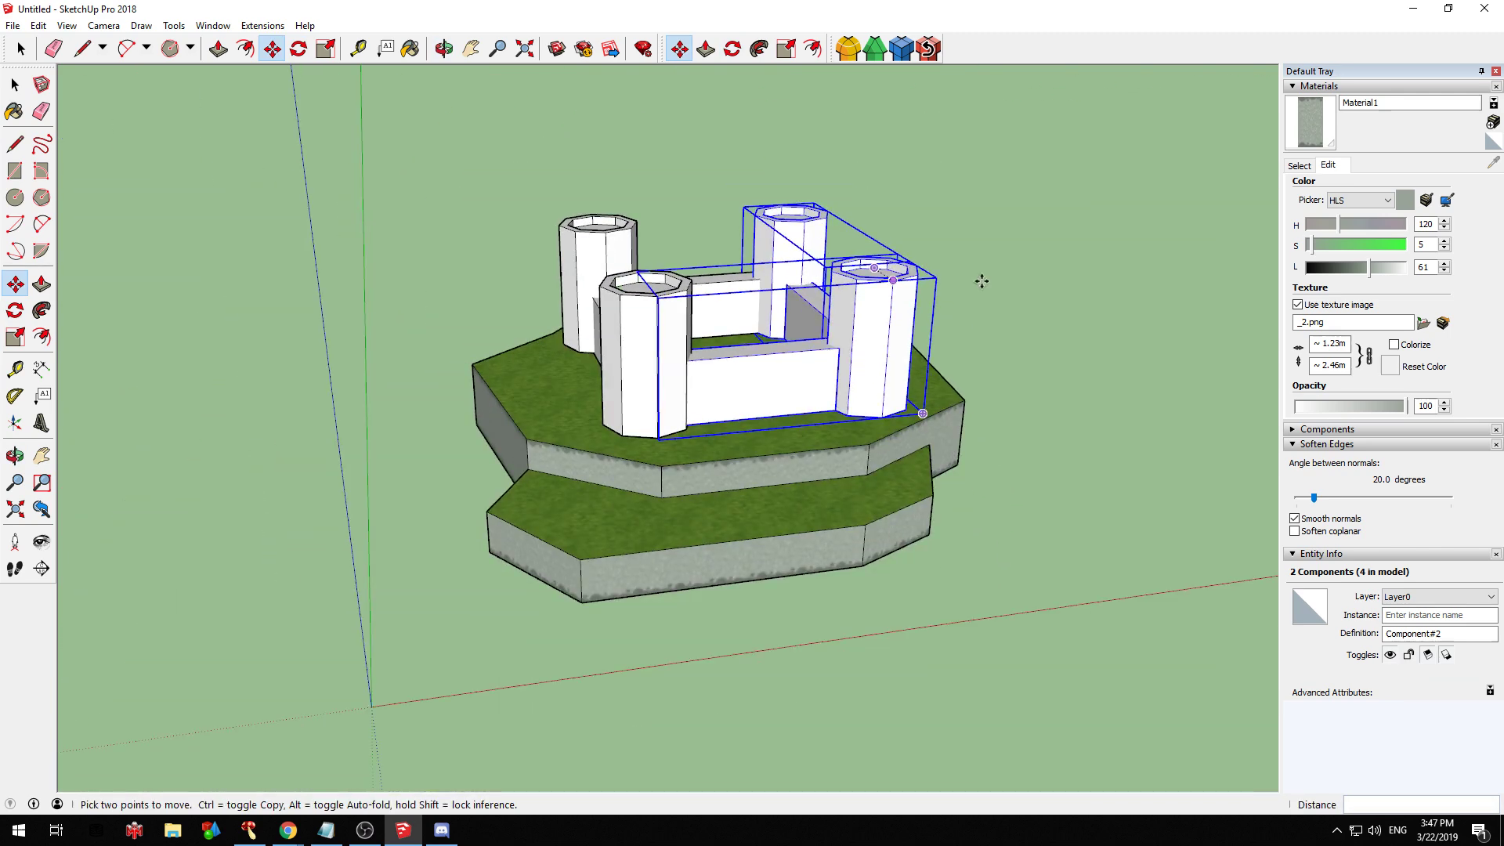
{"action": "key", "text": "space"}
{"action": "left_click", "coordinate": [1034, 268]}
Open a castle tower component for editing and select all of its connected geometry
{"action": "scroll", "coordinate": [932, 325], "scroll_direction": "up", "scroll_amount": 4}
{"action": "middle_click_drag", "start_coordinate": [705, 404], "coordinate": [661, 430]}
{"action": "left_click", "coordinate": [666, 433]}
{"action": "middle_click_drag", "start_coordinate": [472, 375], "coordinate": [655, 403]}
{"action": "middle_click_drag", "start_coordinate": [485, 338], "coordinate": [669, 340]}
{"action": "double_click", "coordinate": [372, 317]}
{"action": "left_click", "coordinate": [653, 344]}
{"action": "triple_click", "coordinate": [660, 342]}
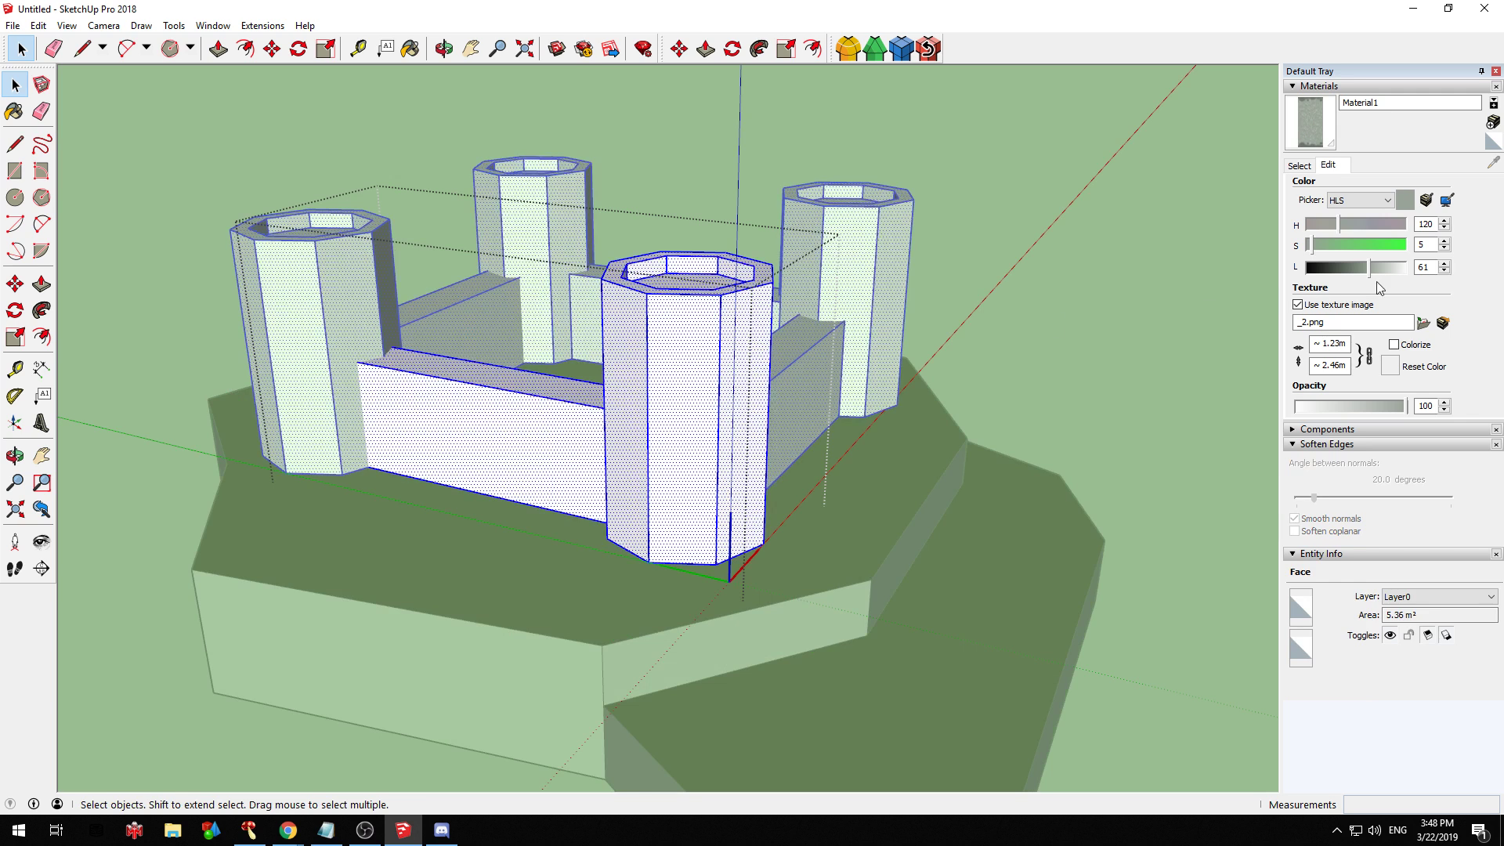
Create a new material textured with the tan stone-brick image 087732C077B363B5BD3010E30B9D4113.png from the bricks folder of sorted textures
{"action": "left_click", "coordinate": [1493, 123]}
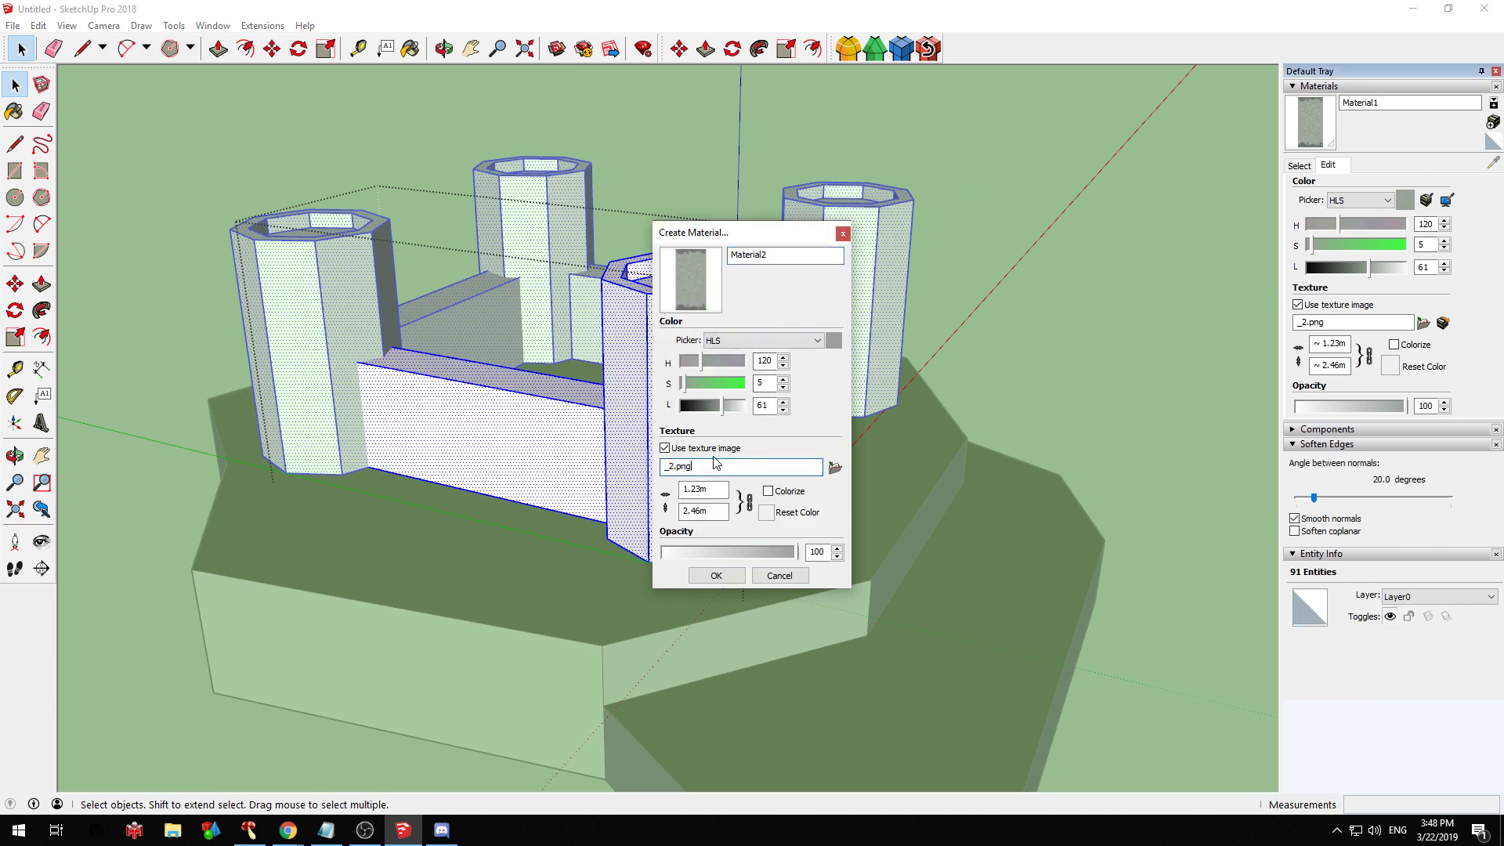
{"action": "left_click", "coordinate": [666, 448]}
{"action": "left_click", "coordinate": [815, 448]}
{"action": "left_click", "coordinate": [669, 449]}
{"action": "left_click", "coordinate": [669, 448]}
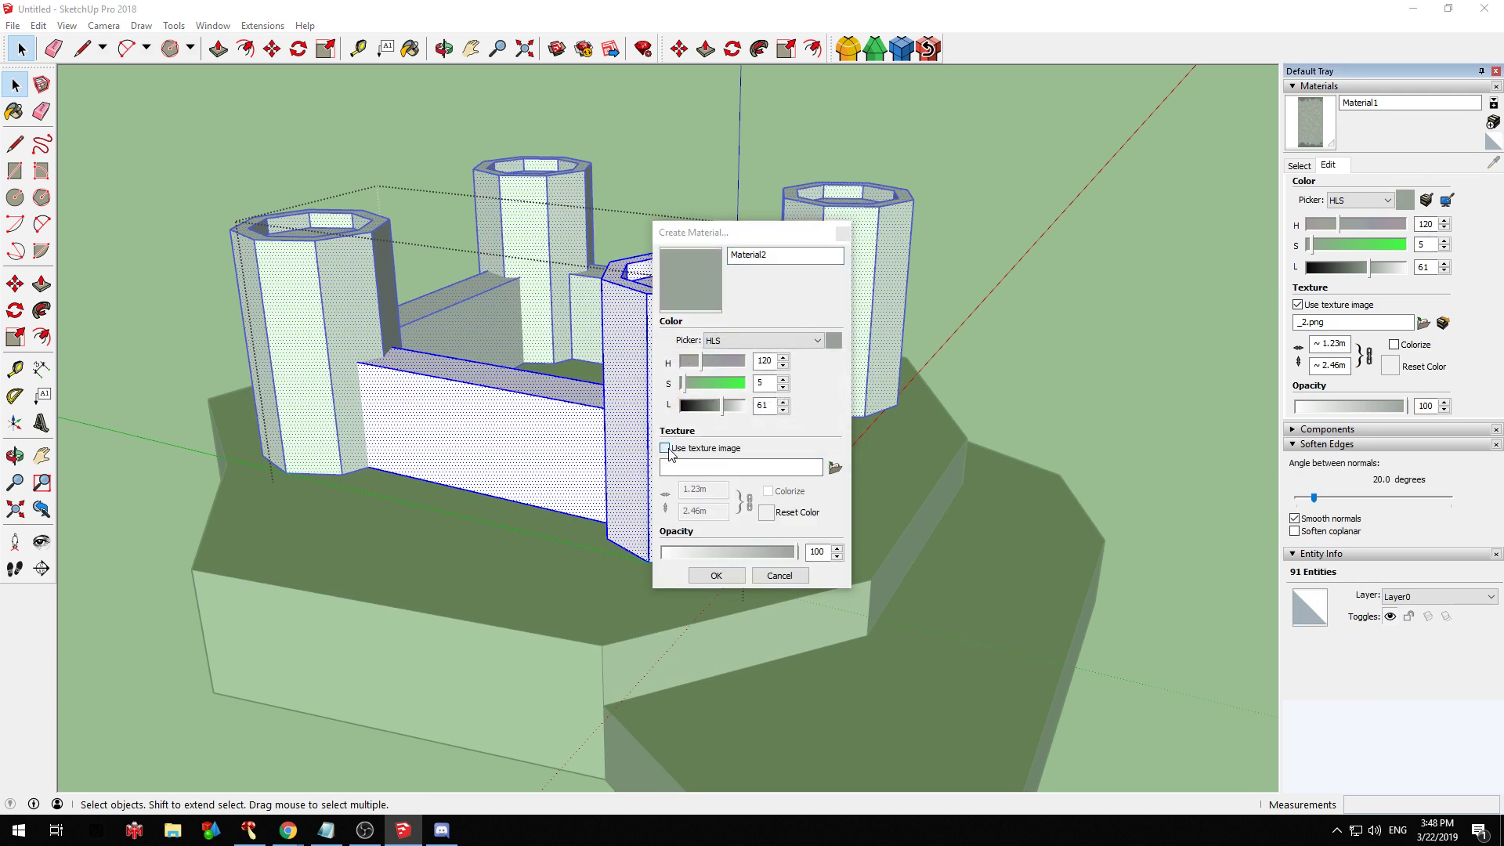
{"action": "left_click", "coordinate": [744, 245]}
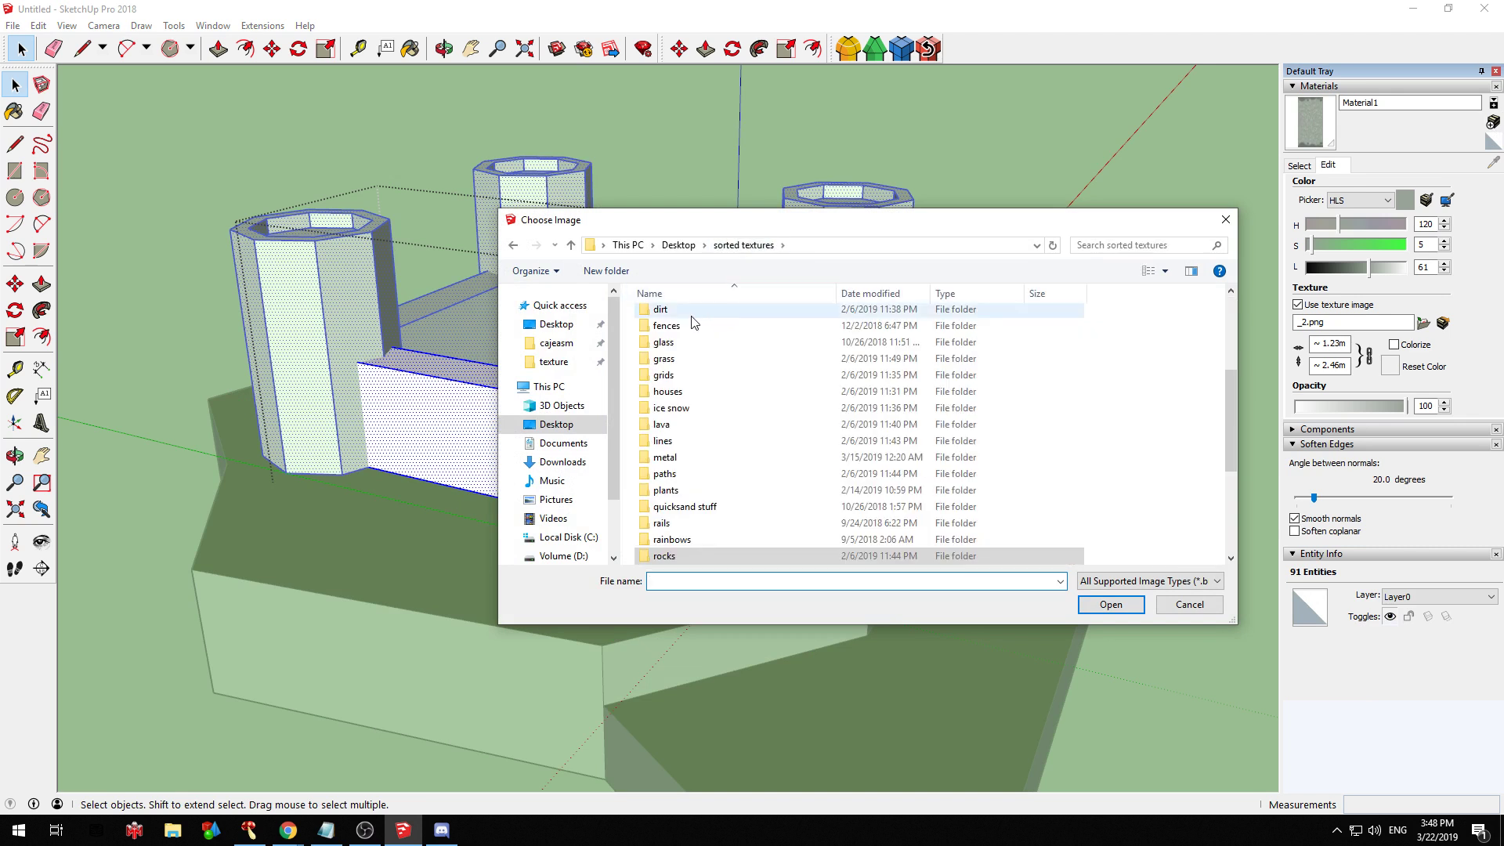
{"action": "scroll", "coordinate": [692, 322], "scroll_direction": "up", "scroll_amount": 3}
{"action": "double_click", "coordinate": [681, 350]}
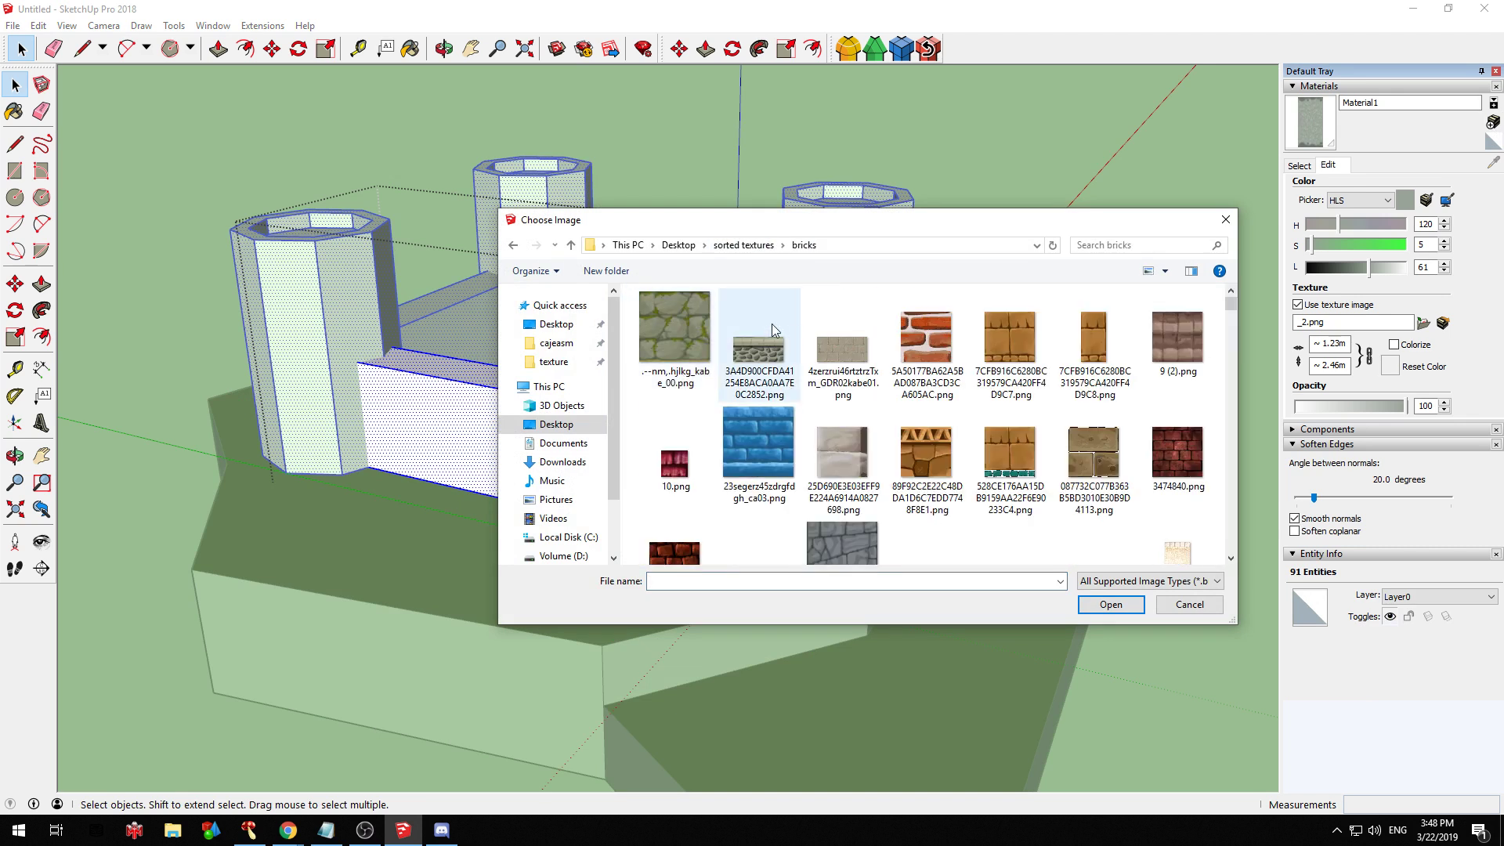
{"action": "double_click", "coordinate": [1104, 459]}
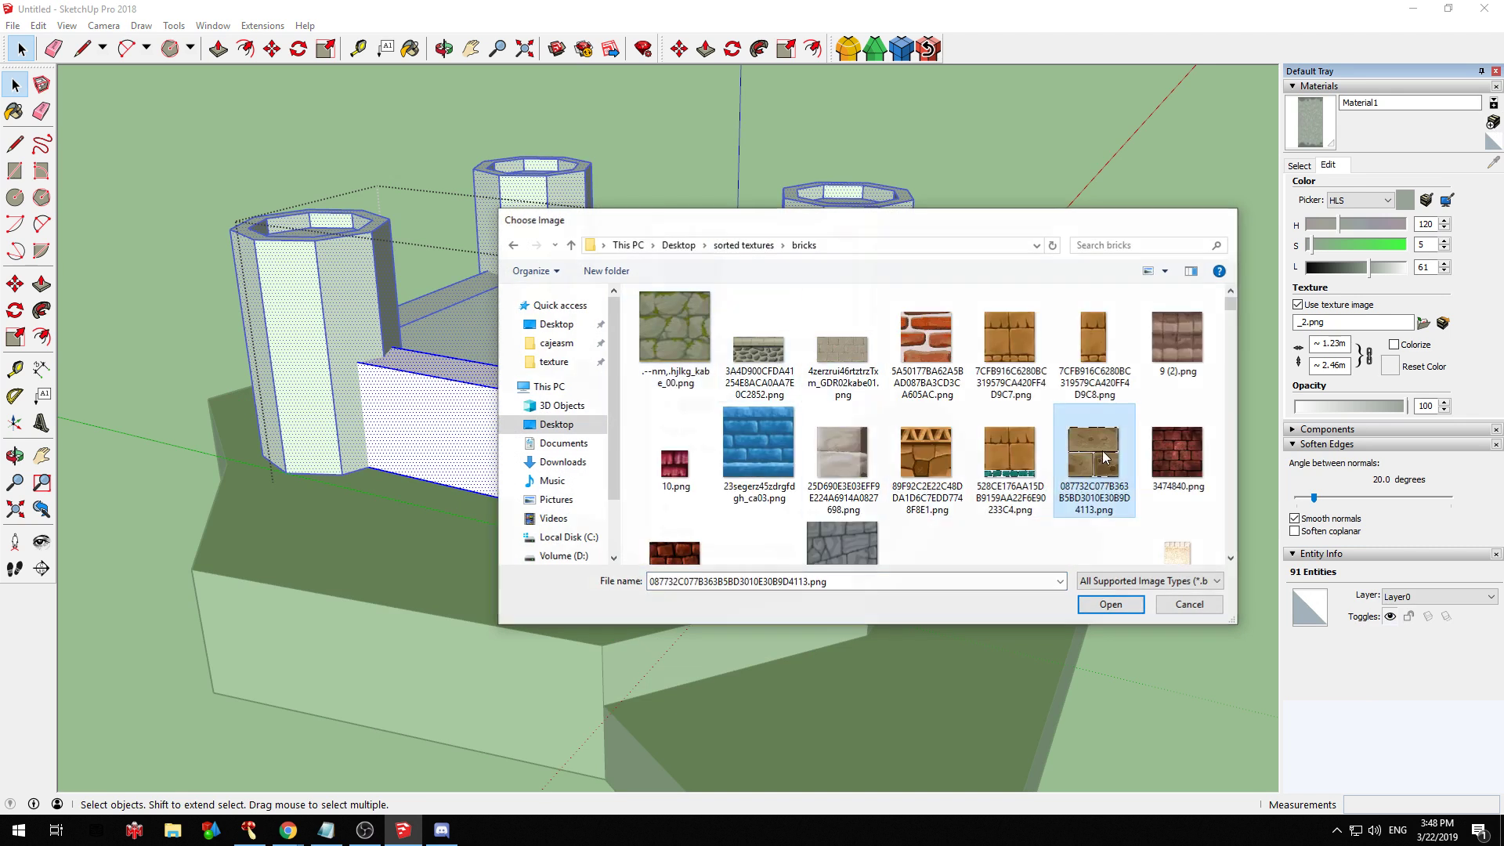
{"action": "left_click", "coordinate": [709, 579]}
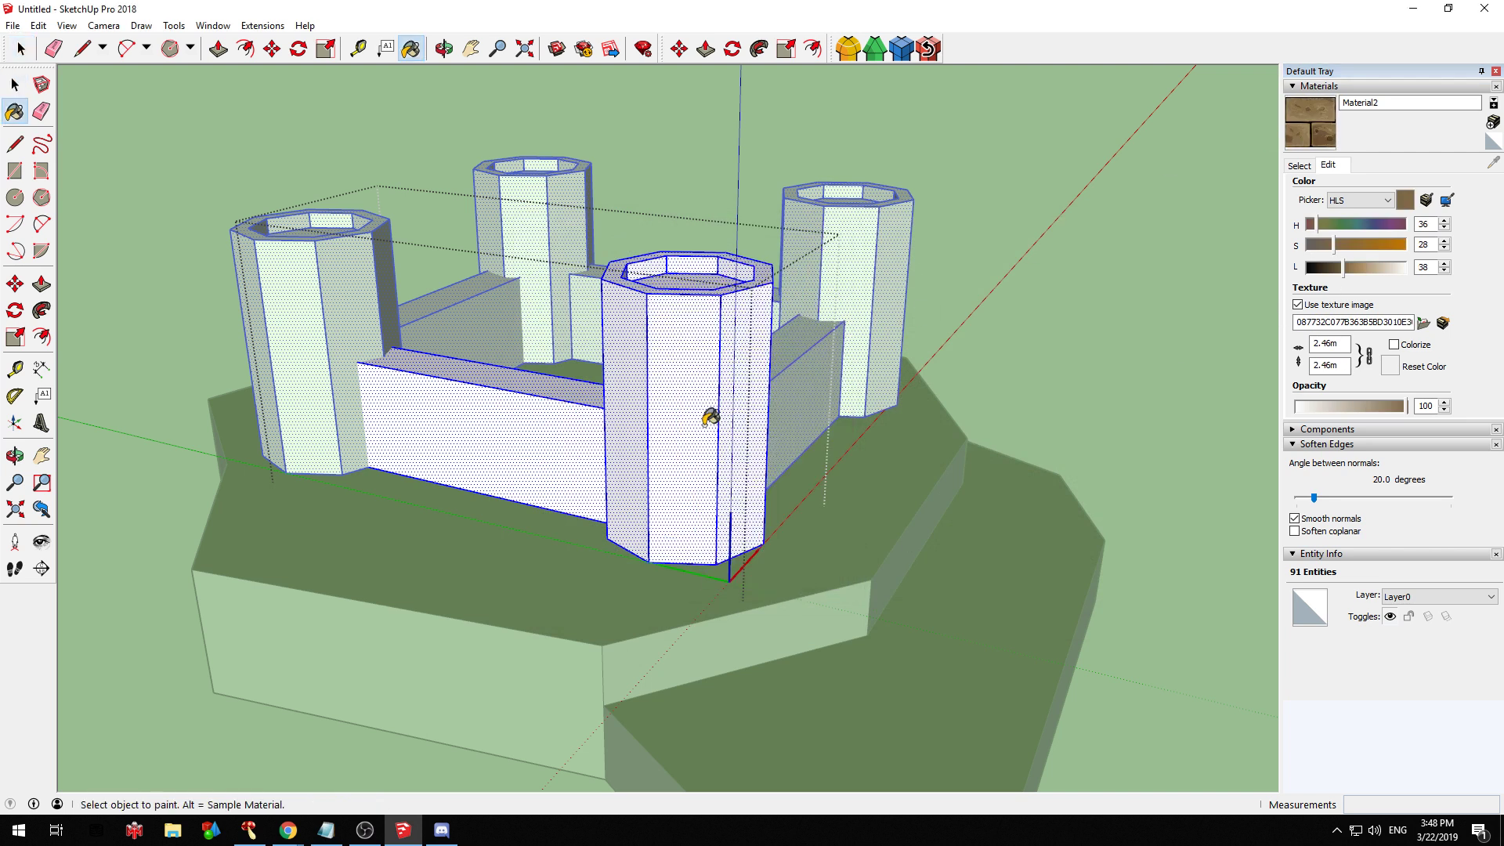
Paint all the selected tower and wall geometry with the new stone-brick material
{"action": "left_click", "coordinate": [710, 417]}
{"action": "middle_click_drag", "start_coordinate": [710, 417], "coordinate": [899, 290]}
{"action": "key", "text": "space"}
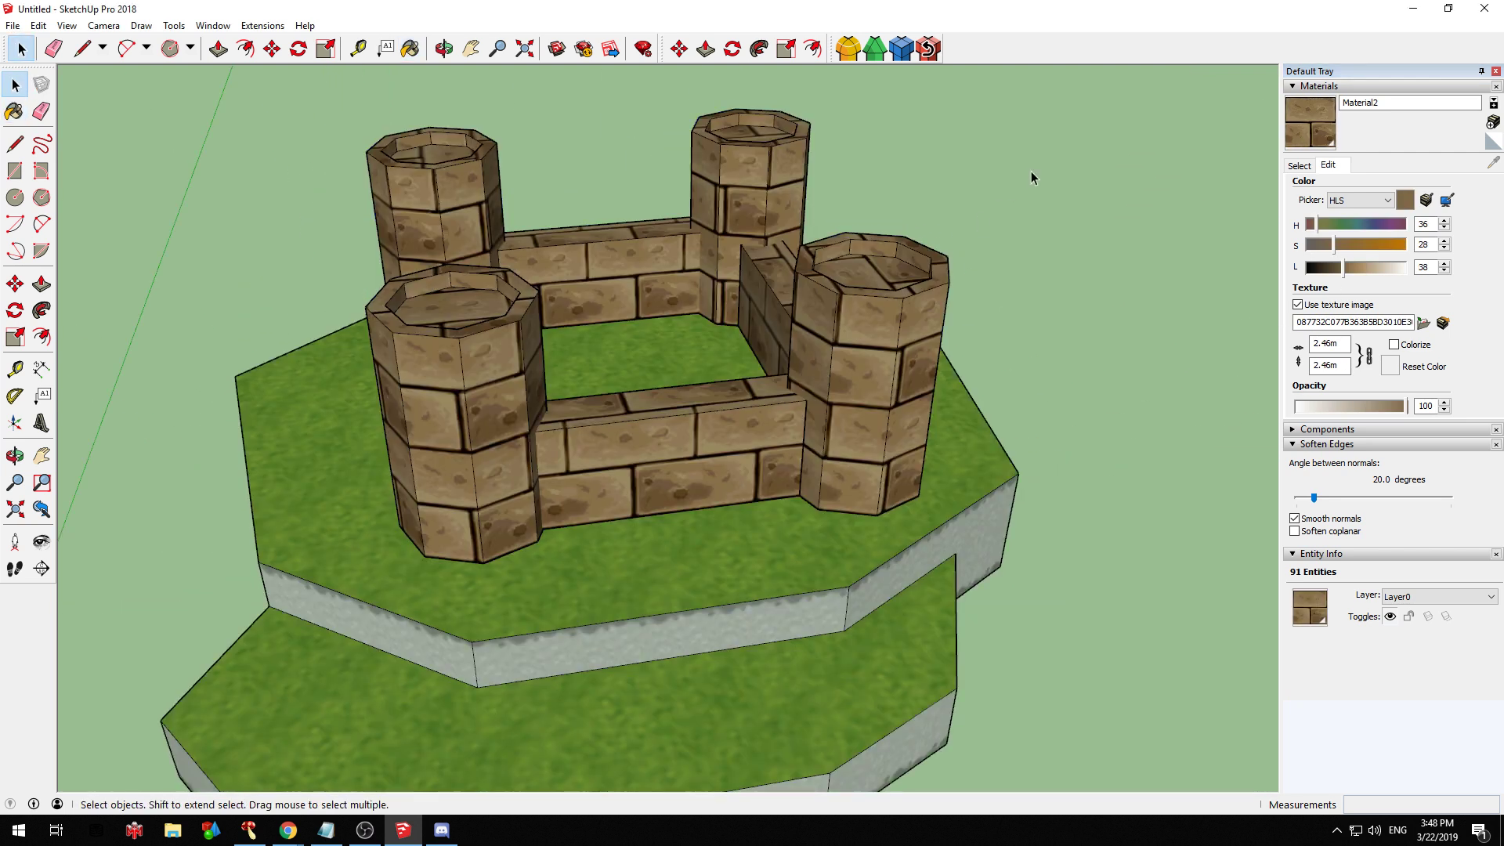
Open the front tower-and-wall component for editing and draw a triangle of lines on the wall's outer face
{"action": "middle_click_drag", "start_coordinate": [933, 313], "coordinate": [732, 290]}
{"action": "scroll", "coordinate": [627, 356], "scroll_direction": "up", "scroll_amount": 4}
{"action": "left_click", "coordinate": [614, 361]}
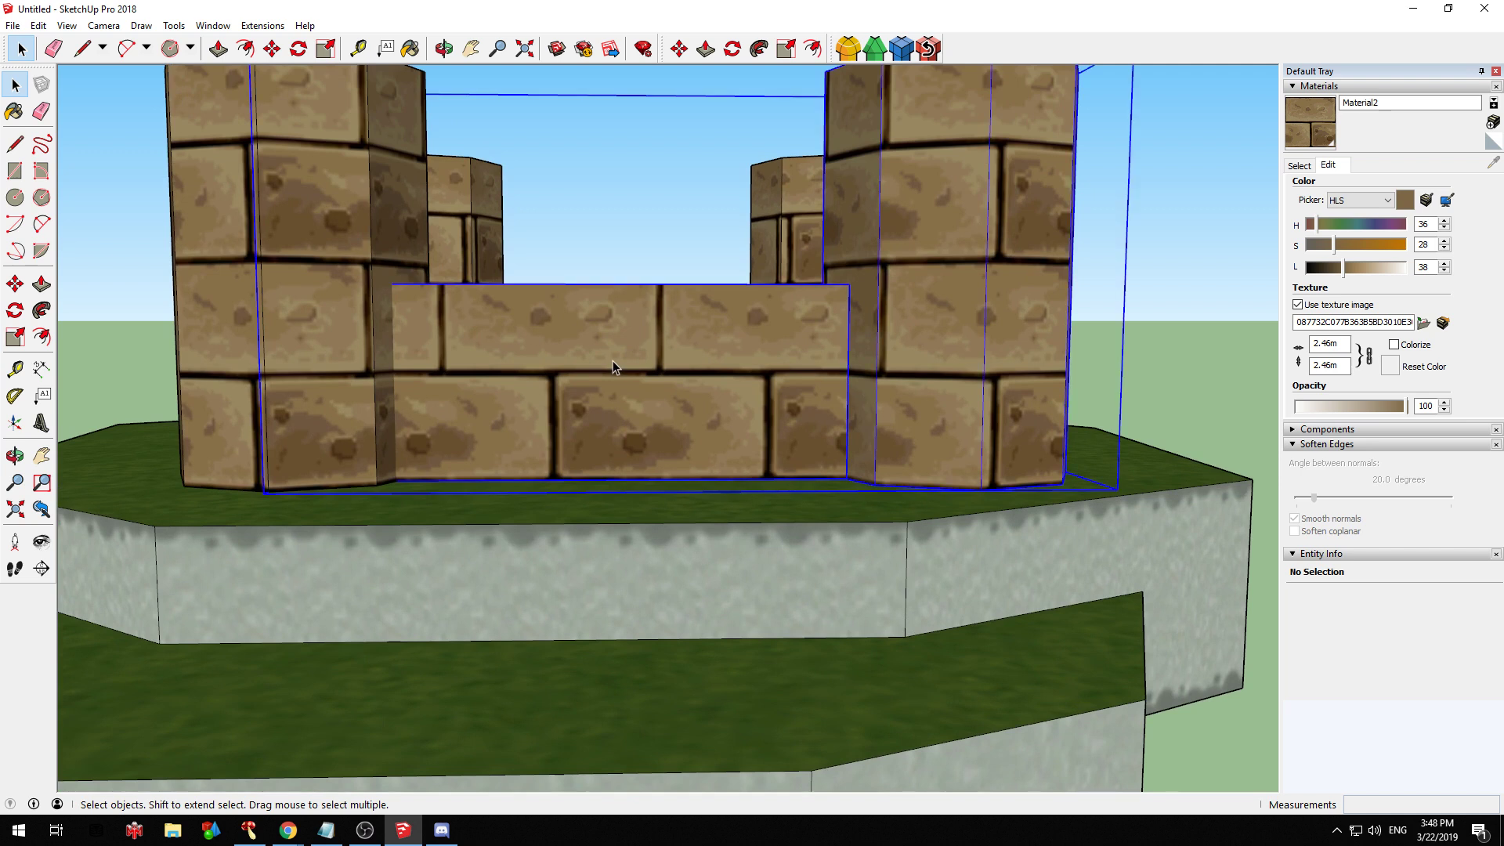
{"action": "middle_click_drag", "start_coordinate": [613, 360], "coordinate": [742, 516]}
{"action": "middle_click_drag", "start_coordinate": [721, 384], "coordinate": [637, 468]}
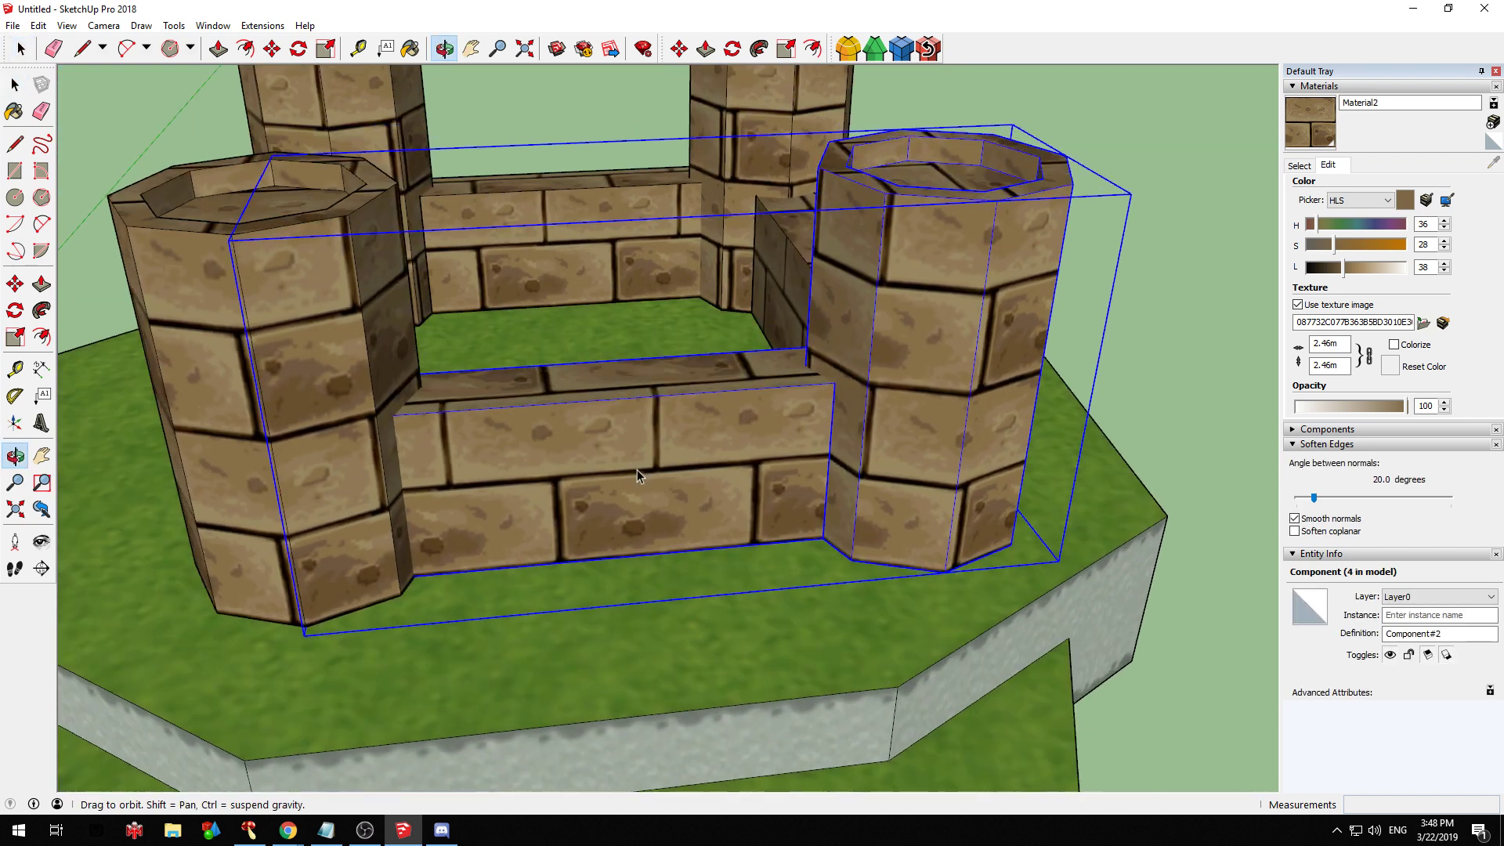
{"action": "scroll", "coordinate": [548, 376], "scroll_direction": "down", "scroll_amount": 3}
{"action": "scroll", "coordinate": [507, 337], "scroll_direction": "up", "scroll_amount": 1}
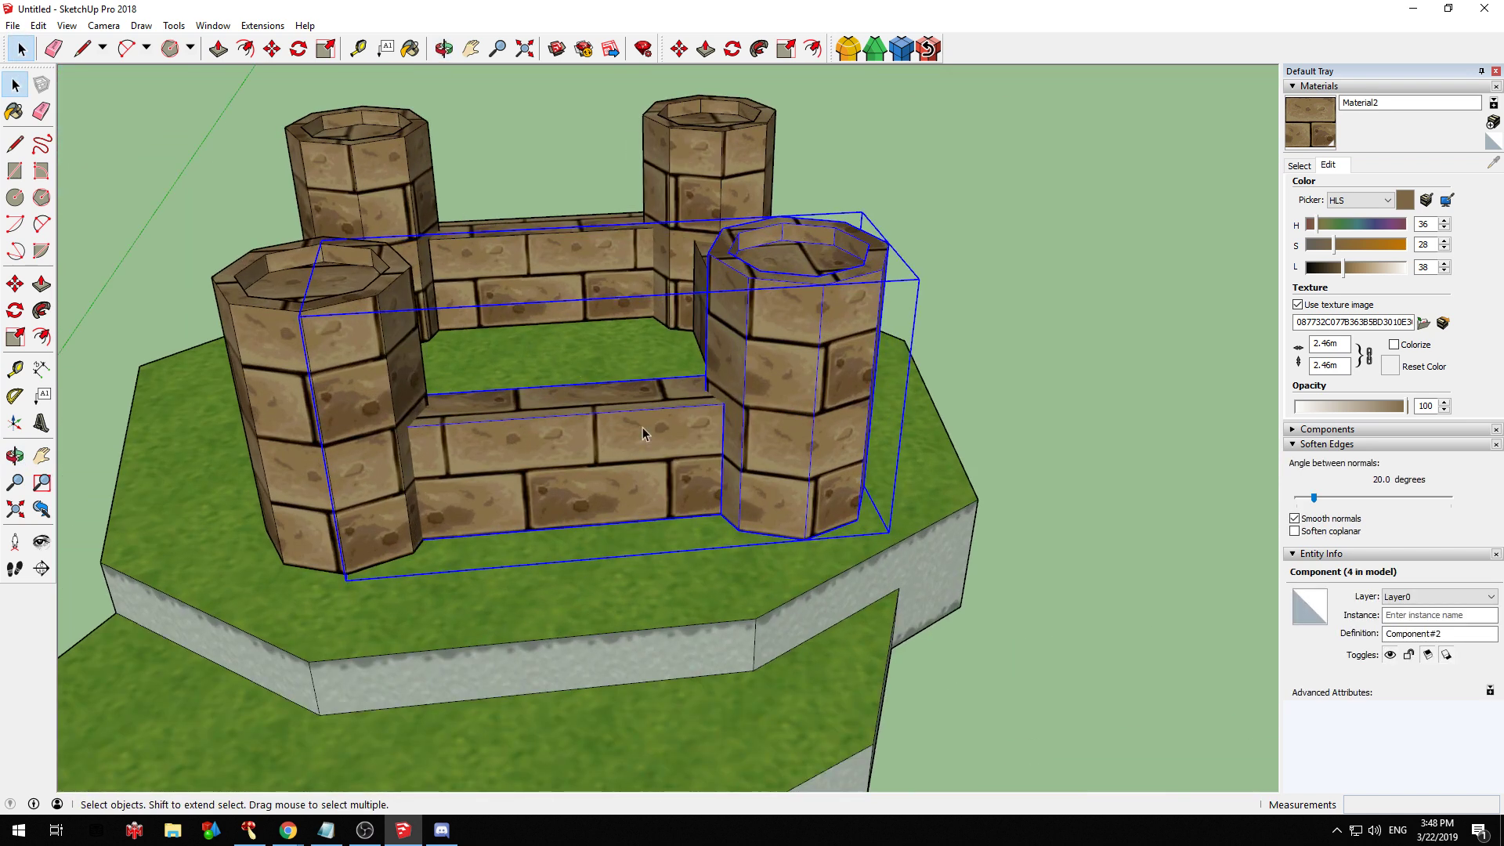
{"action": "double_click", "coordinate": [557, 458]}
{"action": "key", "text": "l"}
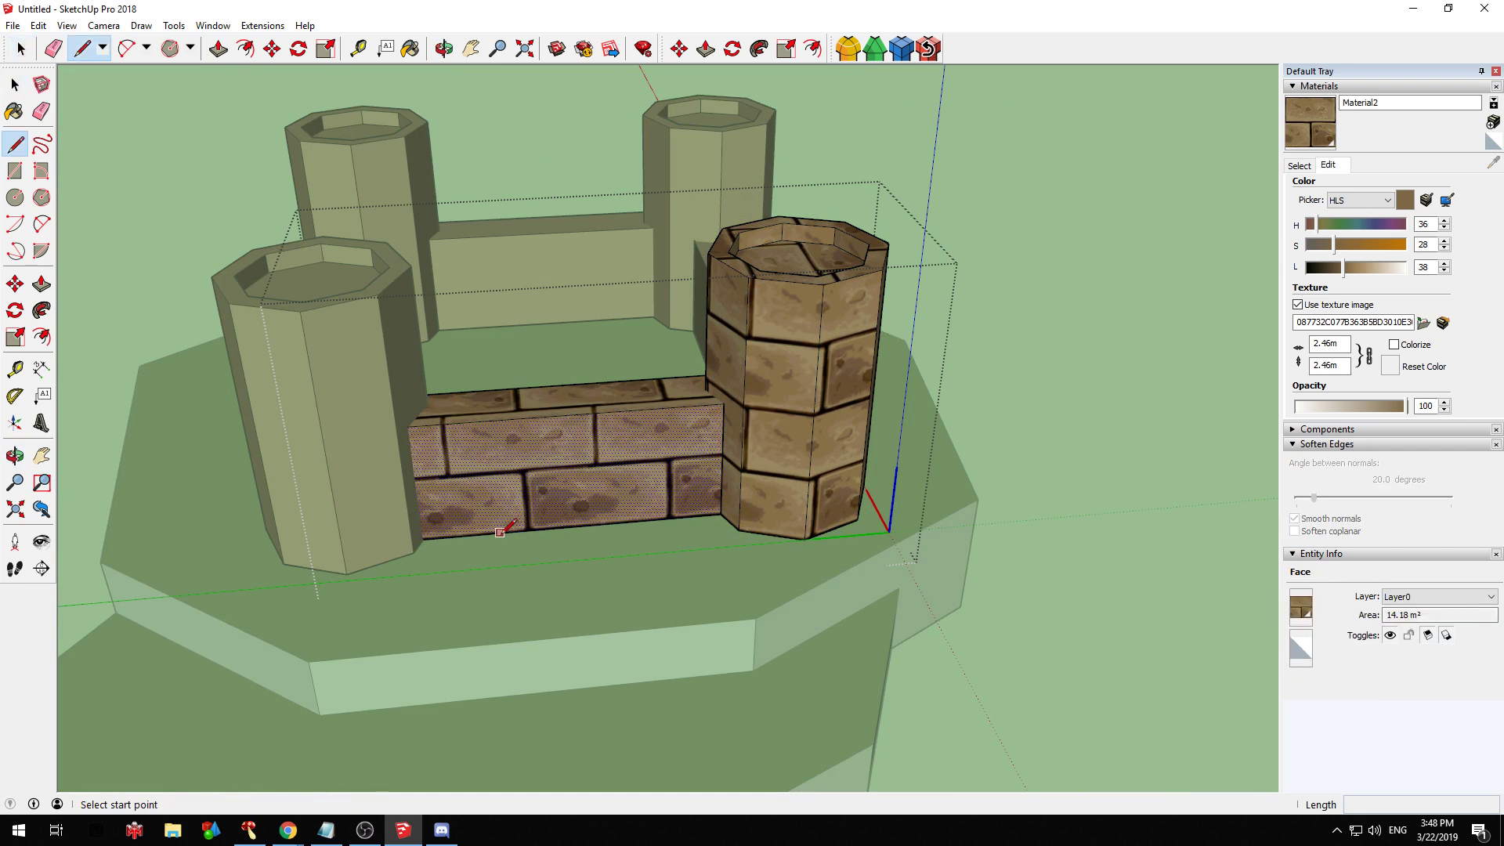
{"action": "left_click", "coordinate": [497, 458]}
{"action": "left_click", "coordinate": [509, 513]}
{"action": "middle_click_drag", "start_coordinate": [517, 594], "coordinate": [502, 439]}
{"action": "left_click", "coordinate": [18, 173]}
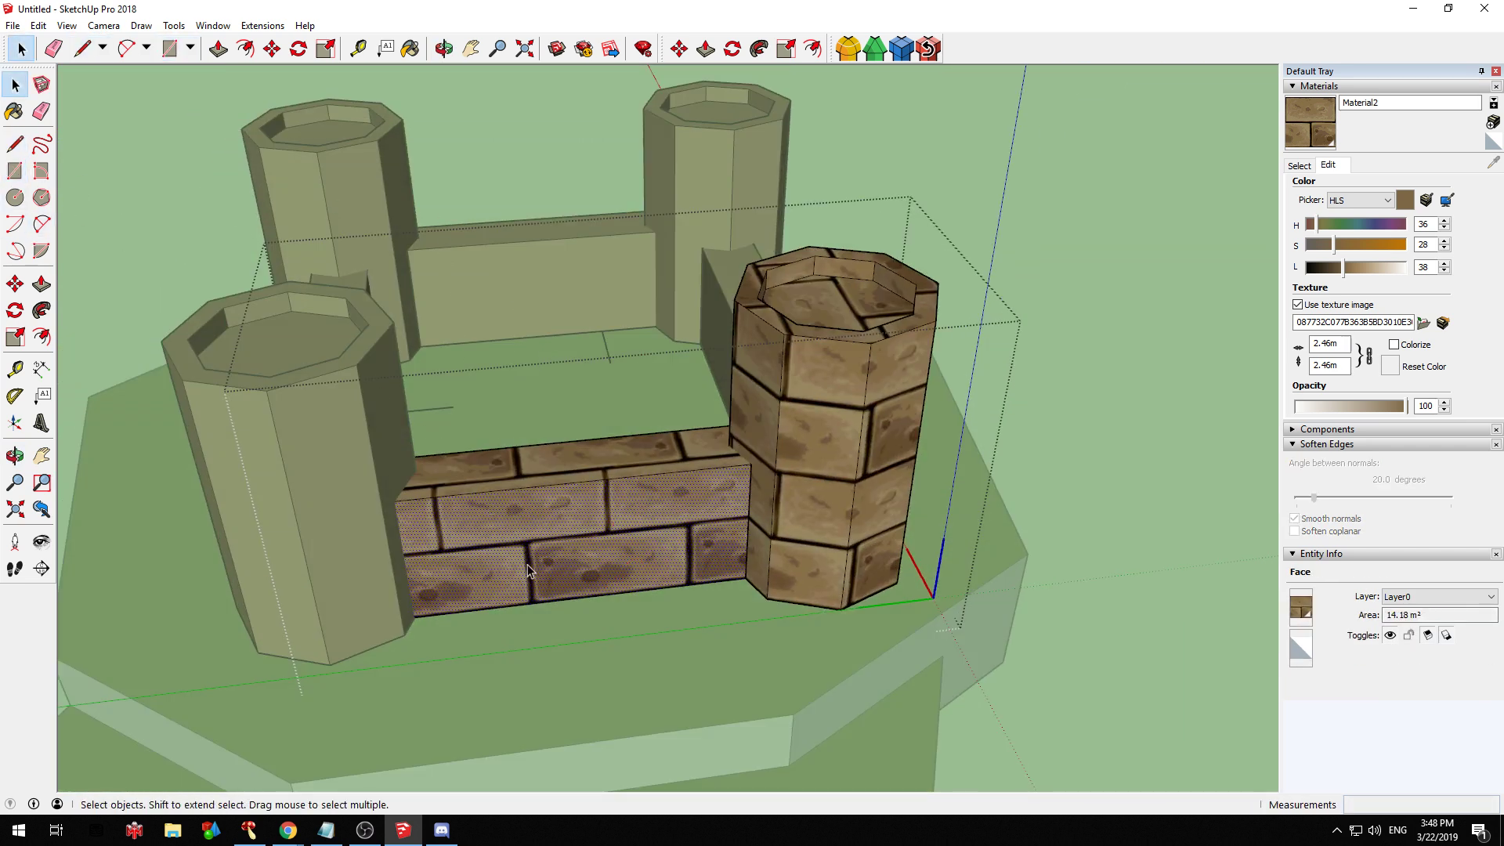
{"action": "middle_click_drag", "start_coordinate": [547, 566], "coordinate": [530, 475]}
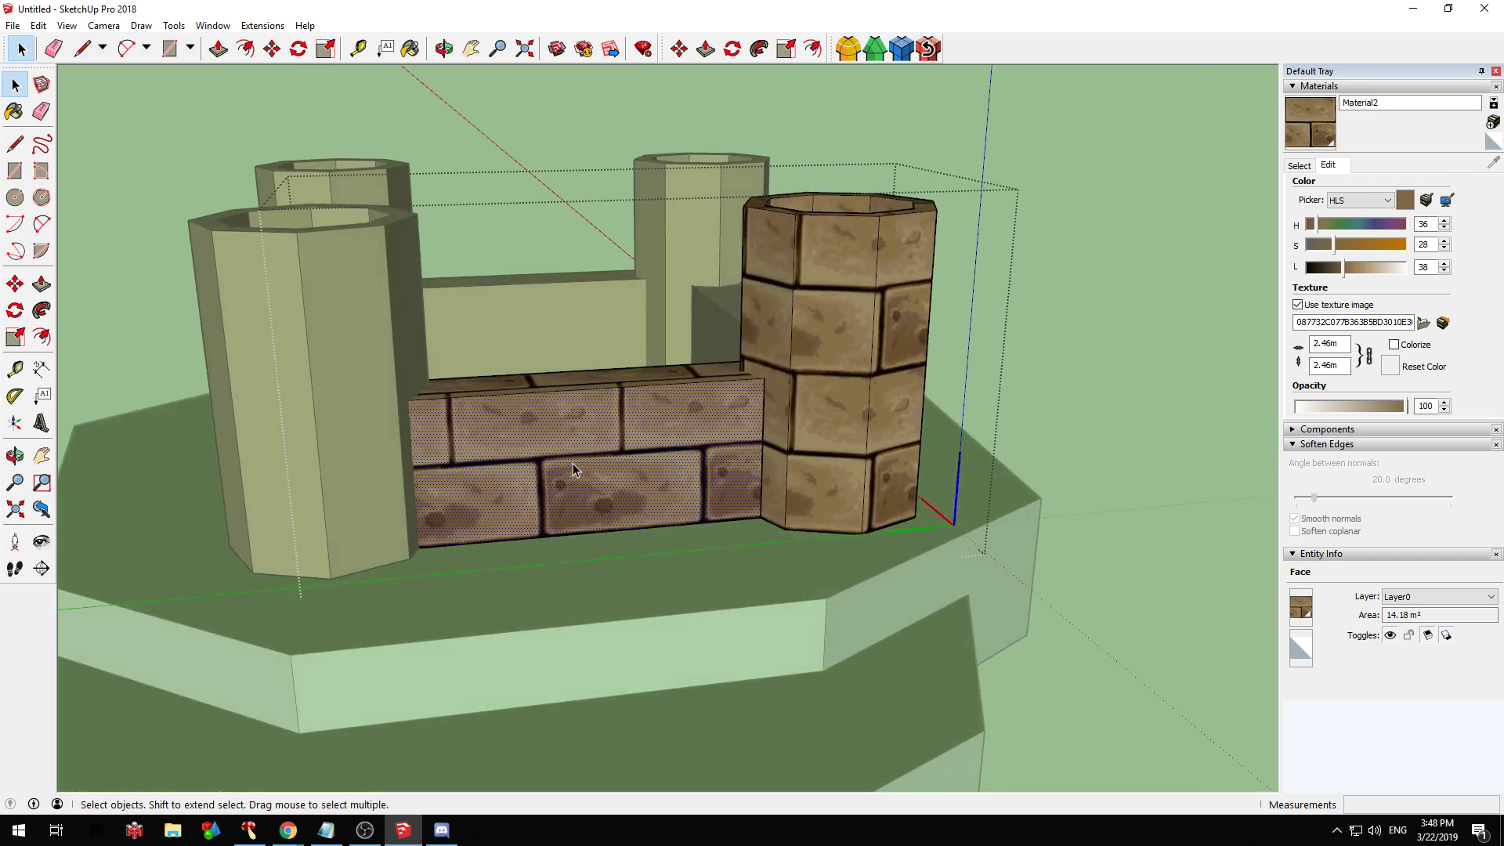
{"action": "key", "text": "t"}
{"action": "right_click", "coordinate": [566, 423]}
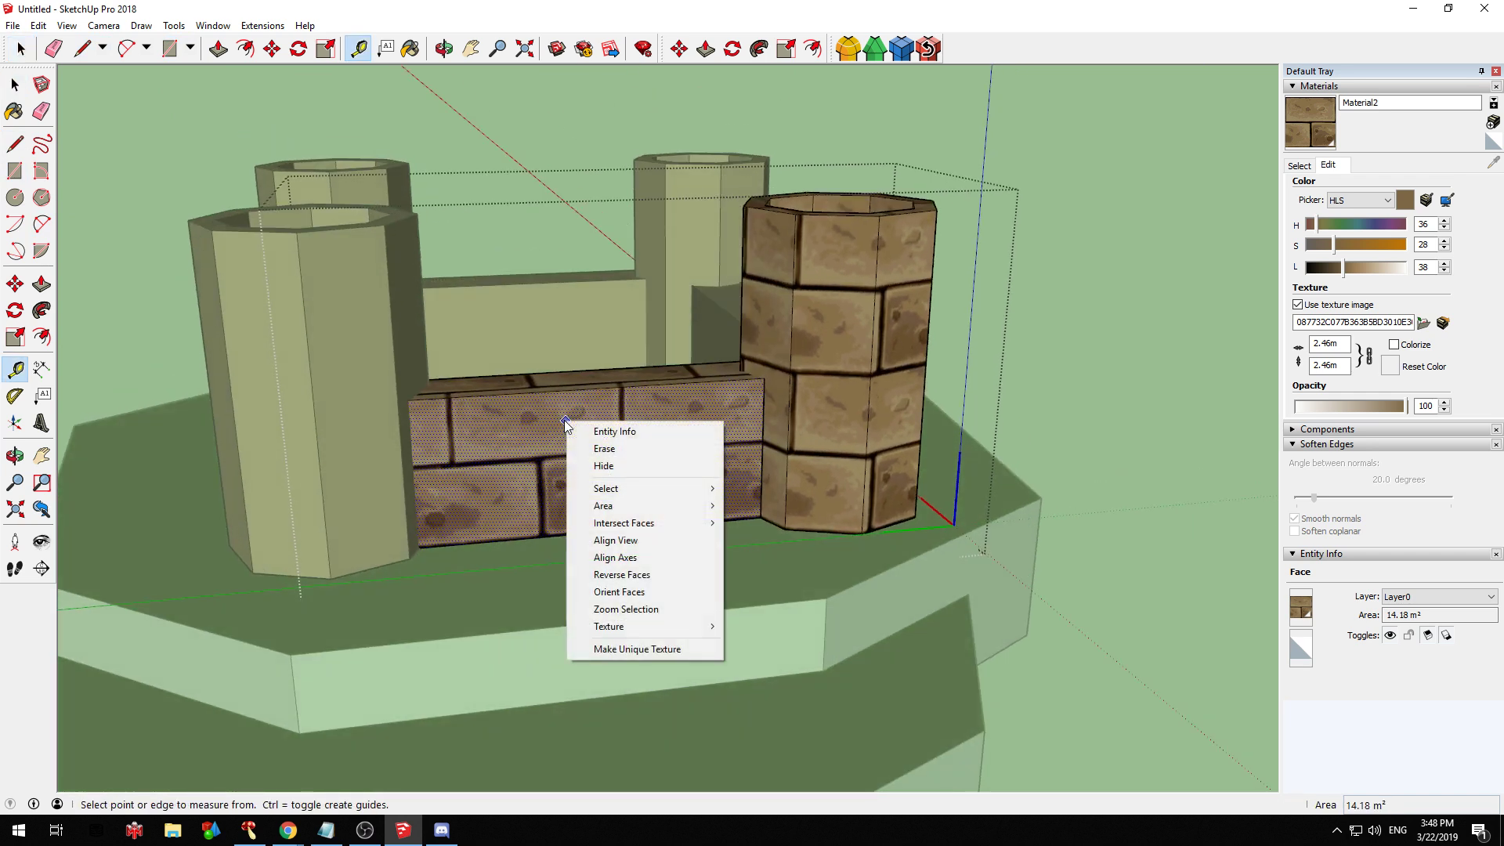
{"action": "left_click", "coordinate": [21, 146]}
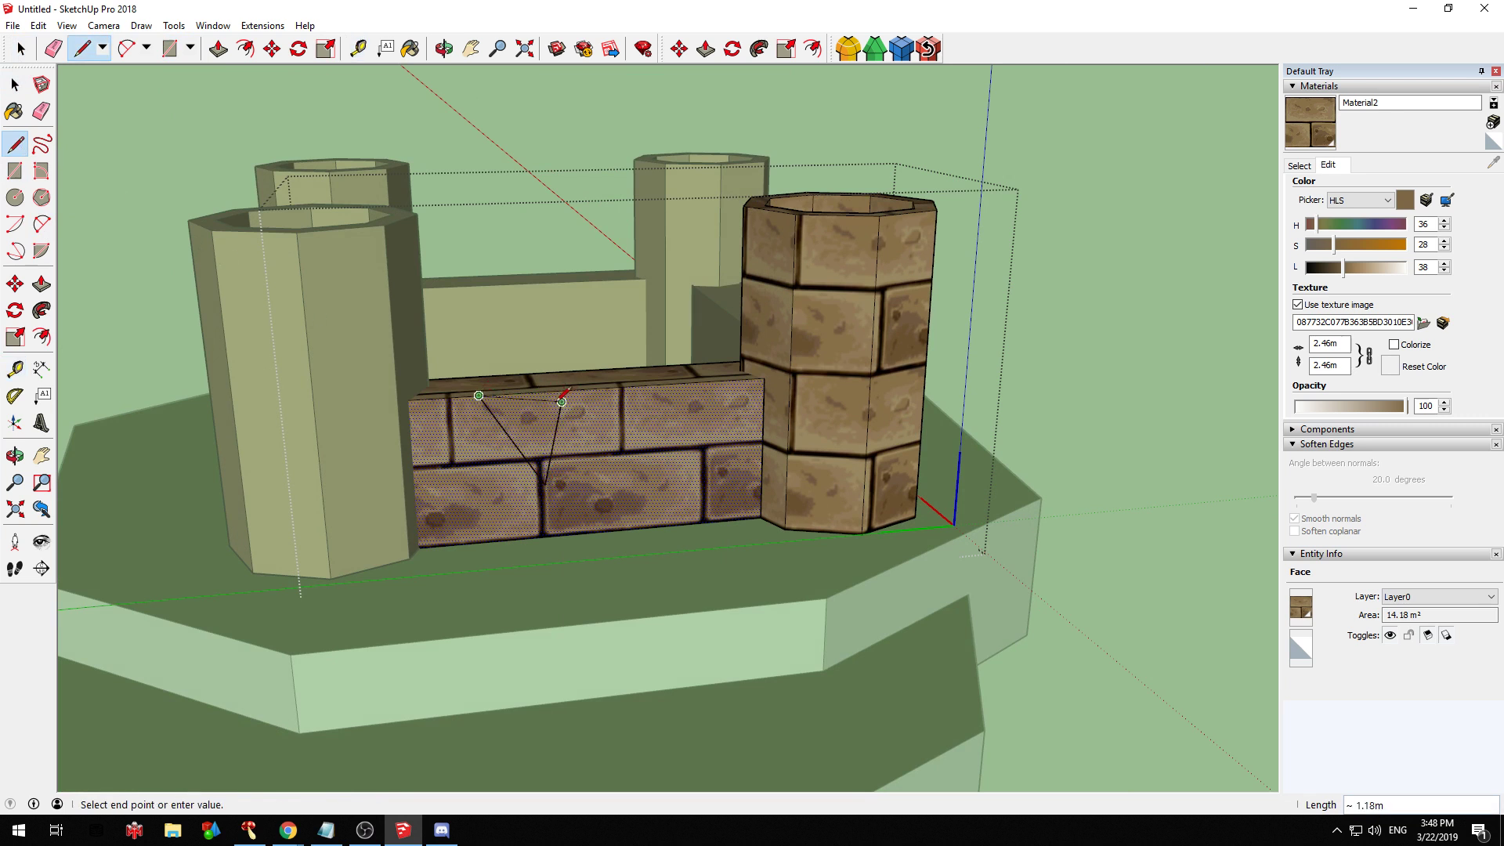
Try pulling the wall face around the triangle outward by 7.99 m, and undo the extrusion and the triangle
{"action": "key", "text": "p"}
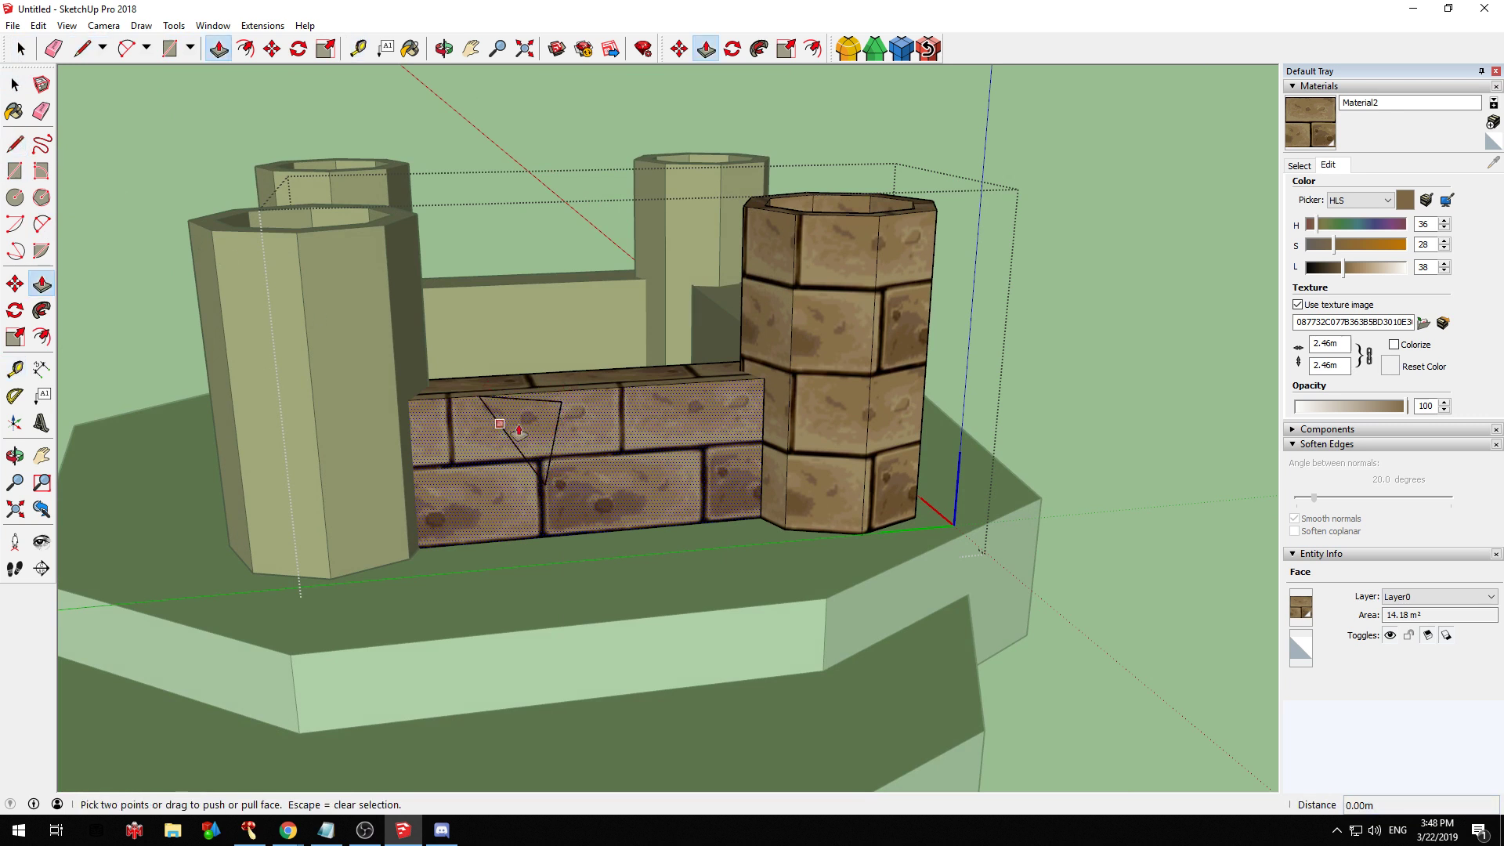
{"action": "left_click", "coordinate": [743, 539]}
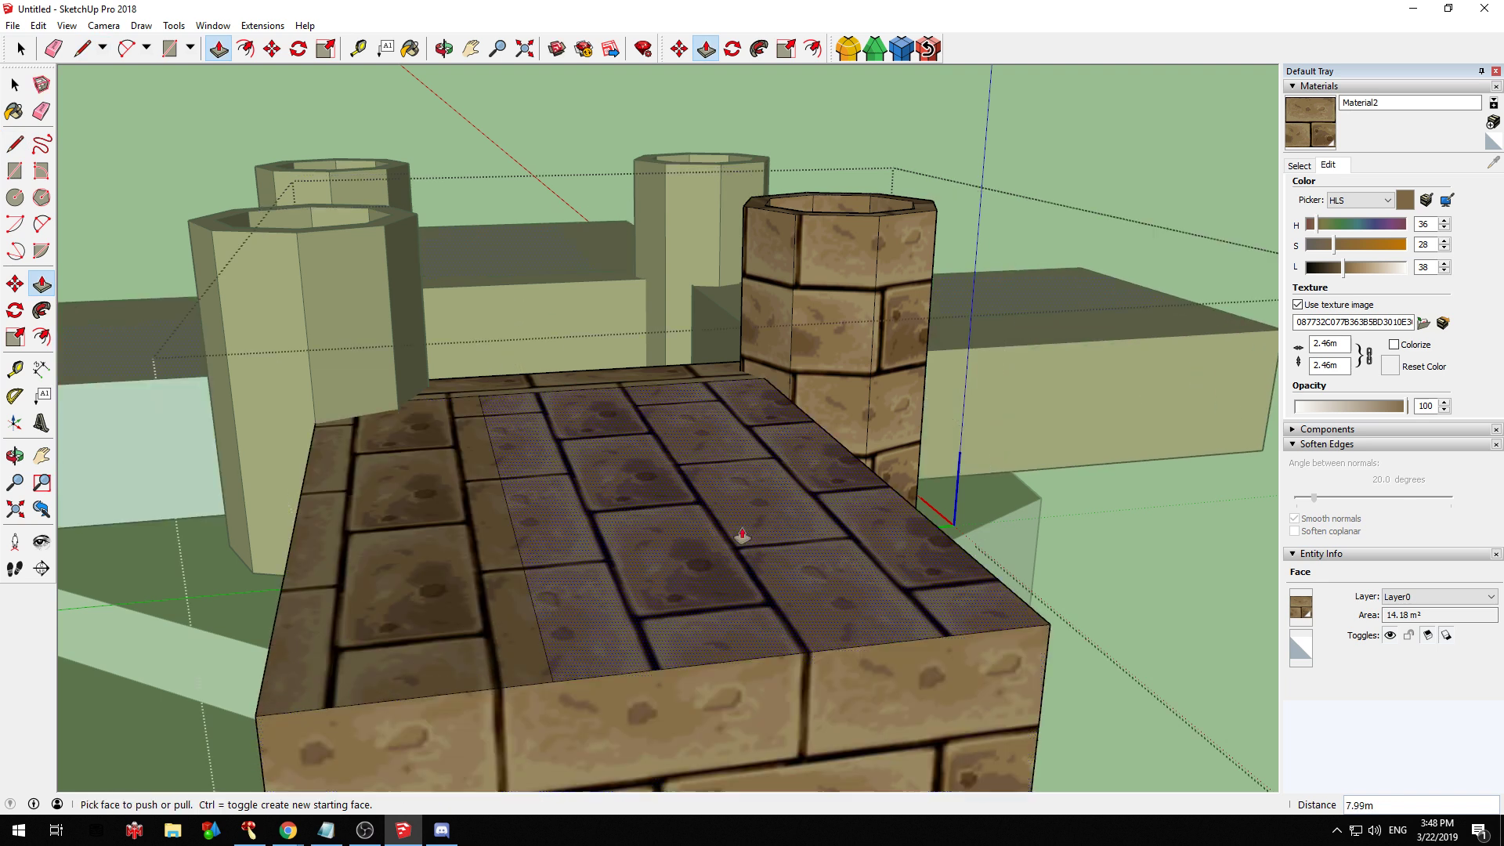
{"action": "middle_click_drag", "start_coordinate": [742, 539], "coordinate": [844, 472]}
{"action": "key", "text": "ctrl+z"}
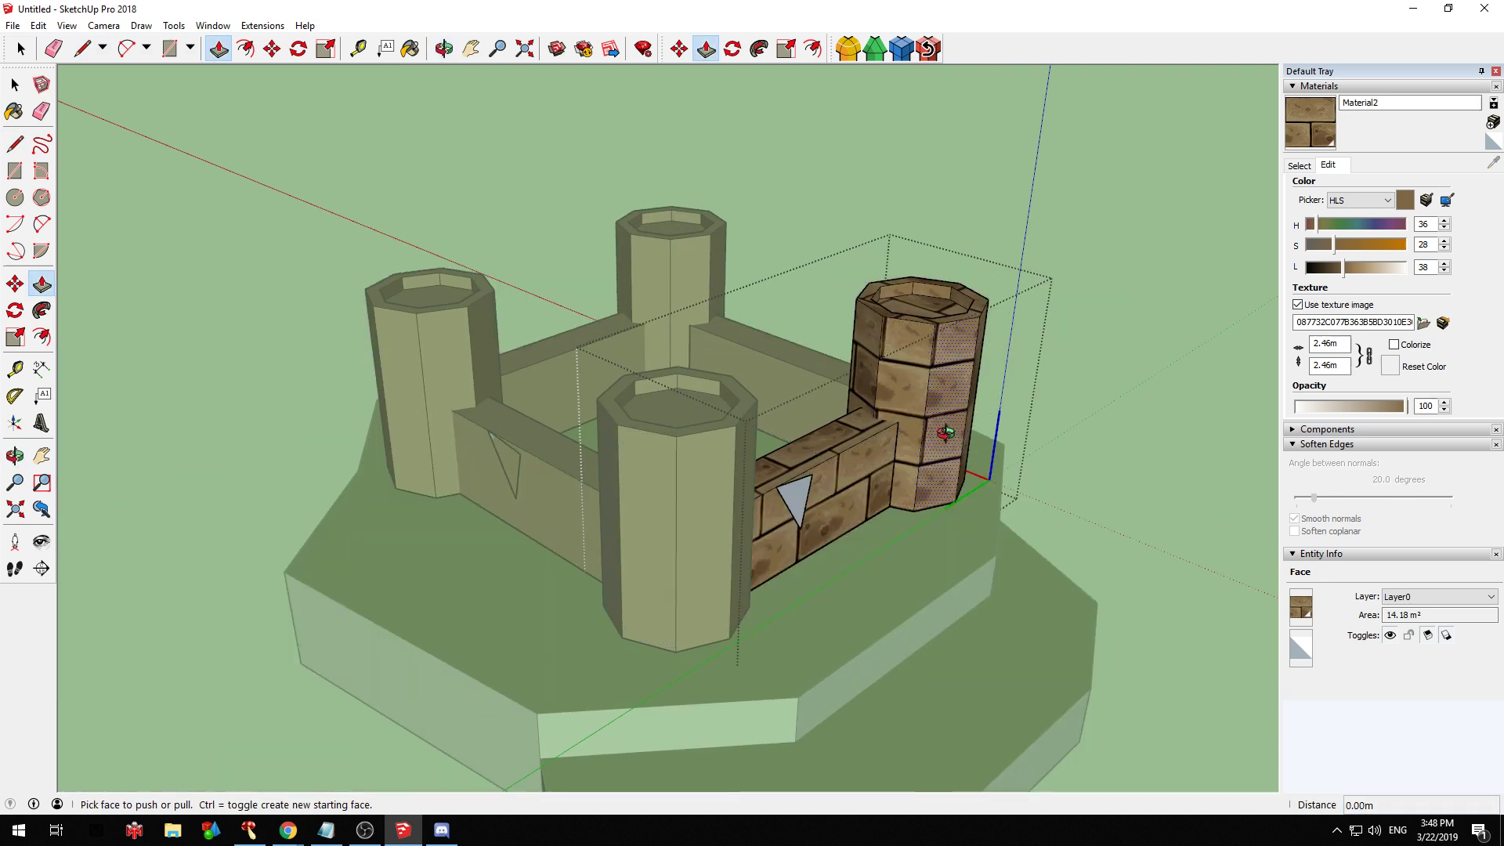
{"action": "scroll", "coordinate": [677, 474], "scroll_direction": "up", "scroll_amount": 5}
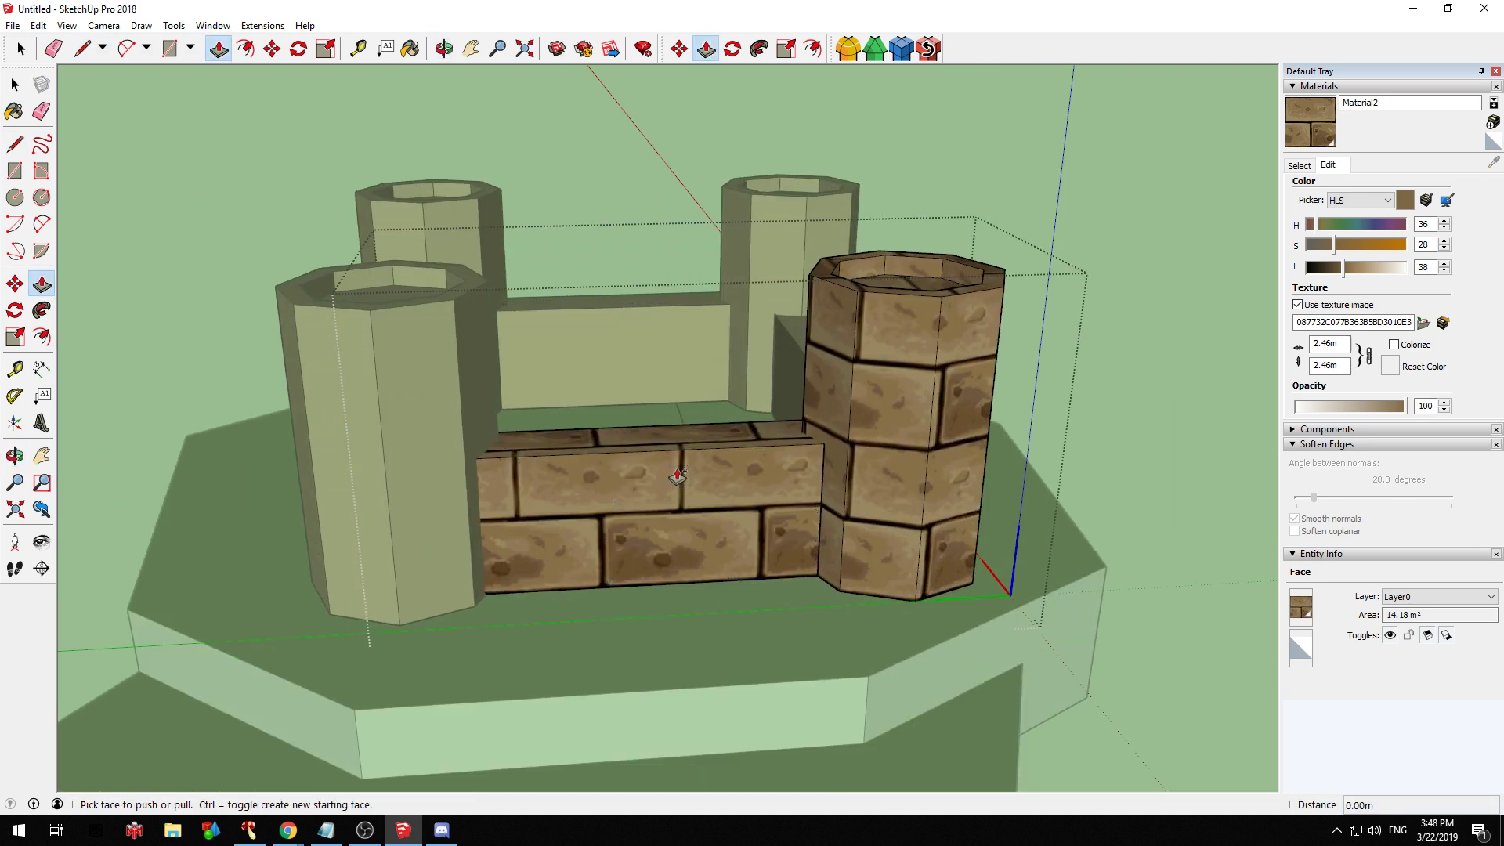
{"action": "scroll", "coordinate": [678, 473], "scroll_direction": "up", "scroll_amount": 3}
{"action": "key", "text": "space"}
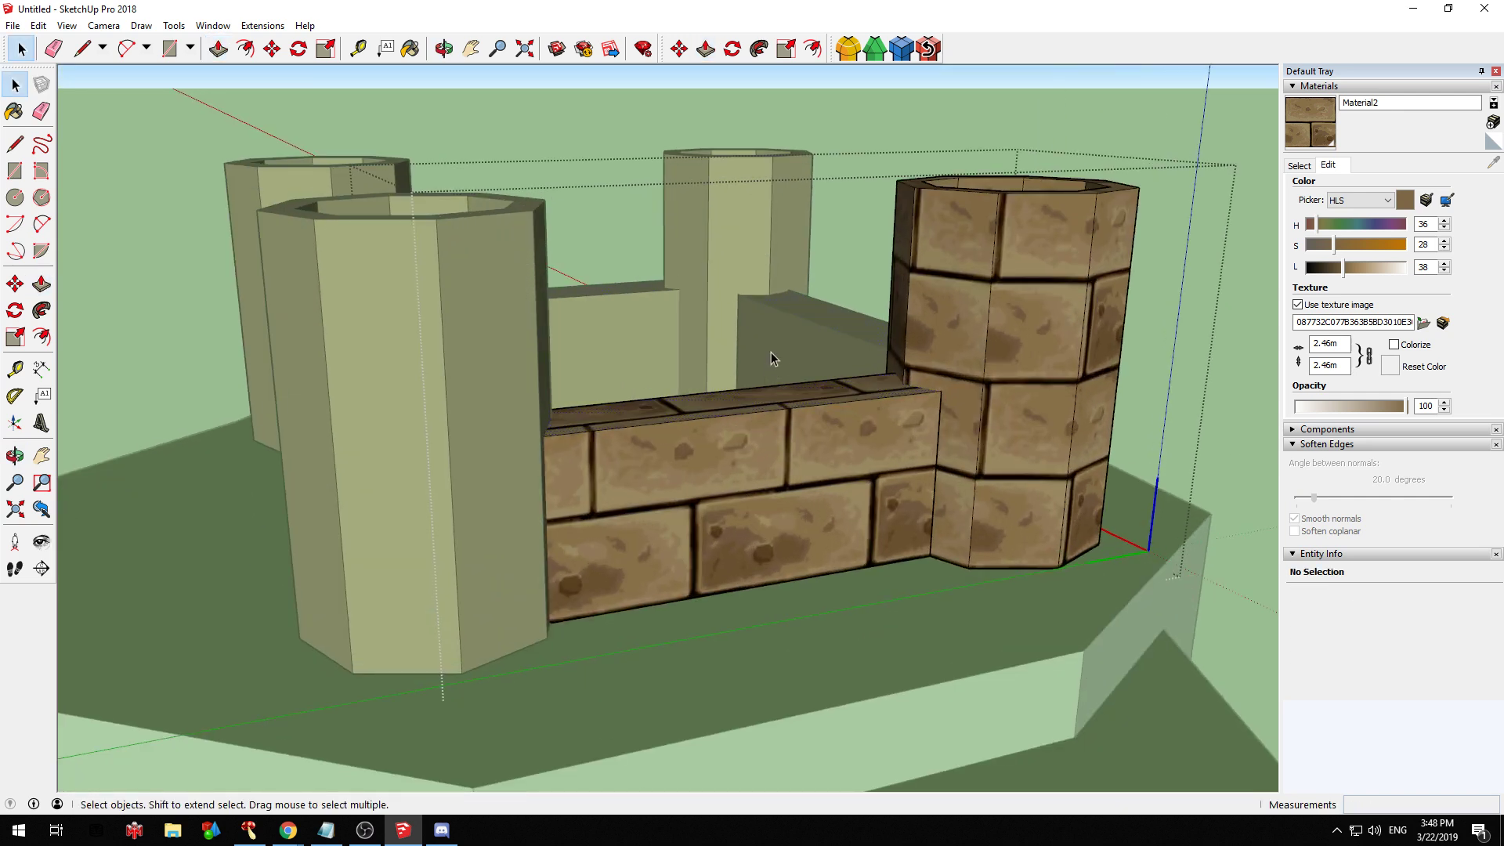
Exit component editing and make the front tower-and-wall component unique
{"action": "middle_click_drag", "start_coordinate": [771, 351], "coordinate": [572, 398]}
{"action": "scroll", "coordinate": [553, 547], "scroll_direction": "up", "scroll_amount": 4}
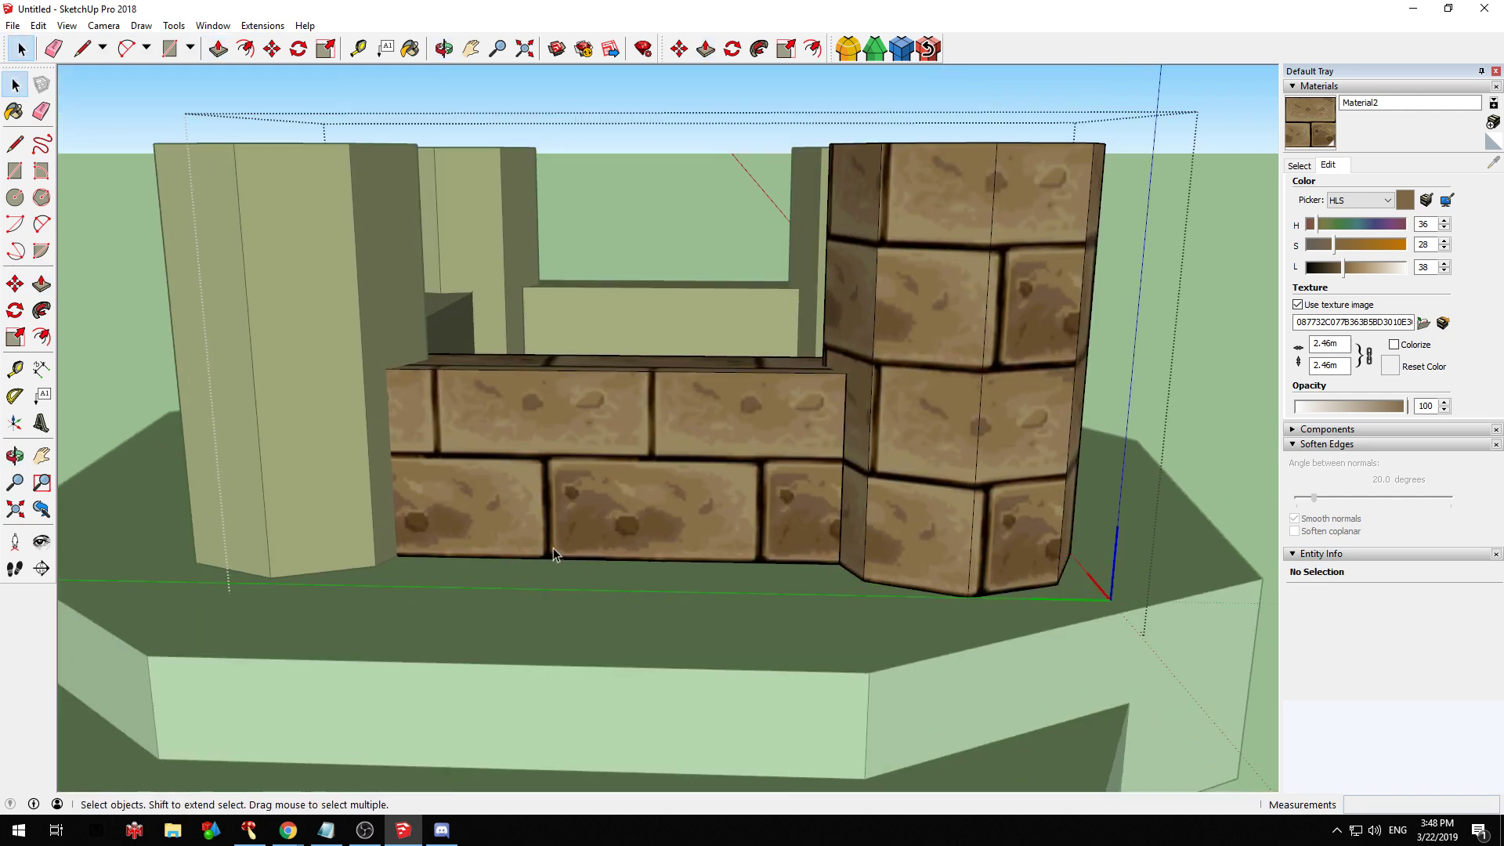
{"action": "middle_click_drag", "start_coordinate": [553, 548], "coordinate": [566, 580]}
{"action": "scroll", "coordinate": [568, 583], "scroll_direction": "up", "scroll_amount": 2}
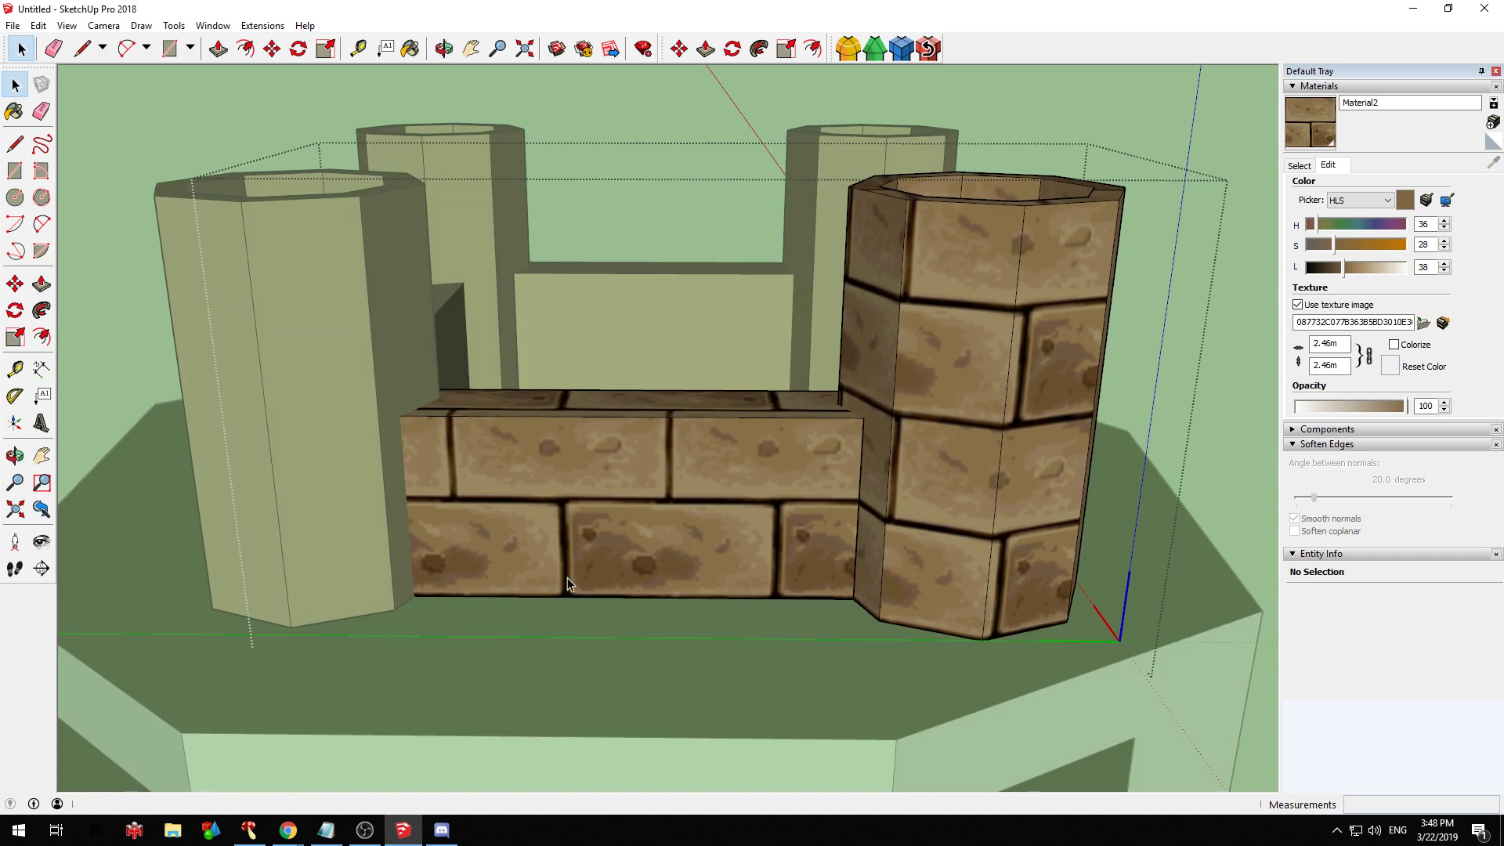
{"action": "middle_click_drag", "start_coordinate": [497, 310], "coordinate": [118, 235]}
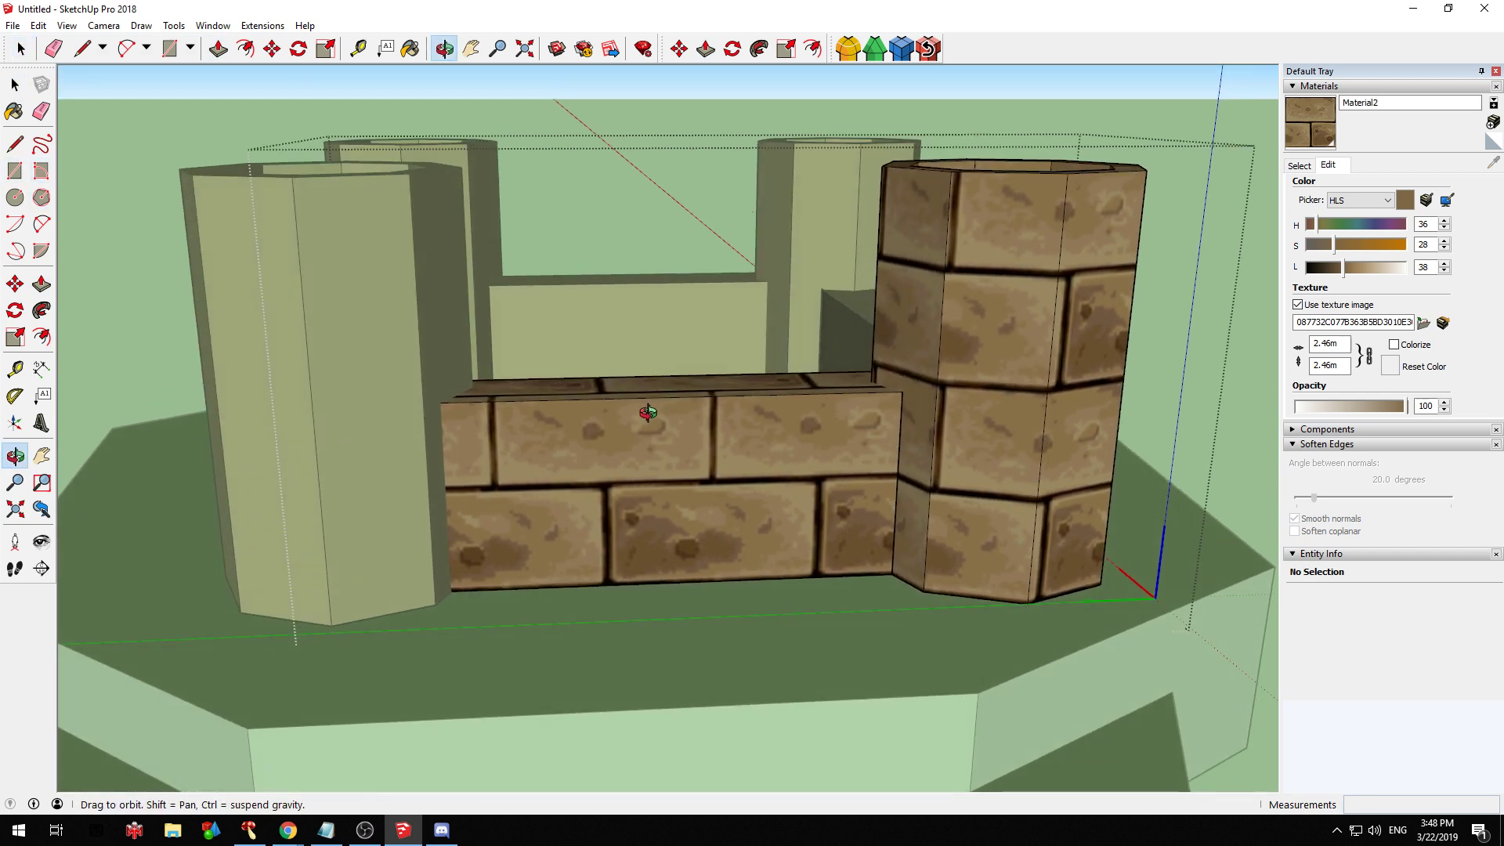
{"action": "scroll", "coordinate": [86, 221], "scroll_direction": "up", "scroll_amount": 3}
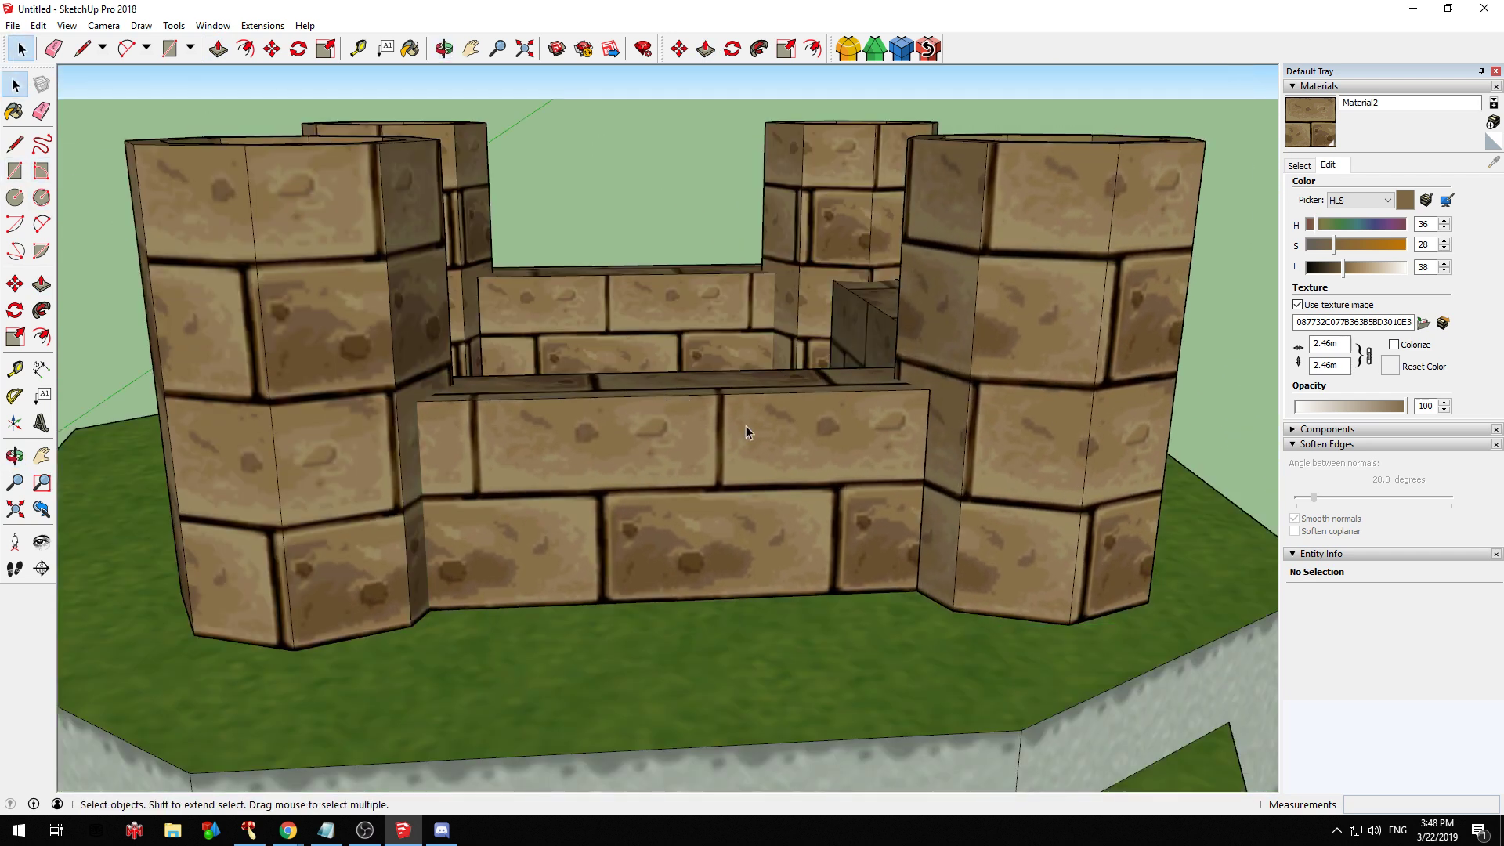
{"action": "right_click", "coordinate": [746, 425]}
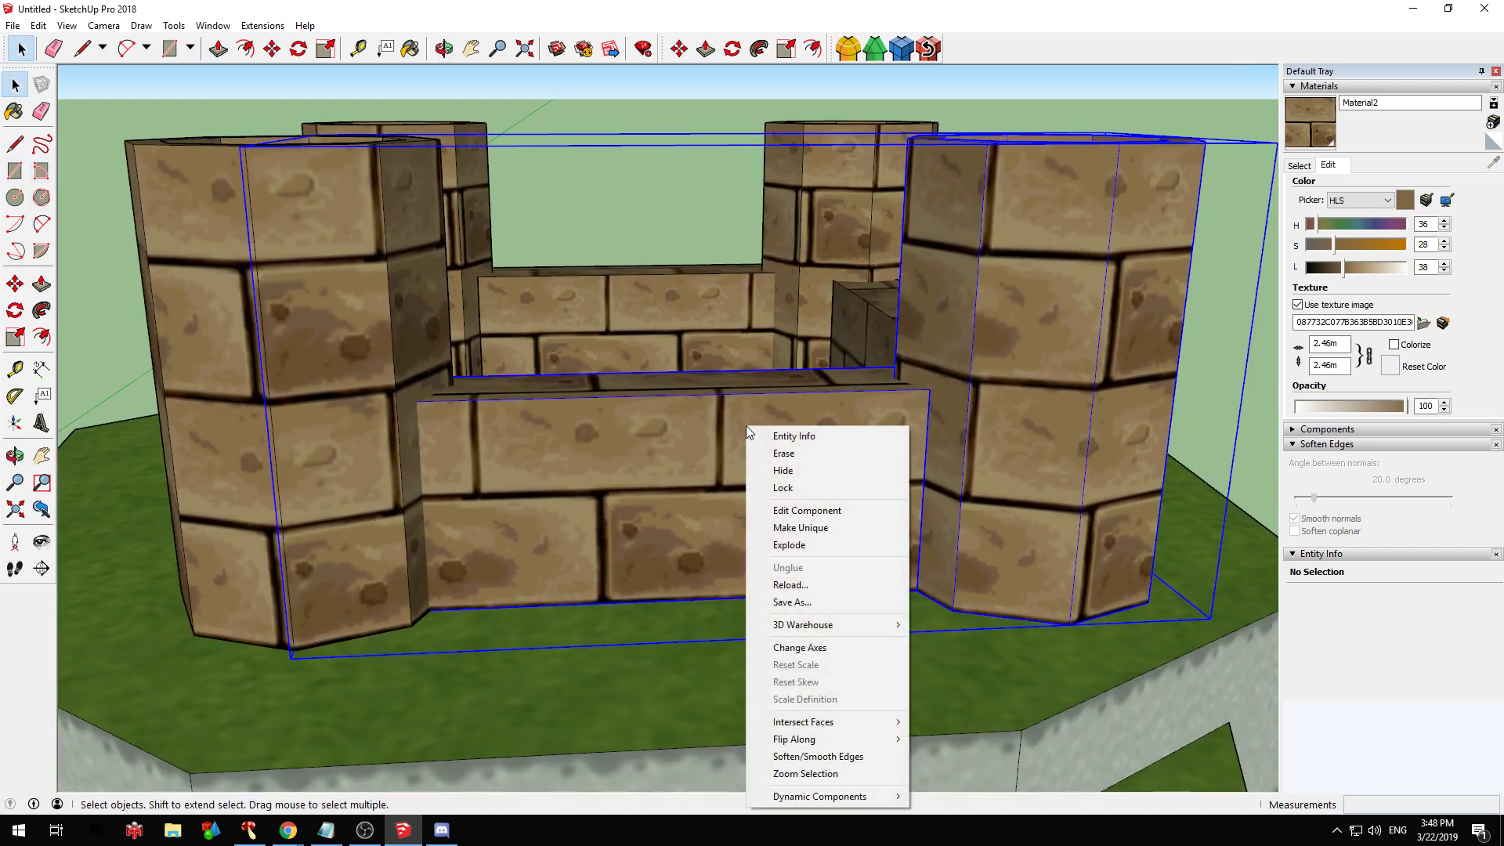
{"action": "left_click", "coordinate": [799, 527]}
Open the unique component for editing and offset the wall's outer face outline inward
{"action": "double_click", "coordinate": [634, 445]}
{"action": "key", "text": "ctrl+a"}
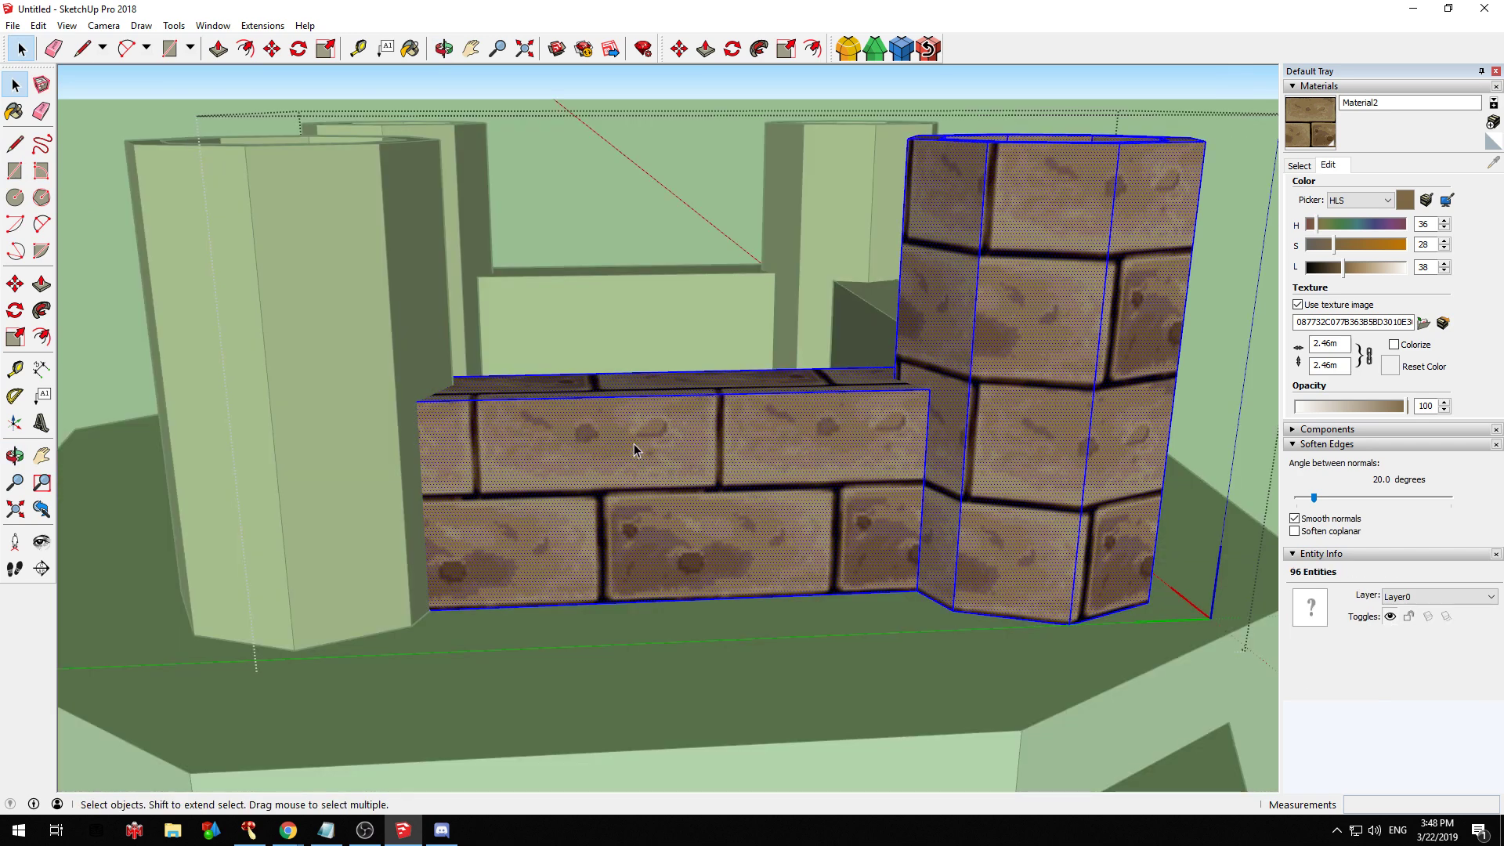
{"action": "middle_click_drag", "start_coordinate": [635, 444], "coordinate": [752, 553]}
{"action": "left_click", "coordinate": [745, 553]}
{"action": "middle_click_drag", "start_coordinate": [611, 513], "coordinate": [570, 455]}
{"action": "scroll", "coordinate": [588, 506], "scroll_direction": "up", "scroll_amount": 2}
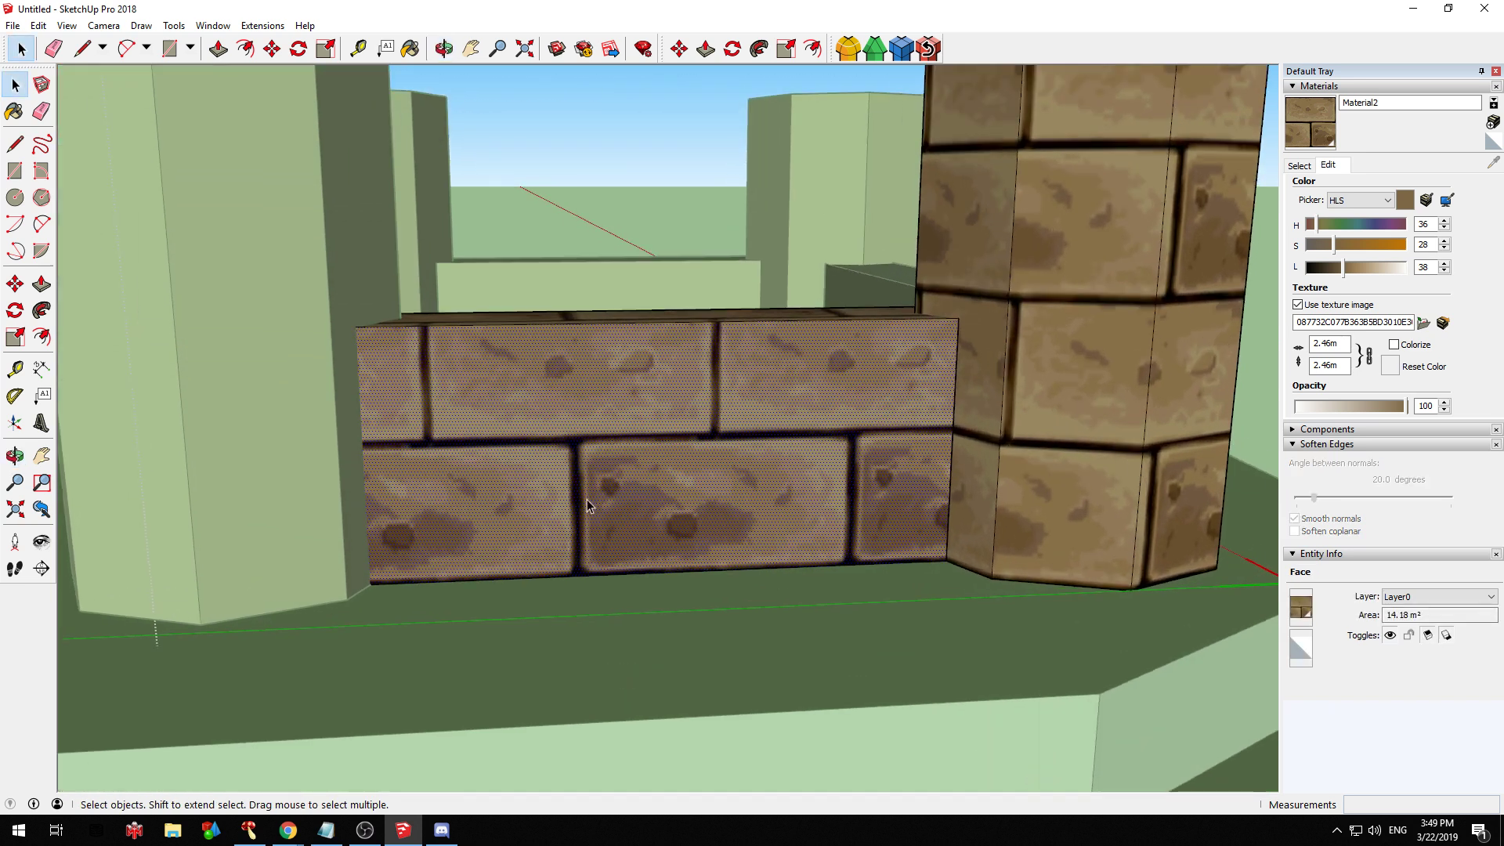
{"action": "left_click", "coordinate": [41, 337]}
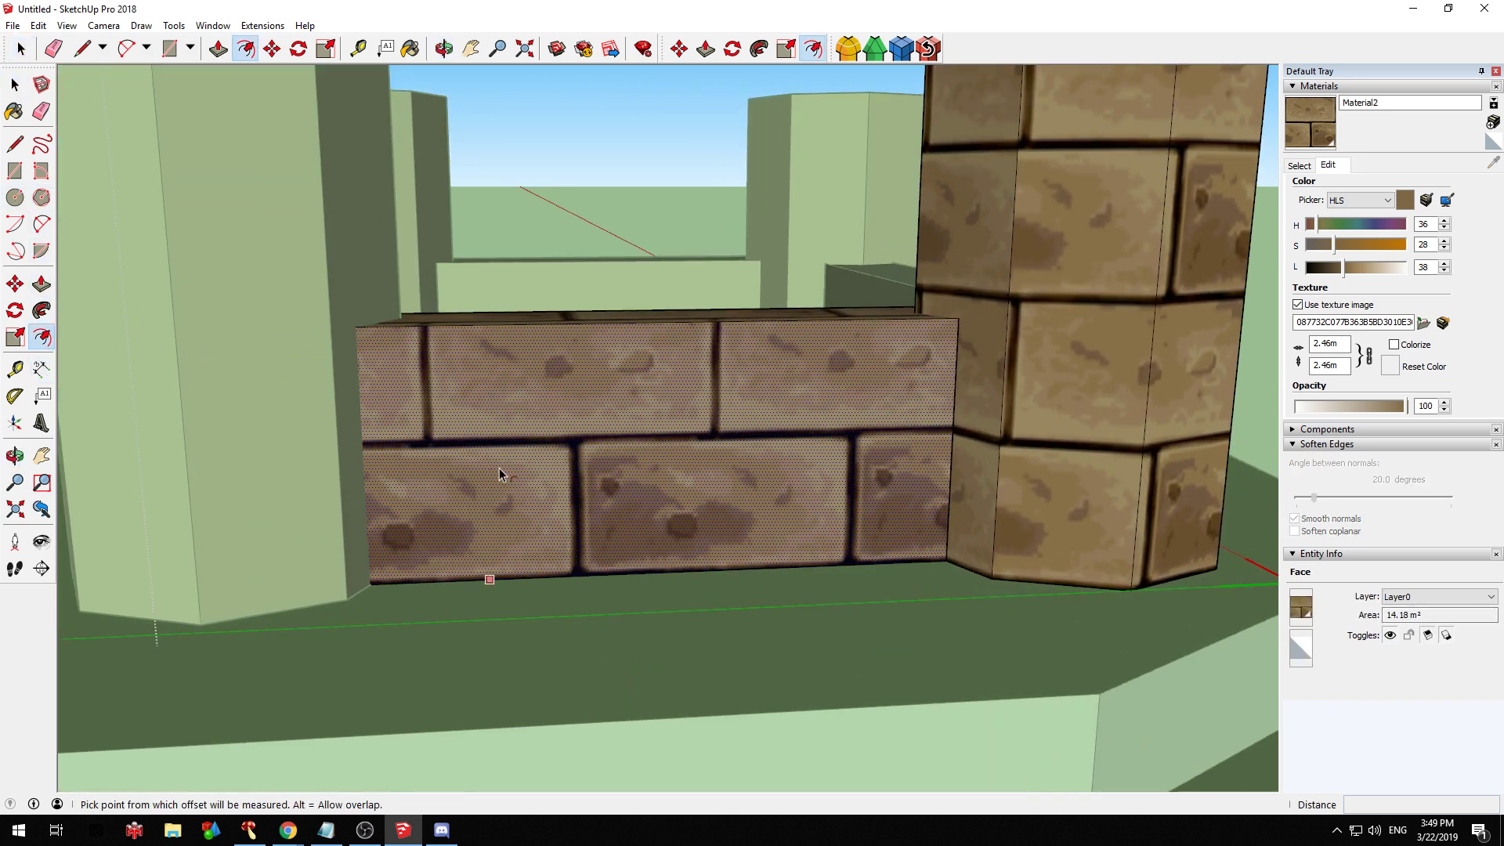
{"action": "left_click", "coordinate": [416, 528]}
{"action": "key", "text": "space"}
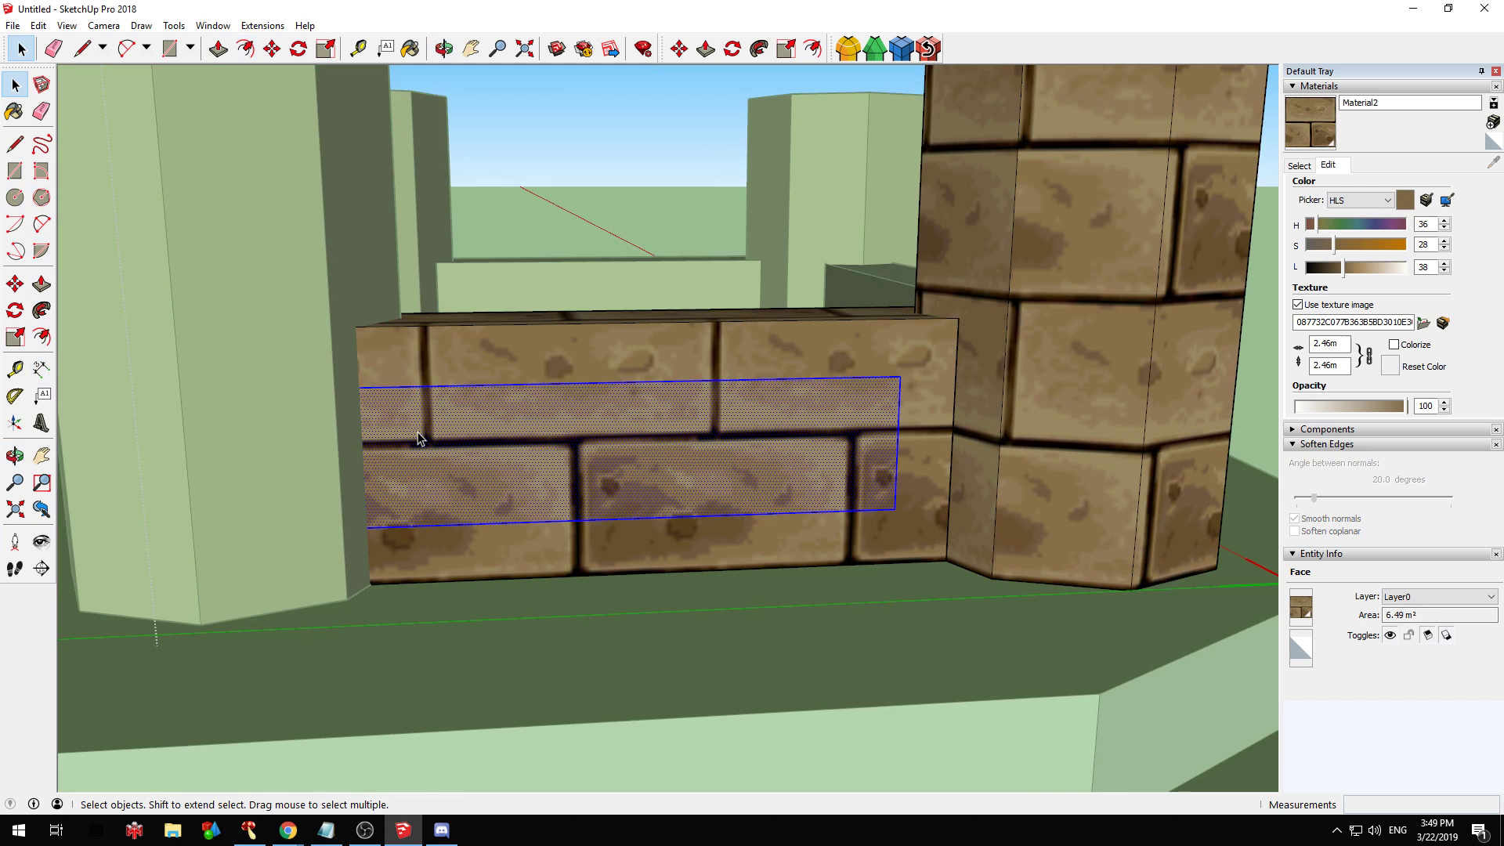
Scale the inset rectangle into a doorway outline, narrowing it from both ends and stretching it by about 1.42 down to the wall's base
{"action": "double_click", "coordinate": [419, 439]}
{"action": "key", "text": "s"}
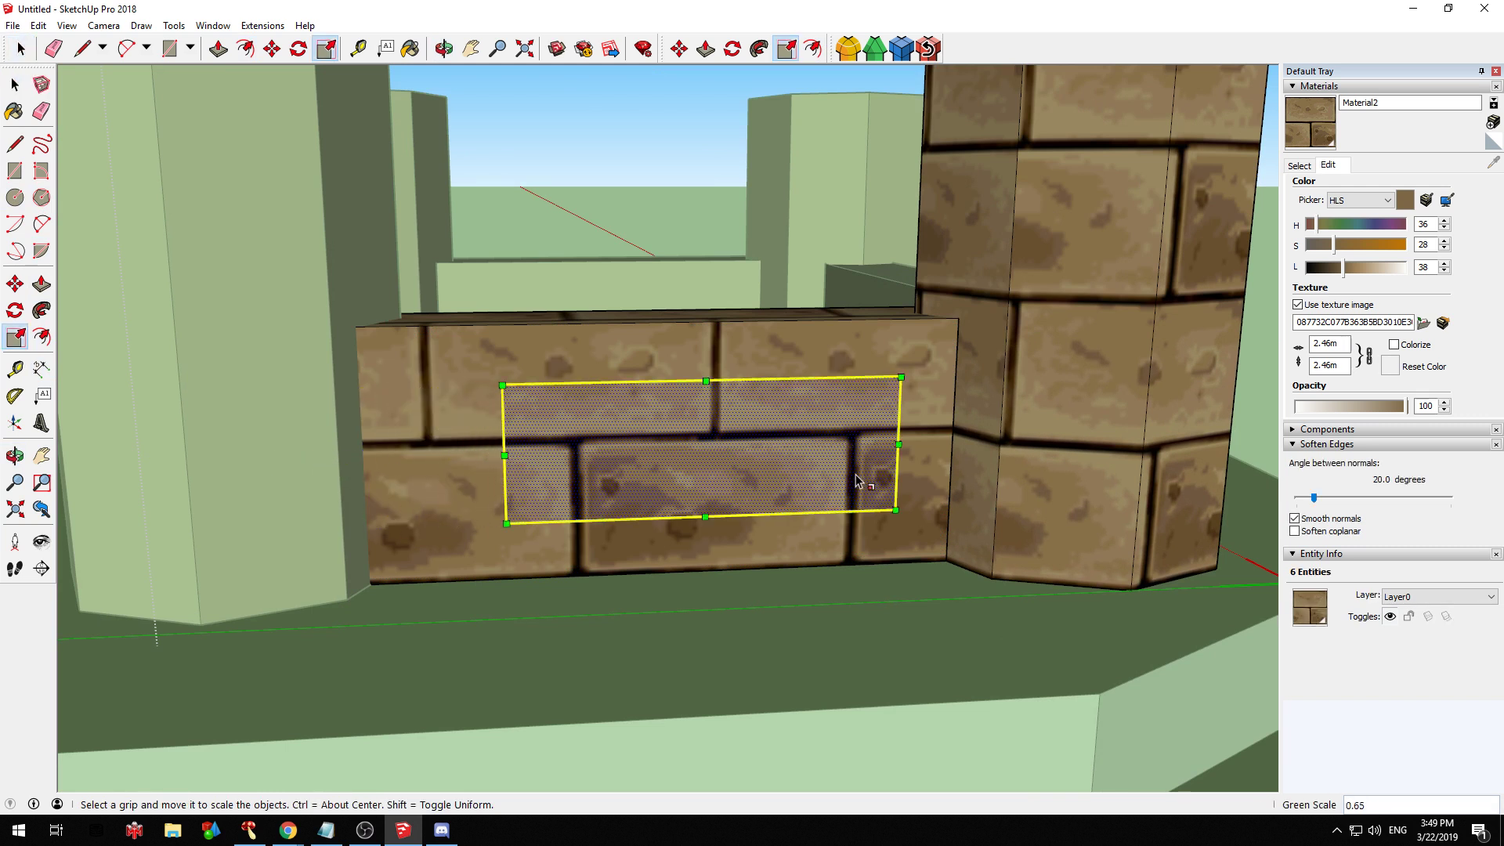
{"action": "left_click_drag", "start_coordinate": [897, 441], "coordinate": [708, 427]}
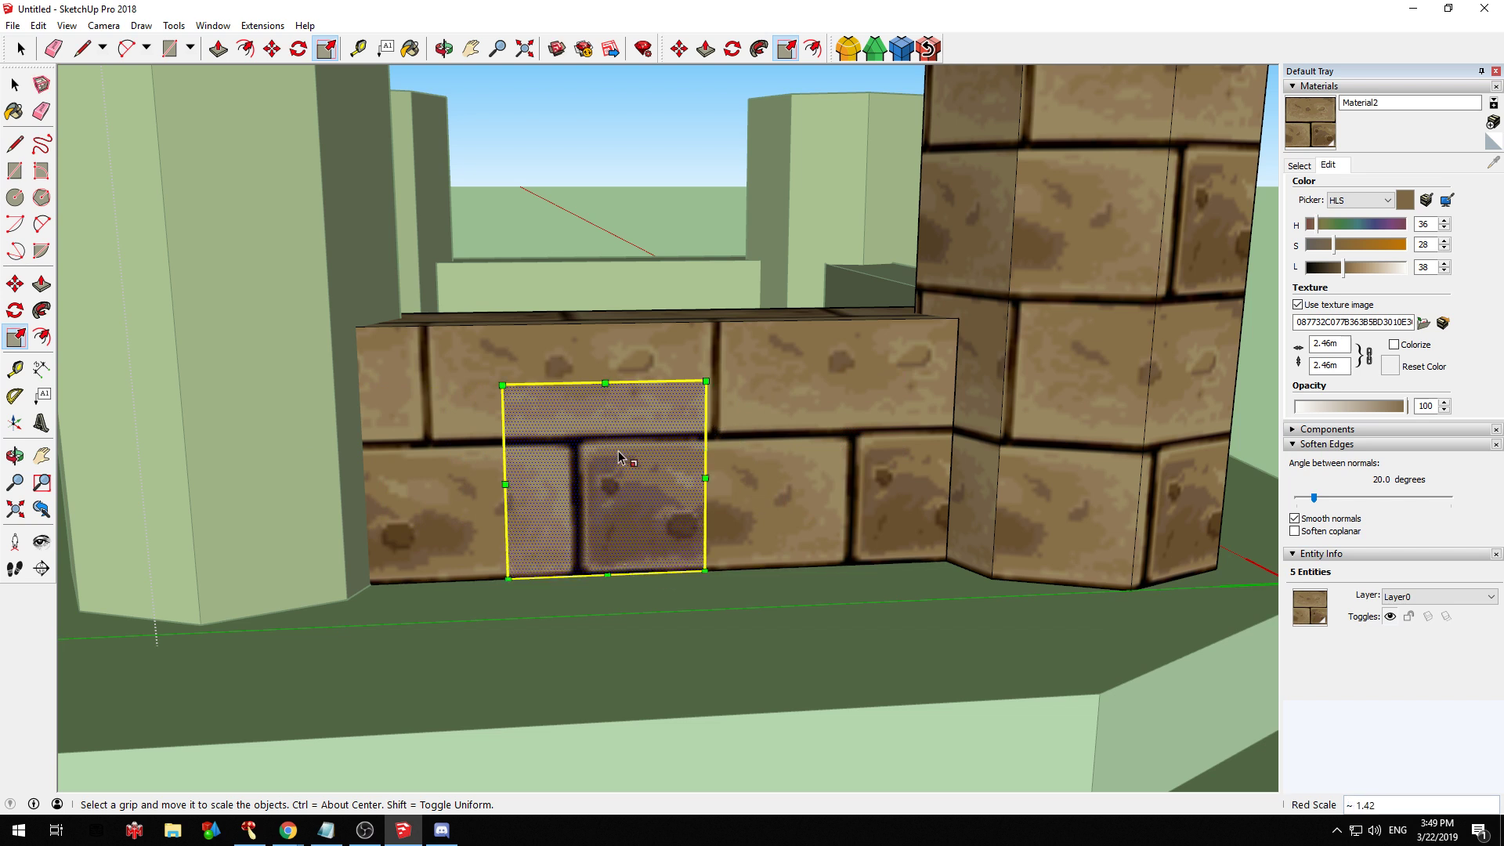
{"action": "key", "text": "space"}
Push the doorway face through the full thickness of the wall to cut an opening, and exit the component
{"action": "middle_click_drag", "start_coordinate": [622, 459], "coordinate": [808, 510]}
{"action": "left_click", "coordinate": [808, 510]}
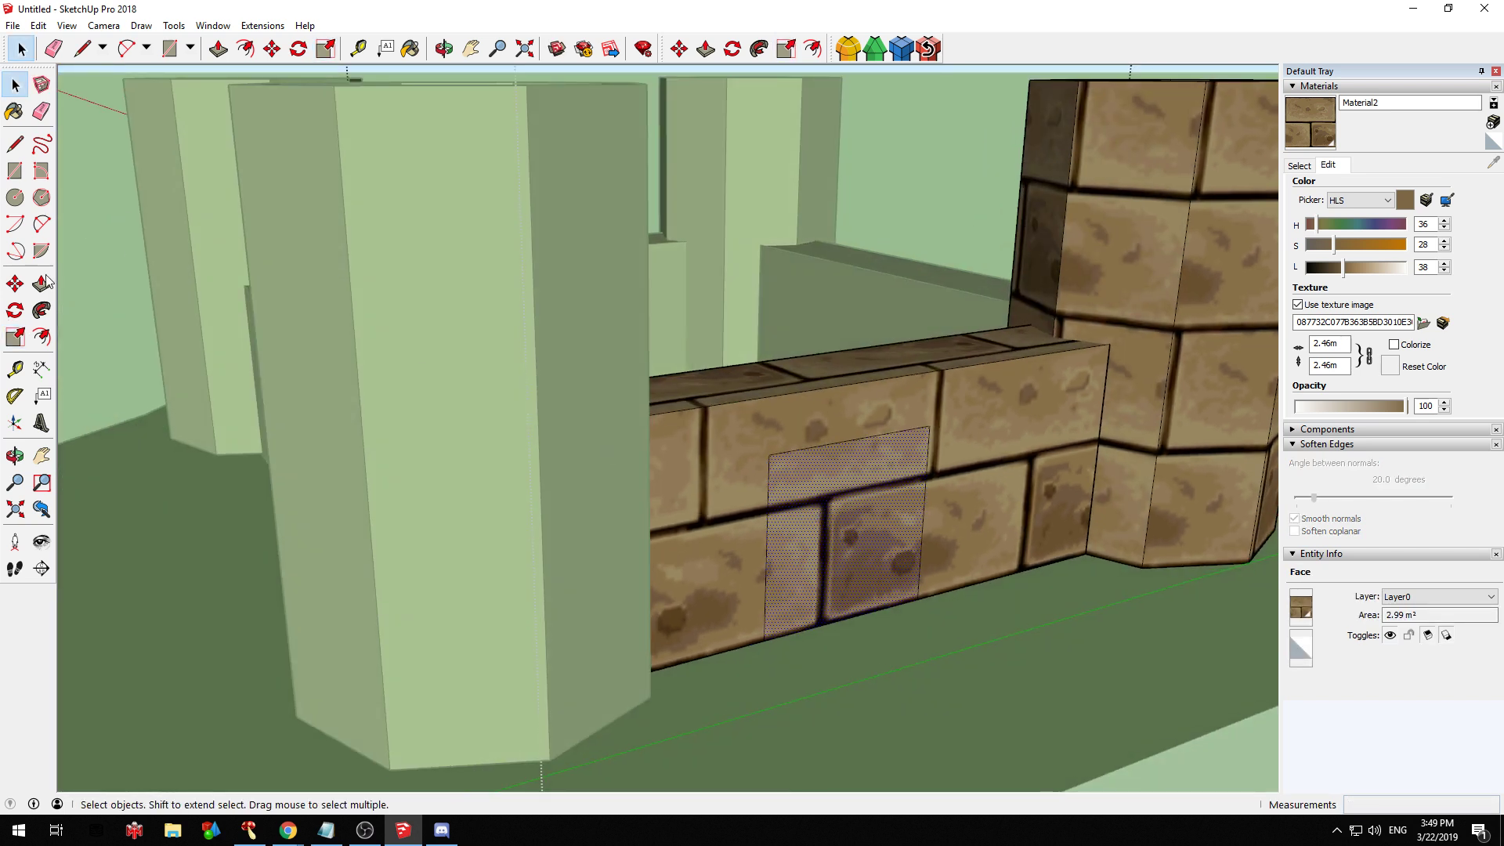
{"action": "left_click", "coordinate": [914, 525]}
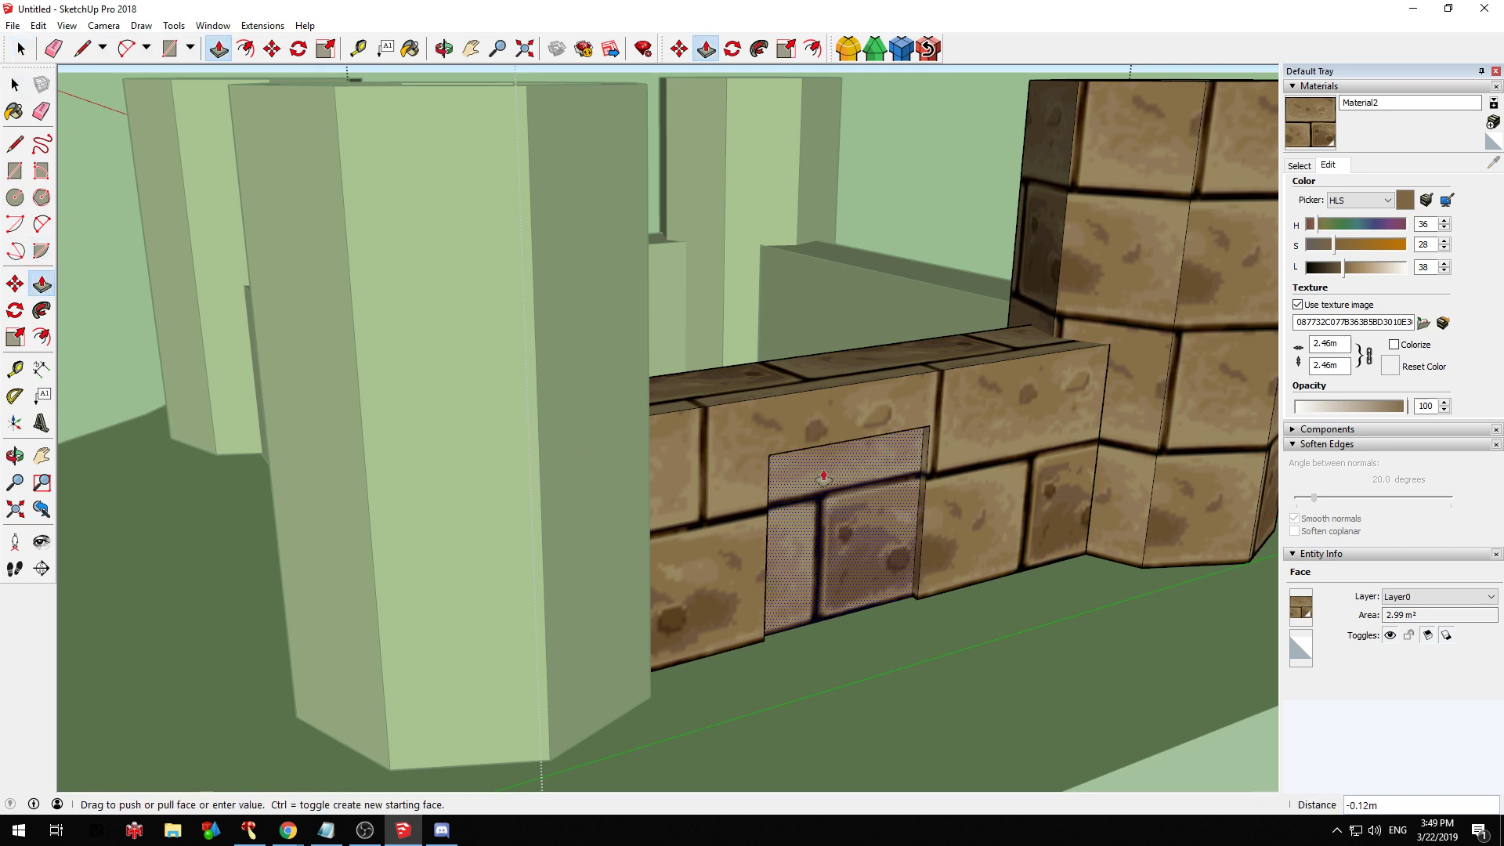
{"action": "left_click", "coordinate": [998, 336]}
{"action": "middle_click_drag", "start_coordinate": [736, 362], "coordinate": [766, 359]}
{"action": "scroll", "coordinate": [767, 359], "scroll_direction": "down", "scroll_amount": 4}
{"action": "key", "text": "space"}
{"action": "key", "text": "Escape"}
Examine the castle's doorway, walls and towers, and the grass platform around them
{"action": "middle_click_drag", "start_coordinate": [601, 345], "coordinate": [689, 353]}
{"action": "scroll", "coordinate": [689, 352], "scroll_direction": "up", "scroll_amount": 3}
{"action": "middle_click_drag", "start_coordinate": [736, 454], "coordinate": [712, 376]}
{"action": "scroll", "coordinate": [783, 439], "scroll_direction": "down", "scroll_amount": 4}
{"action": "middle_click_drag", "start_coordinate": [796, 460], "coordinate": [567, 405]}
{"action": "scroll", "coordinate": [697, 343], "scroll_direction": "up", "scroll_amount": 3}
{"action": "left_click", "coordinate": [617, 373]}
{"action": "scroll", "coordinate": [617, 373], "scroll_direction": "up", "scroll_amount": 3}
{"action": "scroll", "coordinate": [567, 405], "scroll_direction": "down", "scroll_amount": 3}
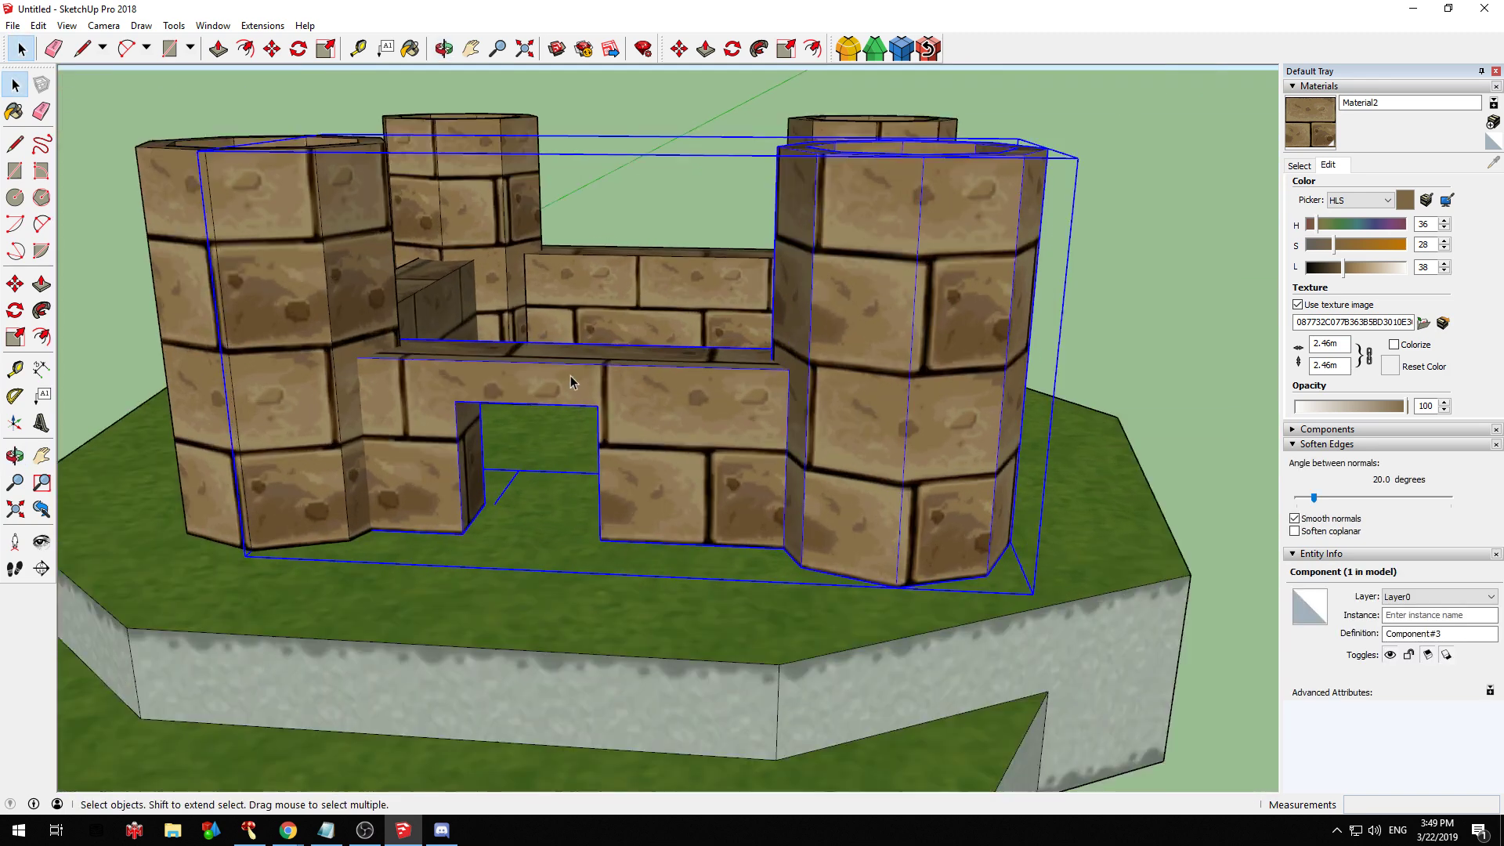
{"action": "scroll", "coordinate": [708, 416], "scroll_direction": "up", "scroll_amount": 3}
{"action": "scroll", "coordinate": [711, 416], "scroll_direction": "down", "scroll_amount": 4}
{"action": "scroll", "coordinate": [736, 416], "scroll_direction": "down", "scroll_amount": 2}
{"action": "middle_click_drag", "start_coordinate": [737, 416], "coordinate": [893, 541]}
{"action": "scroll", "coordinate": [391, 579], "scroll_direction": "up", "scroll_amount": 5}
{"action": "middle_click_drag", "start_coordinate": [416, 441], "coordinate": [420, 430]}
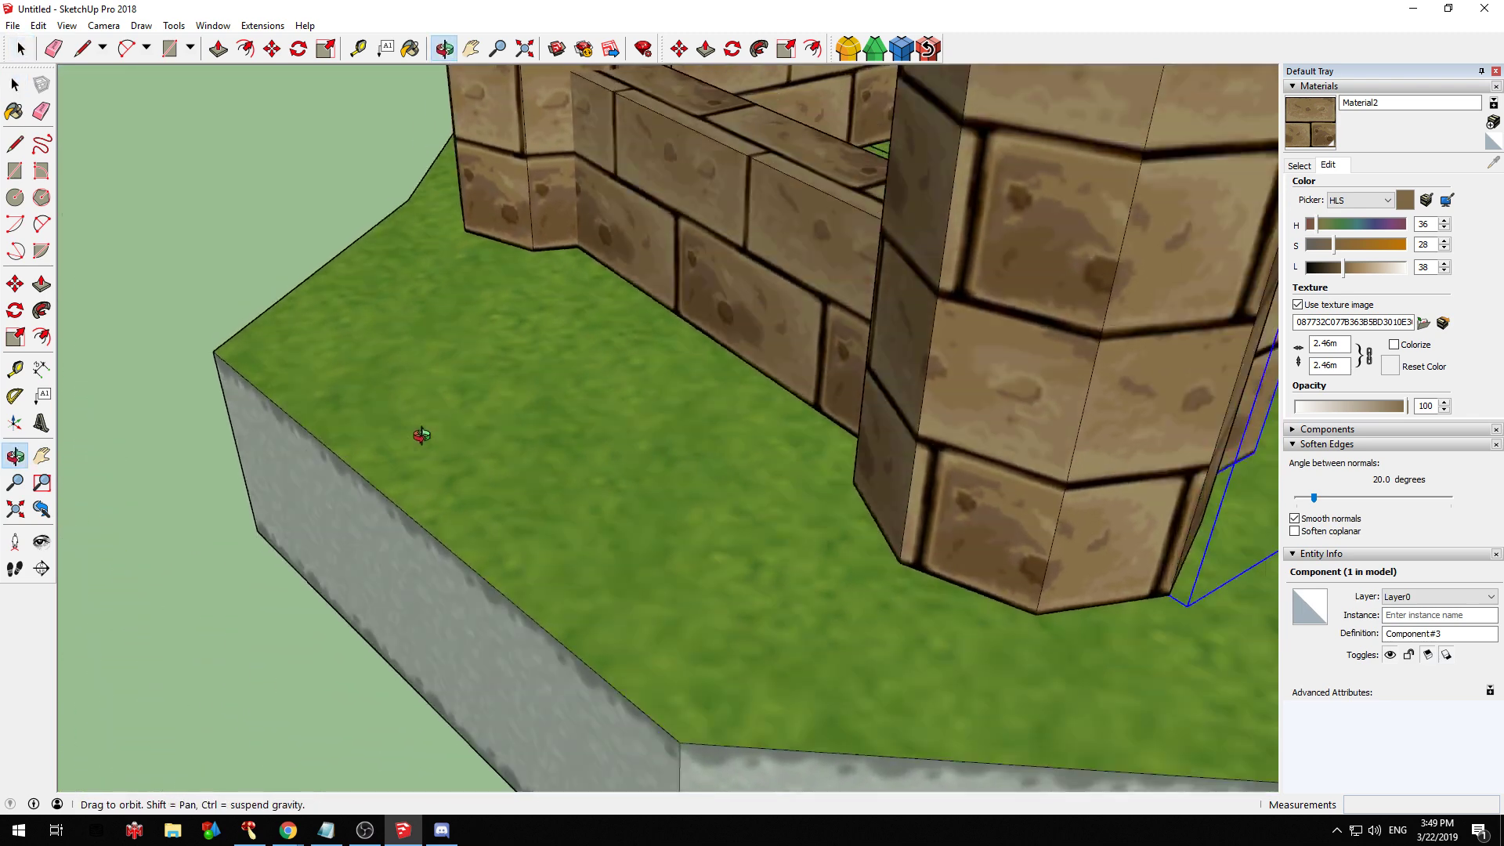
Draw an eight-sided polygon on the ground beside the grass platforms and castle
{"action": "scroll", "coordinate": [314, 363], "scroll_direction": "down", "scroll_amount": 5}
{"action": "middle_click_drag", "start_coordinate": [314, 364], "coordinate": [627, 379]}
{"action": "scroll", "coordinate": [429, 415], "scroll_direction": "up", "scroll_amount": 2}
{"action": "scroll", "coordinate": [430, 415], "scroll_direction": "down", "scroll_amount": 2}
{"action": "middle_click_drag", "start_coordinate": [618, 450], "coordinate": [708, 477]}
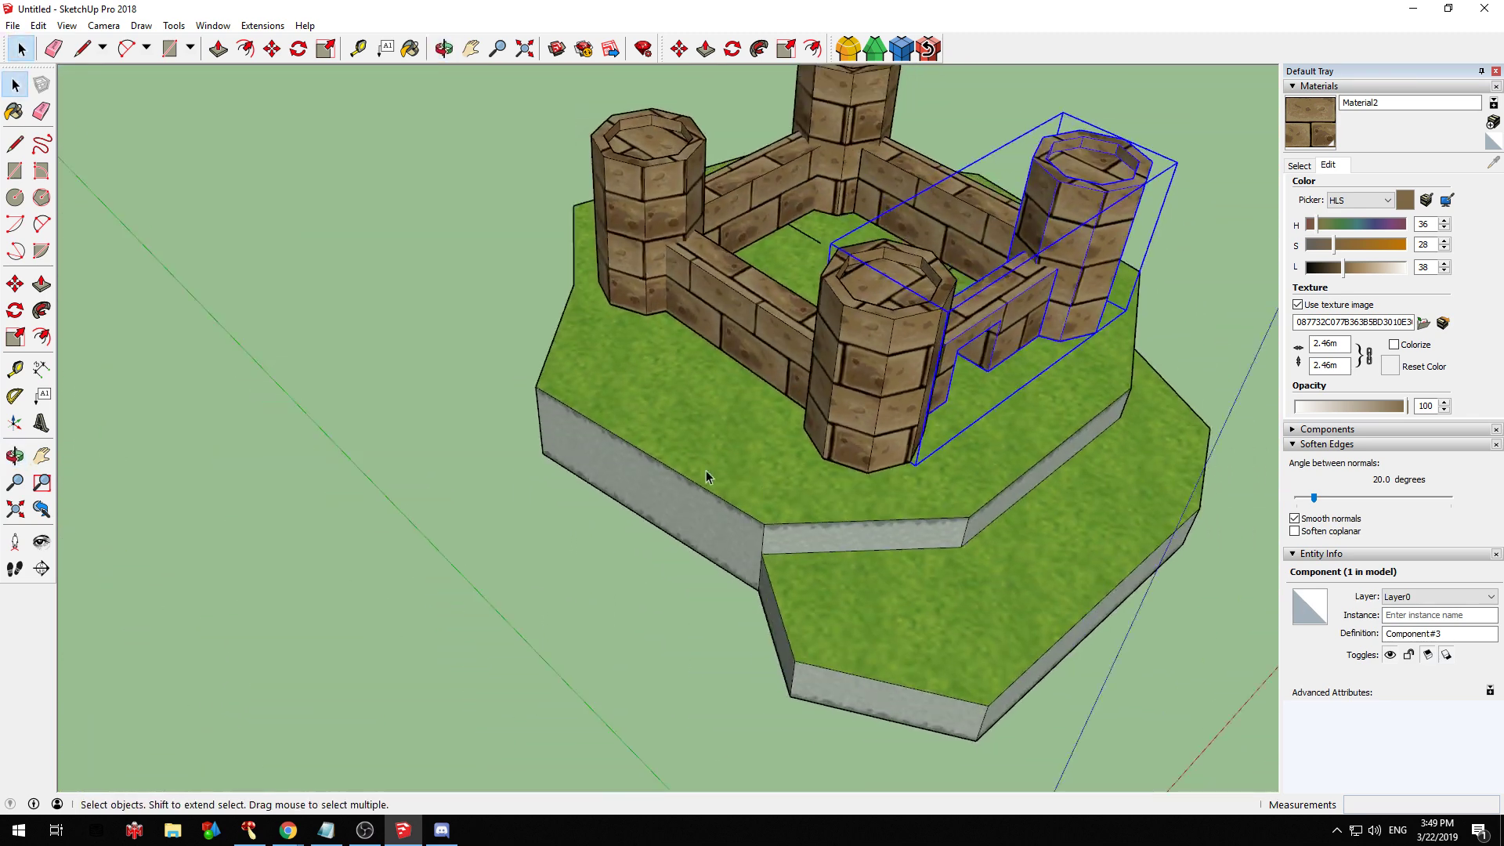
{"action": "scroll", "coordinate": [708, 476], "scroll_direction": "down", "scroll_amount": 2}
{"action": "scroll", "coordinate": [484, 414], "scroll_direction": "up", "scroll_amount": 2}
{"action": "middle_click_drag", "start_coordinate": [483, 413], "coordinate": [420, 445]}
{"action": "scroll", "coordinate": [415, 443], "scroll_direction": "down", "scroll_amount": 3}
{"action": "left_click", "coordinate": [15, 198]}
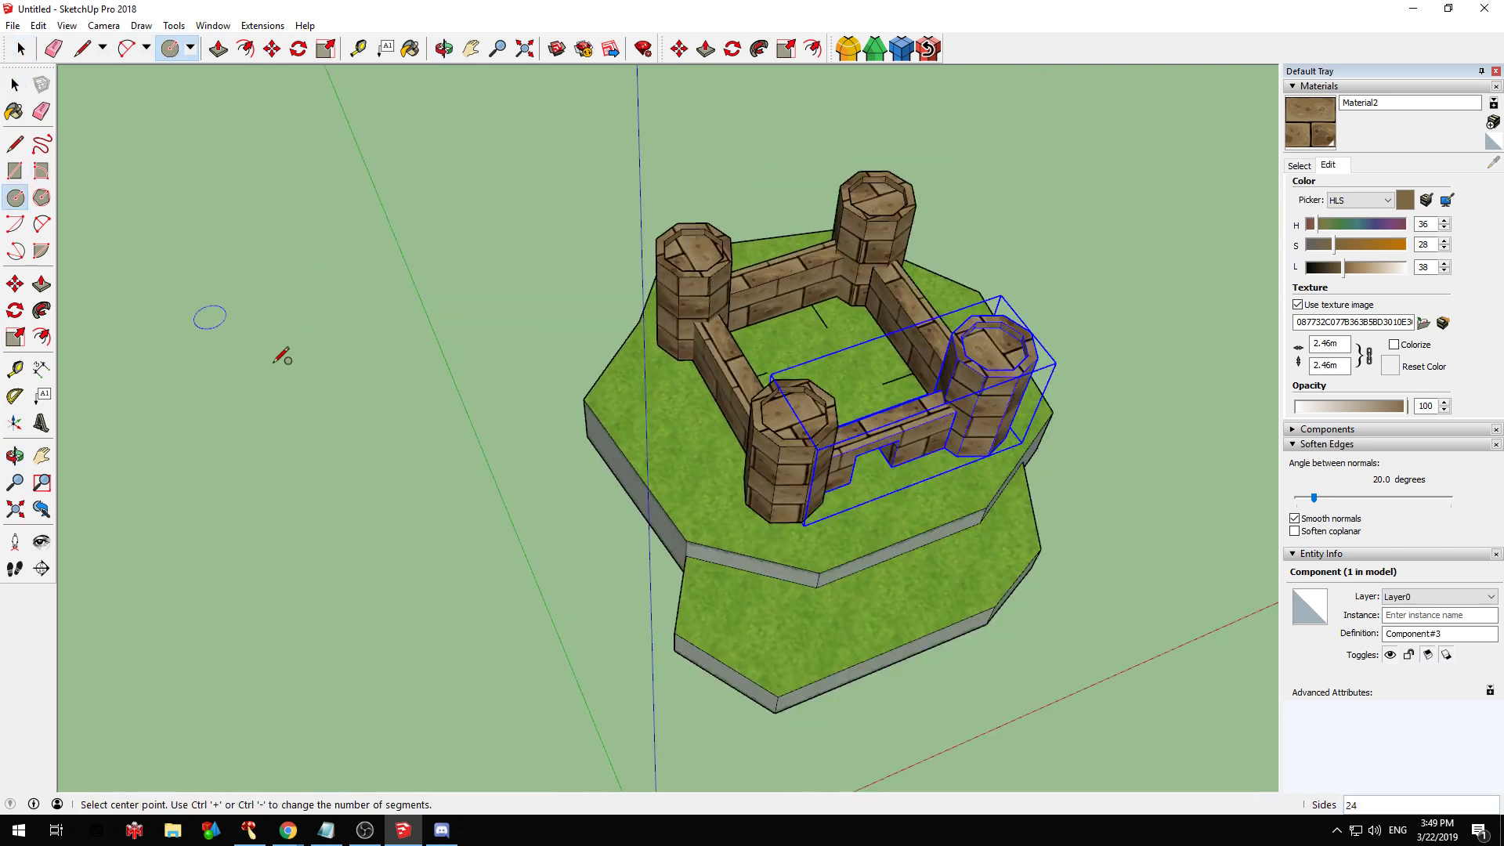
{"action": "scroll", "coordinate": [517, 463], "scroll_direction": "up", "scroll_amount": 2}
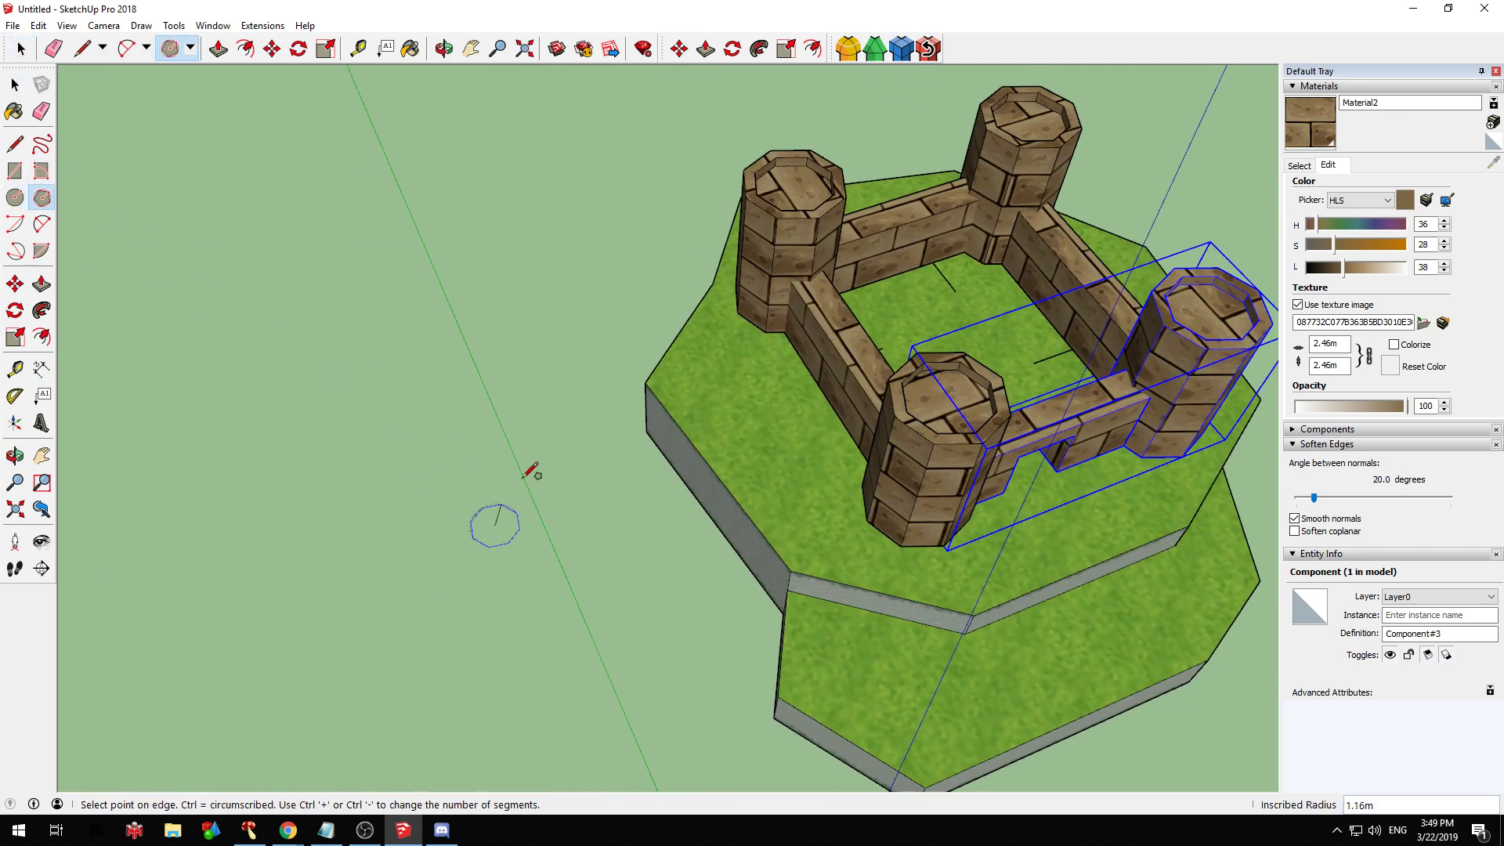
{"action": "left_click", "coordinate": [594, 398]}
Stretch the octagon along one direction and pull its face up into a tall block
{"action": "key", "text": "space"}
{"action": "double_click", "coordinate": [543, 513]}
{"action": "key", "text": "s"}
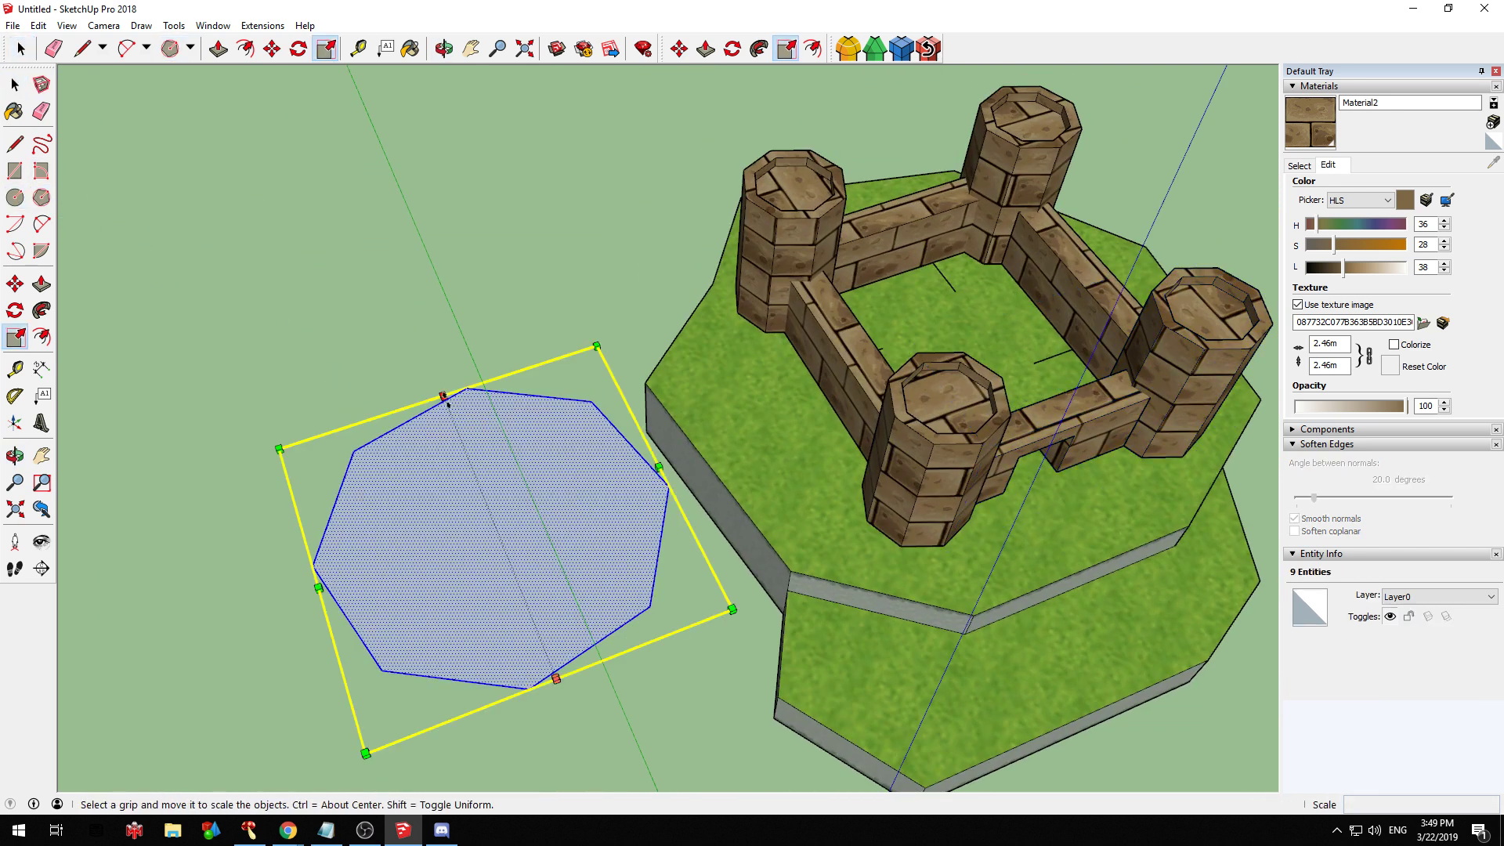
{"action": "left_click_drag", "start_coordinate": [446, 401], "coordinate": [415, 252]}
{"action": "middle_click_drag", "start_coordinate": [577, 480], "coordinate": [499, 278]}
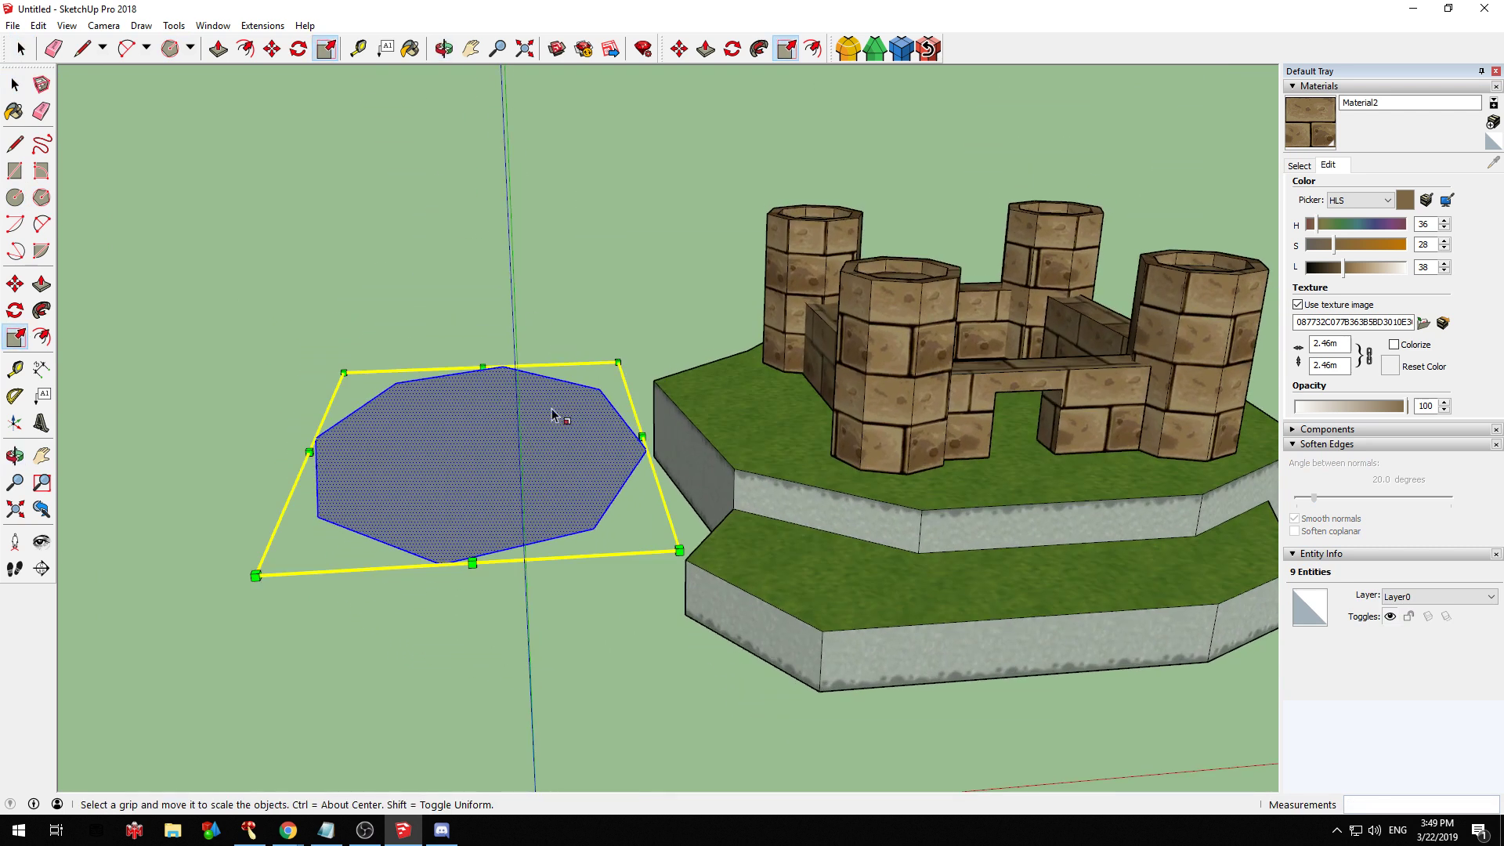
{"action": "key", "text": "Escape"}
{"action": "key", "text": "p"}
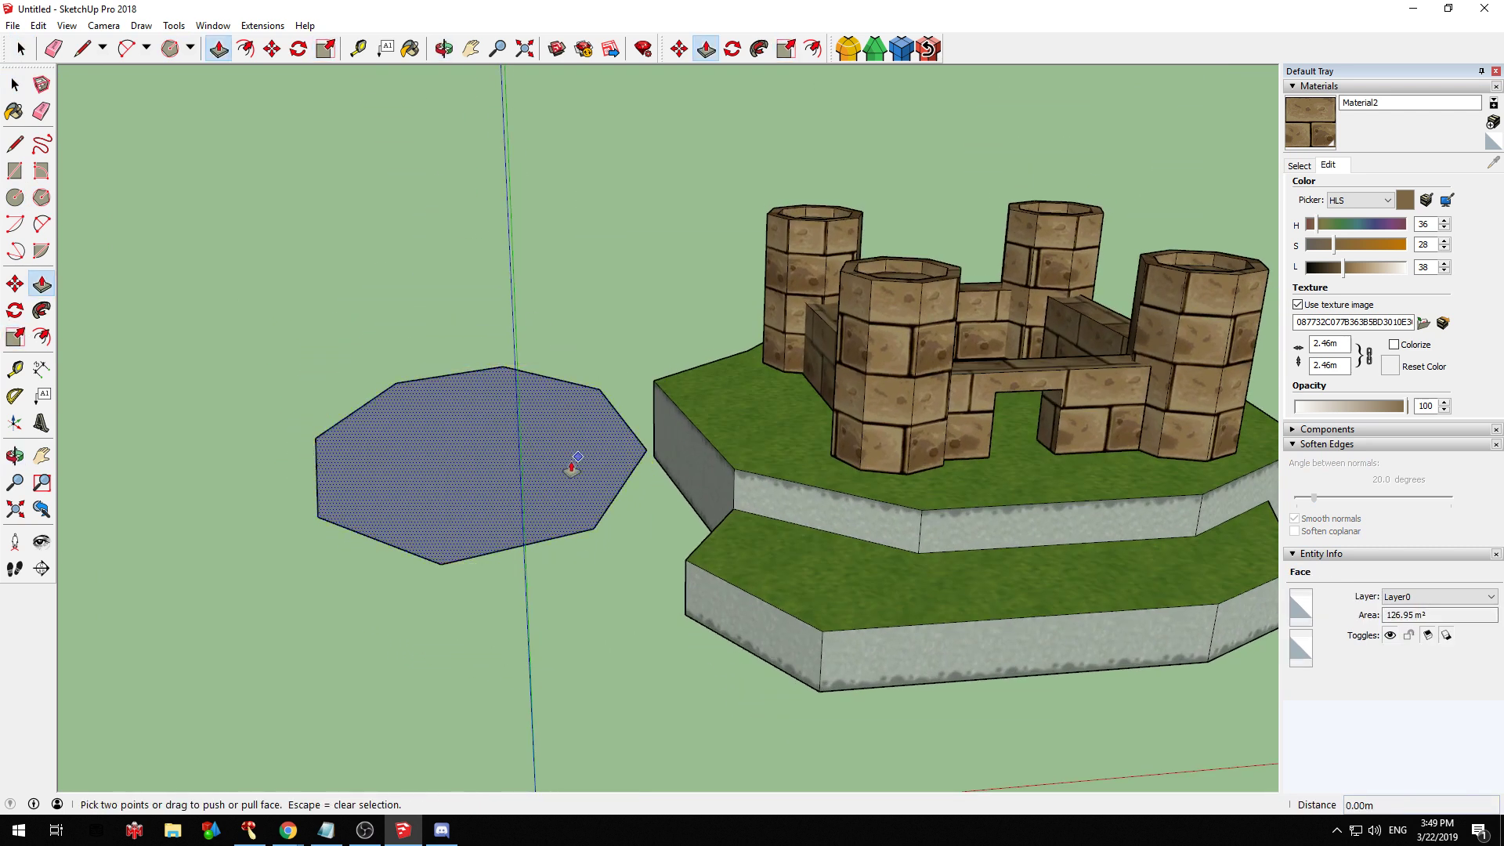
{"action": "left_click_drag", "start_coordinate": [571, 463], "coordinate": [539, 252]}
Select the whole octagonal block and move it about 3.02 m along the red axis toward the castle platforms
{"action": "key", "text": "space"}
{"action": "left_click", "coordinate": [518, 267]}
{"action": "triple_click", "coordinate": [518, 267]}
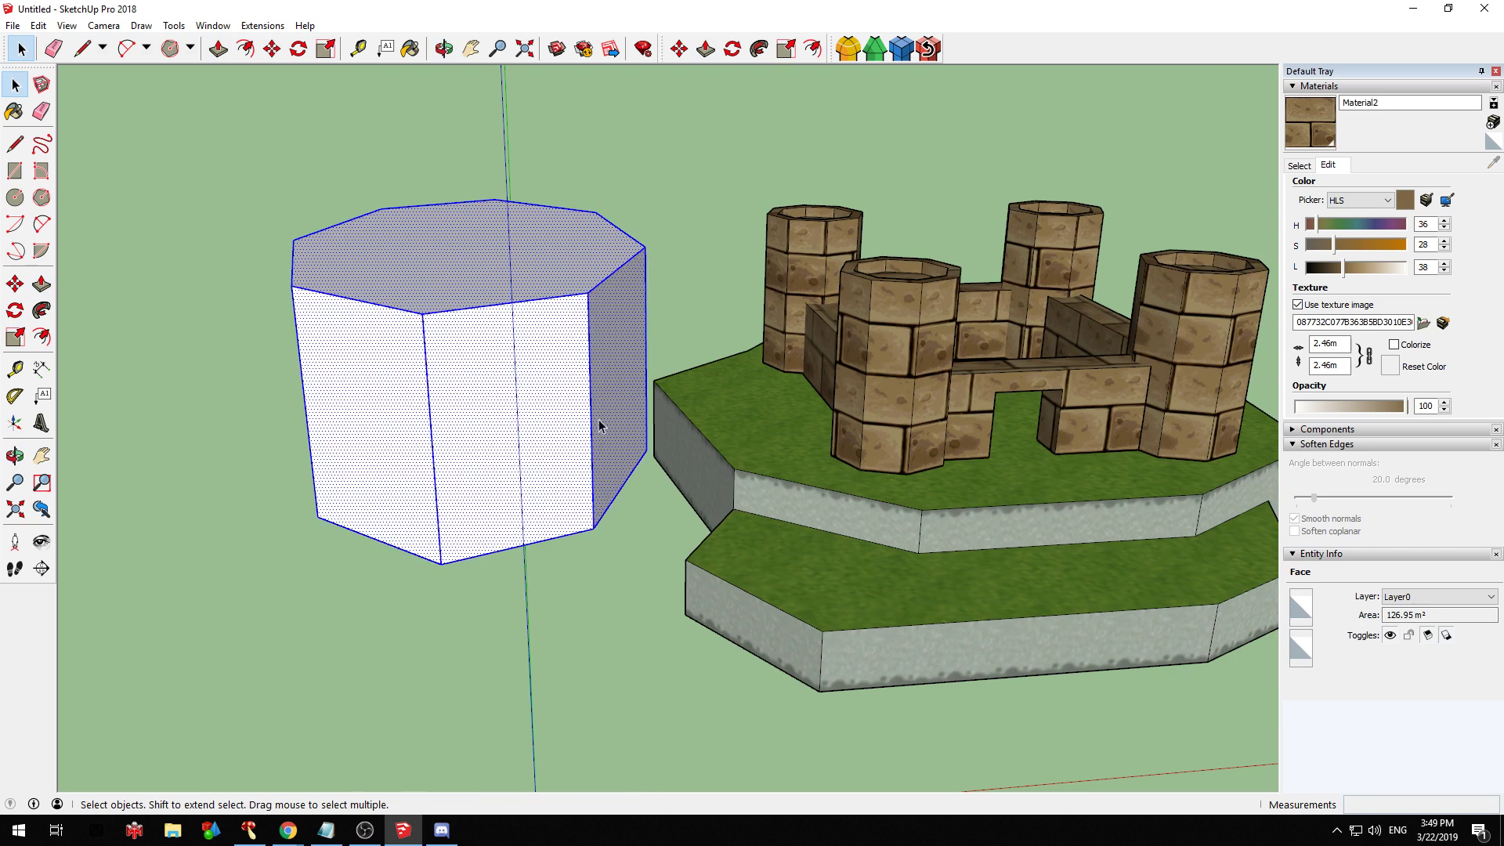
{"action": "middle_click_drag", "start_coordinate": [598, 423], "coordinate": [493, 356]}
{"action": "key", "text": "m"}
{"action": "scroll", "coordinate": [478, 333], "scroll_direction": "down", "scroll_amount": 2}
{"action": "middle_click_drag", "start_coordinate": [431, 280], "coordinate": [457, 278]}
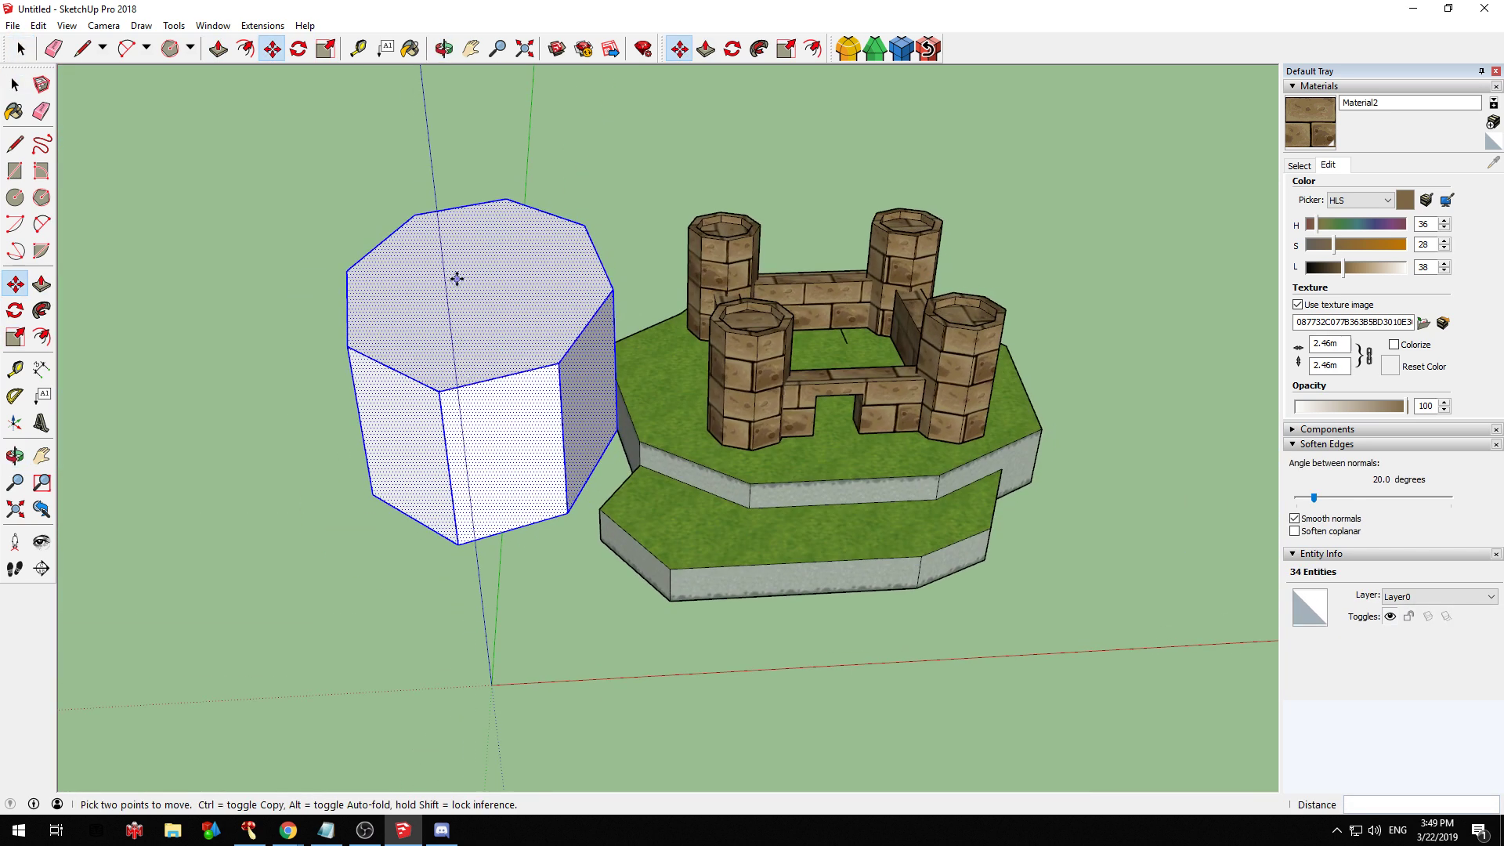
{"action": "left_click", "coordinate": [436, 276]}
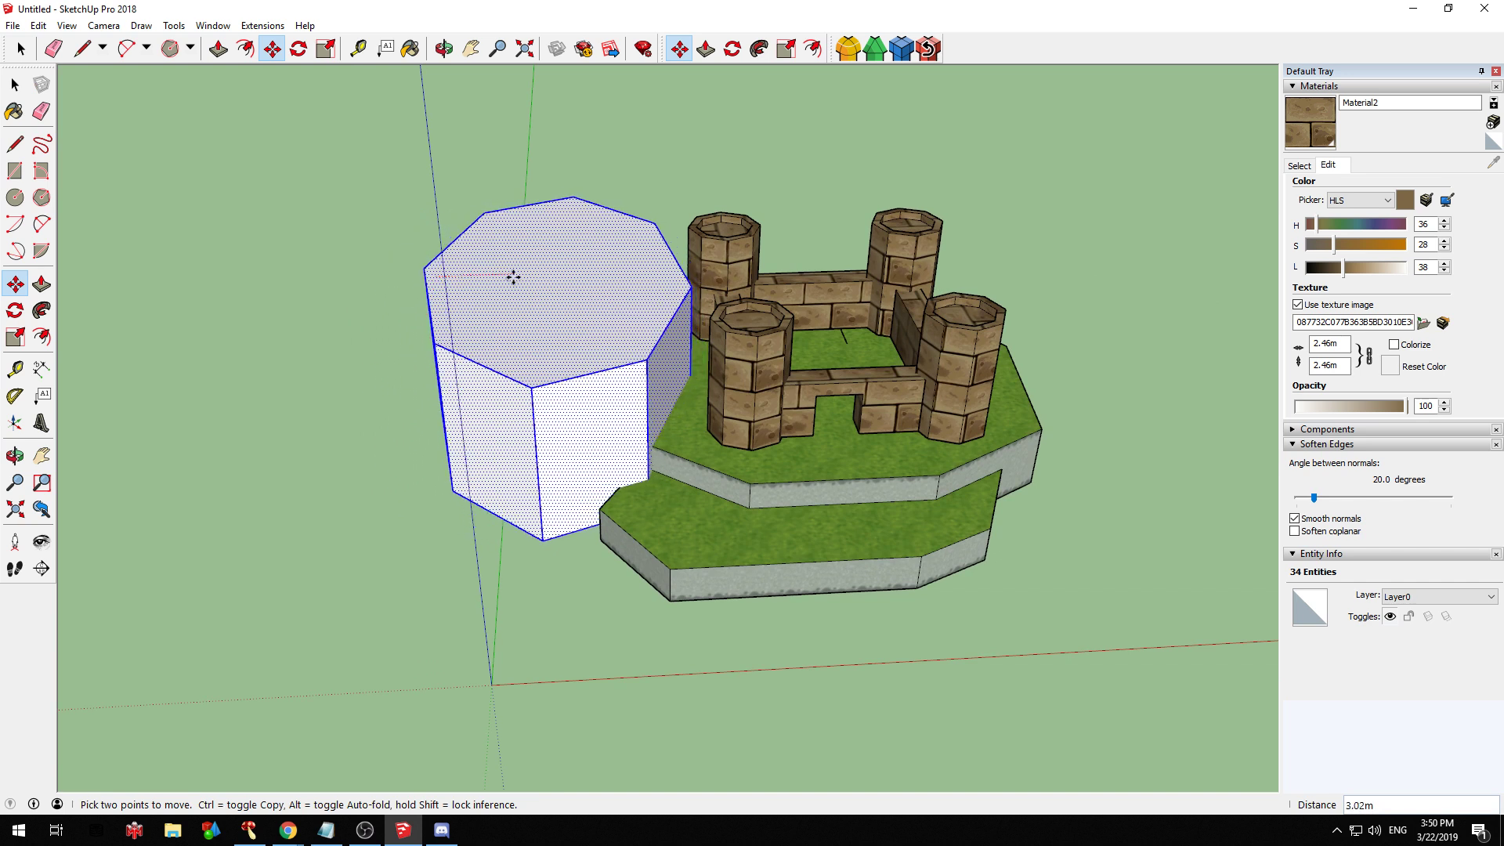
{"action": "left_click", "coordinate": [513, 277]}
Shift the block along the green axis beside the platforms and move it about 1.81 m back away from the castle
{"action": "middle_click_drag", "start_coordinate": [512, 277], "coordinate": [662, 315]}
{"action": "middle_click_drag", "start_coordinate": [702, 267], "coordinate": [752, 275]}
{"action": "left_click", "coordinate": [659, 240]}
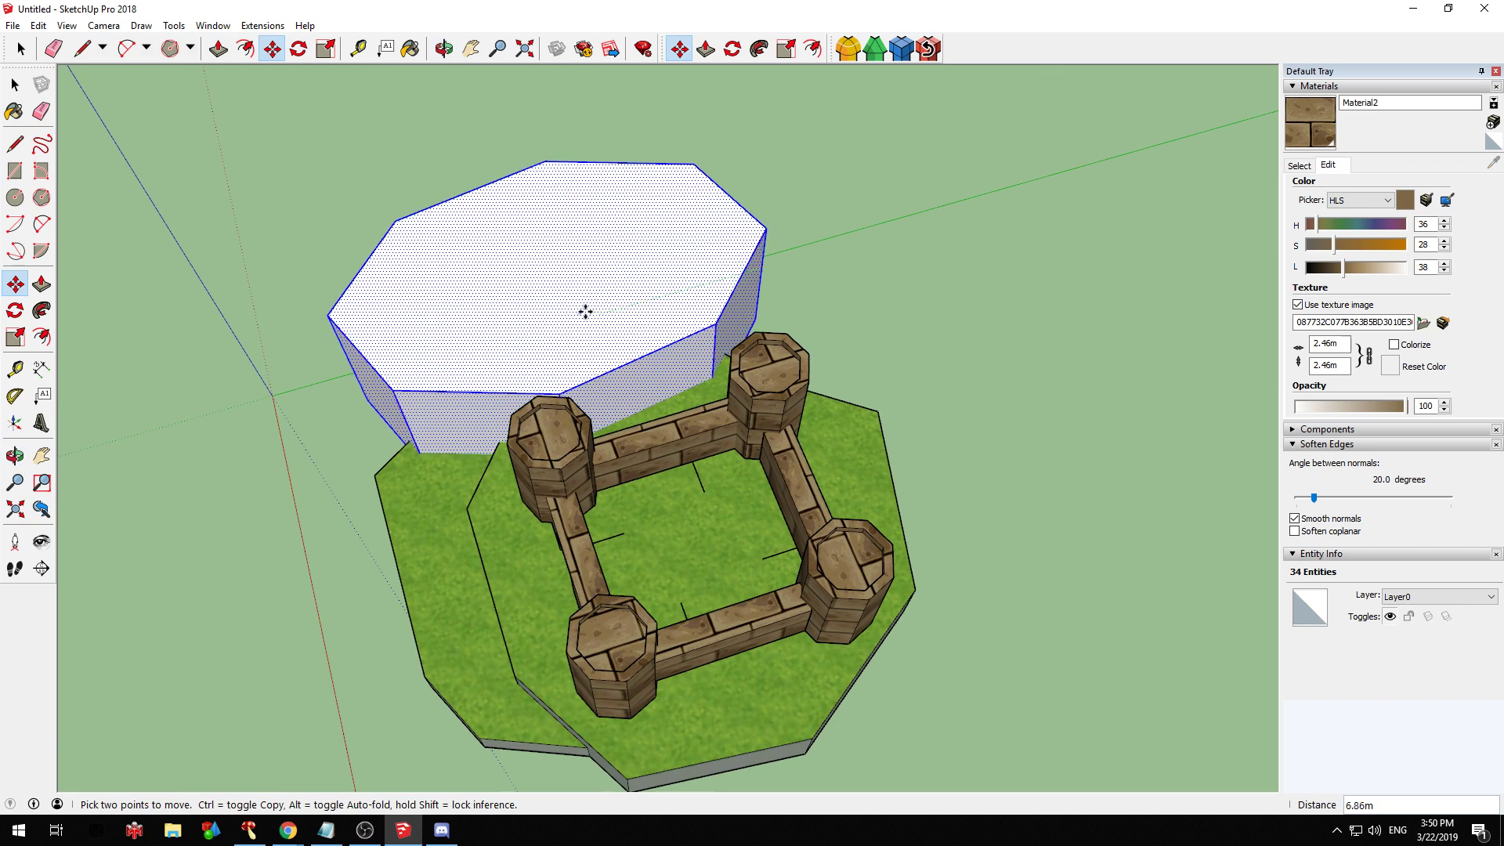
{"action": "middle_click_drag", "start_coordinate": [564, 312], "coordinate": [575, 526]}
{"action": "left_click", "coordinate": [583, 465]}
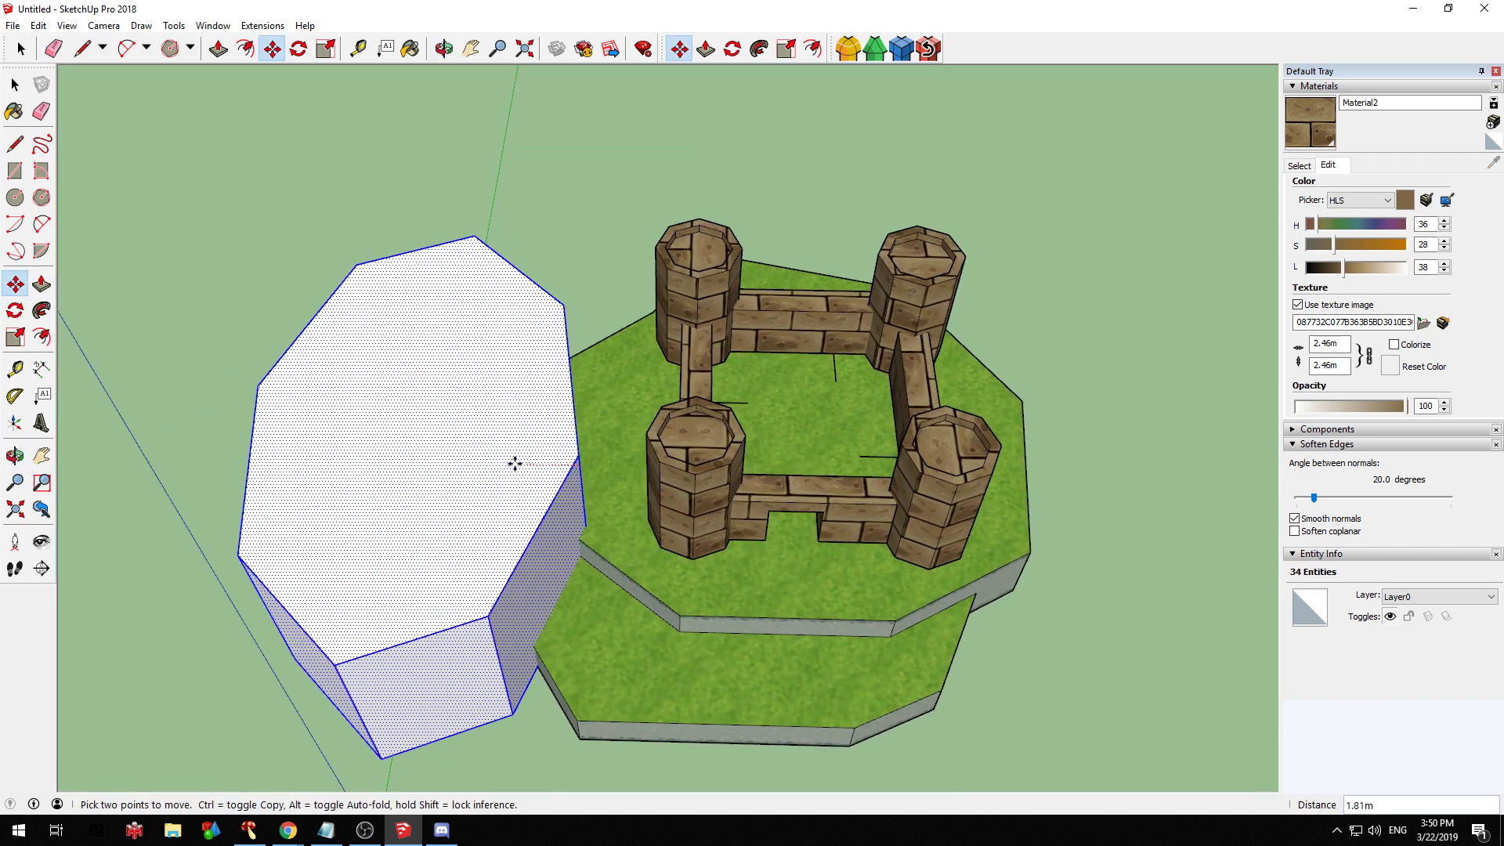
{"action": "left_click", "coordinate": [515, 463]}
Rotate the block about its vertical axis and nudge it against the side of the platforms
{"action": "middle_click_drag", "start_coordinate": [510, 463], "coordinate": [530, 191]}
{"action": "key", "text": "q"}
{"action": "left_click", "coordinate": [424, 385]}
{"action": "left_click", "coordinate": [467, 269]}
{"action": "left_click", "coordinate": [501, 268]}
{"action": "key", "text": "m"}
{"action": "left_click", "coordinate": [473, 424]}
{"action": "left_click", "coordinate": [483, 424]}
{"action": "key", "text": "space"}
{"action": "left_click", "coordinate": [530, 192]}
Sample the grey stone texture from the platform's side and paint all faces of the block with it
{"action": "scroll", "coordinate": [524, 510], "scroll_direction": "up", "scroll_amount": 3}
{"action": "middle_click_drag", "start_coordinate": [525, 510], "coordinate": [472, 353]}
{"action": "scroll", "coordinate": [473, 353], "scroll_direction": "down", "scroll_amount": 4}
{"action": "left_click", "coordinate": [604, 554]}
{"action": "key", "text": "b"}
{"action": "left_click", "coordinate": [598, 554], "text": "alt"}
{"action": "left_click", "coordinate": [487, 308]}
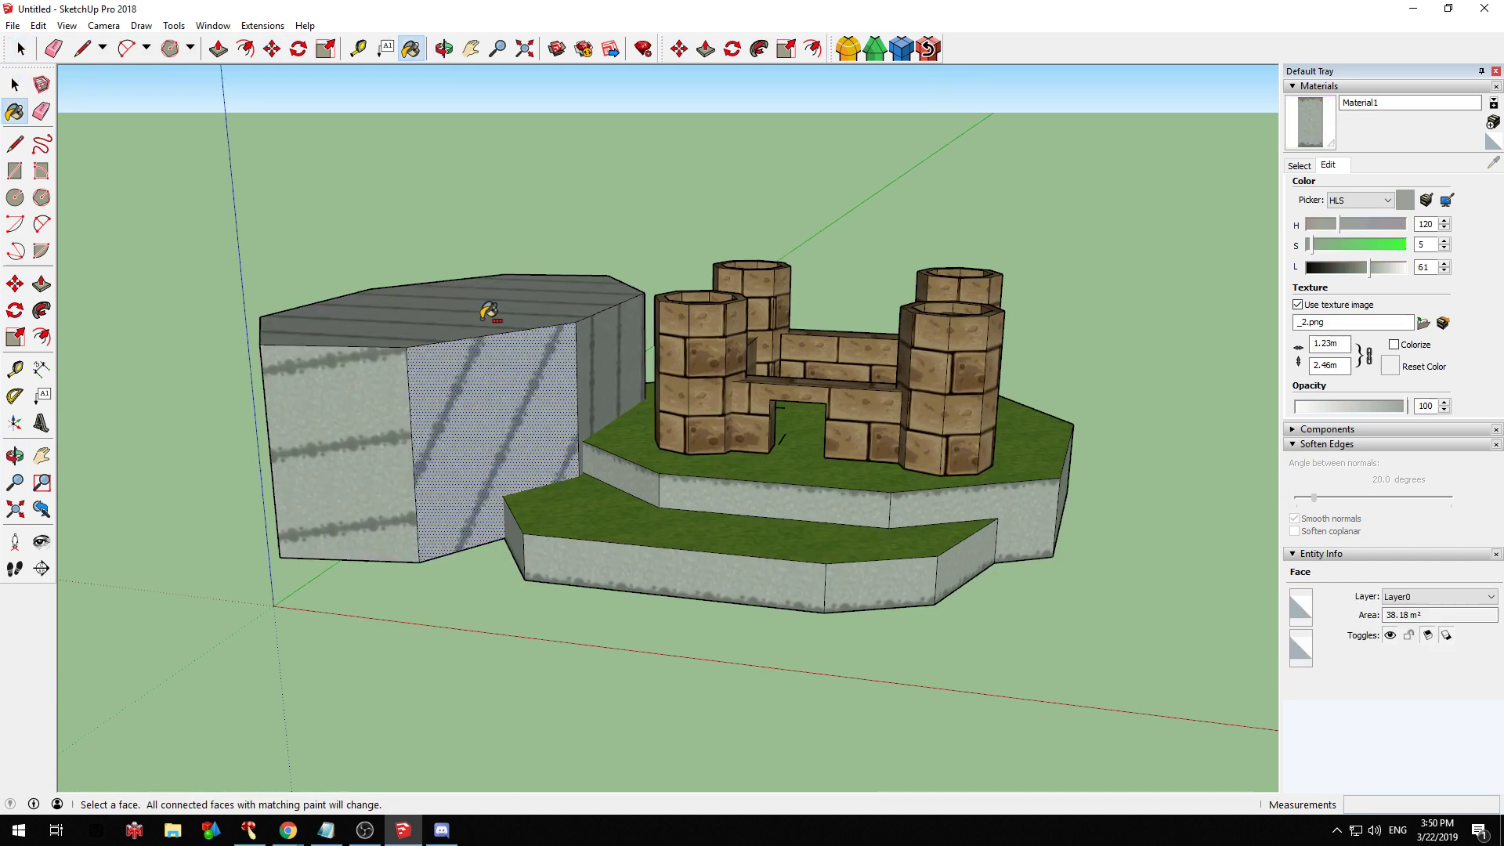
{"action": "scroll", "coordinate": [606, 258], "scroll_direction": "up", "scroll_amount": 3}
{"action": "key", "text": "space"}
{"action": "left_click", "coordinate": [606, 259]}
Draw a long narrow rectangle near the upper edge of the block's face that looks toward the castle
{"action": "middle_click_drag", "start_coordinate": [485, 376], "coordinate": [454, 431]}
{"action": "scroll", "coordinate": [594, 314], "scroll_direction": "up", "scroll_amount": 3}
{"action": "middle_click_drag", "start_coordinate": [581, 492], "coordinate": [755, 429]}
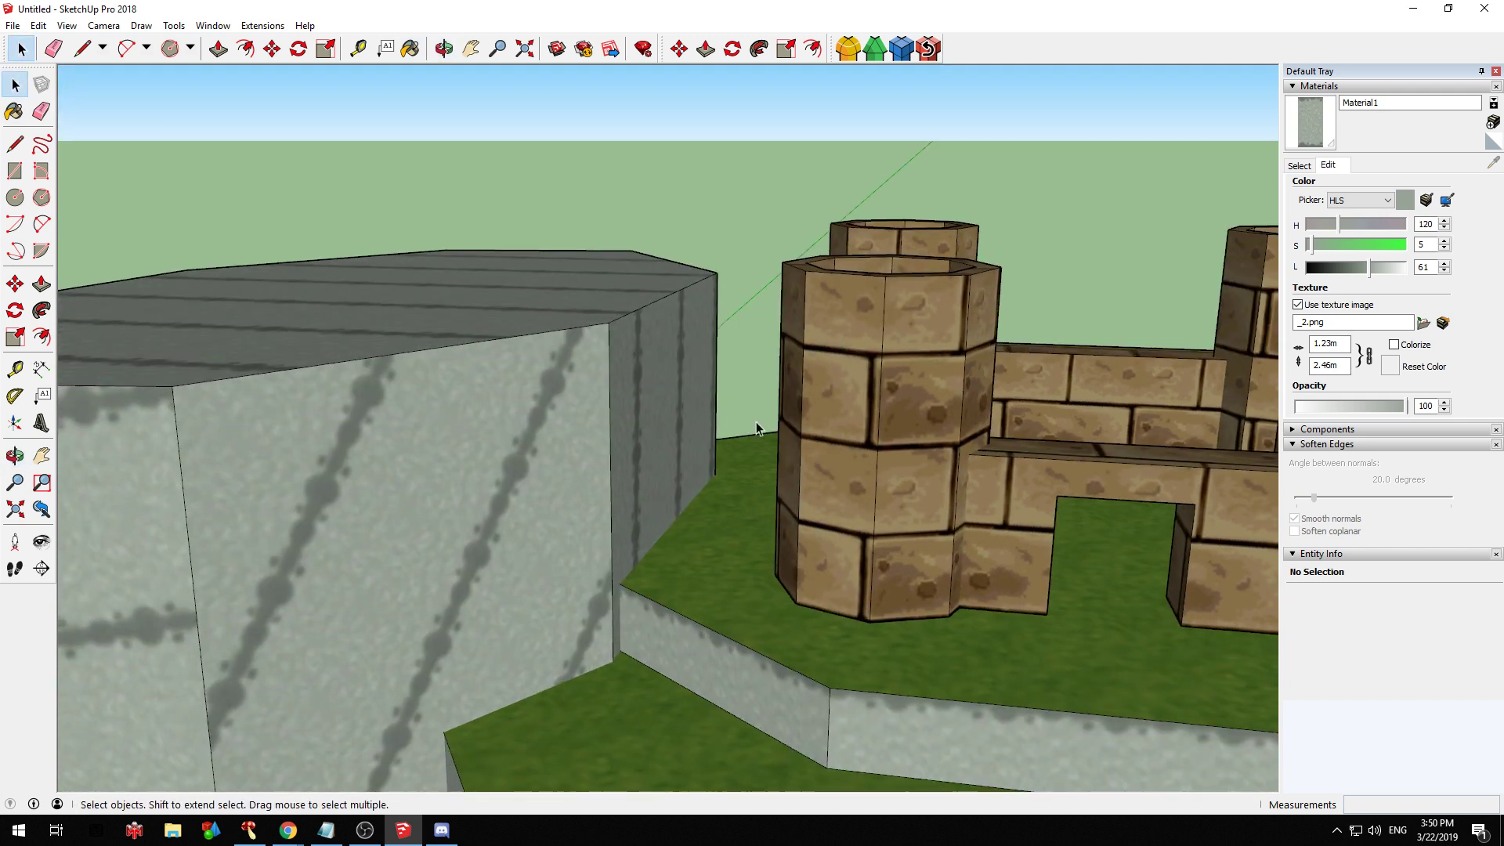
{"action": "scroll", "coordinate": [756, 429], "scroll_direction": "up", "scroll_amount": 3}
{"action": "left_click", "coordinate": [557, 396]}
{"action": "middle_click_drag", "start_coordinate": [558, 396], "coordinate": [304, 310]}
{"action": "scroll", "coordinate": [454, 351], "scroll_direction": "up", "scroll_amount": 3}
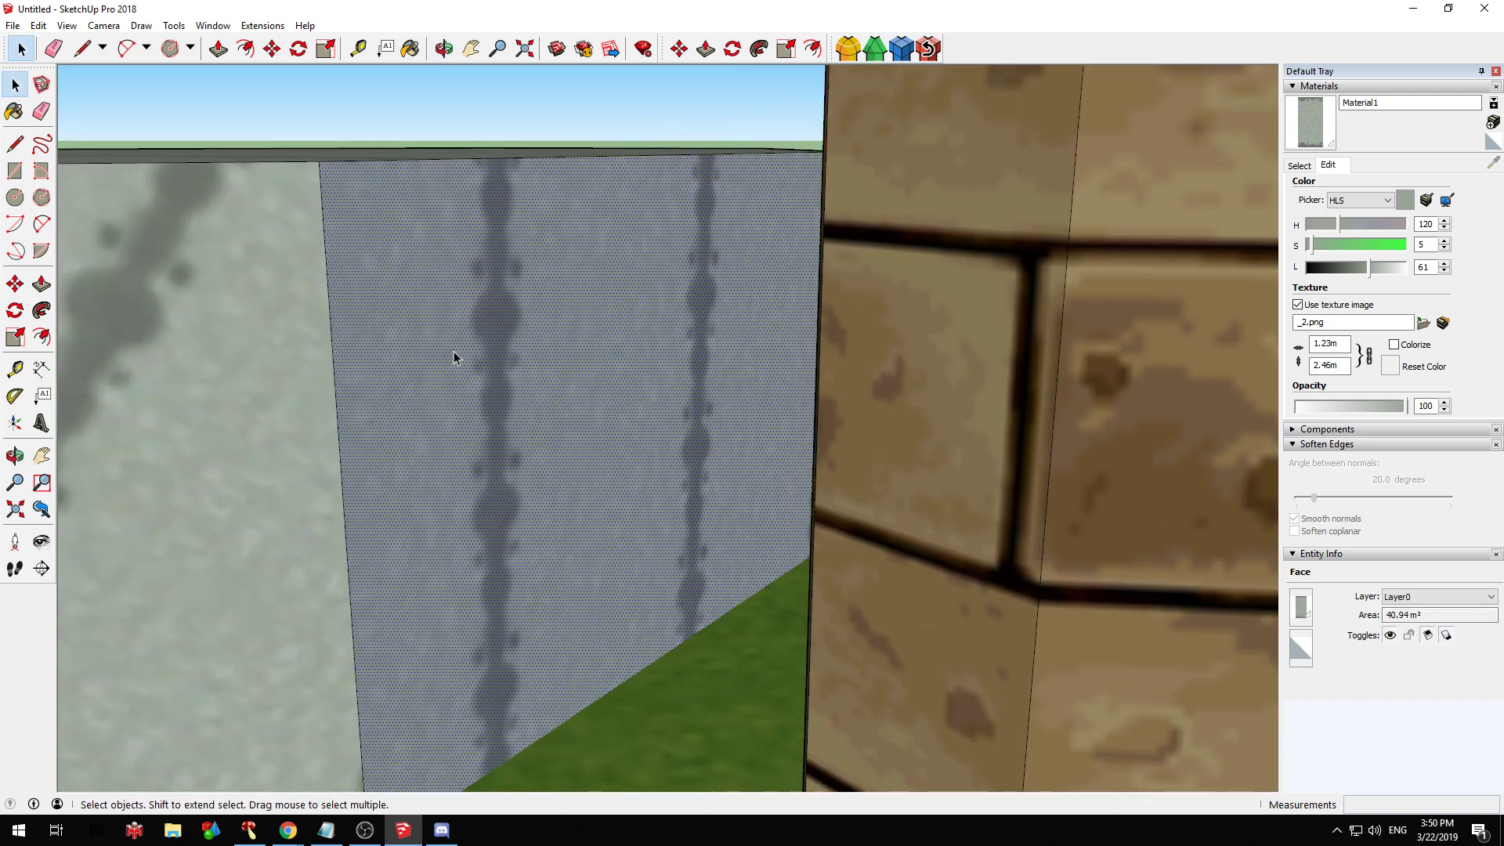
{"action": "middle_click_drag", "start_coordinate": [437, 315], "coordinate": [483, 112]}
{"action": "left_click", "coordinate": [483, 112]}
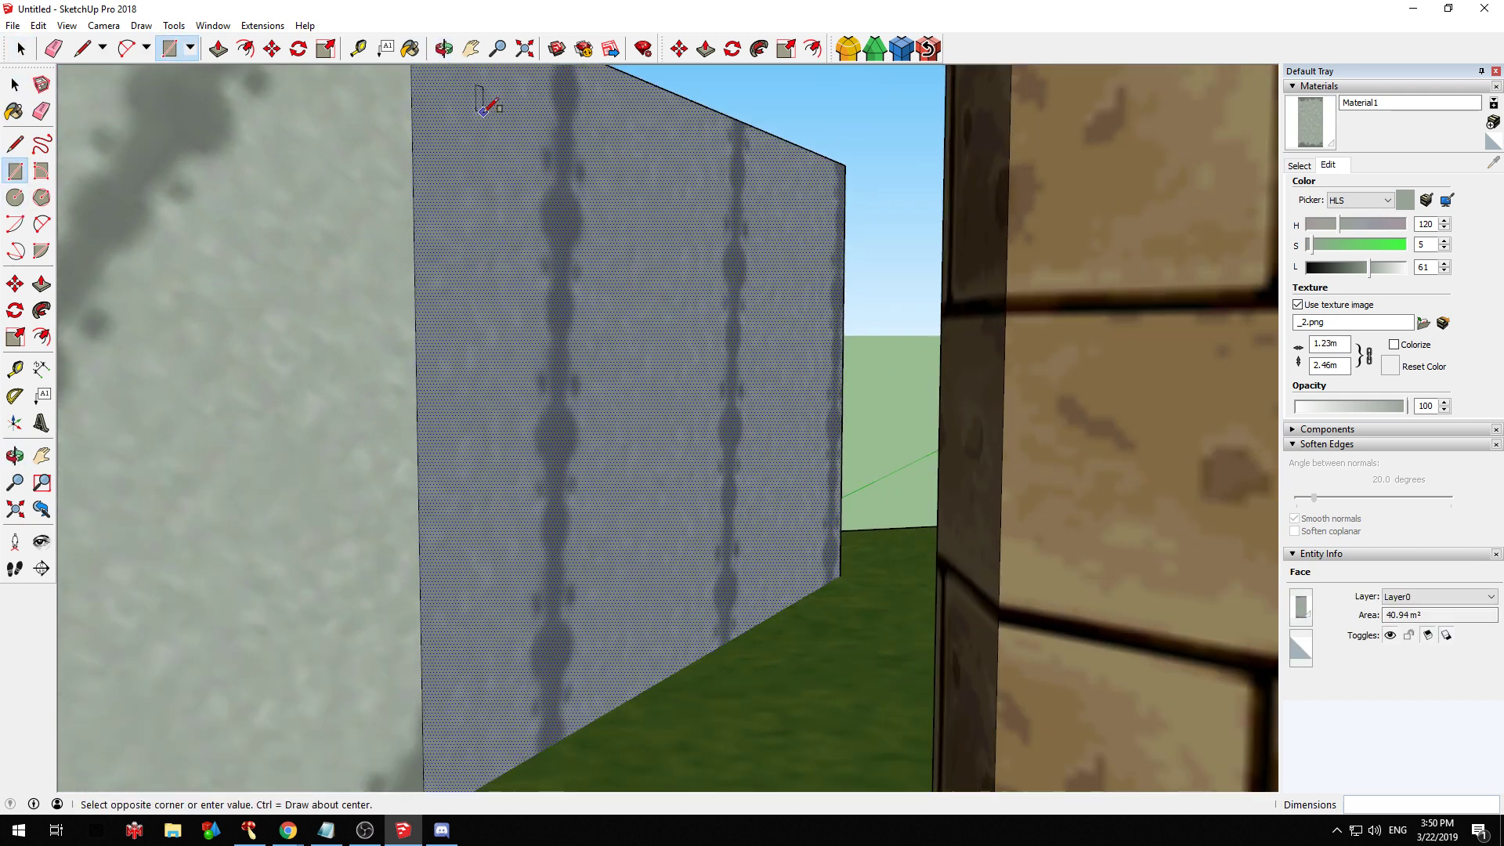
{"action": "left_click", "coordinate": [834, 245]}
{"action": "middle_click_drag", "start_coordinate": [689, 185], "coordinate": [734, 304]}
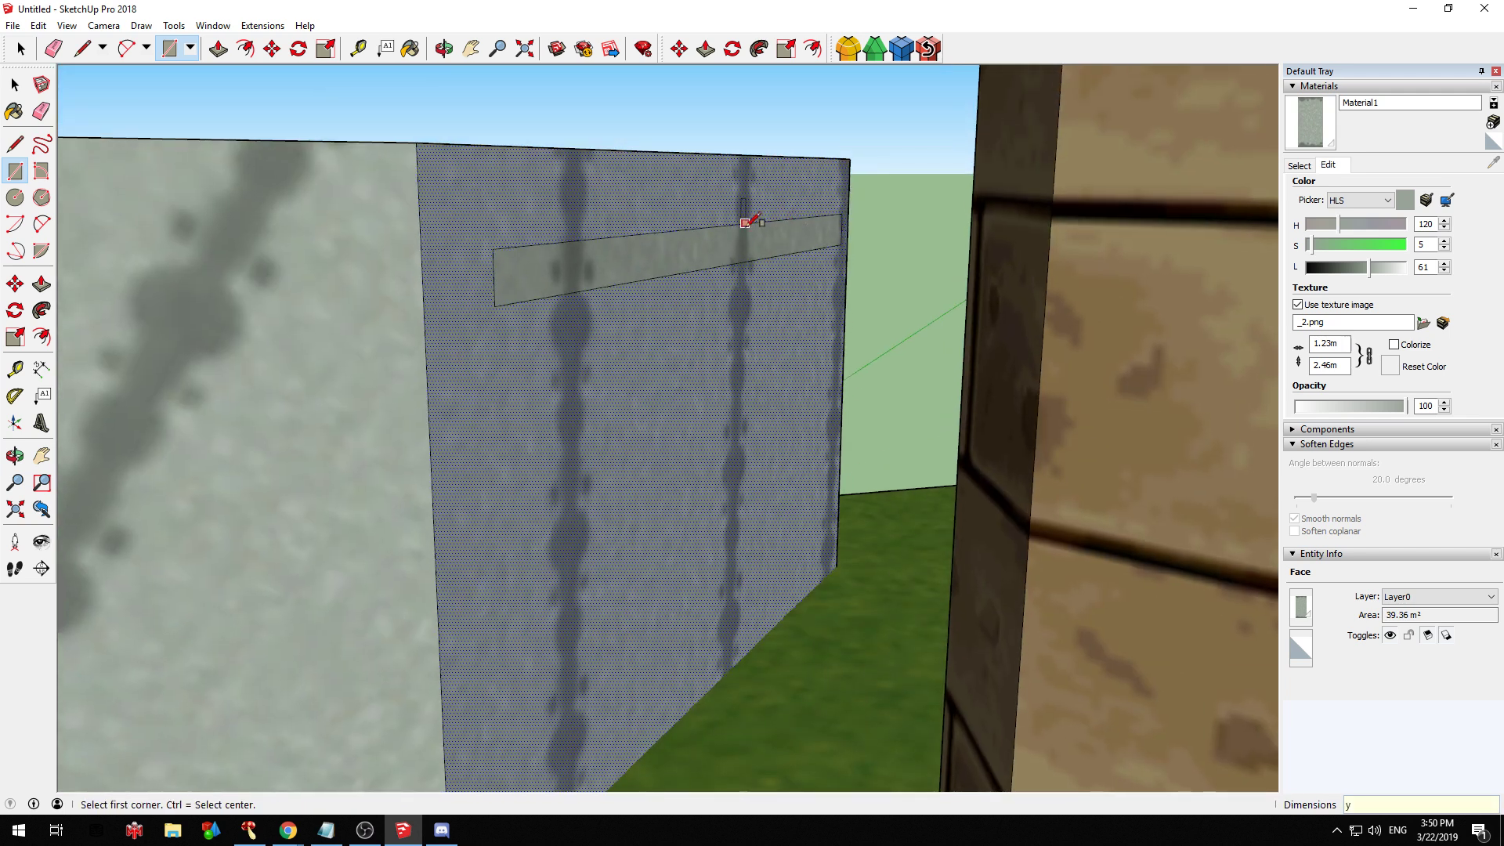
Push the narrow rectangle inward to recess a horizontal slot in the block's face
{"action": "key", "text": "p"}
{"action": "left_click", "coordinate": [784, 239]}
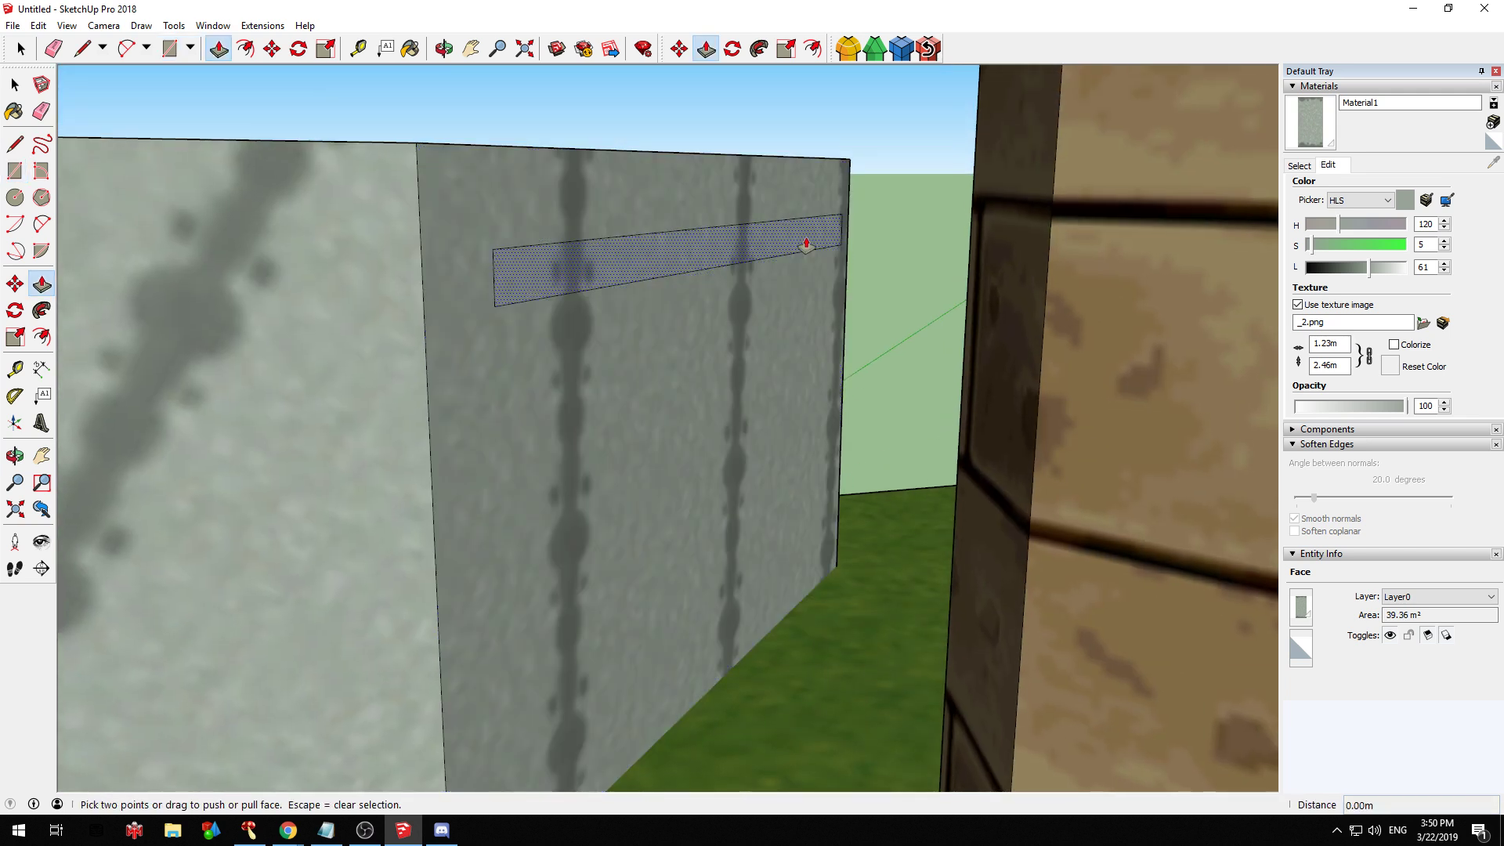
{"action": "left_click", "coordinate": [759, 249]}
{"action": "scroll", "coordinate": [745, 301], "scroll_direction": "down", "scroll_amount": 4}
{"action": "scroll", "coordinate": [739, 311], "scroll_direction": "up", "scroll_amount": 3}
{"action": "key", "text": "space"}
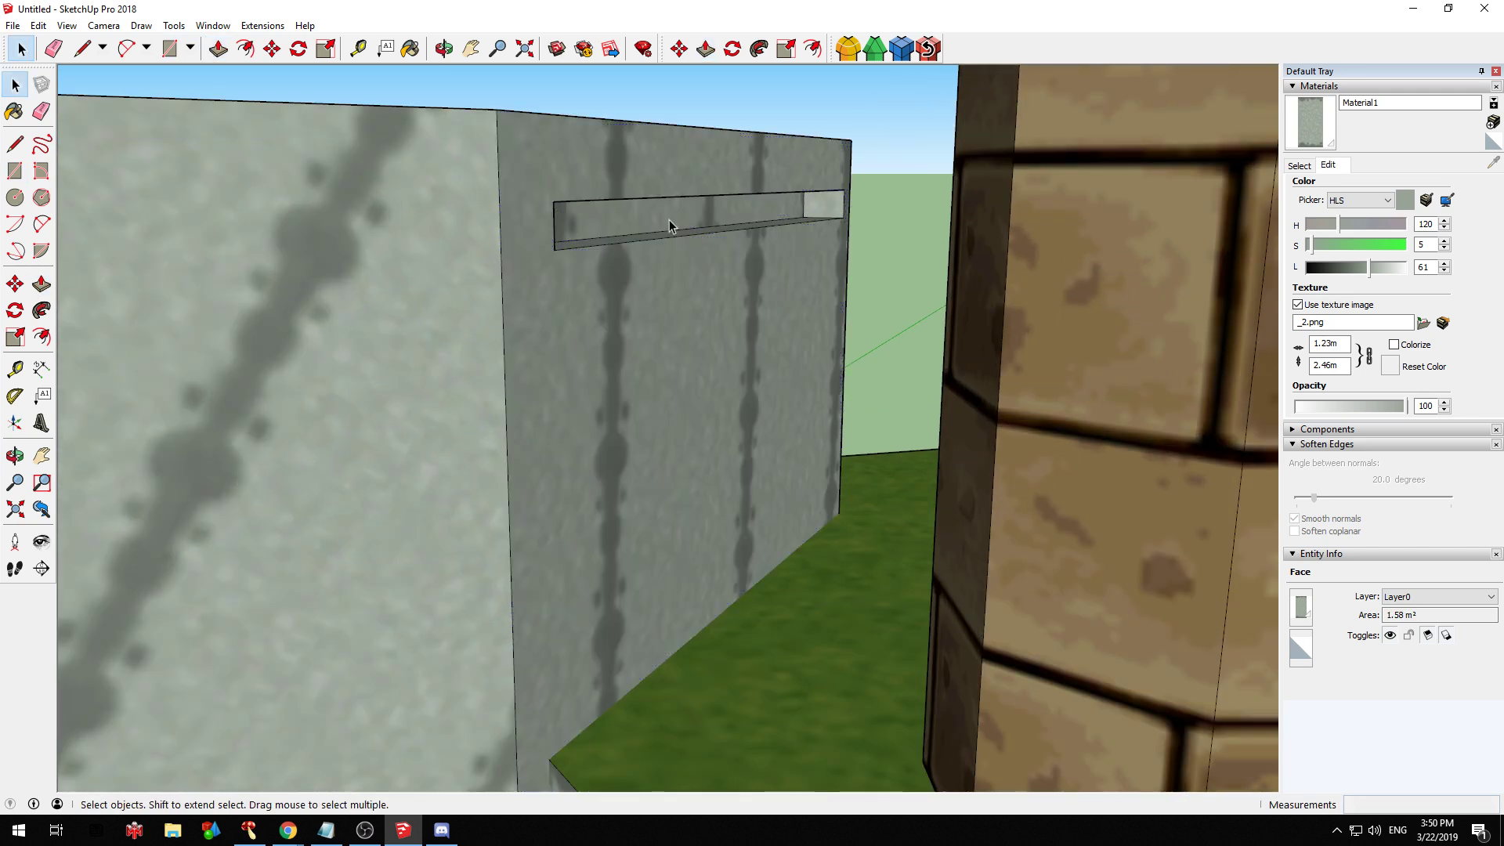
Select the whole block with its slot and turn it into a component
{"action": "triple_click", "coordinate": [671, 226]}
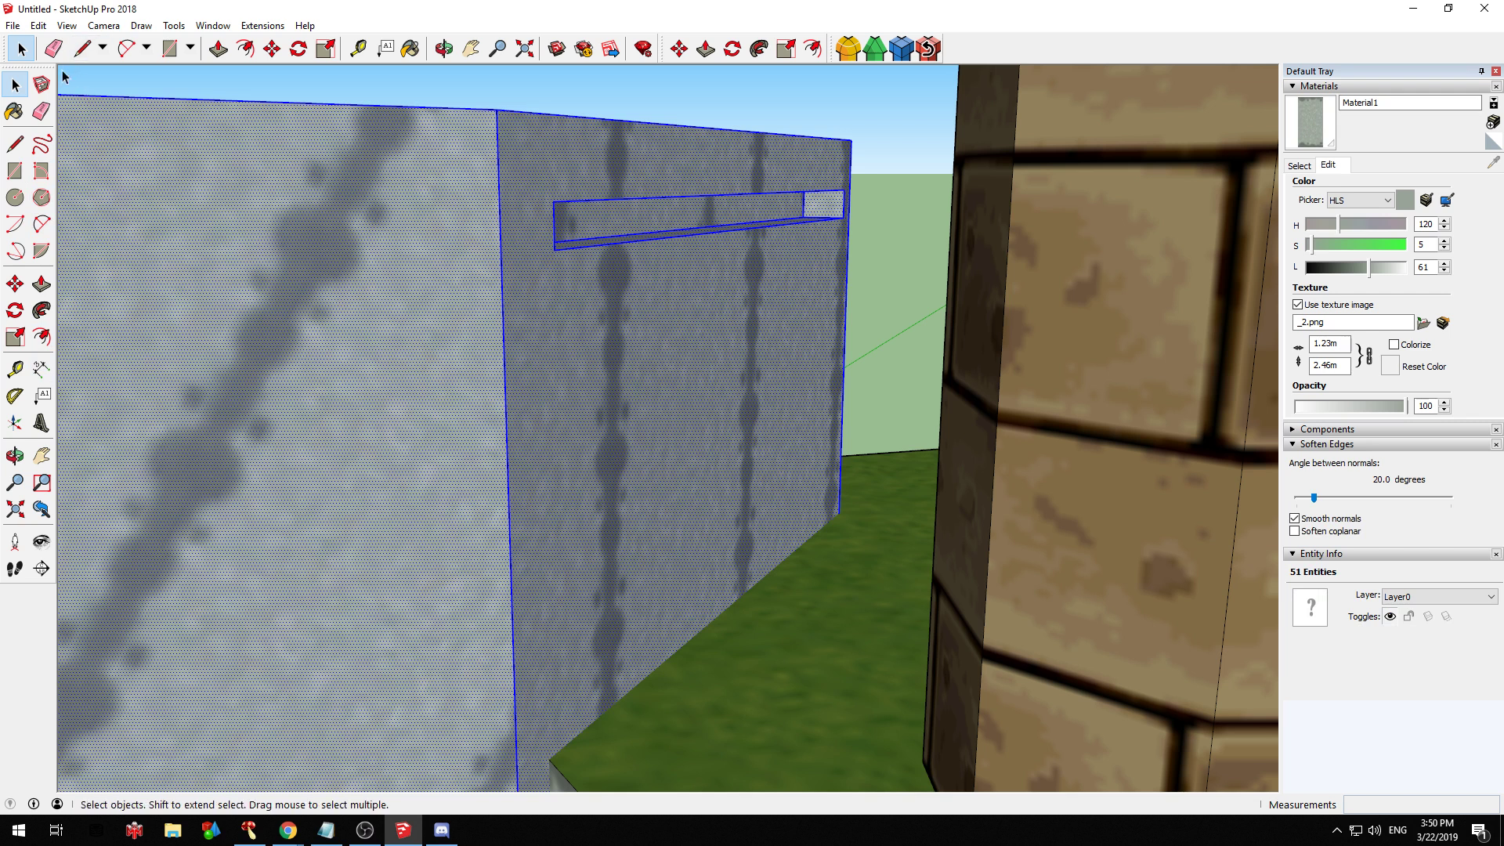
{"action": "left_click", "coordinate": [43, 84]}
{"action": "left_click", "coordinate": [772, 574]}
{"action": "middle_click_drag", "start_coordinate": [618, 278], "coordinate": [752, 211]}
Trace a vertical face with the Line tool over the block's side, from the slot's lower edge down to the grass
{"action": "key", "text": "l"}
{"action": "scroll", "coordinate": [891, 182], "scroll_direction": "down", "scroll_amount": 3}
{"action": "left_click", "coordinate": [891, 182]}
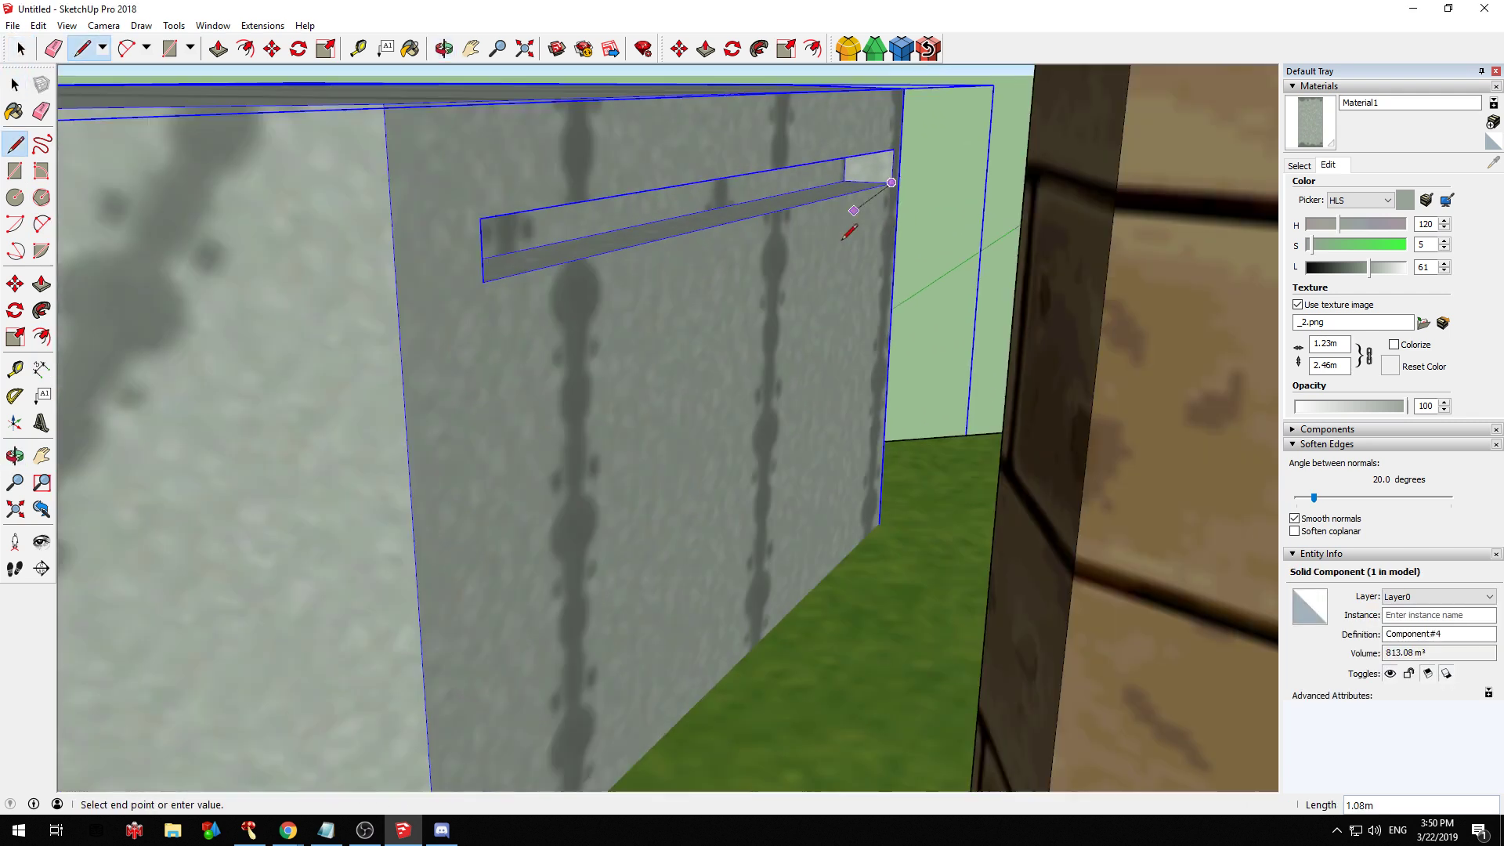
{"action": "scroll", "coordinate": [849, 232], "scroll_direction": "down", "scroll_amount": 1}
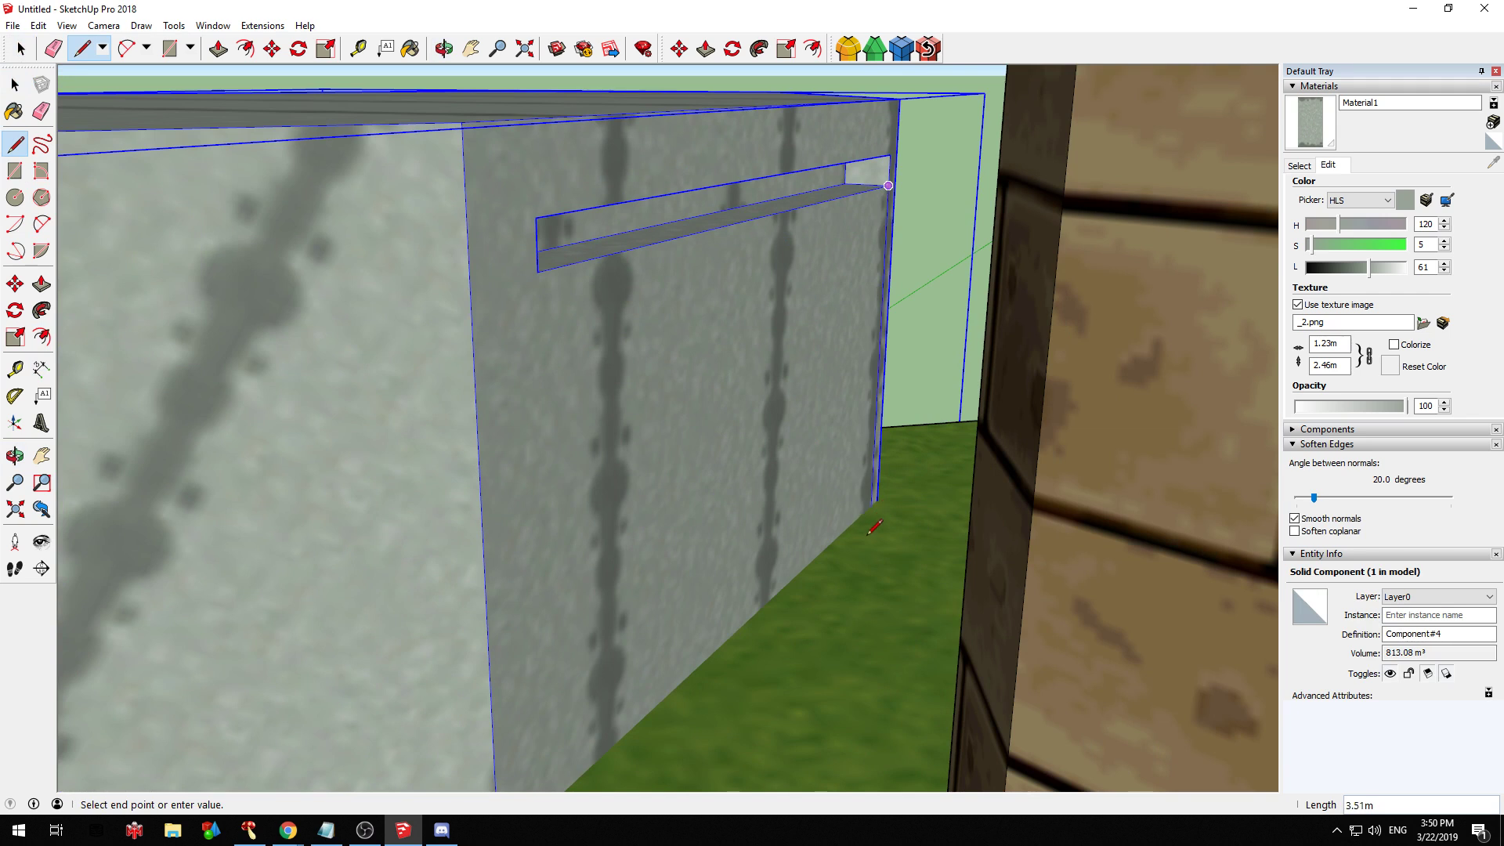
{"action": "scroll", "coordinate": [869, 538], "scroll_direction": "down", "scroll_amount": 3}
{"action": "key", "text": "space"}
{"action": "scroll", "coordinate": [719, 339], "scroll_direction": "up", "scroll_amount": 3}
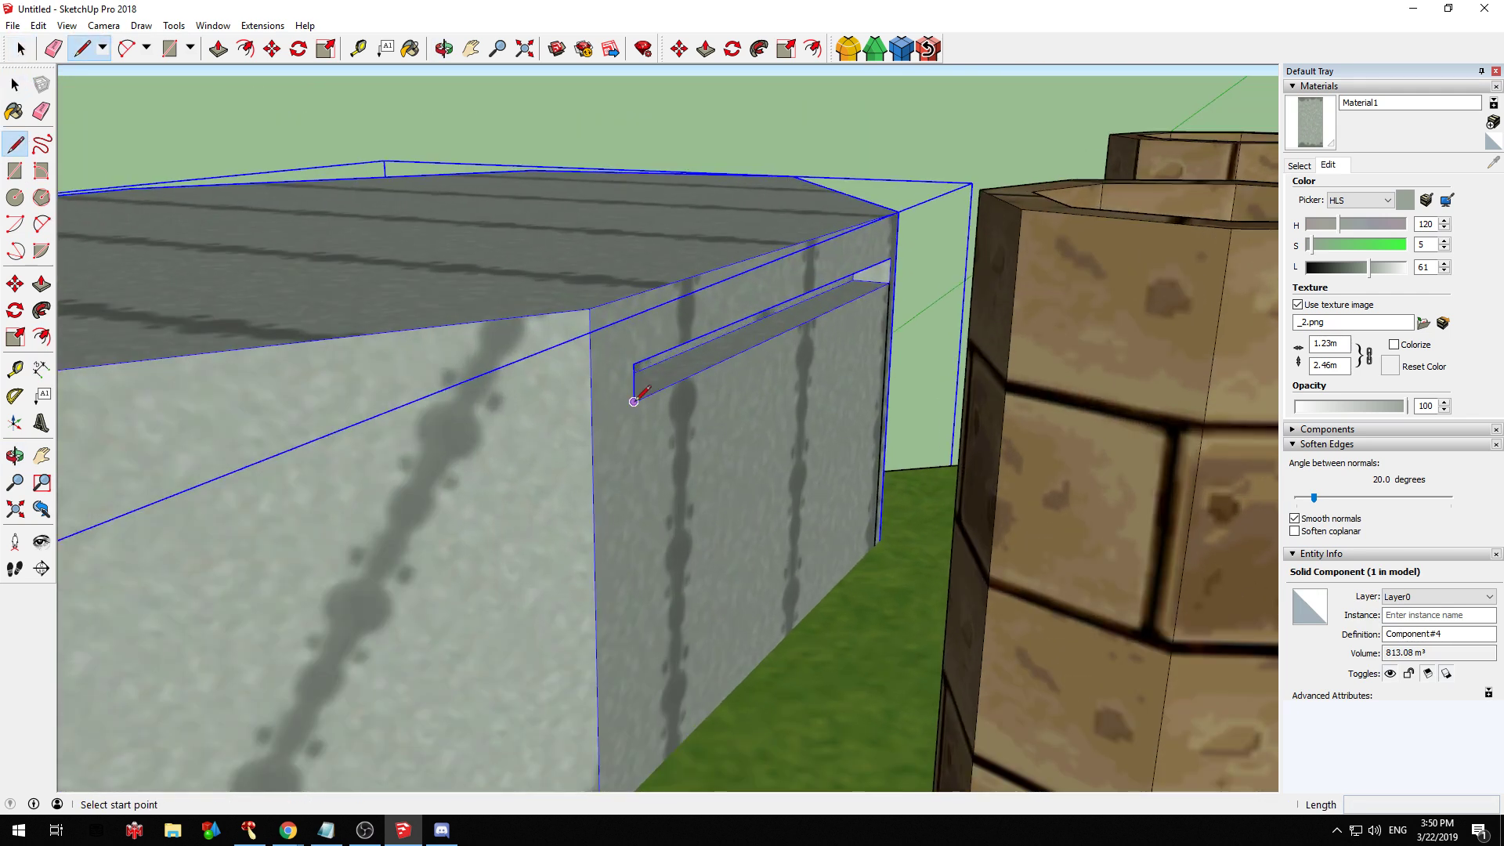
{"action": "left_click", "coordinate": [634, 401]}
{"action": "scroll", "coordinate": [634, 402], "scroll_direction": "down", "scroll_amount": 2}
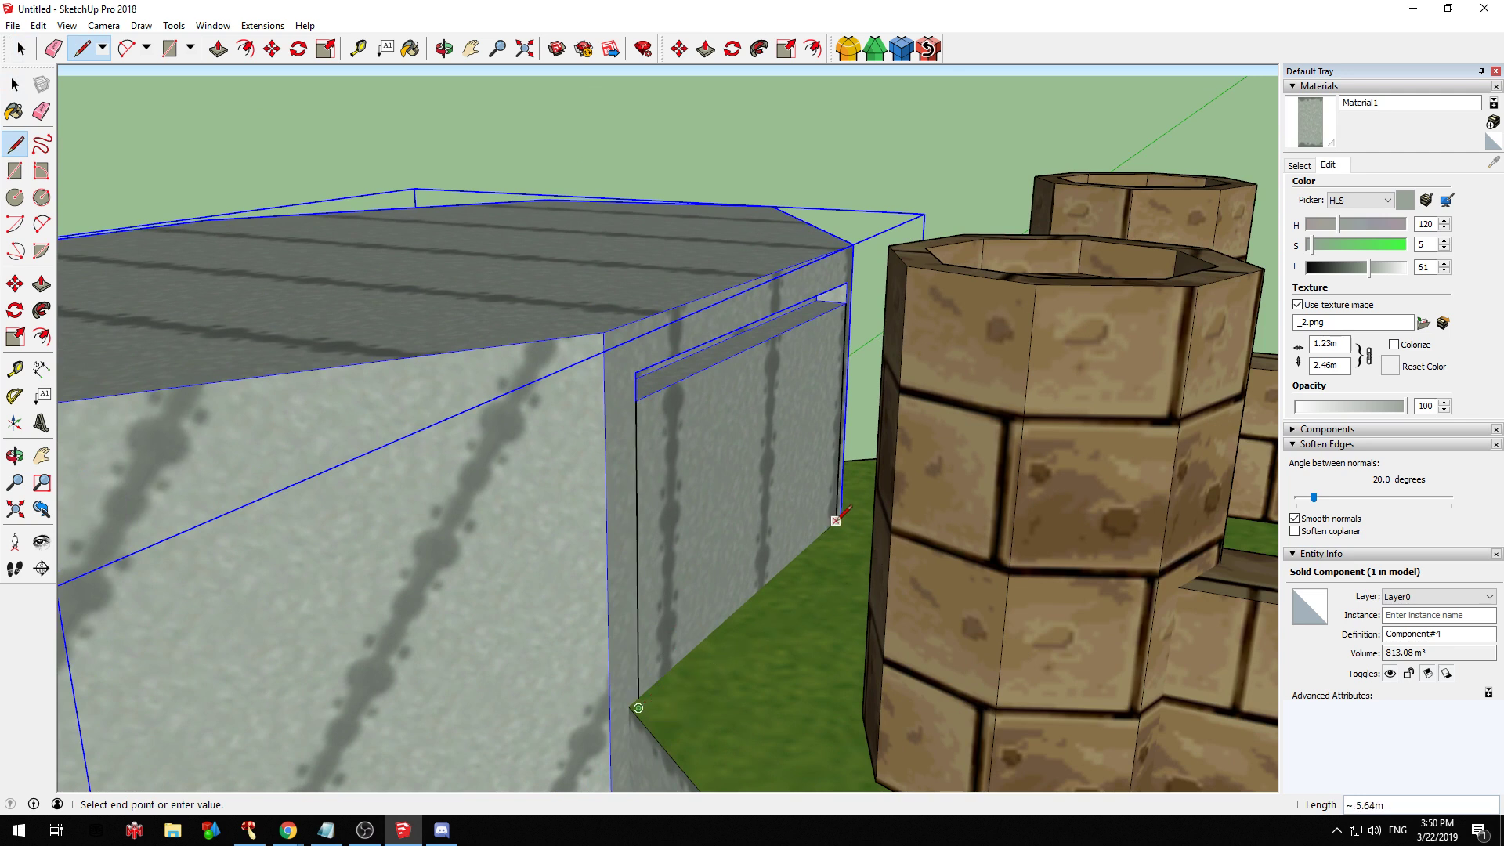
{"action": "left_click", "coordinate": [636, 400]}
{"action": "scroll", "coordinate": [636, 400], "scroll_direction": "up", "scroll_amount": 5}
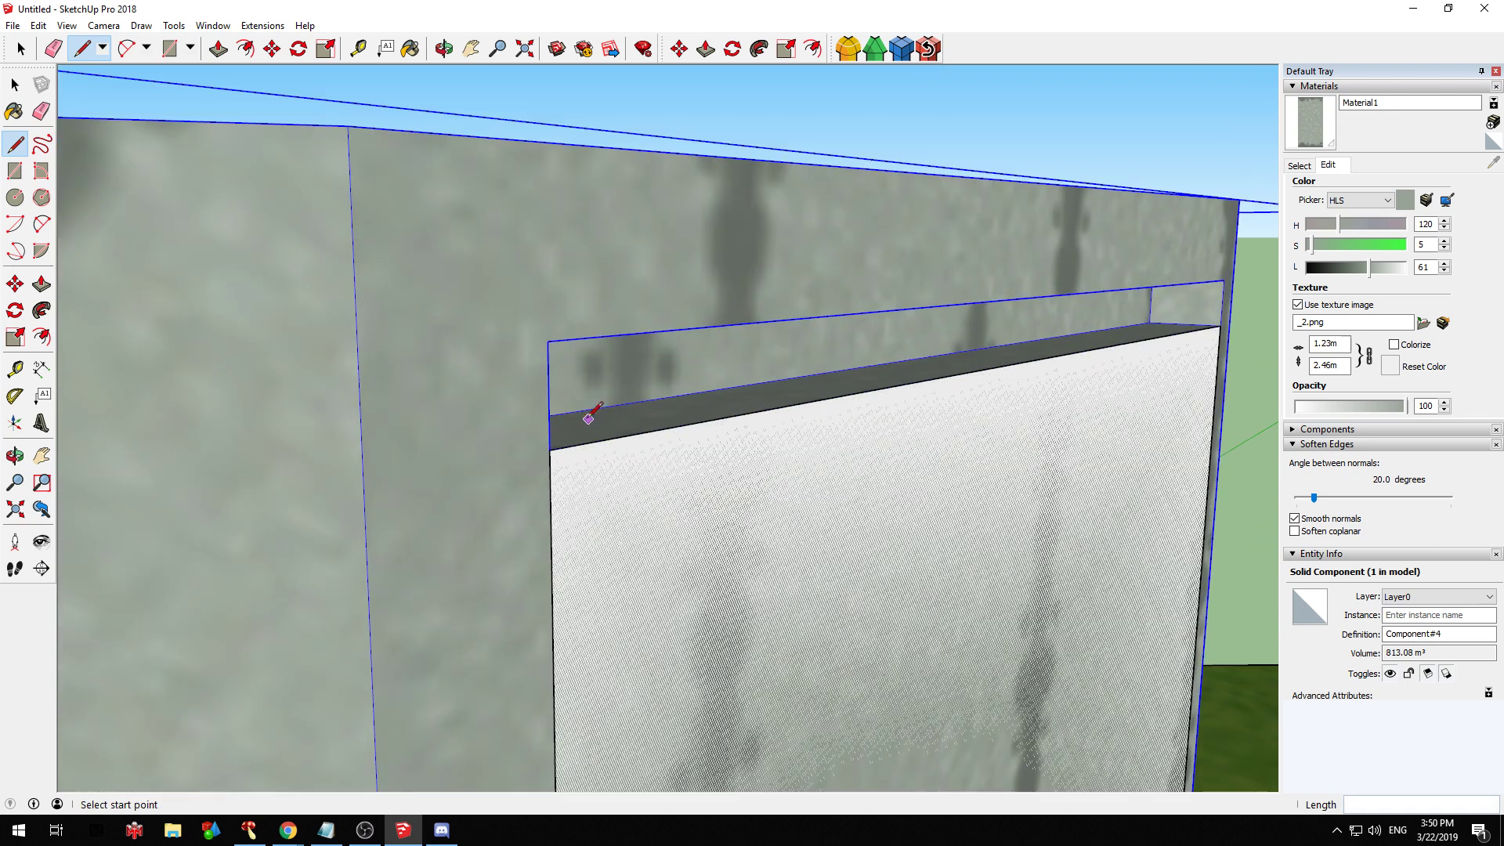
Trace the slot's floor with lines to add a horizontal face joined to the vertical face below it
{"action": "left_click", "coordinate": [550, 450]}
{"action": "middle_click_drag", "start_coordinate": [549, 451], "coordinate": [572, 423]}
{"action": "scroll", "coordinate": [250, 447], "scroll_direction": "up", "scroll_amount": 2}
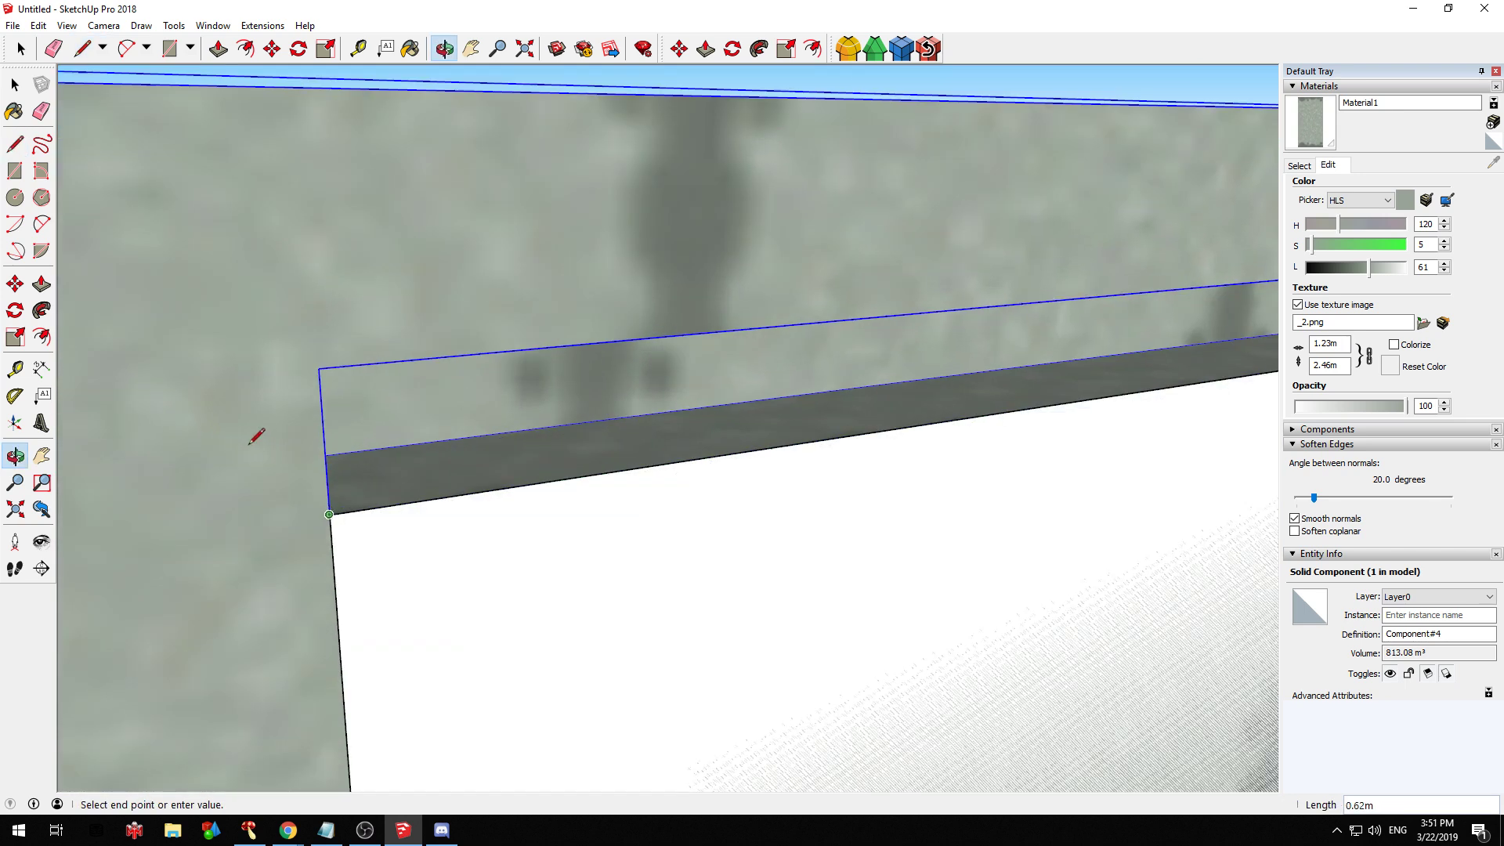
{"action": "middle_click_drag", "start_coordinate": [408, 376], "coordinate": [468, 300]}
{"action": "middle_click_drag", "start_coordinate": [745, 443], "coordinate": [768, 401]}
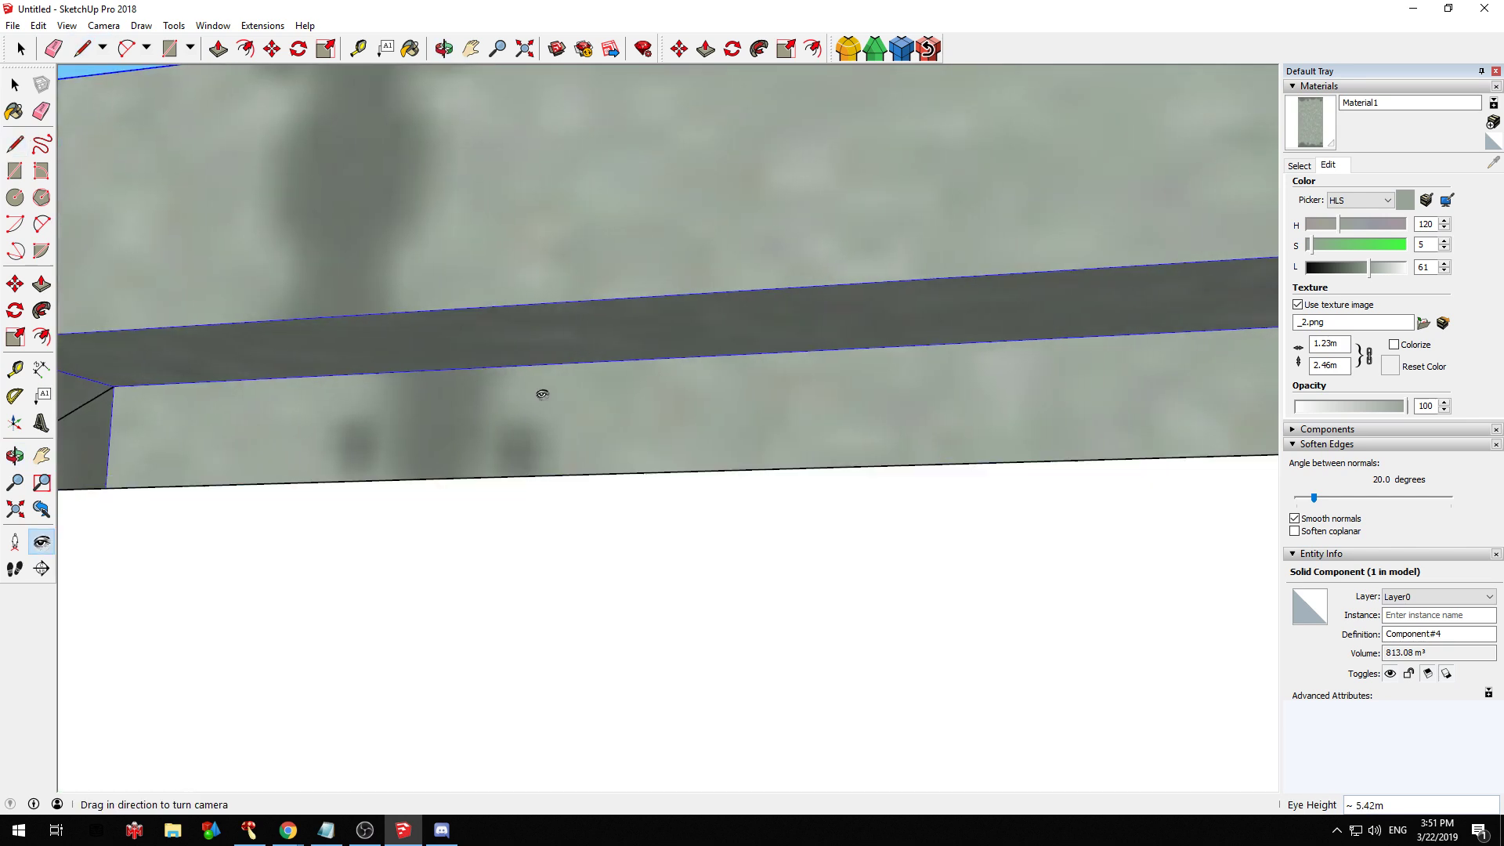
{"action": "middle_click_drag", "start_coordinate": [541, 393], "coordinate": [1003, 386]}
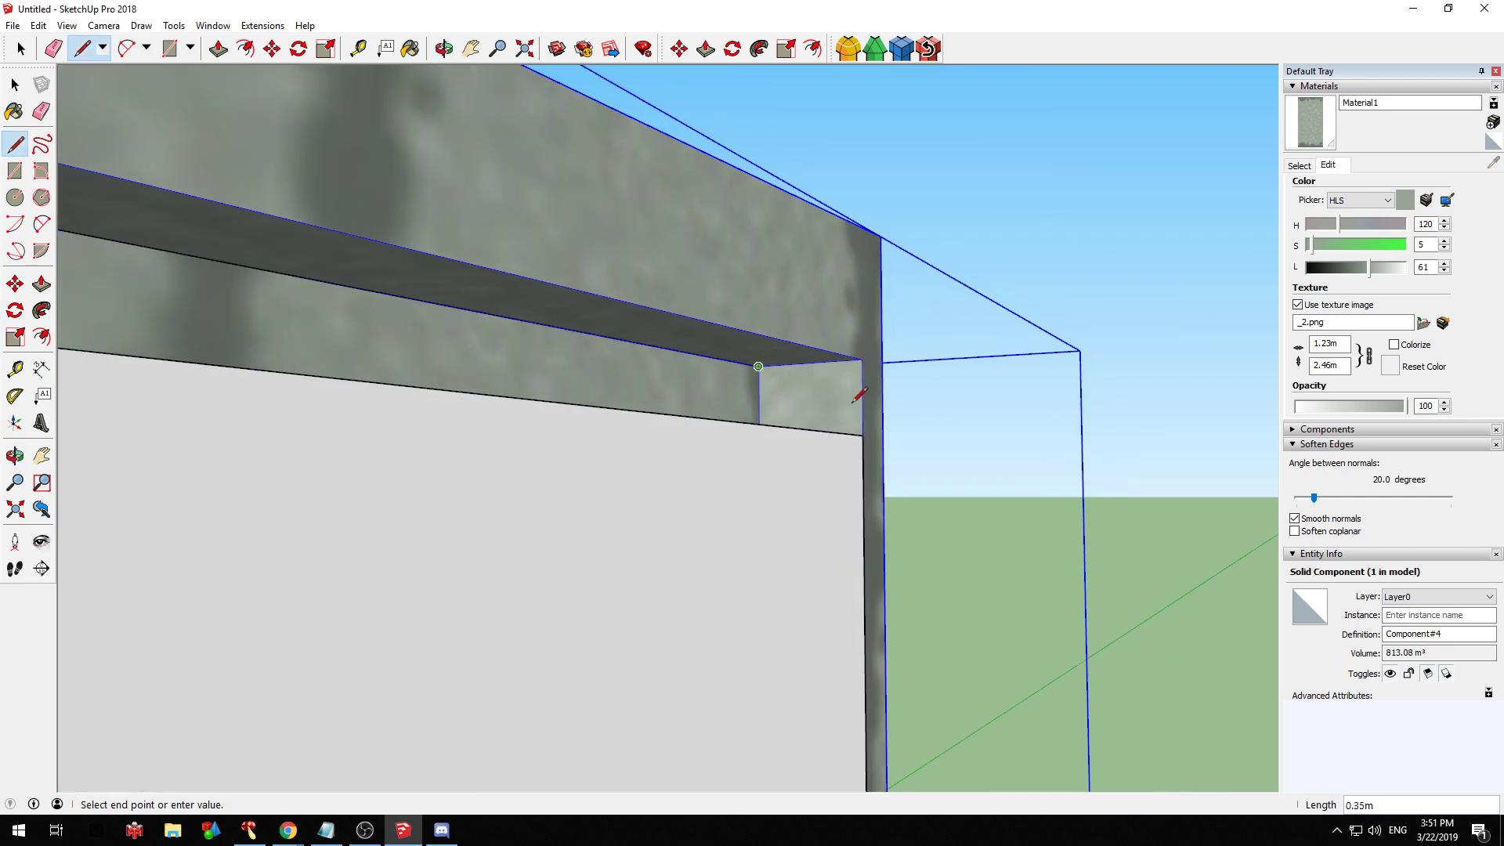
{"action": "left_click", "coordinate": [863, 436]}
{"action": "middle_click_drag", "start_coordinate": [784, 382], "coordinate": [838, 401]}
{"action": "scroll", "coordinate": [760, 427], "scroll_direction": "down", "scroll_amount": 2}
Select the slot floor face and the vertical face with their edges and move them about 0.03 m outward from the block
{"action": "key", "text": "space"}
{"action": "double_click", "coordinate": [709, 432]}
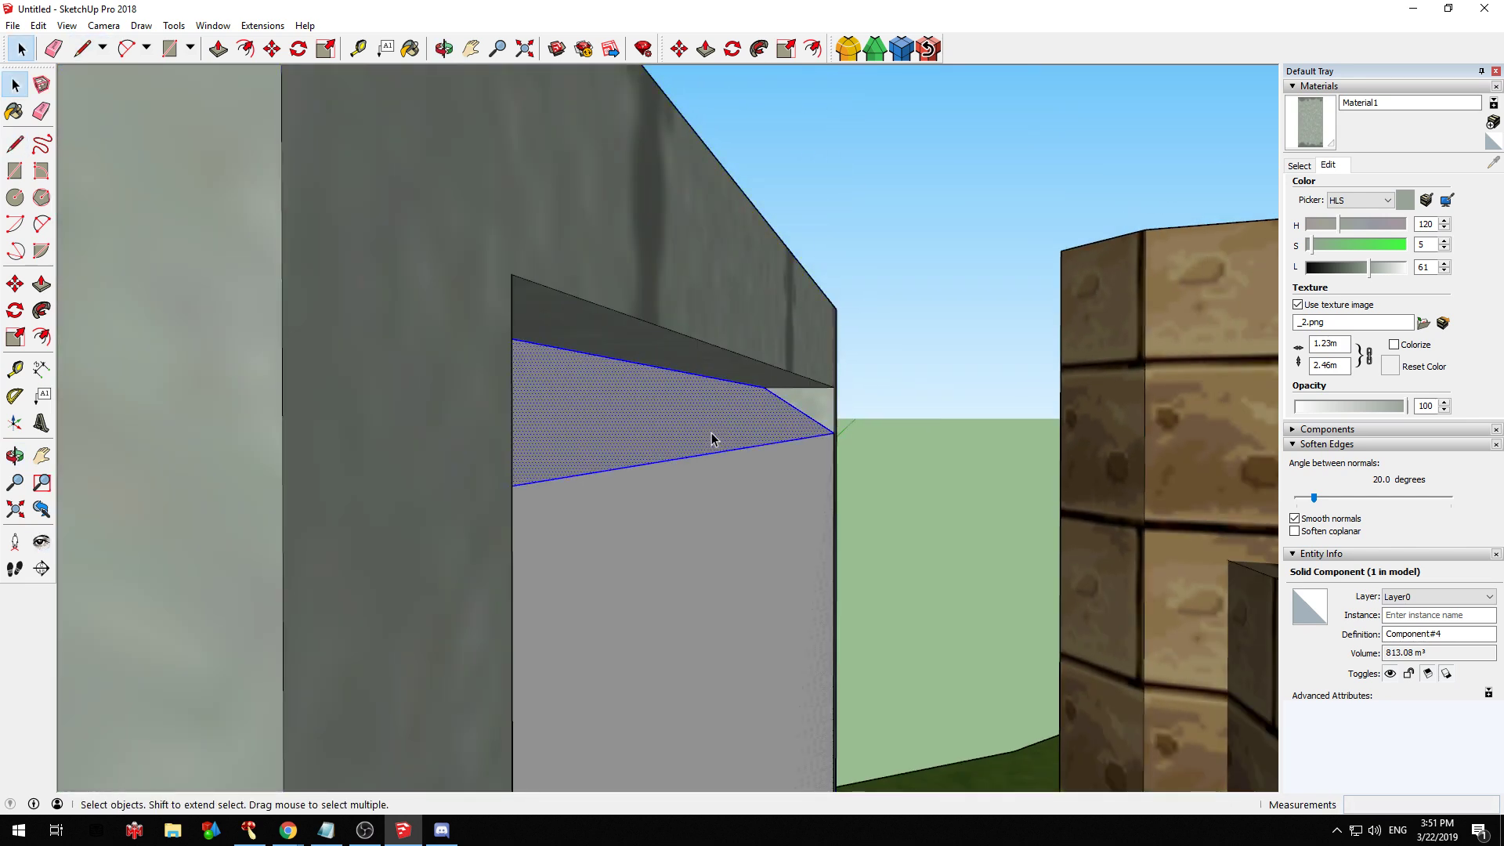
{"action": "double_click", "coordinate": [697, 513], "text": "shift"}
{"action": "middle_click_drag", "start_coordinate": [697, 515], "coordinate": [758, 555]}
{"action": "scroll", "coordinate": [589, 354], "scroll_direction": "down", "scroll_amount": 5}
{"action": "middle_click_drag", "start_coordinate": [593, 352], "coordinate": [497, 392]}
{"action": "scroll", "coordinate": [440, 446], "scroll_direction": "up", "scroll_amount": 5}
{"action": "key", "text": "m"}
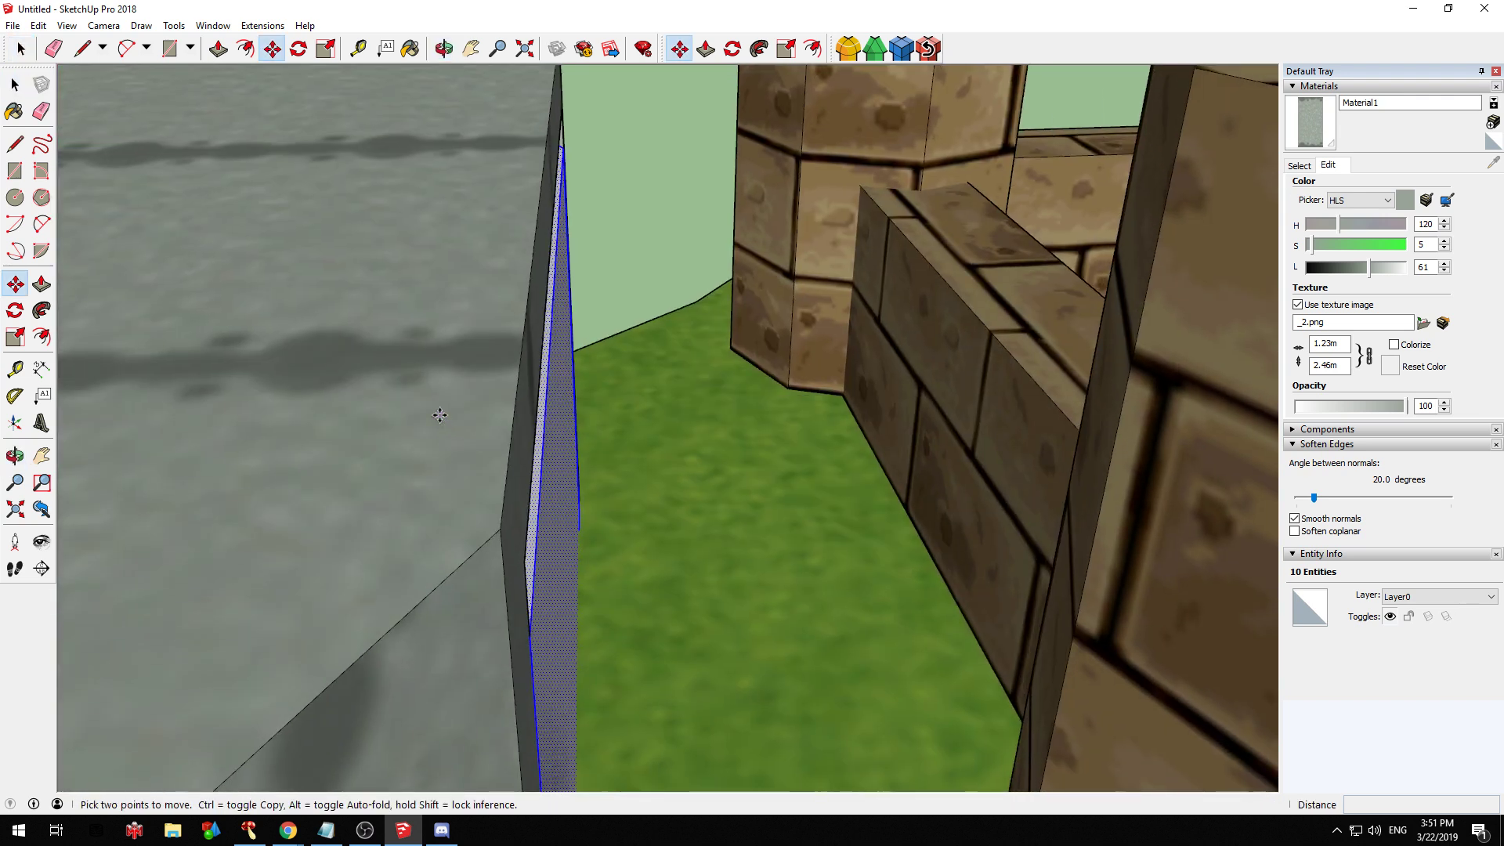
{"action": "left_click", "coordinate": [443, 415]}
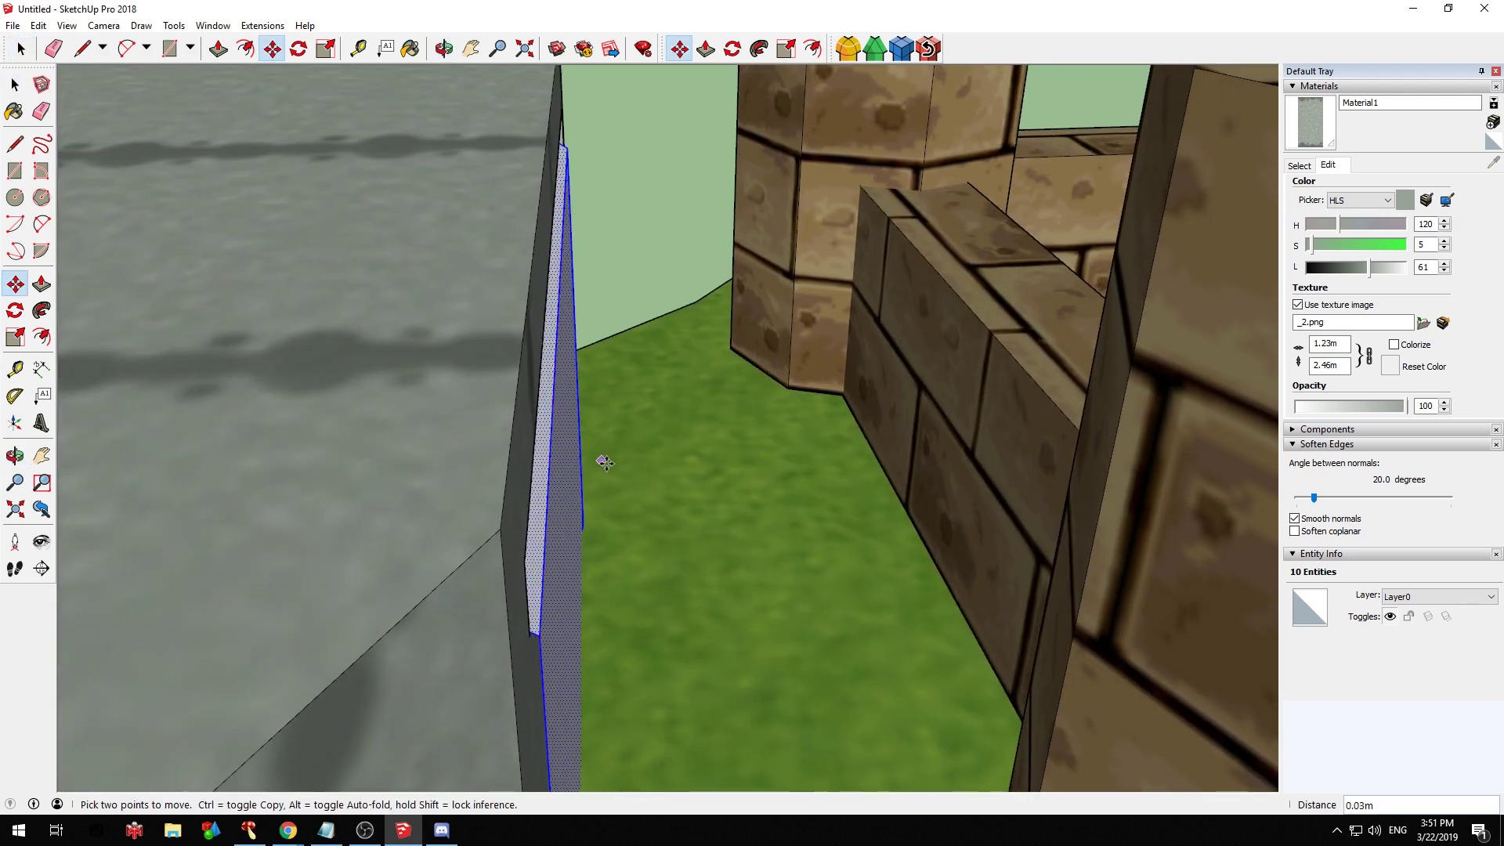
{"action": "middle_click_drag", "start_coordinate": [605, 463], "coordinate": [668, 379]}
{"action": "scroll", "coordinate": [668, 379], "scroll_direction": "down", "scroll_amount": 3}
{"action": "scroll", "coordinate": [477, 402], "scroll_direction": "up", "scroll_amount": 1}
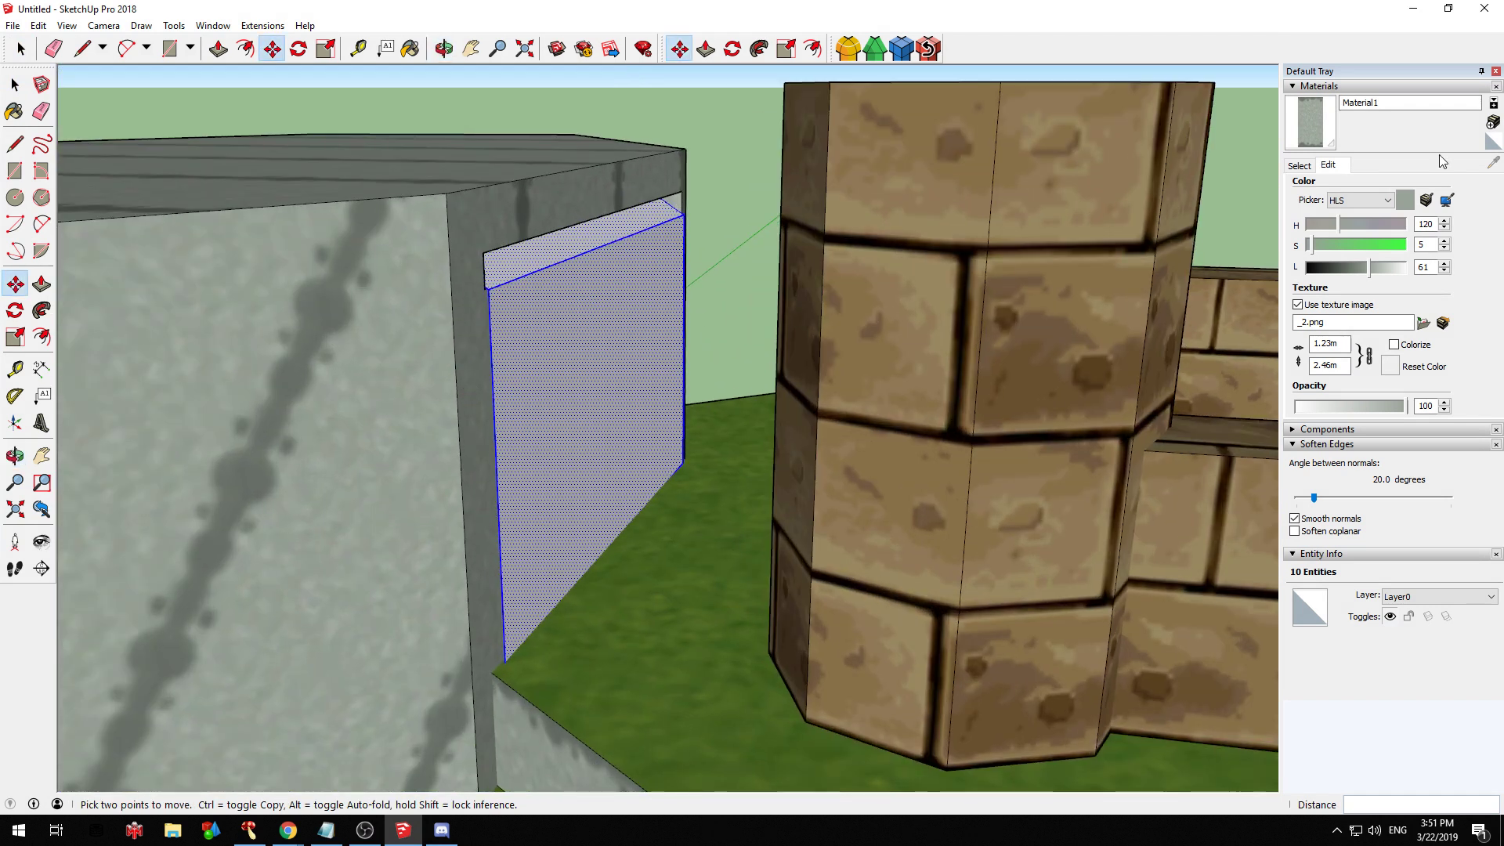
Create a new material textured with the orange lava image 08E07176A6203BC41630B42BA20455A6.png from the lava folder in sorted textures
{"action": "left_click", "coordinate": [1493, 123]}
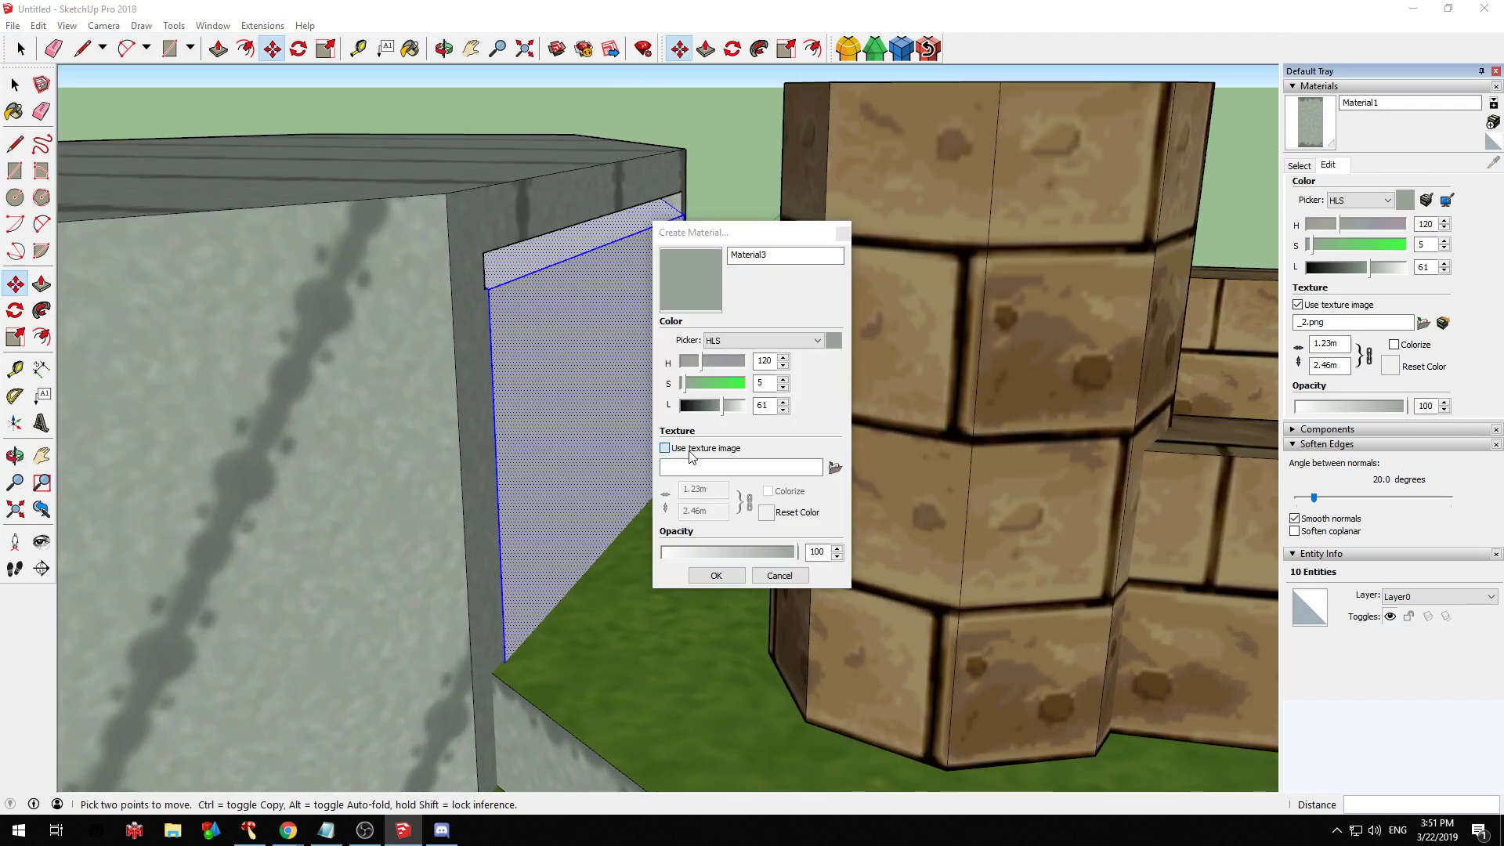
{"action": "left_click", "coordinate": [691, 453]}
{"action": "left_click", "coordinate": [740, 245]}
{"action": "scroll", "coordinate": [704, 470], "scroll_direction": "down", "scroll_amount": 4}
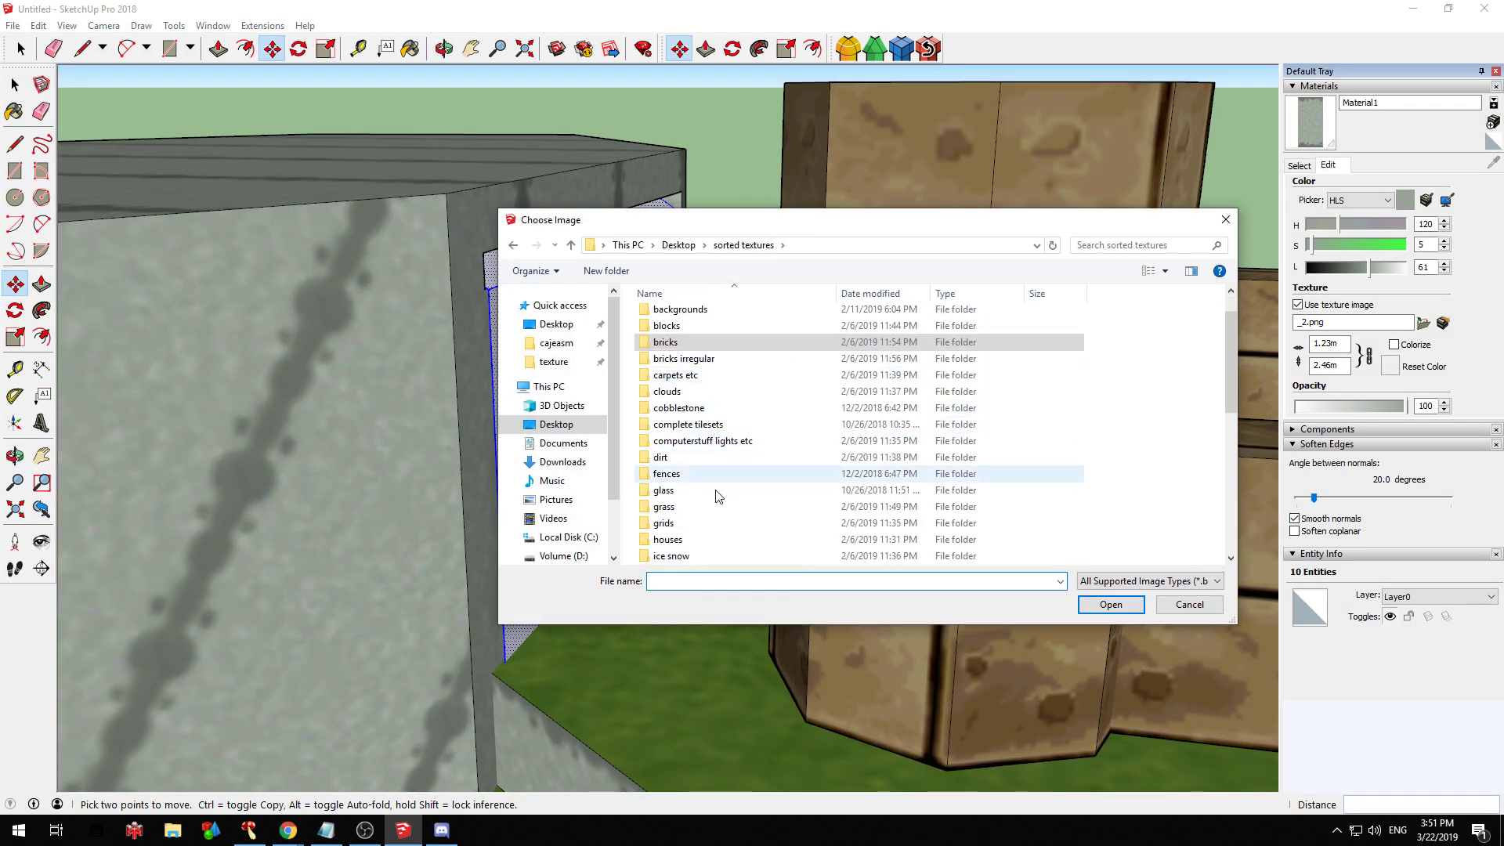
{"action": "double_click", "coordinate": [672, 473]}
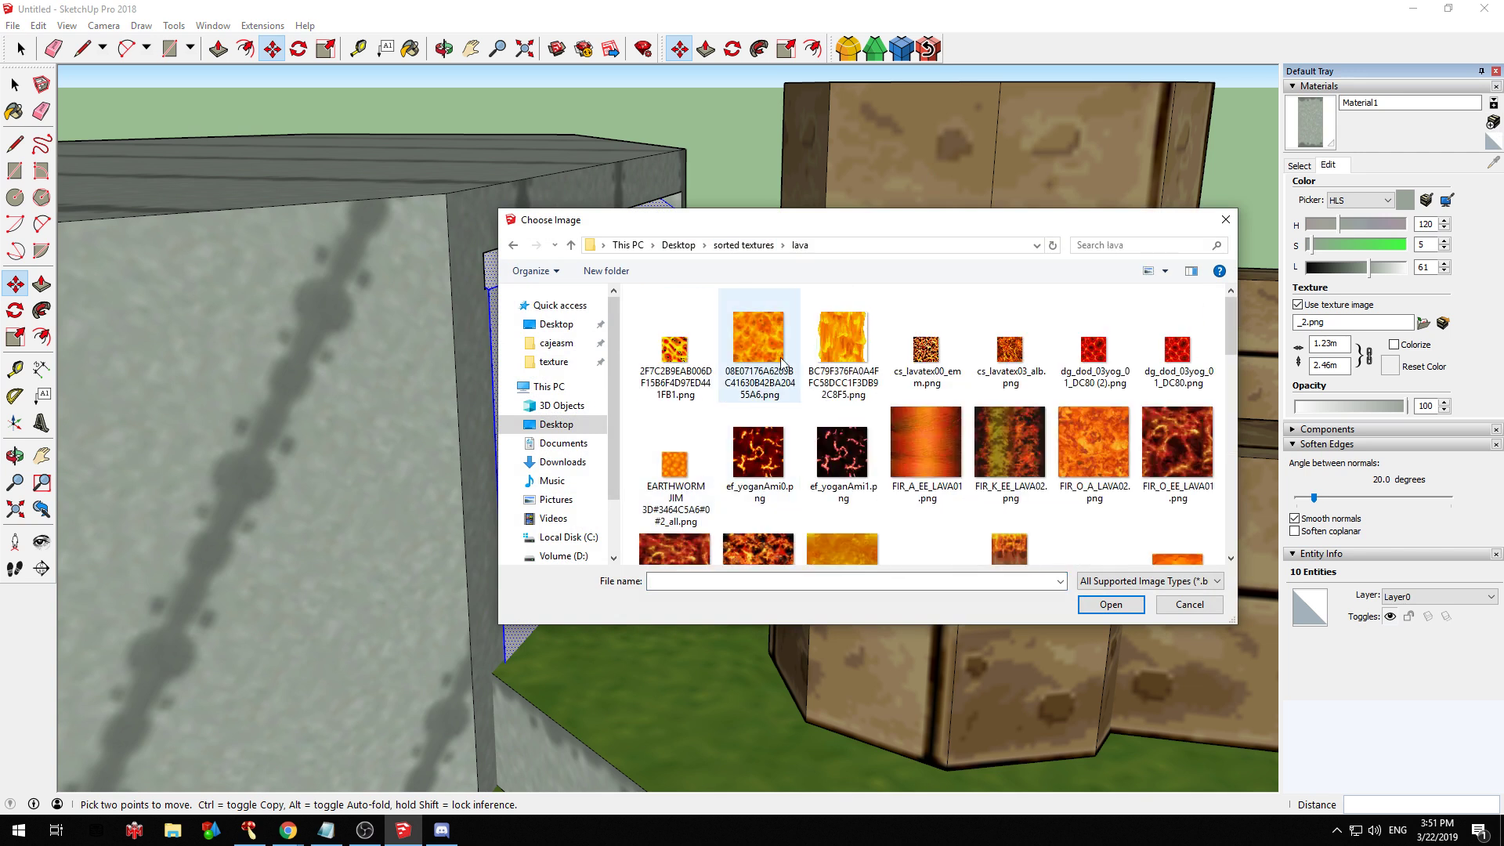
{"action": "left_click", "coordinate": [657, 461]}
{"action": "double_click", "coordinate": [759, 339]}
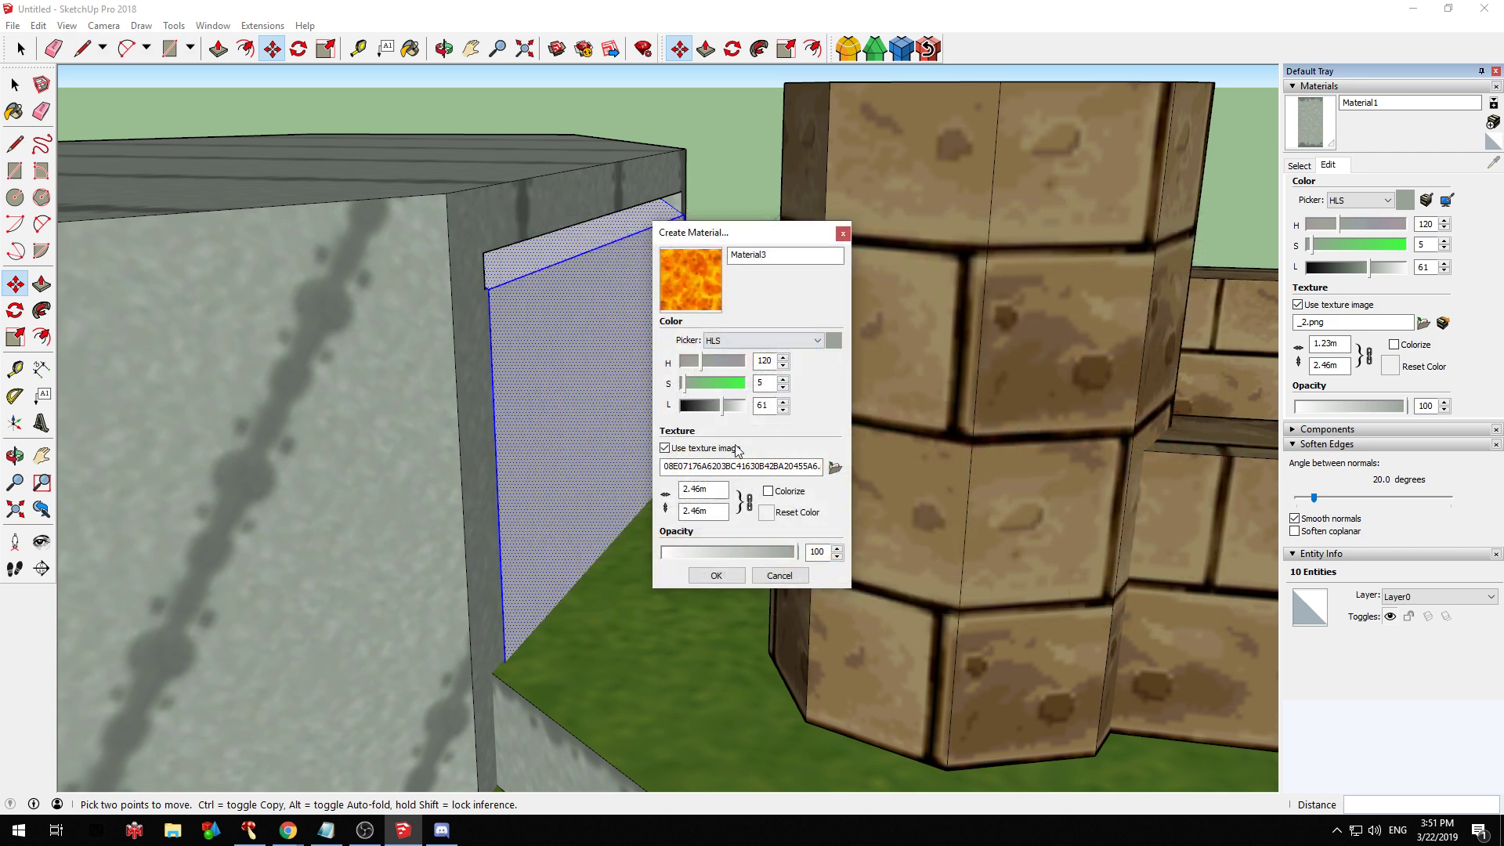
{"action": "left_click", "coordinate": [716, 576]}
Paint the vertical face in the block's side slot with the new lava material
{"action": "left_click", "coordinate": [1326, 136]}
{"action": "middle_click_drag", "start_coordinate": [760, 313], "coordinate": [666, 263]}
{"action": "key", "text": "space"}
{"action": "left_click", "coordinate": [536, 352]}
{"action": "key", "text": "b"}
{"action": "left_click", "coordinate": [541, 317]}
{"action": "middle_click_drag", "start_coordinate": [541, 315], "coordinate": [511, 276]}
{"action": "scroll", "coordinate": [511, 275], "scroll_direction": "up", "scroll_amount": 2}
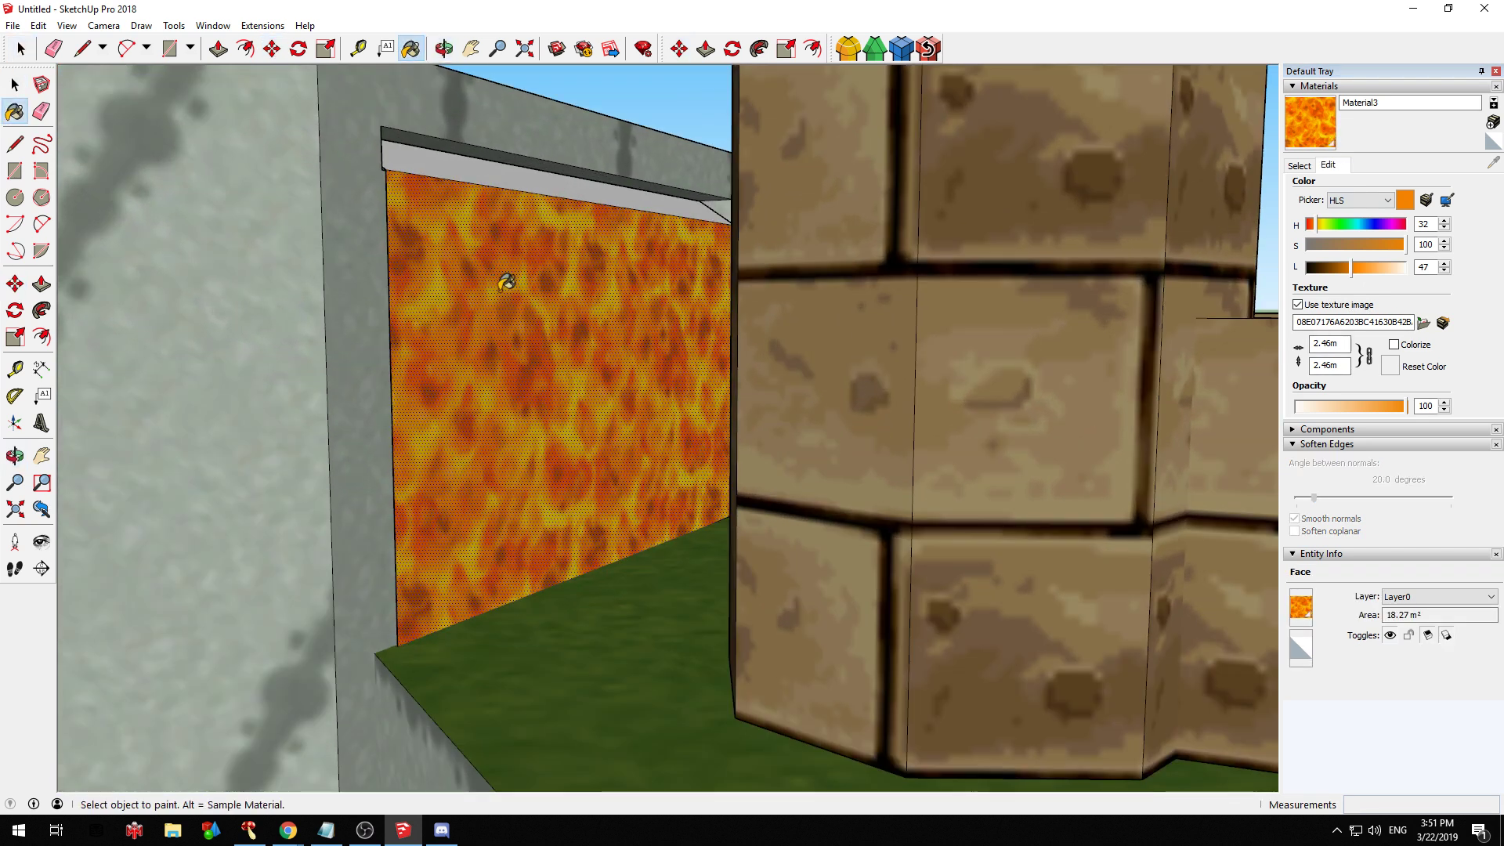
Position the lava texture with its red pin on the face's upper corner, and paint the adjoining slot floor with the same lava
{"action": "right_click", "coordinate": [501, 289]}
{"action": "mouse_move", "coordinate": [618, 498]}
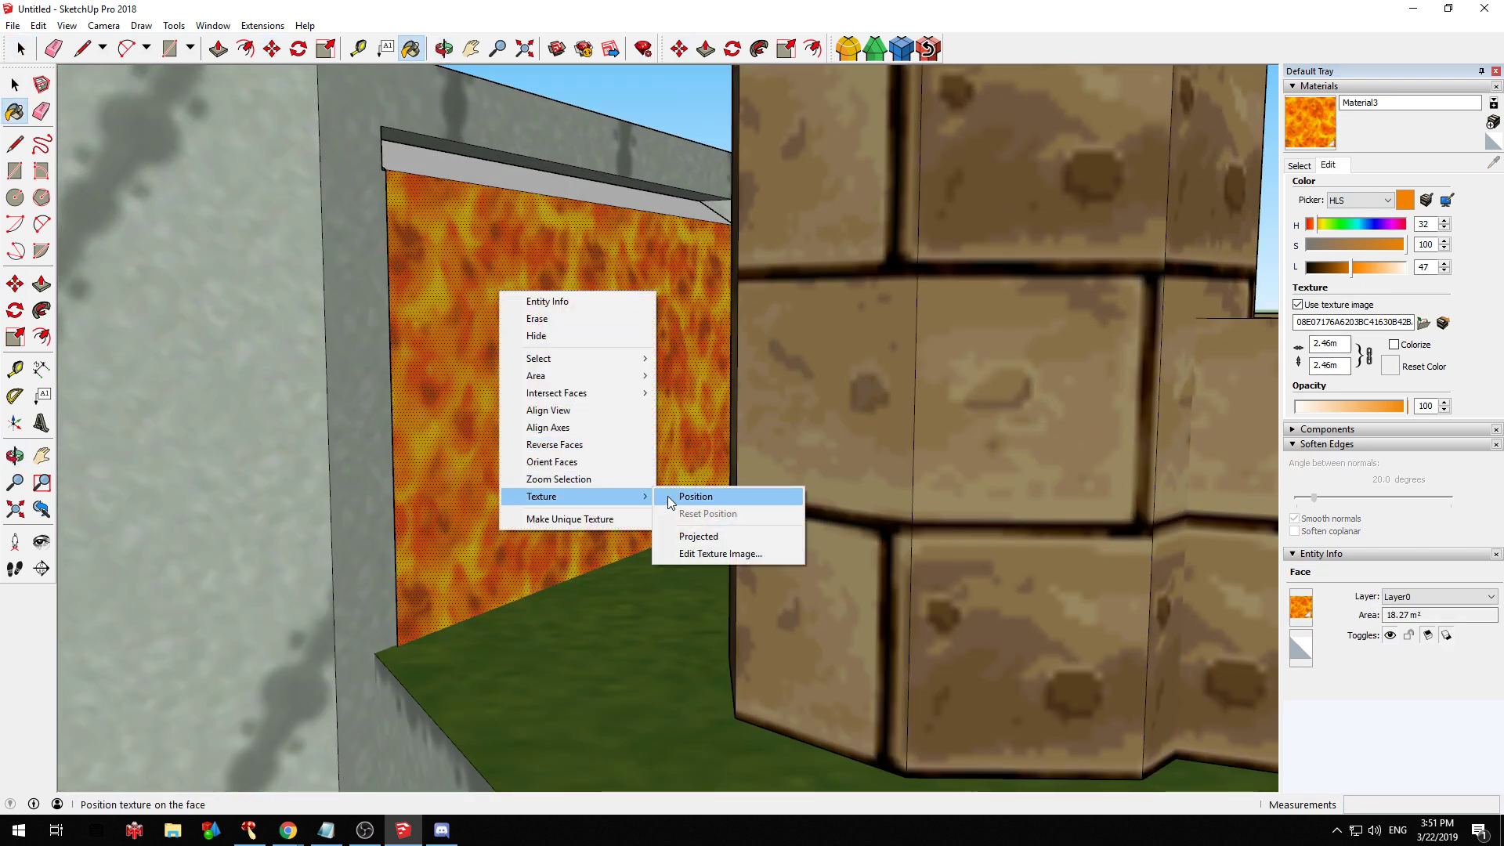
{"action": "left_click", "coordinate": [682, 497]}
{"action": "middle_click_drag", "start_coordinate": [466, 399], "coordinate": [257, 429]}
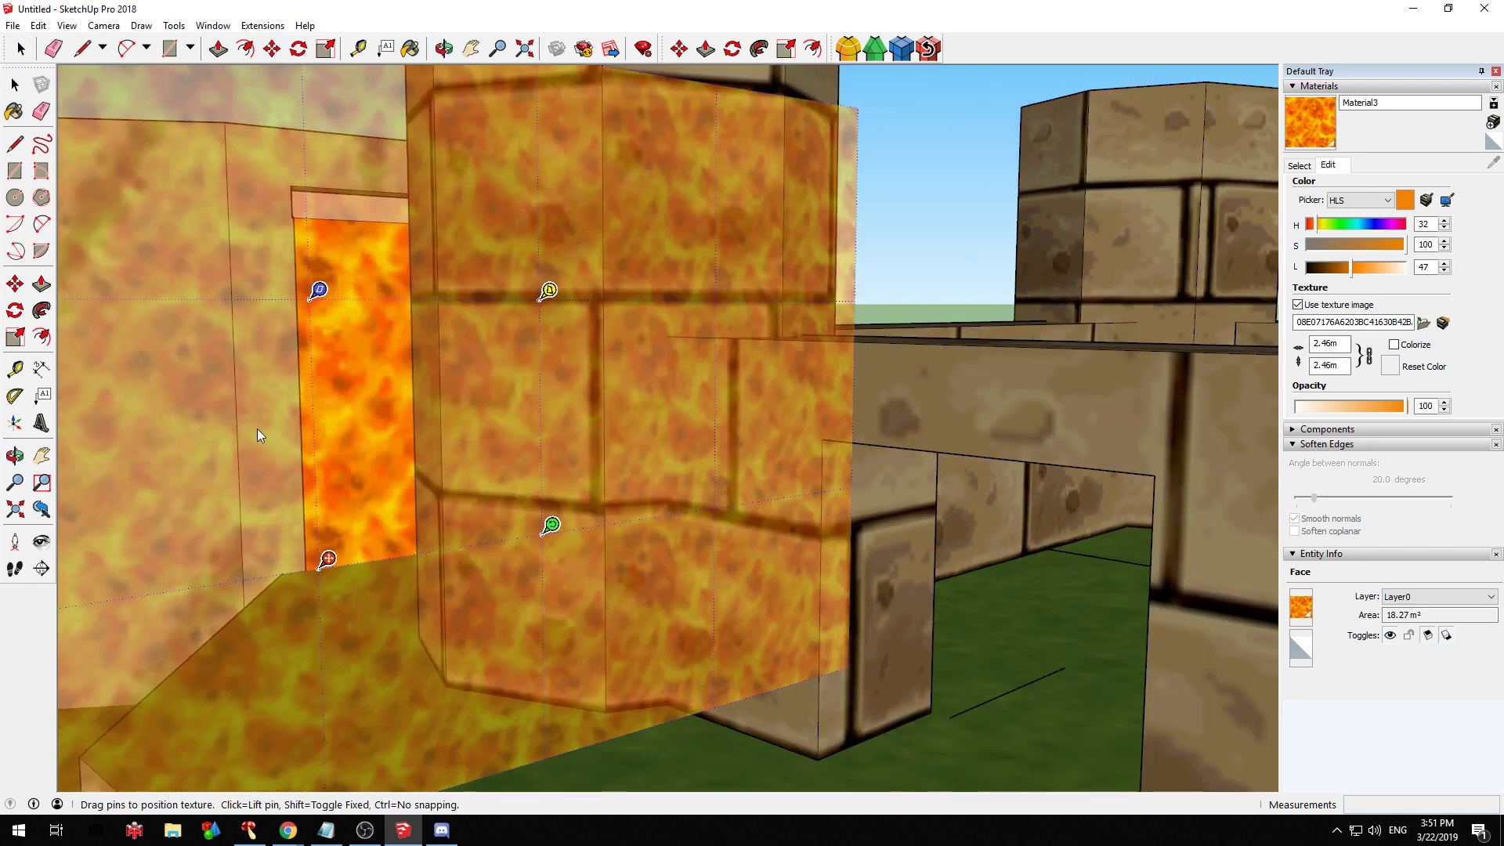
{"action": "scroll", "coordinate": [257, 430], "scroll_direction": "up", "scroll_amount": 2}
{"action": "left_click_drag", "start_coordinate": [357, 615], "coordinate": [323, 109]}
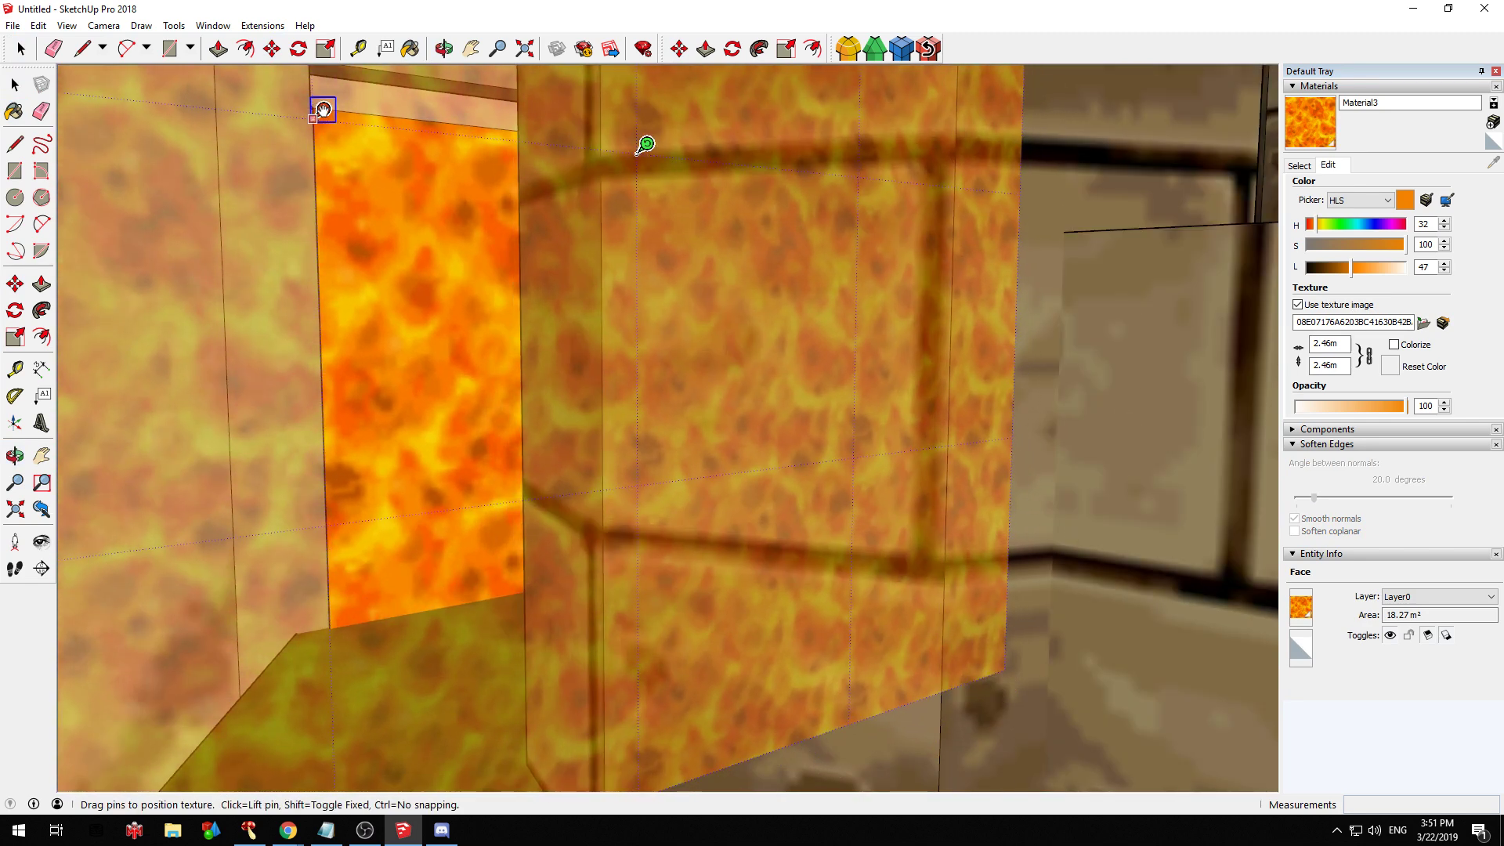
{"action": "scroll", "coordinate": [632, 312], "scroll_direction": "down", "scroll_amount": 5}
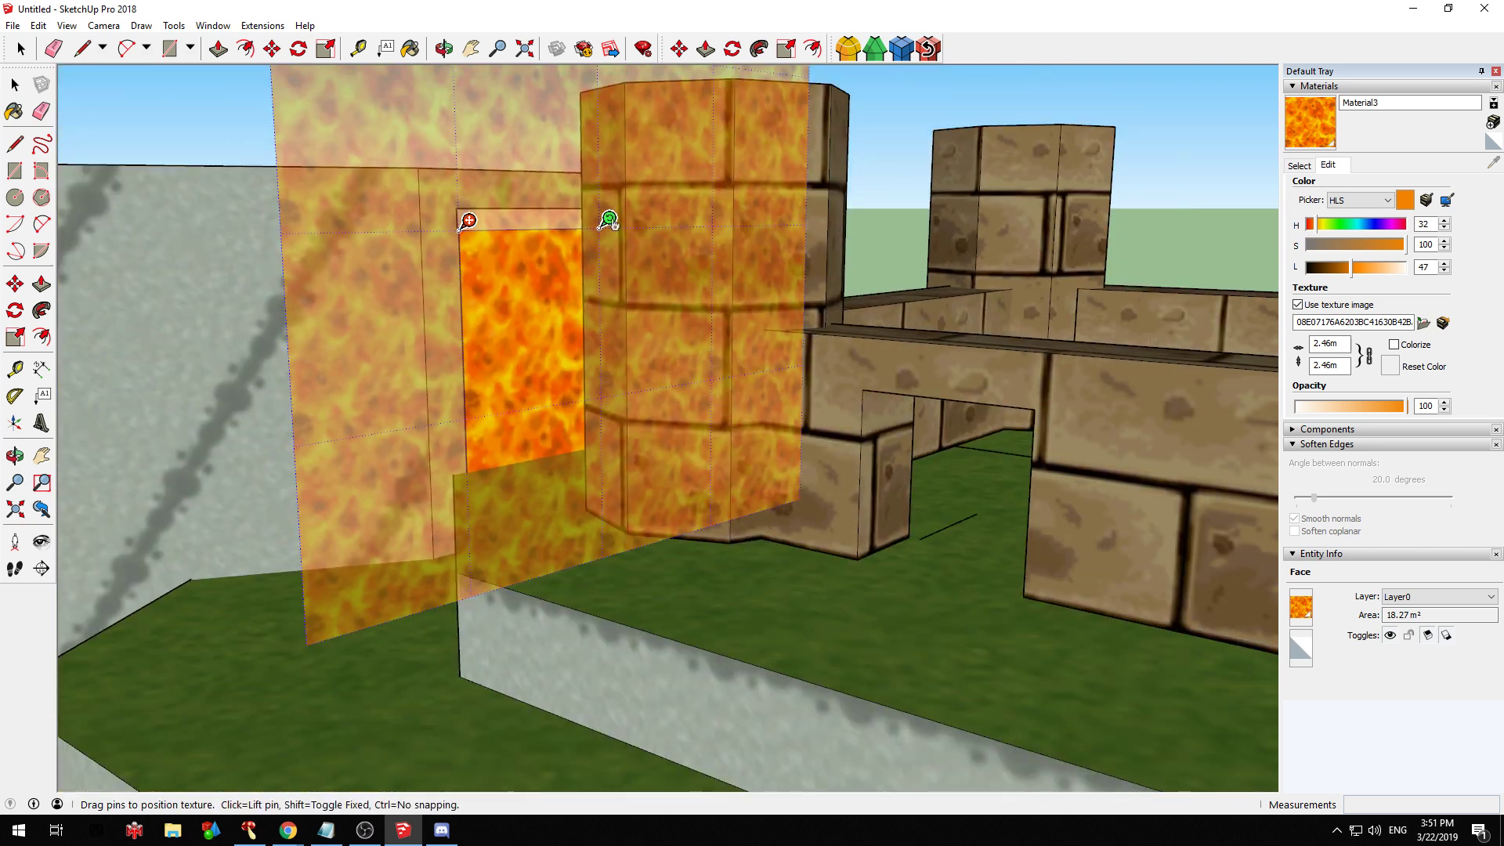
{"action": "mouse_move", "coordinate": [611, 222]}
{"action": "left_mouse_down"}
{"action": "mouse_move", "coordinate": [595, 285]}
{"action": "mouse_move", "coordinate": [605, 216]}
{"action": "left_mouse_up"}
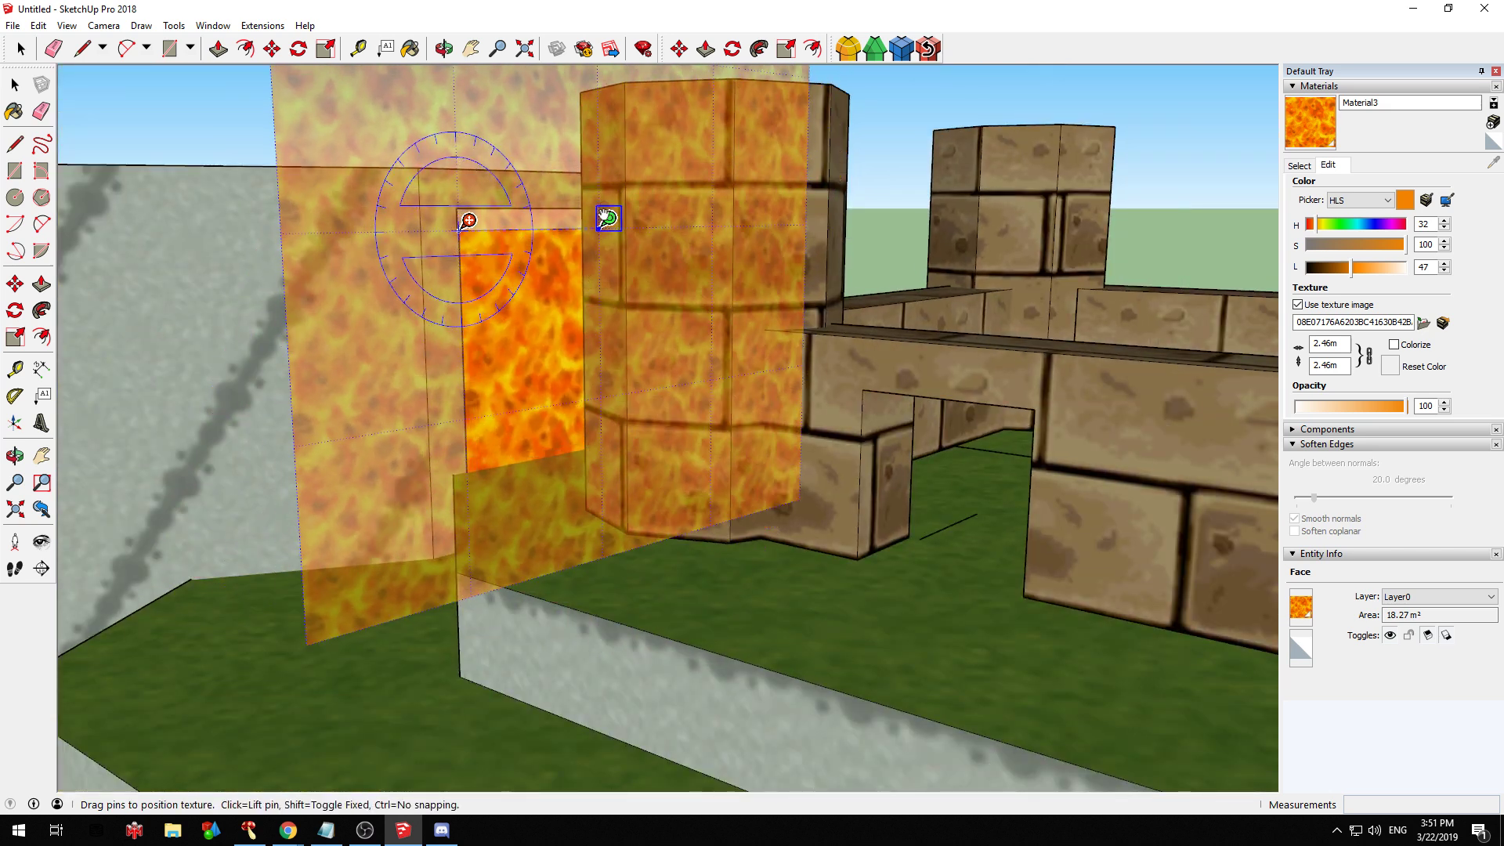
{"action": "right_click", "coordinate": [584, 268]}
{"action": "left_click", "coordinate": [619, 282]}
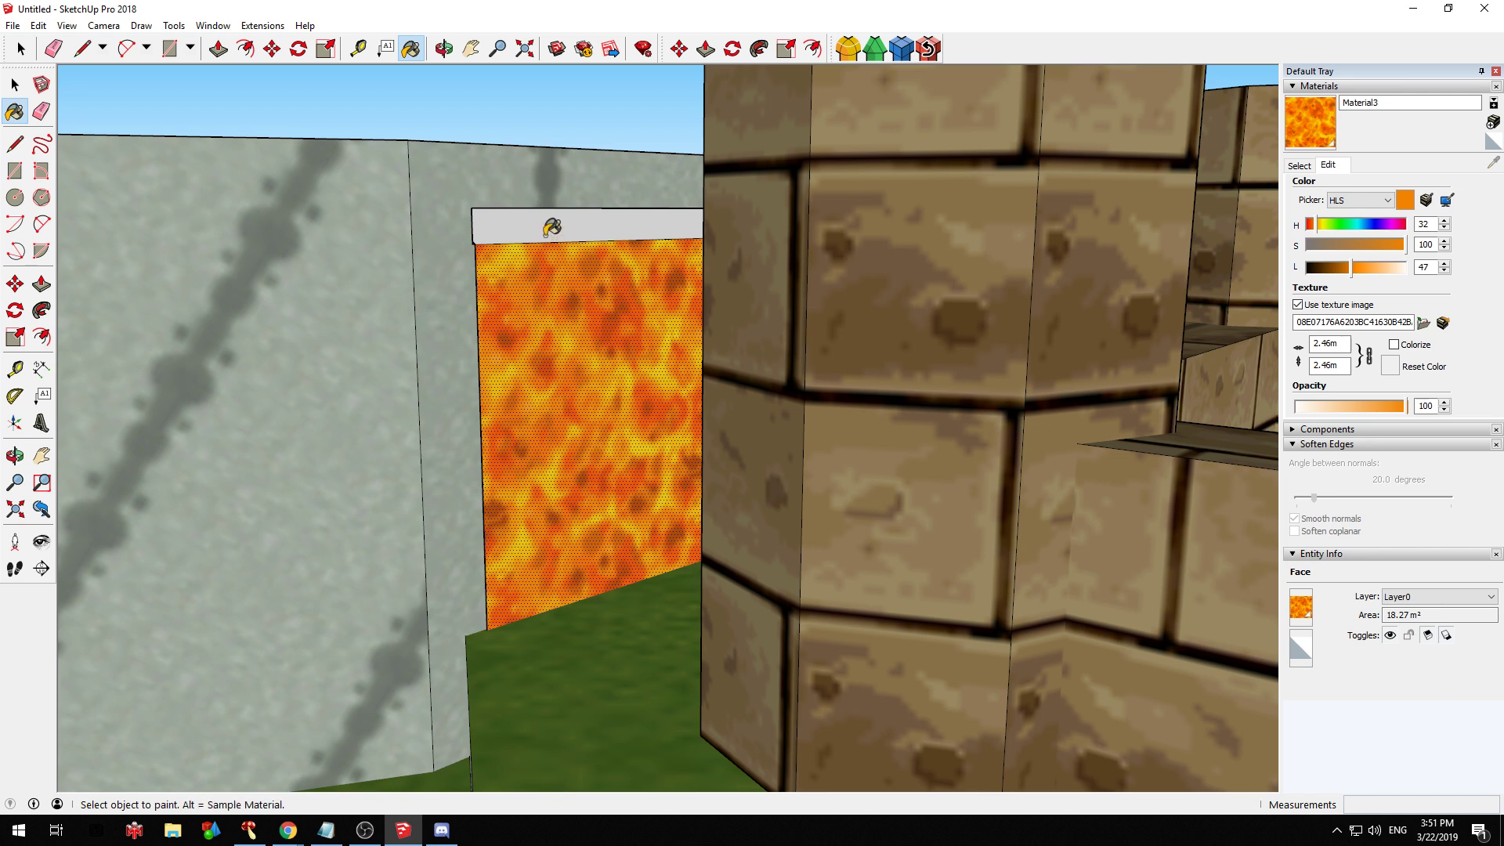
{"action": "middle_click_drag", "start_coordinate": [548, 225], "coordinate": [661, 235]}
{"action": "scroll", "coordinate": [661, 235], "scroll_direction": "down", "scroll_amount": 5}
Open the castle's grass platform for editing and draw an eight-sided polygon of about 13.7 m² in the middle of the courtyard
{"action": "middle_click_drag", "start_coordinate": [542, 205], "coordinate": [721, 386]}
{"action": "scroll", "coordinate": [789, 351], "scroll_direction": "up", "scroll_amount": 5}
{"action": "left_click", "coordinate": [720, 386]}
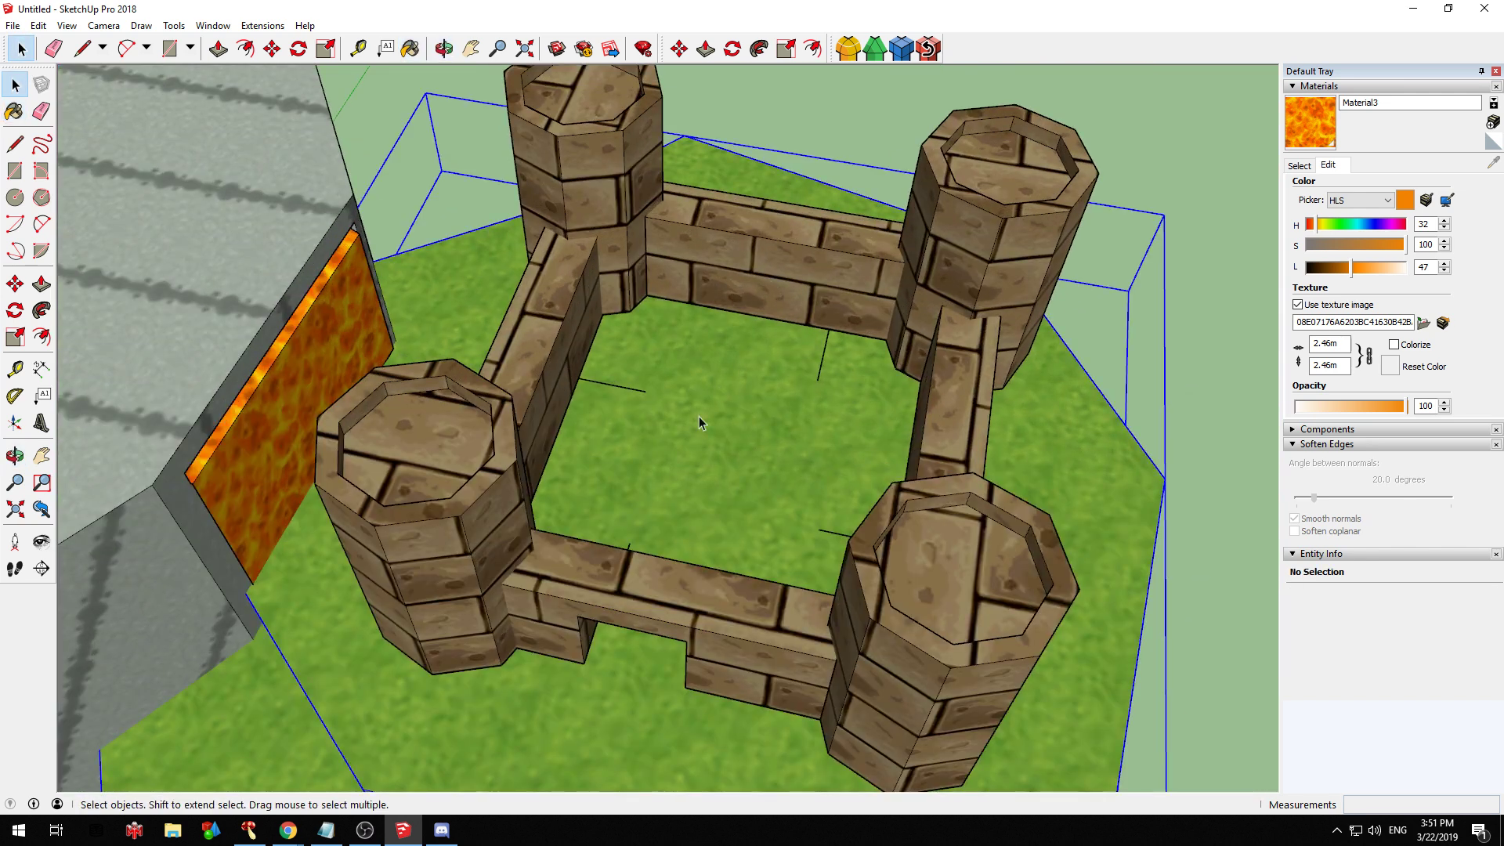
{"action": "double_click", "coordinate": [699, 416]}
{"action": "left_click", "coordinate": [41, 197]}
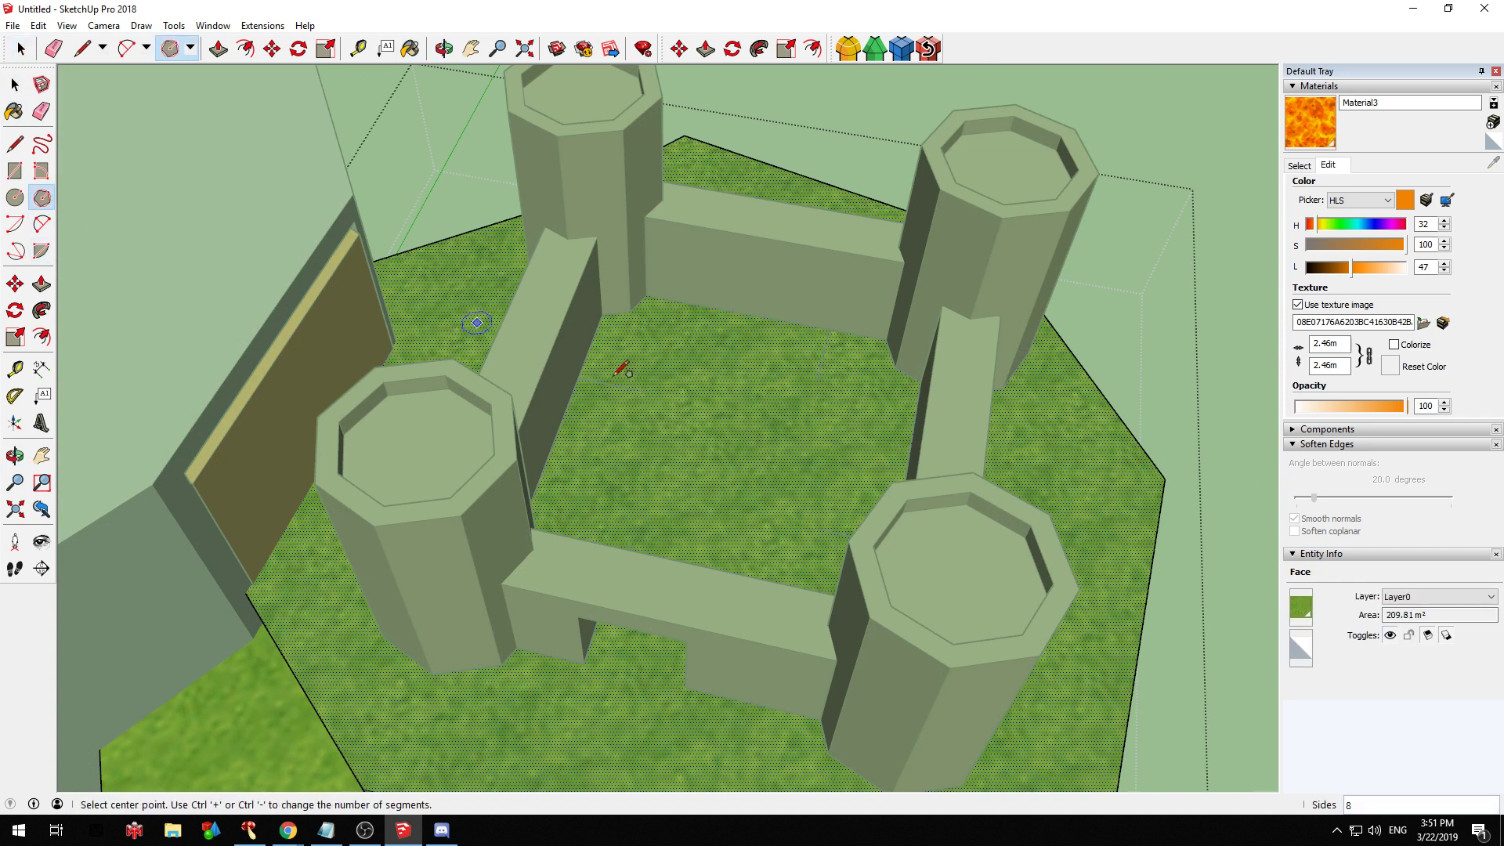
{"action": "left_click", "coordinate": [710, 435]}
{"action": "left_click", "coordinate": [822, 436]}
Push the courtyard octagon down about 0.94 m to form a pit
{"action": "scroll", "coordinate": [774, 506], "scroll_direction": "up", "scroll_amount": 3}
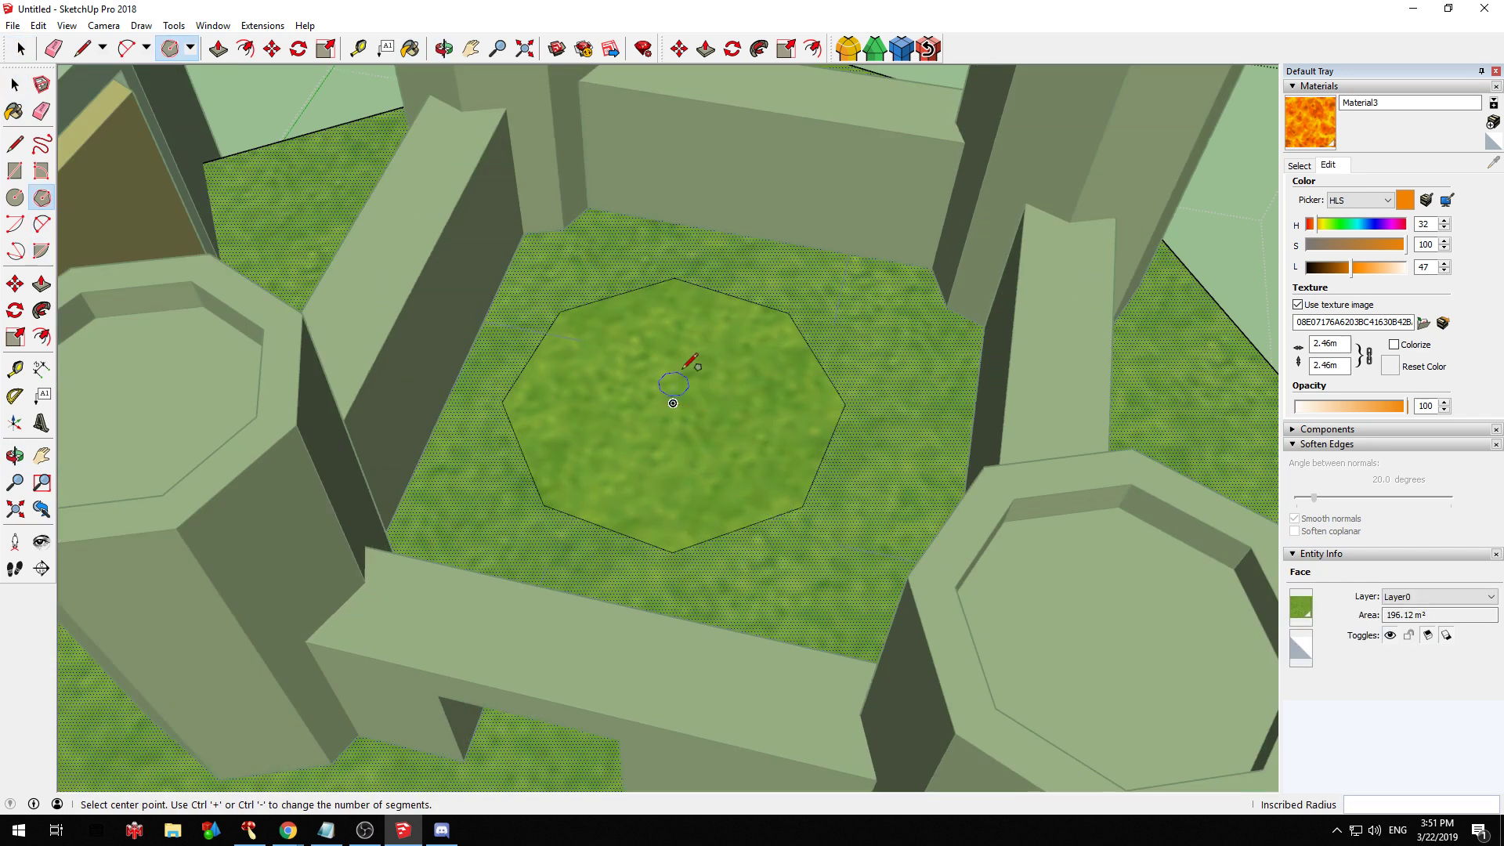
{"action": "key", "text": "p"}
{"action": "left_click_drag", "start_coordinate": [693, 361], "coordinate": [682, 379]}
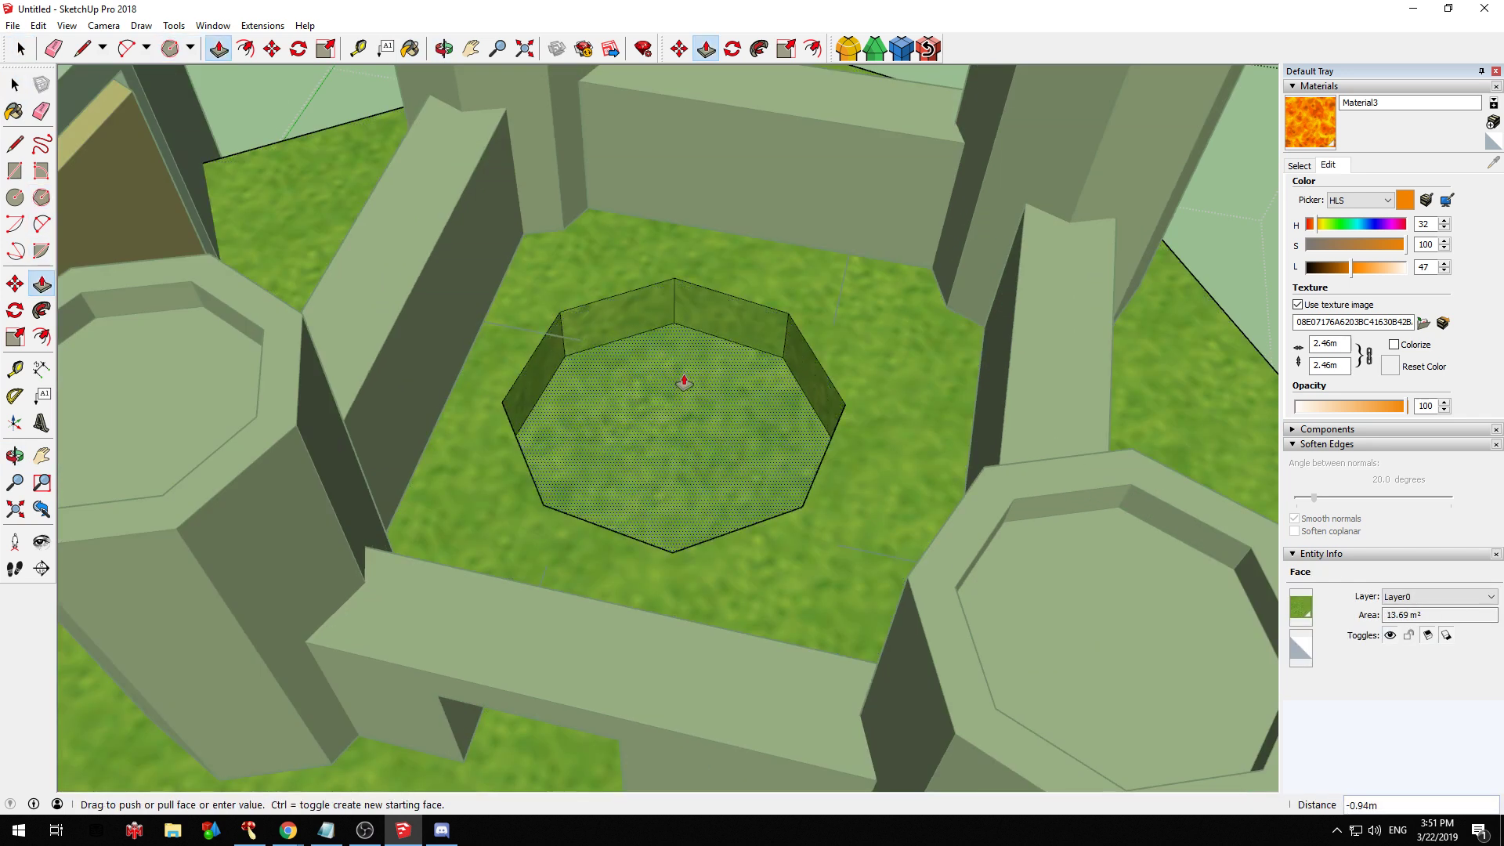
Sample the grey stone material from the platform's side, paint all the pit's walls and its floor with it, and leave the component
{"action": "scroll", "coordinate": [681, 379], "scroll_direction": "down", "scroll_amount": 5}
{"action": "key", "text": "b"}
{"action": "left_click", "coordinate": [511, 763], "text": "alt"}
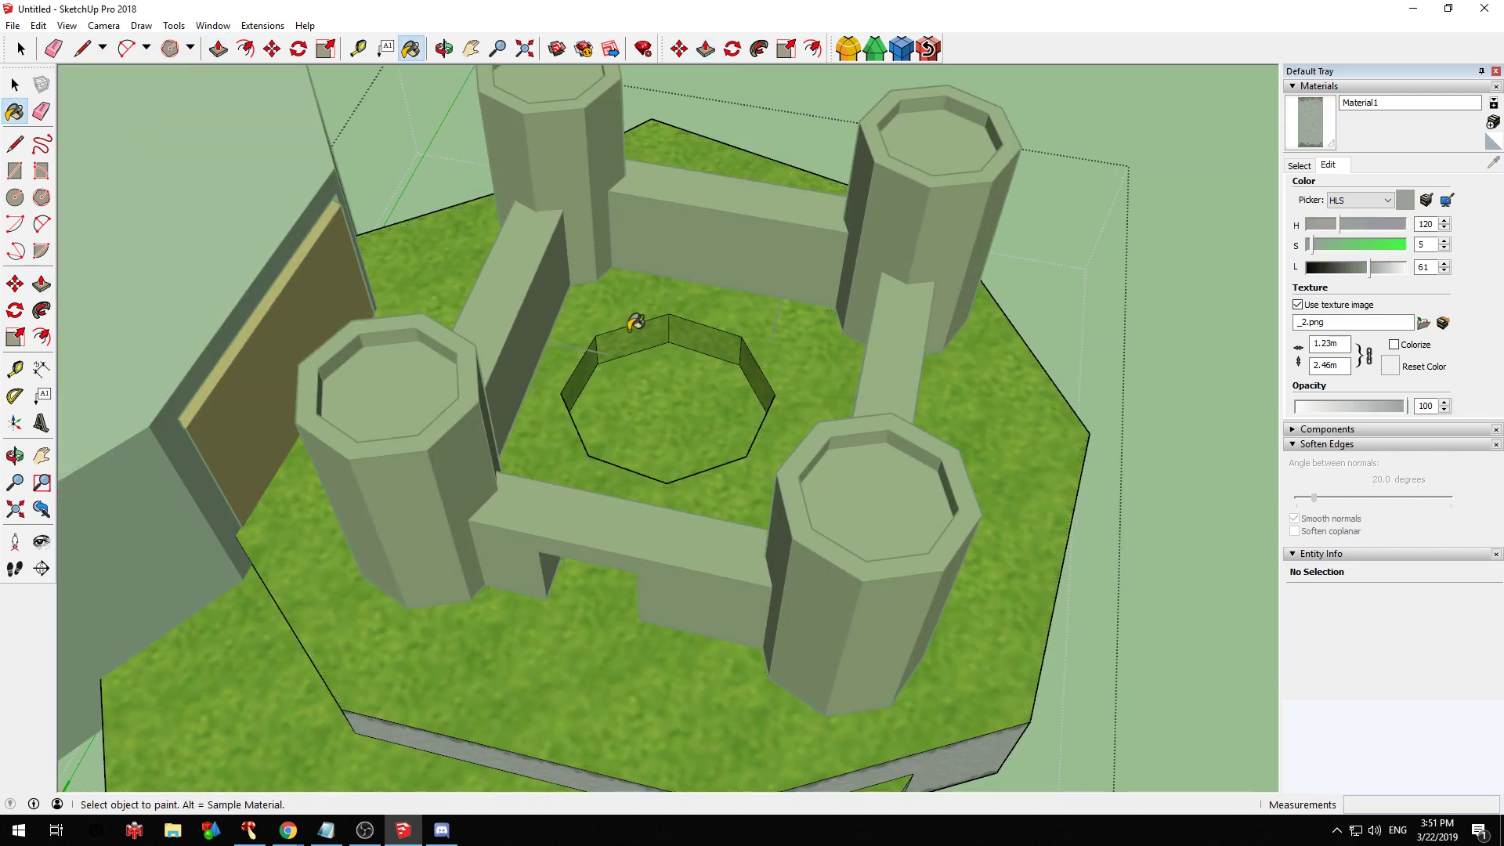
{"action": "left_click", "coordinate": [629, 330]}
{"action": "scroll", "coordinate": [629, 331], "scroll_direction": "up", "scroll_amount": 5}
{"action": "left_click", "coordinate": [725, 328]}
{"action": "mouse_move", "coordinate": [726, 328]}
{"action": "middle_mouse_down"}
{"action": "mouse_move", "coordinate": [880, 356]}
{"action": "mouse_move", "coordinate": [1031, 302]}
{"action": "middle_mouse_up"}
{"action": "left_click", "coordinate": [886, 346]}
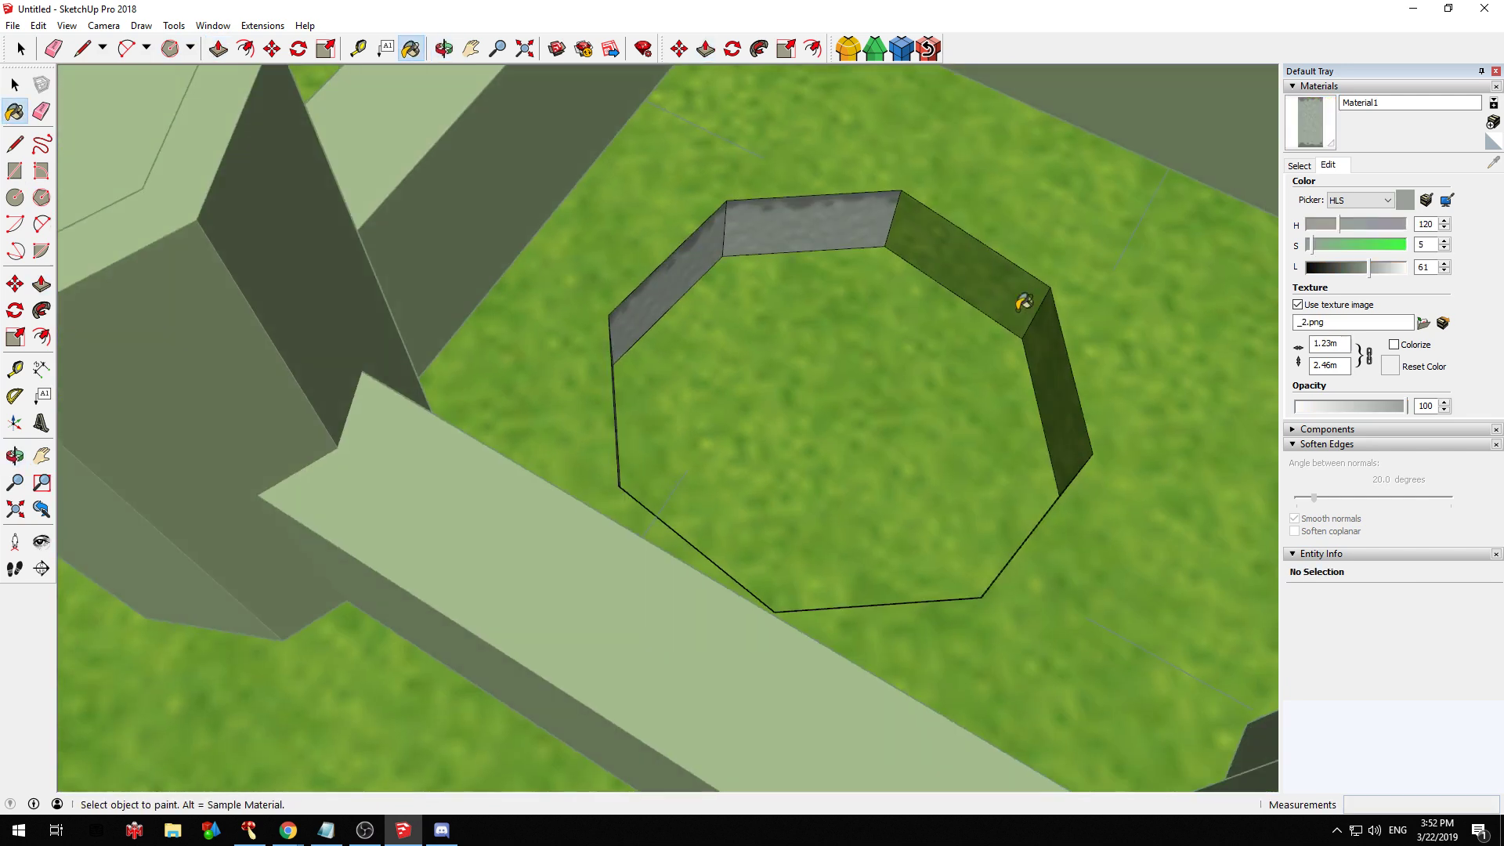
{"action": "left_click", "coordinate": [980, 263]}
{"action": "mouse_move", "coordinate": [796, 255]}
{"action": "middle_mouse_down"}
{"action": "mouse_move", "coordinate": [550, 272]}
{"action": "mouse_move", "coordinate": [802, 353]}
{"action": "middle_mouse_up"}
{"action": "left_click", "coordinate": [549, 272]}
{"action": "left_click", "coordinate": [560, 390]}
{"action": "left_click", "coordinate": [658, 416]}
{"action": "left_click", "coordinate": [607, 496]}
{"action": "middle_click_drag", "start_coordinate": [327, 382], "coordinate": [708, 332]}
{"action": "scroll", "coordinate": [708, 333], "scroll_direction": "down", "scroll_amount": 6}
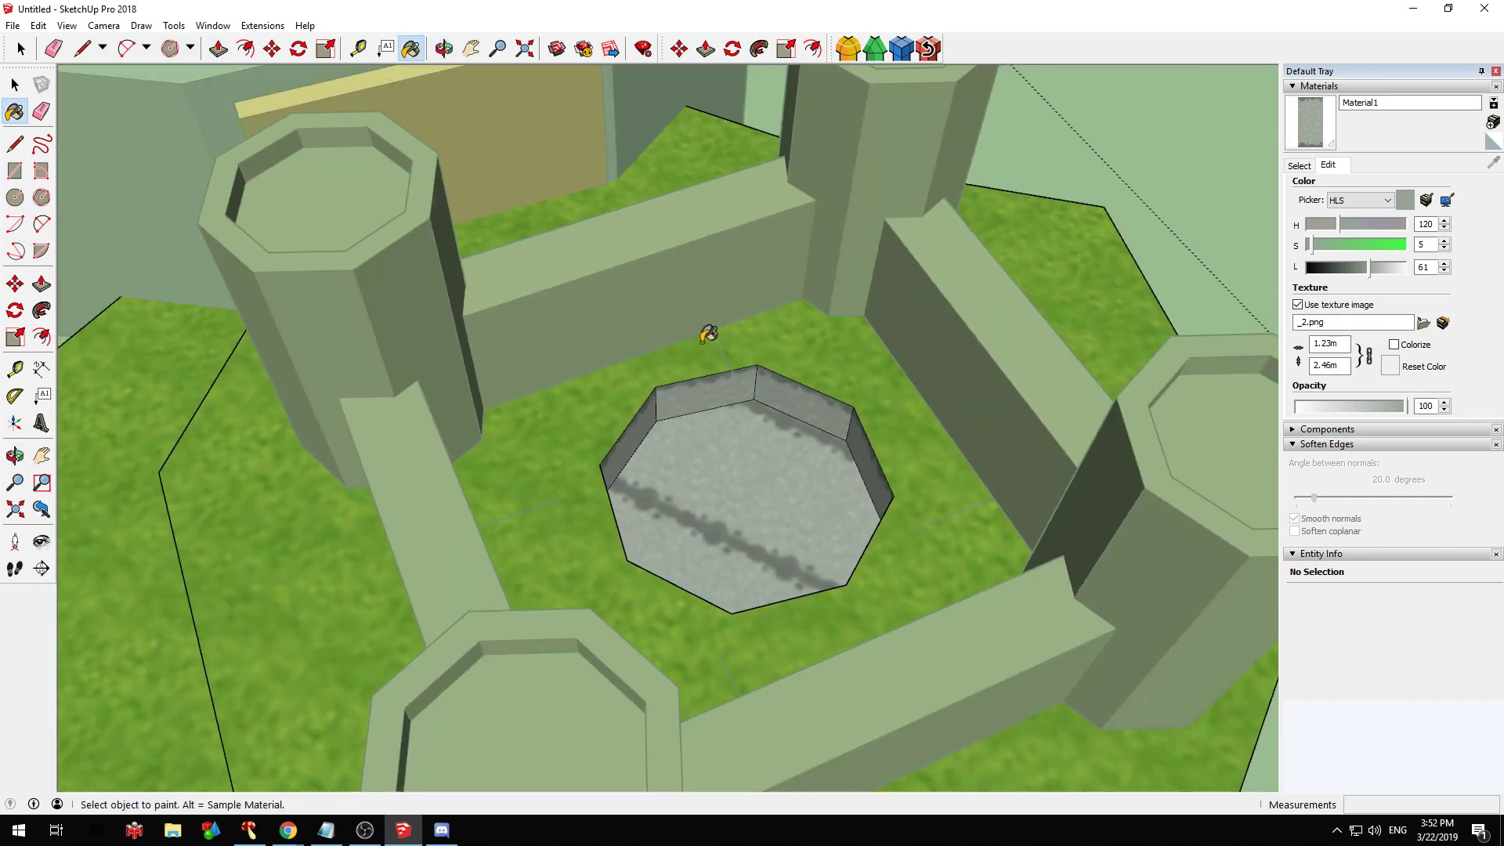
{"action": "key", "text": "space"}
{"action": "key", "text": "Escape"}
Examine the whole level from several angles, including the courtyard pit, the castle and the lava fall
{"action": "middle_click_drag", "start_coordinate": [301, 397], "coordinate": [756, 294]}
{"action": "scroll", "coordinate": [756, 294], "scroll_direction": "down", "scroll_amount": 5}
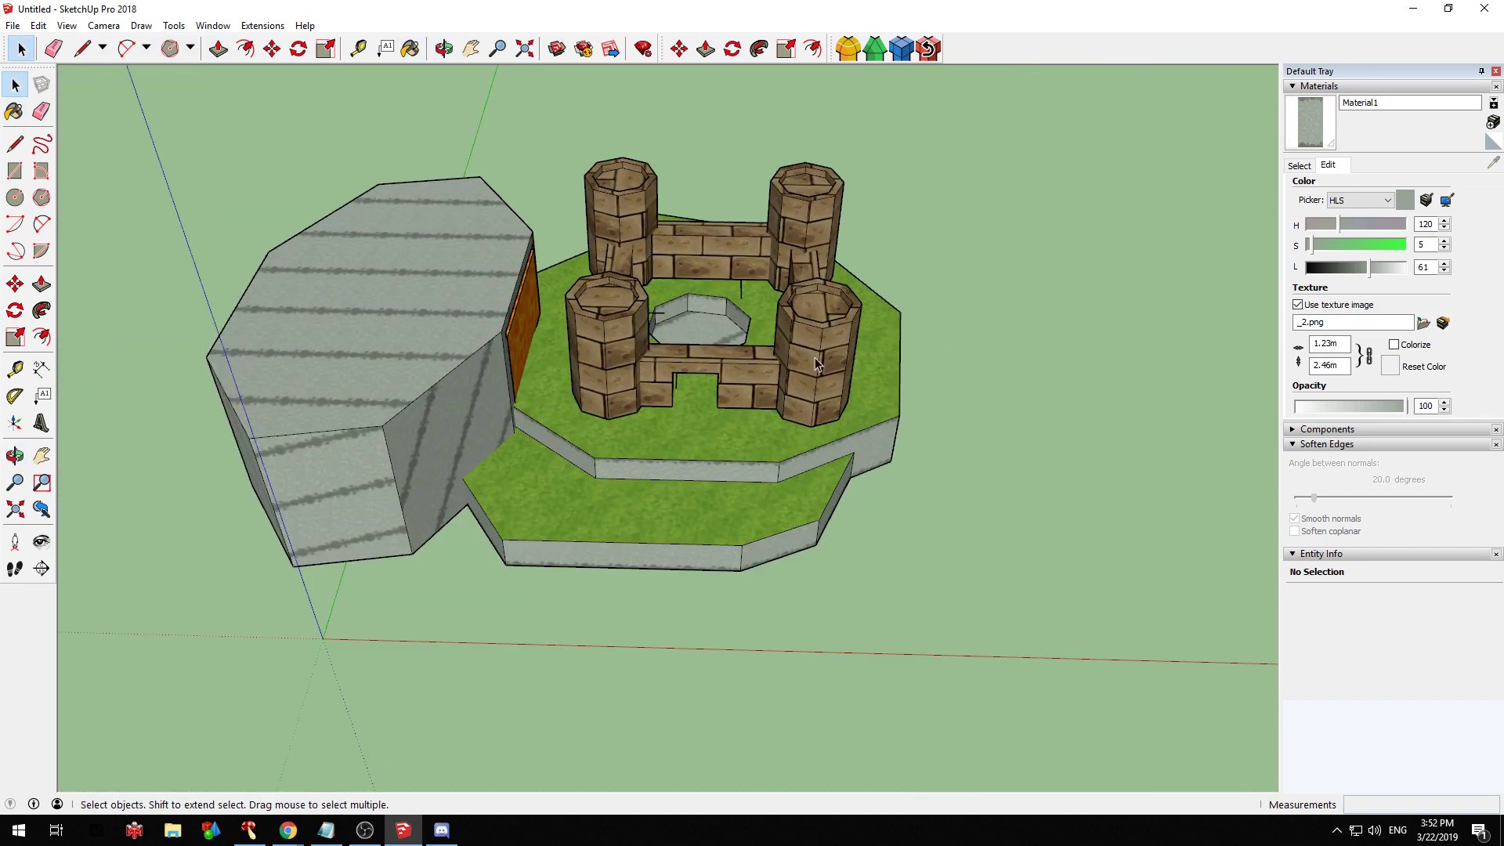
{"action": "scroll", "coordinate": [666, 282], "scroll_direction": "up", "scroll_amount": 4}
{"action": "mouse_move", "coordinate": [666, 282]}
{"action": "middle_mouse_down"}
{"action": "mouse_move", "coordinate": [618, 292]}
{"action": "mouse_move", "coordinate": [681, 251]}
{"action": "middle_mouse_up"}
{"action": "scroll", "coordinate": [862, 357], "scroll_direction": "down", "scroll_amount": 4}
{"action": "scroll", "coordinate": [584, 209], "scroll_direction": "up", "scroll_amount": 3}
{"action": "mouse_move", "coordinate": [584, 211]}
{"action": "middle_mouse_down"}
{"action": "mouse_move", "coordinate": [549, 251]}
{"action": "mouse_move", "coordinate": [509, 188]}
{"action": "mouse_move", "coordinate": [470, 227]}
{"action": "middle_mouse_up"}
{"action": "scroll", "coordinate": [445, 207], "scroll_direction": "down", "scroll_amount": 2}
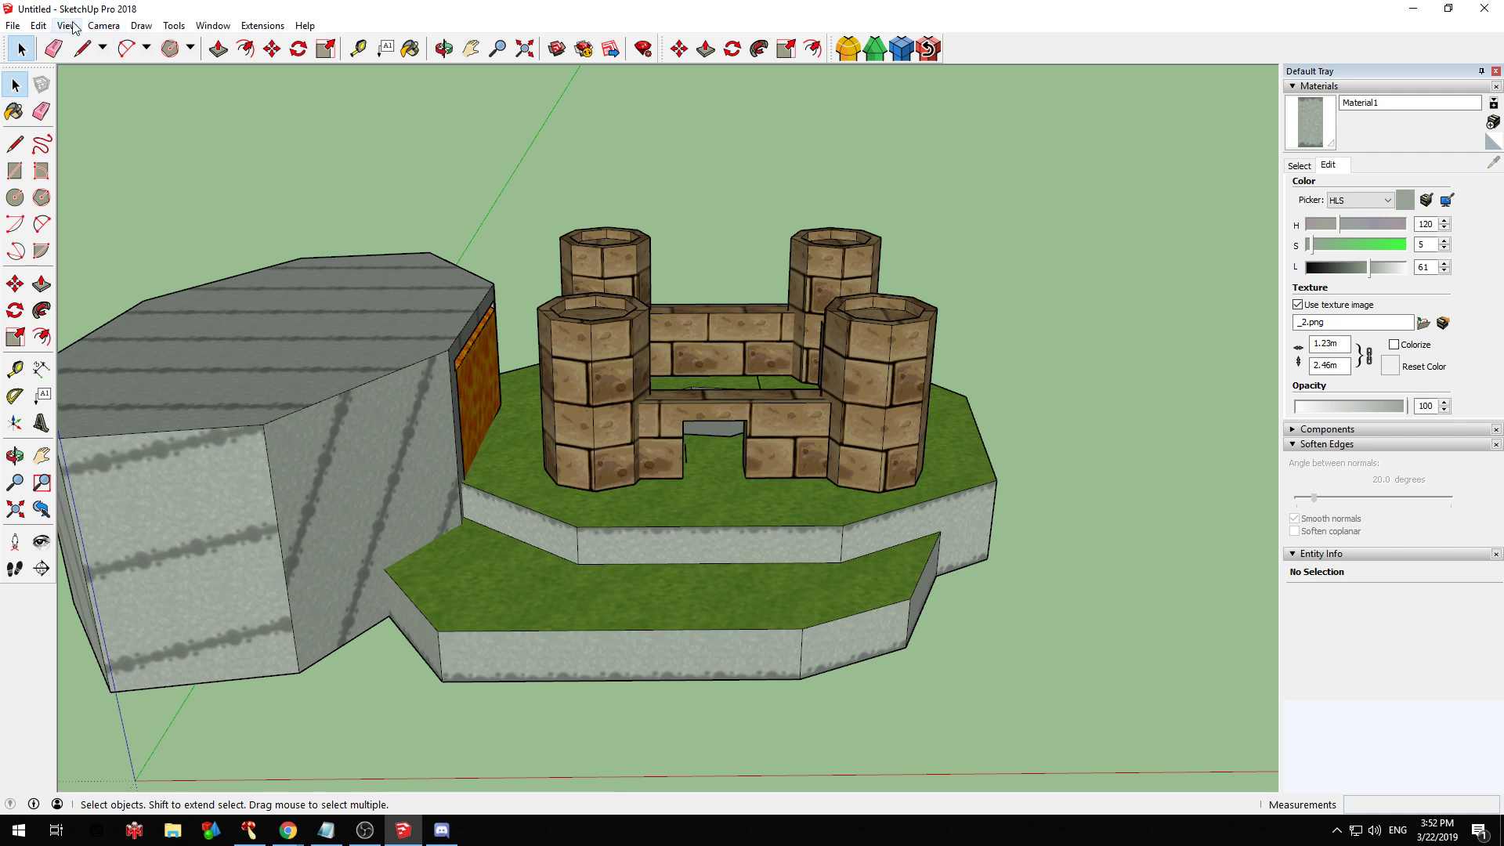
Export the level model to a file
{"action": "left_click", "coordinate": [14, 26]}
{"action": "mouse_move", "coordinate": [178, 268]}
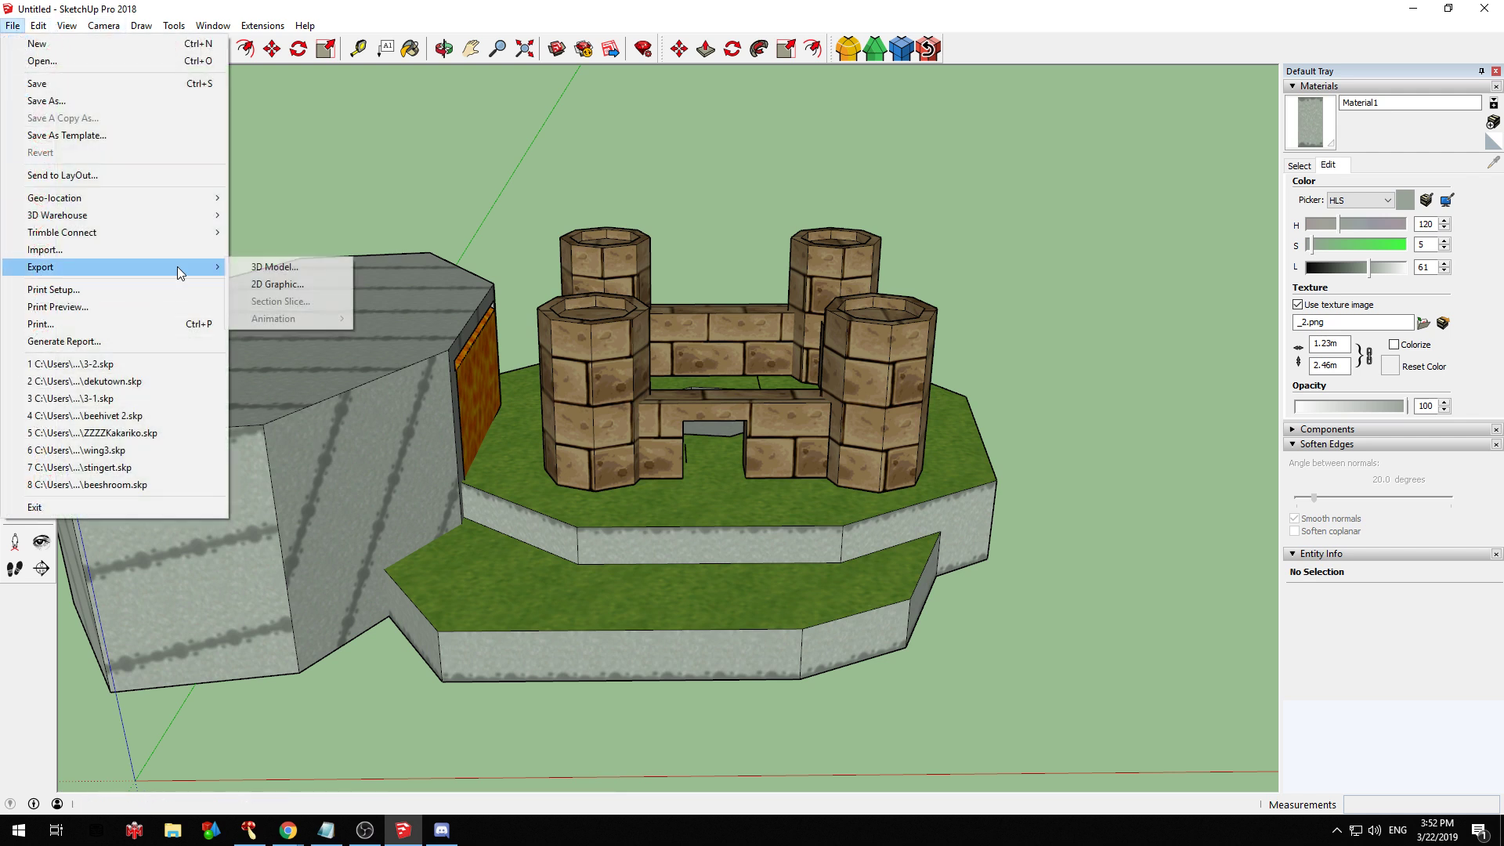
Start a 3D model export in OBJ format and browse to the object+mtl folder on the Desktop
{"action": "left_click", "coordinate": [234, 268]}
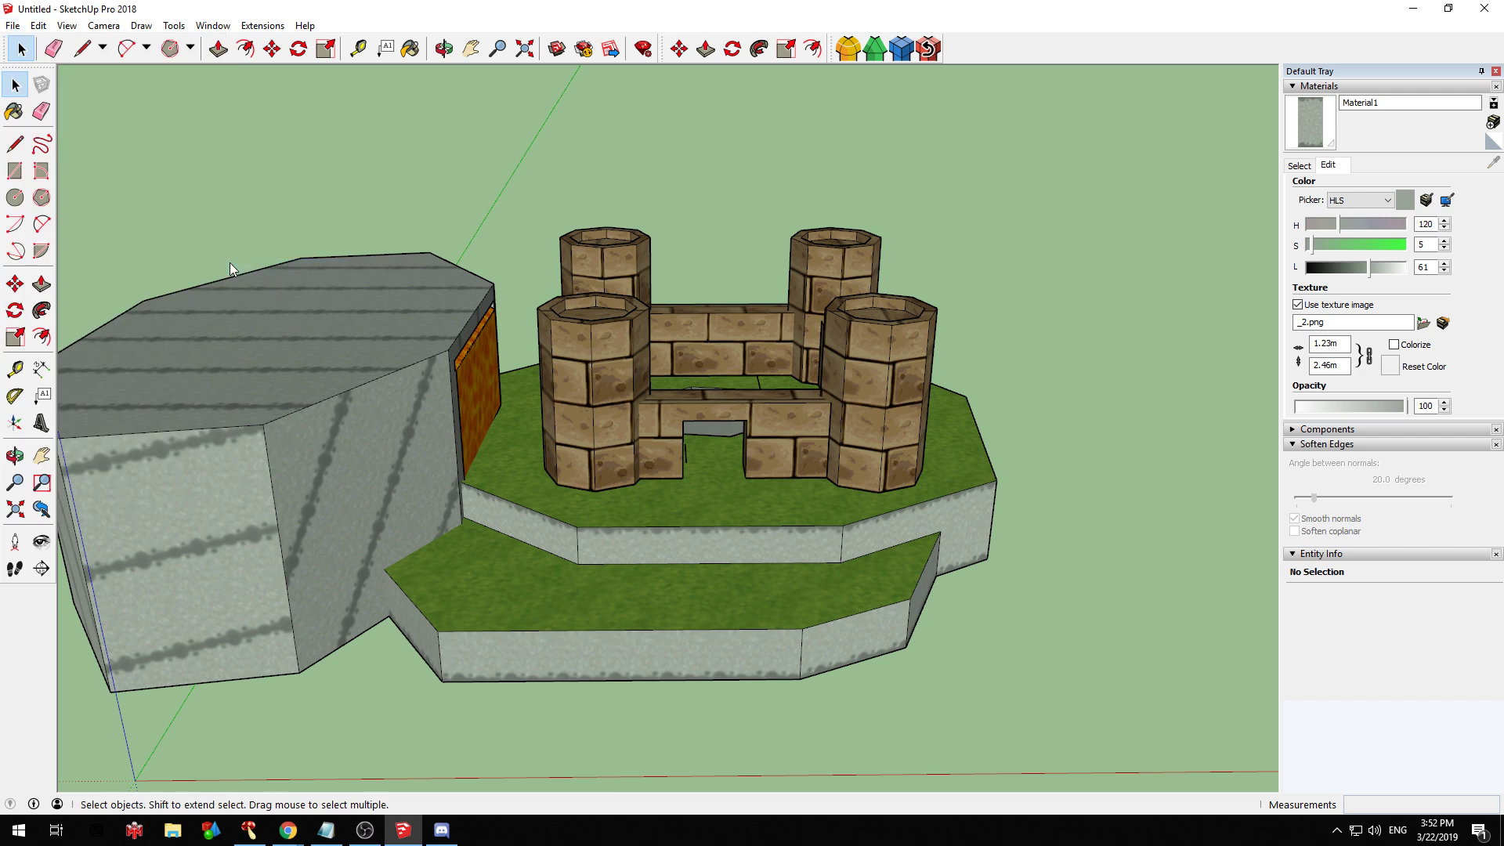
{"action": "left_click", "coordinate": [1224, 220]}
{"action": "left_click", "coordinate": [13, 26]}
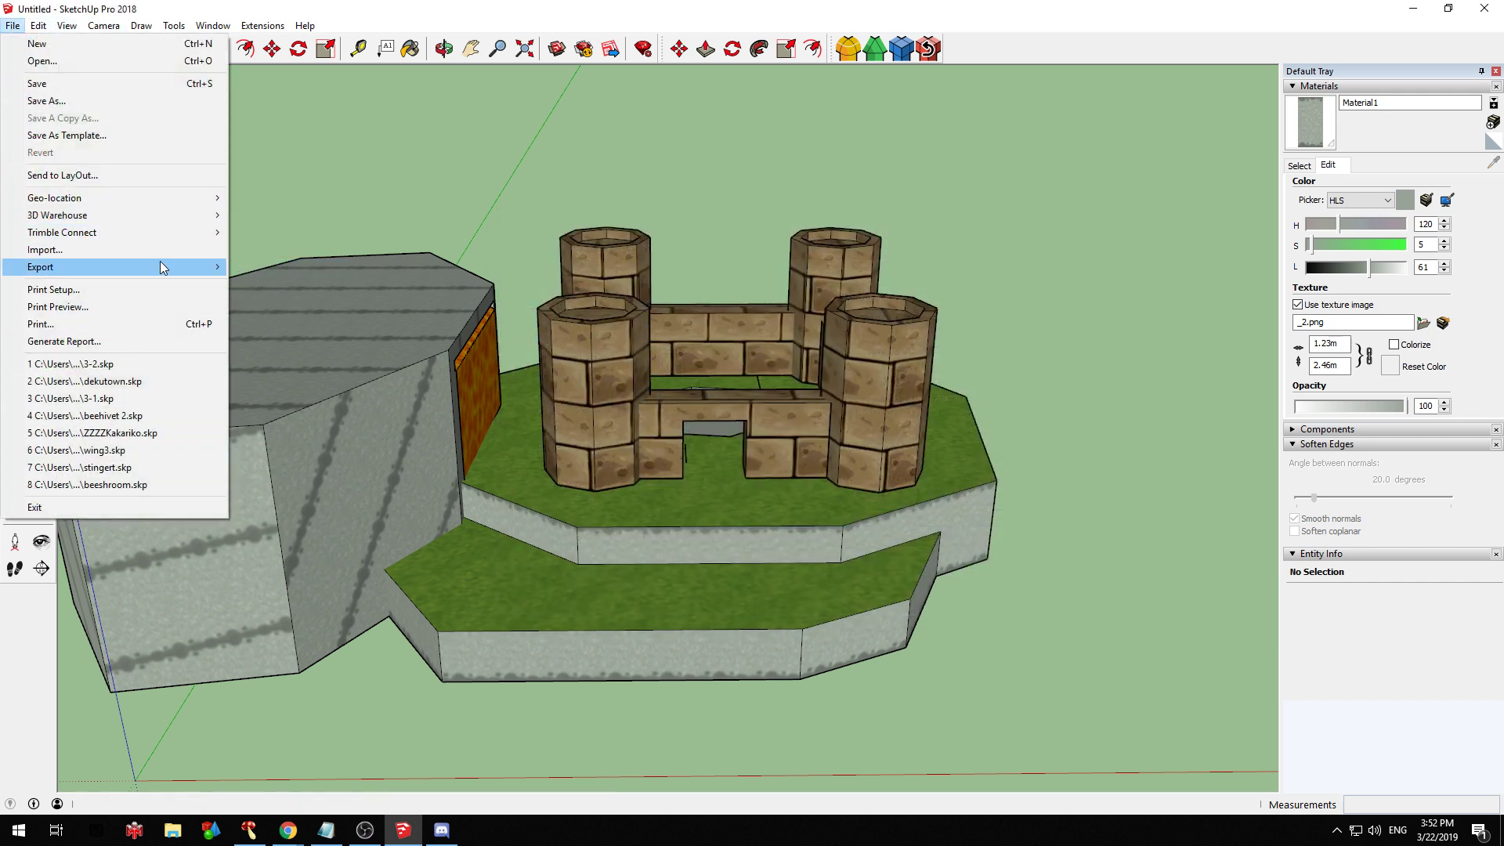
{"action": "mouse_move", "coordinate": [162, 267]}
{"action": "left_click", "coordinate": [252, 267]}
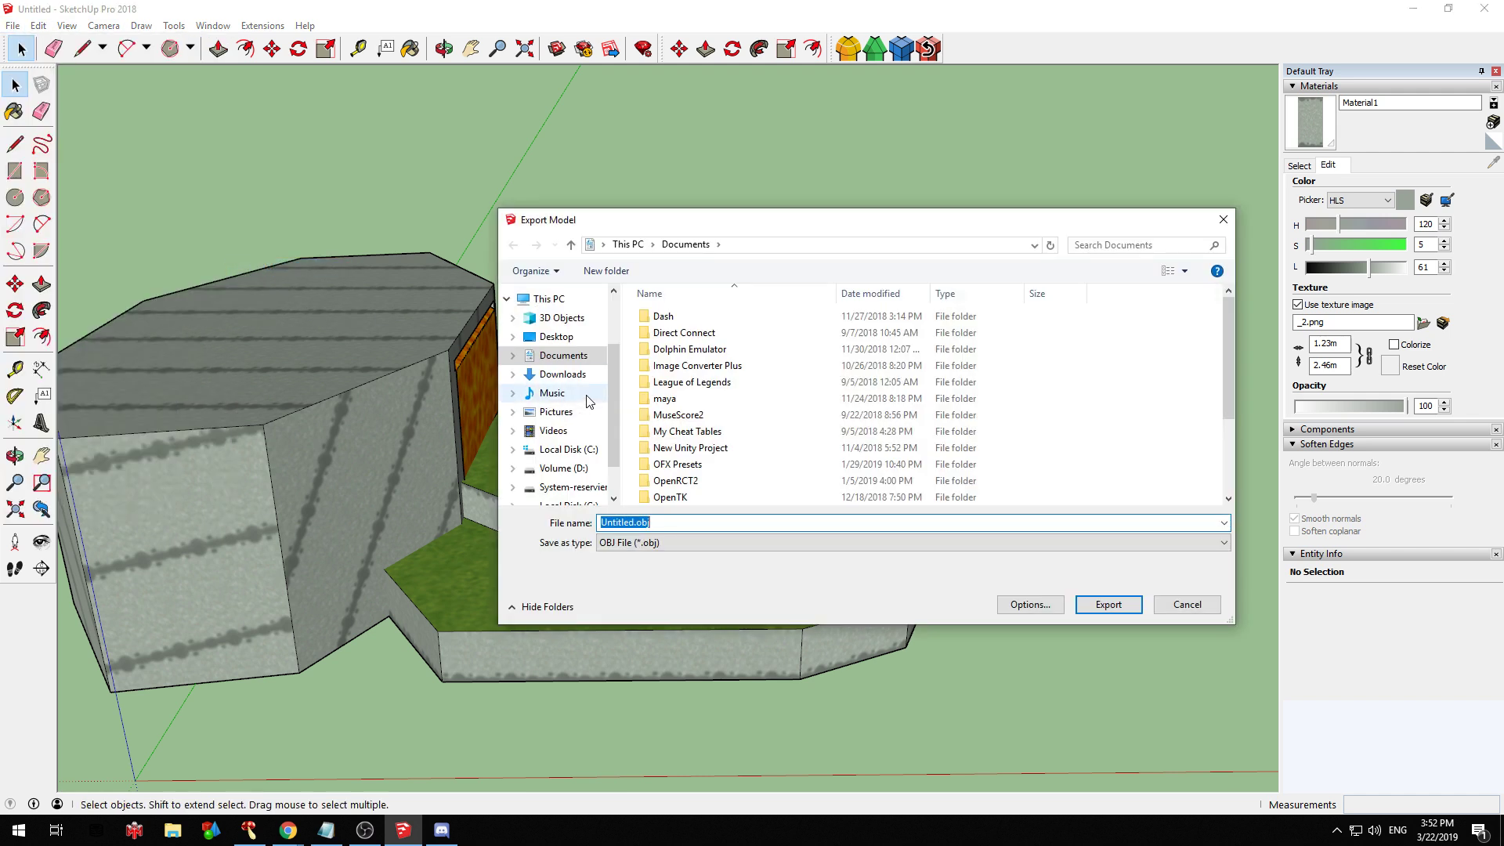
{"action": "left_click", "coordinate": [553, 337]}
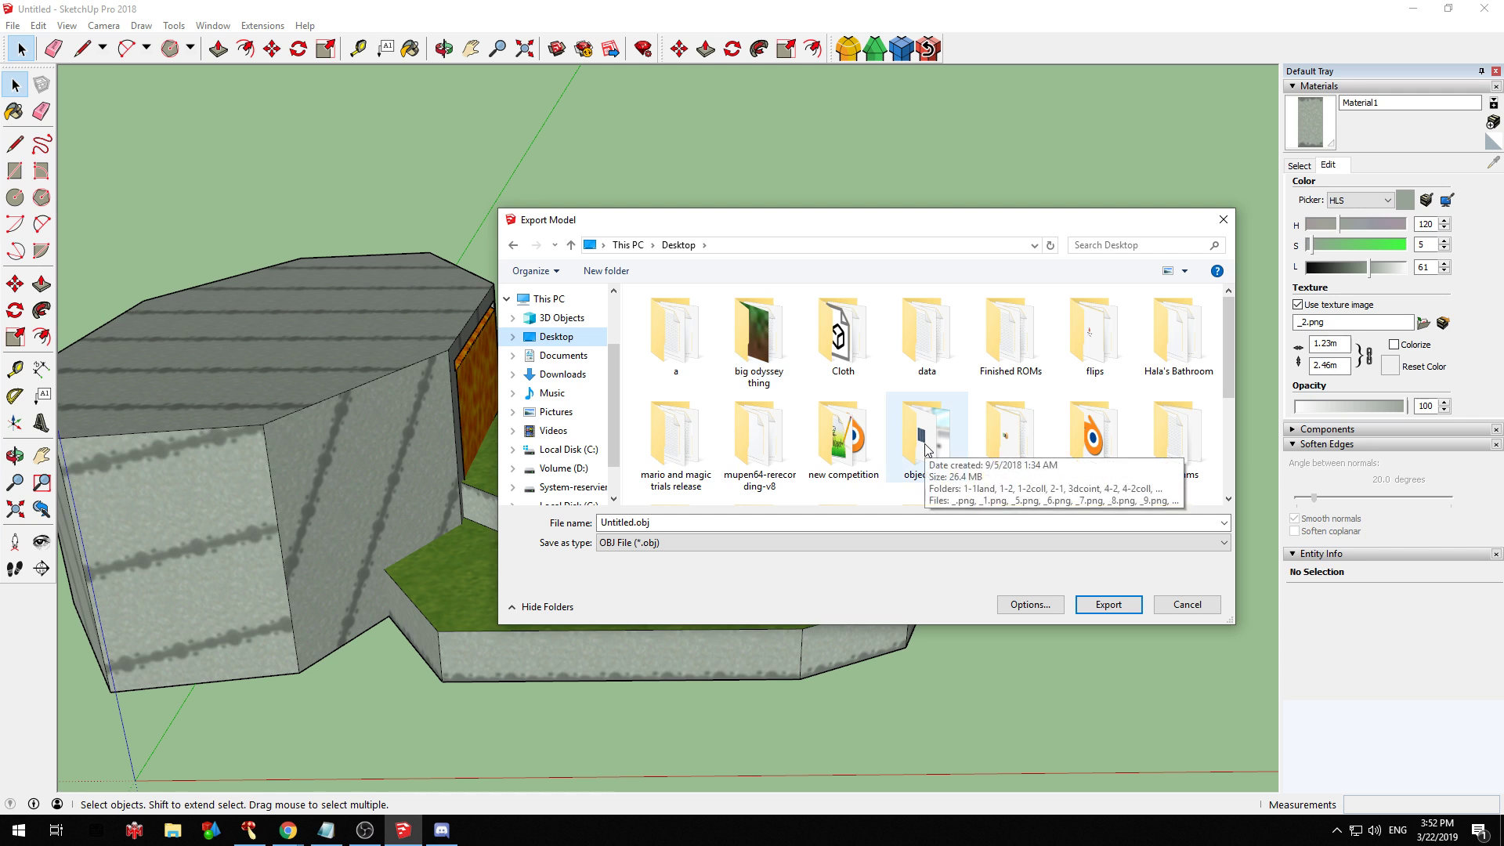
{"action": "double_click", "coordinate": [925, 439]}
{"action": "scroll", "coordinate": [861, 439], "scroll_direction": "down", "scroll_amount": 2}
Name the export file tutorial.obj, export the model and dismiss the results report
{"action": "double_click", "coordinate": [638, 521]}
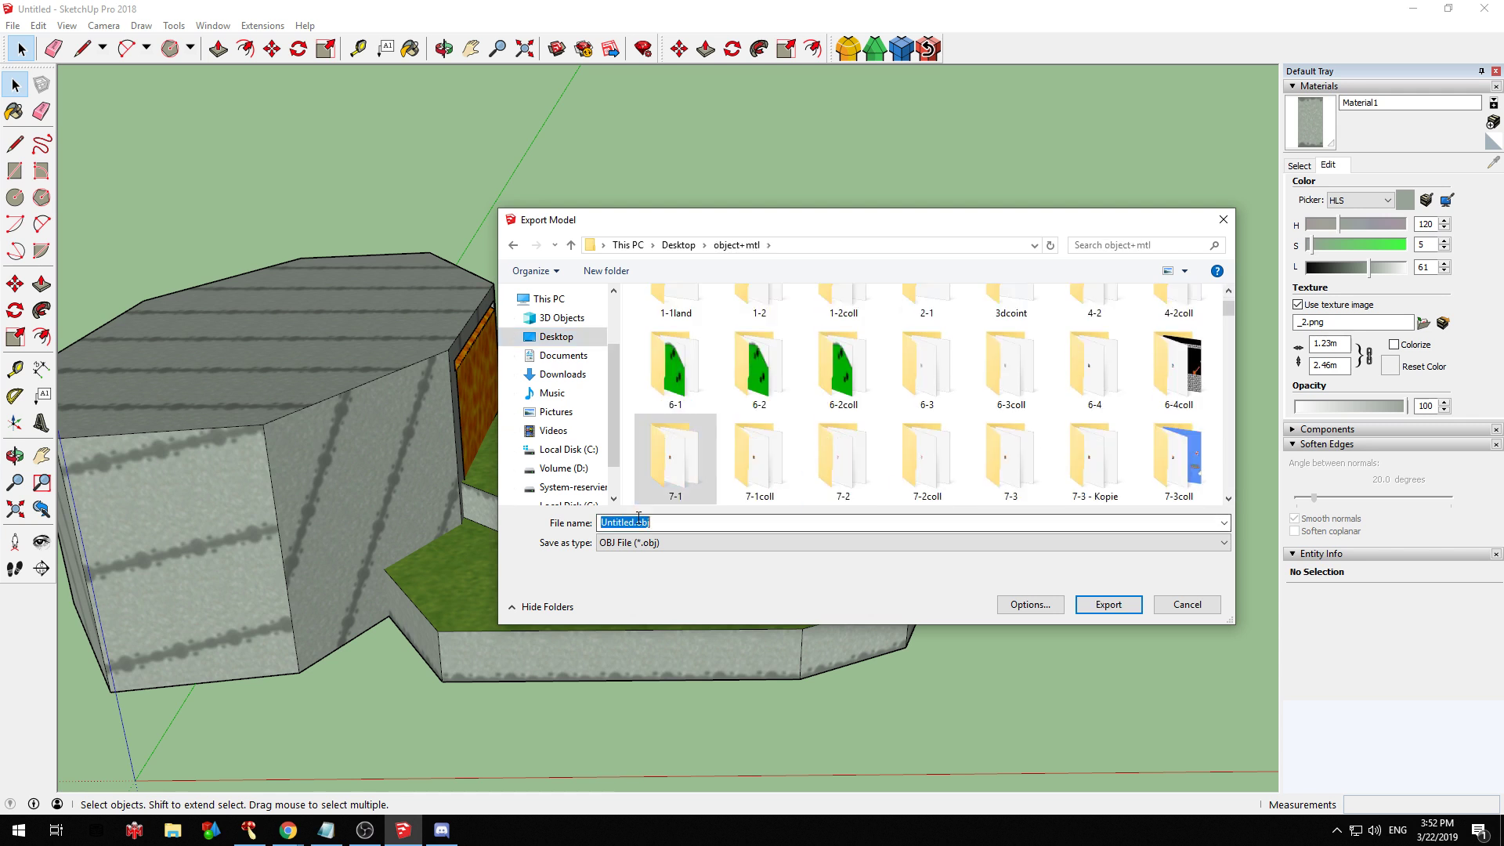
{"action": "left_click", "coordinate": [629, 399]}
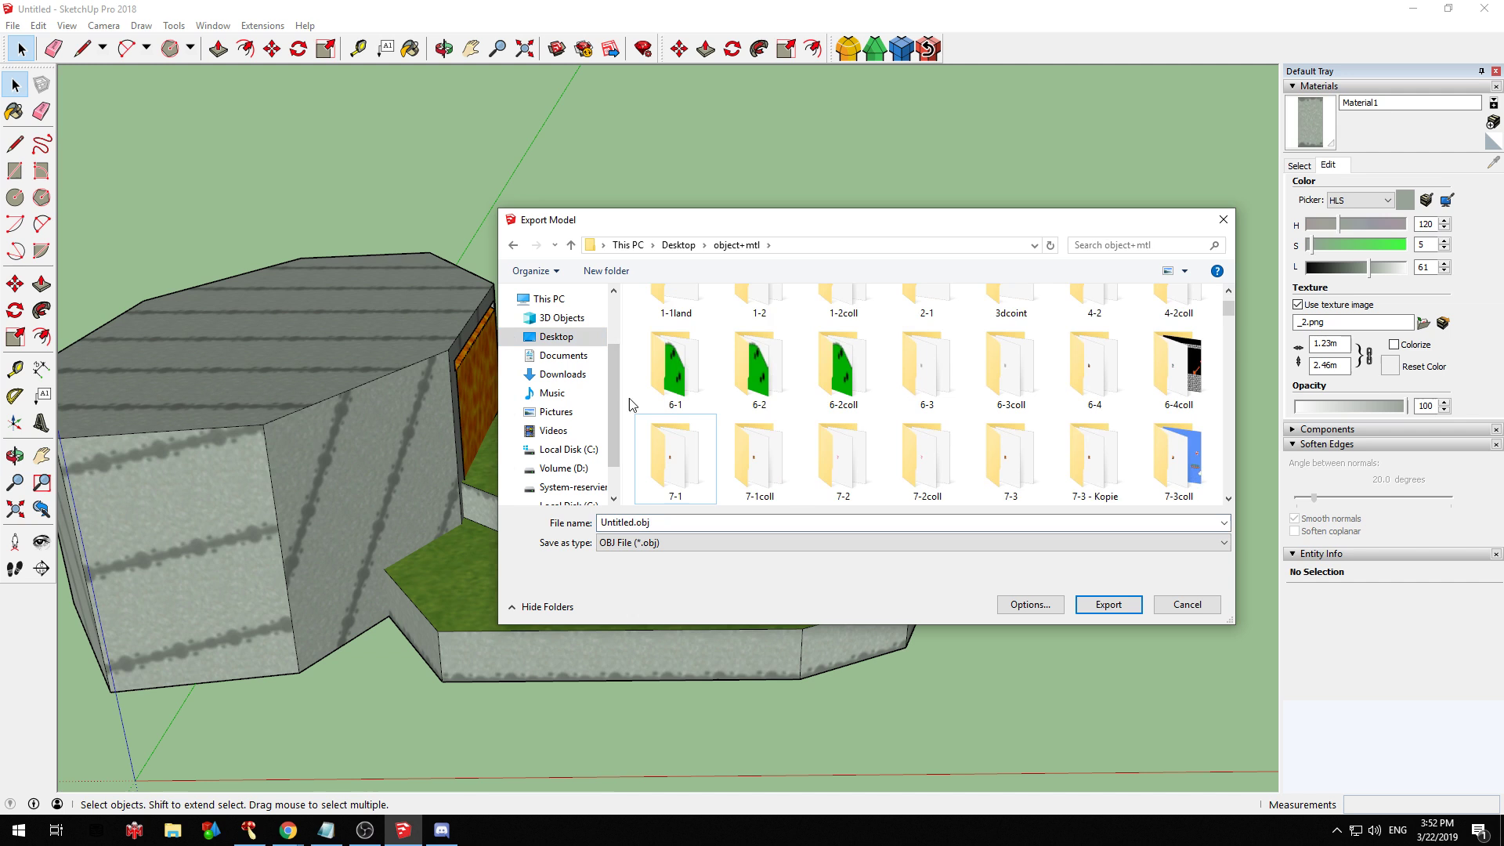
{"action": "left_click", "coordinate": [632, 524]}
{"action": "left_click_drag", "start_coordinate": [632, 523], "coordinate": [470, 484]}
{"action": "type", "text": "tutorial"}
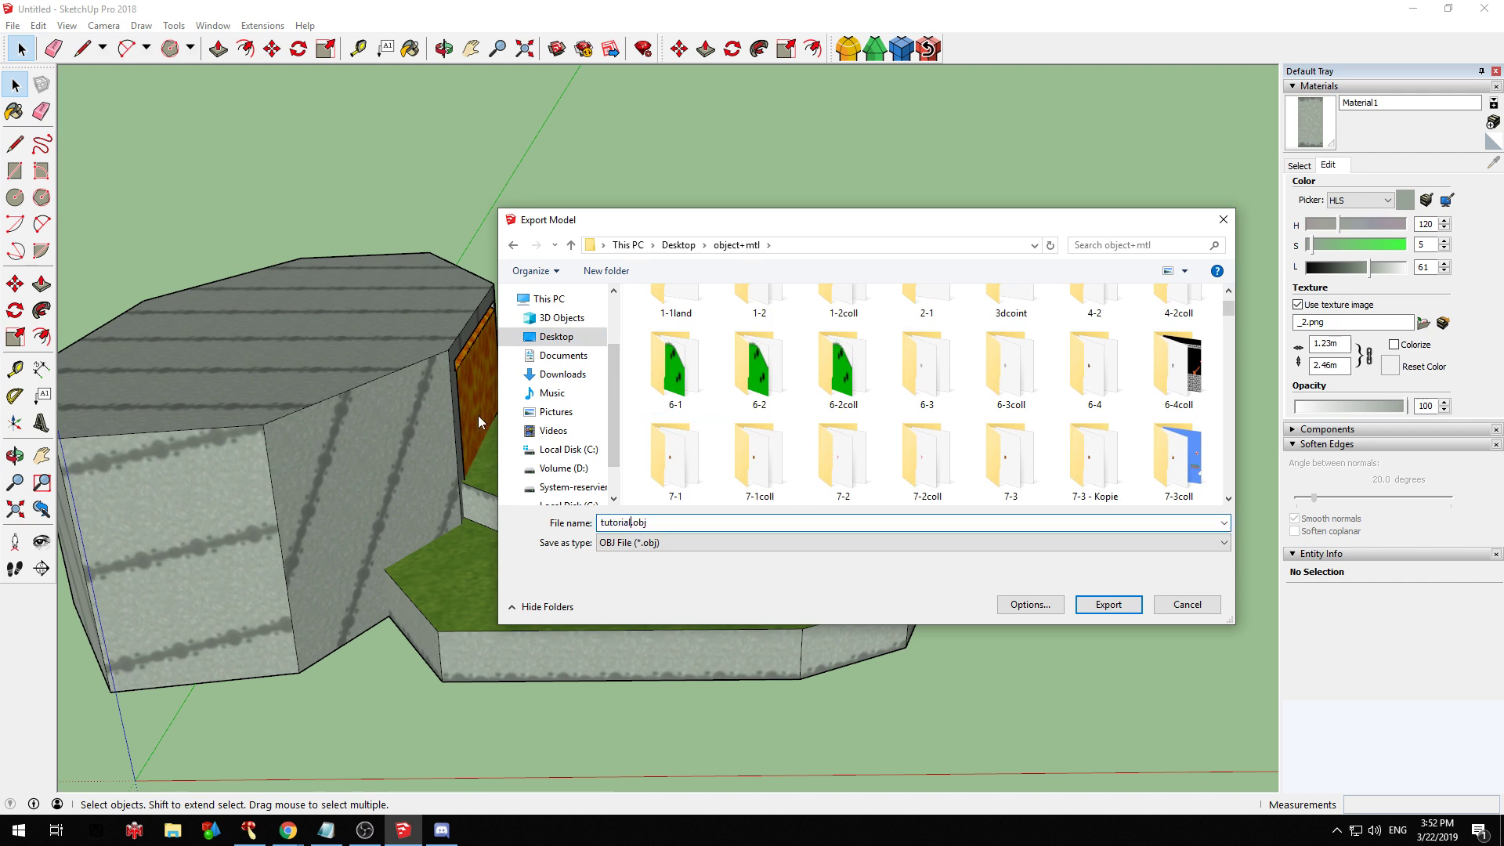
{"action": "key", "text": "Return"}
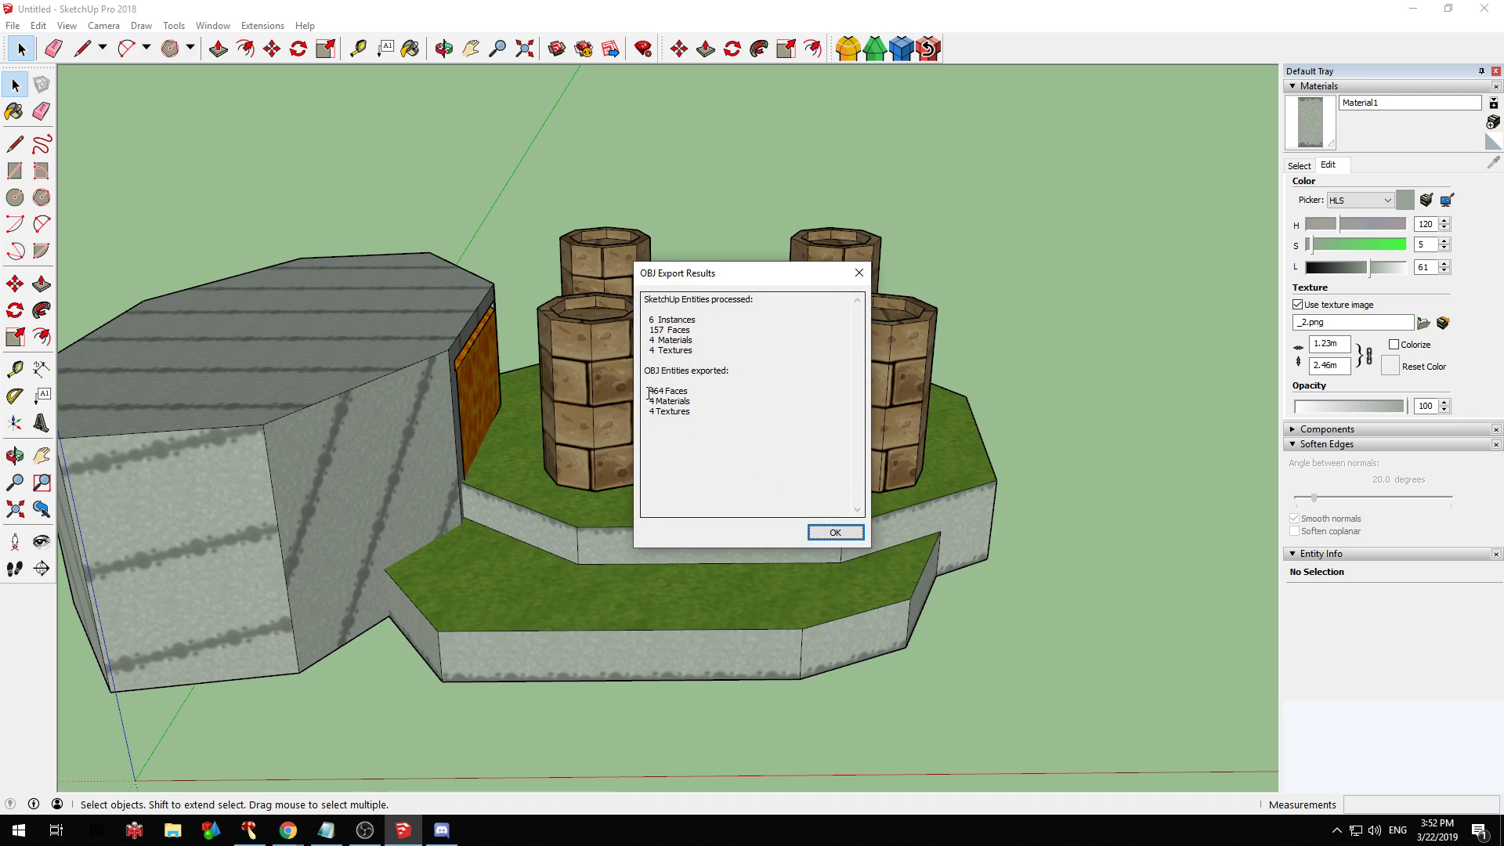
{"action": "left_click_drag", "start_coordinate": [662, 390], "coordinate": [628, 403]}
{"action": "left_click", "coordinate": [691, 394]}
{"action": "left_click", "coordinate": [854, 536]}
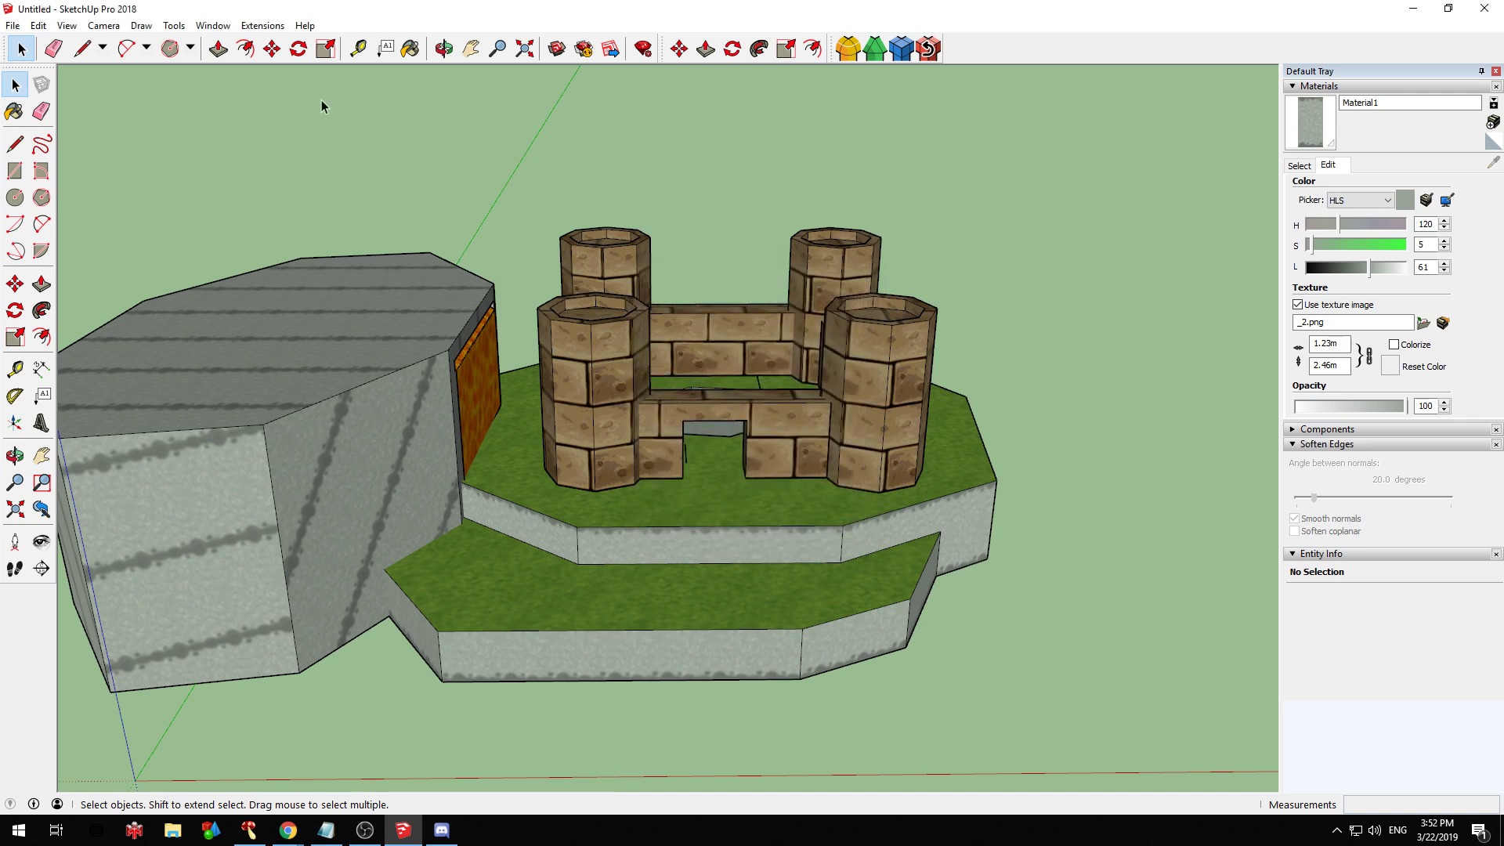
Export the model again as Untitled.obj, keeping Triangulate all faces, Export texture maps and Swap YZ coordinates enabled in the options
{"action": "left_click", "coordinate": [13, 25]}
{"action": "mouse_move", "coordinate": [203, 269]}
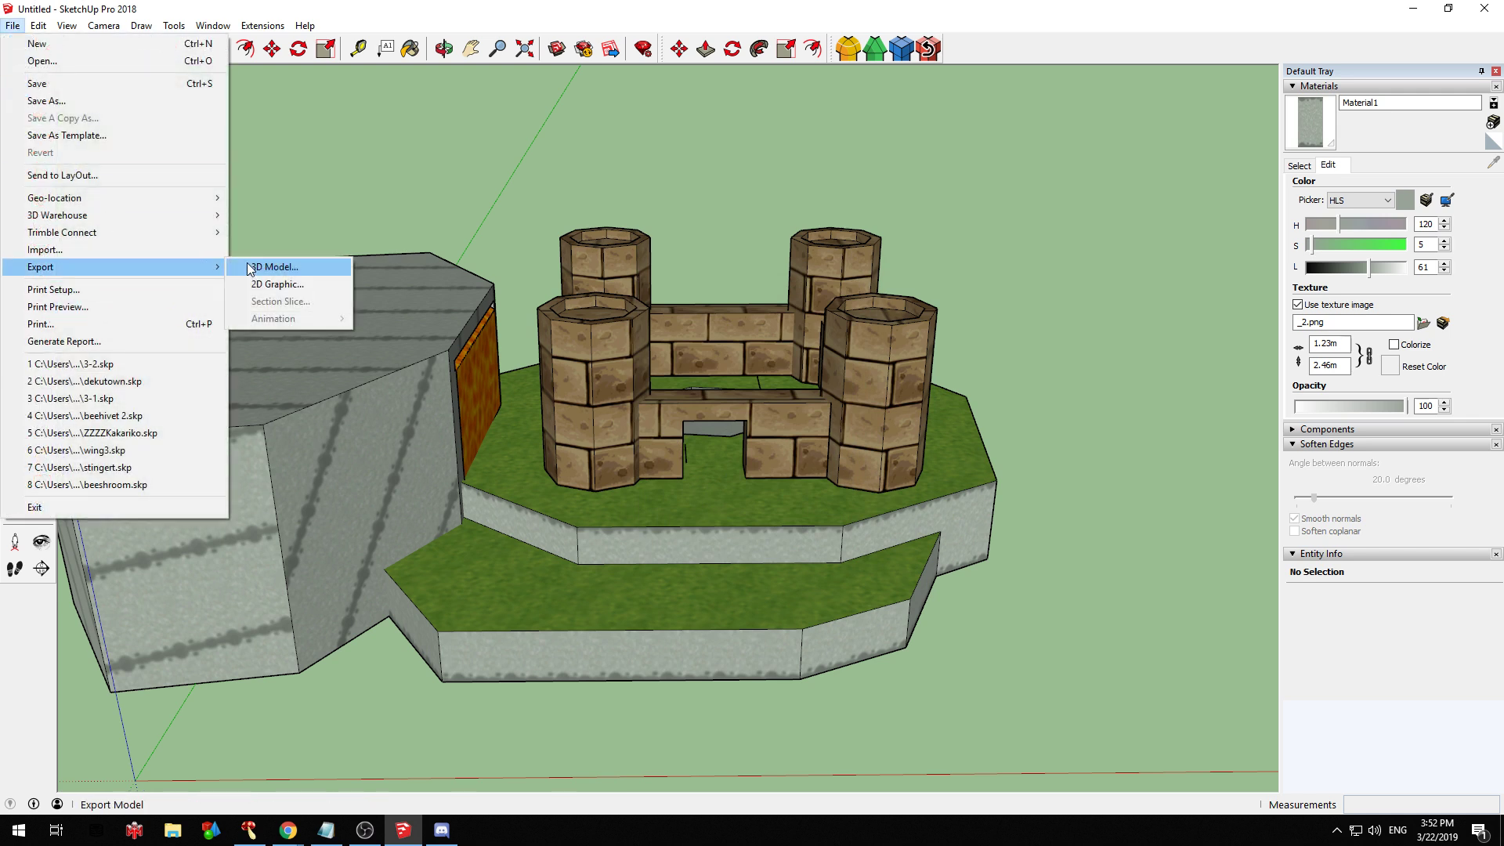
{"action": "left_click", "coordinate": [266, 268]}
{"action": "left_click", "coordinate": [1053, 606]}
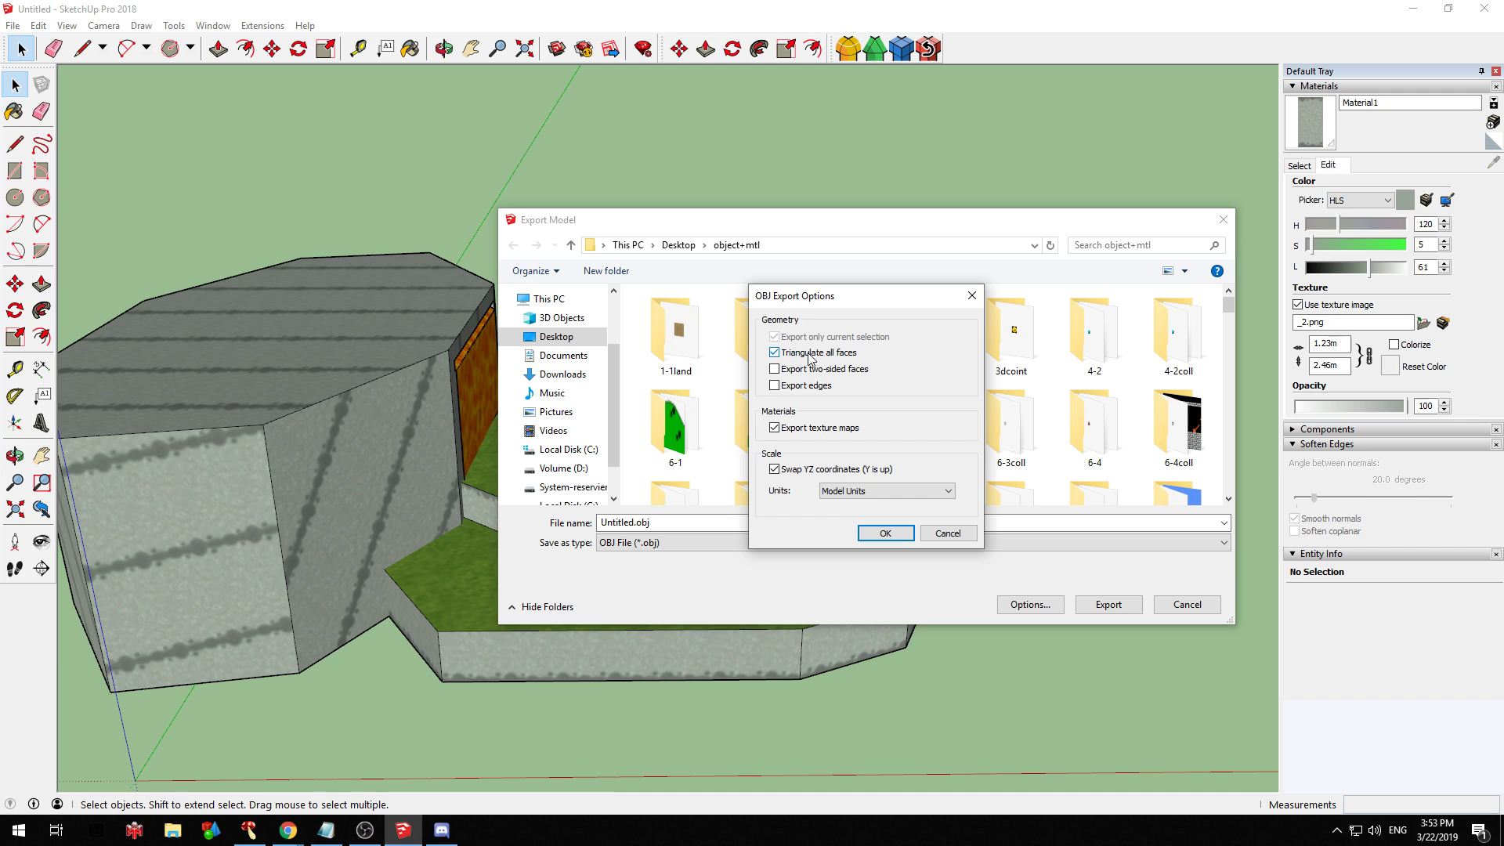
{"action": "left_click", "coordinate": [886, 532]}
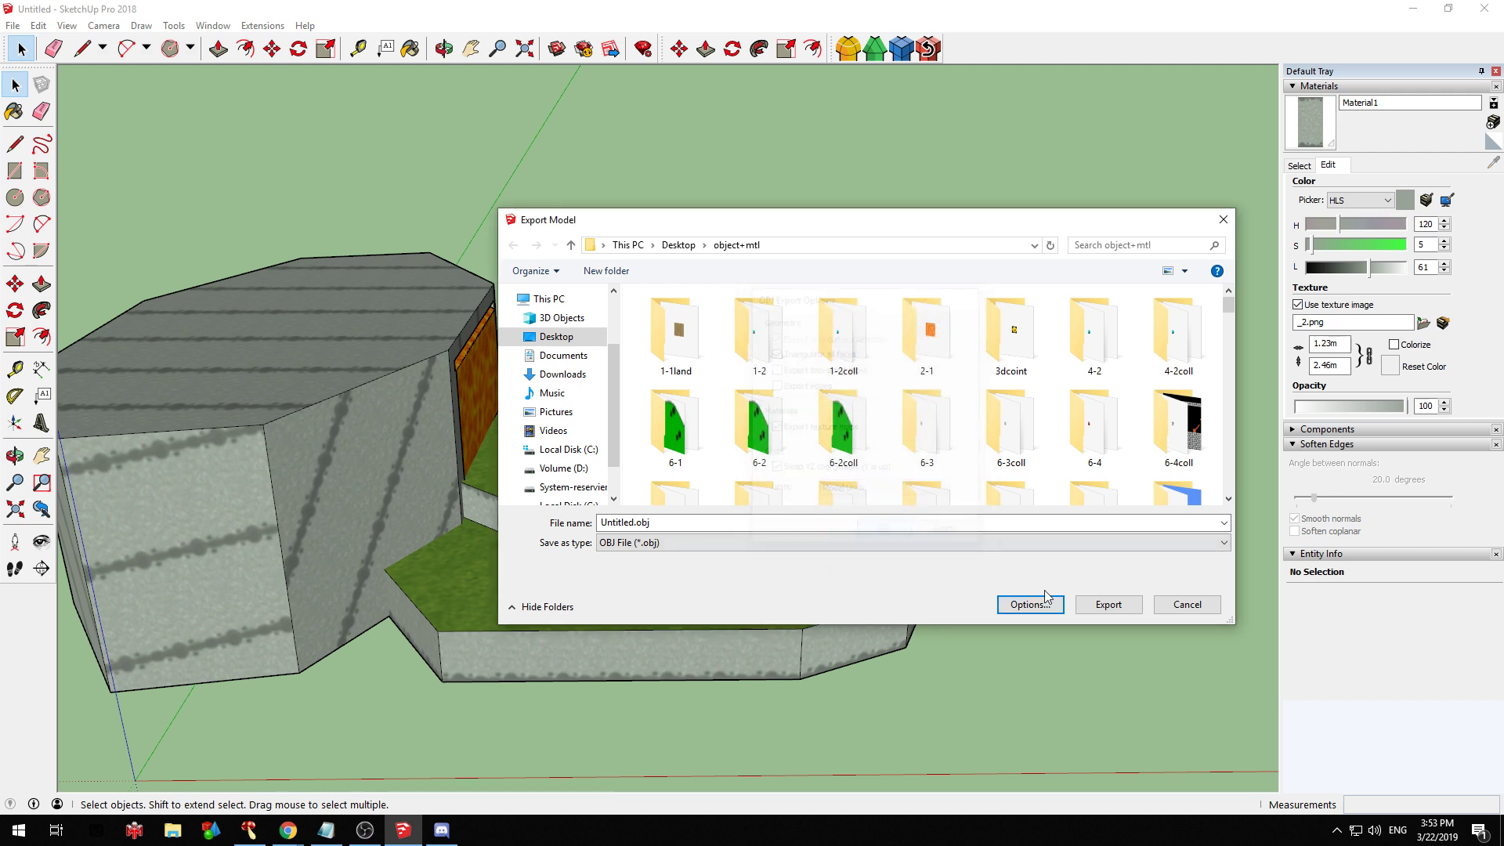
{"action": "left_click", "coordinate": [1104, 603]}
{"action": "left_click", "coordinate": [783, 416]}
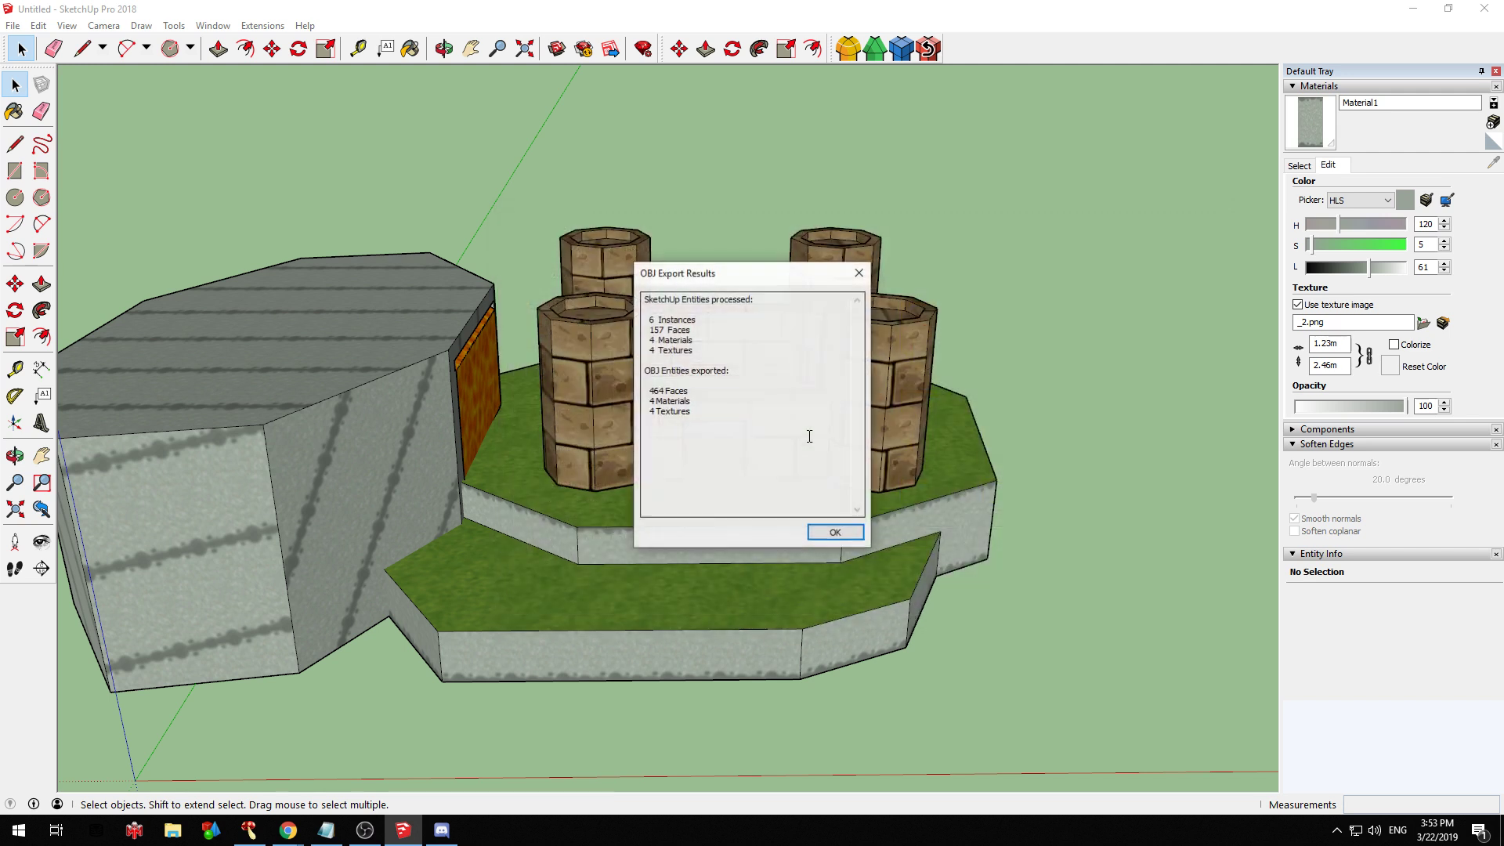
{"action": "left_click", "coordinate": [816, 531]}
Open the stone block's group for editing and draw lines between three corners of its top face to outline a triangle
{"action": "left_click", "coordinate": [305, 345]}
{"action": "middle_click_drag", "start_coordinate": [306, 345], "coordinate": [311, 493]}
{"action": "double_click", "coordinate": [373, 362]}
{"action": "scroll", "coordinate": [312, 493], "scroll_direction": "up", "scroll_amount": 3}
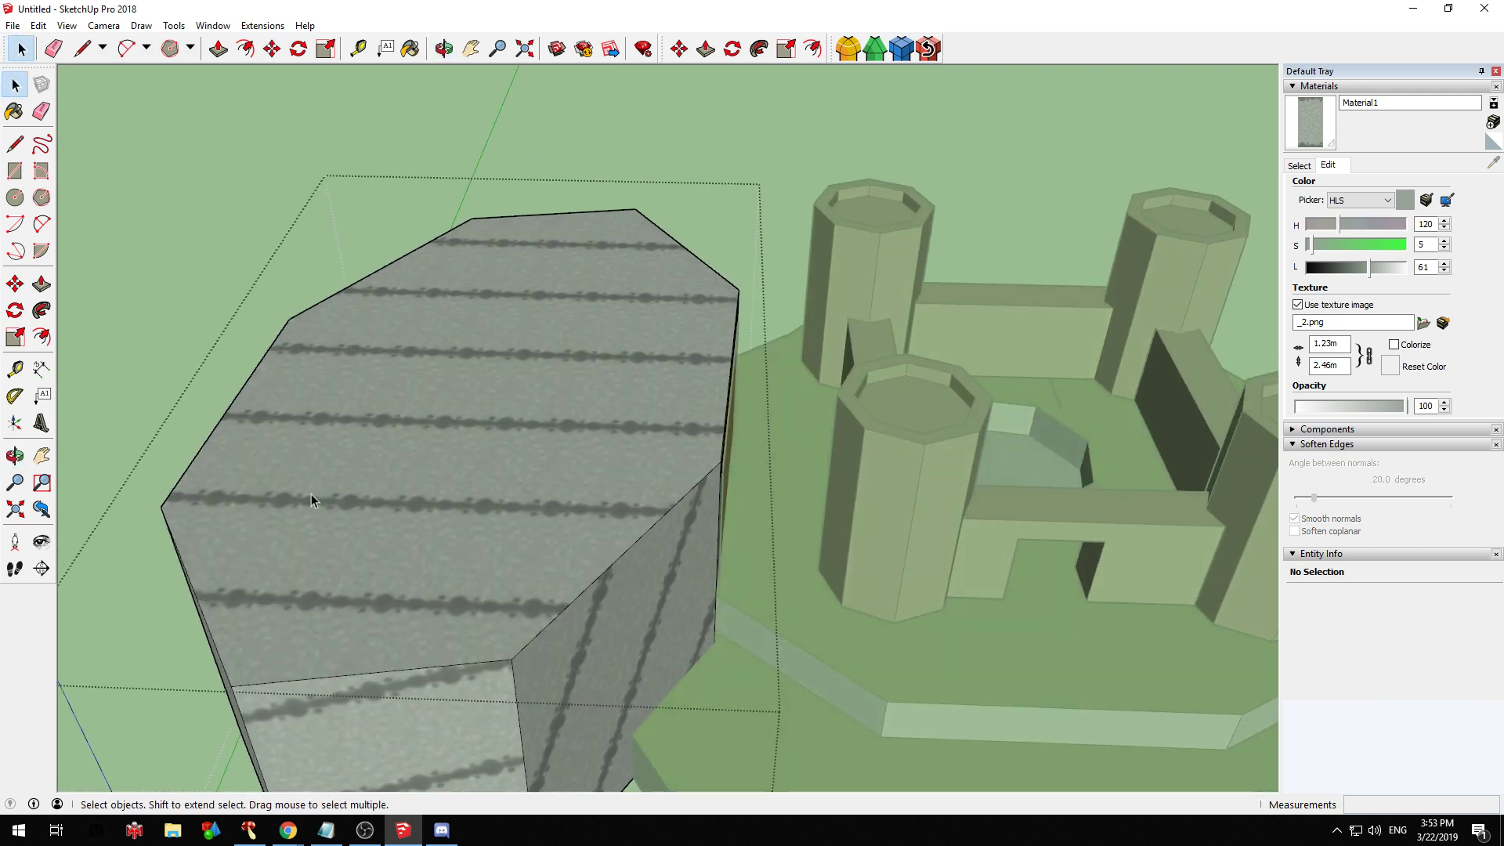
{"action": "key", "text": "l"}
{"action": "left_click", "coordinate": [289, 319]}
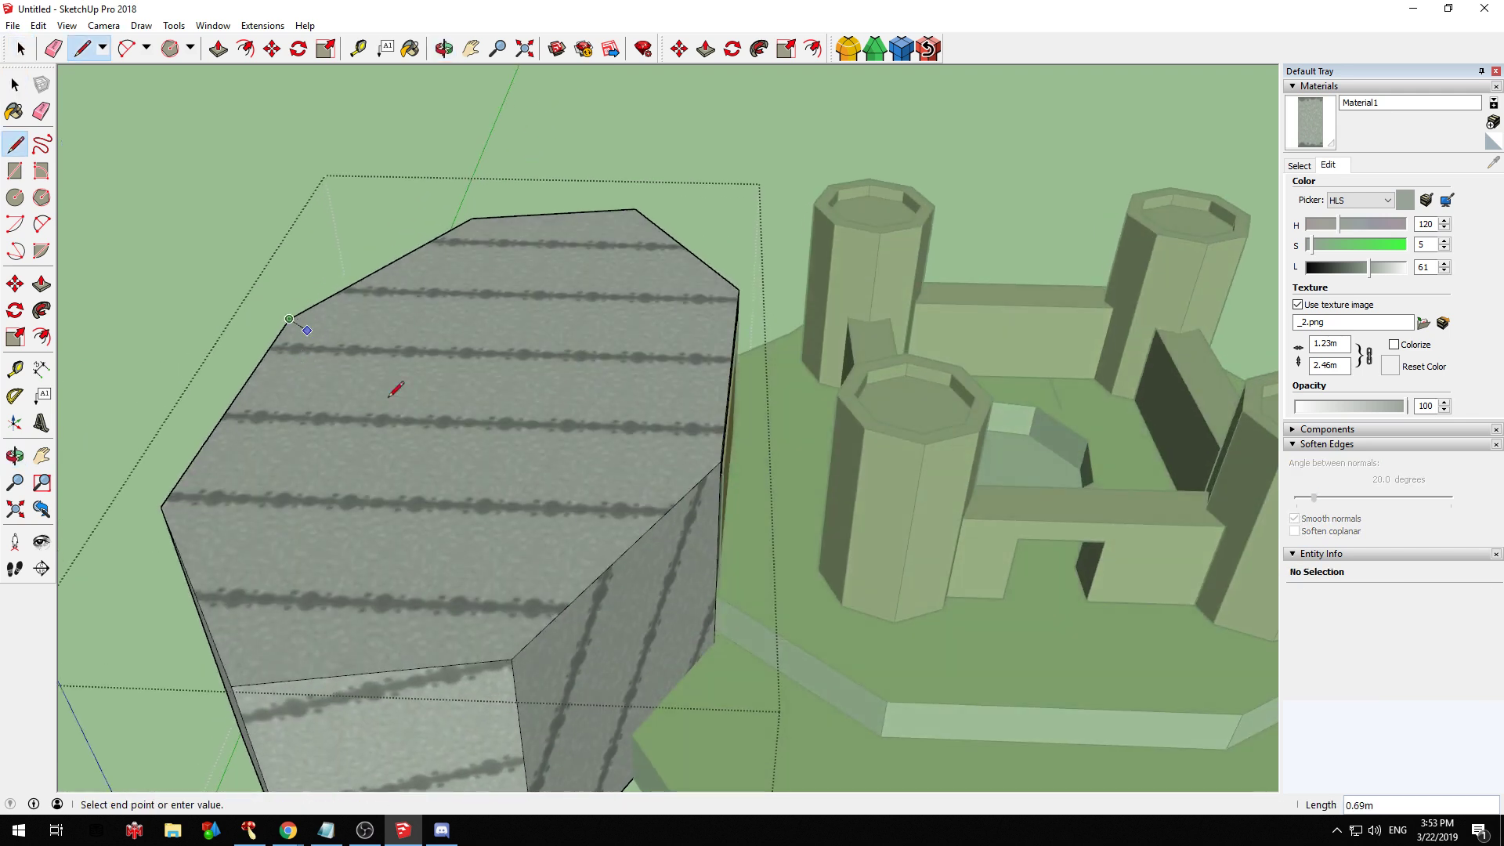
{"action": "left_click", "coordinate": [512, 660]}
{"action": "left_click", "coordinate": [721, 462]}
{"action": "left_click", "coordinate": [290, 320]}
Delete the two top-face portions on either side of the outlined triangle on the stone block
{"action": "key", "text": "space"}
{"action": "left_click", "coordinate": [439, 340]}
{"action": "key", "text": "Delete"}
{"action": "left_click", "coordinate": [328, 555]}
{"action": "key", "text": "Delete"}
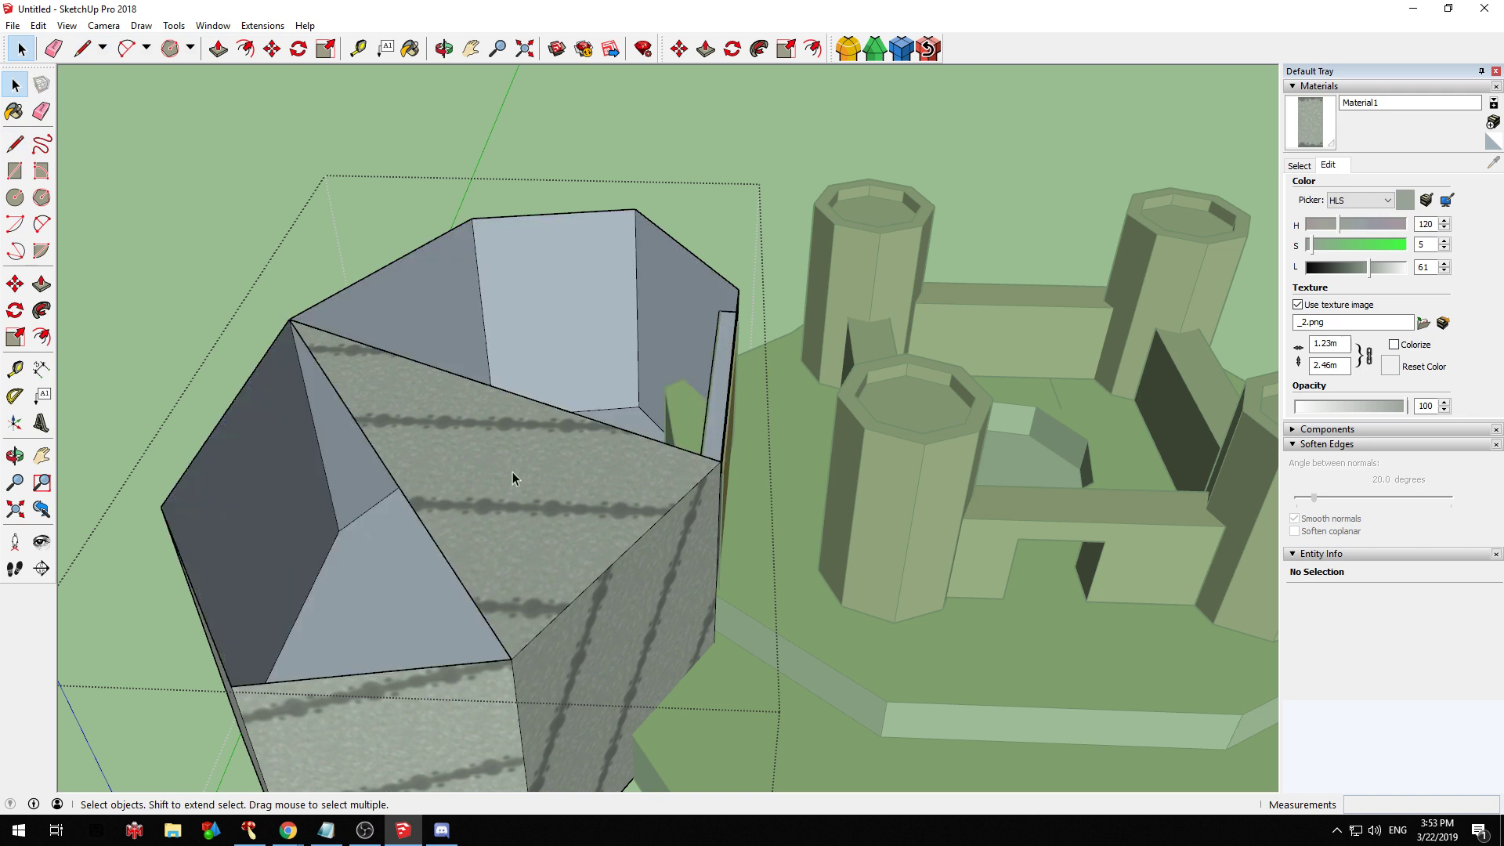
{"action": "middle_click_drag", "start_coordinate": [513, 478], "coordinate": [431, 376]}
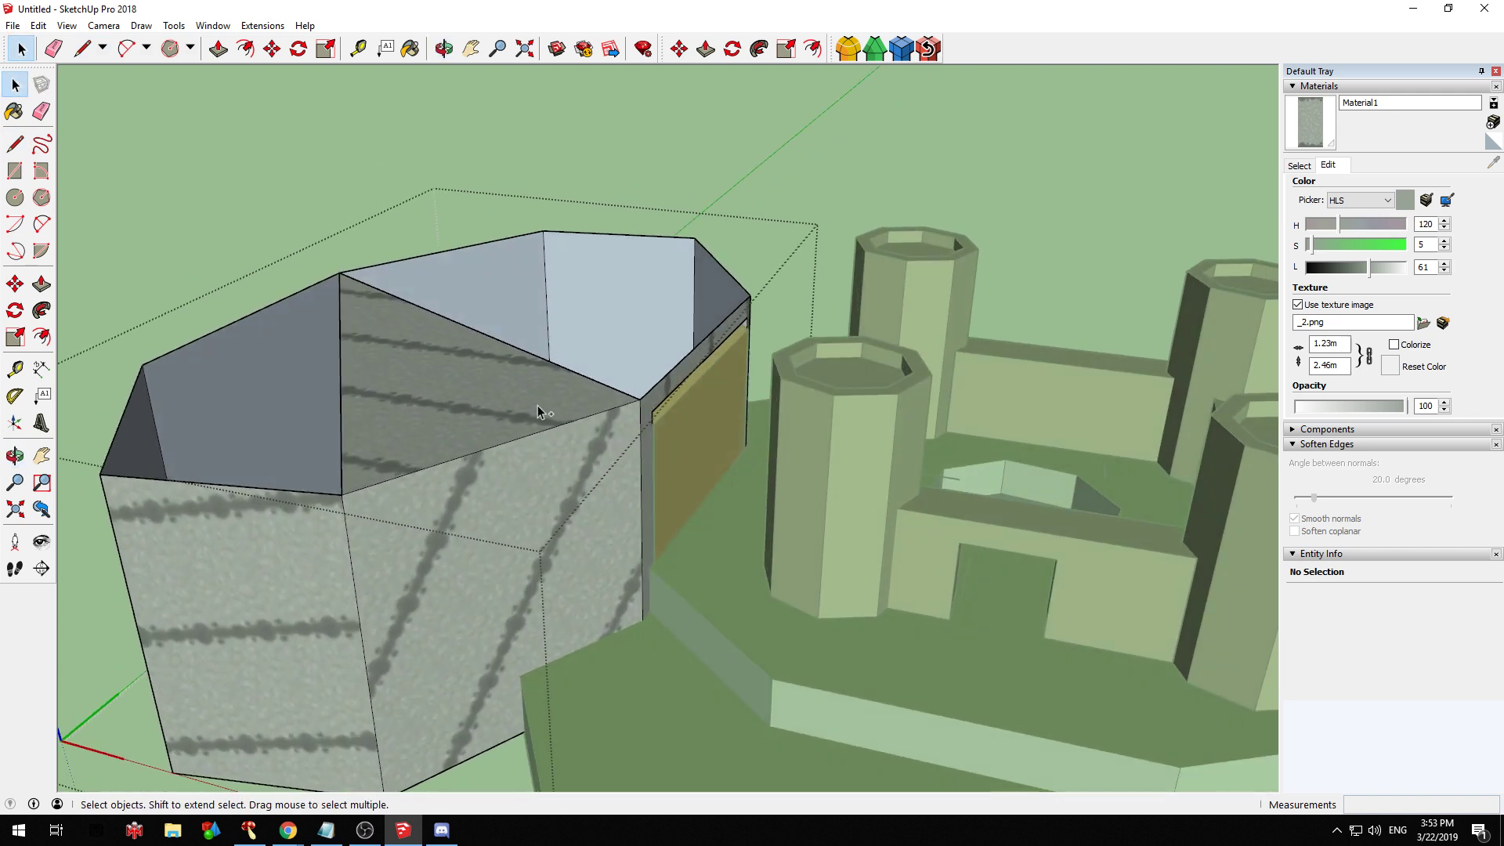
Undo the face deletions and added lines on the stone block, and leave its group
{"action": "key", "text": "ctrl+z"}
{"action": "key", "text": "ctrl+z"}
{"action": "key", "text": "ctrl+z"}
{"action": "key", "text": "ctrl+z"}
{"action": "left_click", "coordinate": [819, 170]}
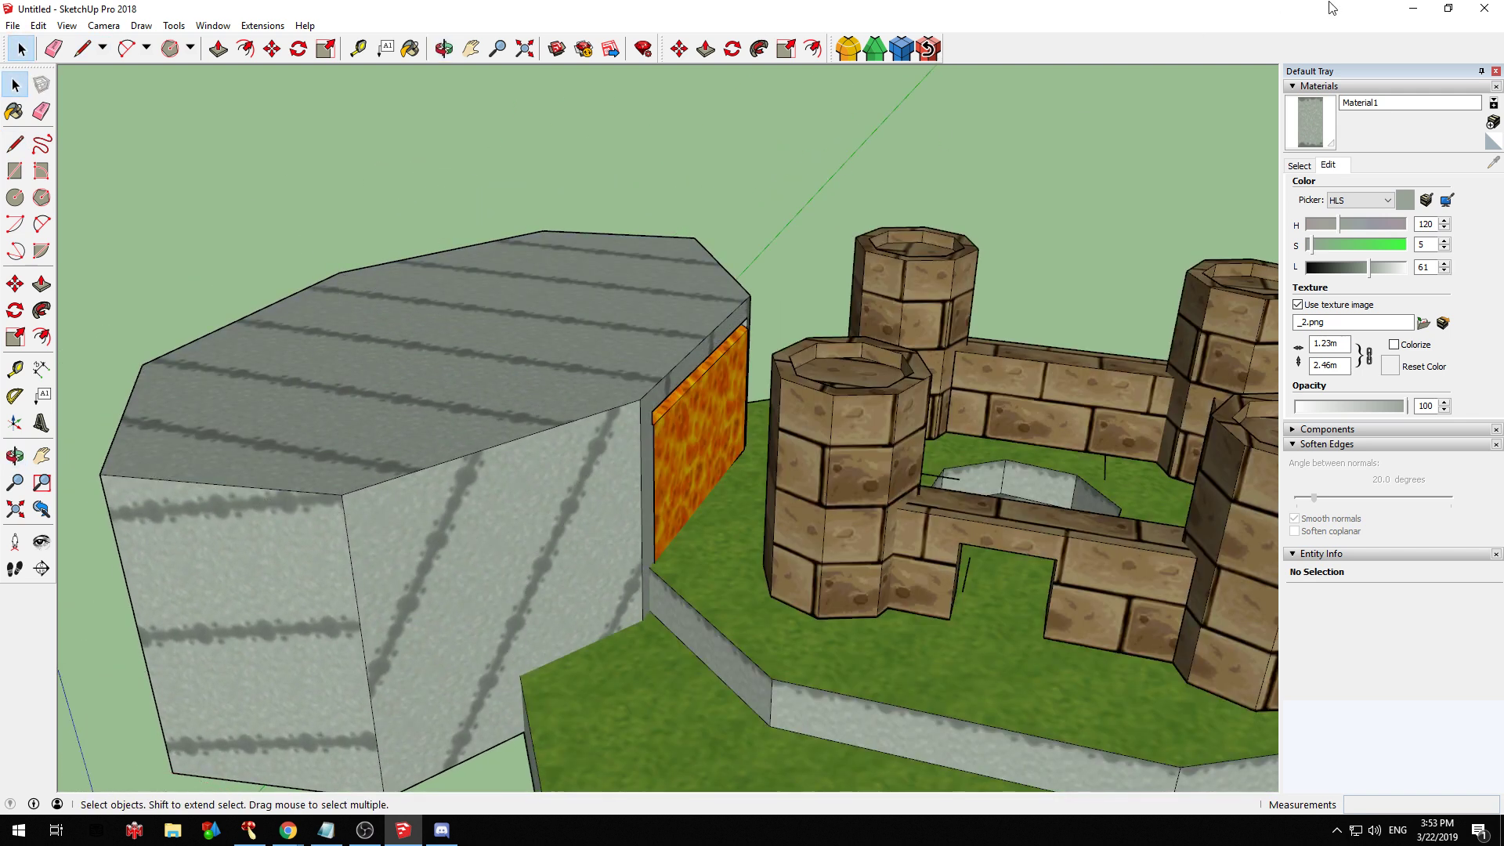
Switch to SM64 ROM Manager, open Super Mario 64 (U) [!].z64 from the Desktop and accept the ROM preparation
{"action": "left_click", "coordinate": [1413, 8]}
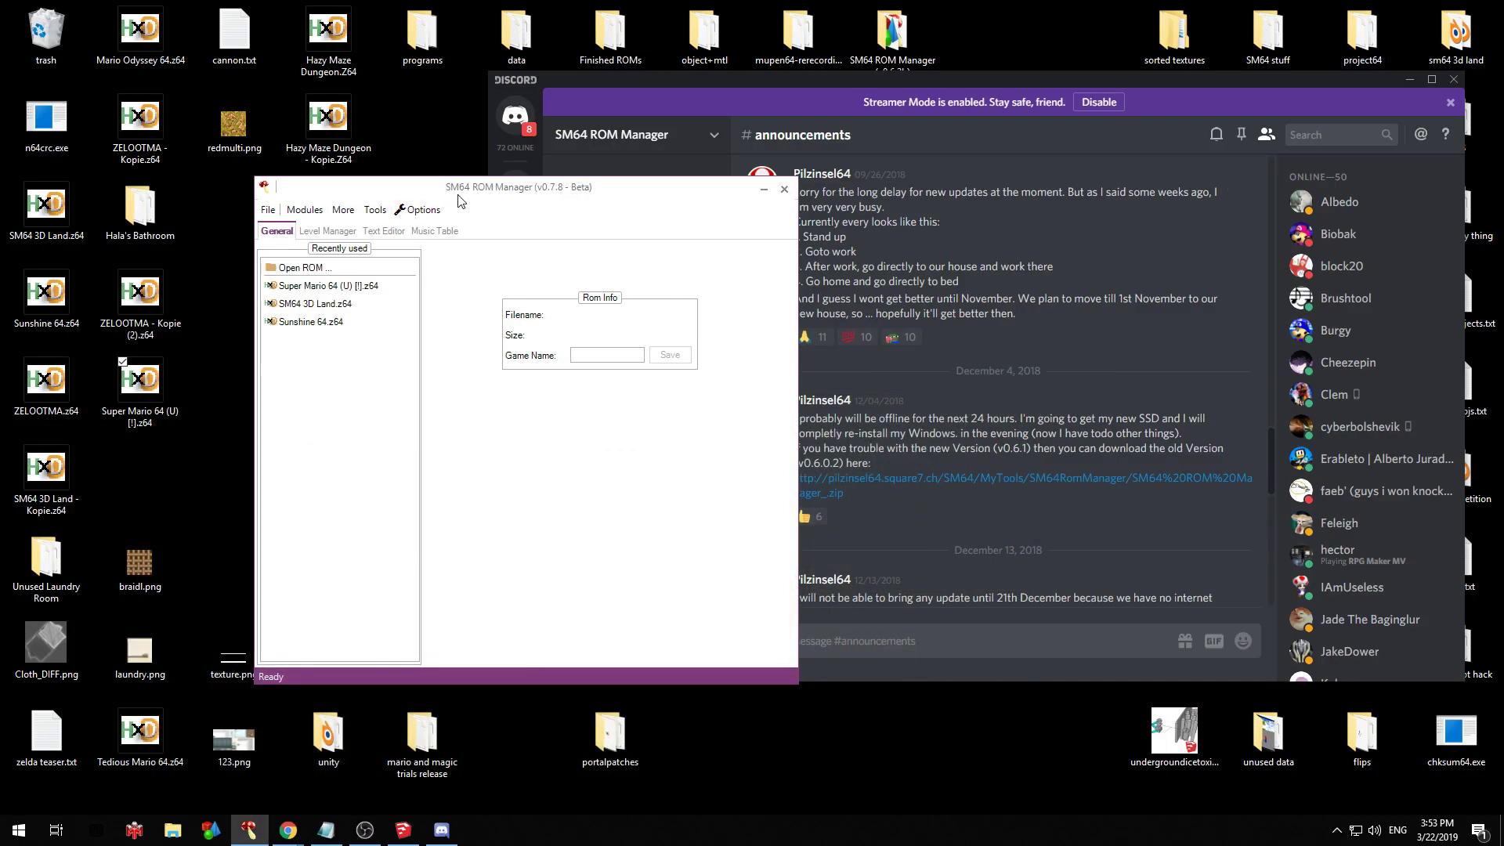
{"action": "left_click_drag", "start_coordinate": [459, 195], "coordinate": [549, 169]}
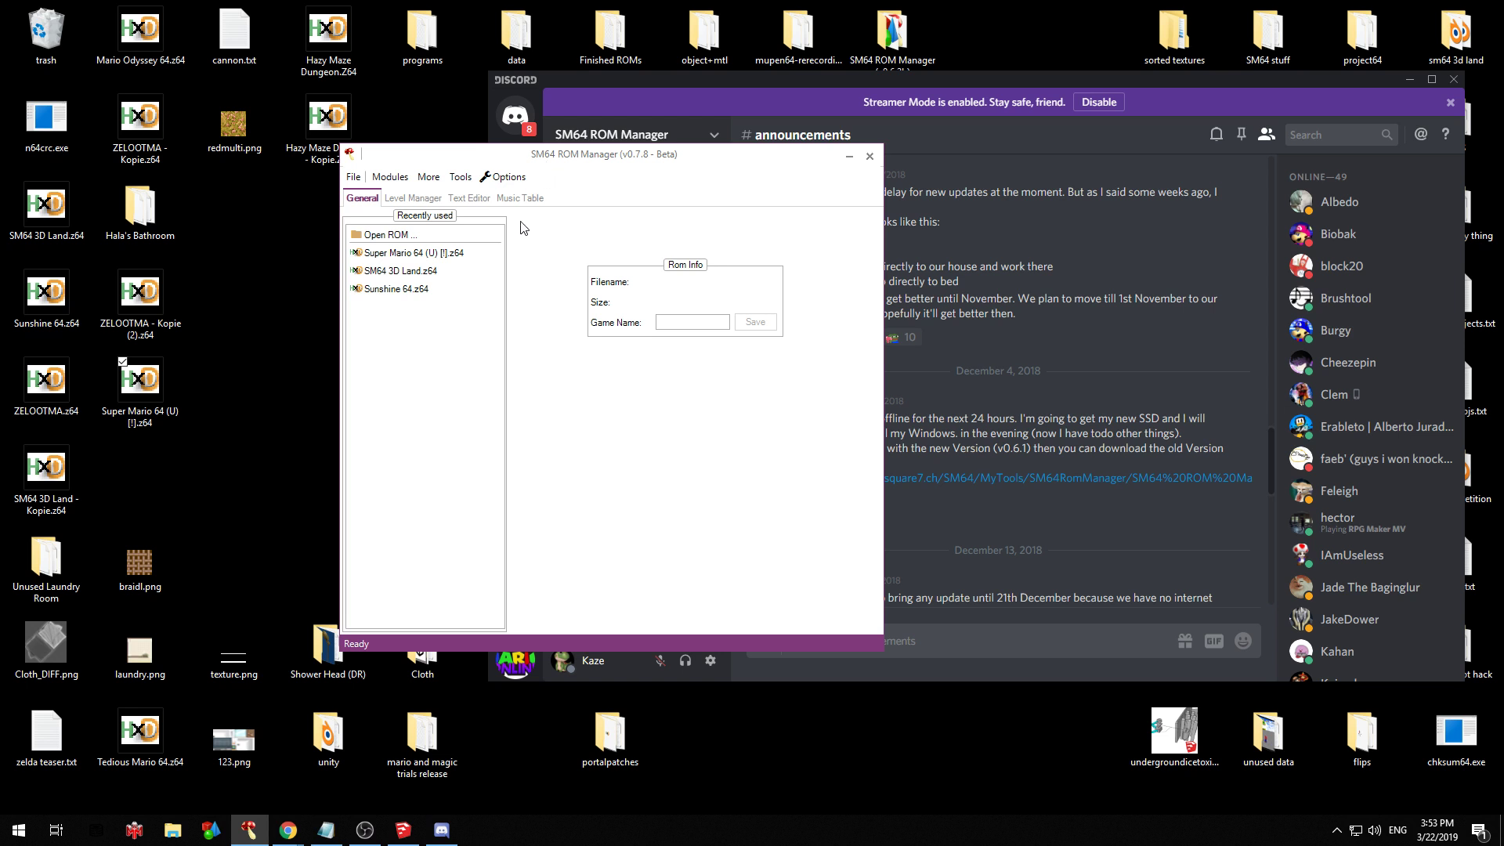
{"action": "left_click_drag", "start_coordinate": [513, 165], "coordinate": [488, 174]}
{"action": "left_click", "coordinate": [365, 243]}
{"action": "scroll", "coordinate": [604, 345], "scroll_direction": "down", "scroll_amount": 10}
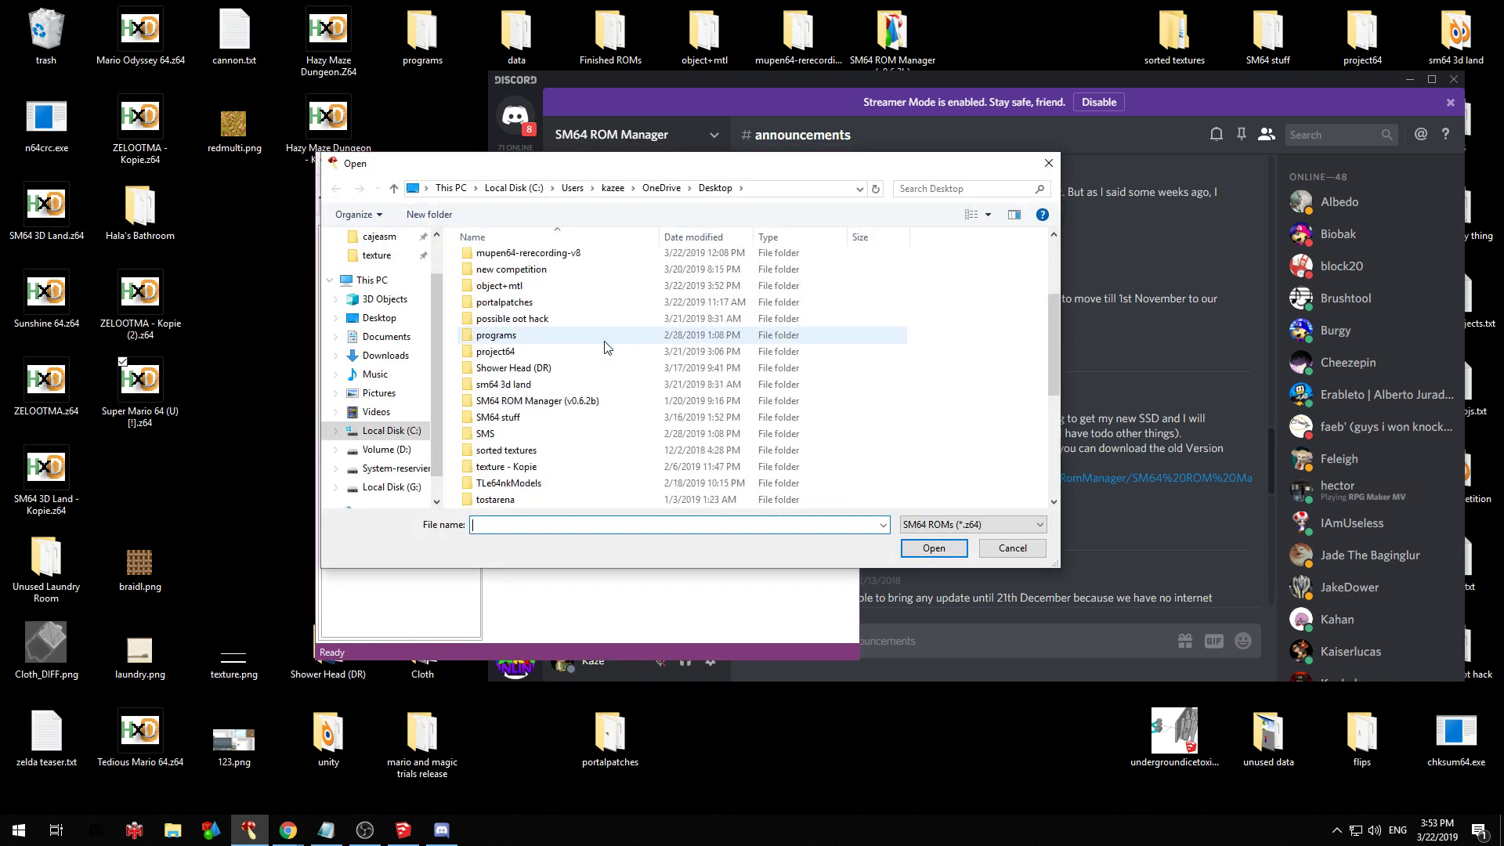
{"action": "left_click", "coordinate": [538, 435]}
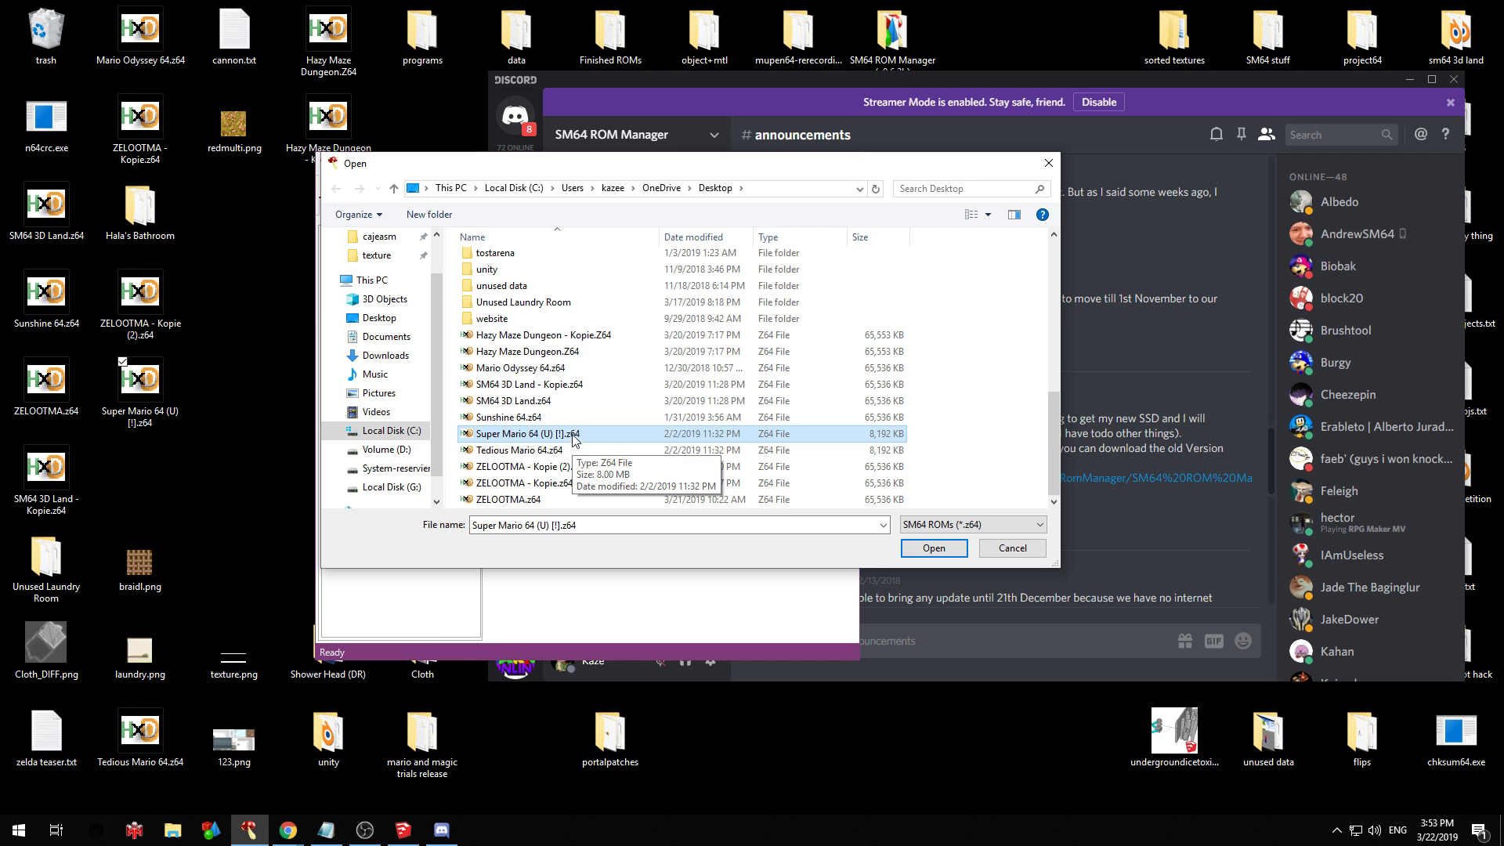
{"action": "double_click", "coordinate": [575, 439]}
{"action": "left_click_drag", "start_coordinate": [744, 361], "coordinate": [513, 349]}
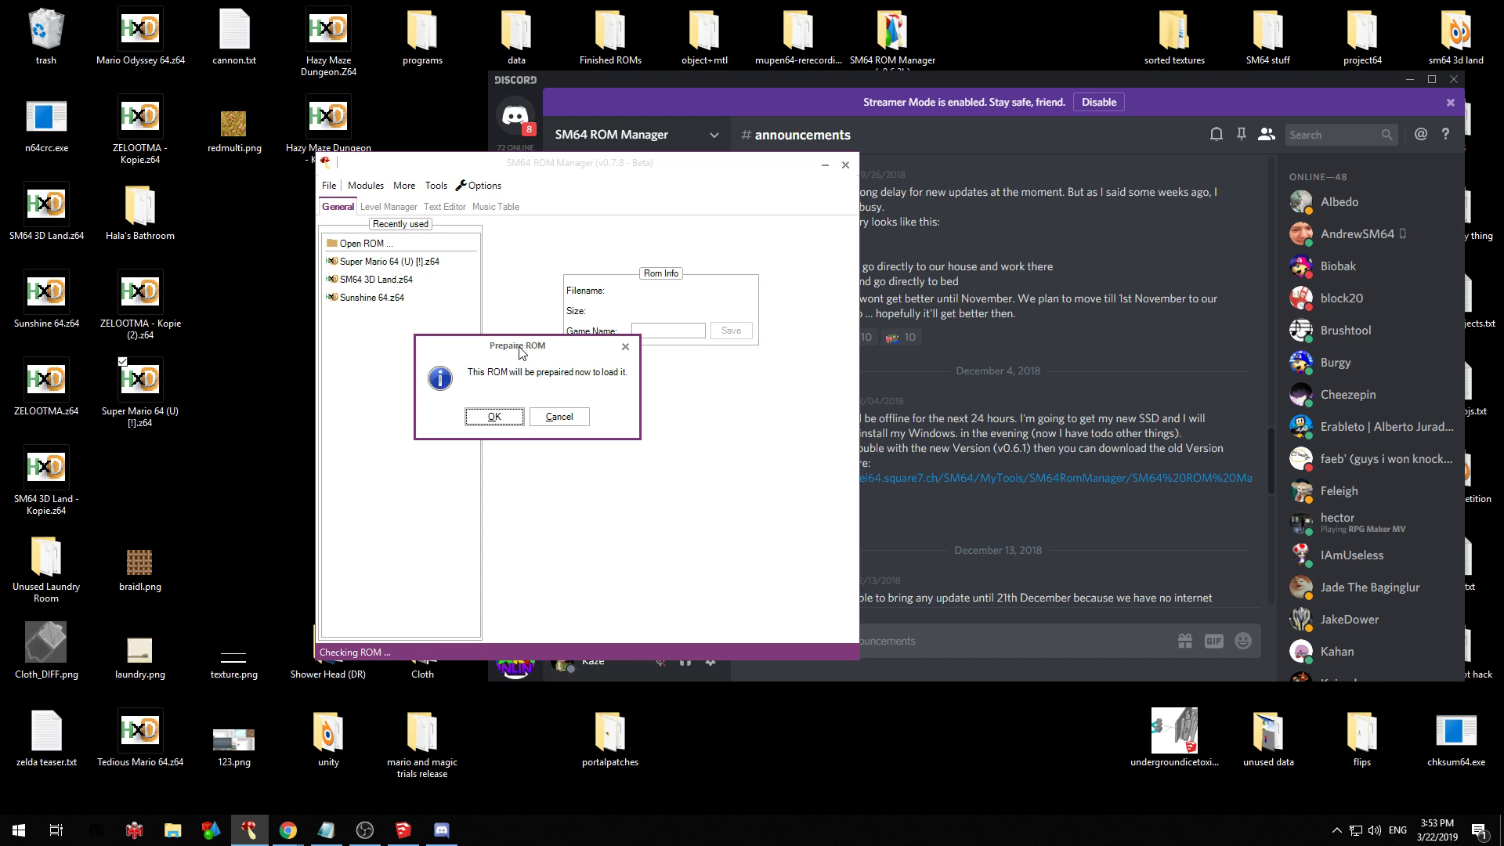
{"action": "left_click", "coordinate": [495, 416]}
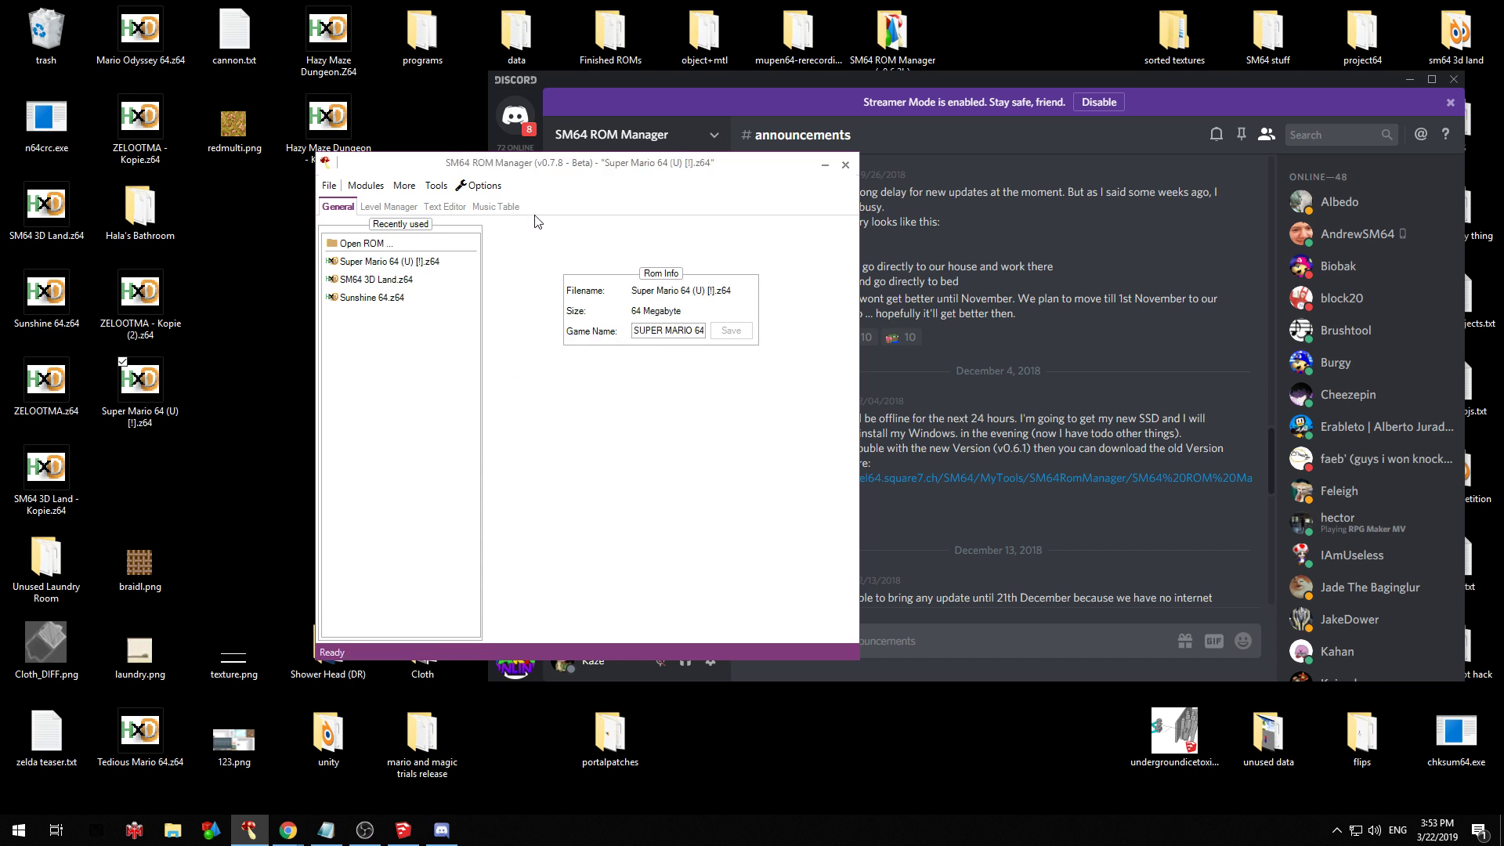
Check the file size of Super Mario 64 (U) [!].z64 in its Windows file properties
{"action": "left_click_drag", "start_coordinate": [539, 168], "coordinate": [637, 155]}
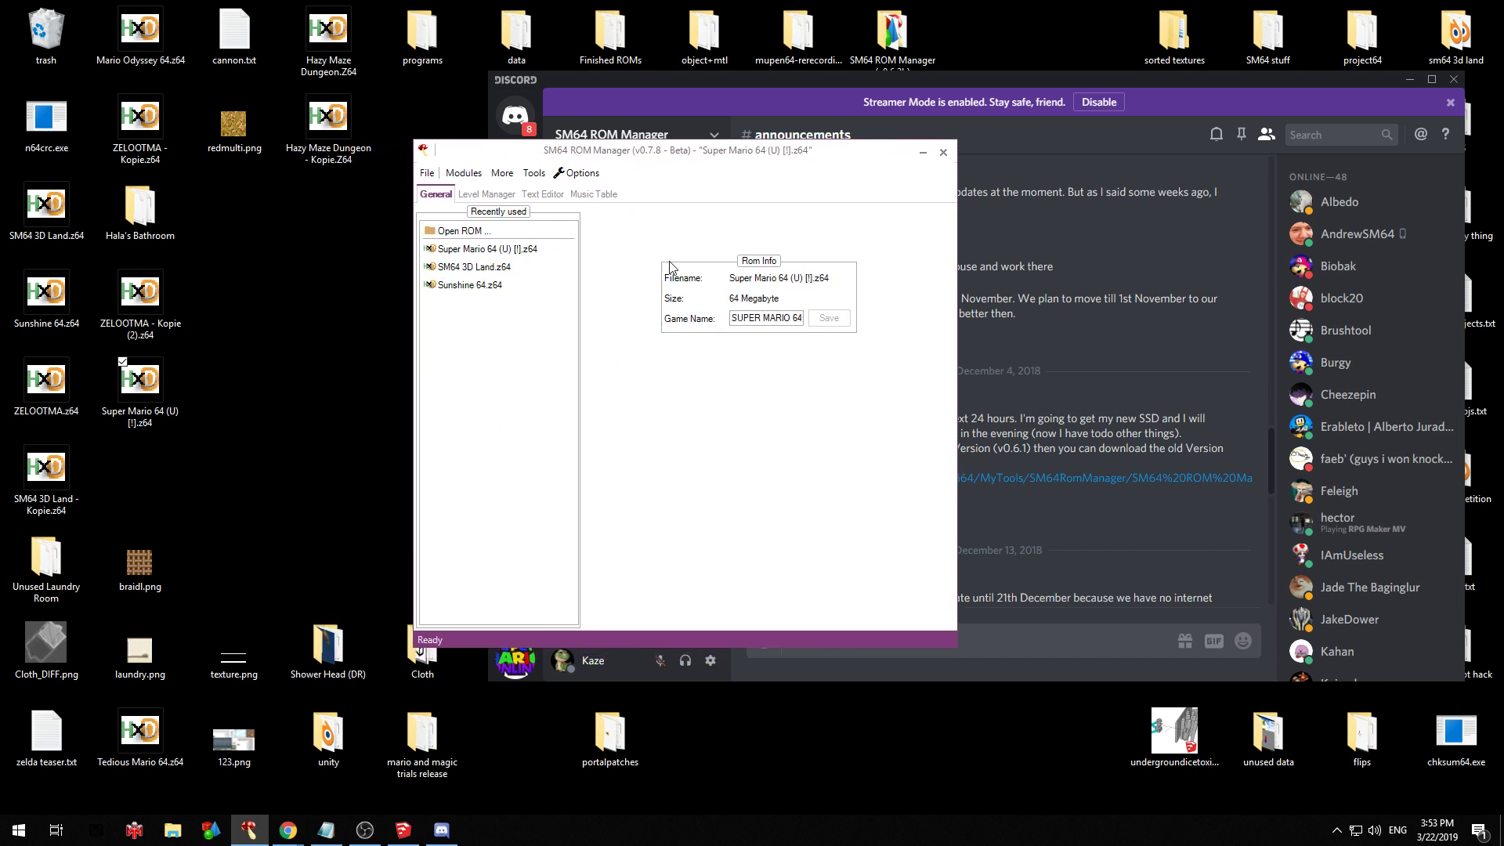
{"action": "left_click", "coordinate": [156, 402]}
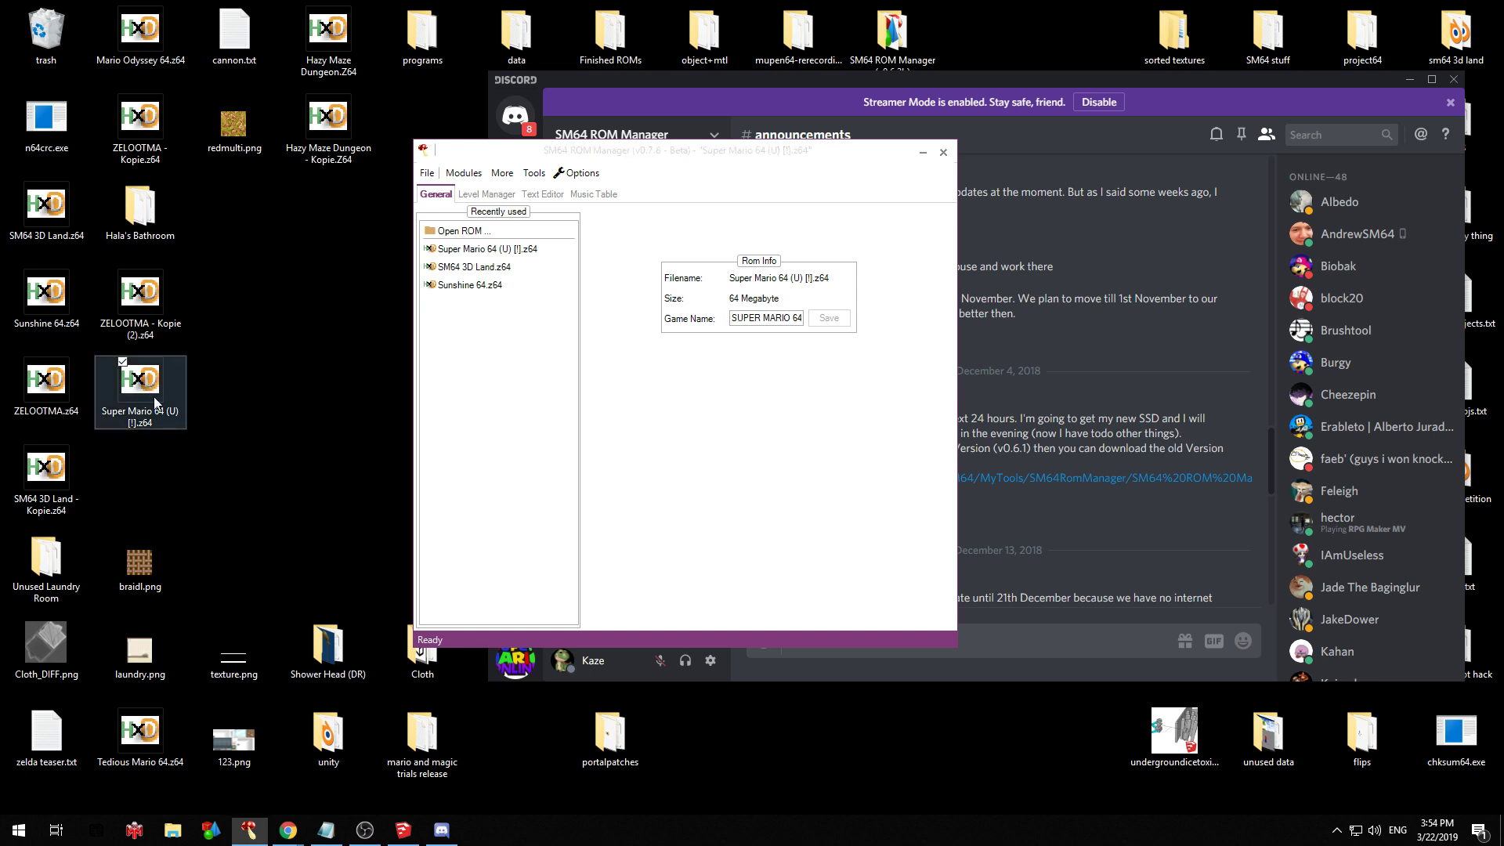
{"action": "right_click", "coordinate": [156, 402]}
{"action": "left_click", "coordinate": [211, 665]}
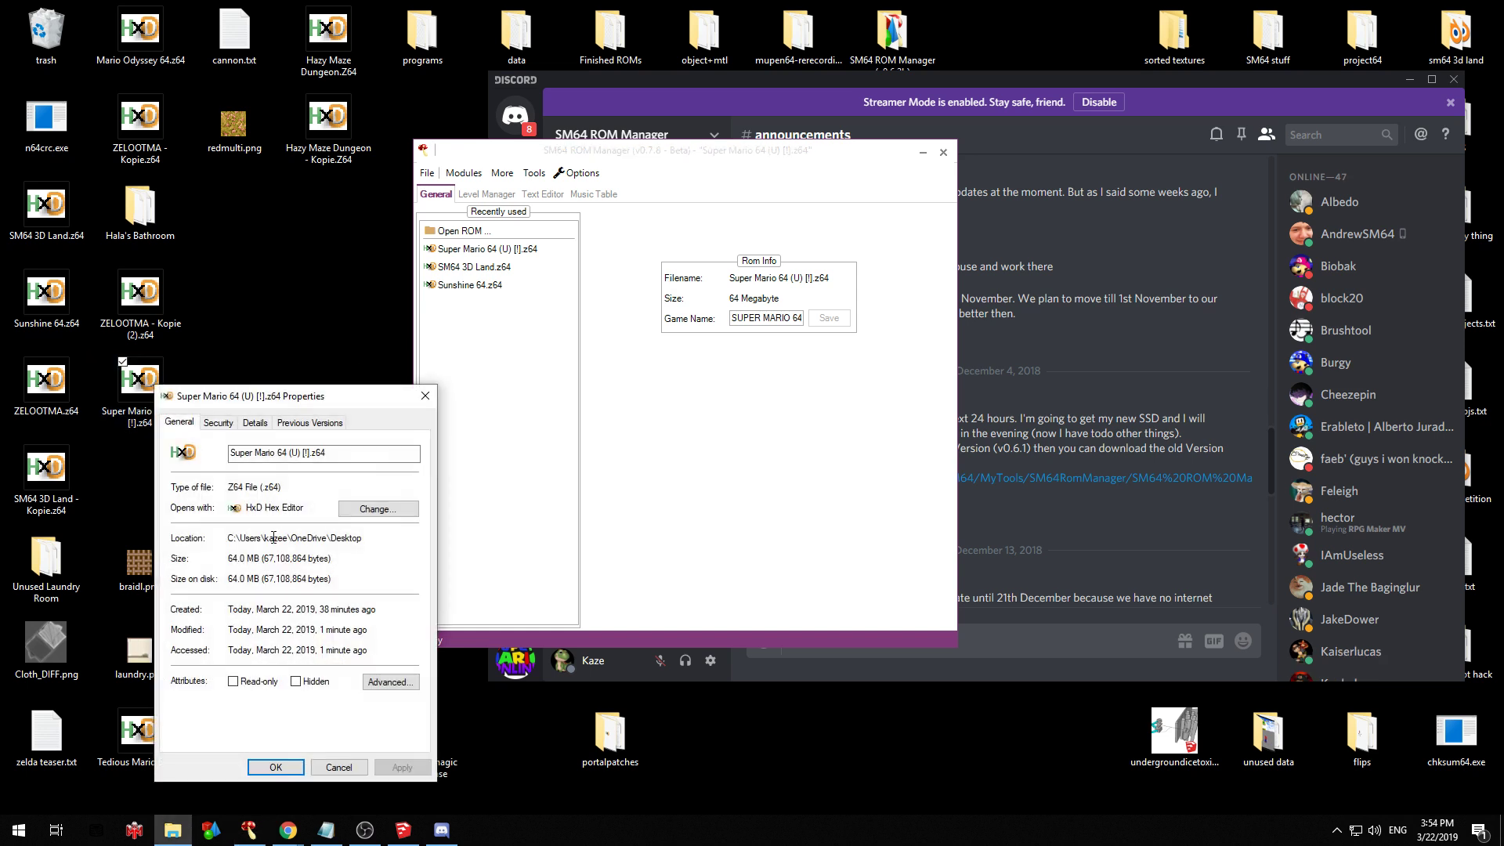
{"action": "left_click_drag", "start_coordinate": [256, 559], "coordinate": [198, 567]}
{"action": "left_click", "coordinate": [425, 397]}
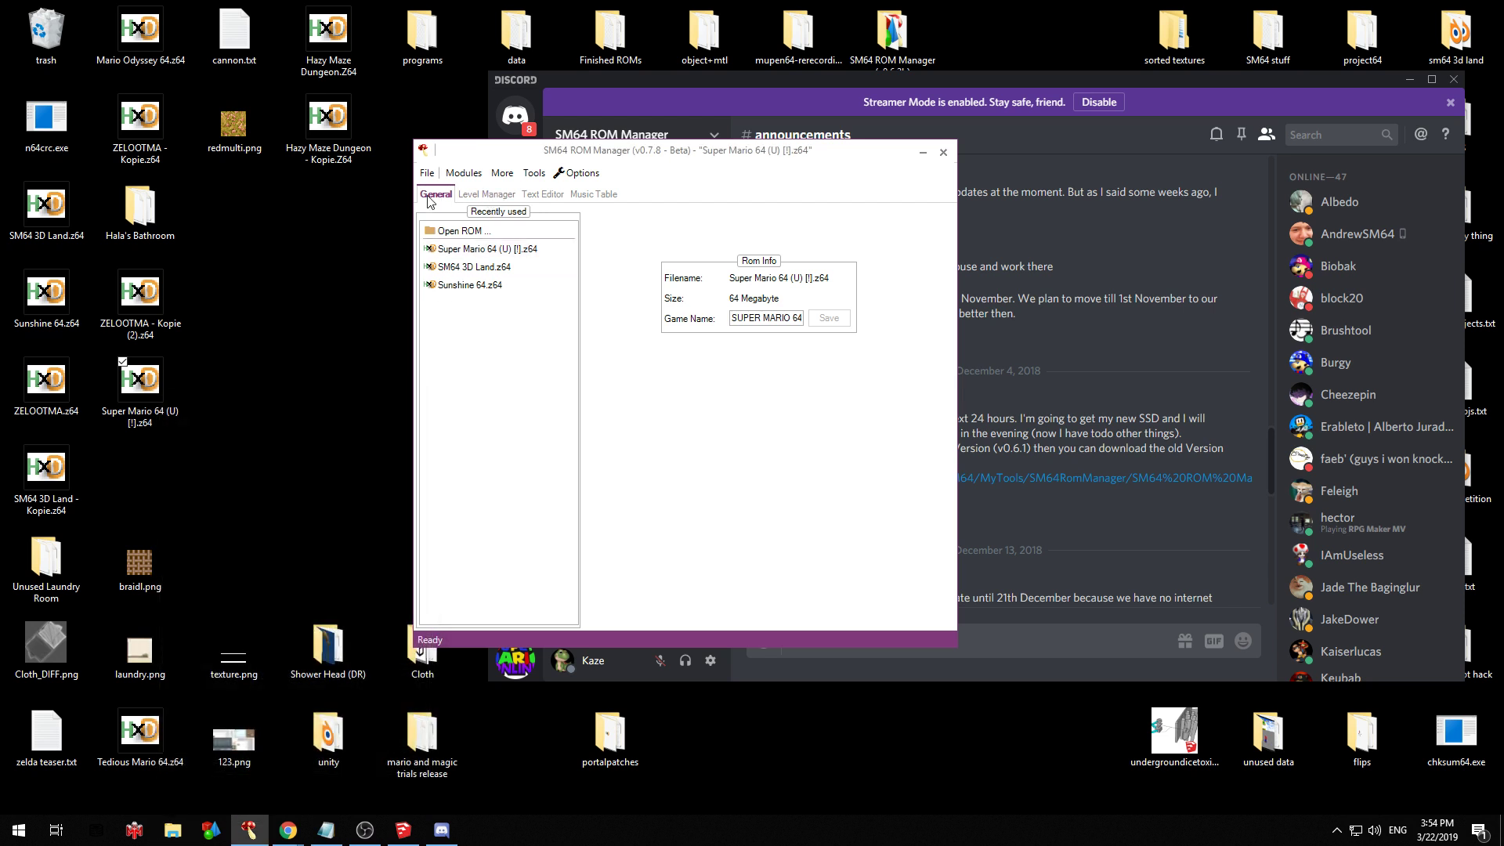
Add a new level in the Level Manager that overwrites 01 - Bob Omb's Battlefield
{"action": "left_click", "coordinate": [475, 198]}
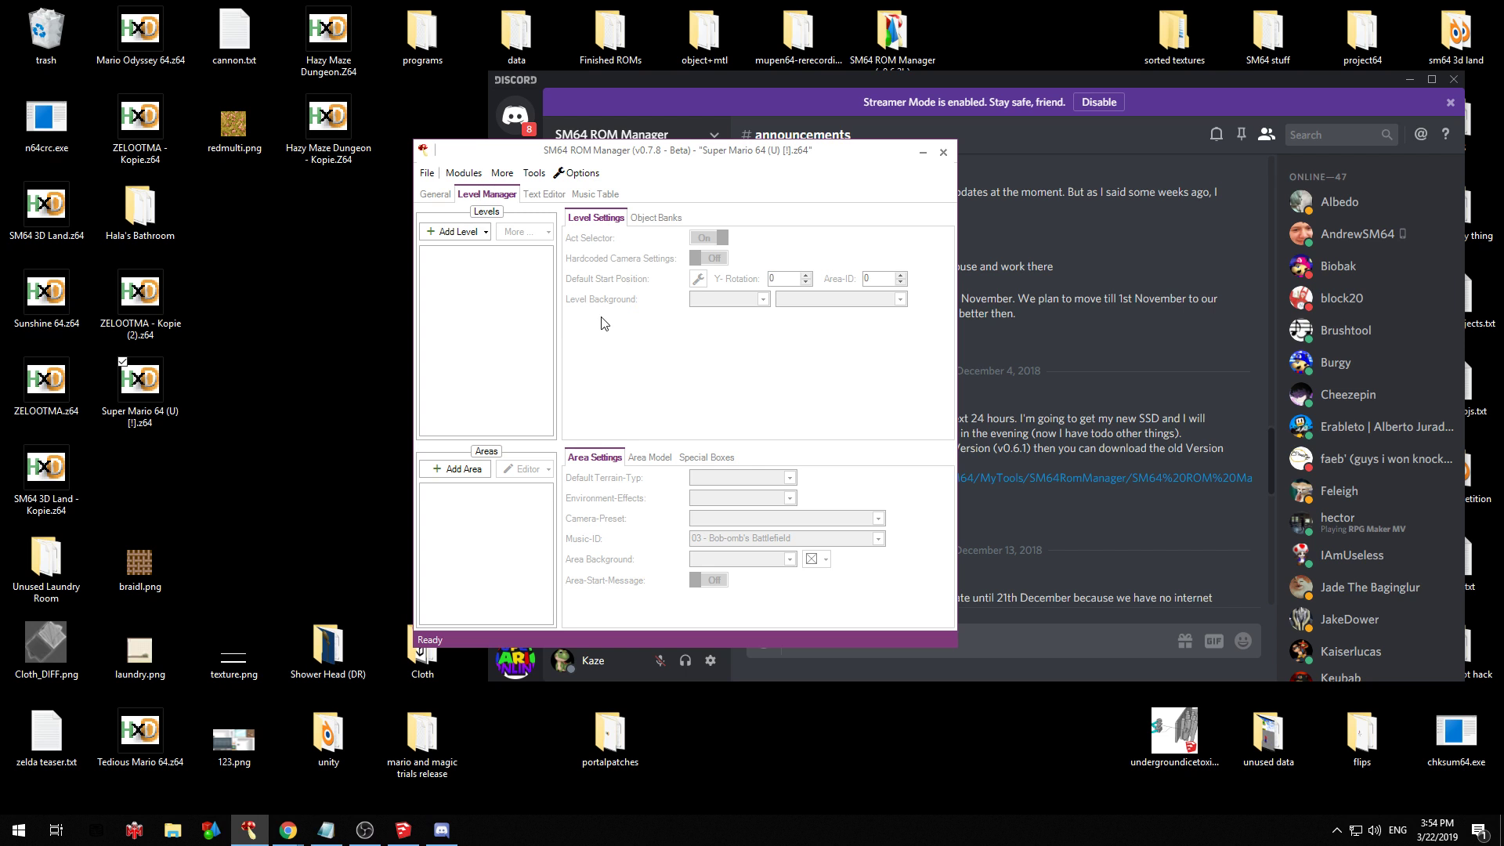
{"action": "left_click", "coordinate": [455, 233]}
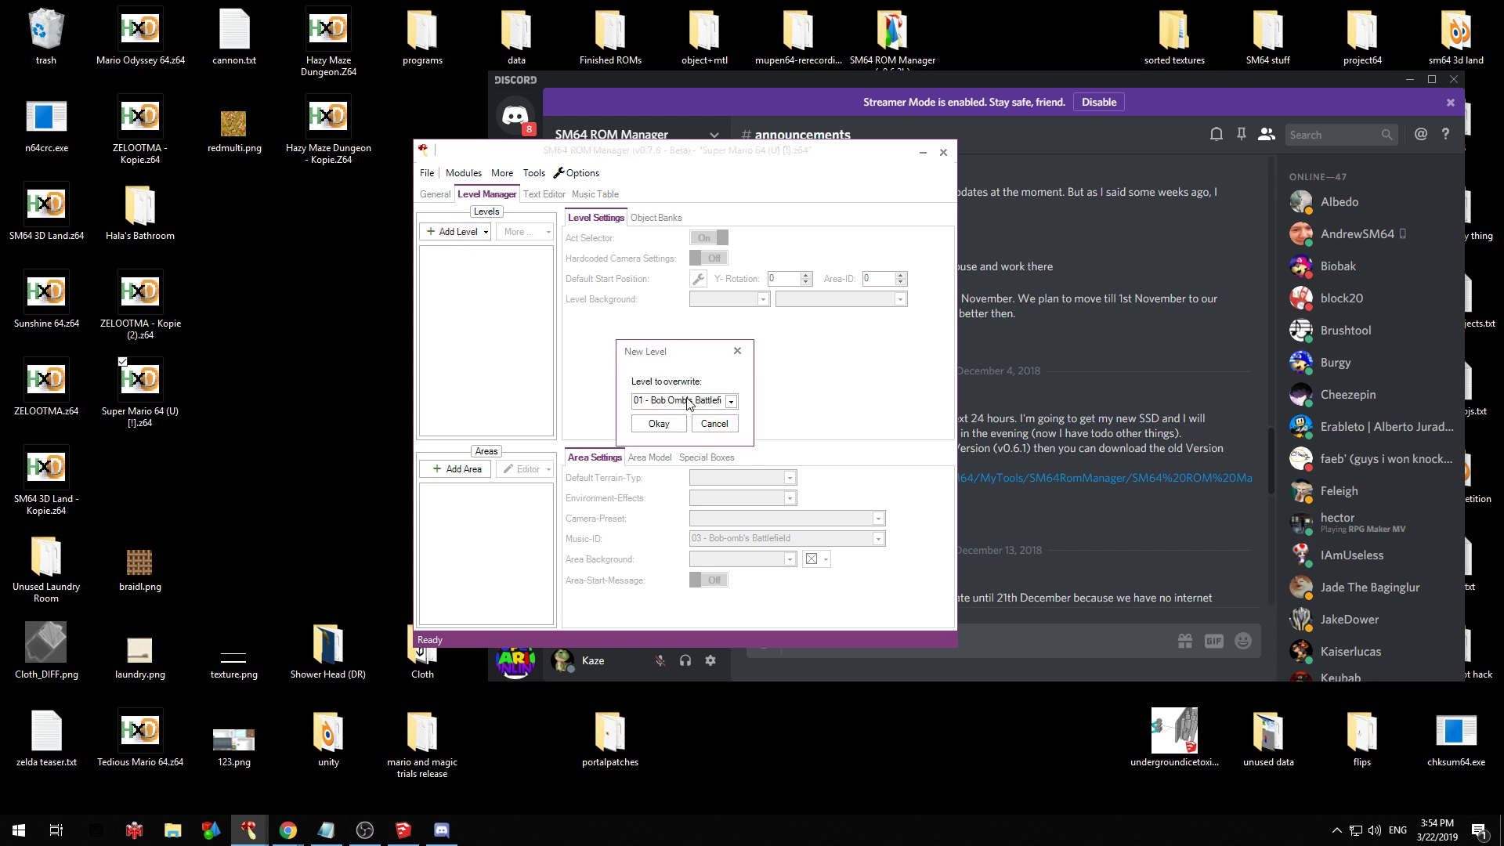
{"action": "left_click", "coordinate": [688, 402]}
{"action": "left_click", "coordinate": [680, 413]}
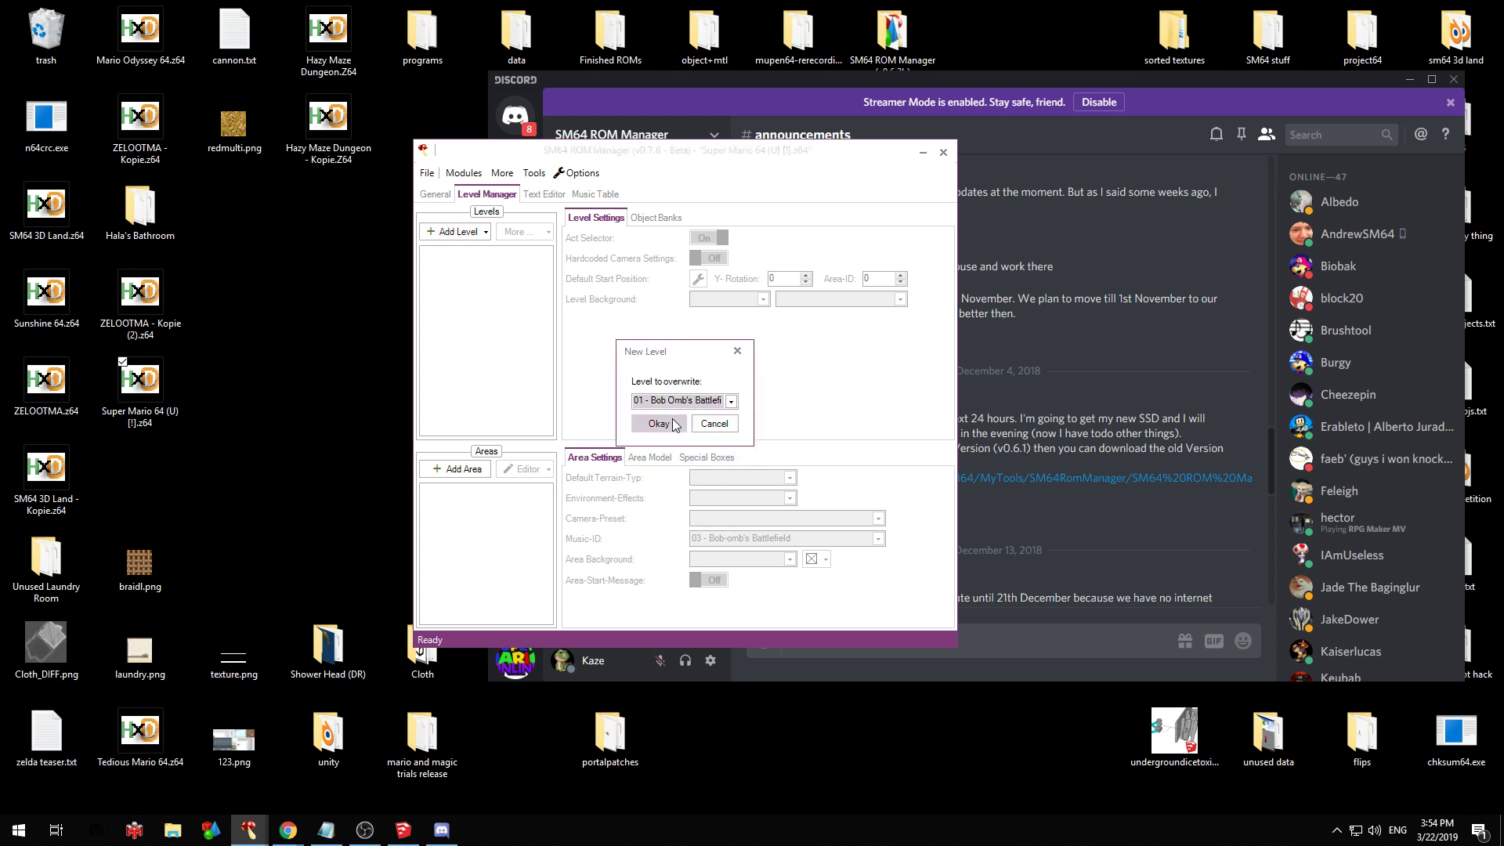
{"action": "left_click", "coordinate": [674, 424]}
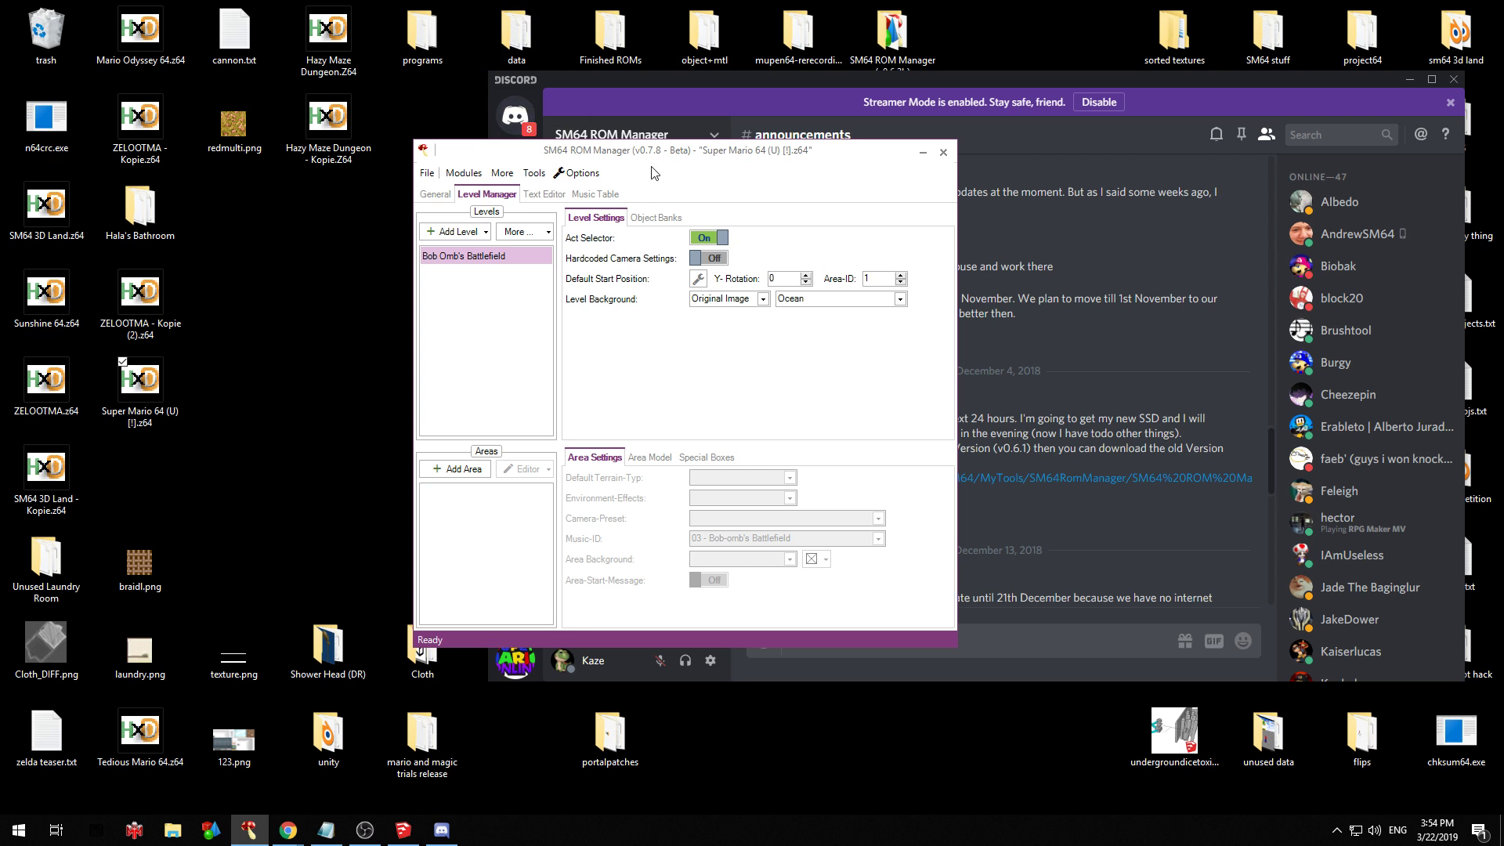
Turn off the level's Act Selector and set its background image to Above Clouds
{"action": "left_click_drag", "start_coordinate": [648, 162], "coordinate": [596, 155]}
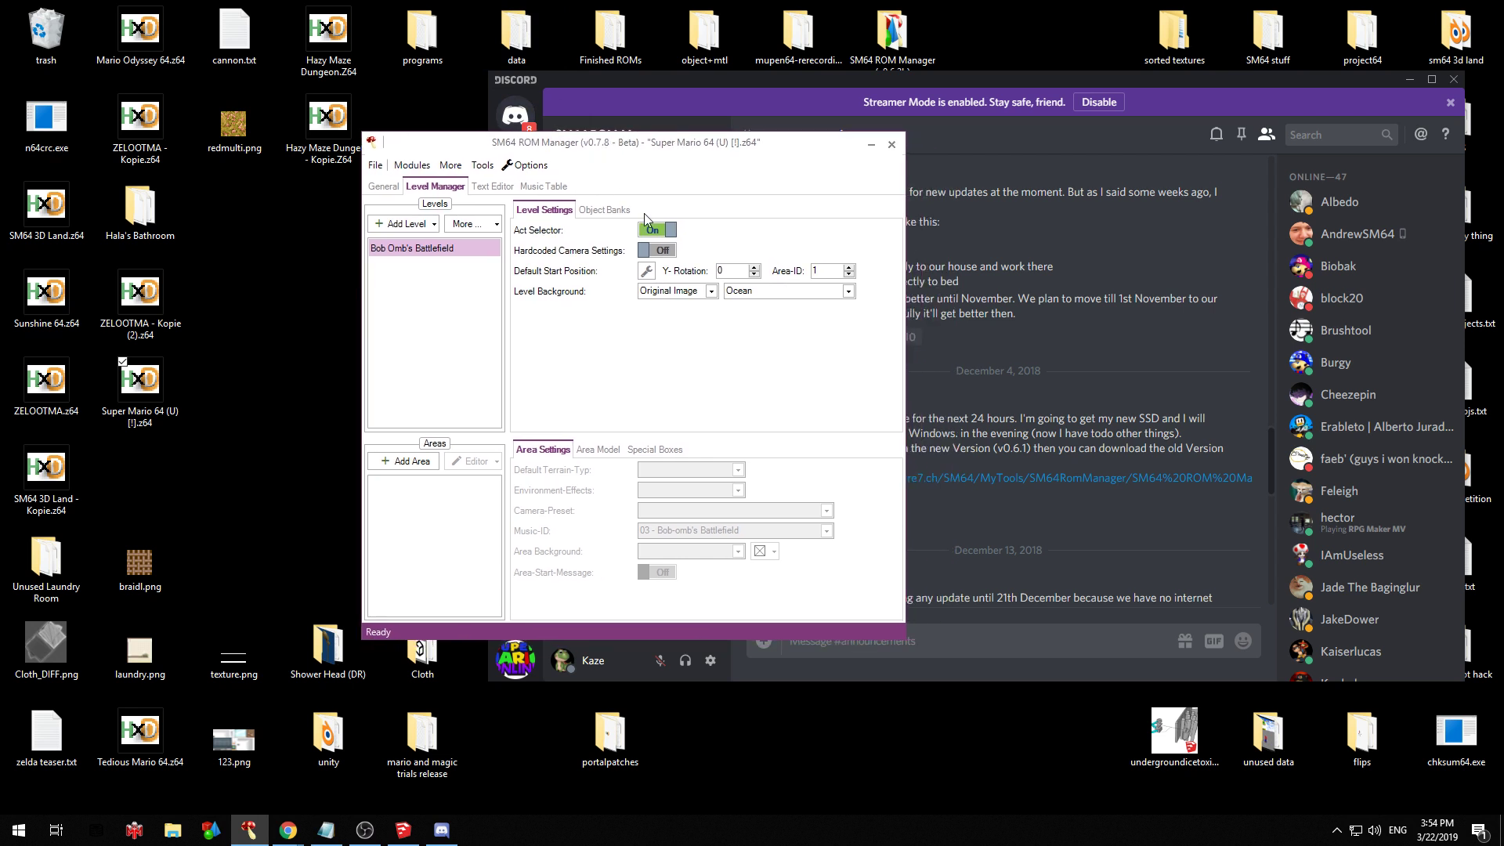
{"action": "left_click", "coordinate": [664, 230]}
{"action": "left_click", "coordinate": [750, 291]}
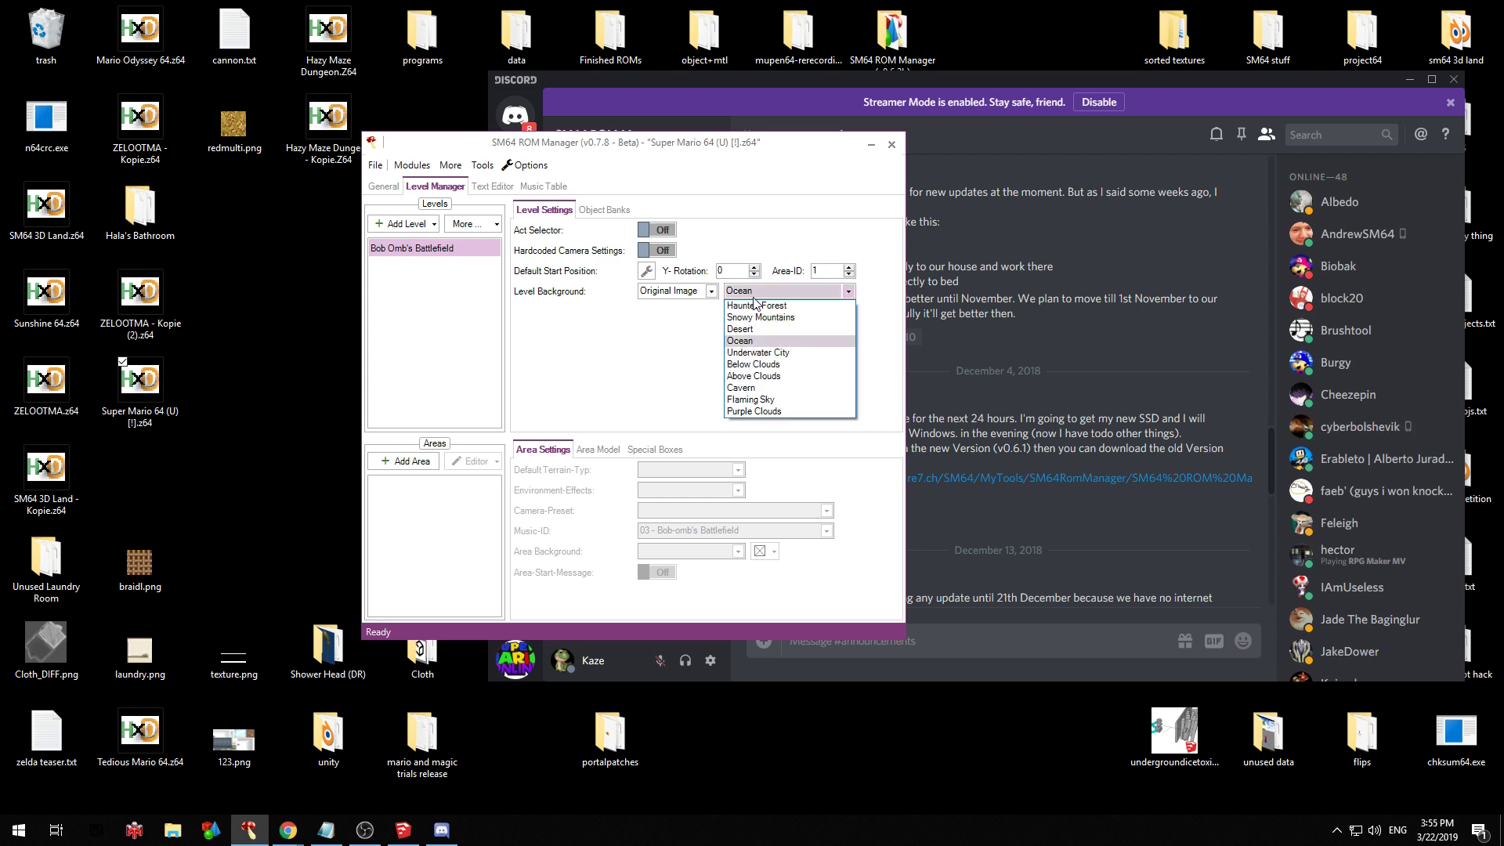
{"action": "left_click", "coordinate": [774, 377]}
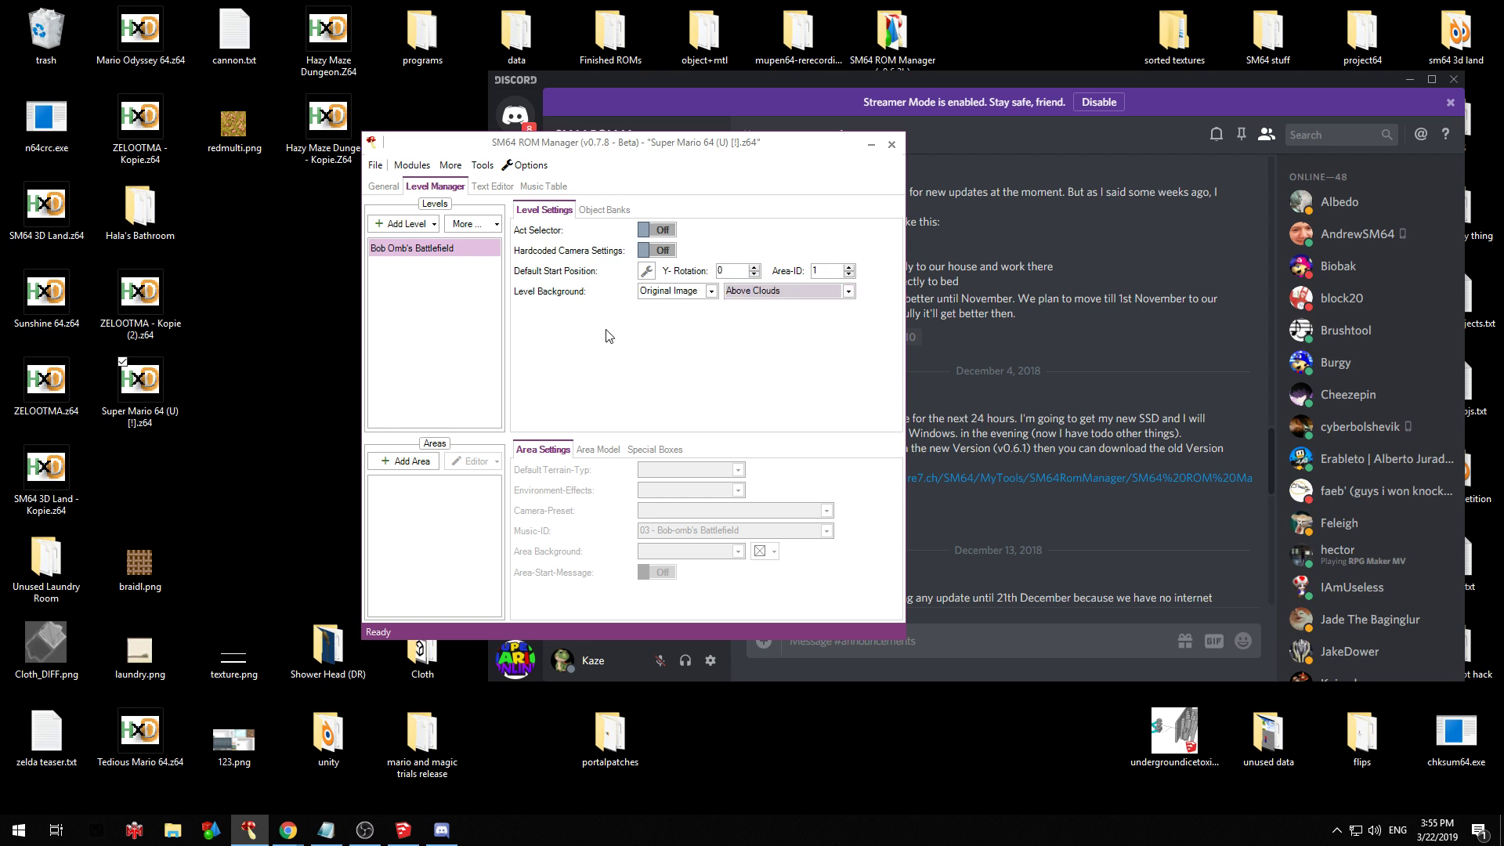
Add an area to the Bob Omb's Battlefield level and load tutorial.obj from the object+mtl folder as its visual map and collision
{"action": "left_click", "coordinate": [416, 465]}
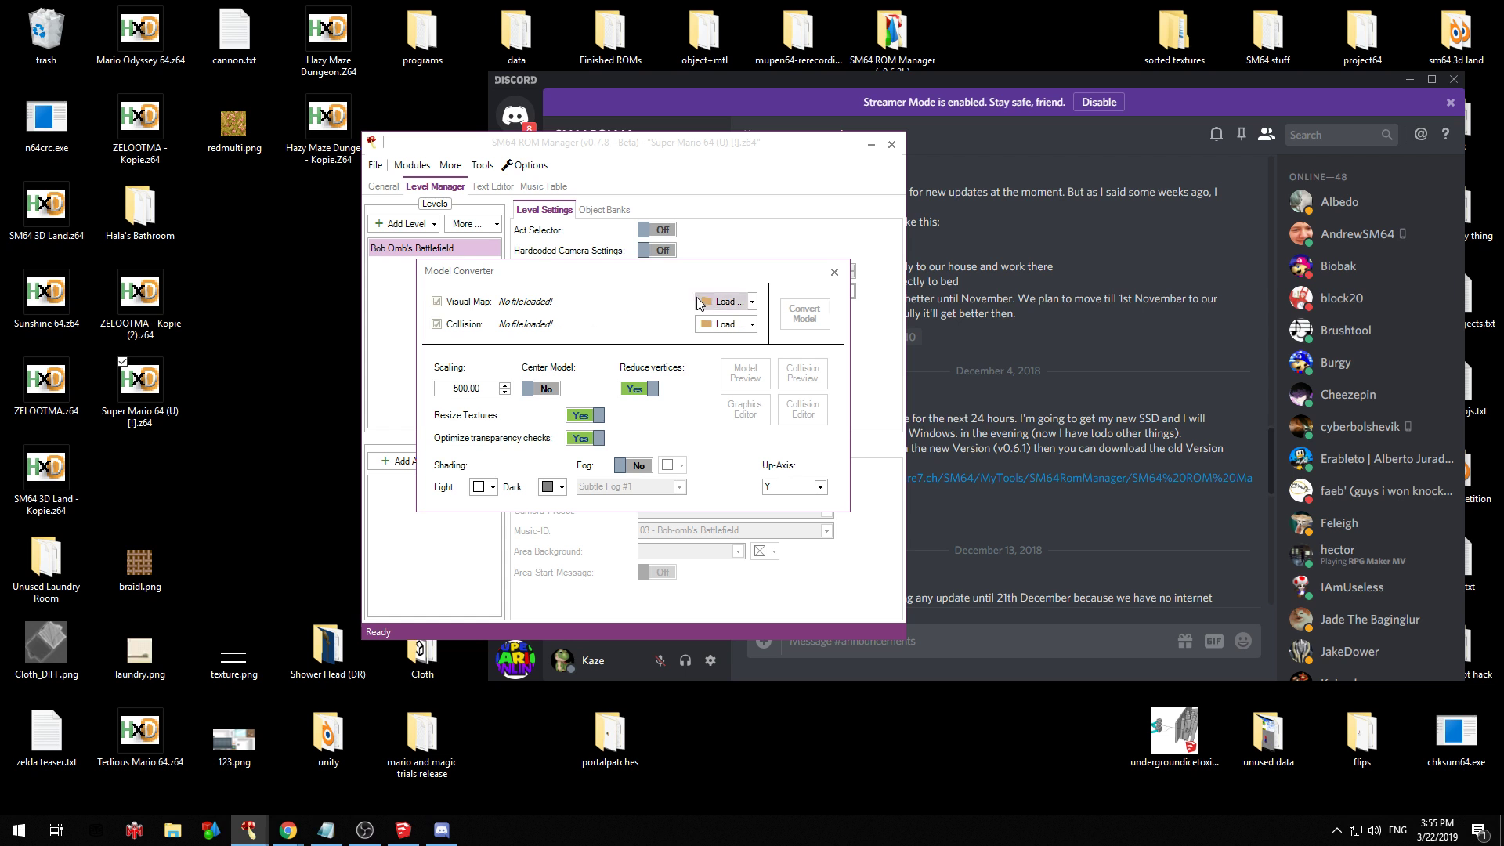
{"action": "left_click", "coordinate": [747, 303]}
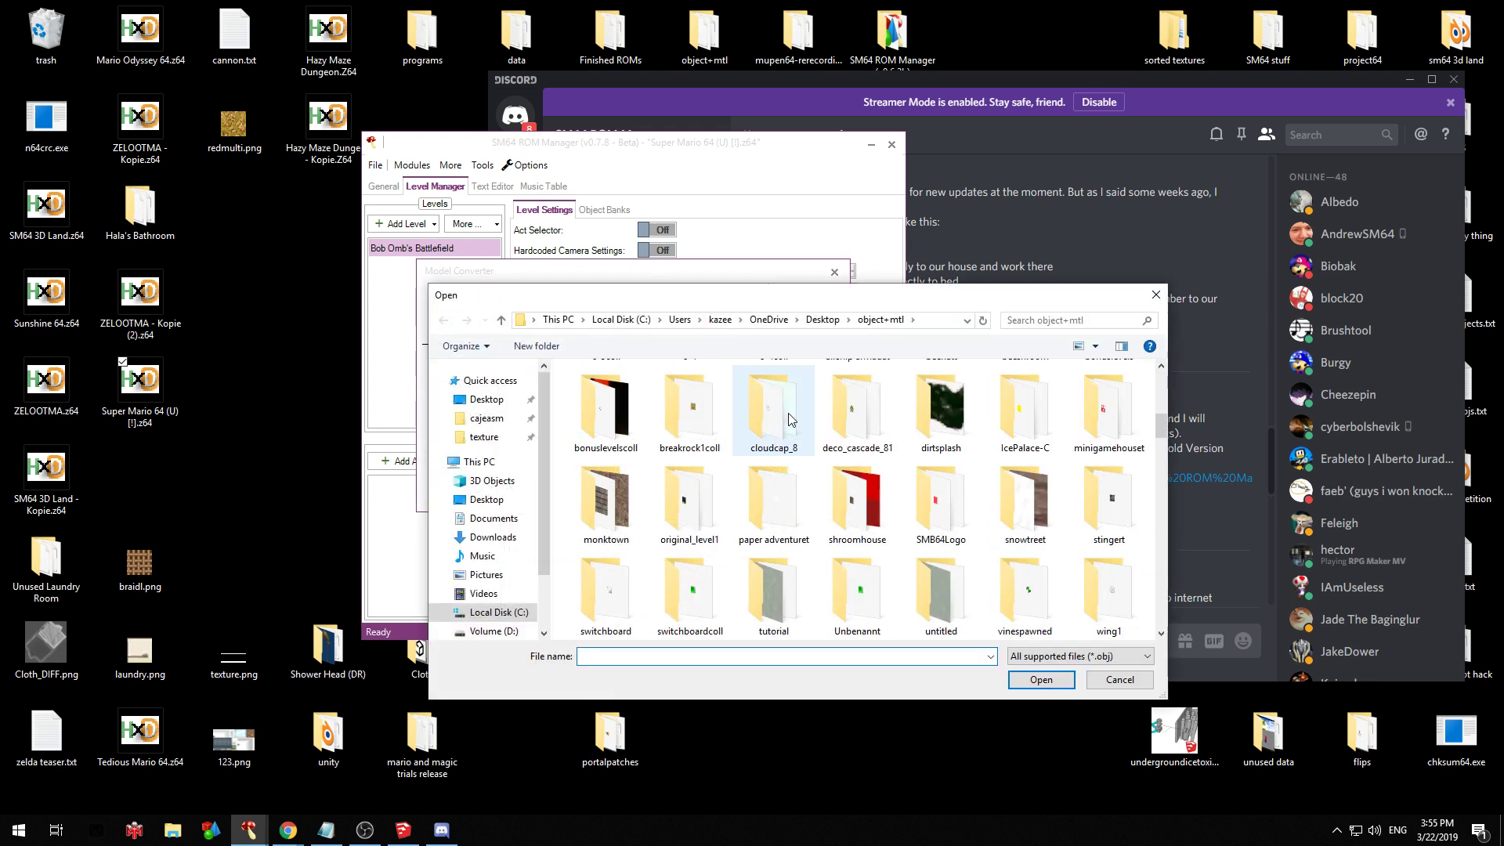
{"action": "scroll", "coordinate": [789, 420], "scroll_direction": "down", "scroll_amount": 5}
{"action": "left_click_drag", "start_coordinate": [707, 295], "coordinate": [774, 158]}
{"action": "scroll", "coordinate": [817, 389], "scroll_direction": "down", "scroll_amount": 10}
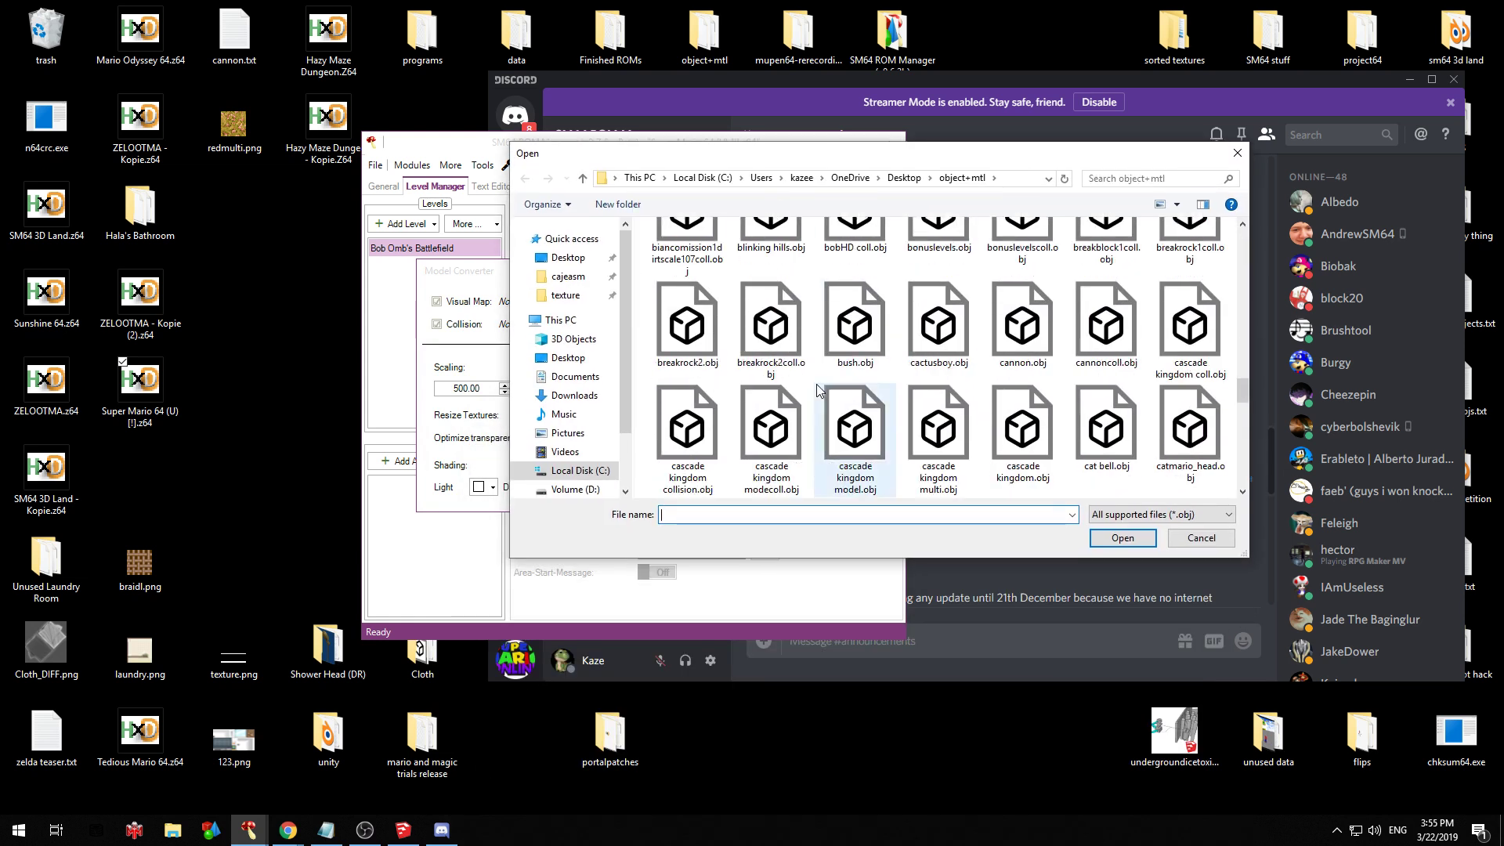
{"action": "scroll", "coordinate": [818, 389], "scroll_direction": "down", "scroll_amount": 15}
{"action": "scroll", "coordinate": [818, 391], "scroll_direction": "down", "scroll_amount": 1}
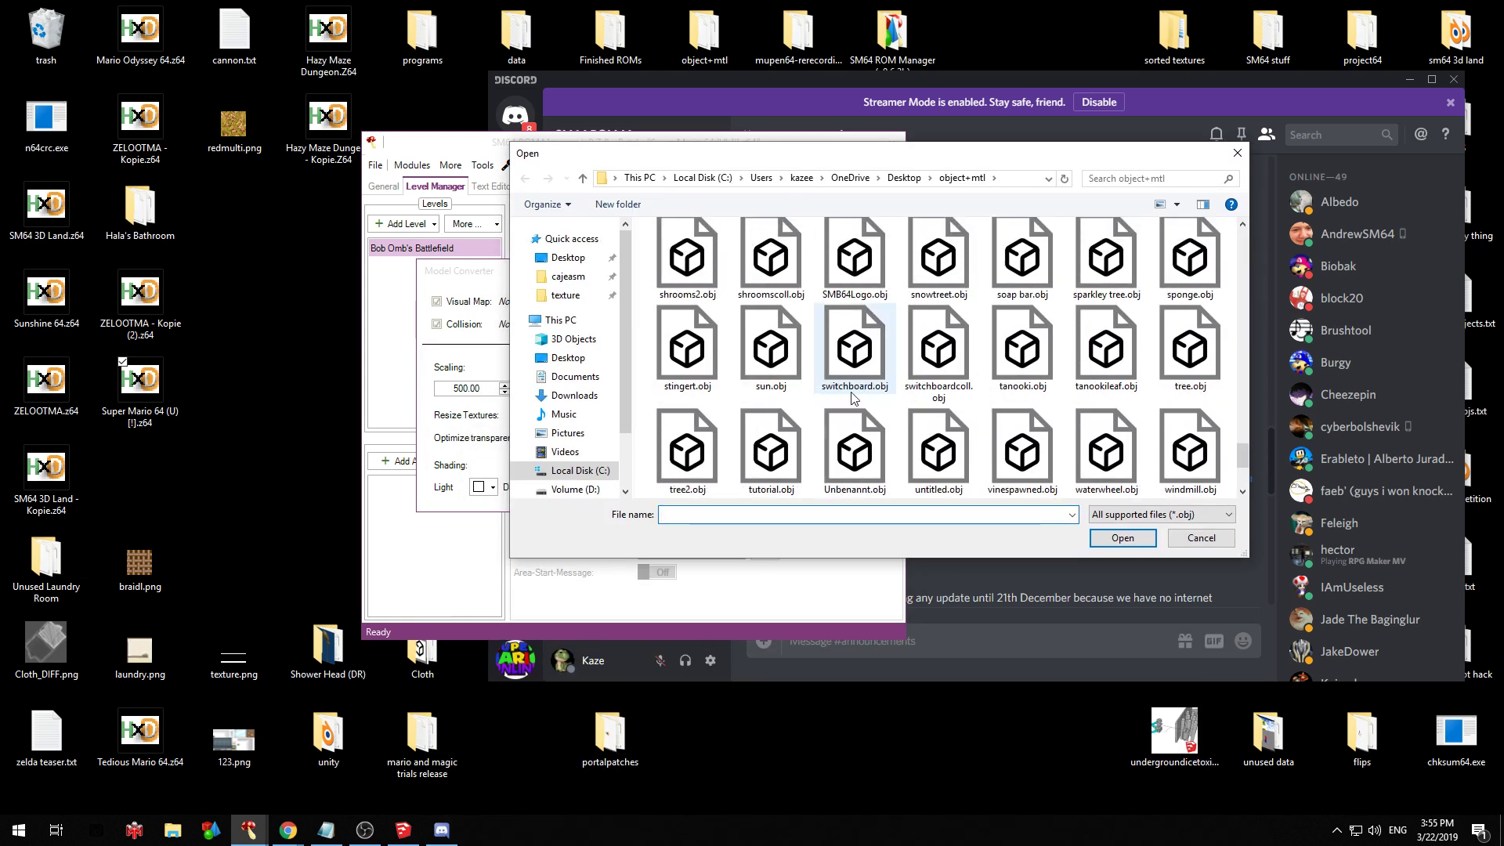
{"action": "double_click", "coordinate": [774, 462]}
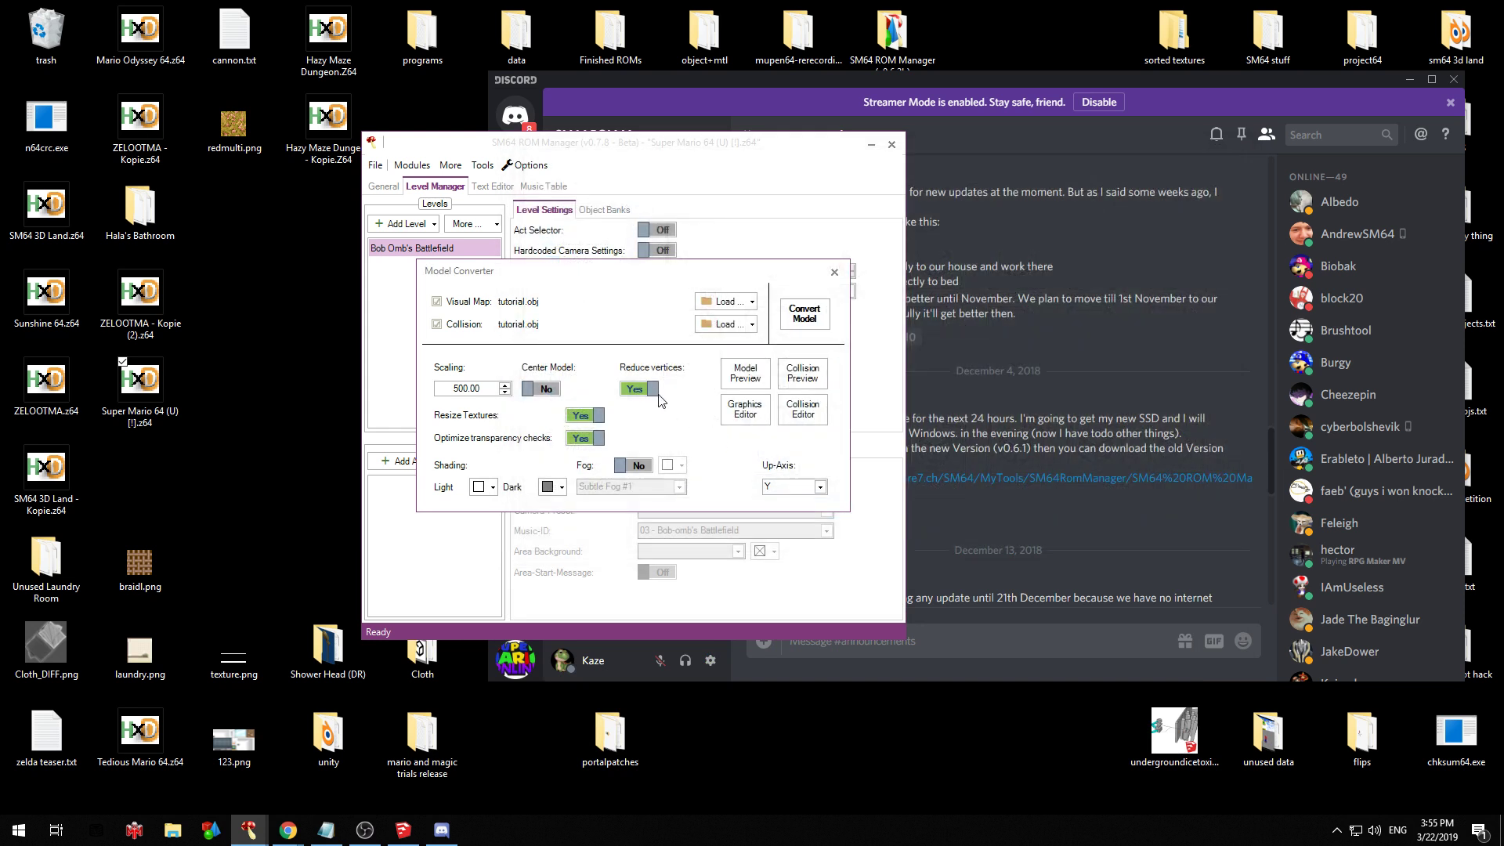
Preview the loaded tutorial.obj model and orbit around it to check its appearance
{"action": "left_click_drag", "start_coordinate": [600, 271], "coordinate": [675, 268]}
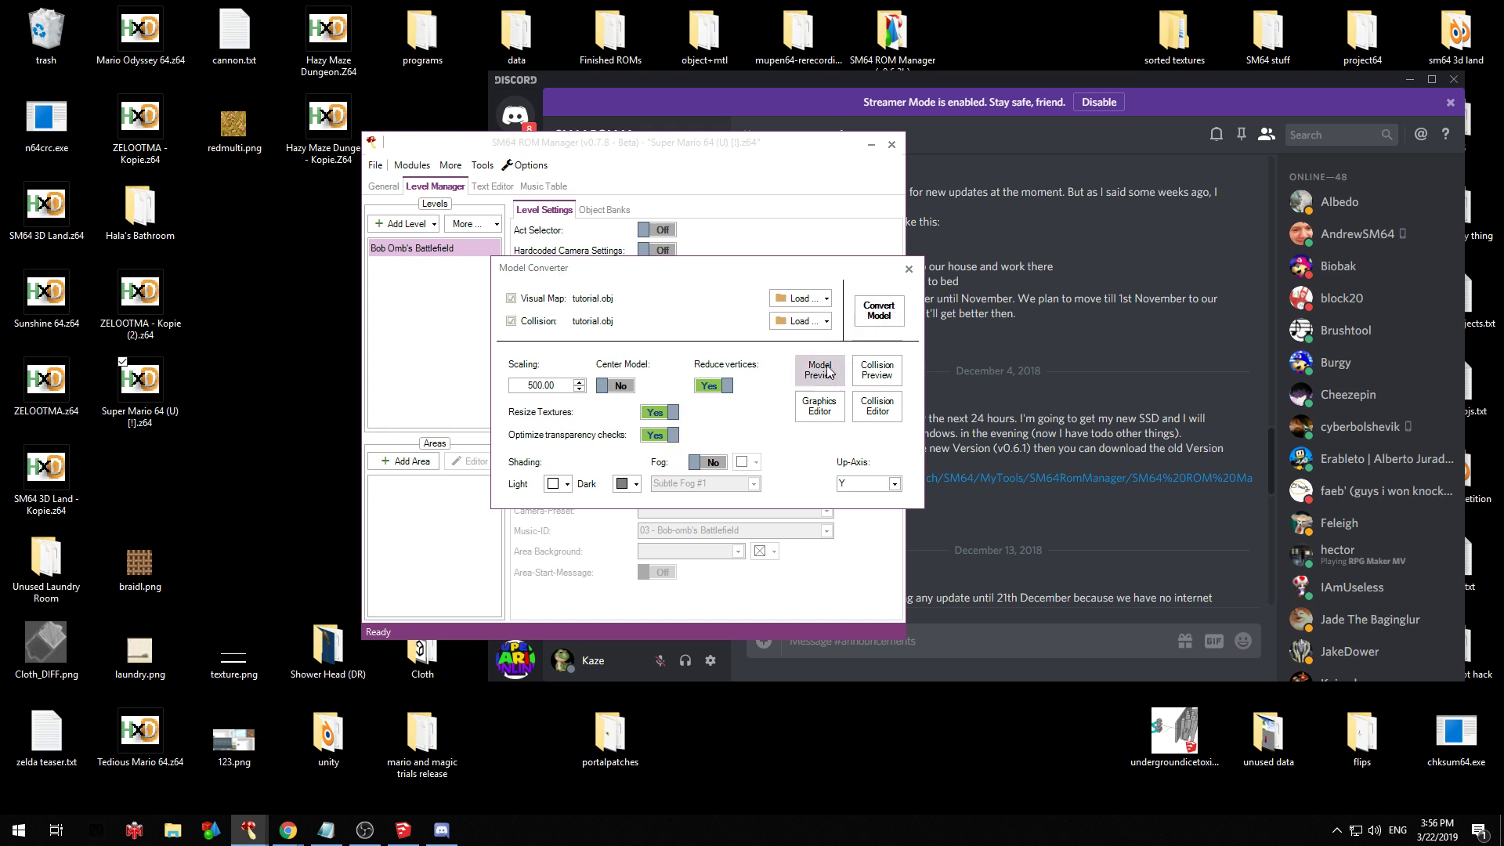
{"action": "left_click", "coordinate": [803, 371]}
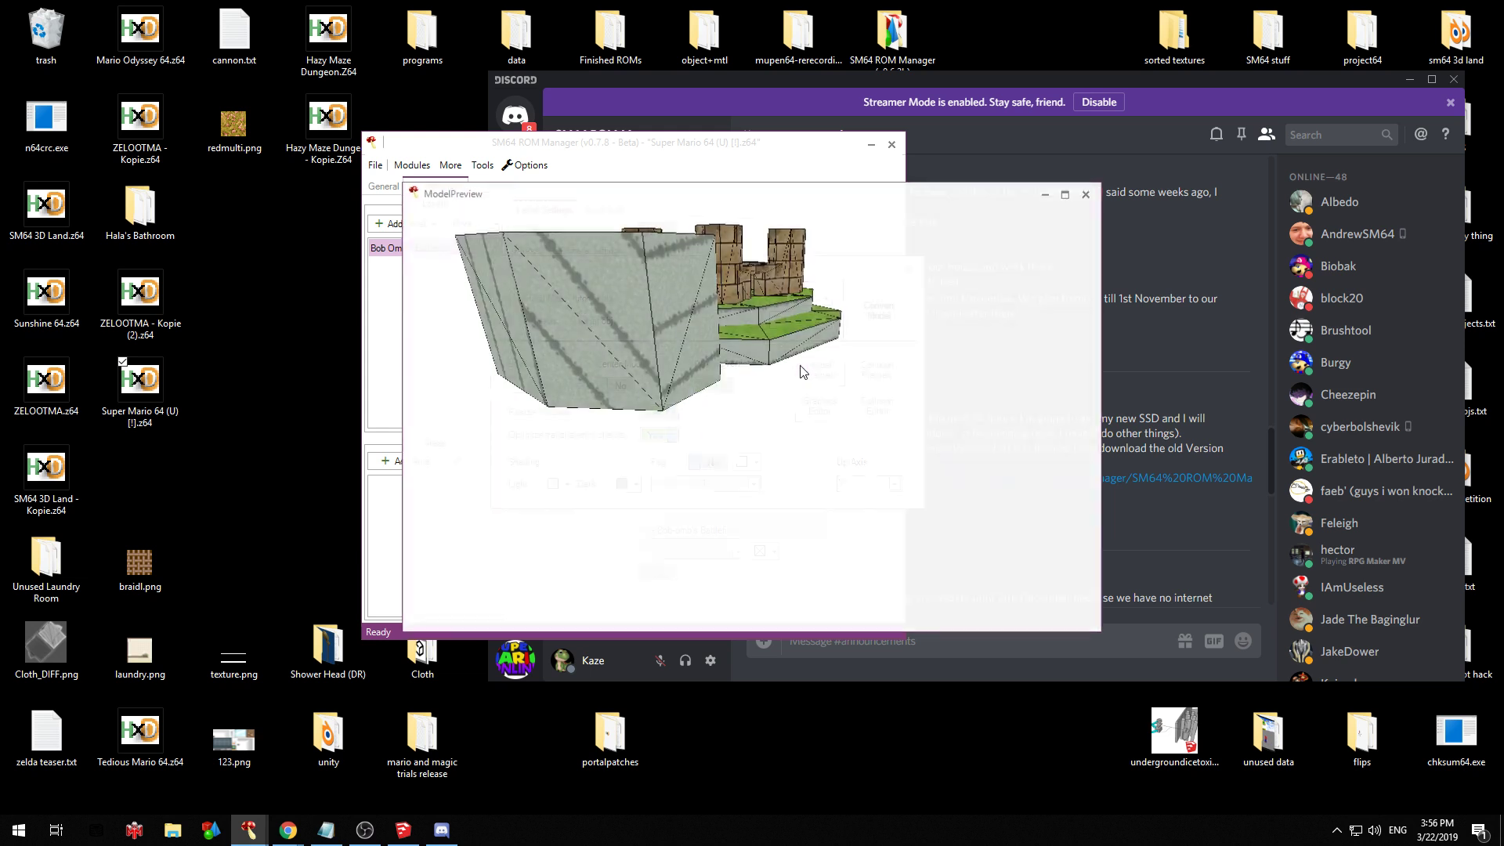
{"action": "left_click_drag", "start_coordinate": [746, 361], "coordinate": [766, 344]}
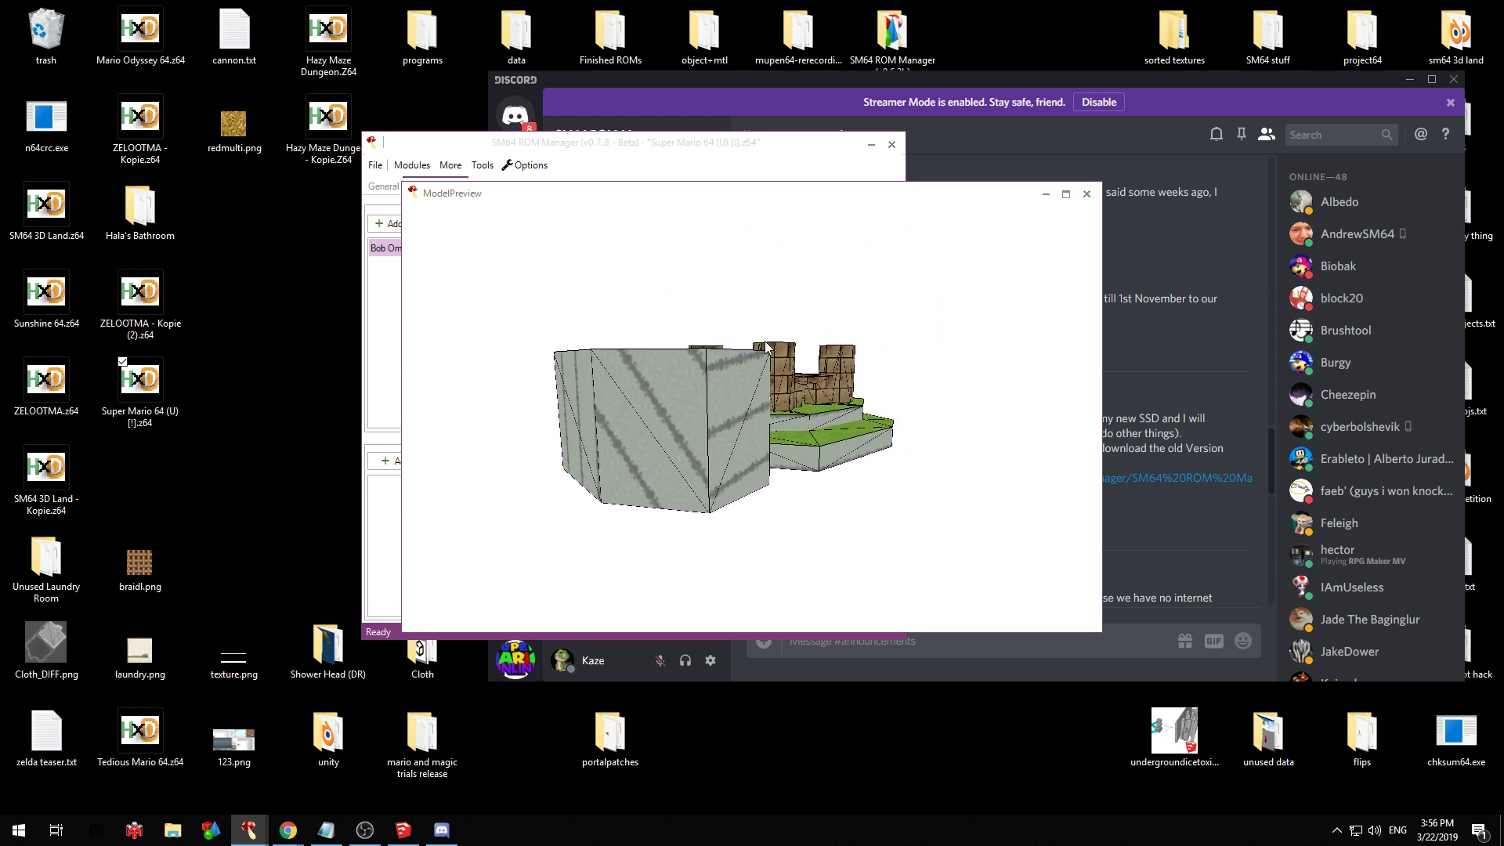
{"action": "left_click_drag", "start_coordinate": [766, 345], "coordinate": [772, 351]}
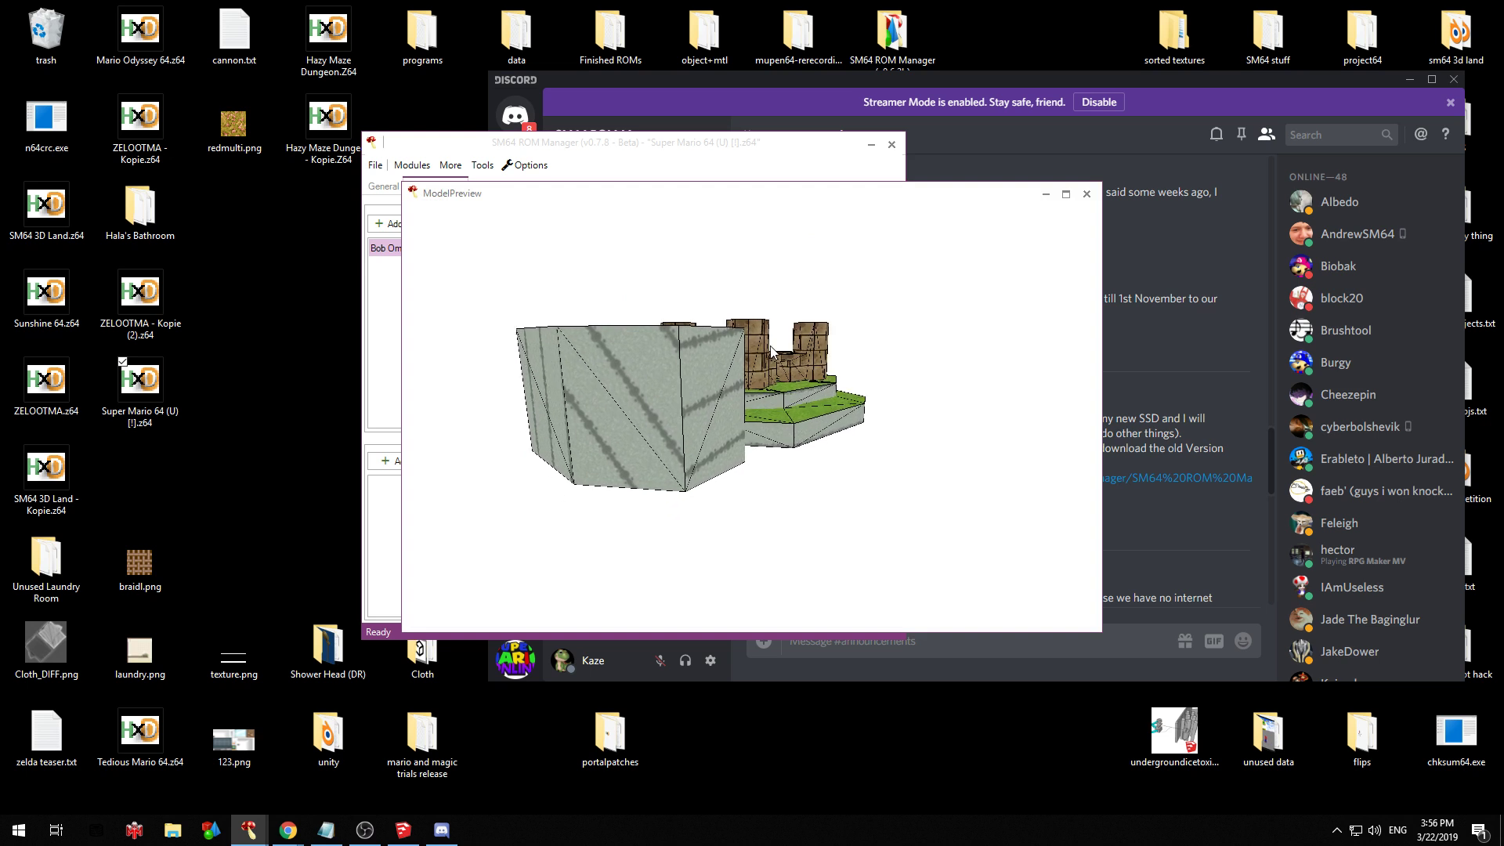
{"action": "left_click", "coordinate": [1087, 194]}
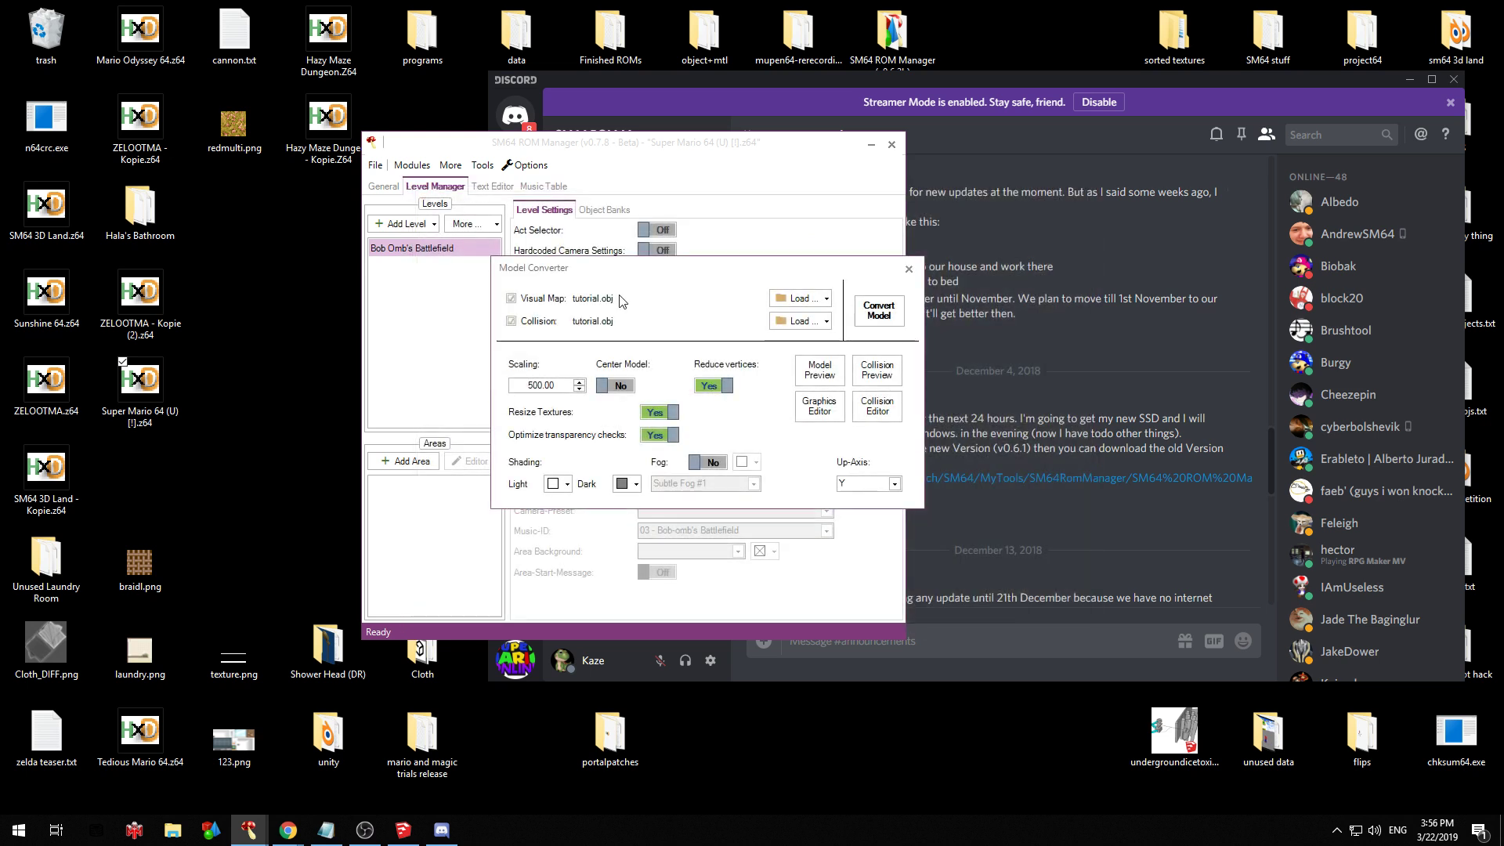
Try a model scaling of 1000 with a model preview, and change the scaling to 700
{"action": "left_click", "coordinate": [579, 389]}
{"action": "type", "text": "1000"}
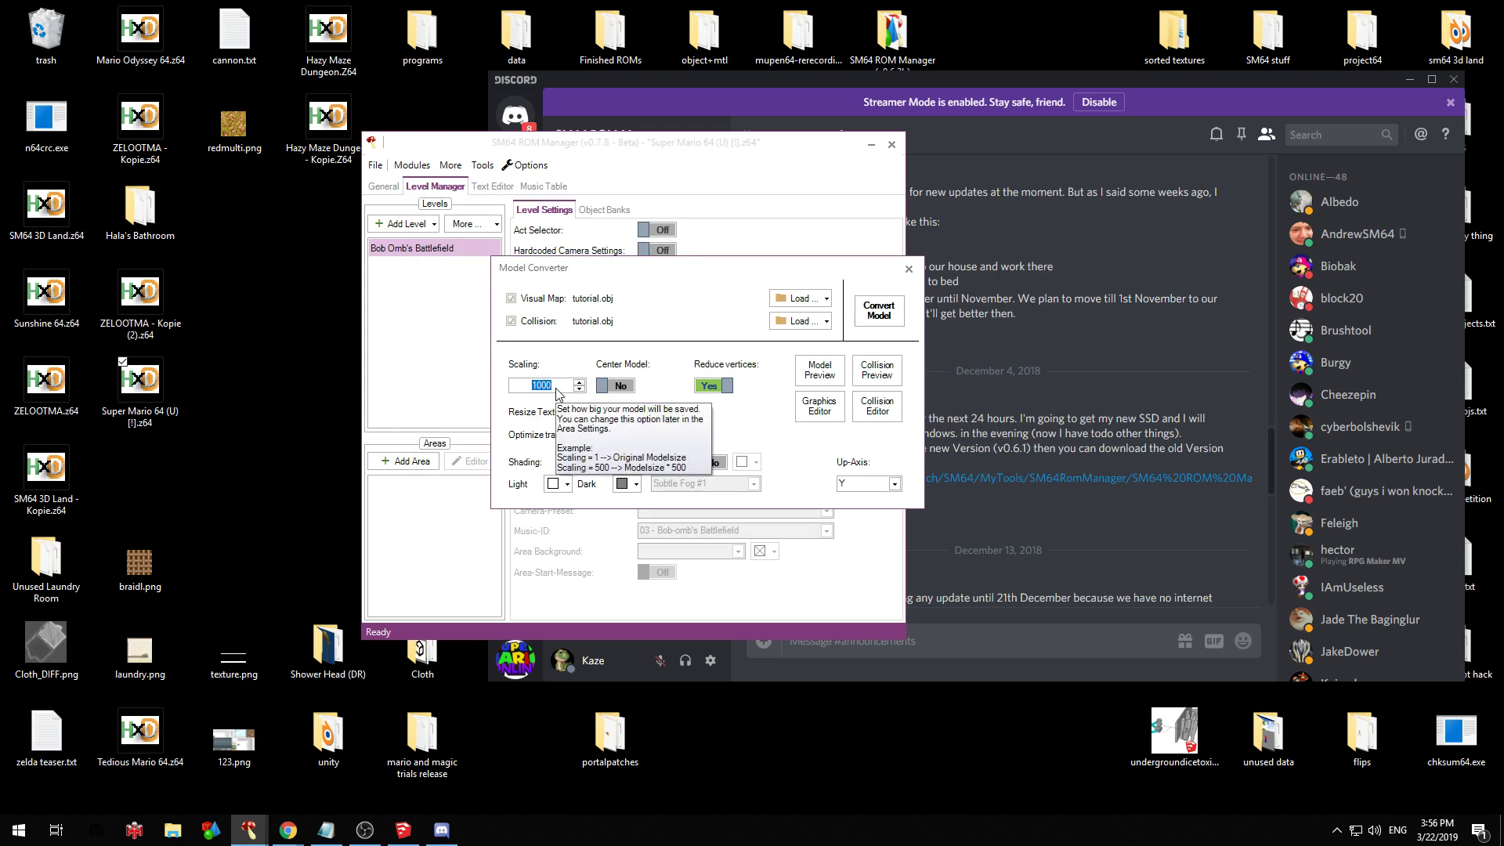
{"action": "left_click", "coordinate": [796, 375]}
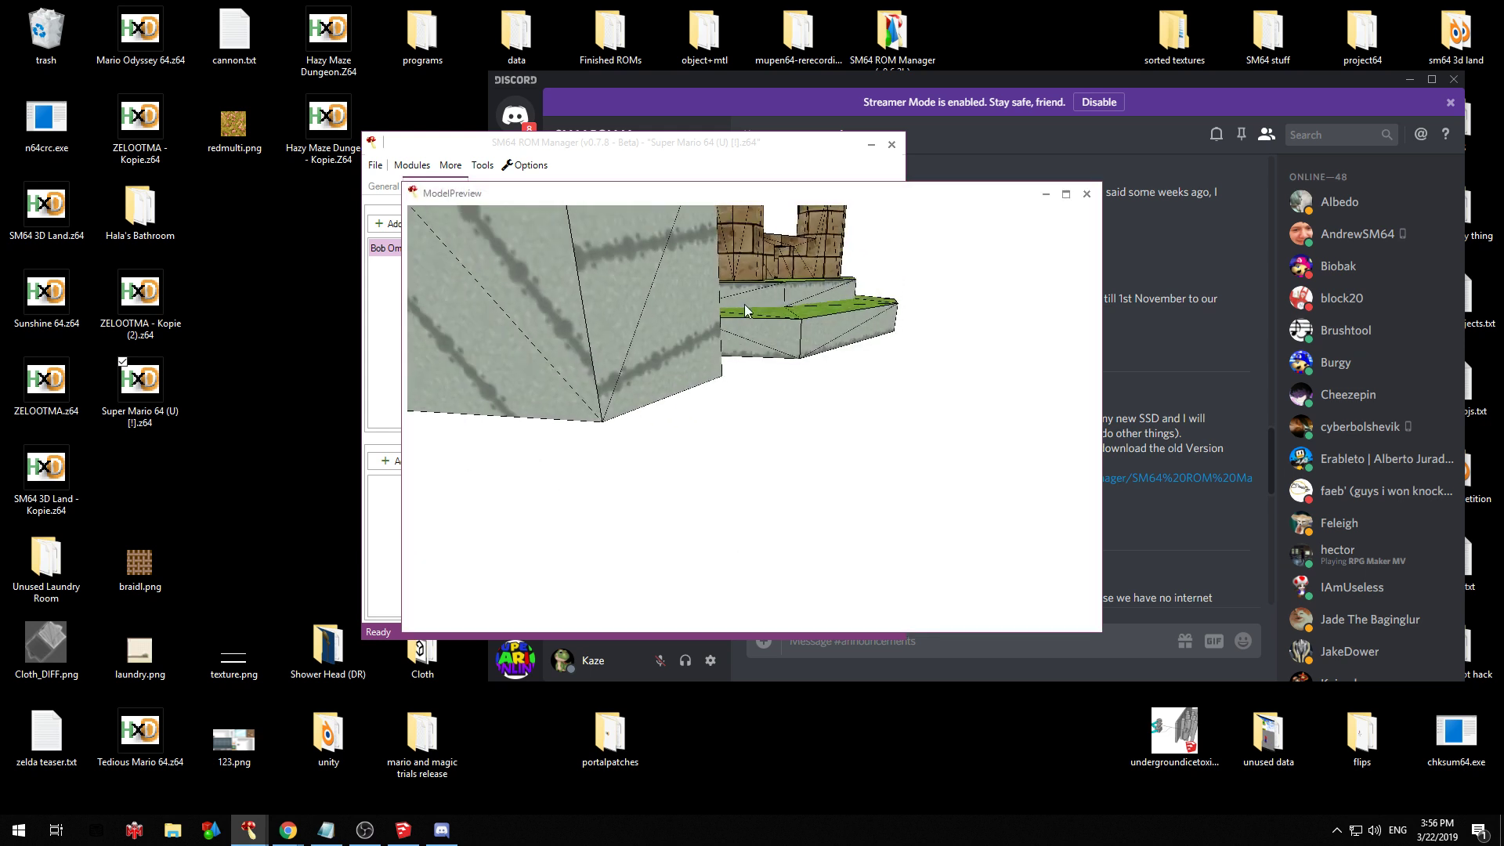
{"action": "left_click", "coordinate": [1086, 194]}
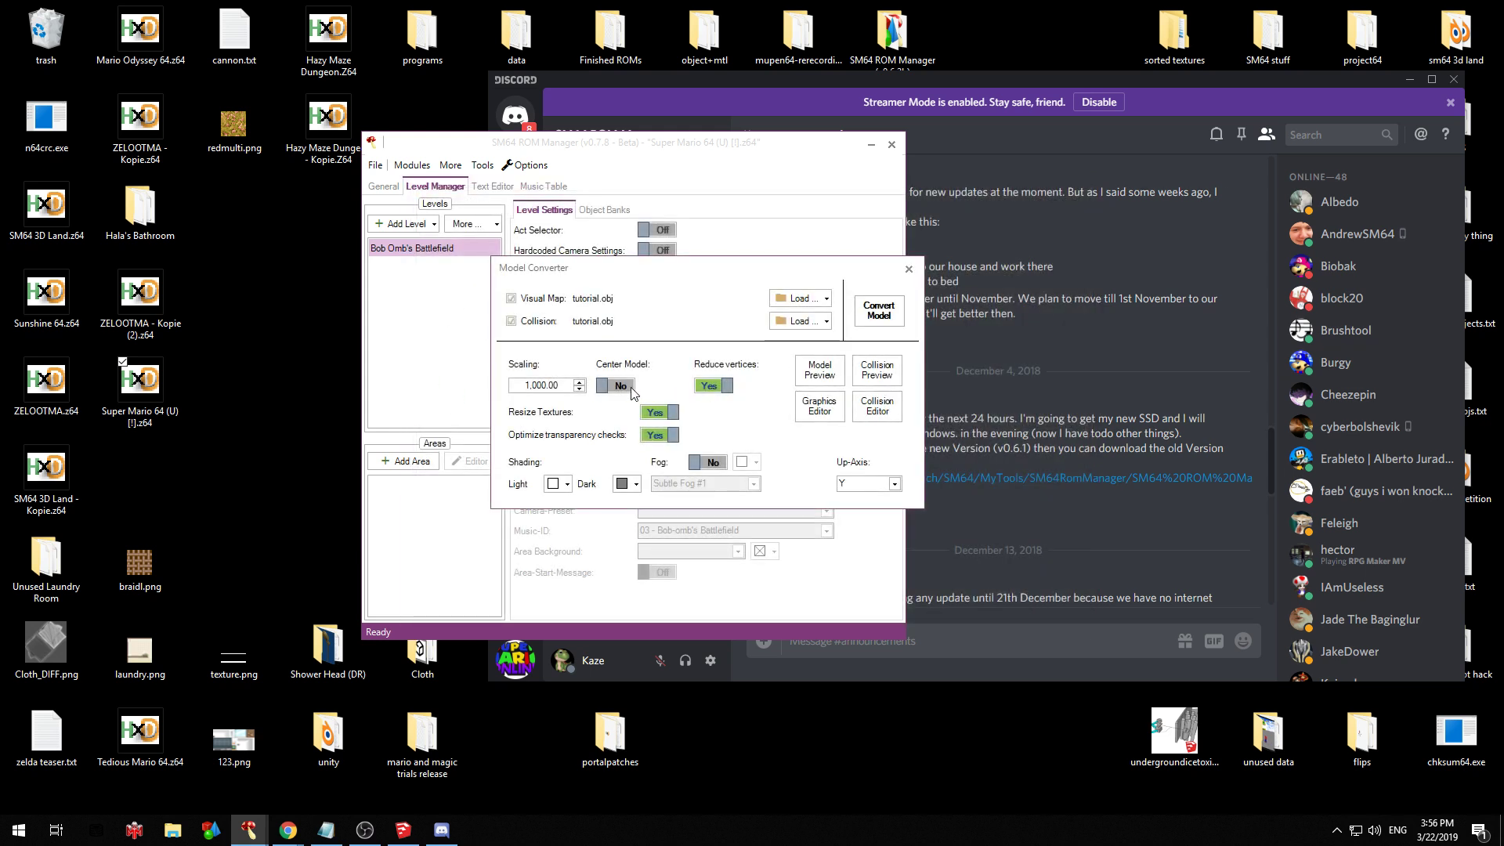
{"action": "double_click", "coordinate": [540, 390]}
{"action": "type", "text": "700"}
Switch to SketchUp, draw a square about 0.32 m wide on the grass before the castle and pull it up about 0.30 m
{"action": "left_click", "coordinate": [403, 829]}
{"action": "scroll", "coordinate": [862, 564], "scroll_direction": "up", "scroll_amount": 10}
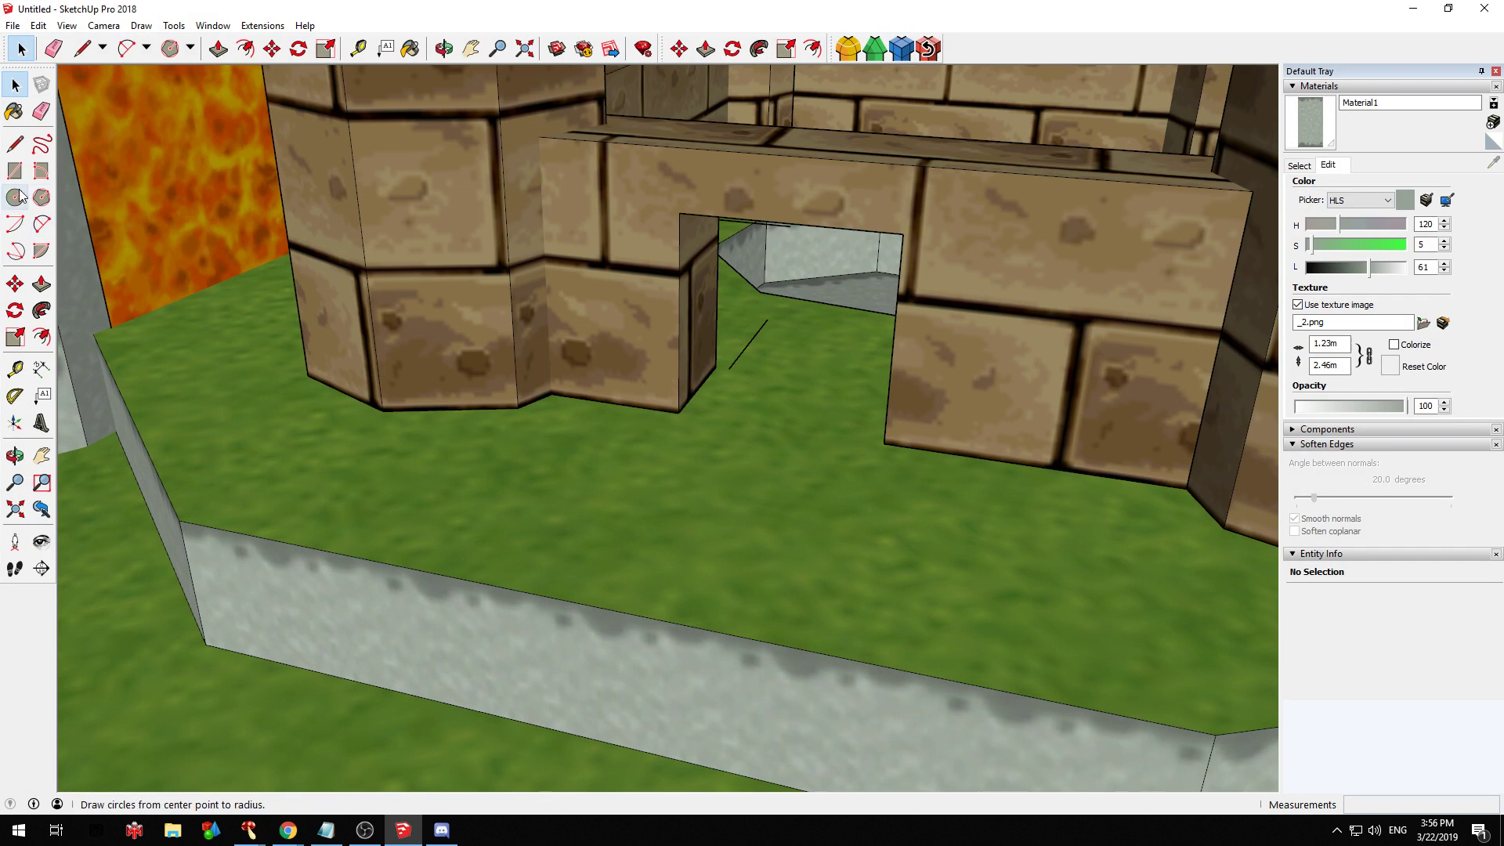
{"action": "left_click", "coordinate": [15, 170]}
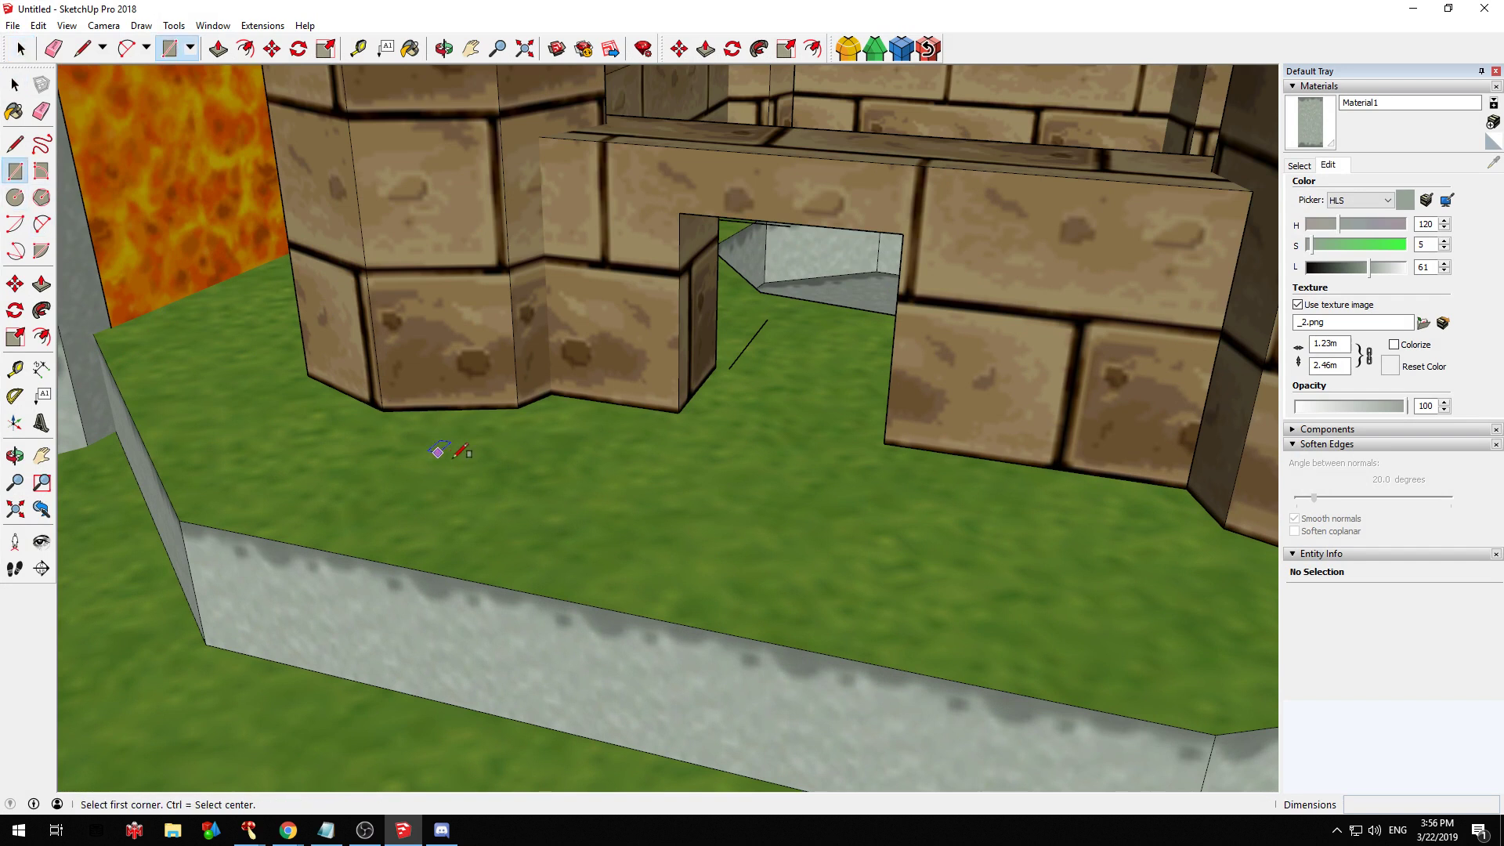
{"action": "left_click", "coordinate": [524, 527]}
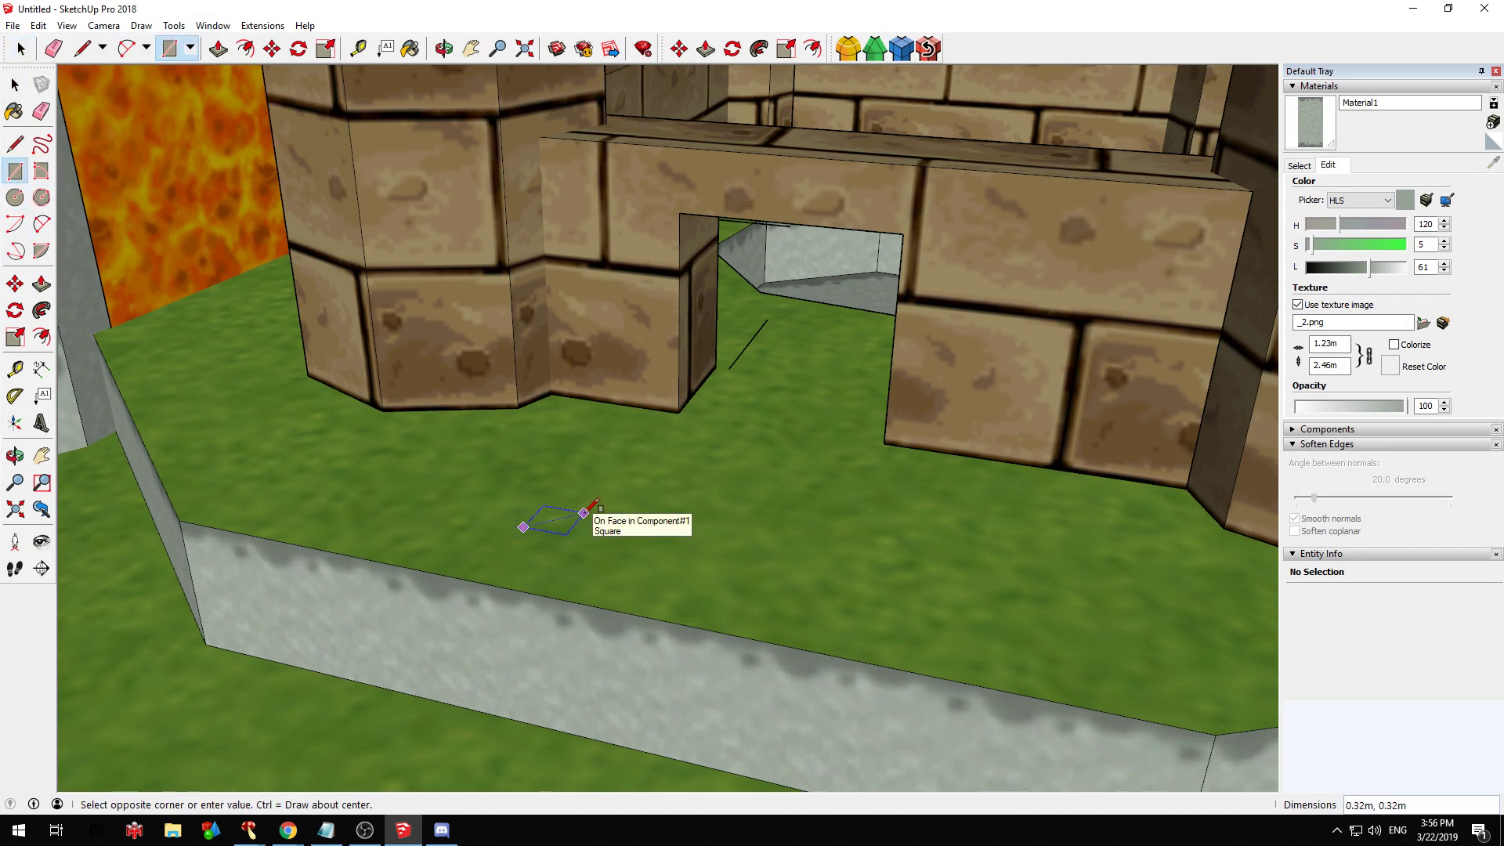
{"action": "left_click", "coordinate": [584, 515]}
{"action": "middle_click_drag", "start_coordinate": [583, 515], "coordinate": [616, 395]}
{"action": "scroll", "coordinate": [616, 396], "scroll_direction": "up", "scroll_amount": 5}
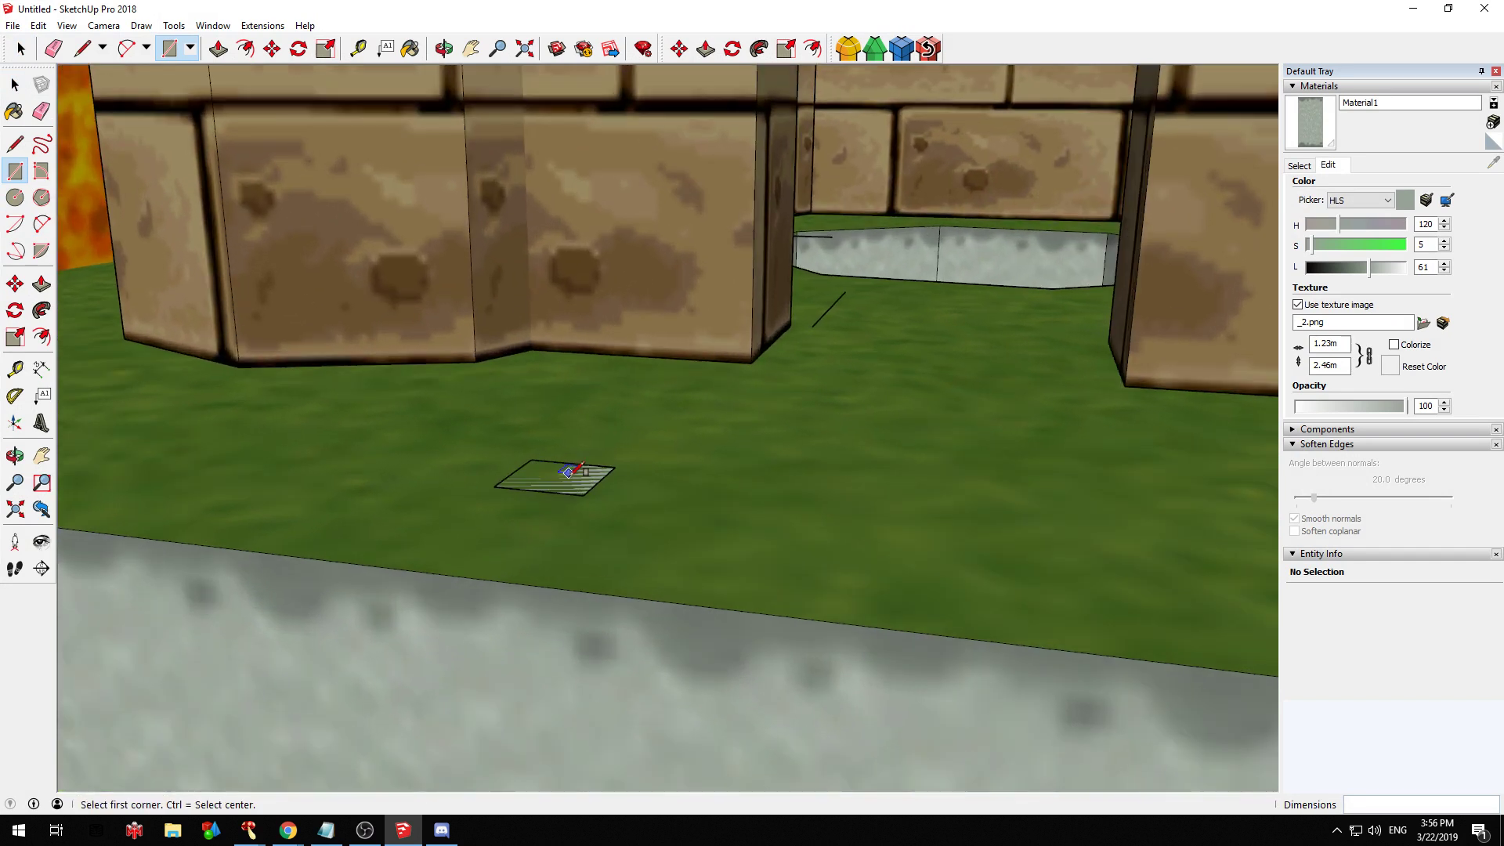
{"action": "key", "text": "p"}
{"action": "left_click", "coordinate": [557, 484]}
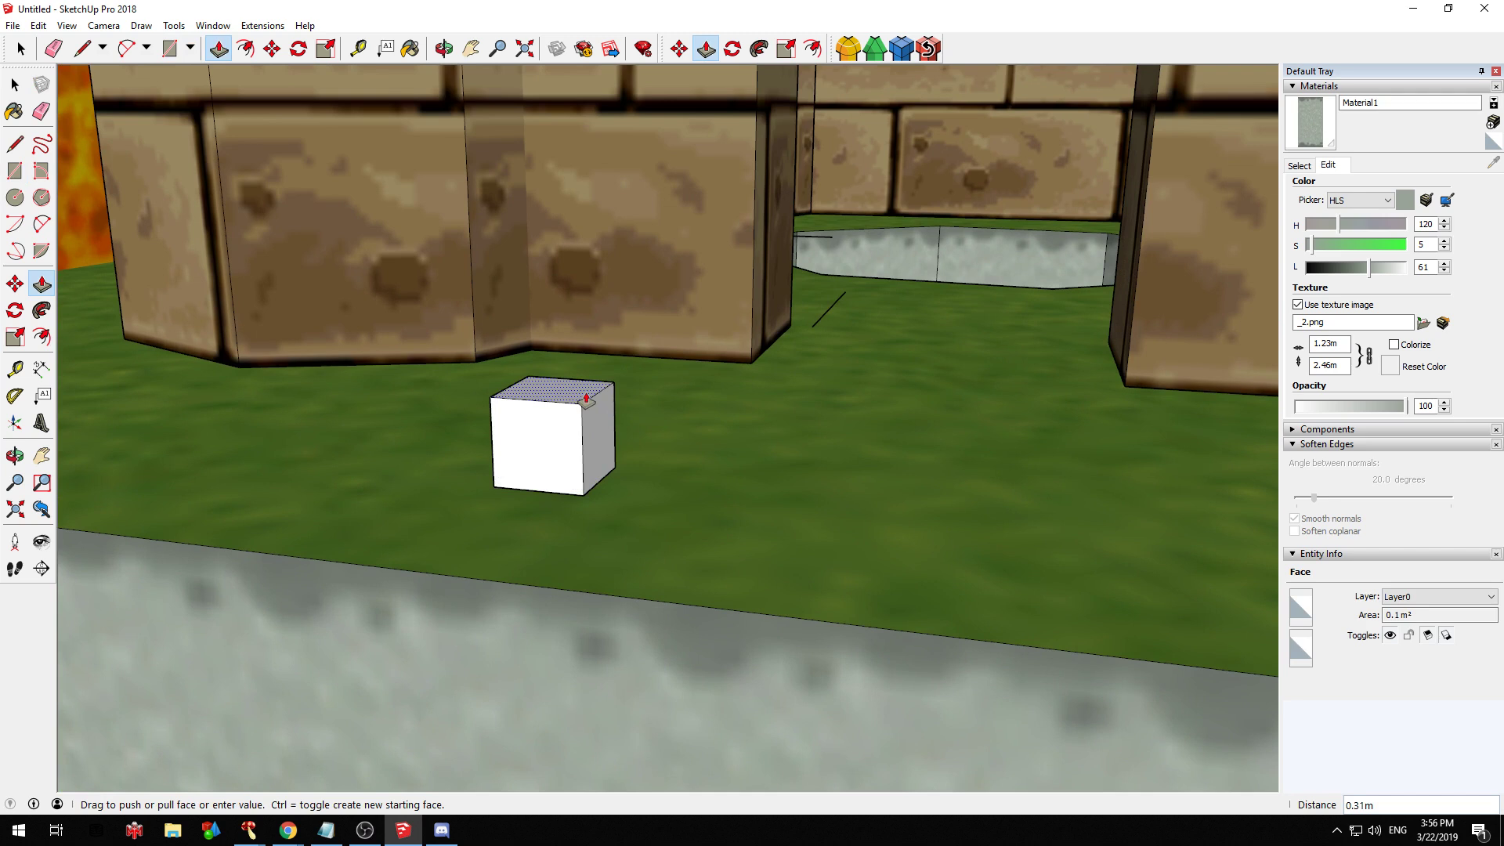
{"action": "left_click", "coordinate": [586, 401]}
Push the cube's top face down slightly and compare the cube's size with the castle and its gateway
{"action": "scroll", "coordinate": [586, 401], "scroll_direction": "down", "scroll_amount": 7}
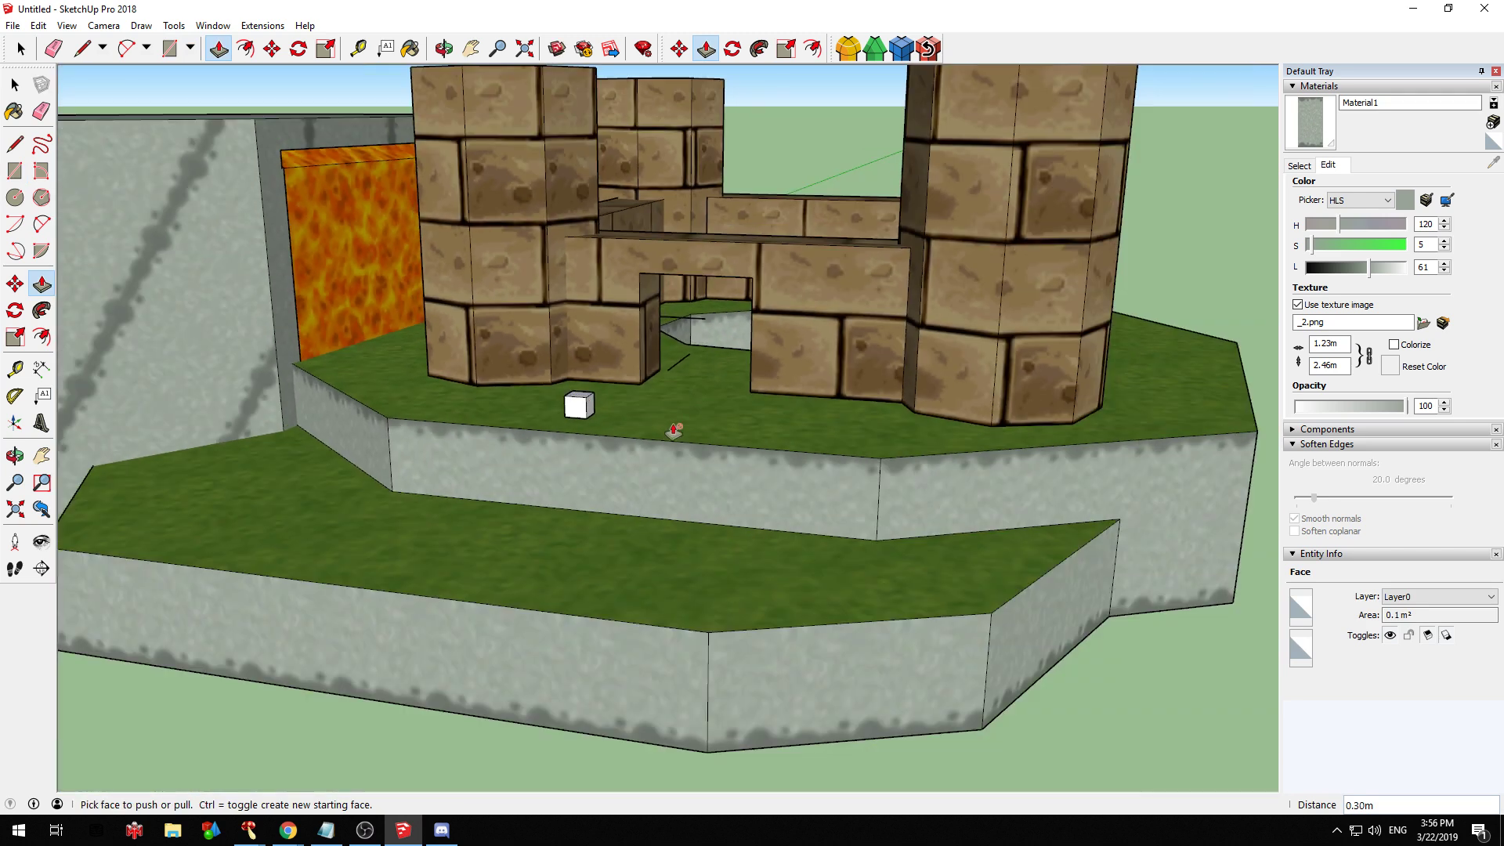
{"action": "middle_click_drag", "start_coordinate": [673, 430], "coordinate": [593, 401]}
{"action": "scroll", "coordinate": [593, 403], "scroll_direction": "up", "scroll_amount": 3}
{"action": "scroll", "coordinate": [513, 361], "scroll_direction": "up", "scroll_amount": 5}
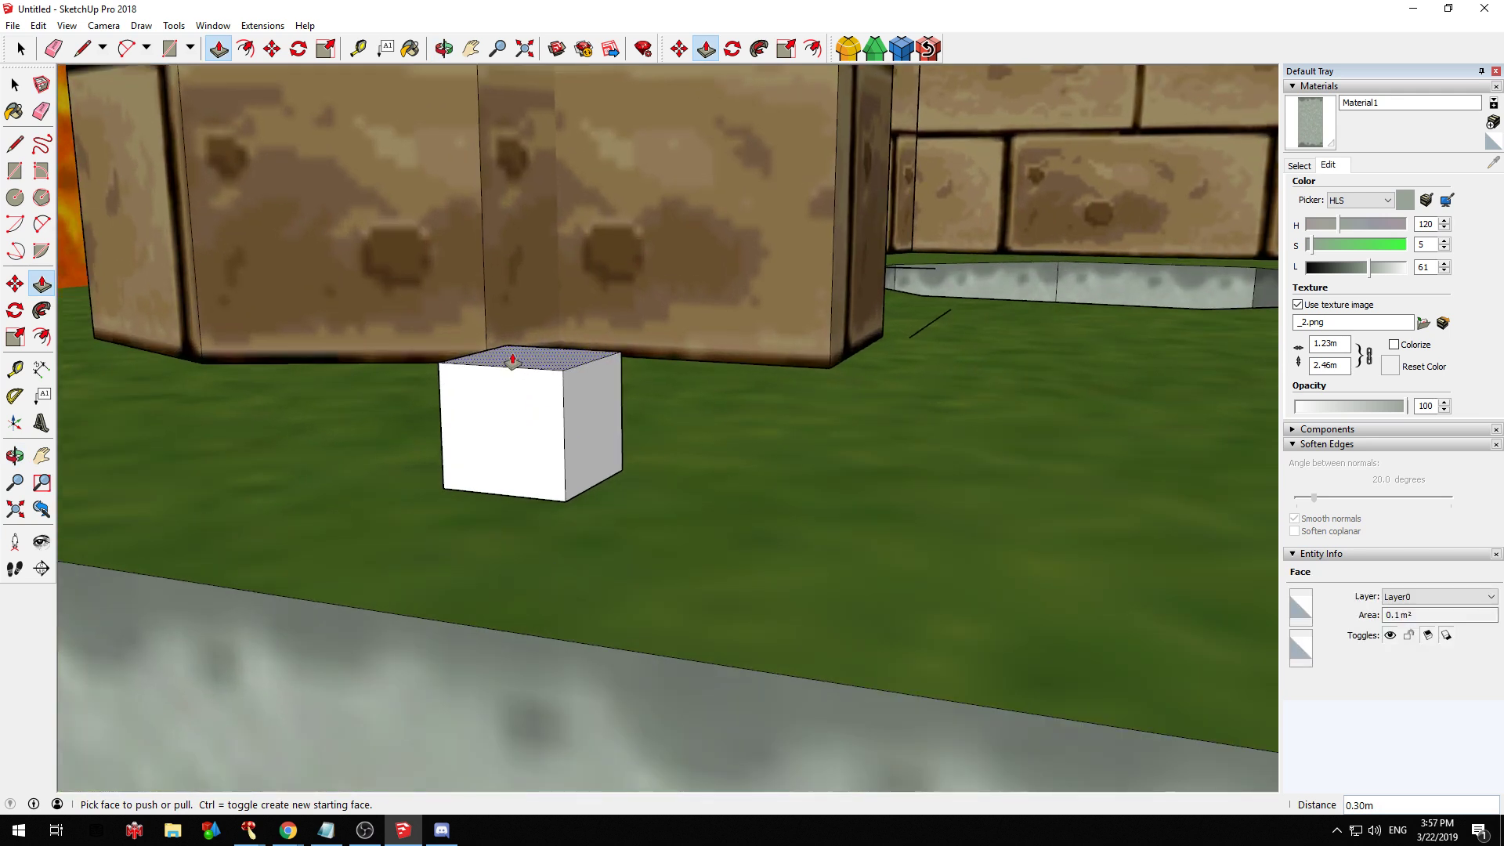
{"action": "left_click", "coordinate": [513, 360]}
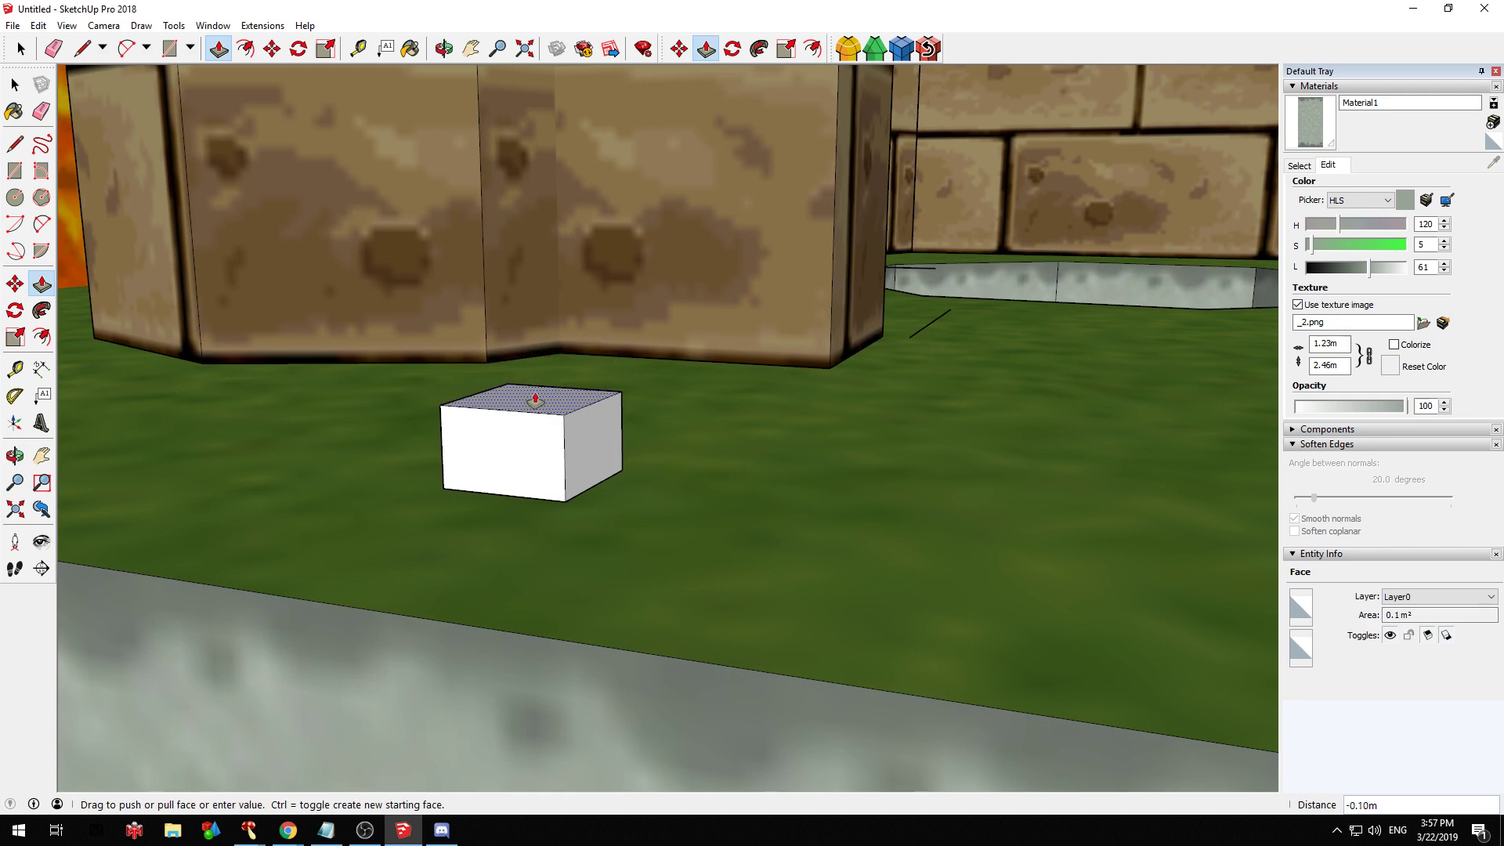
{"action": "left_click", "coordinate": [517, 369]}
{"action": "scroll", "coordinate": [633, 430], "scroll_direction": "down", "scroll_amount": 5}
{"action": "scroll", "coordinate": [633, 429], "scroll_direction": "down", "scroll_amount": 5}
{"action": "middle_click_drag", "start_coordinate": [608, 423], "coordinate": [711, 424]}
{"action": "scroll", "coordinate": [689, 447], "scroll_direction": "up", "scroll_amount": 3}
{"action": "key", "text": "space"}
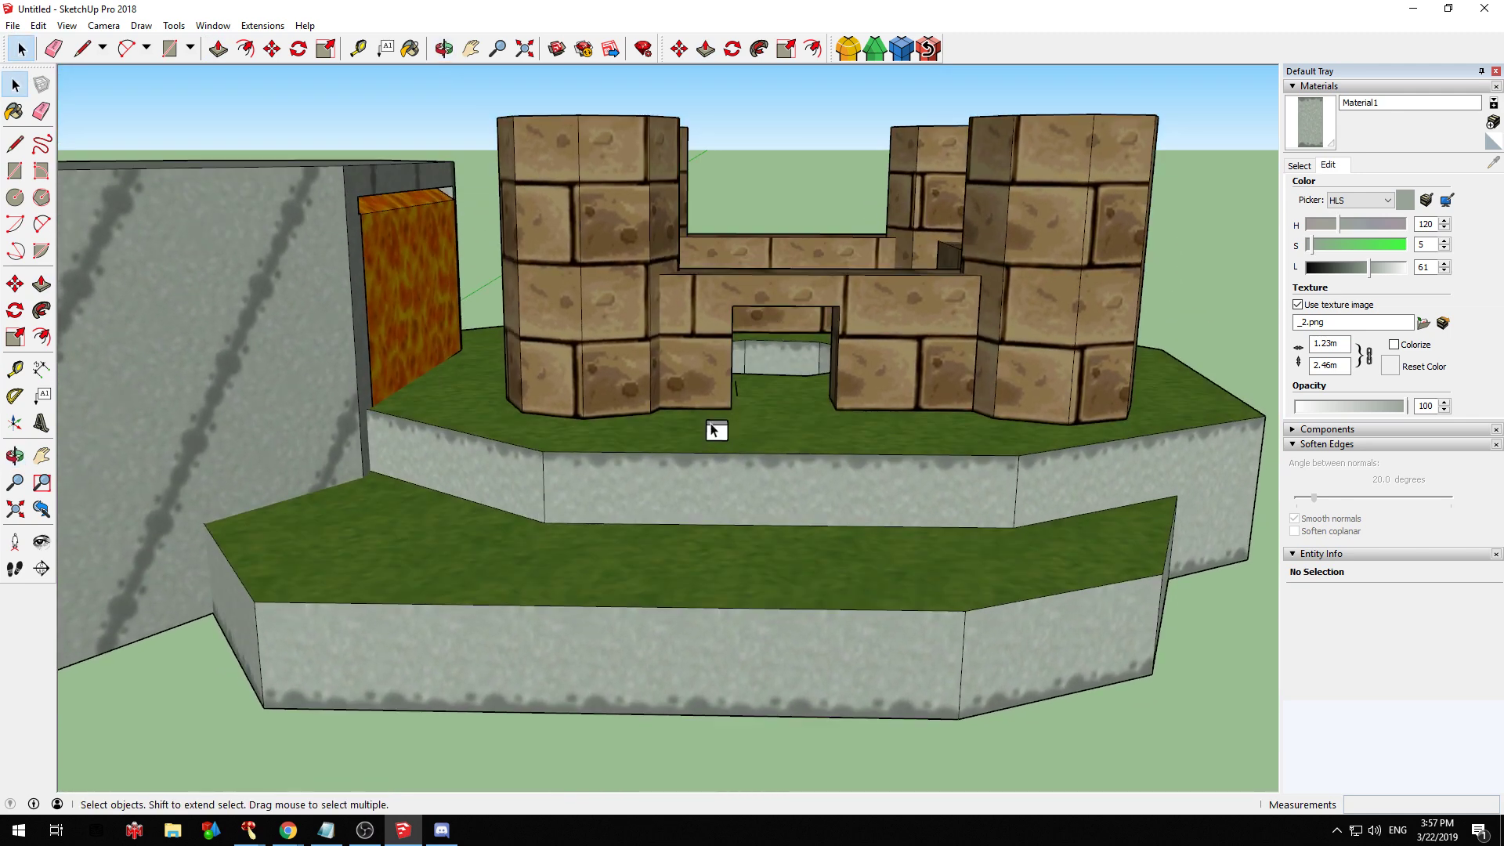
Switch back to SM64 ROM Manager and set the model scaling to 500
{"action": "left_click", "coordinate": [1414, 9]}
{"action": "type", "text": "500"}
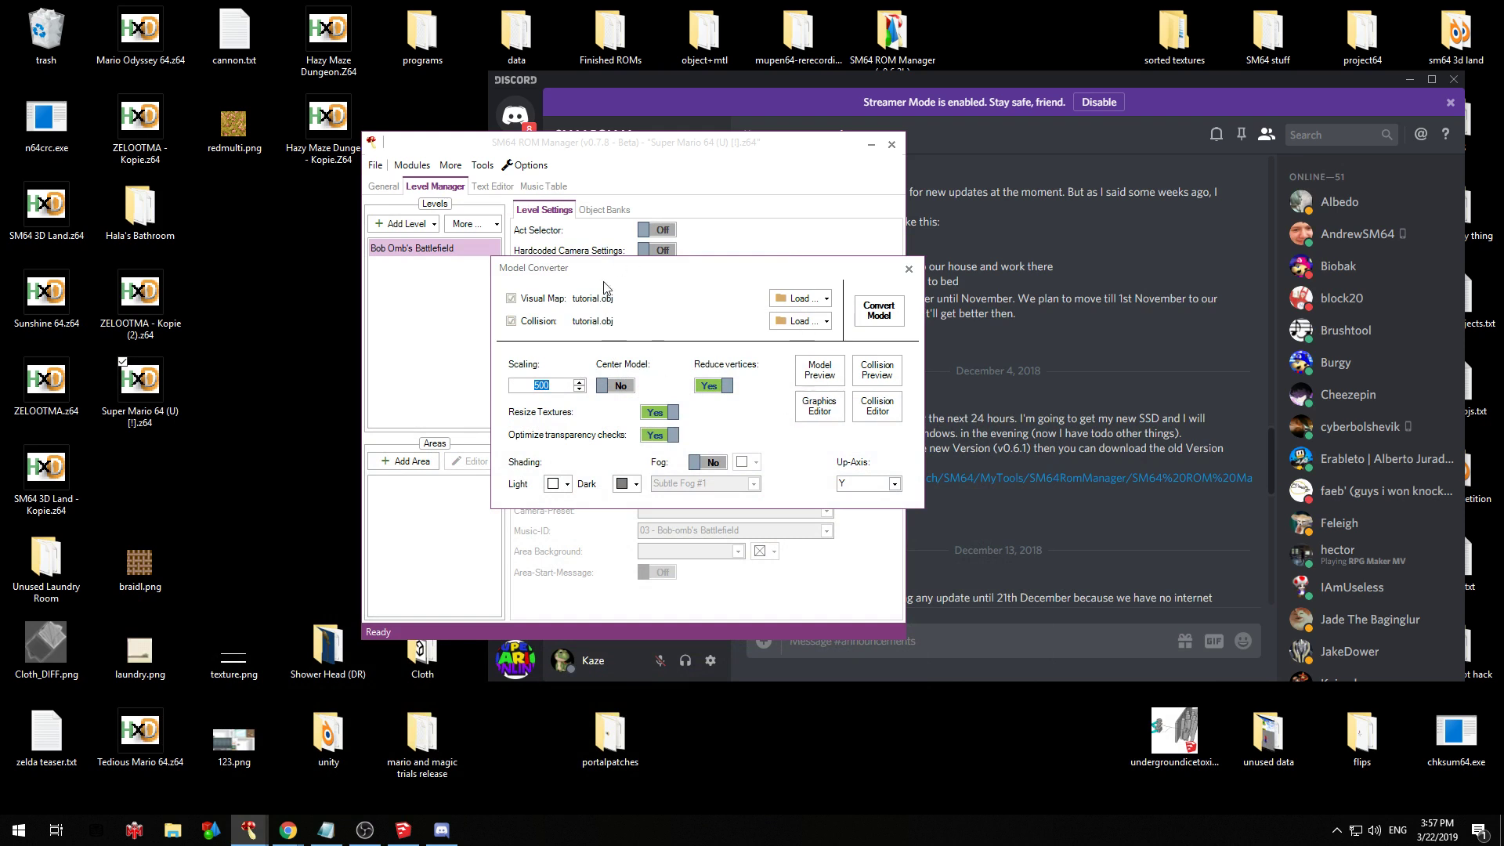
Open the Graphics Editor and enable texture animation for the lava texture _3, keeping its texture type at RGBA16
{"action": "left_click", "coordinate": [818, 409]}
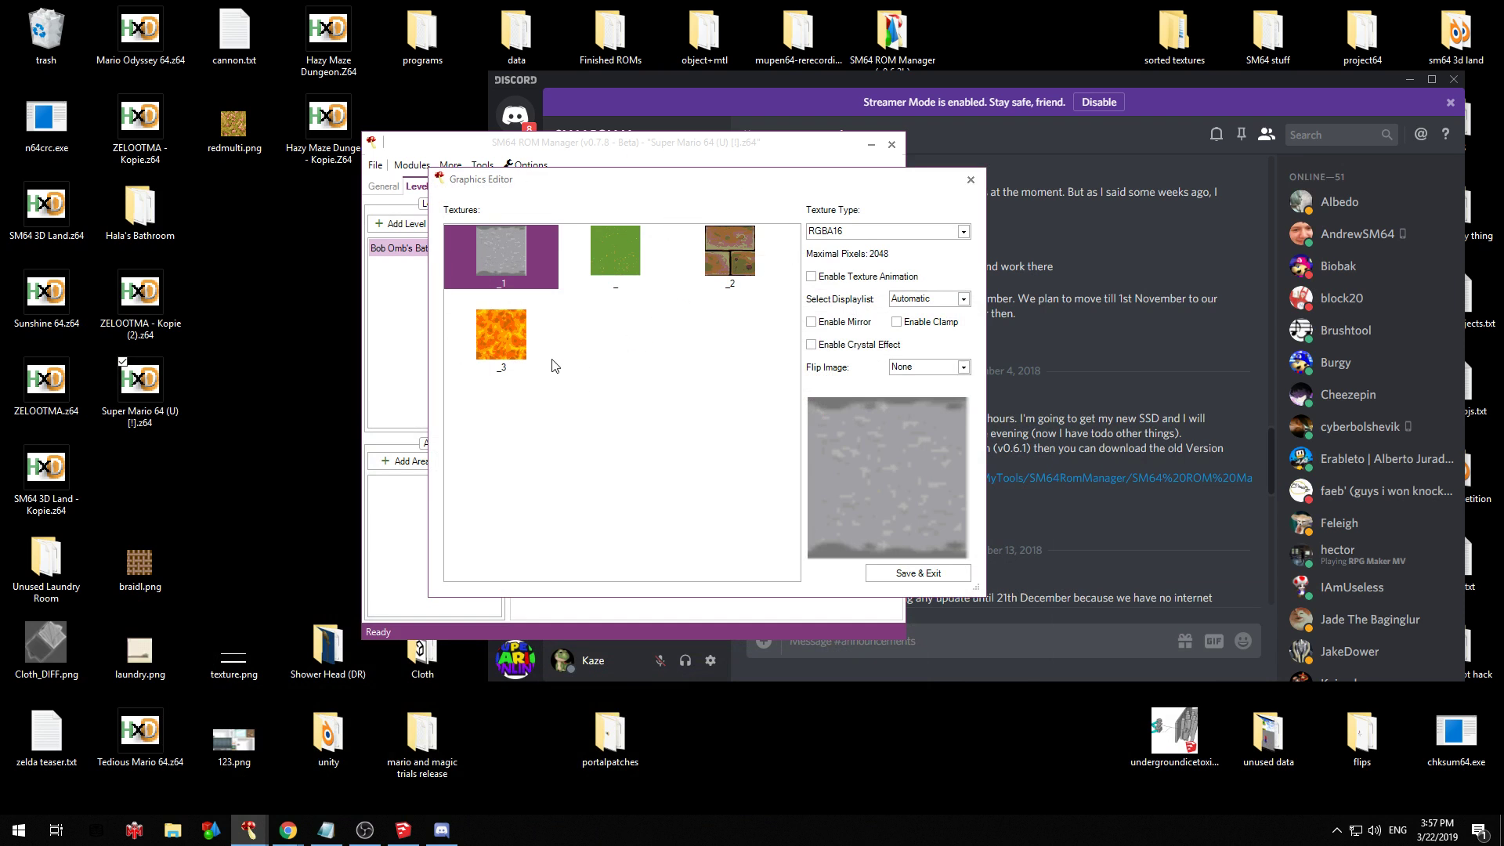
{"action": "left_click", "coordinate": [519, 349]}
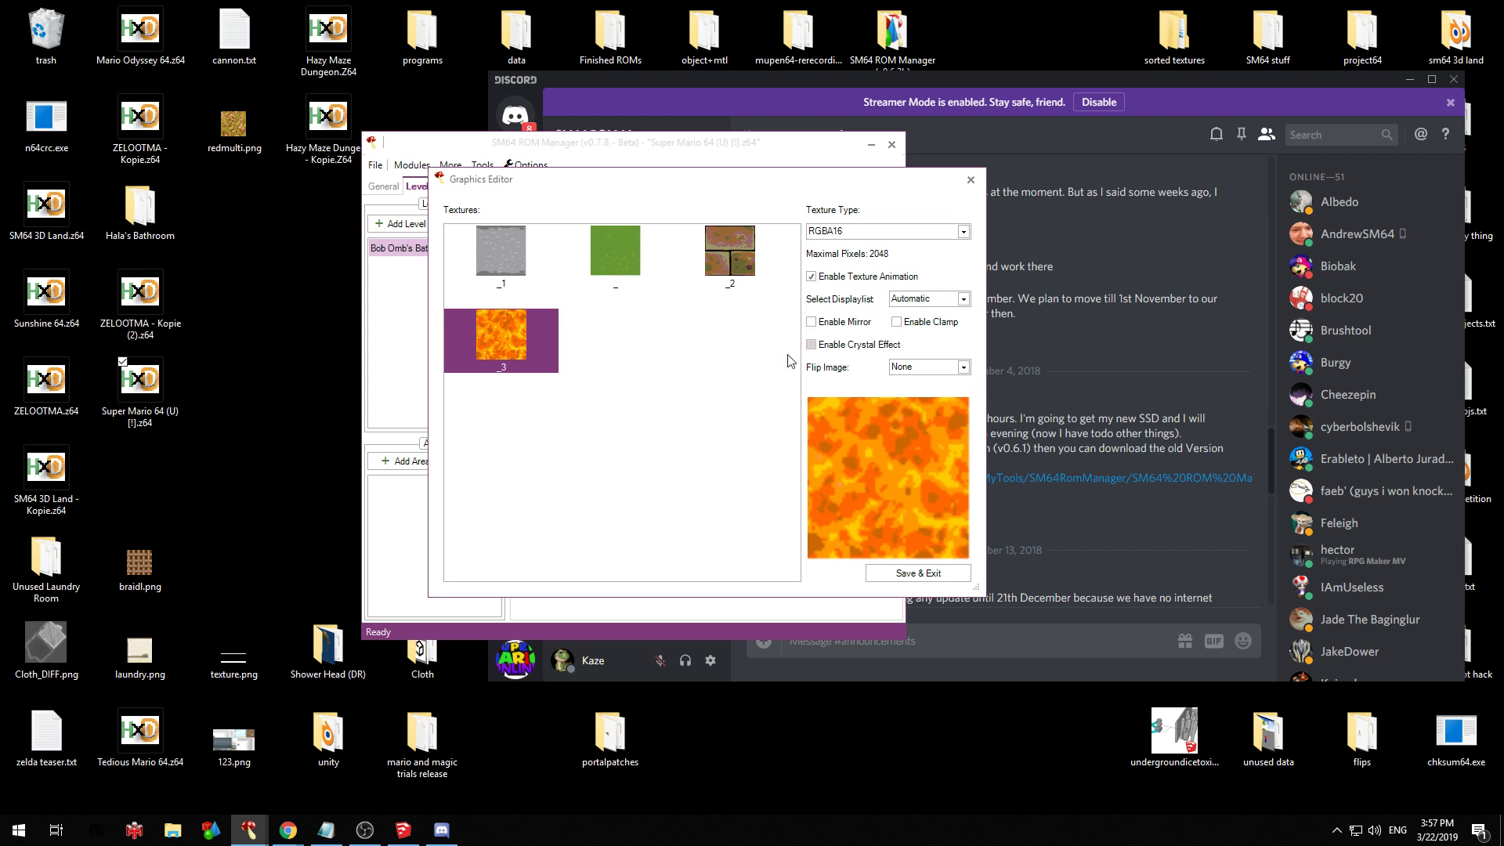
{"action": "left_click", "coordinate": [870, 231]}
{"action": "left_click", "coordinate": [873, 237]}
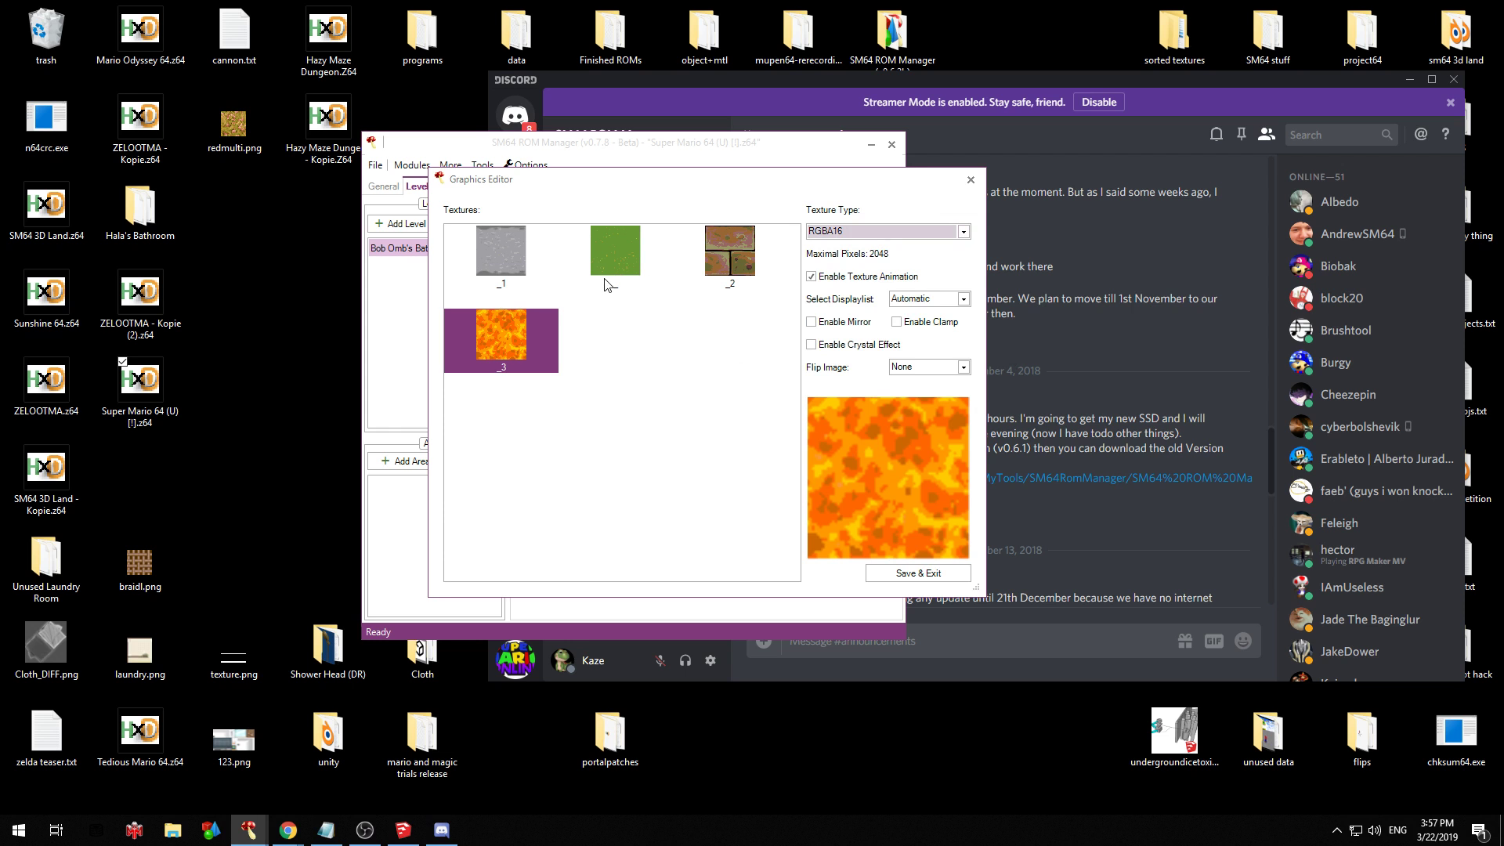
Set the displaylist of all four textures, stone, grass, brick and lava, to Solid and save the graphics settings
{"action": "left_click", "coordinate": [509, 260]}
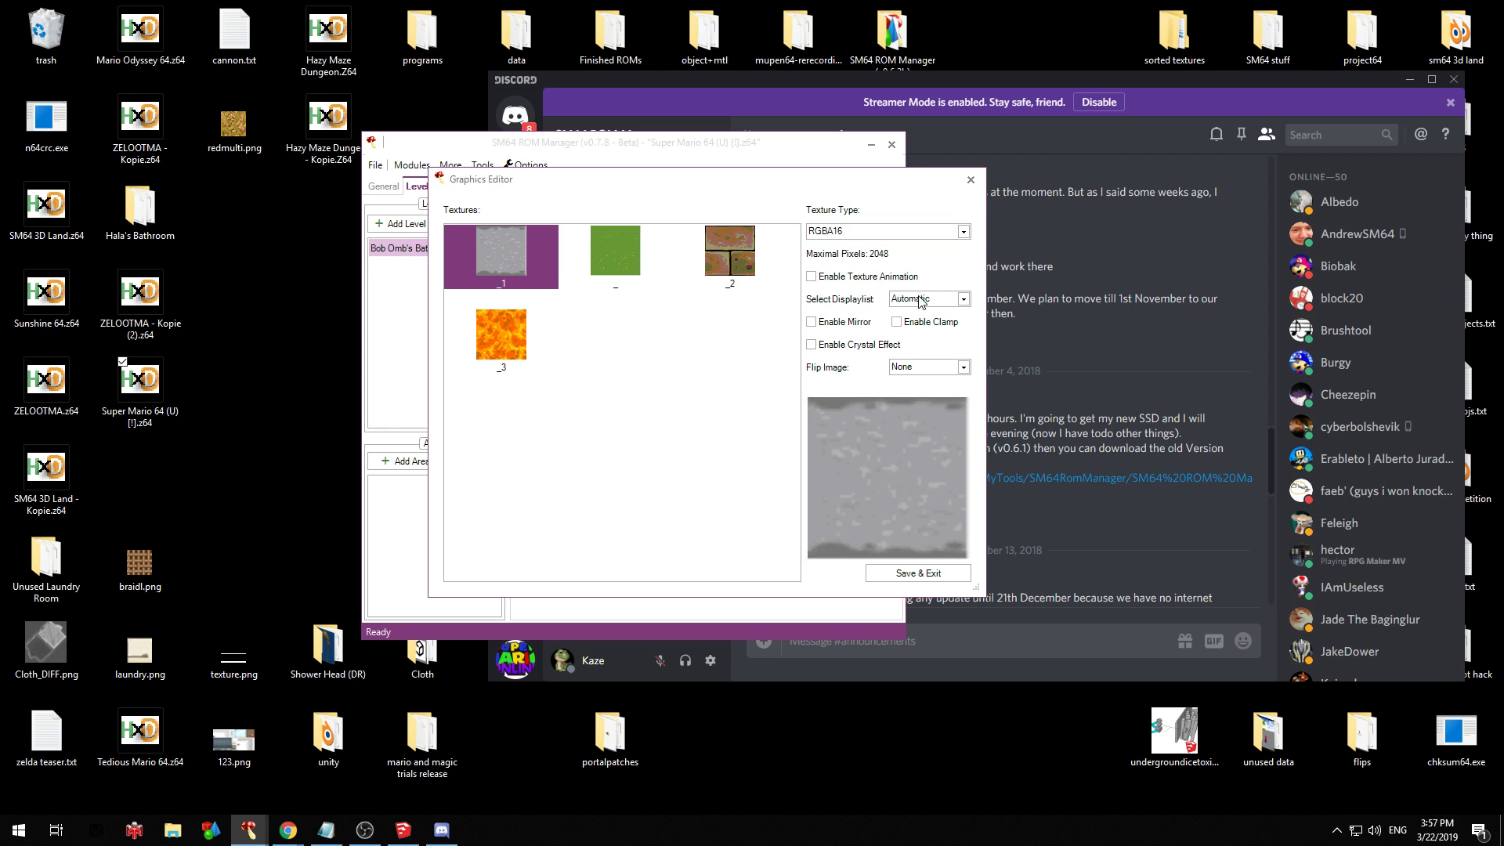
{"action": "left_click", "coordinate": [942, 304]}
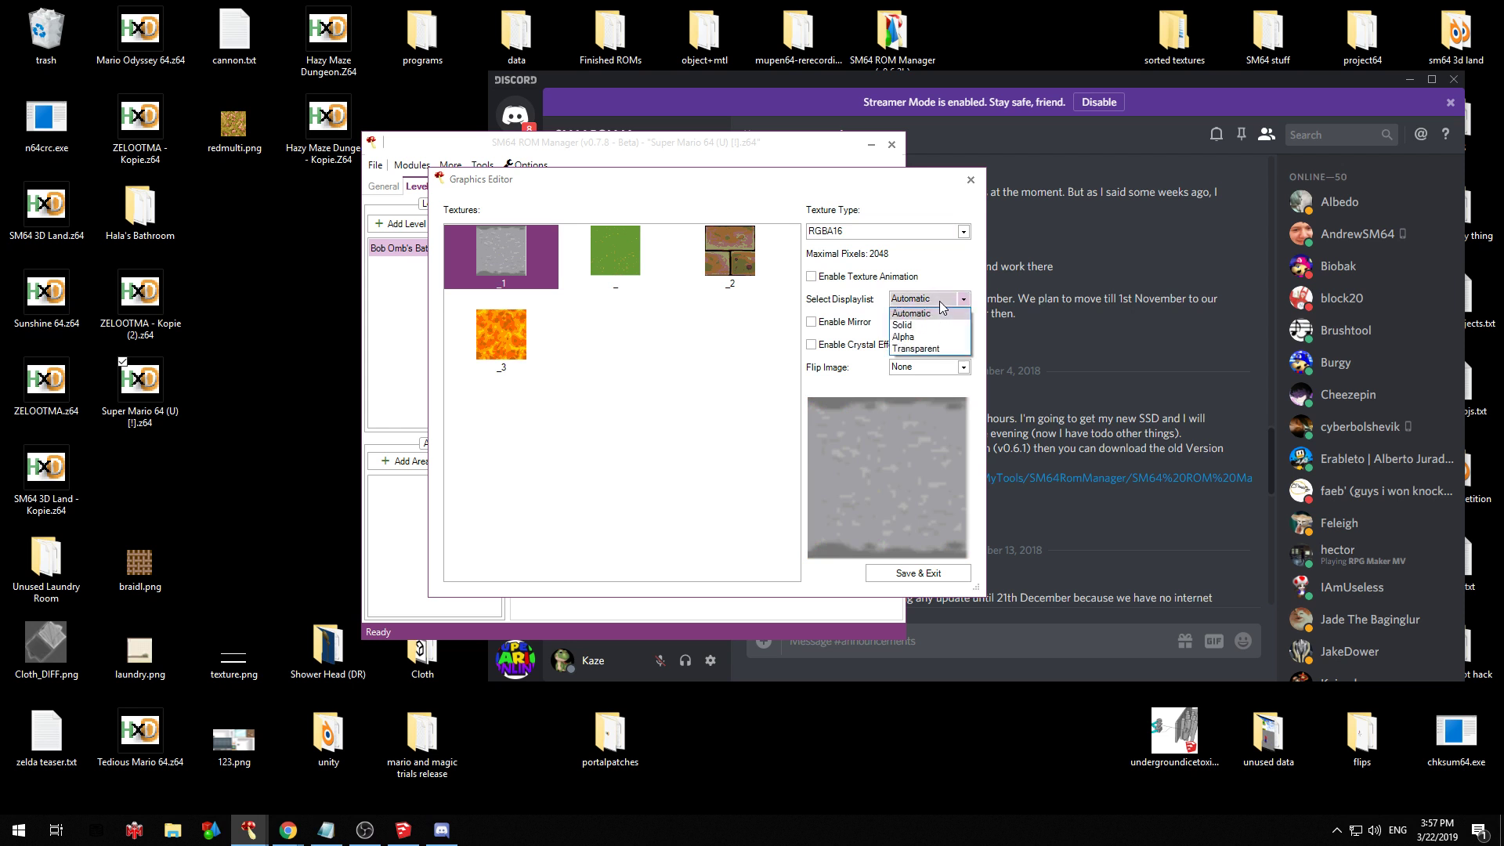
{"action": "left_click", "coordinate": [913, 313]}
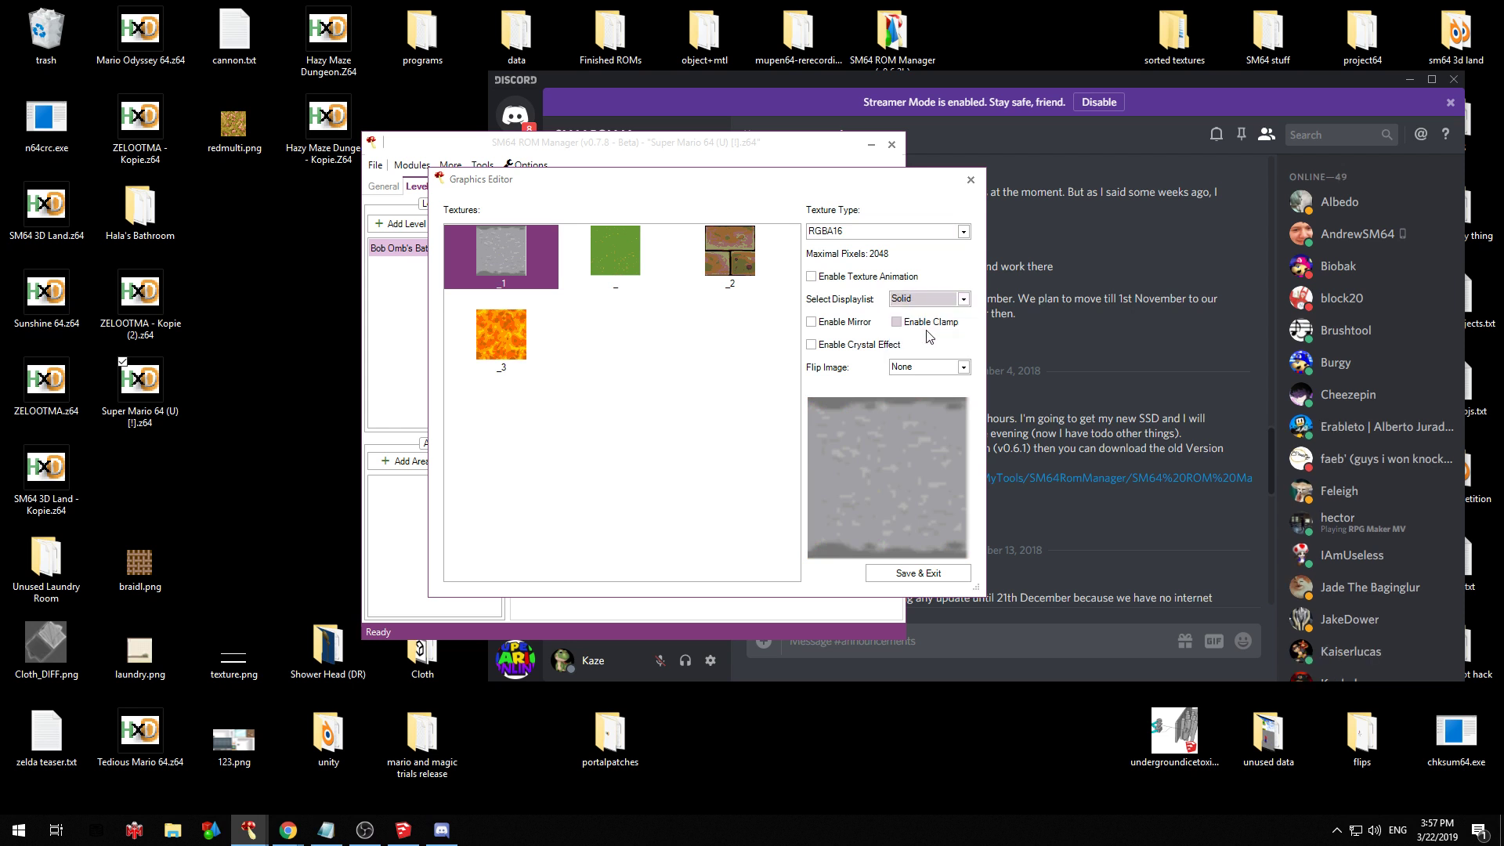
{"action": "left_click", "coordinate": [615, 250]}
{"action": "left_click", "coordinate": [913, 299]}
{"action": "left_click", "coordinate": [913, 314]}
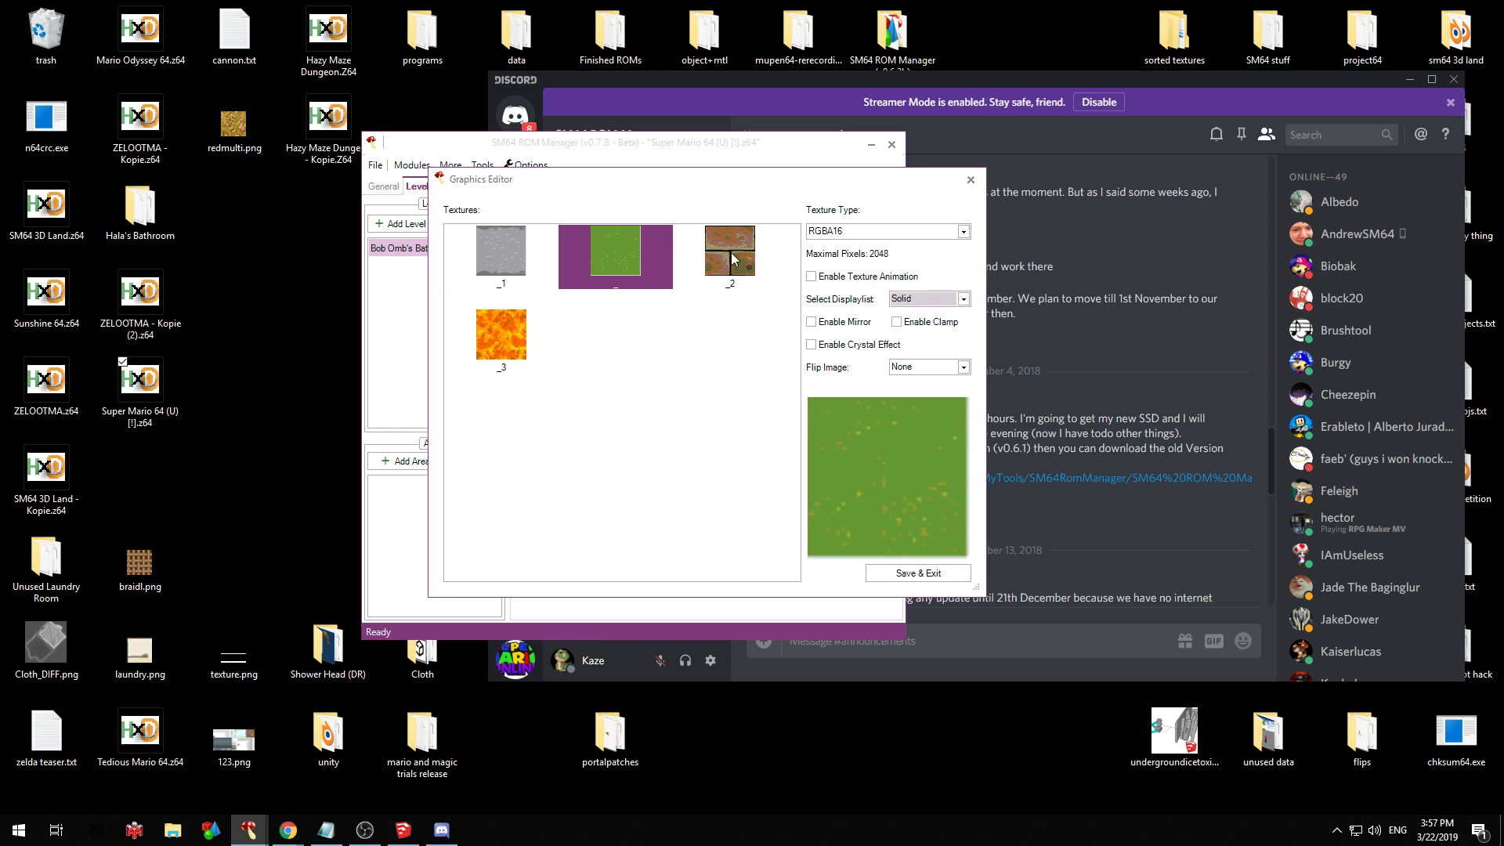
{"action": "left_click", "coordinate": [733, 255]}
{"action": "left_click", "coordinate": [921, 301]}
{"action": "left_click", "coordinate": [912, 314]}
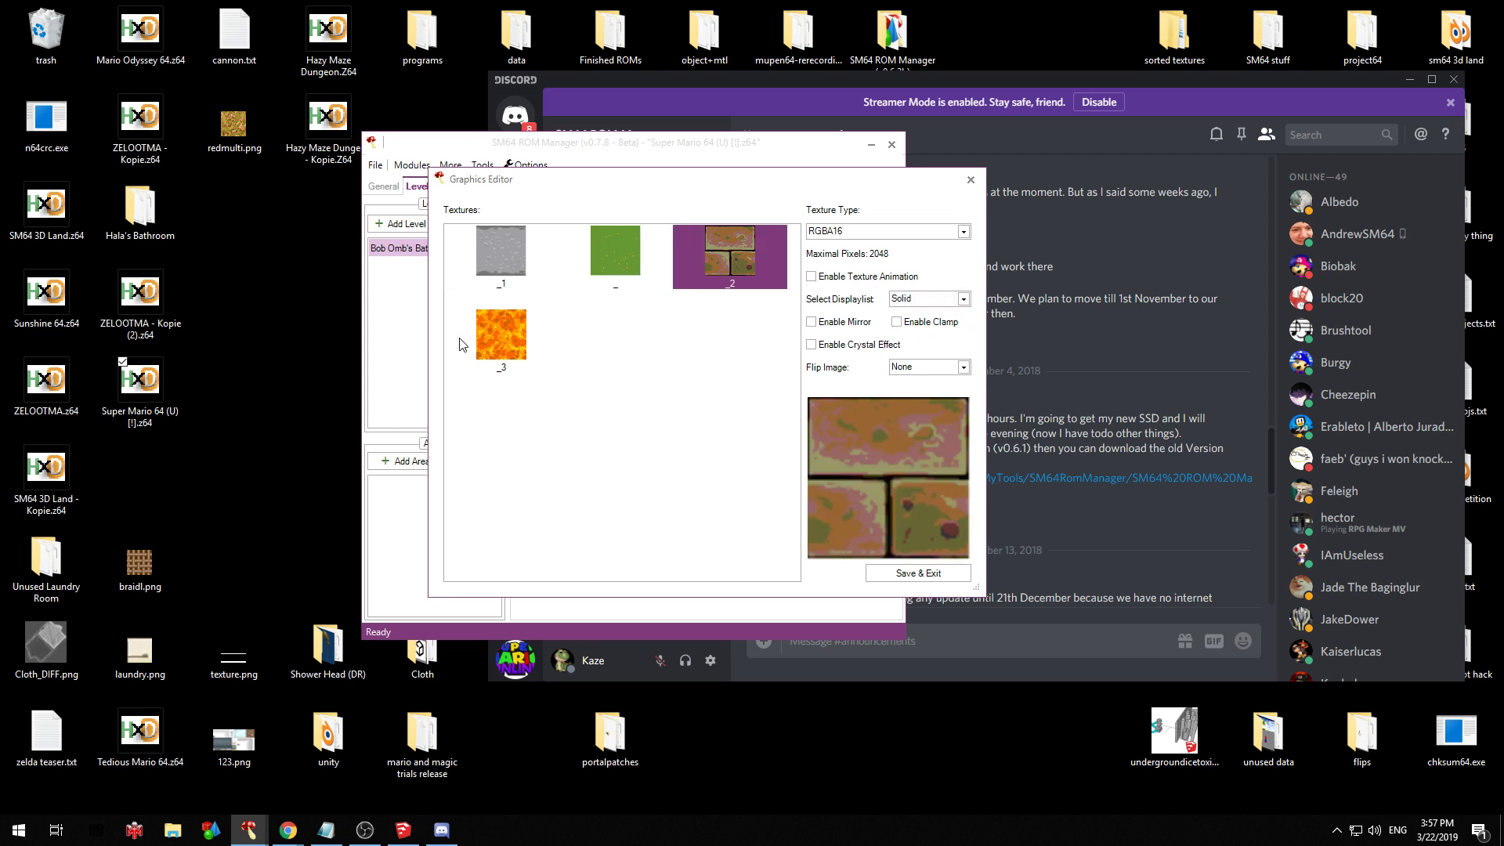
{"action": "left_click", "coordinate": [462, 339]}
{"action": "left_click", "coordinate": [936, 299]}
{"action": "left_click", "coordinate": [913, 315]}
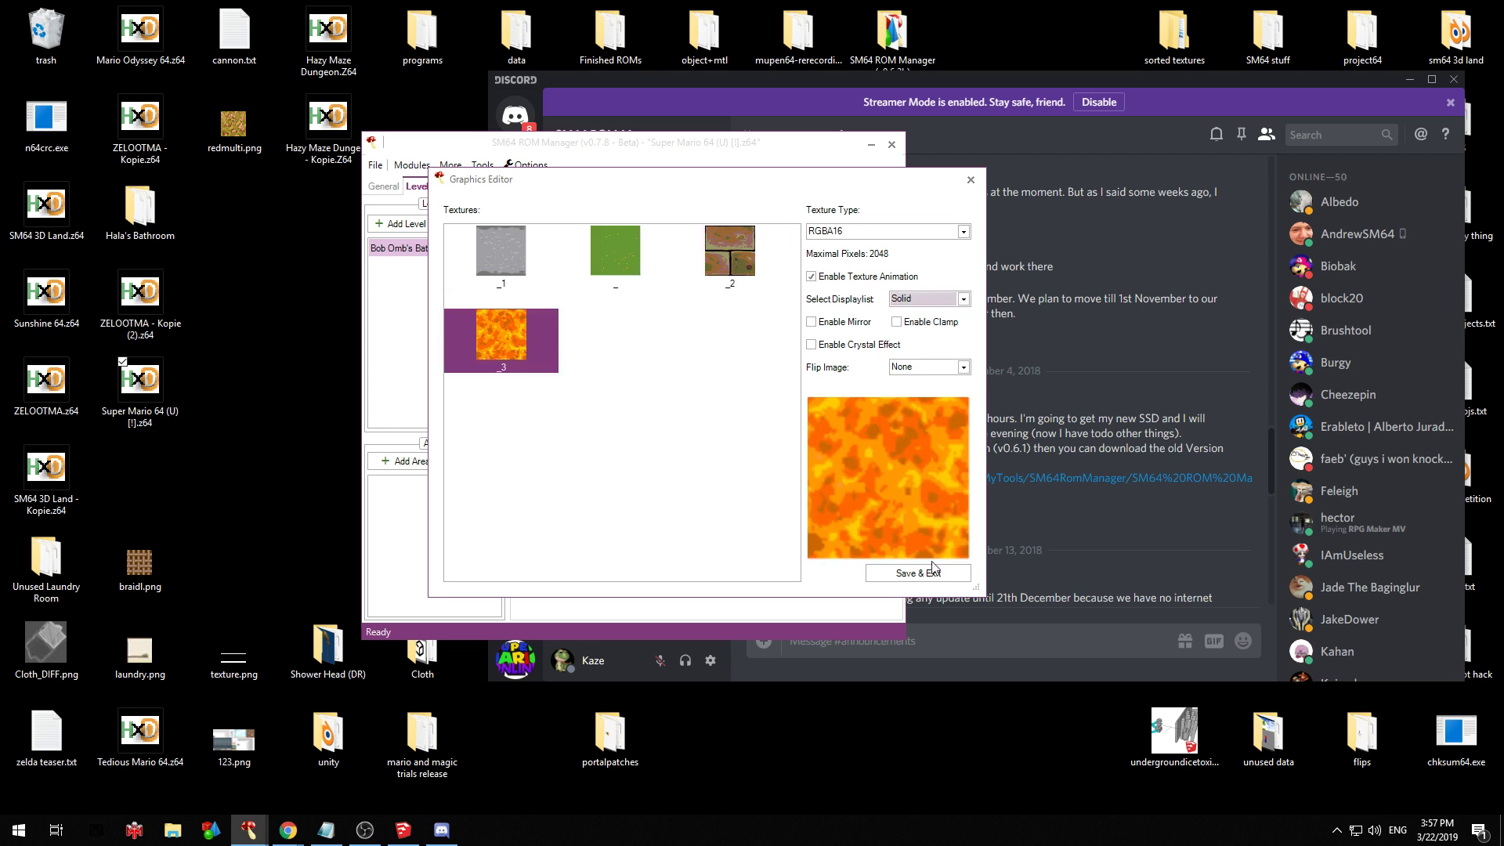
{"action": "left_click", "coordinate": [909, 573]}
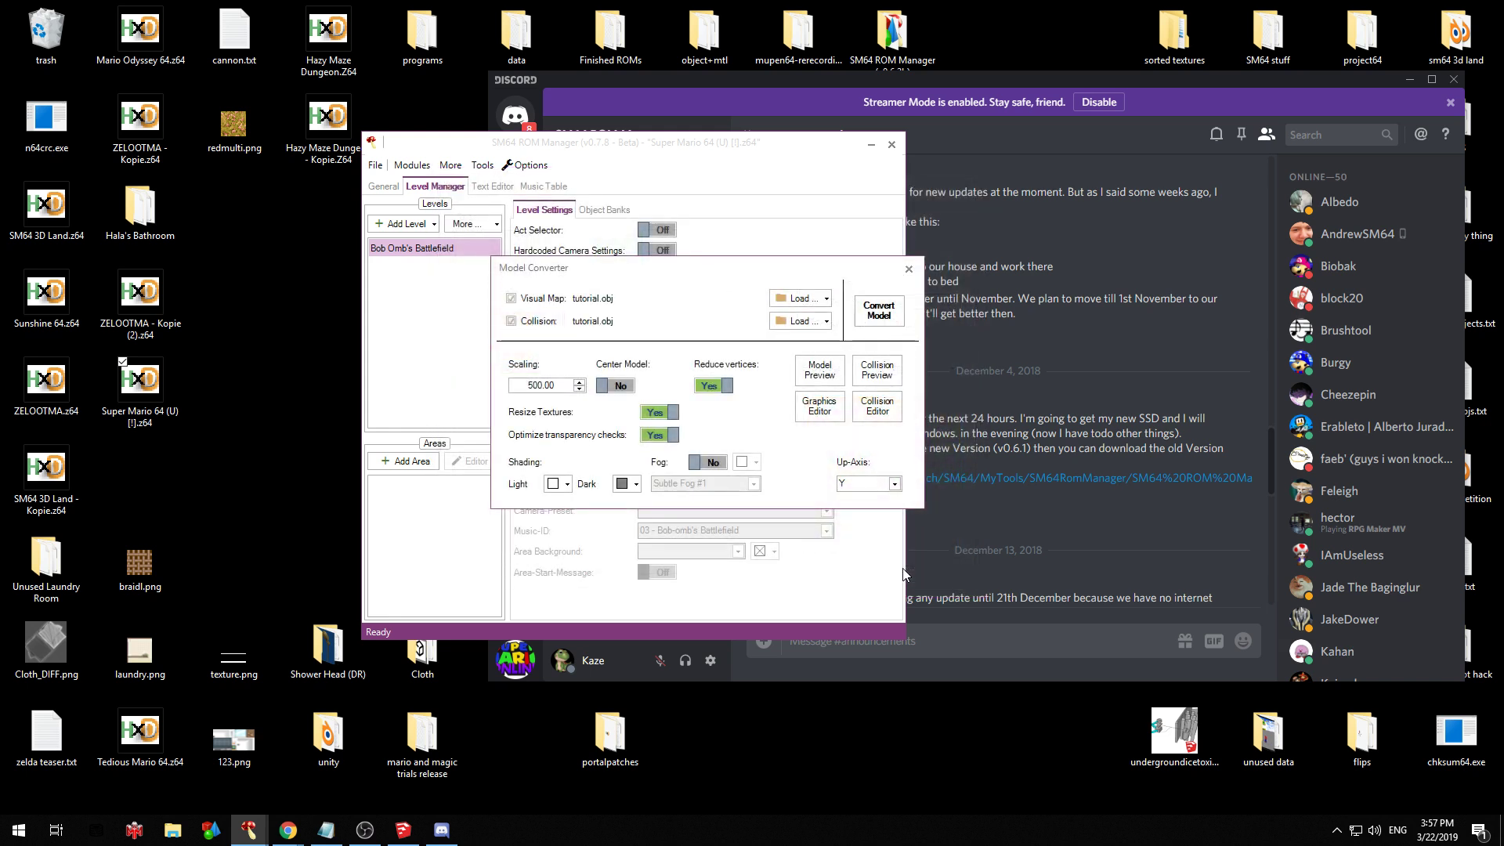
Open the Collision Editor and set the grass texture's collision type to 29: Default with Noise
{"action": "left_click", "coordinate": [877, 407]}
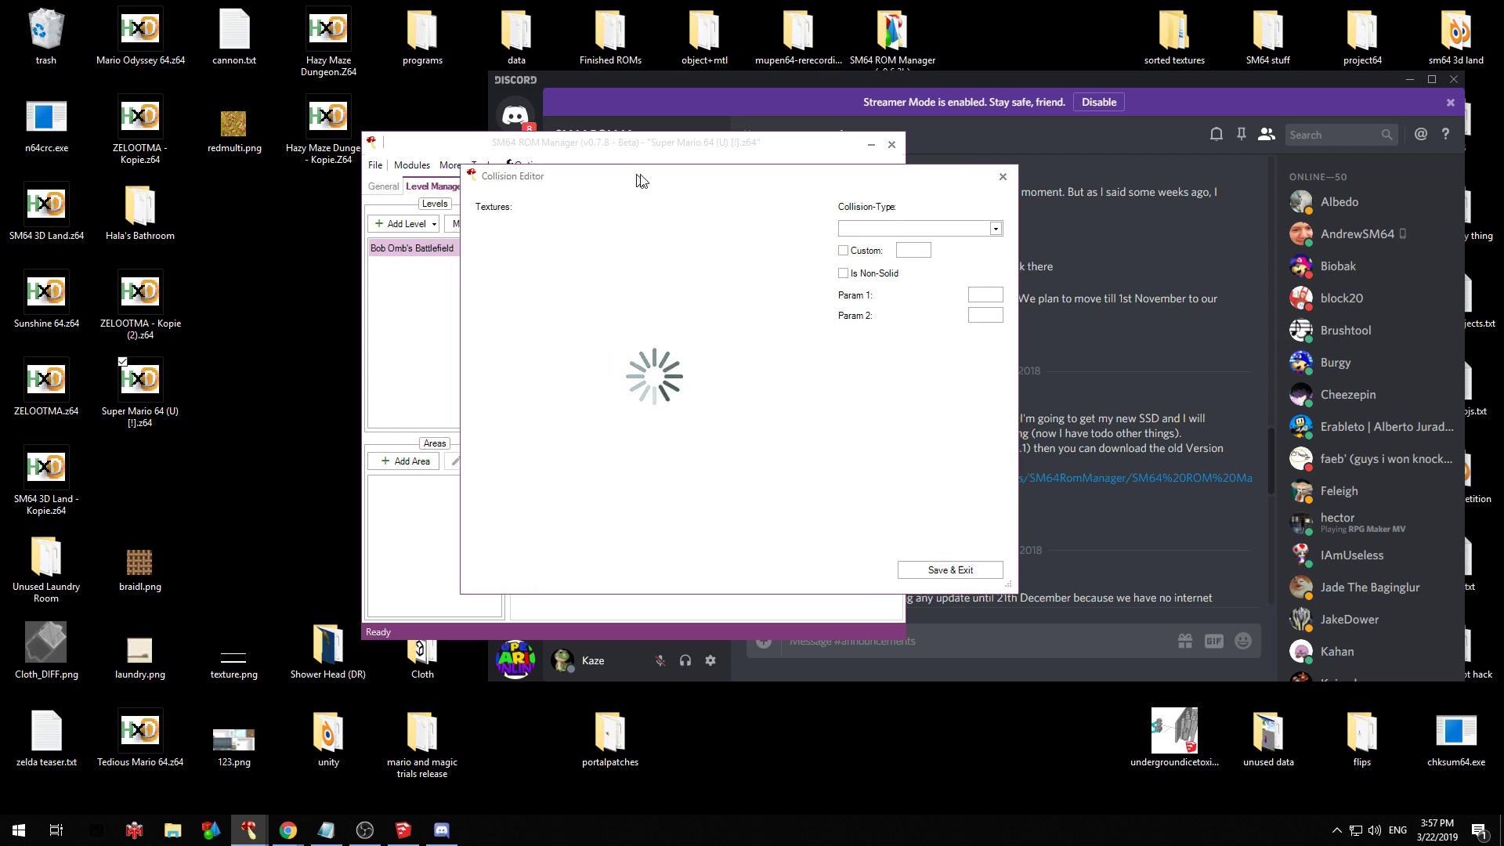
{"action": "left_click_drag", "start_coordinate": [642, 180], "coordinate": [961, 160]}
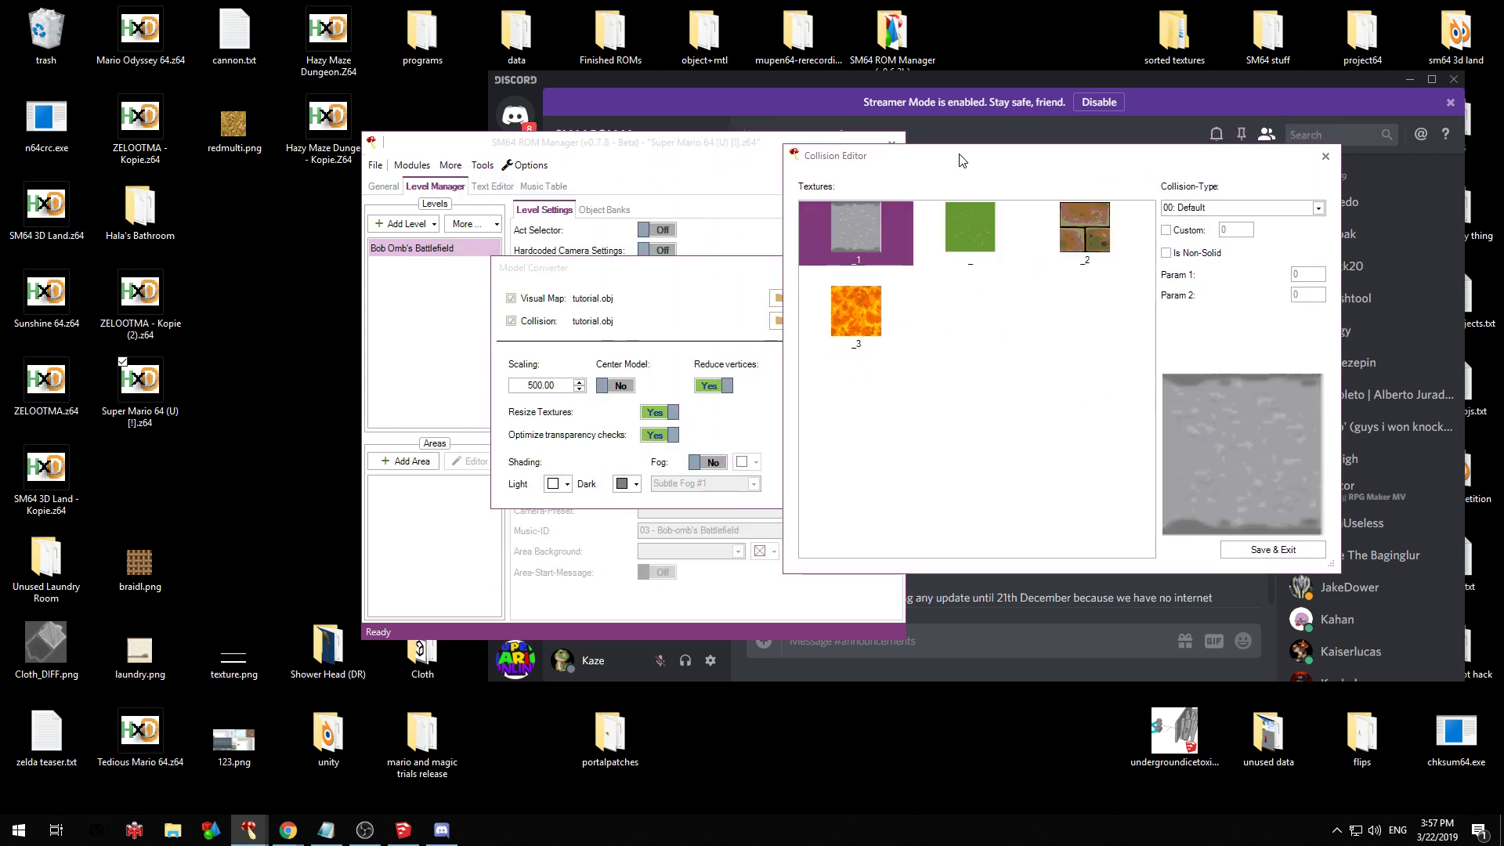
{"action": "left_click", "coordinate": [989, 245]}
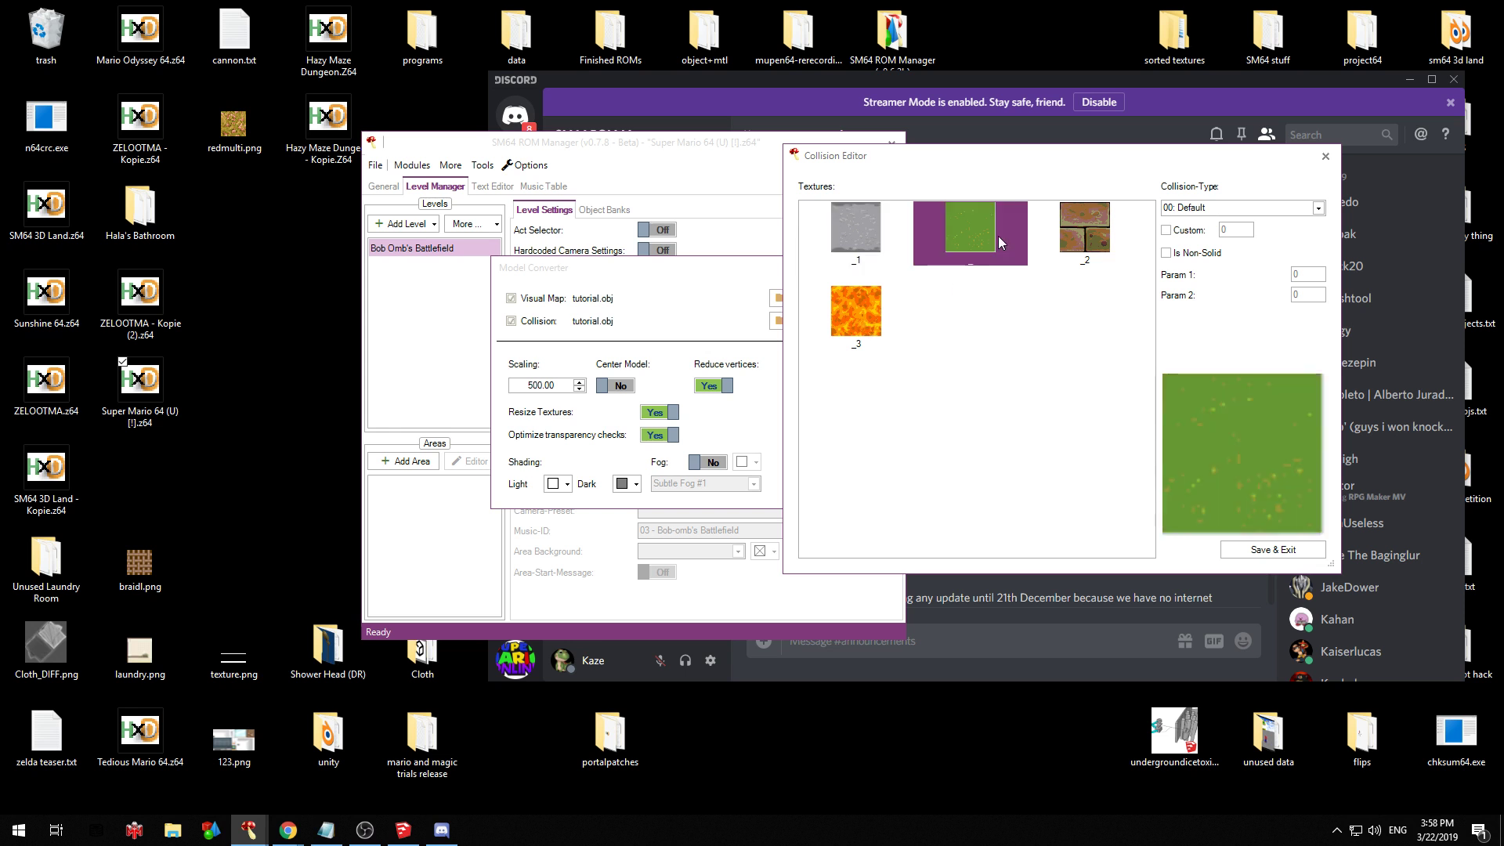
{"action": "left_click", "coordinate": [1258, 210]}
{"action": "scroll", "coordinate": [1254, 235], "scroll_direction": "down", "scroll_amount": 6}
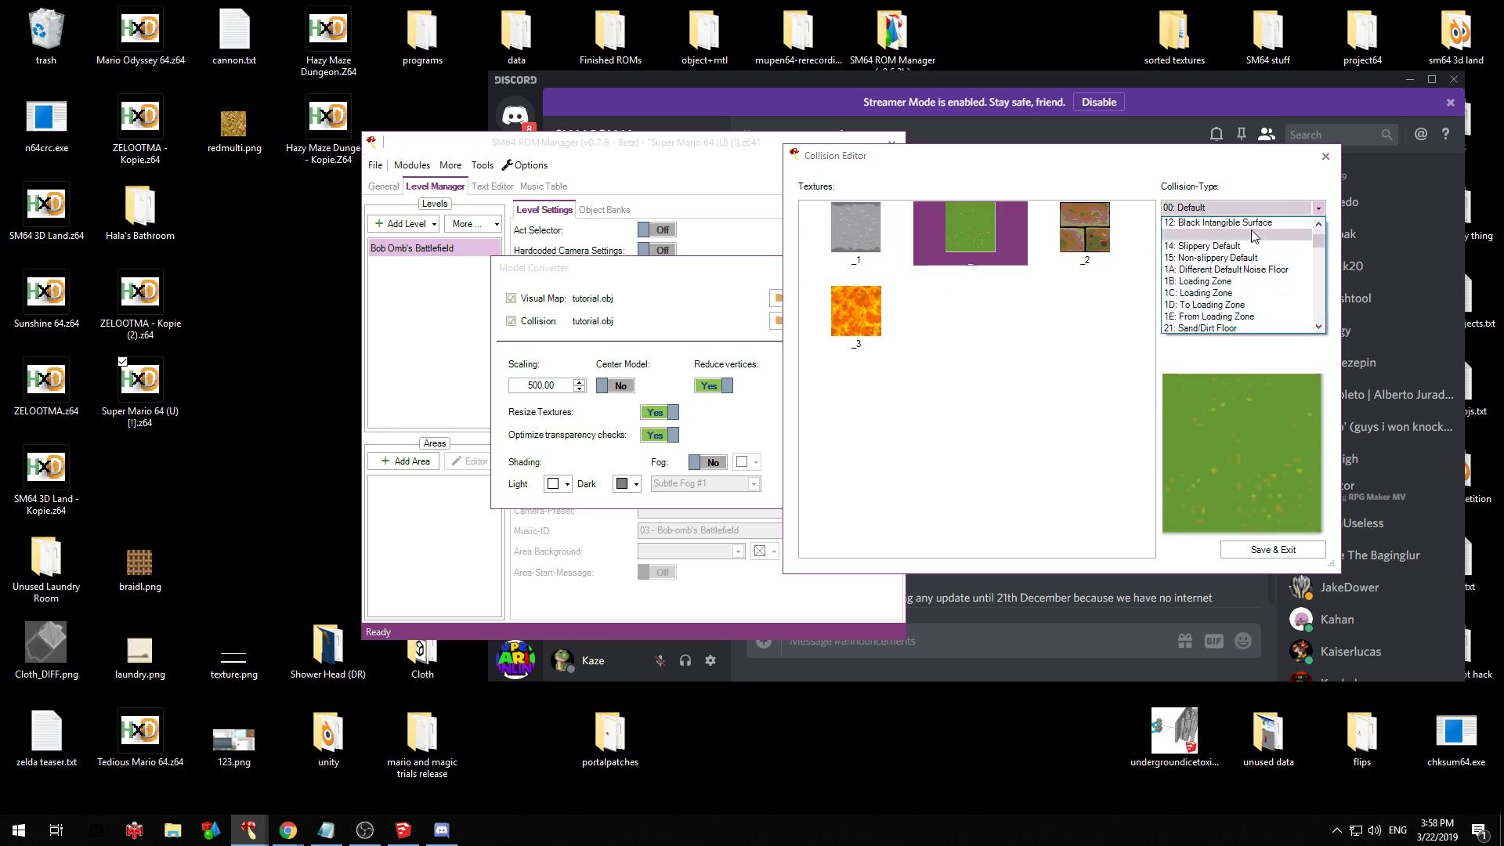
{"action": "scroll", "coordinate": [1235, 290], "scroll_direction": "down", "scroll_amount": 2}
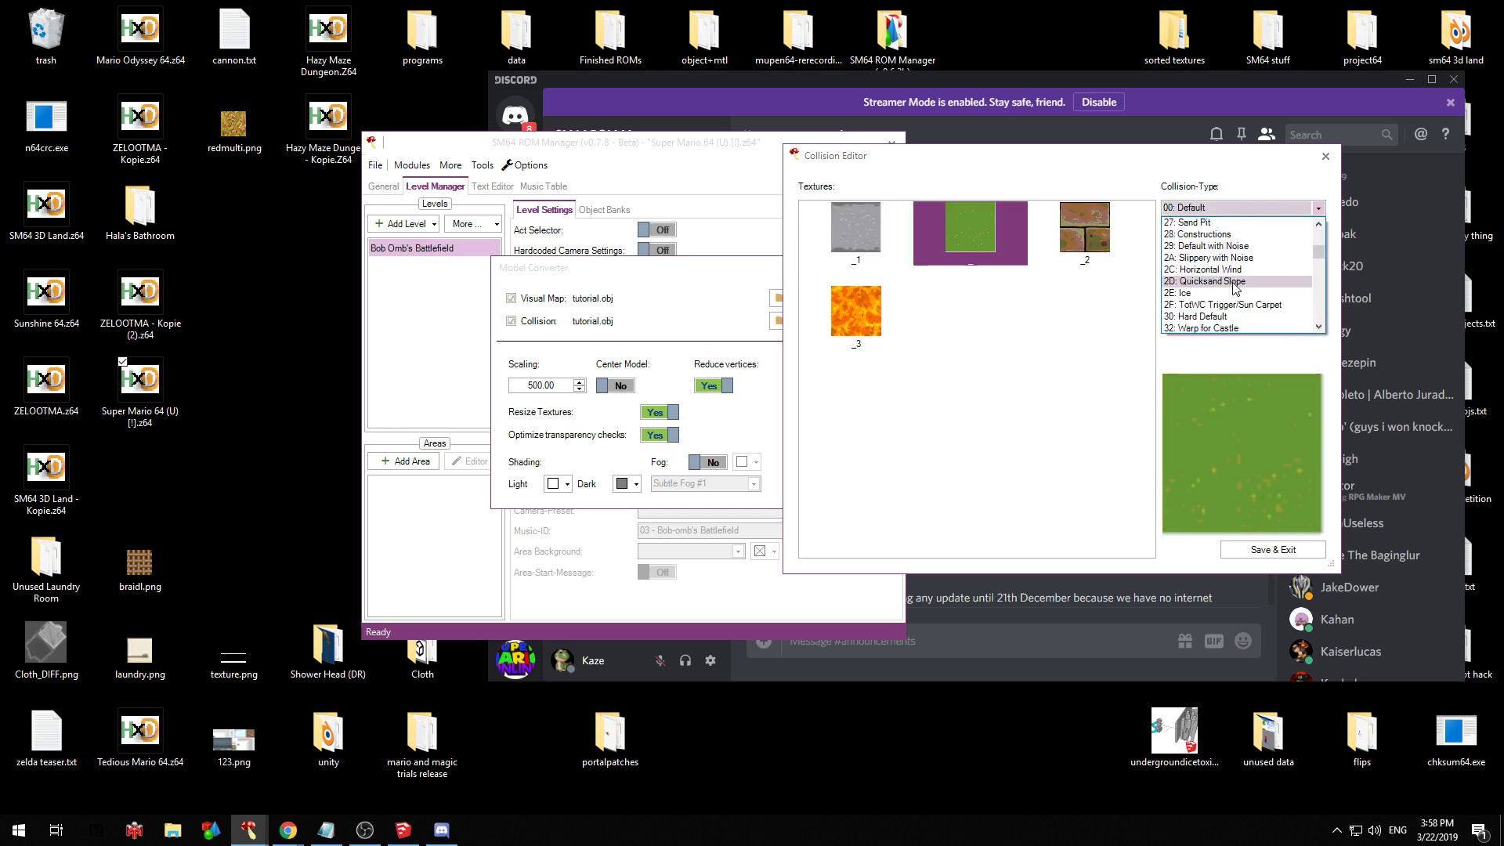
{"action": "scroll", "coordinate": [1235, 302], "scroll_direction": "up", "scroll_amount": 2}
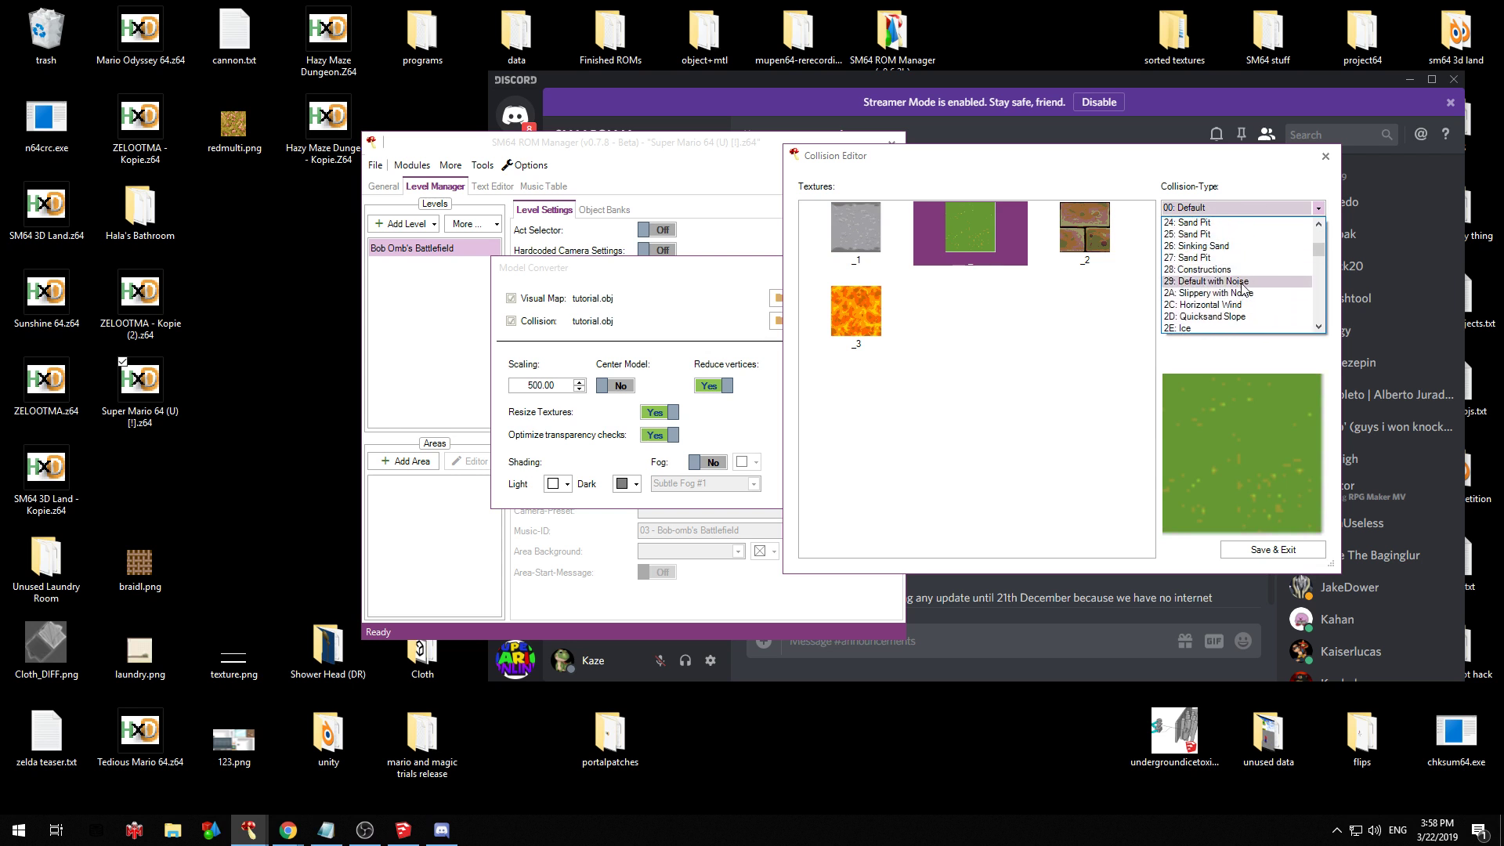
{"action": "left_click", "coordinate": [1251, 282]}
Set the lava texture _3's collision type to 01: Lava, keep brick and stone at 00: Default, and save the collision settings
{"action": "left_click", "coordinate": [857, 307]}
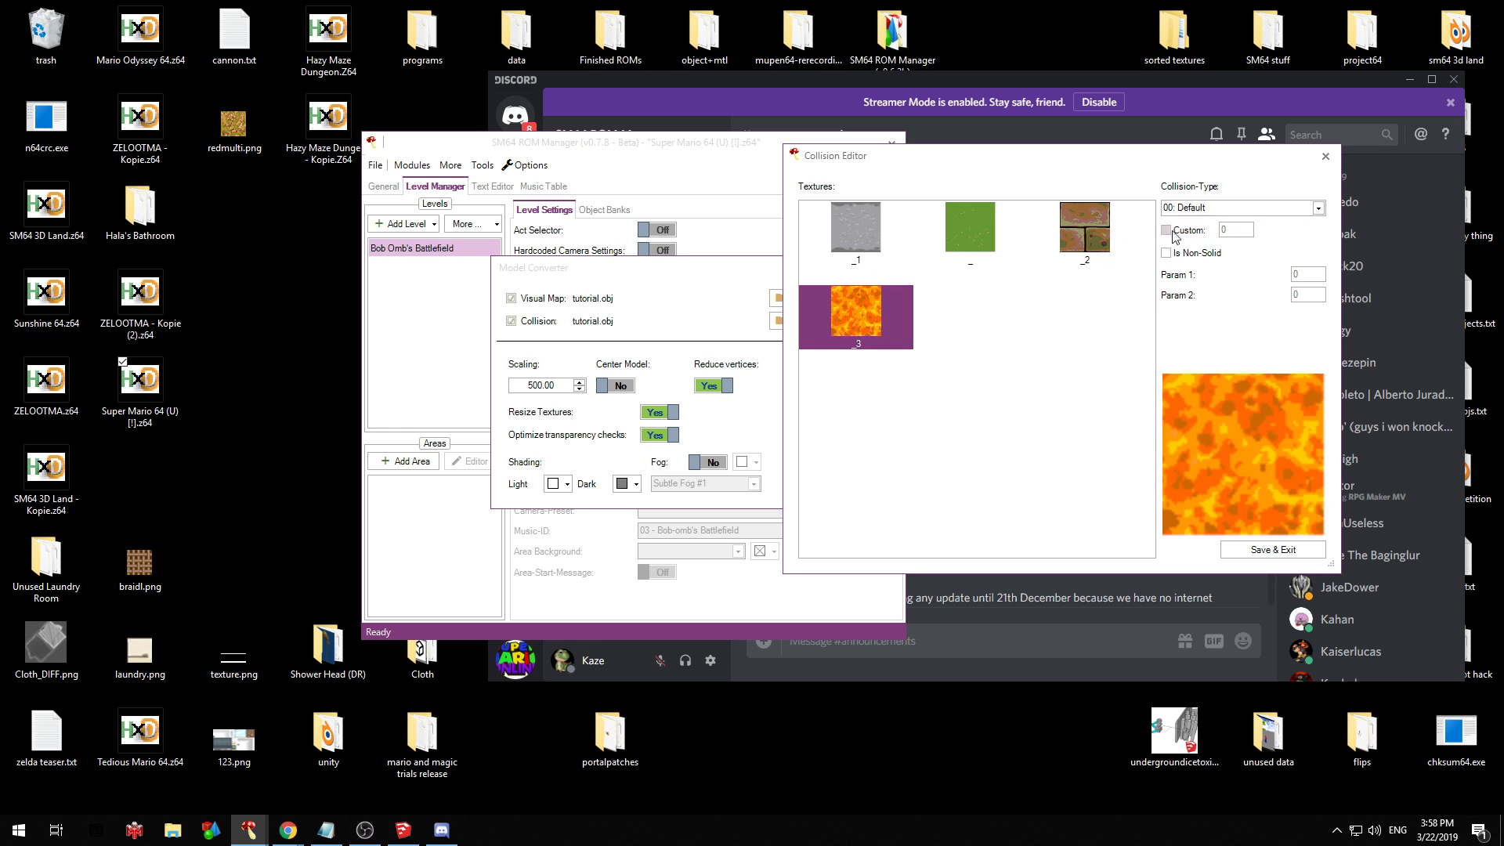
{"action": "left_click", "coordinate": [1236, 212]}
{"action": "scroll", "coordinate": [1236, 235], "scroll_direction": "up", "scroll_amount": 3}
{"action": "left_click", "coordinate": [1222, 229]}
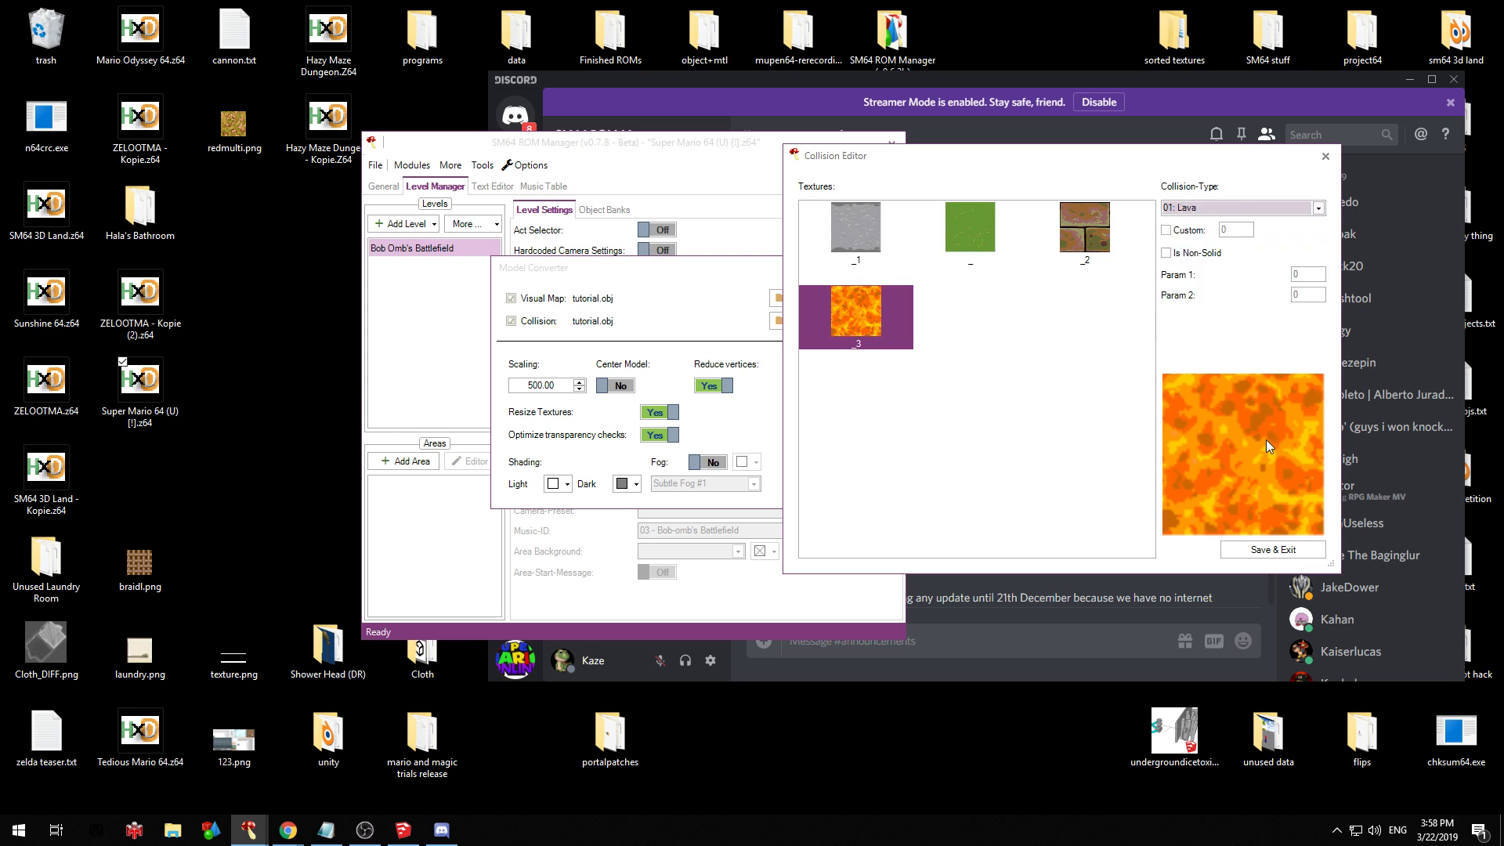
{"action": "left_click", "coordinate": [1078, 228]}
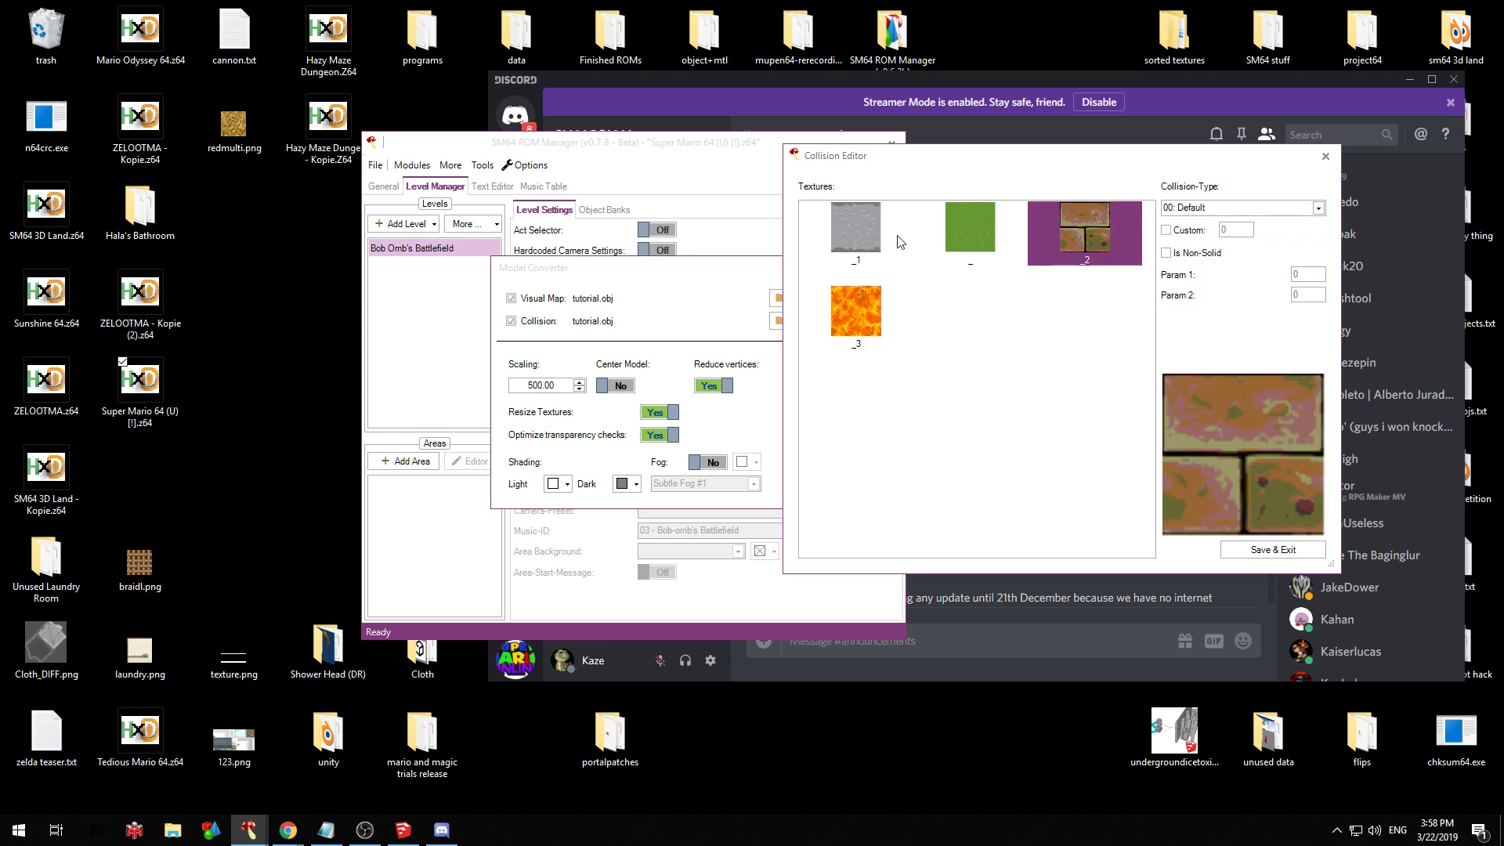
{"action": "left_click", "coordinate": [862, 235]}
{"action": "left_click", "coordinate": [1252, 549]}
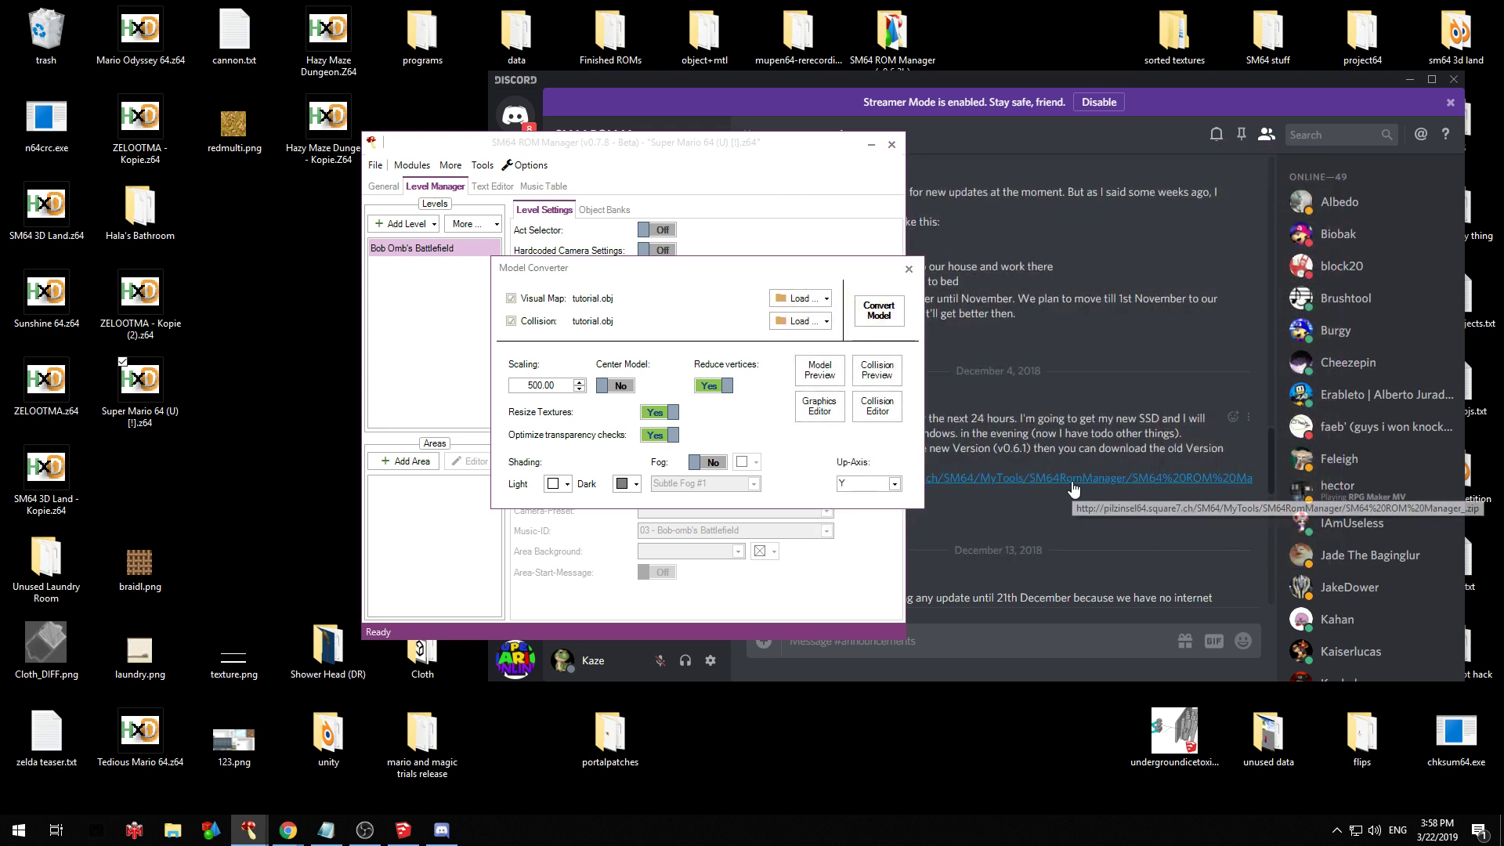
Enable fog with the Moderate Fog #1 preset and convert the model into the level
{"action": "left_click", "coordinate": [713, 463]}
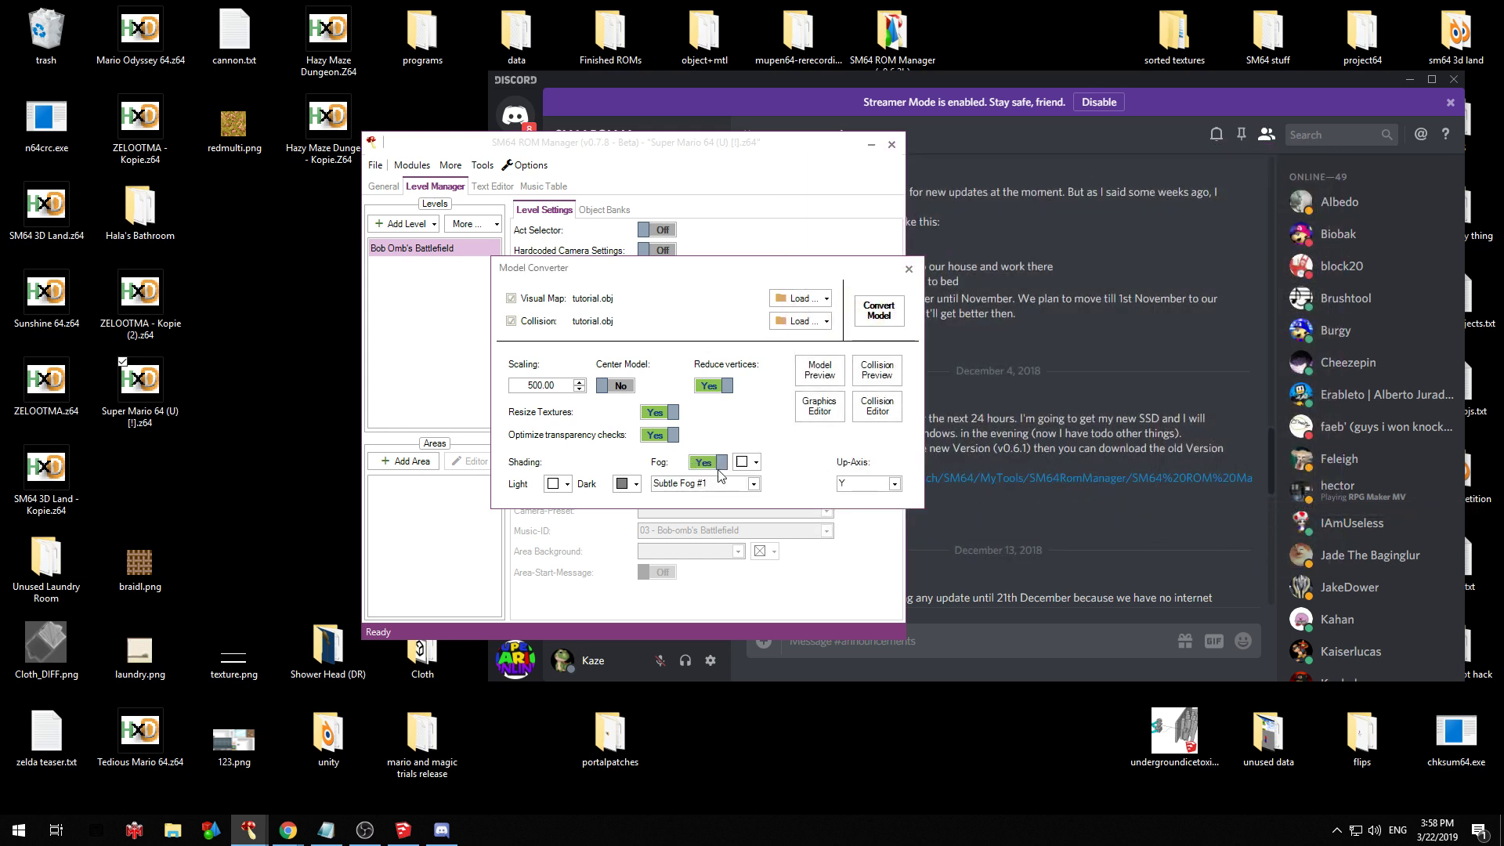
{"action": "left_click", "coordinate": [753, 483]}
{"action": "left_click", "coordinate": [688, 528]}
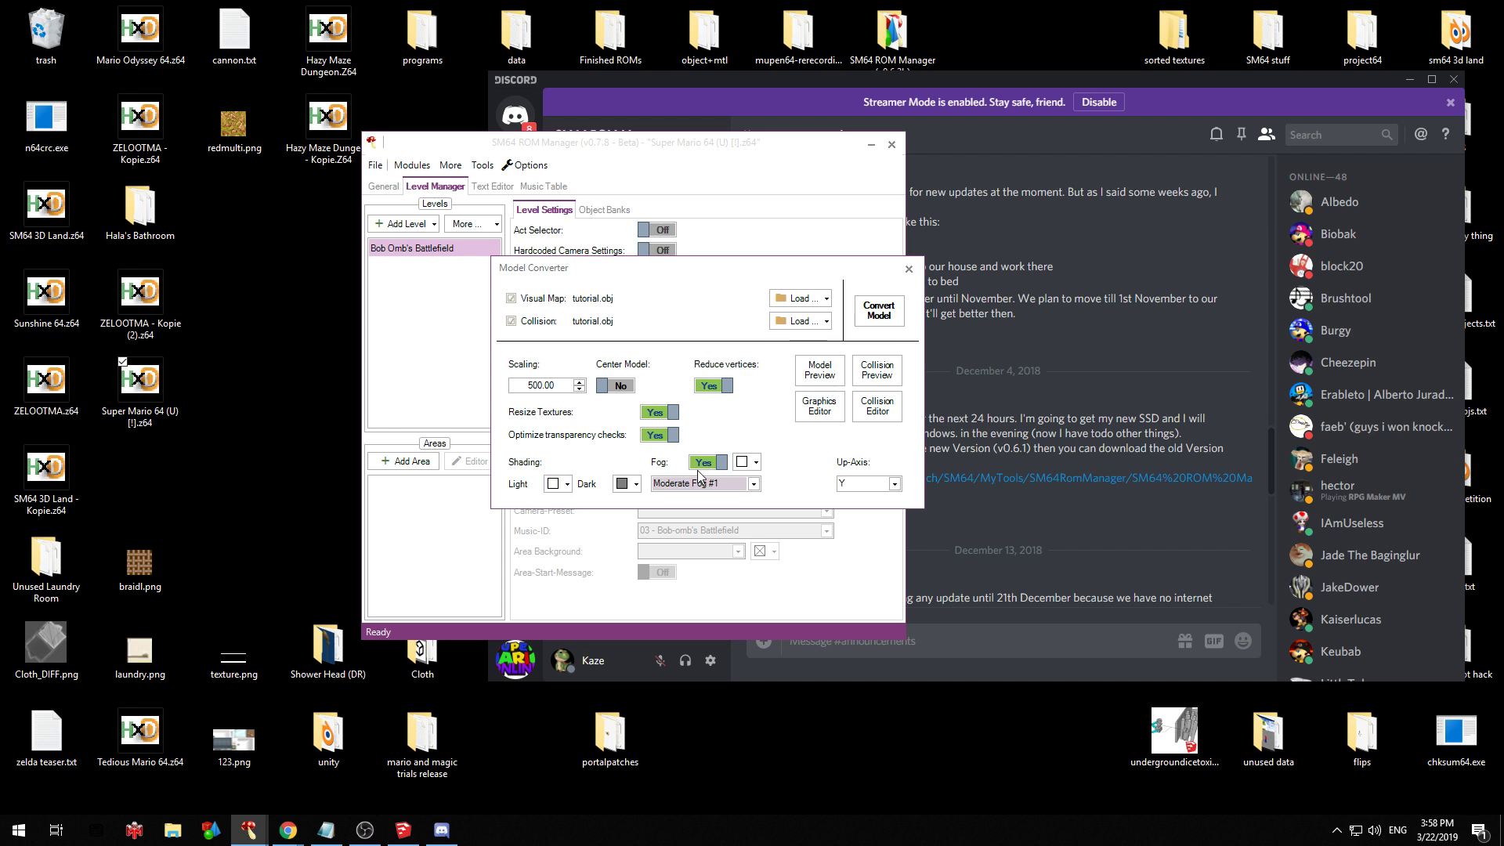
{"action": "left_click", "coordinate": [885, 327]}
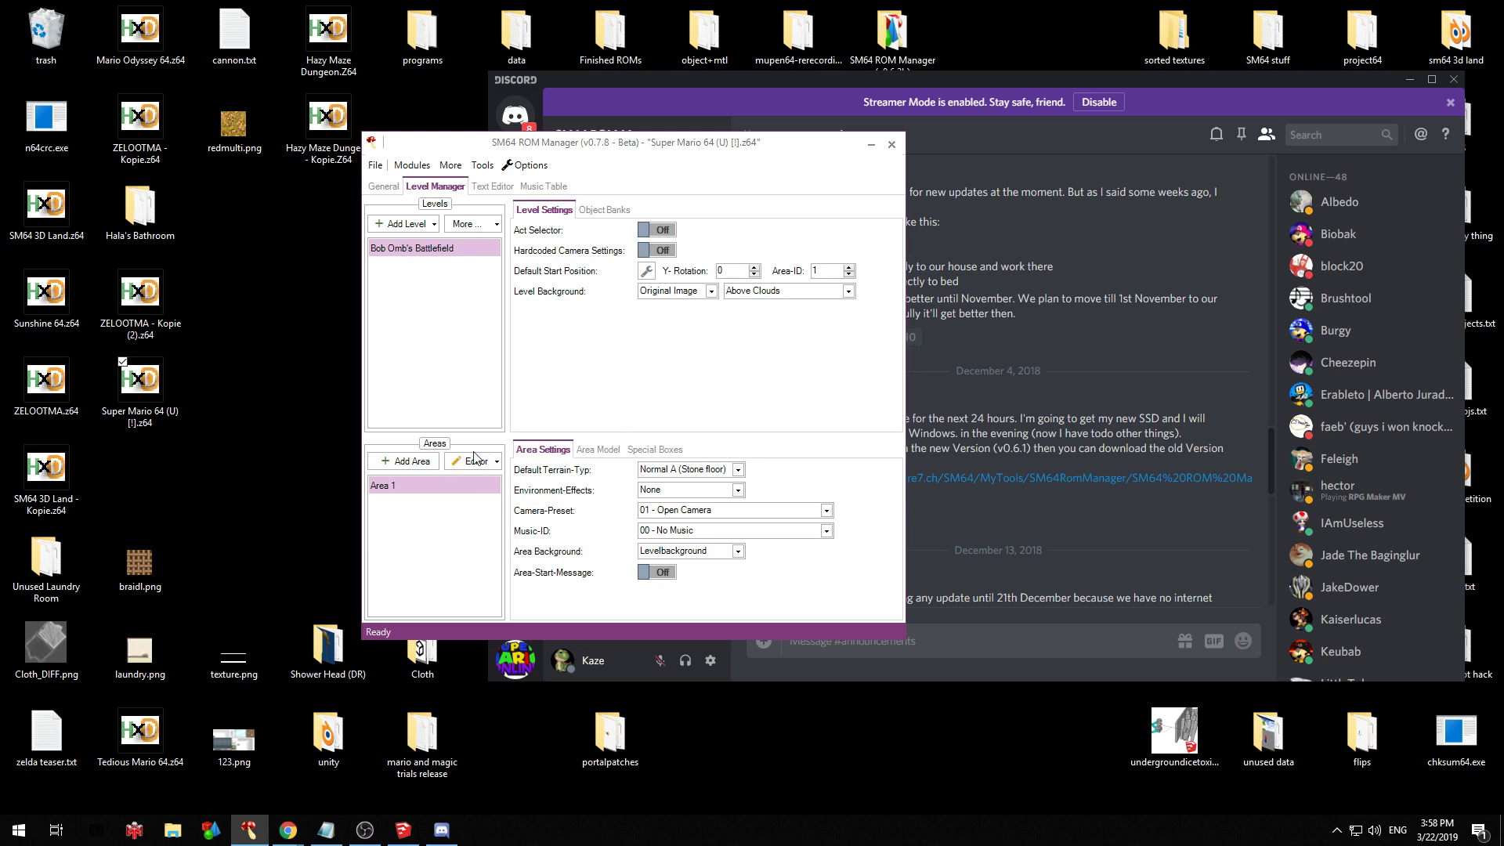
Open the Level Editor for Area 1 and shift the Mario start warp to about X -46, Z 211
{"action": "left_click", "coordinate": [474, 461]}
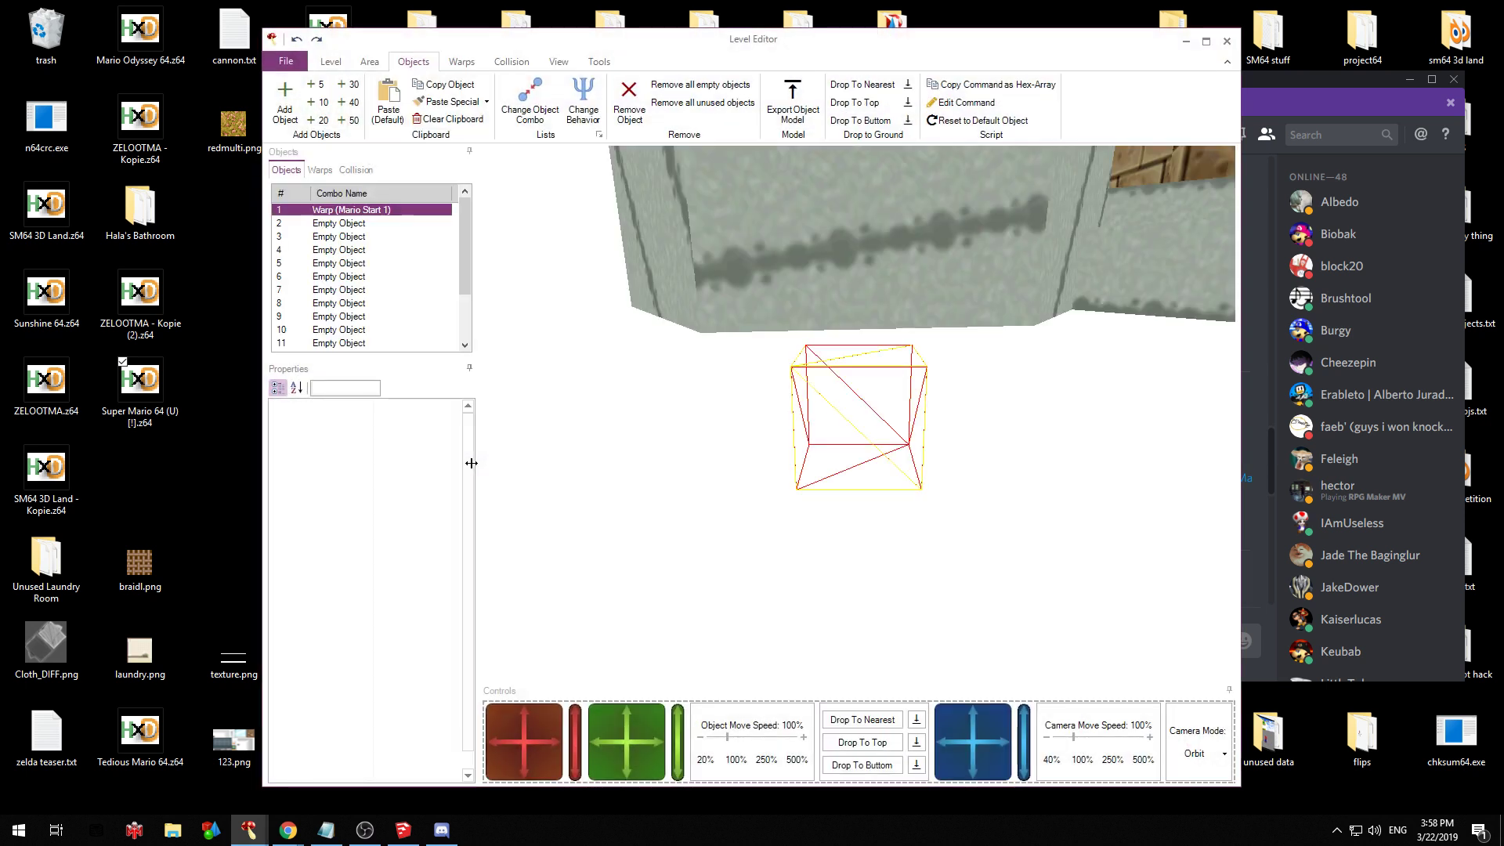
{"action": "scroll", "coordinate": [888, 421], "scroll_direction": "down", "scroll_amount": 6}
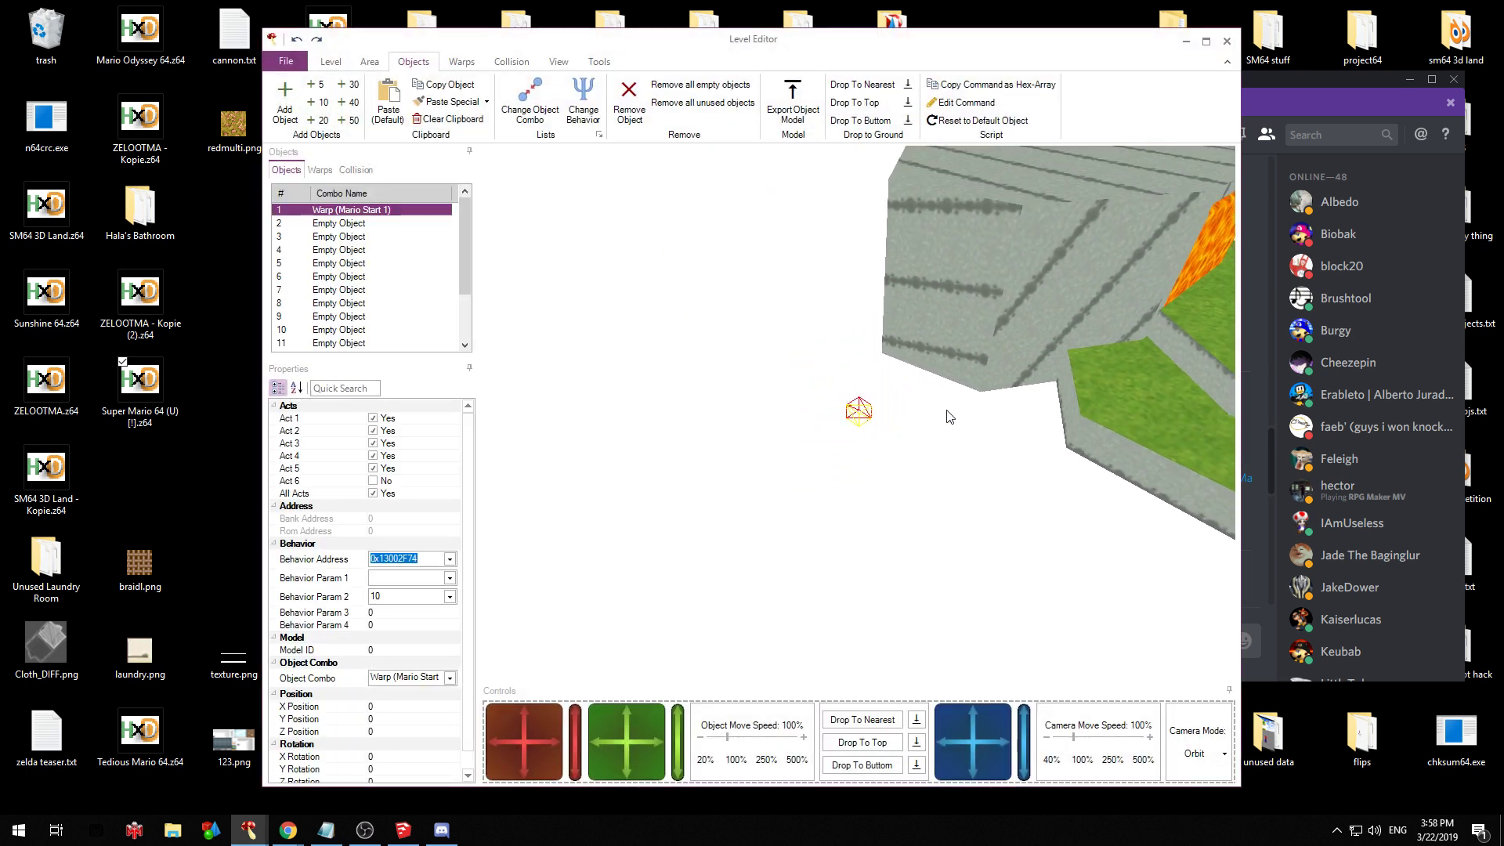
{"action": "left_click_drag", "start_coordinate": [945, 411], "coordinate": [765, 455]}
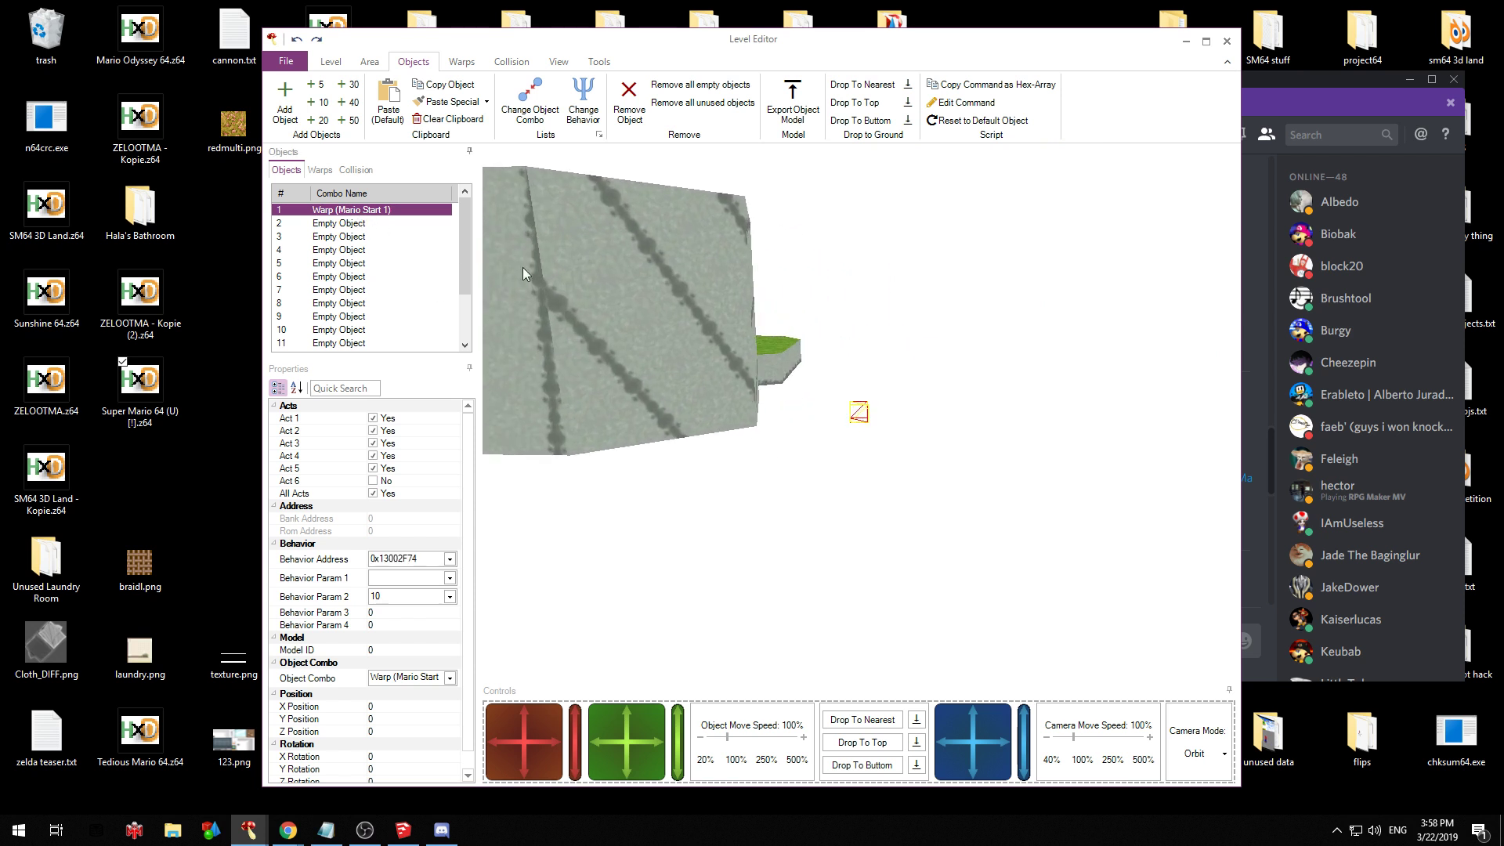
{"action": "left_click_drag", "start_coordinate": [523, 272], "coordinate": [385, 714]}
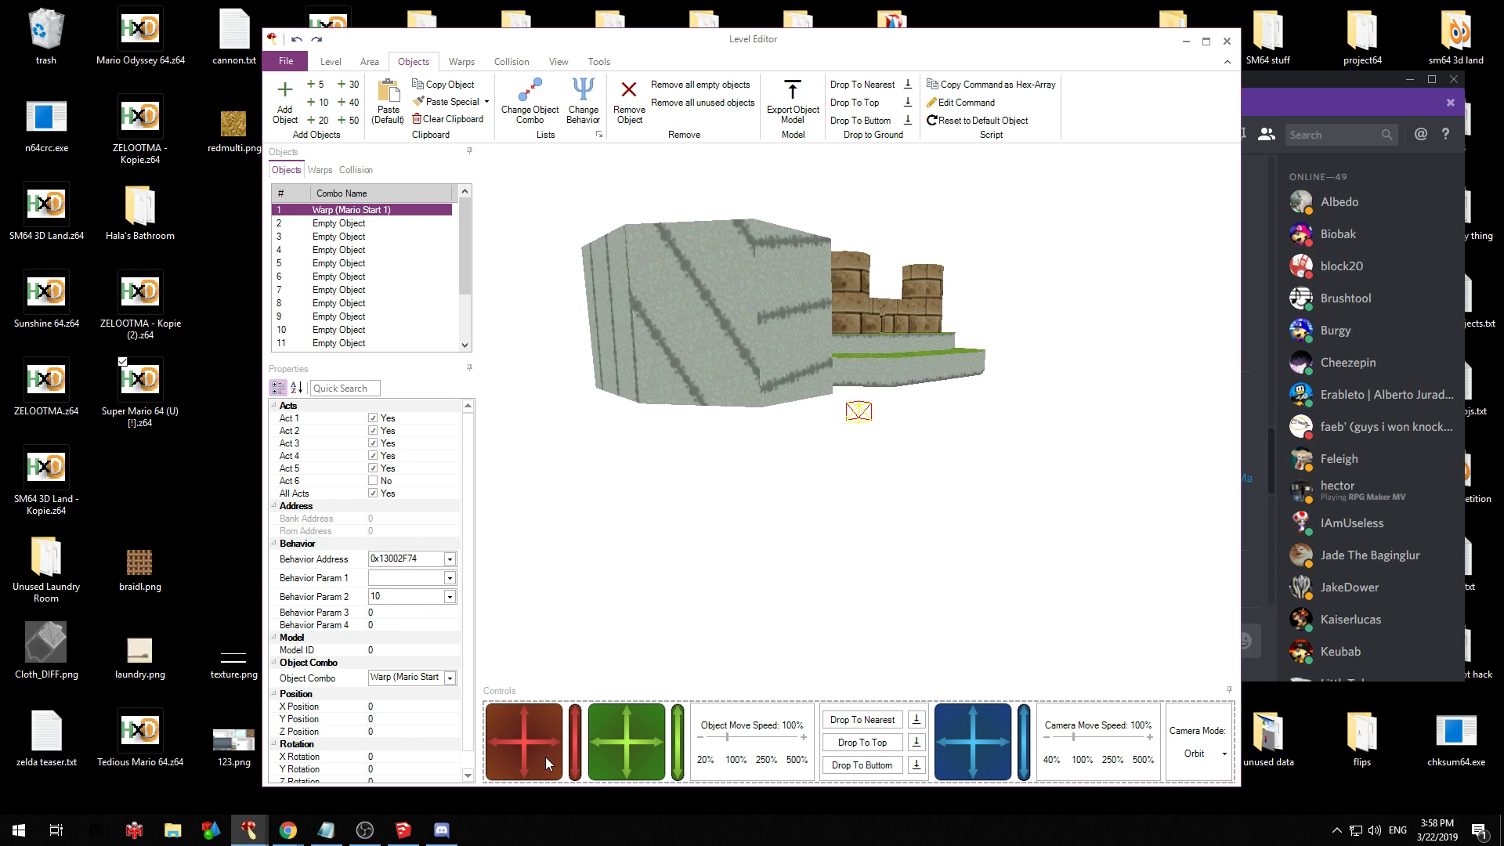
{"action": "mouse_move", "coordinate": [515, 750]}
{"action": "left_mouse_down"}
{"action": "mouse_move", "coordinate": [575, 728]}
{"action": "mouse_move", "coordinate": [499, 746]}
{"action": "mouse_move", "coordinate": [495, 727]}
{"action": "mouse_move", "coordinate": [519, 755]}
{"action": "left_mouse_up"}
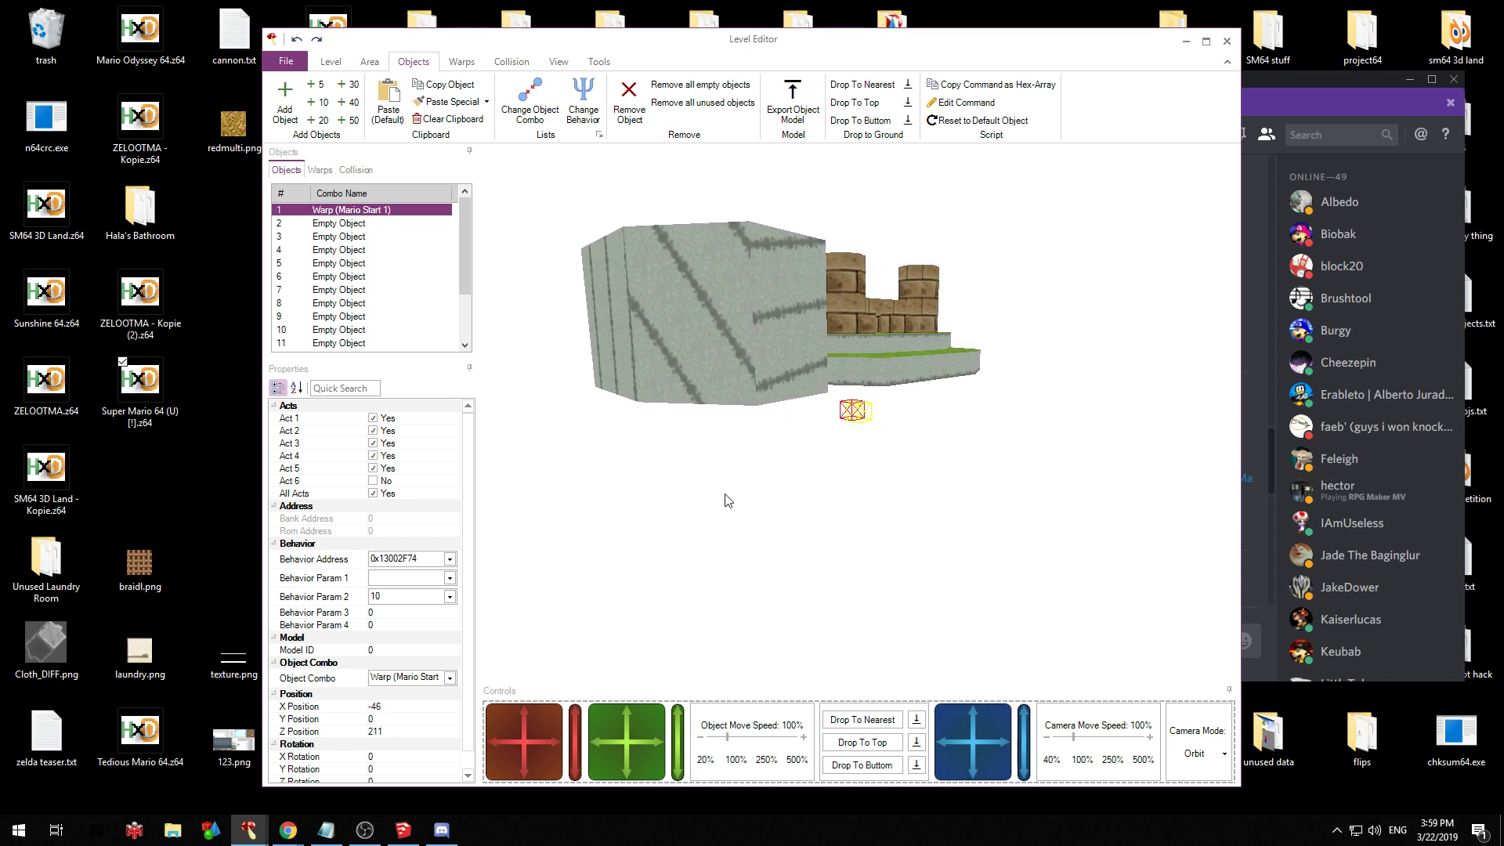
{"action": "left_click_drag", "start_coordinate": [728, 500], "coordinate": [785, 480]}
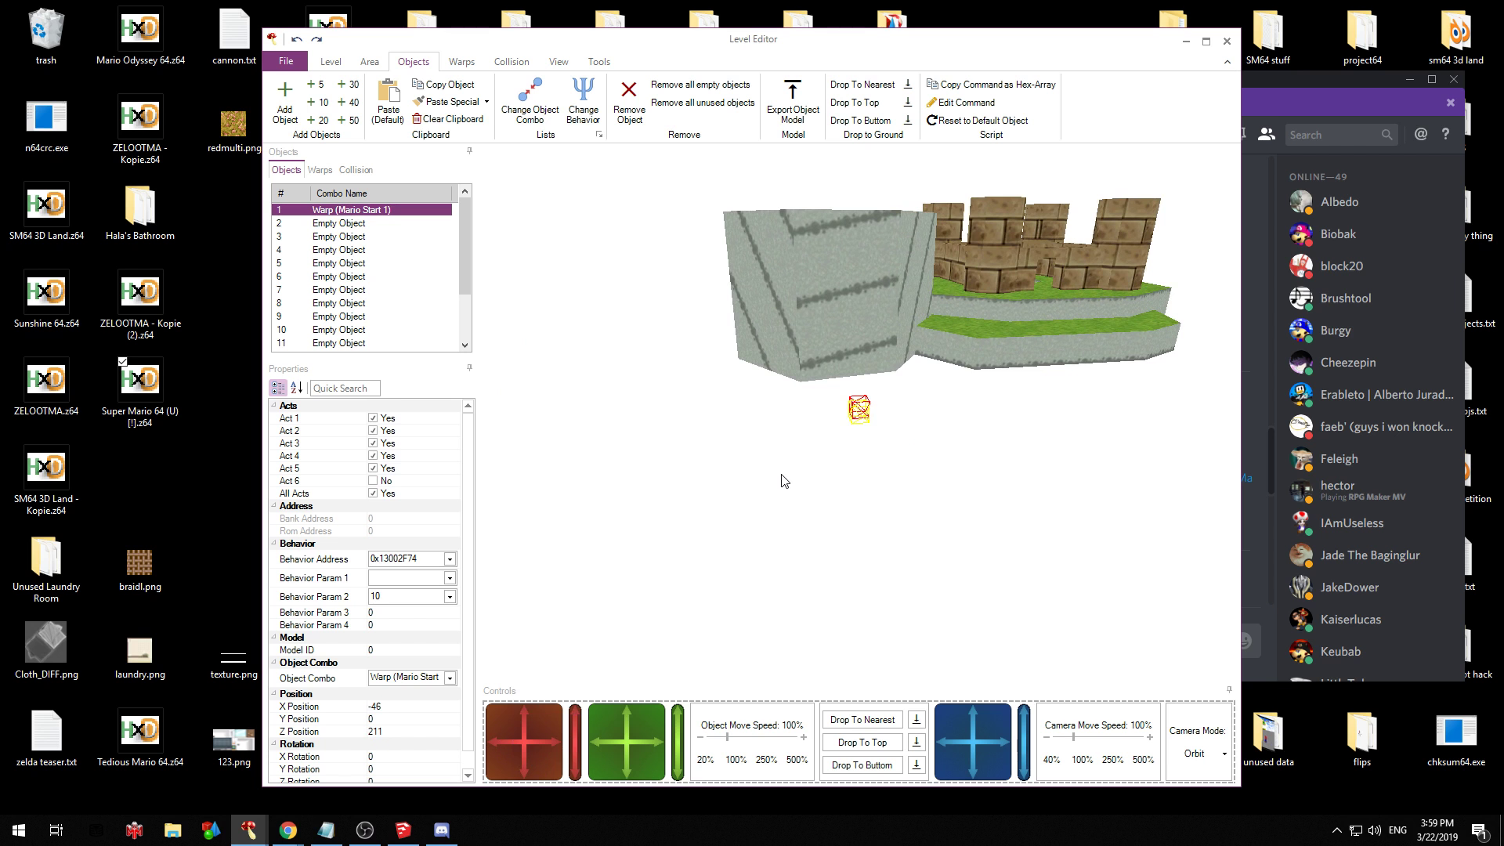
{"action": "left_click_drag", "start_coordinate": [784, 480], "coordinate": [765, 409]}
Move the Mario start warp over the lower grass ledge, about X 4573, Z -2308, and drop it to the nearest ground
{"action": "left_click_drag", "start_coordinate": [790, 59], "coordinate": [1219, 75]}
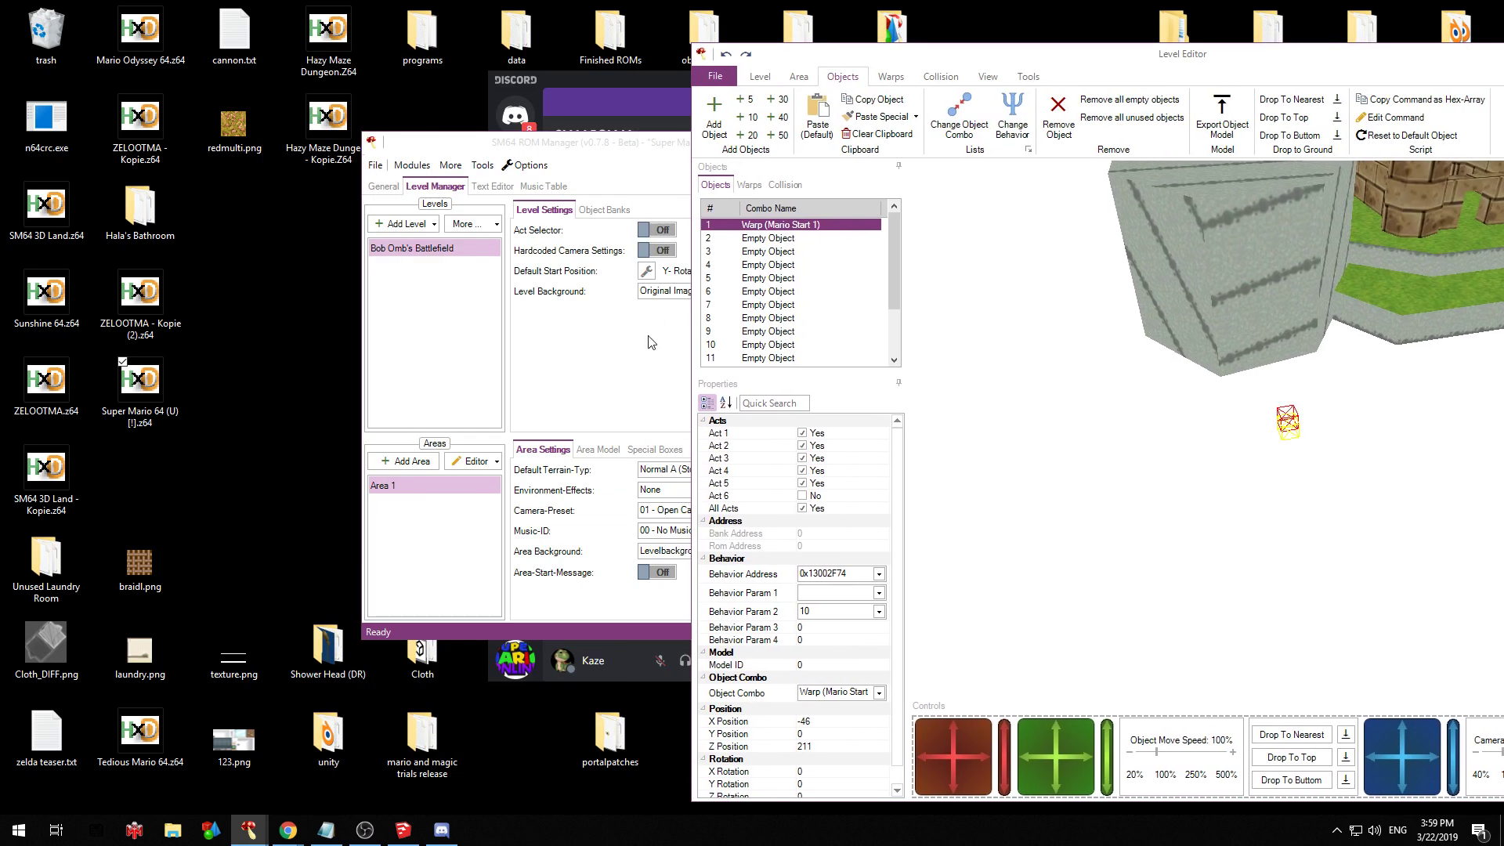
{"action": "left_click", "coordinate": [473, 462]}
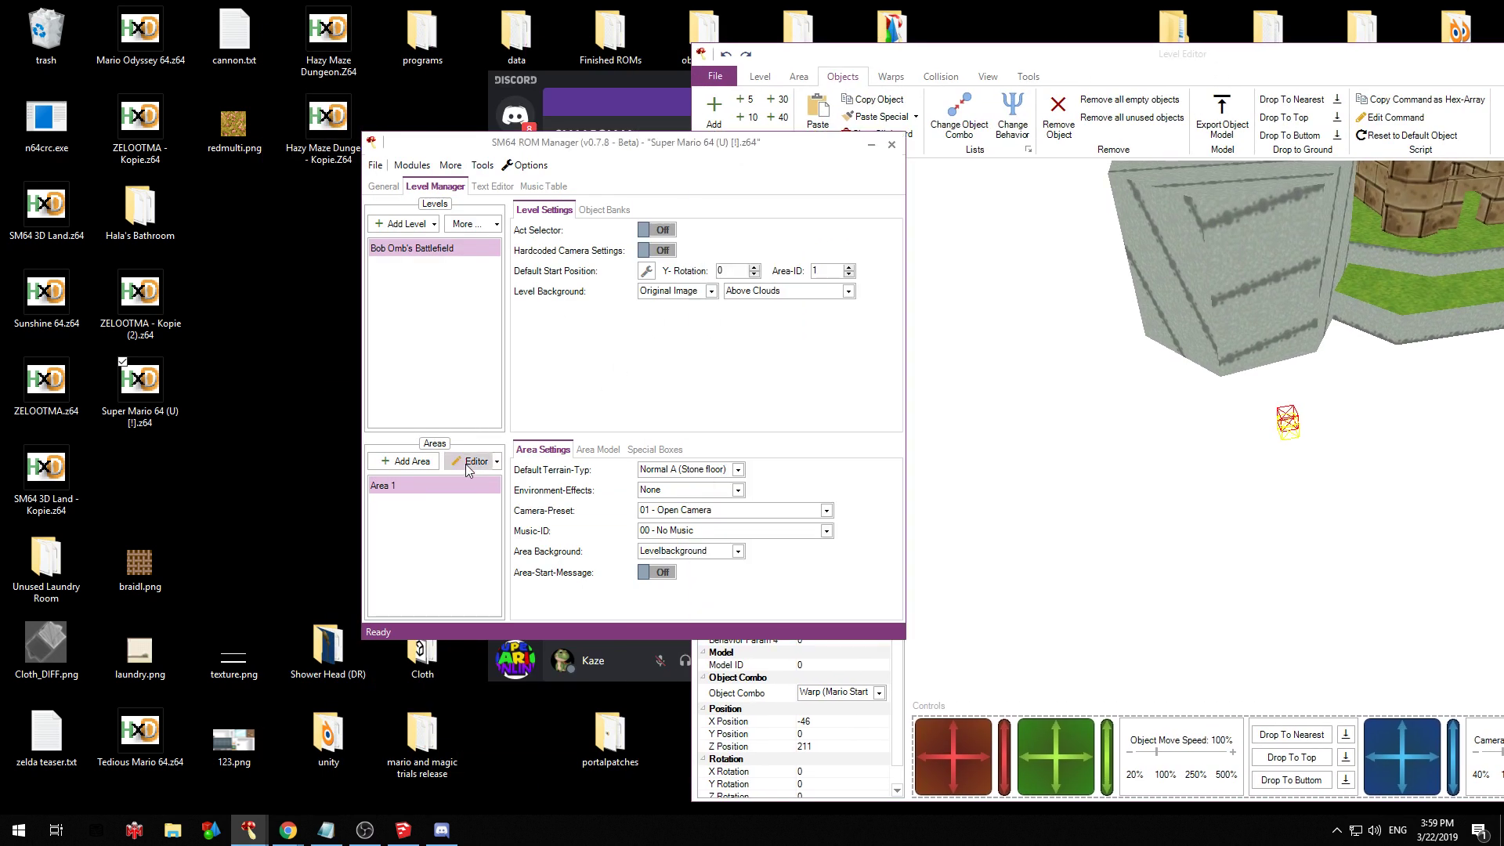
{"action": "left_click_drag", "start_coordinate": [812, 68], "coordinate": [463, 44]}
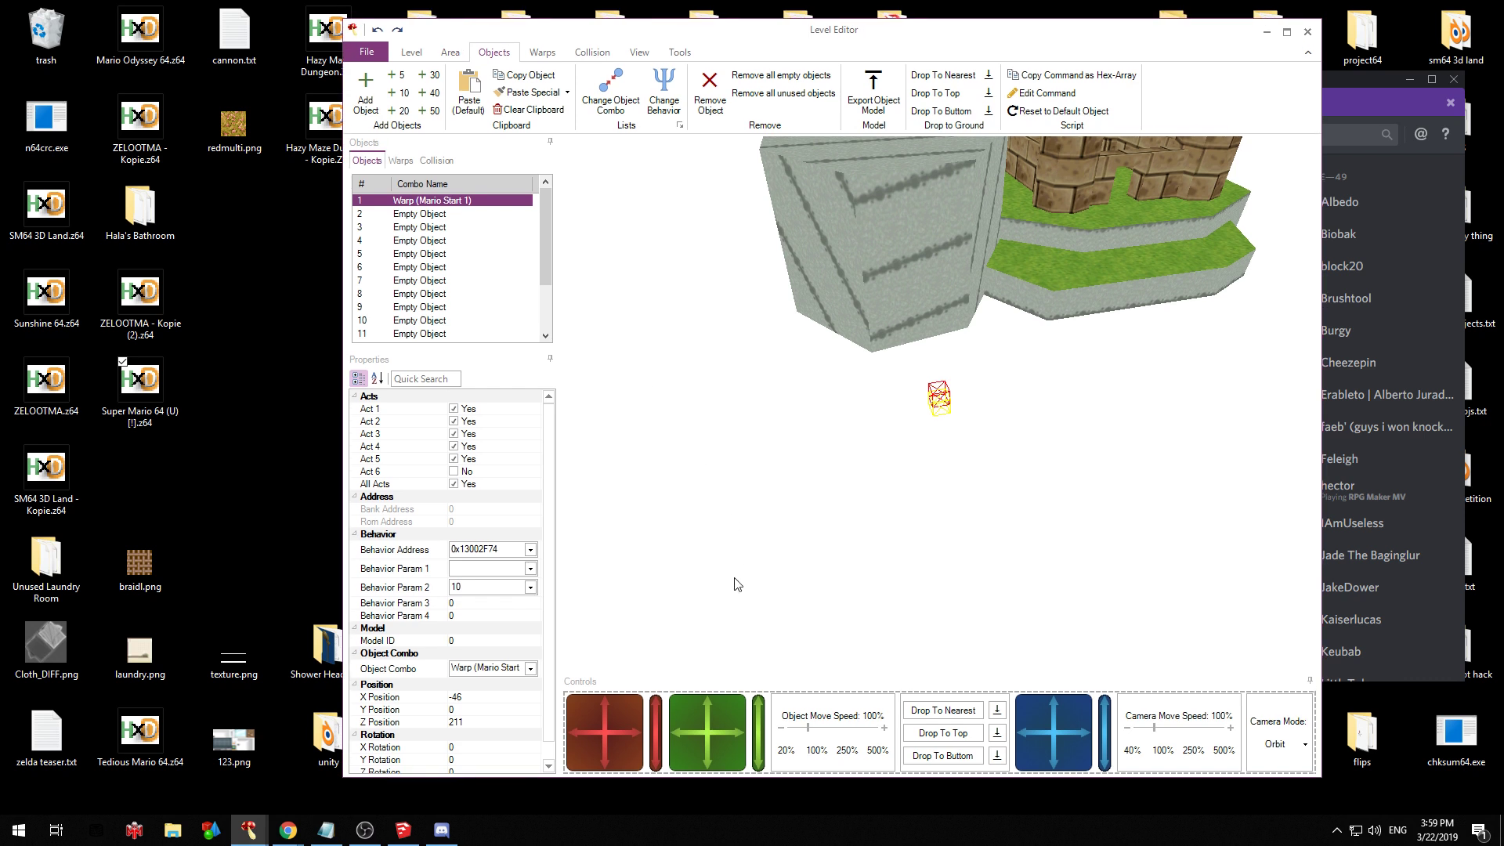
{"action": "left_click_drag", "start_coordinate": [597, 709], "coordinate": [698, 620]}
{"action": "left_click", "coordinate": [925, 712]}
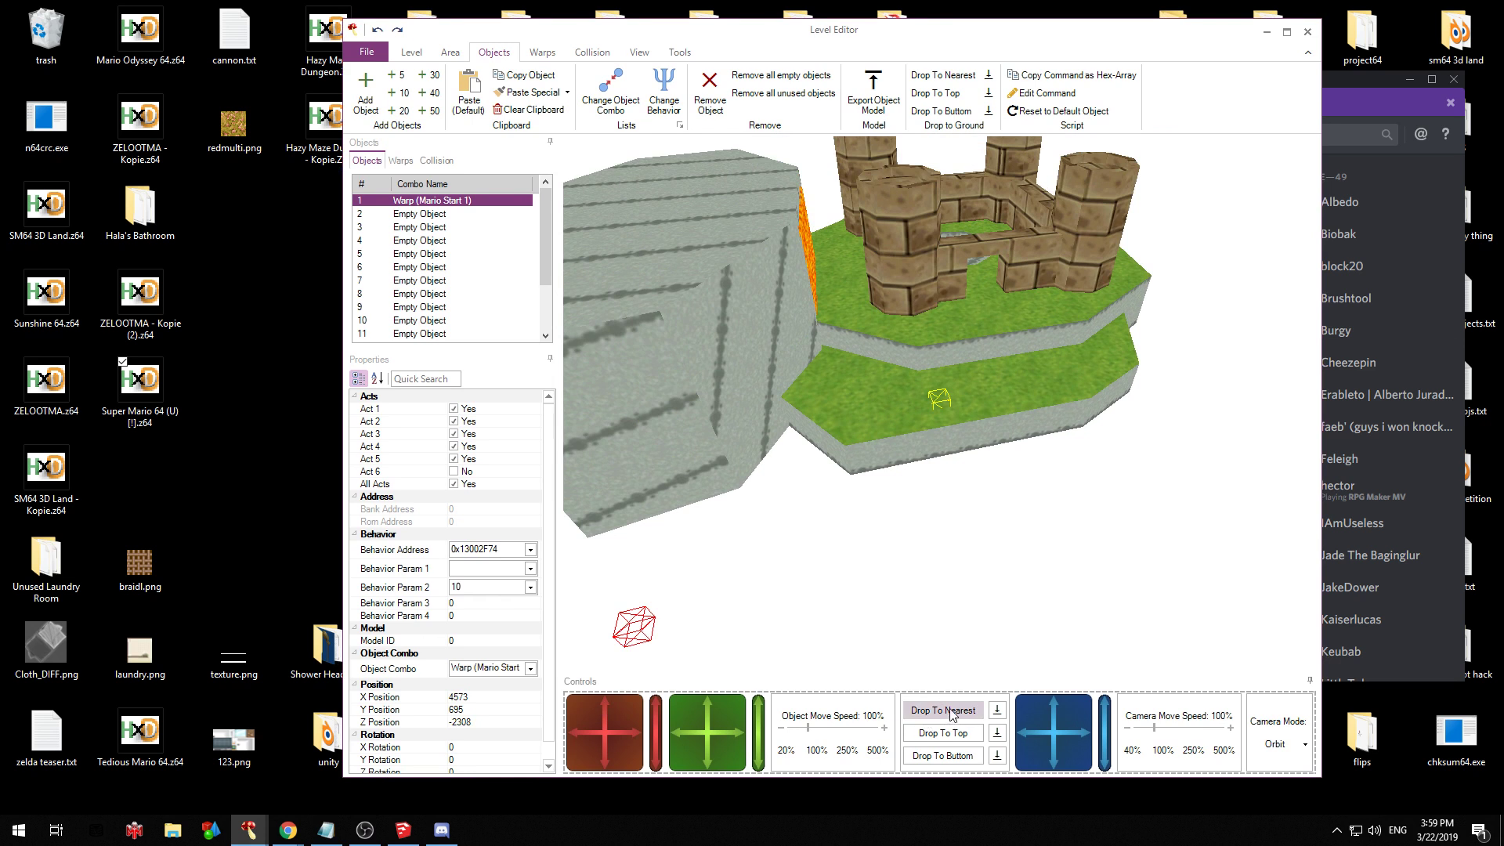
Try to raise the Mario start warp to Y 1505, shift it to about Z -4702 and drop it to the nearest ground
{"action": "left_click_drag", "start_coordinate": [652, 722], "coordinate": [694, 701]}
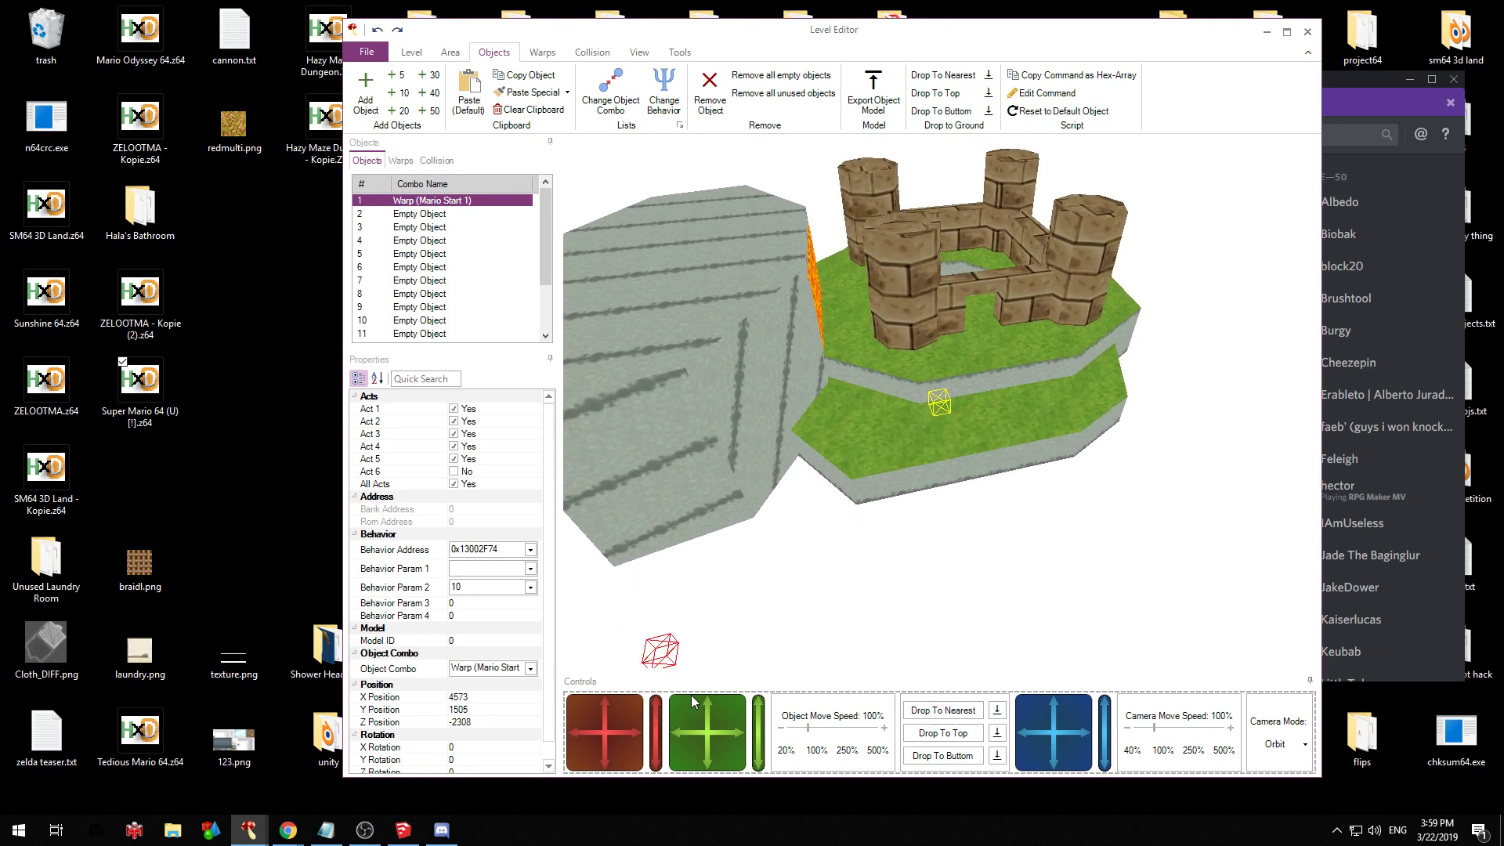
{"action": "left_click_drag", "start_coordinate": [615, 729], "coordinate": [618, 701]}
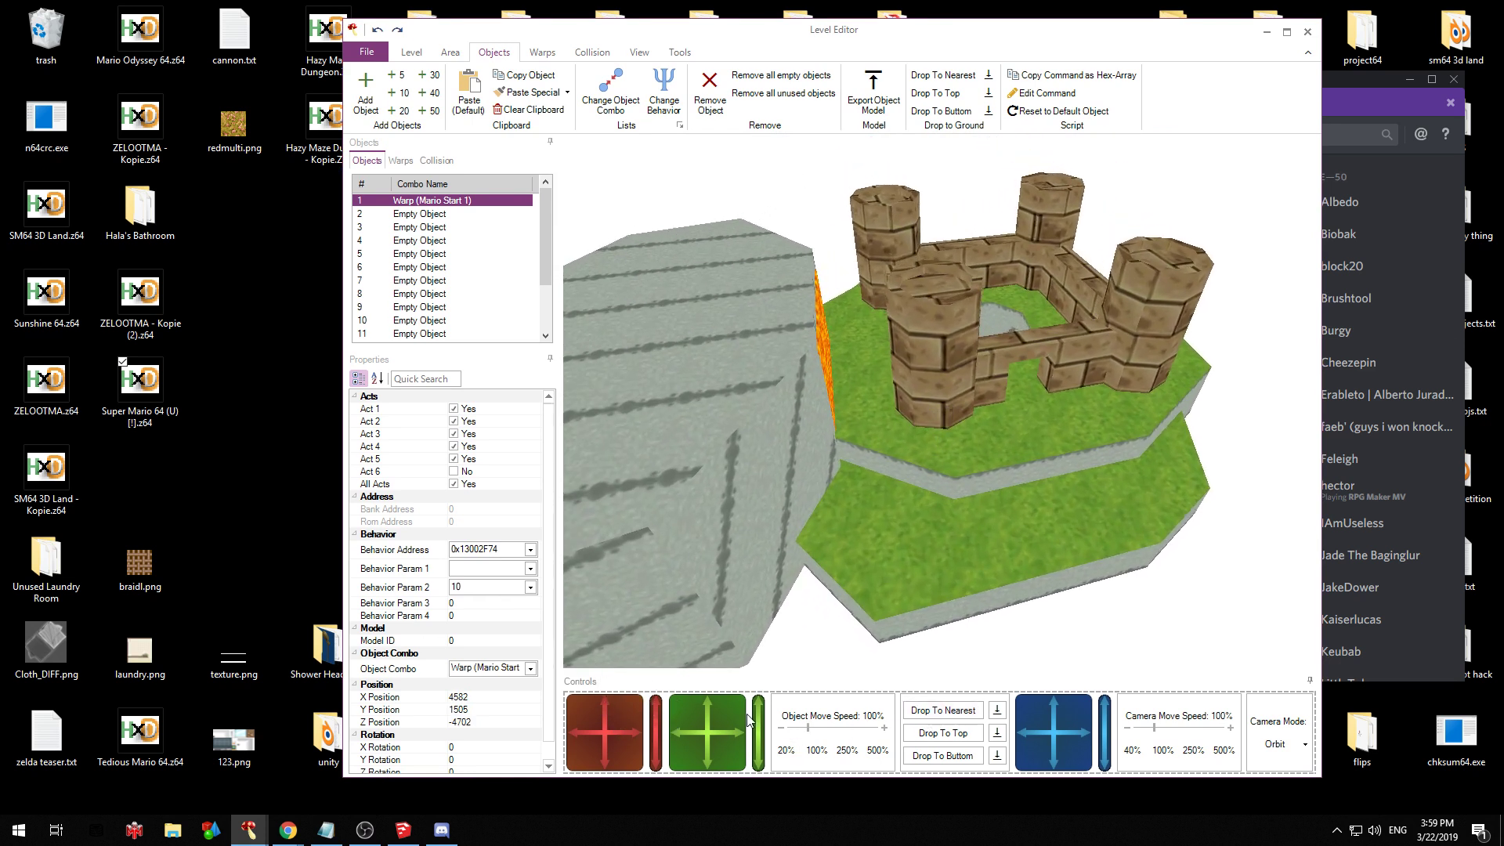
{"action": "left_click", "coordinate": [957, 712]}
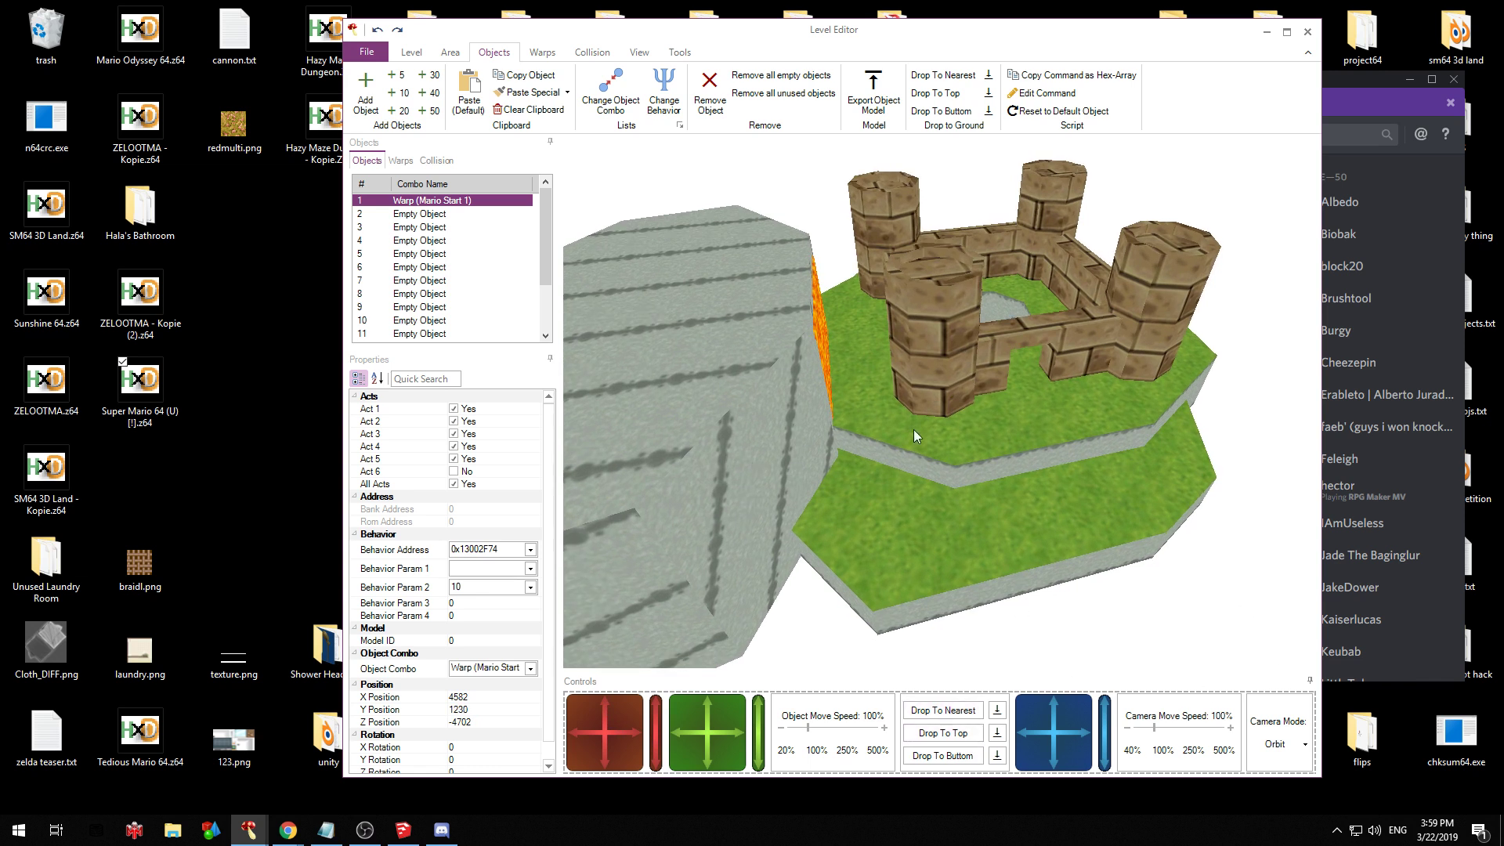
Place the Mario start warp on the lower grass ledge at about X 4185, Y 695, Z -2260 and save the ROM
{"action": "left_click", "coordinate": [943, 733]}
{"action": "left_click_drag", "start_coordinate": [625, 707], "coordinate": [628, 741]}
{"action": "left_click", "coordinate": [952, 710]}
{"action": "left_click_drag", "start_coordinate": [818, 478], "coordinate": [786, 438]}
{"action": "left_click", "coordinate": [377, 58]}
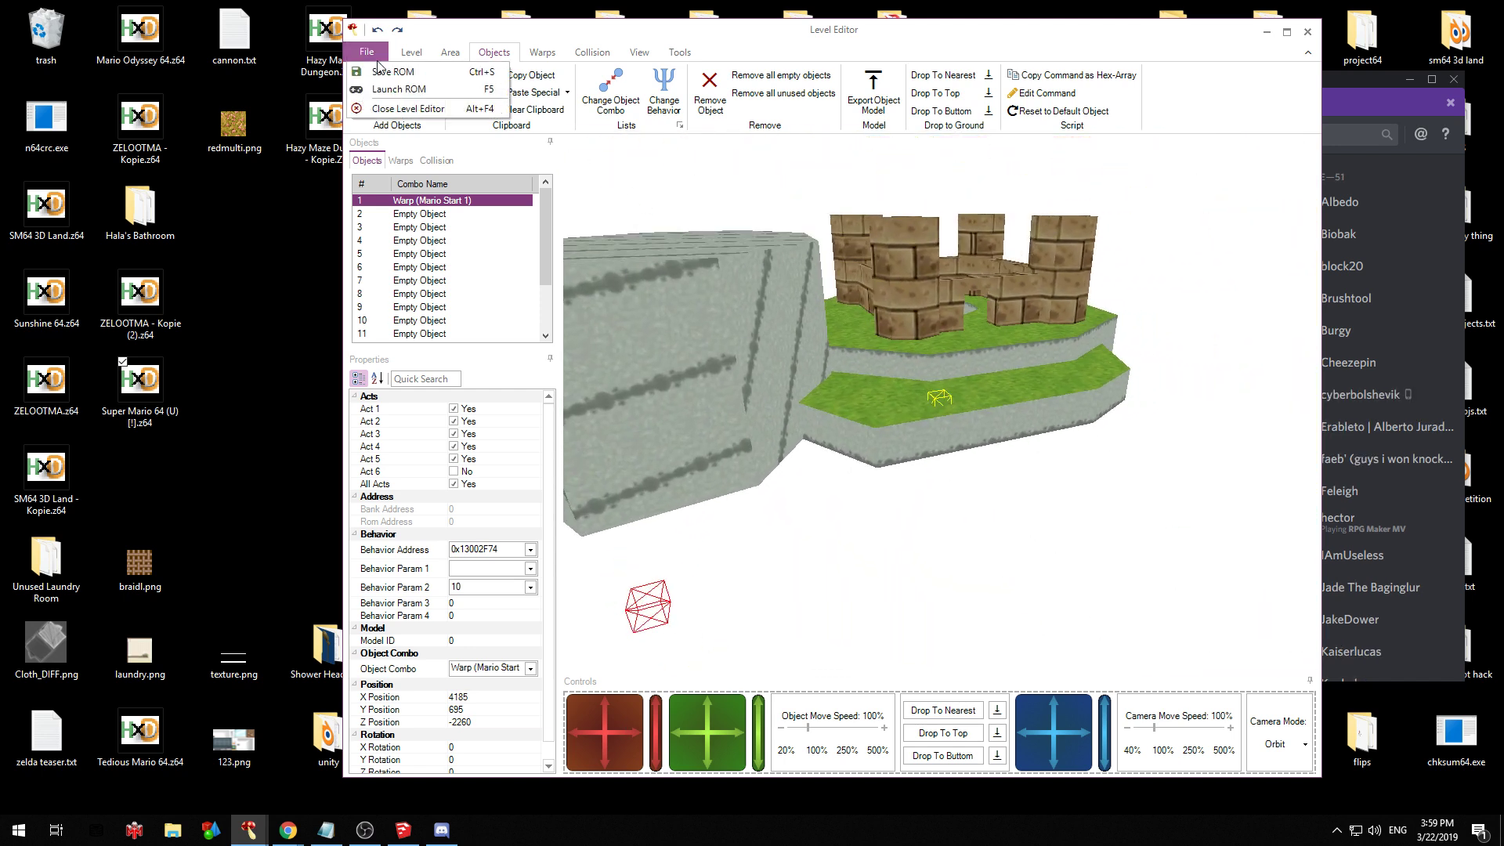
{"action": "left_click", "coordinate": [383, 71]}
Switch to Mupen 64, playtest the level in Super Mario 64 (U) [!].z64 and close the emulator
{"action": "left_click", "coordinate": [137, 828]}
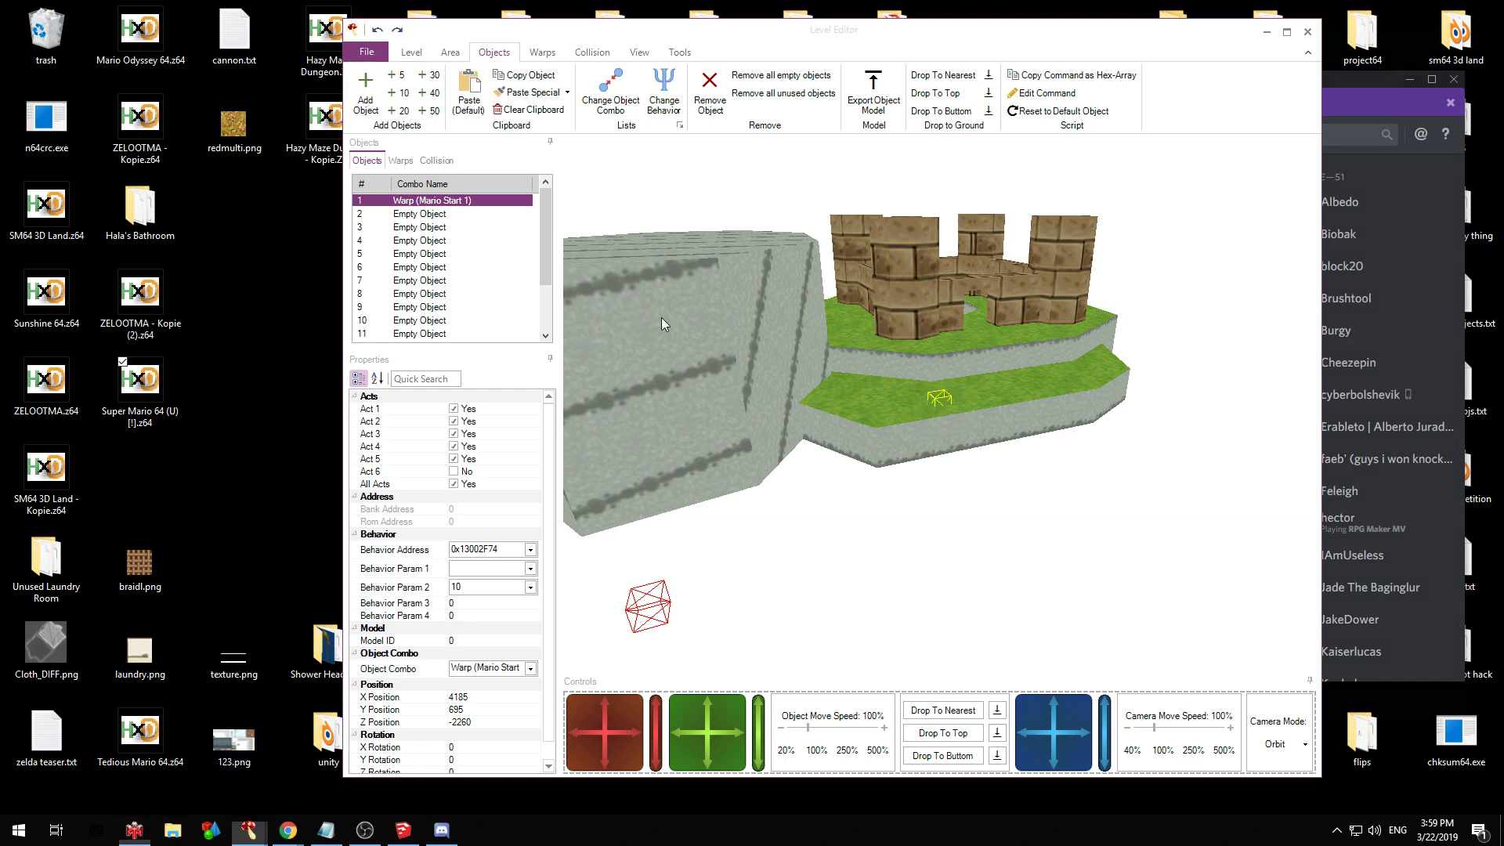
{"action": "right_click", "coordinate": [1090, 437]}
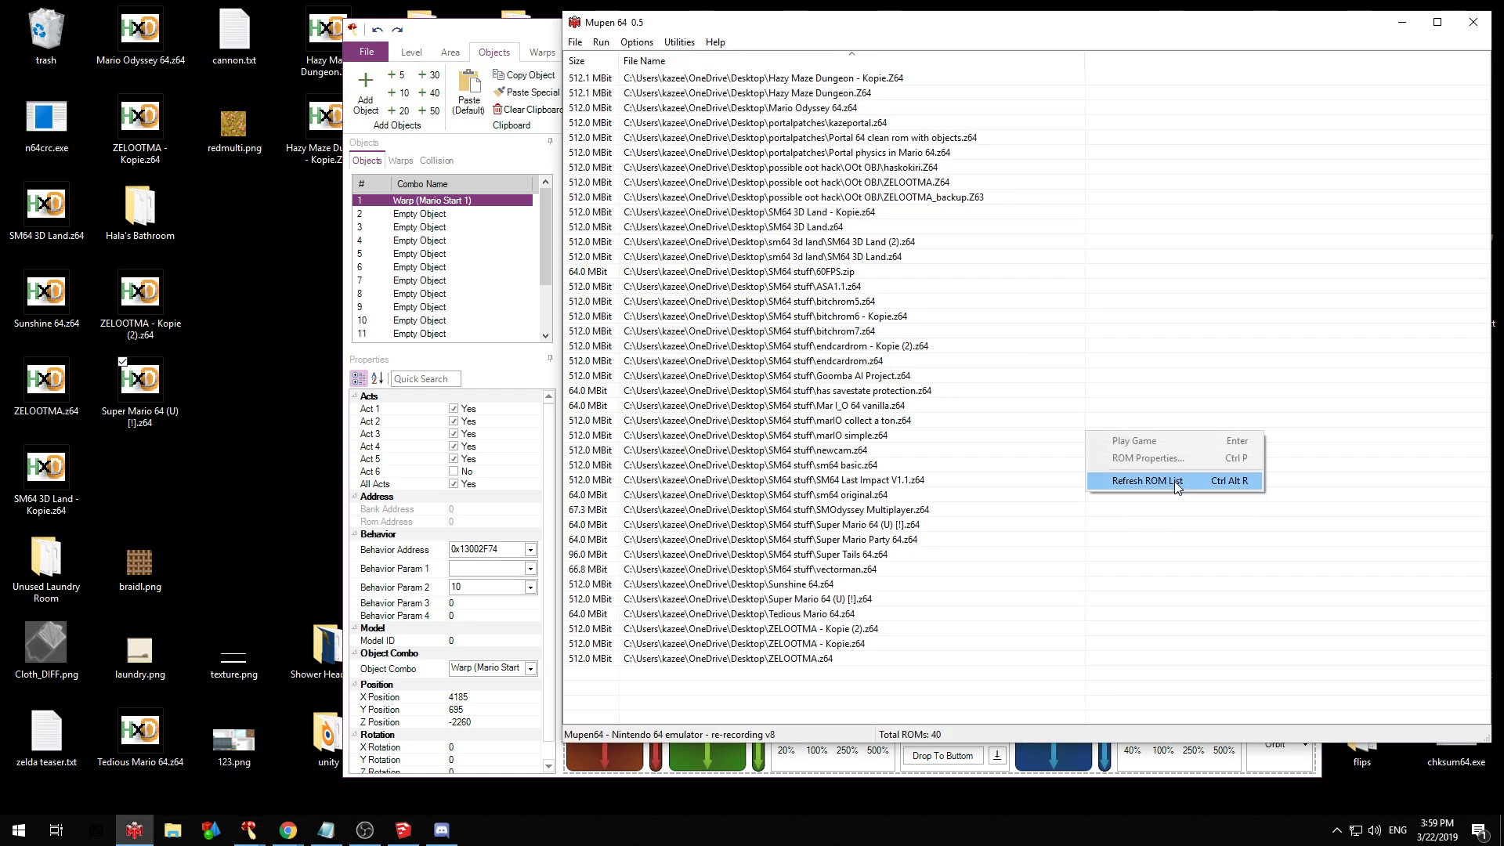
{"action": "double_click", "coordinate": [835, 601]}
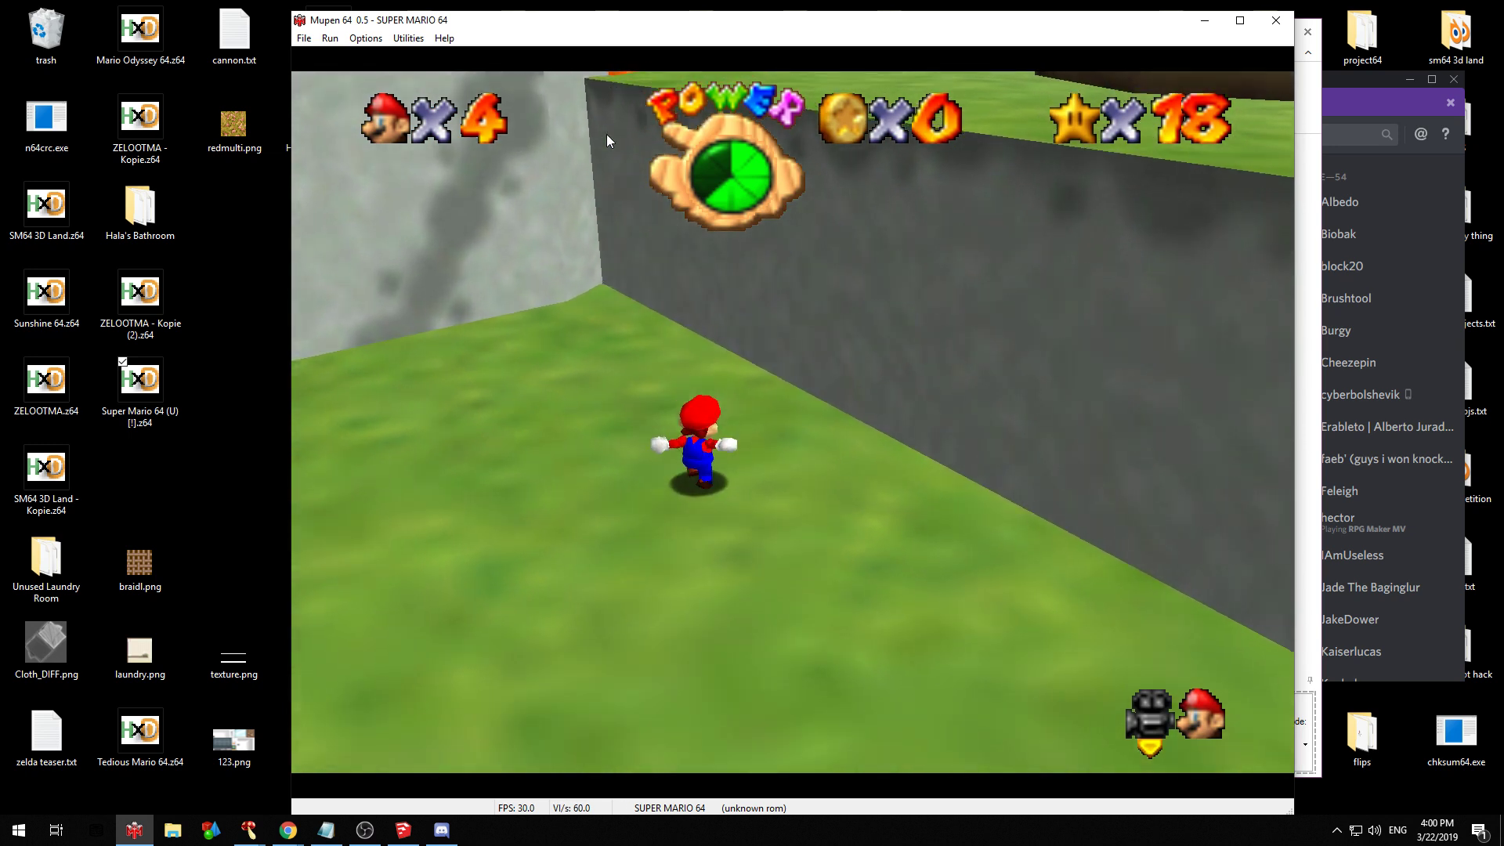
{"action": "key", "text": "Return"}
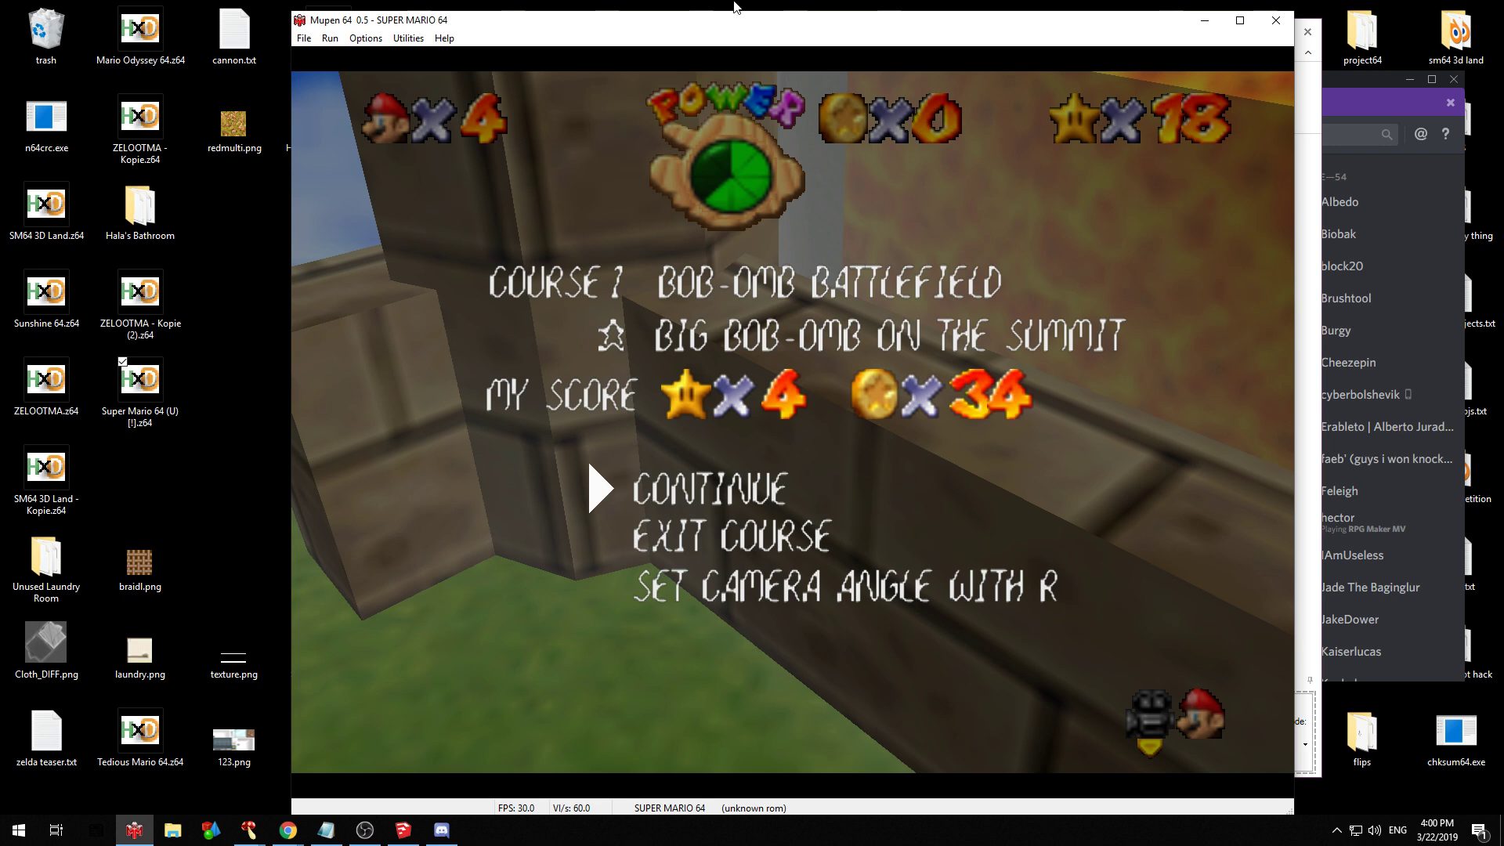
{"action": "left_click", "coordinate": [1281, 36]}
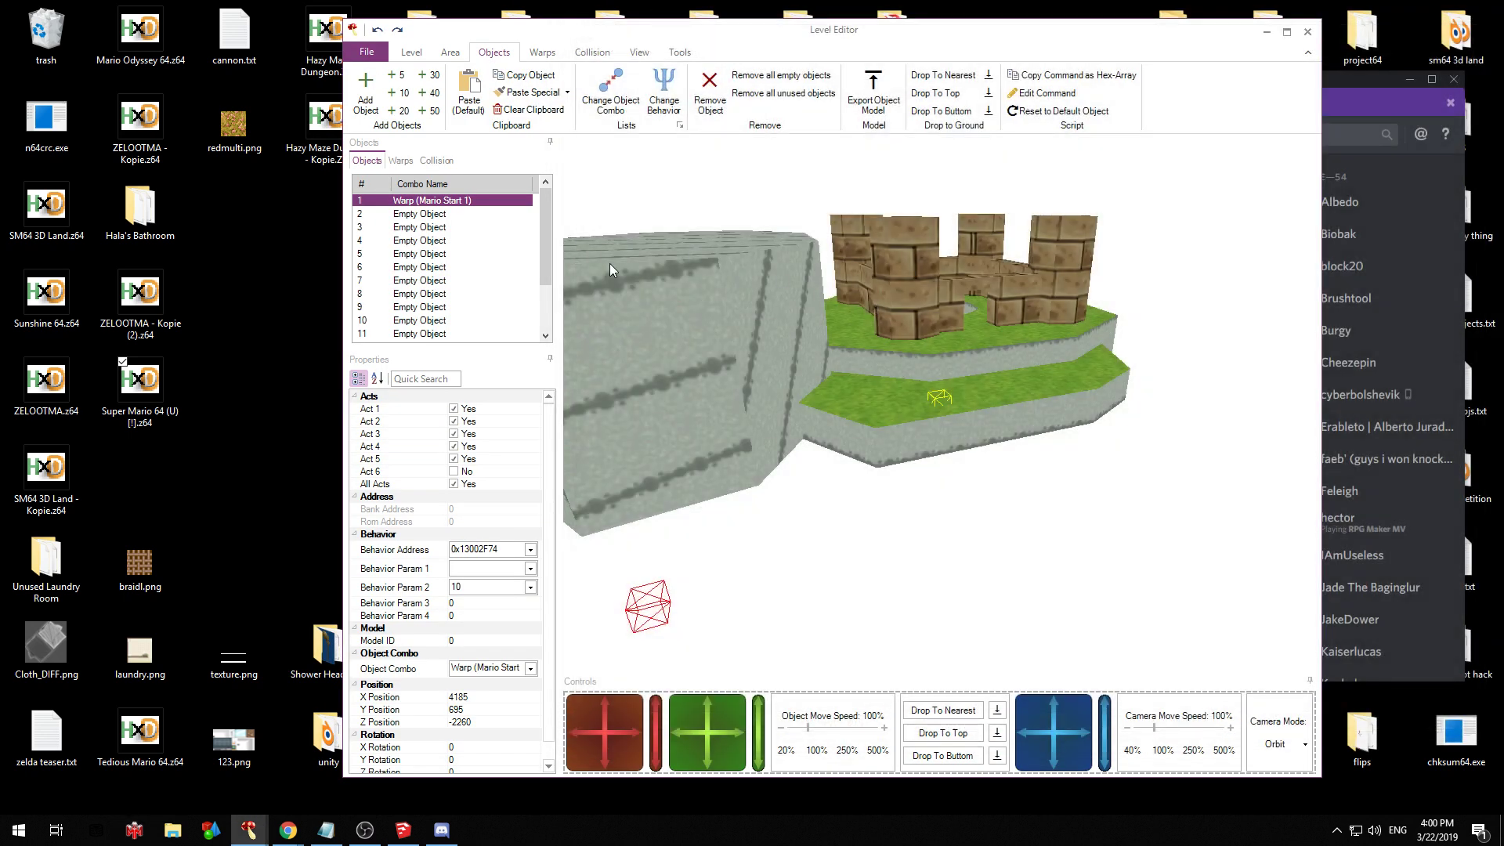
Return to the Level Editor, view the castle side of the level and collapse the Mario start warp's Address properties
{"action": "left_click_drag", "start_coordinate": [847, 49], "coordinate": [925, 65]}
{"action": "left_click_drag", "start_coordinate": [912, 278], "coordinate": [964, 264]}
{"action": "left_click", "coordinate": [401, 154]}
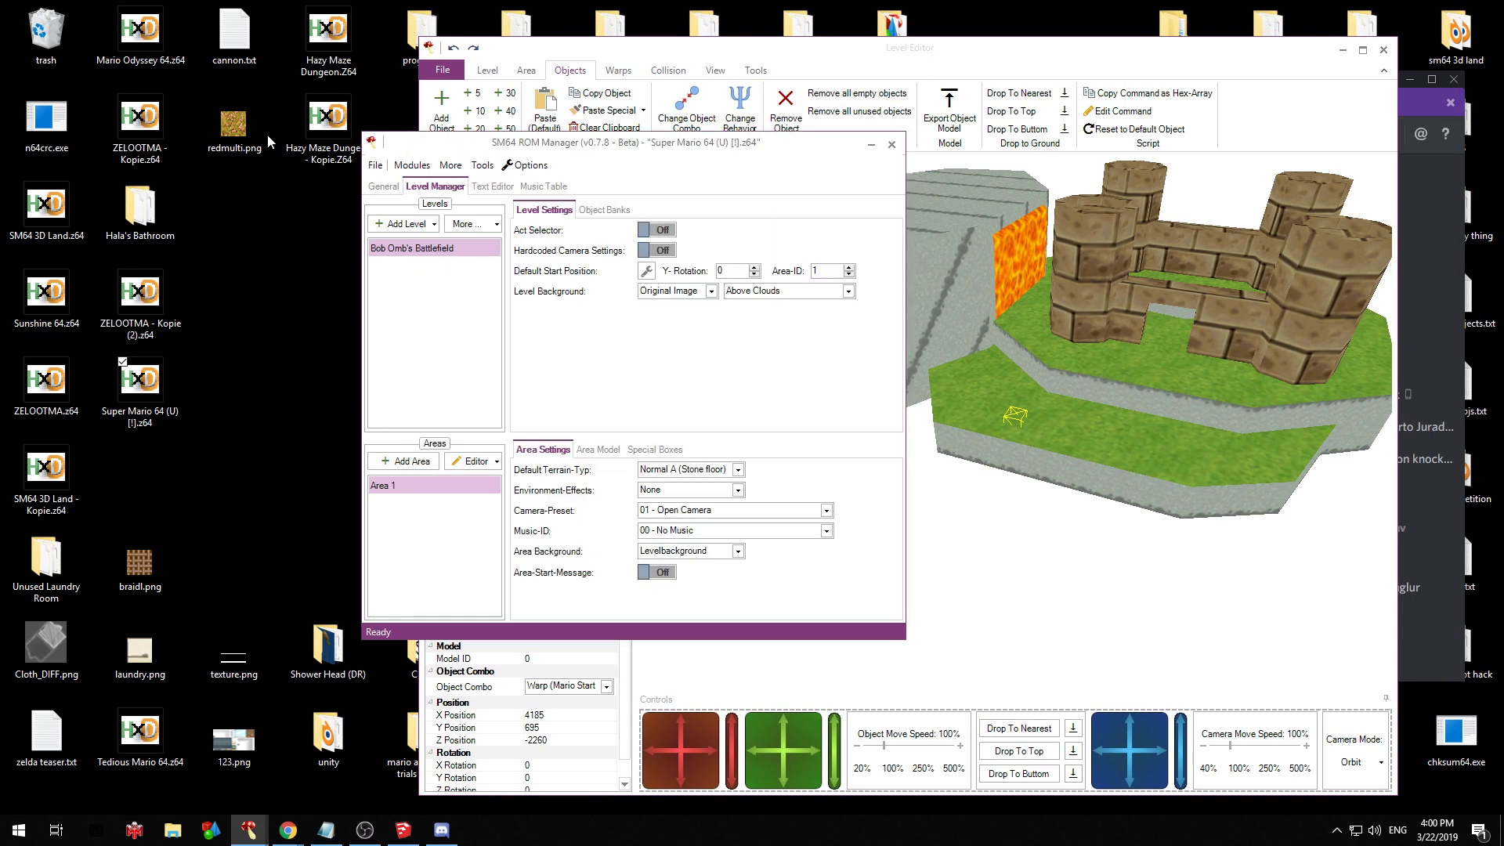
{"action": "left_click_drag", "start_coordinate": [636, 57], "coordinate": [670, 57]}
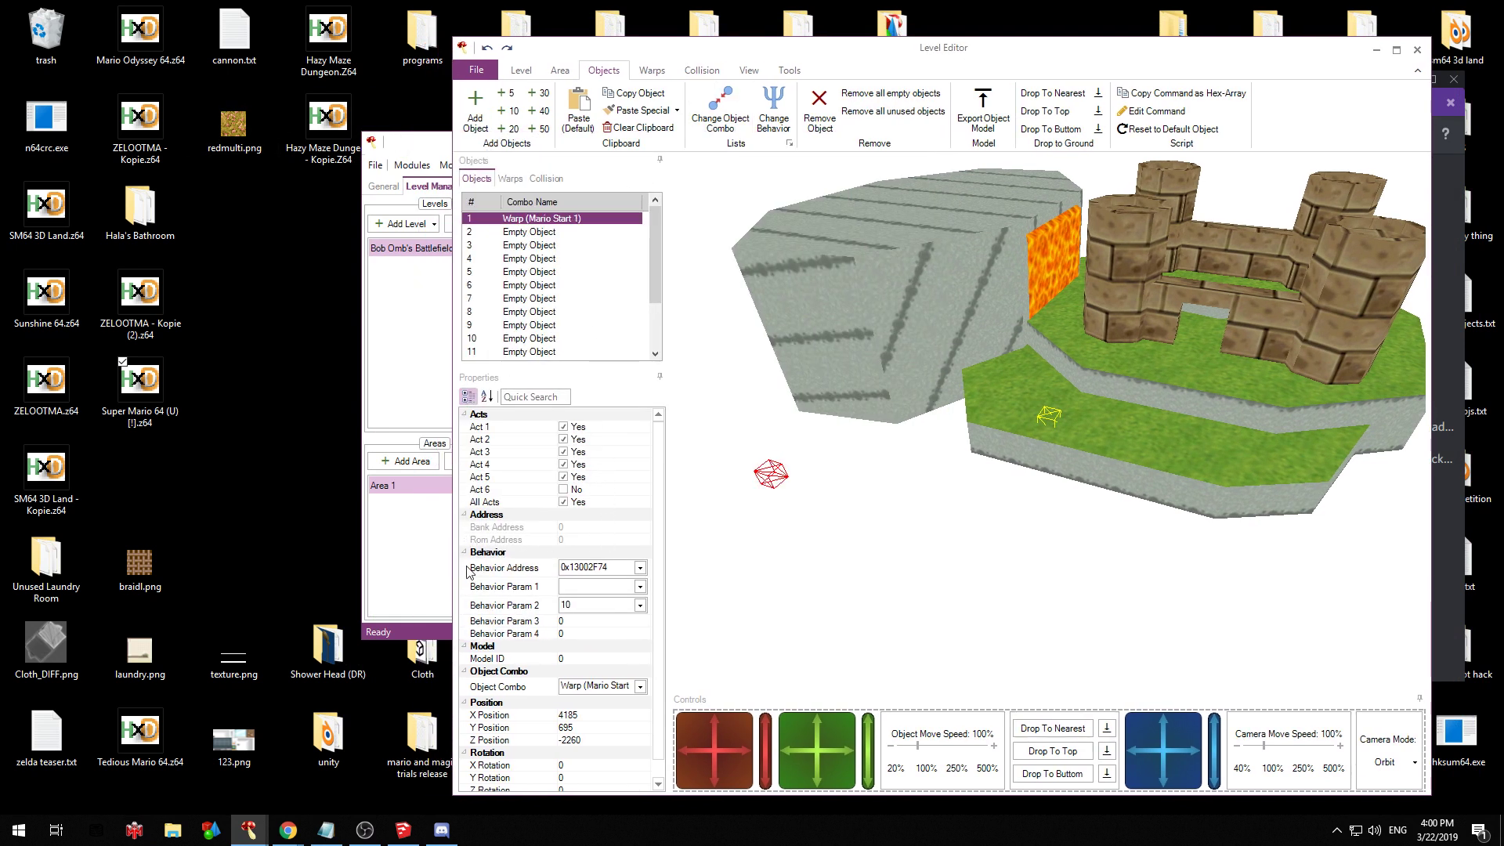
{"action": "left_click", "coordinate": [465, 515]}
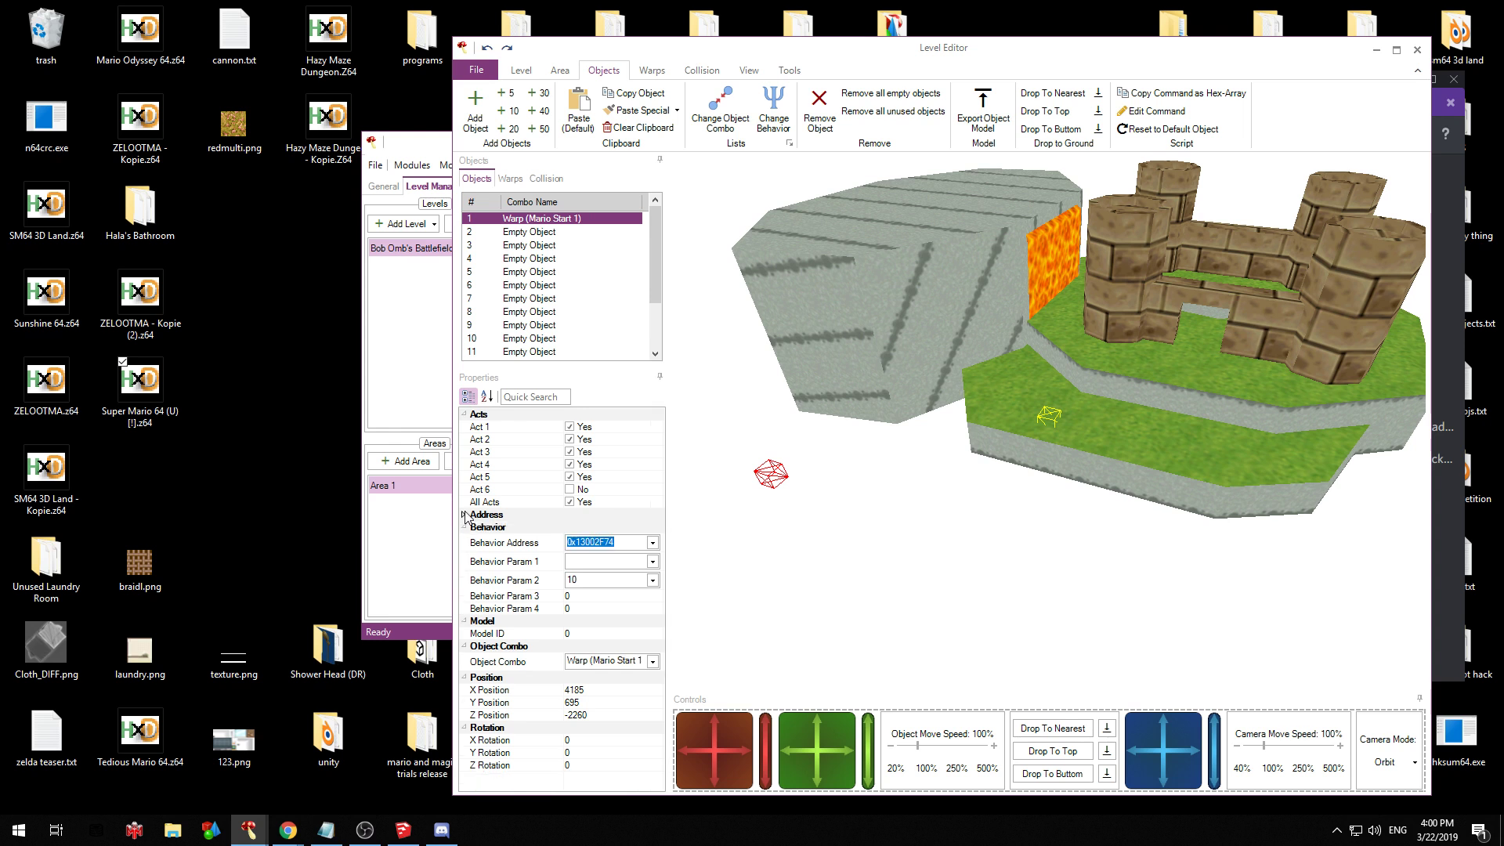
Collapse the Mario start warp's Behavior, Model, Position and Rotation properties and look over its Acts and Object Combo settings
{"action": "left_click", "coordinate": [464, 527]}
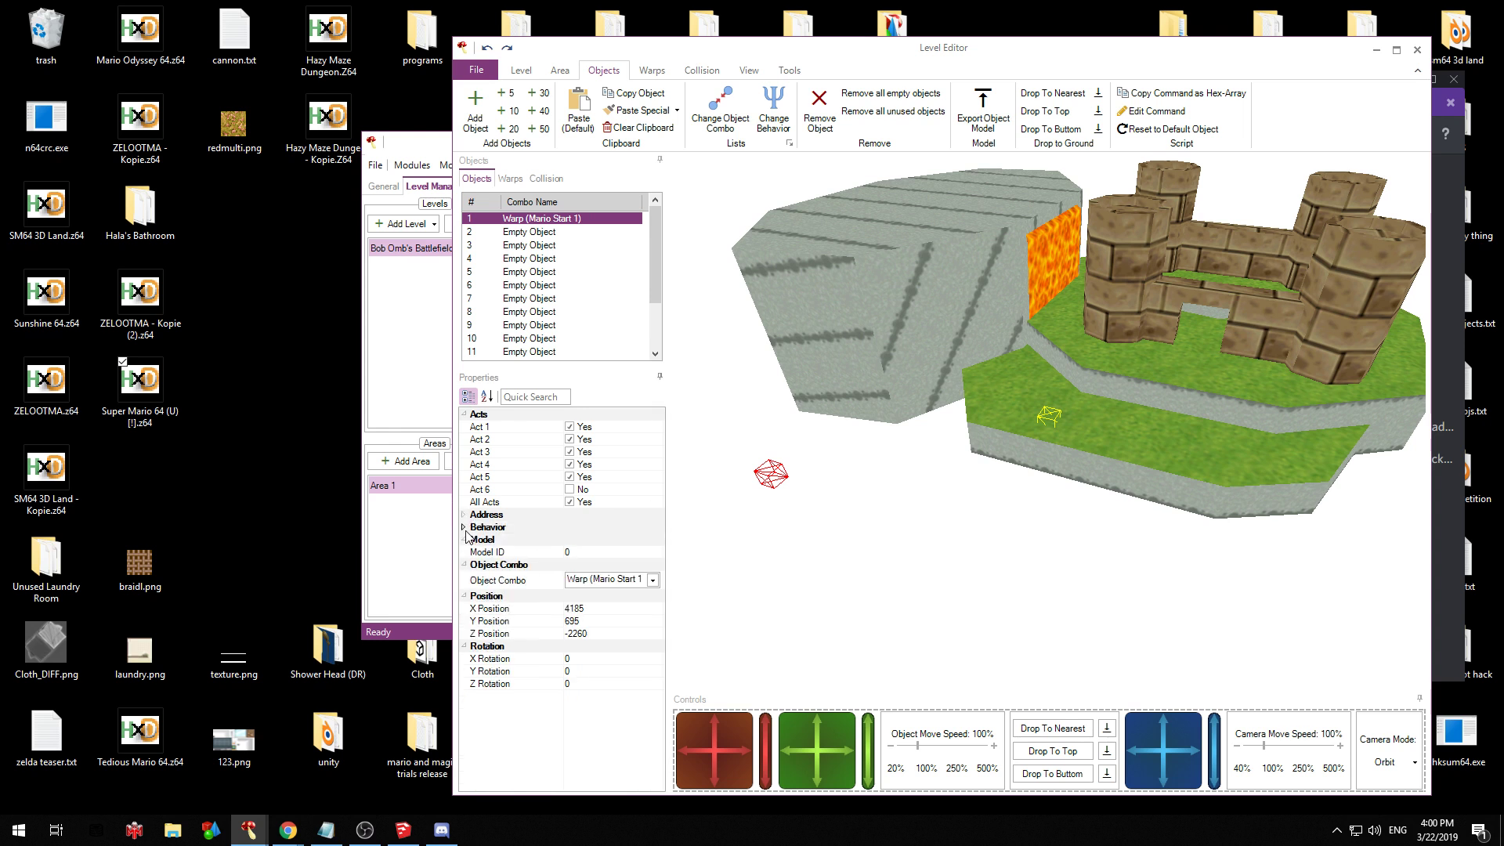
{"action": "left_click", "coordinate": [464, 540]}
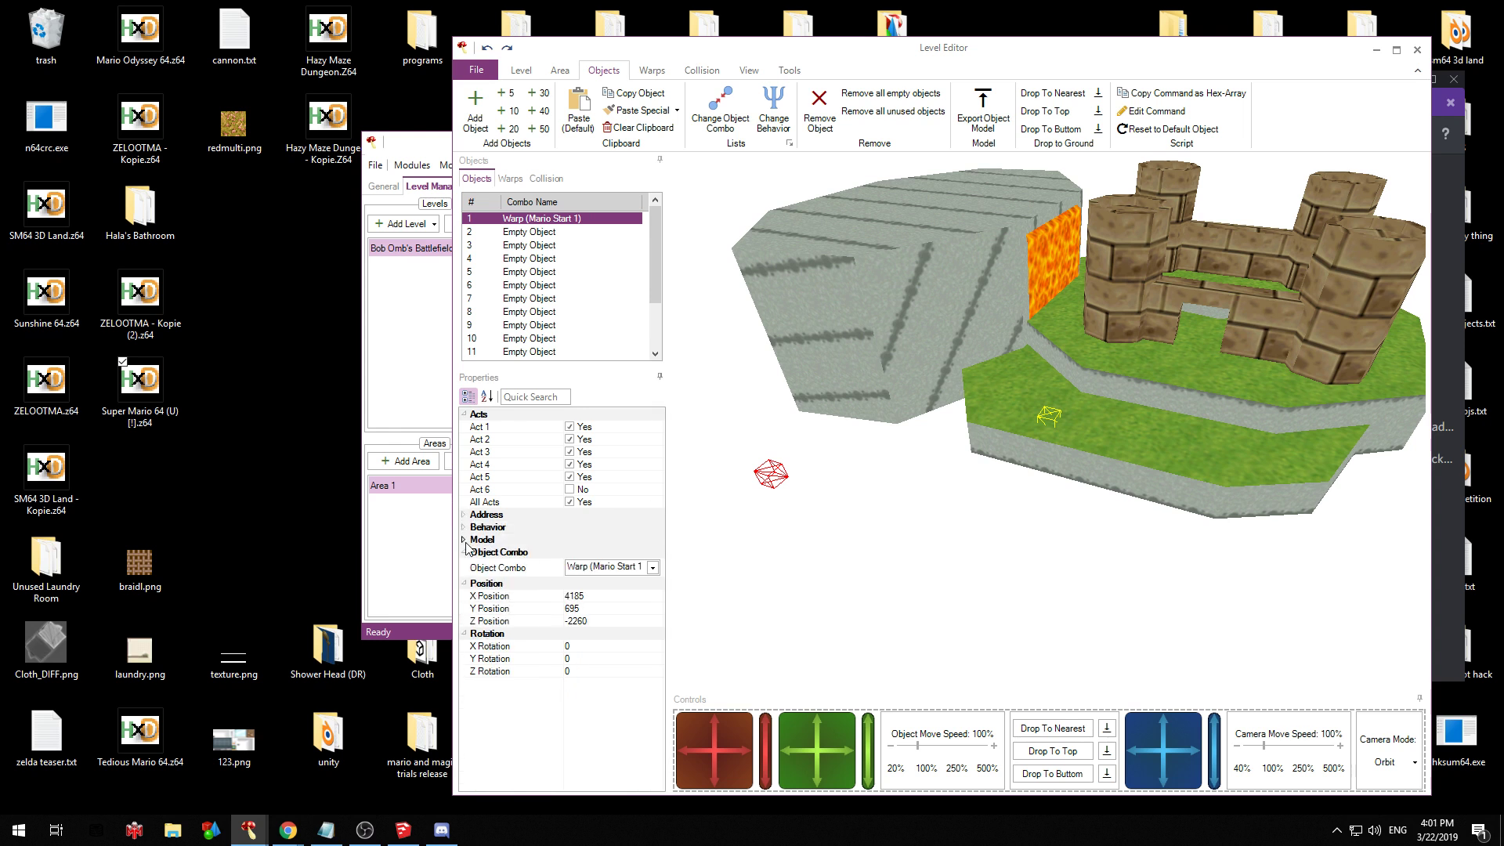
{"action": "left_click", "coordinate": [464, 584]}
{"action": "left_click", "coordinate": [464, 596]}
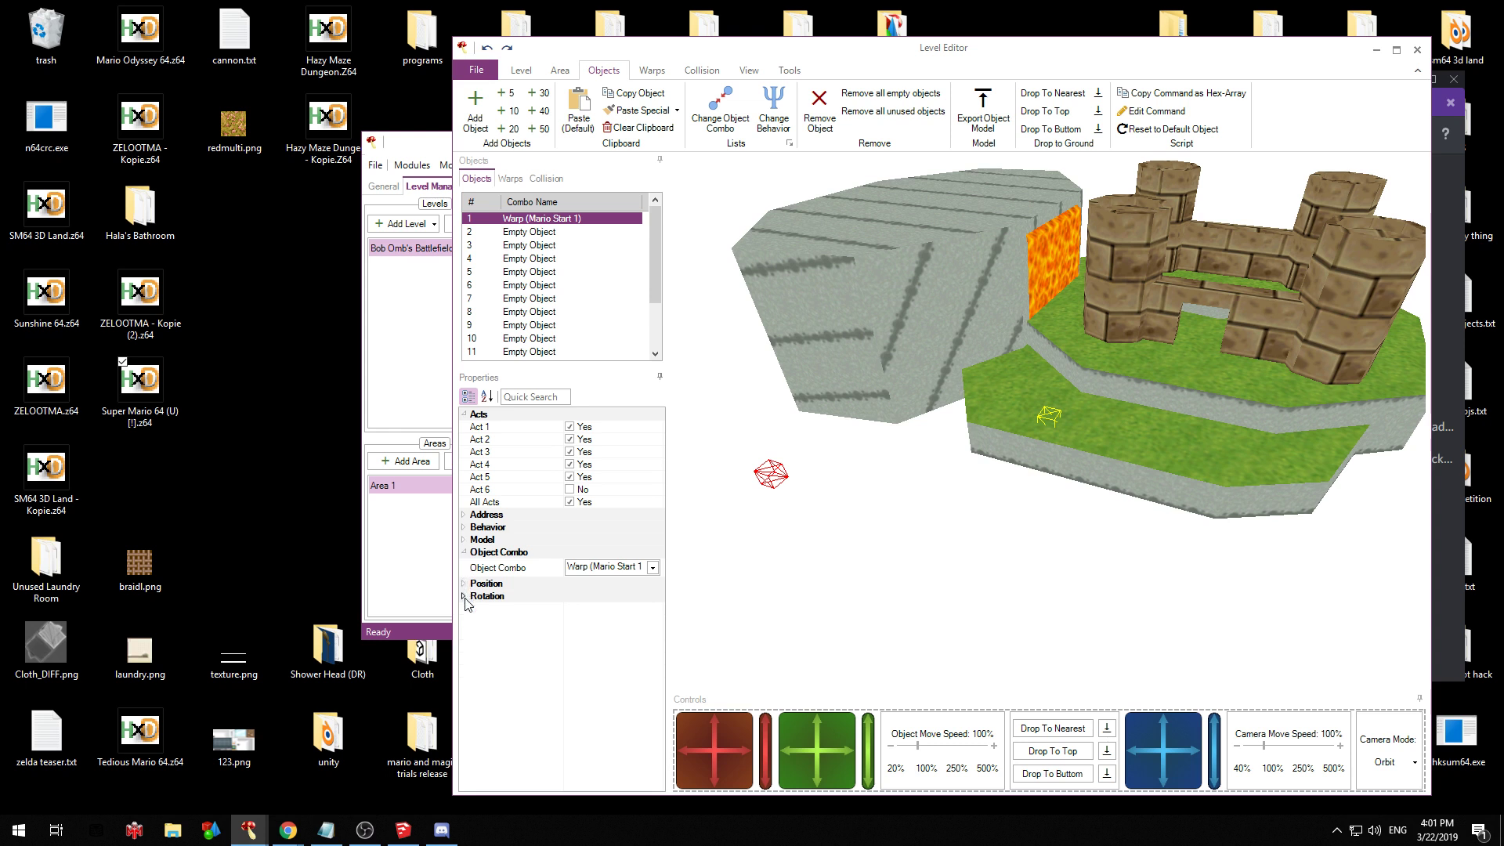
{"action": "left_click", "coordinate": [530, 575]}
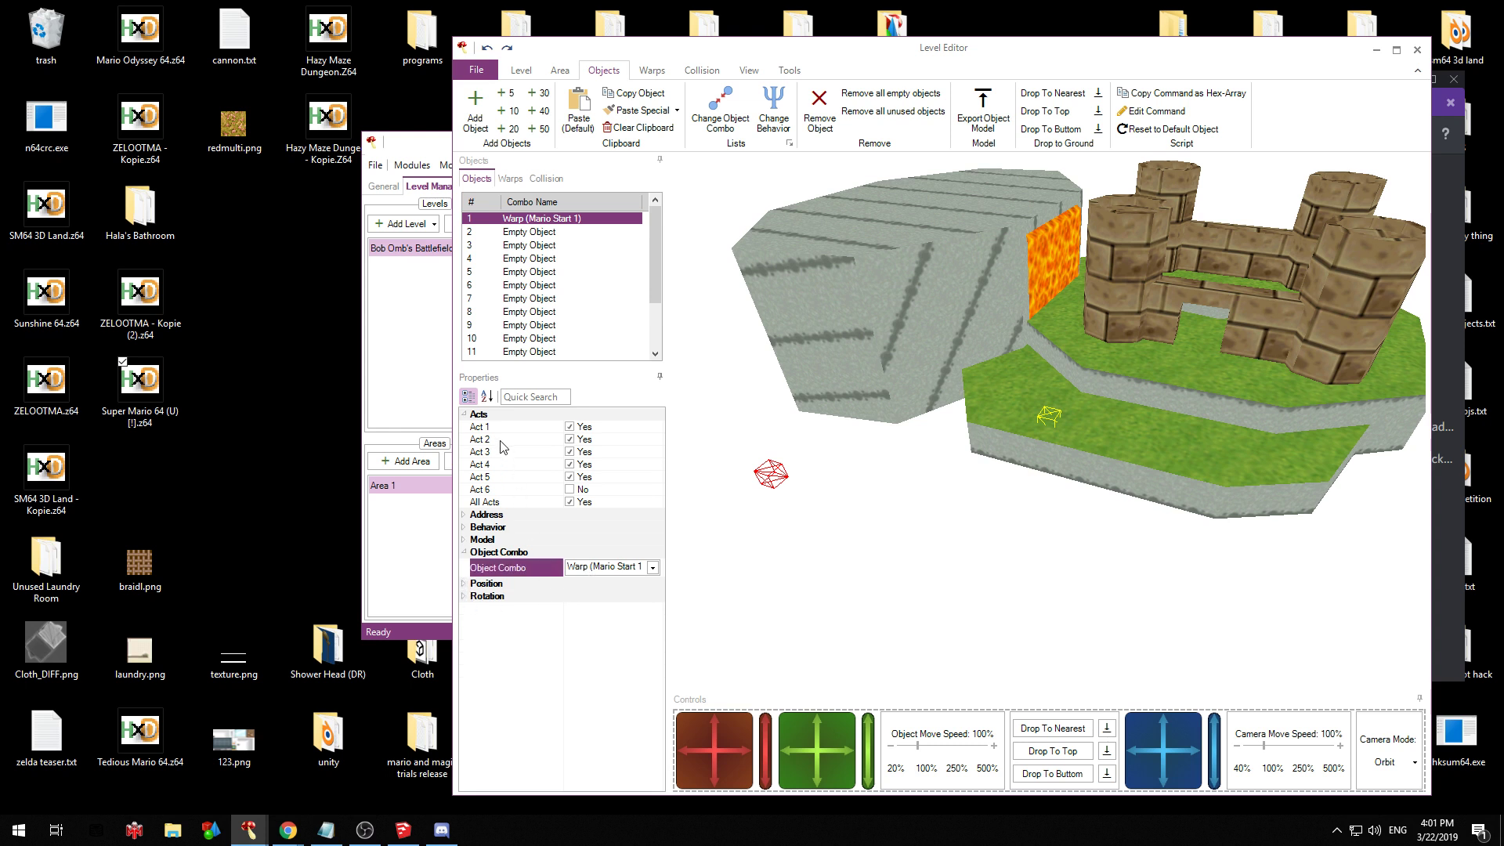
{"action": "left_click_drag", "start_coordinate": [1016, 446], "coordinate": [920, 439]}
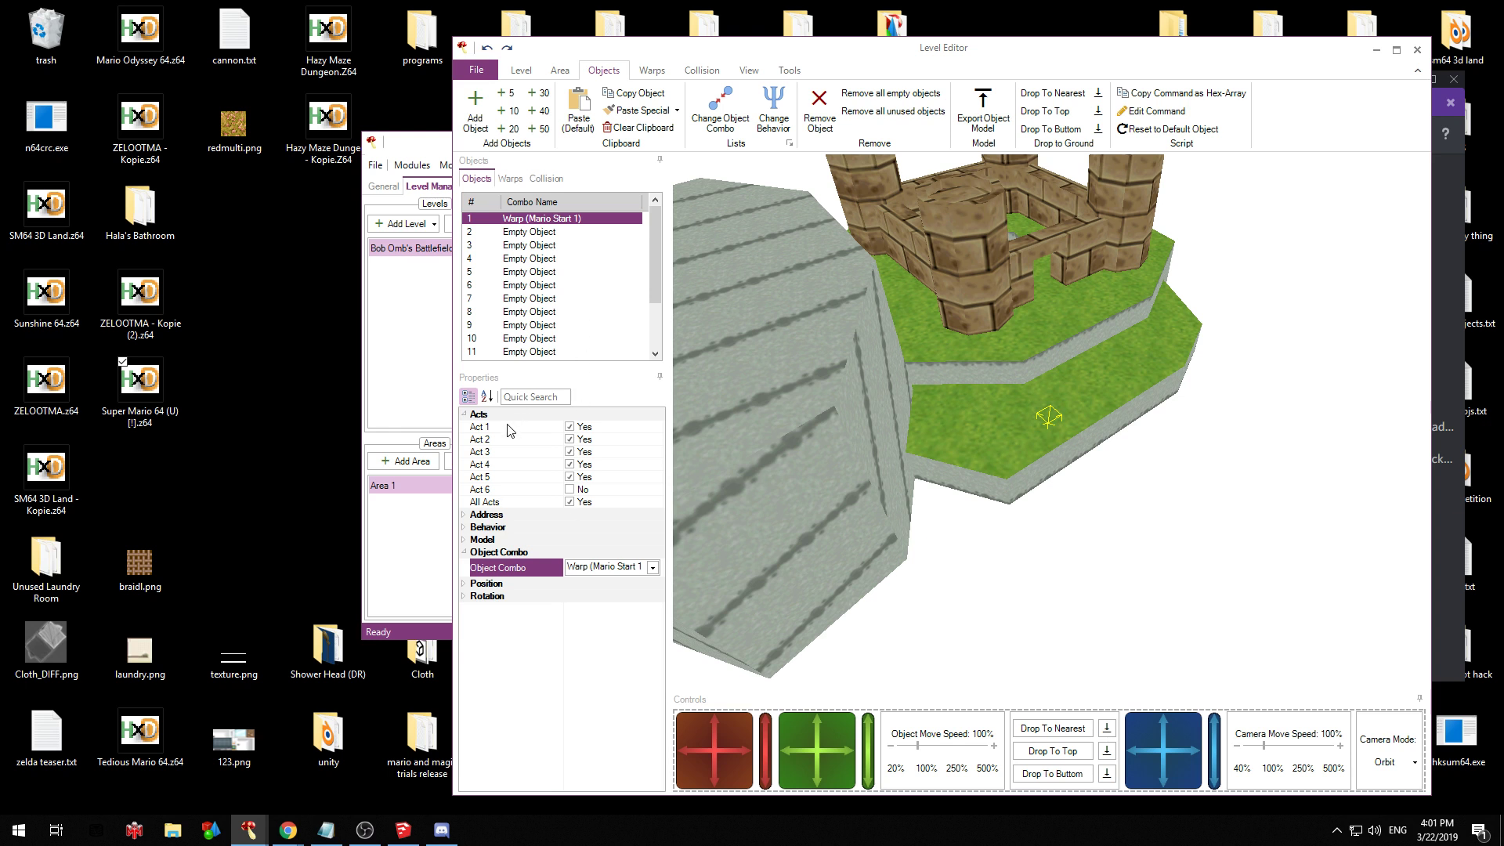
{"action": "mouse_move", "coordinate": [510, 430]}
{"action": "mouse_move", "coordinate": [480, 507]}
Enable All Acts for empty objects 2 through 11
{"action": "left_click", "coordinate": [583, 232]}
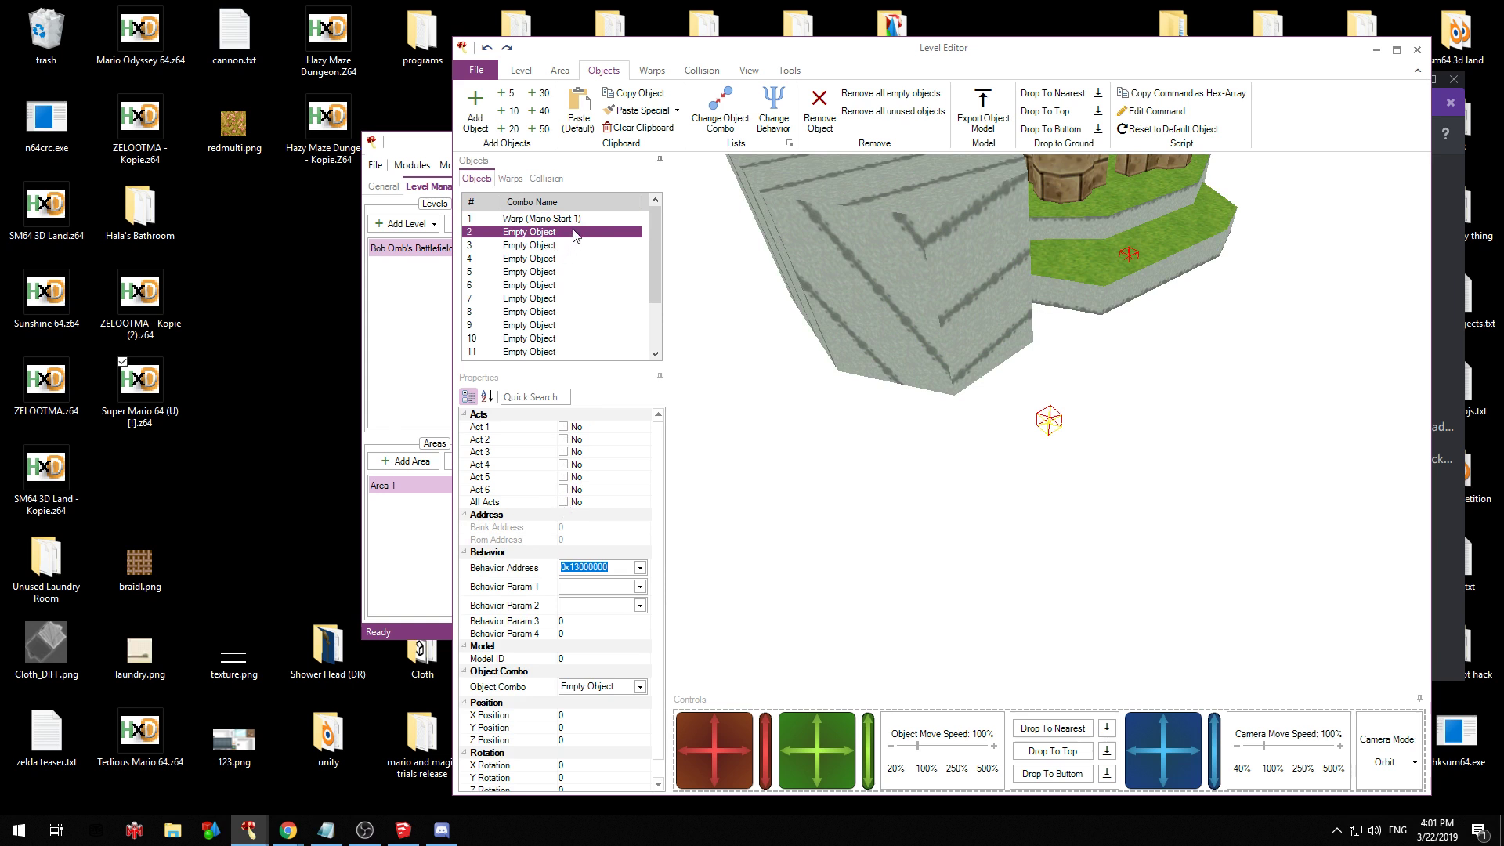
{"action": "left_click", "coordinate": [542, 352], "text": "shift"}
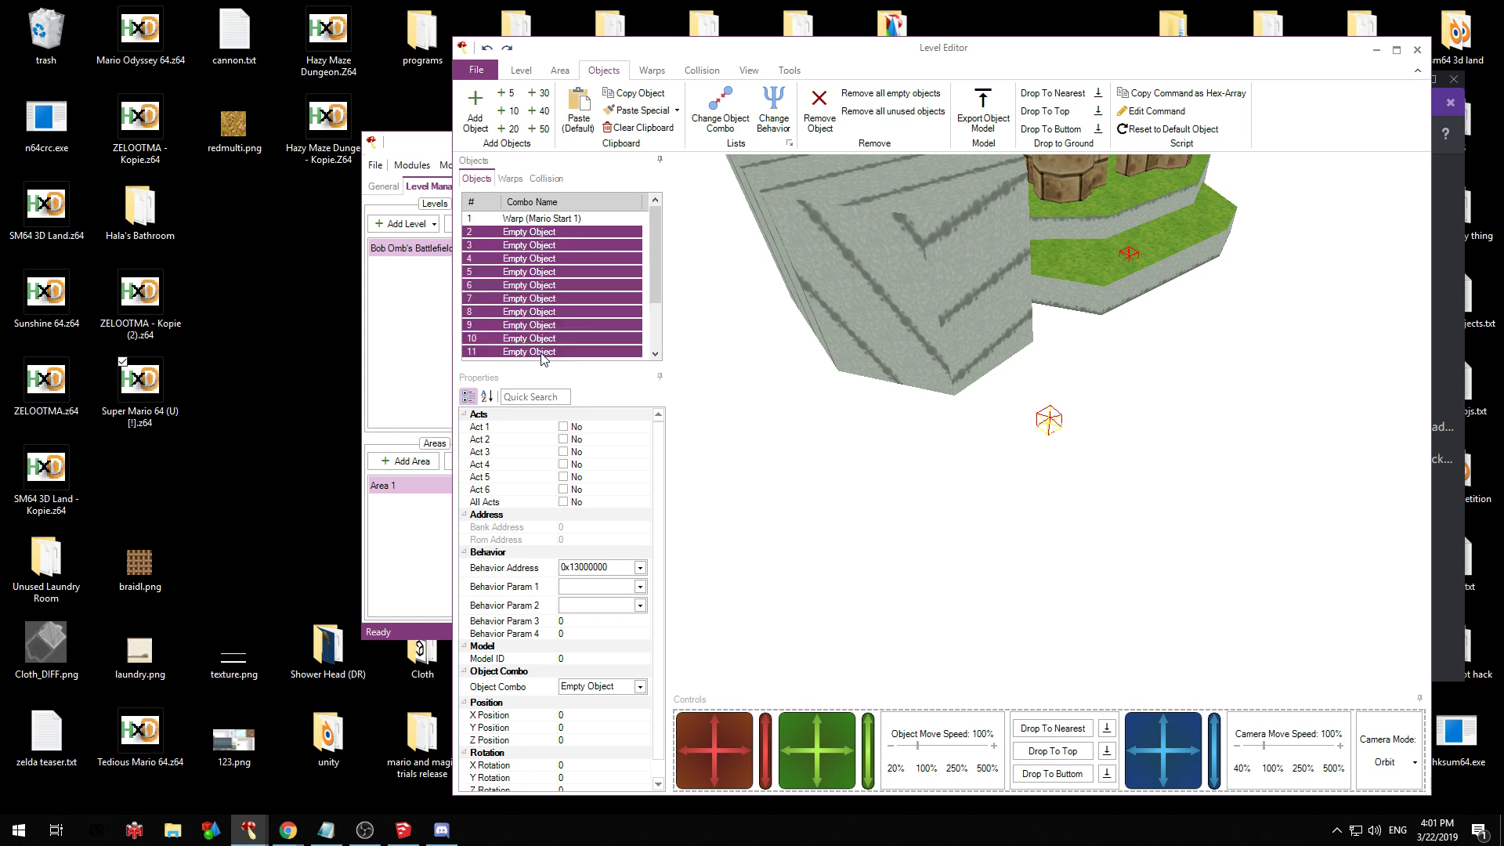
{"action": "left_click", "coordinate": [566, 503]}
Set object 2 to Goomba and place it on the lower grass ledge at about X 4641, Y 695, Z -2533
{"action": "left_click", "coordinate": [517, 233]}
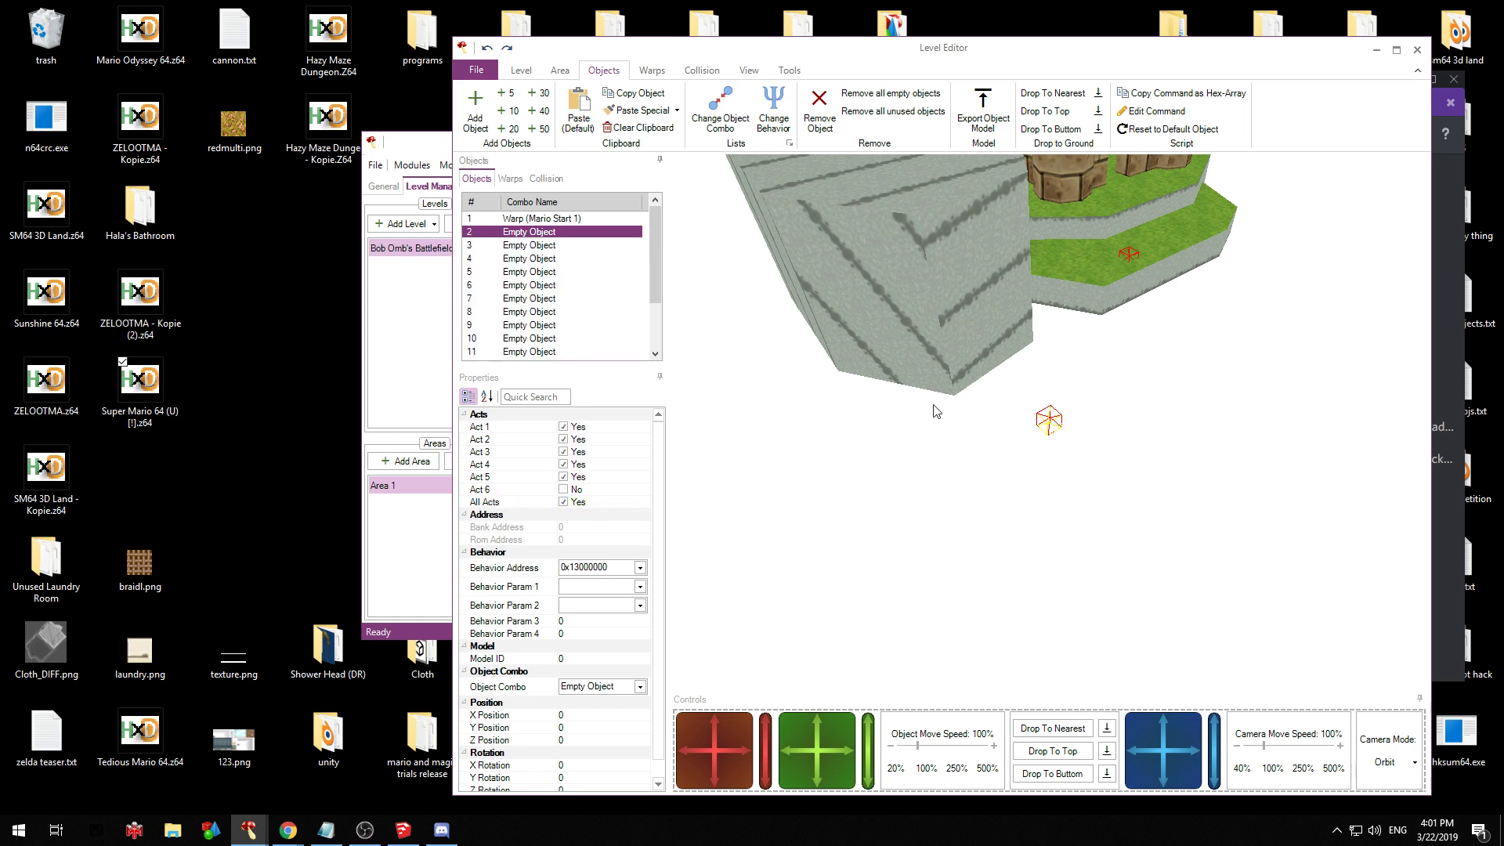
{"action": "left_click_drag", "start_coordinate": [1016, 407], "coordinate": [1046, 409]}
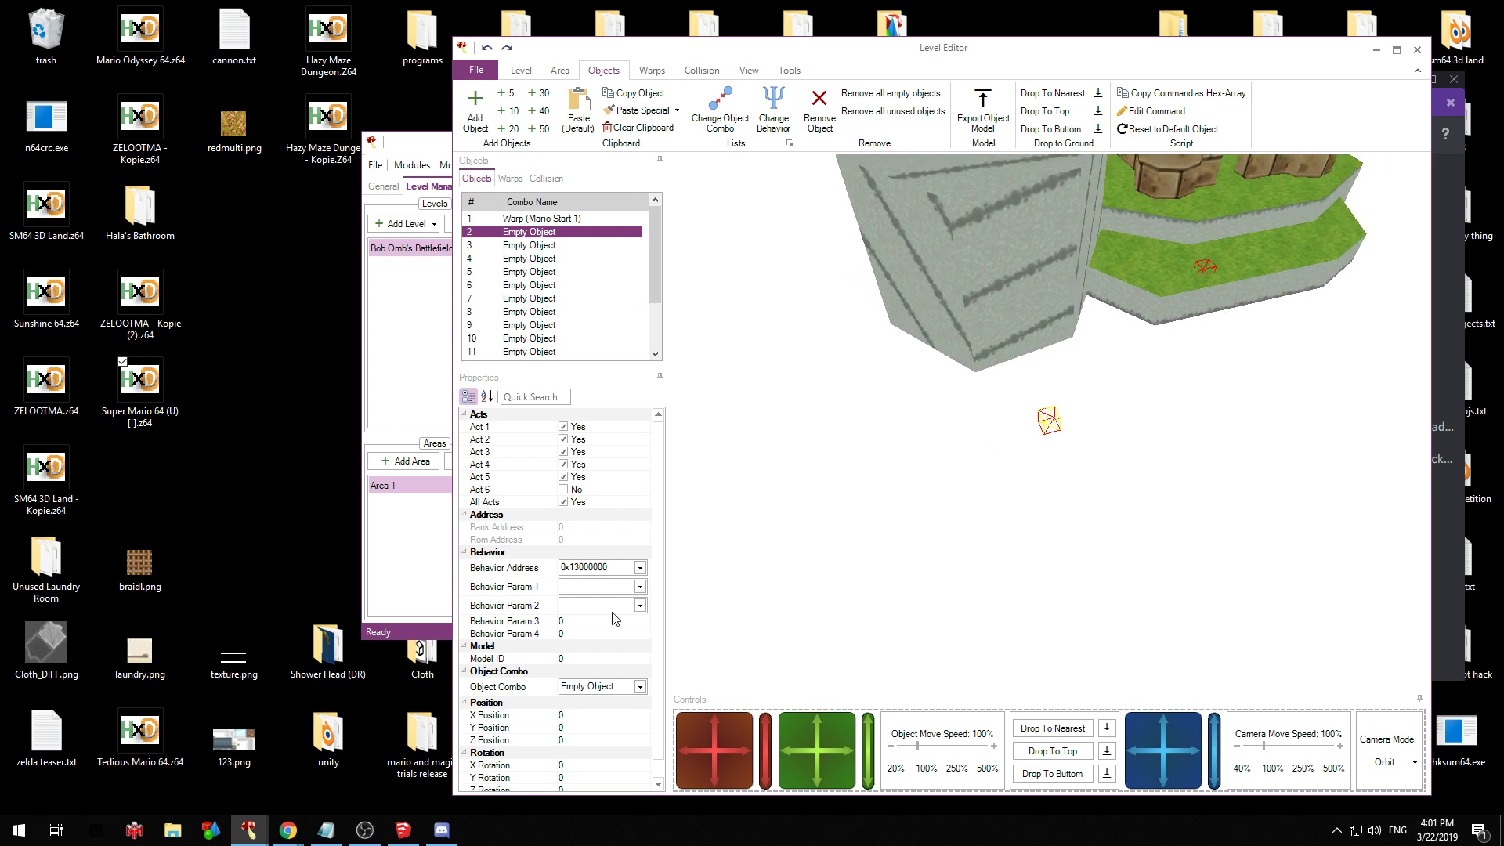
{"action": "left_click", "coordinate": [640, 687]}
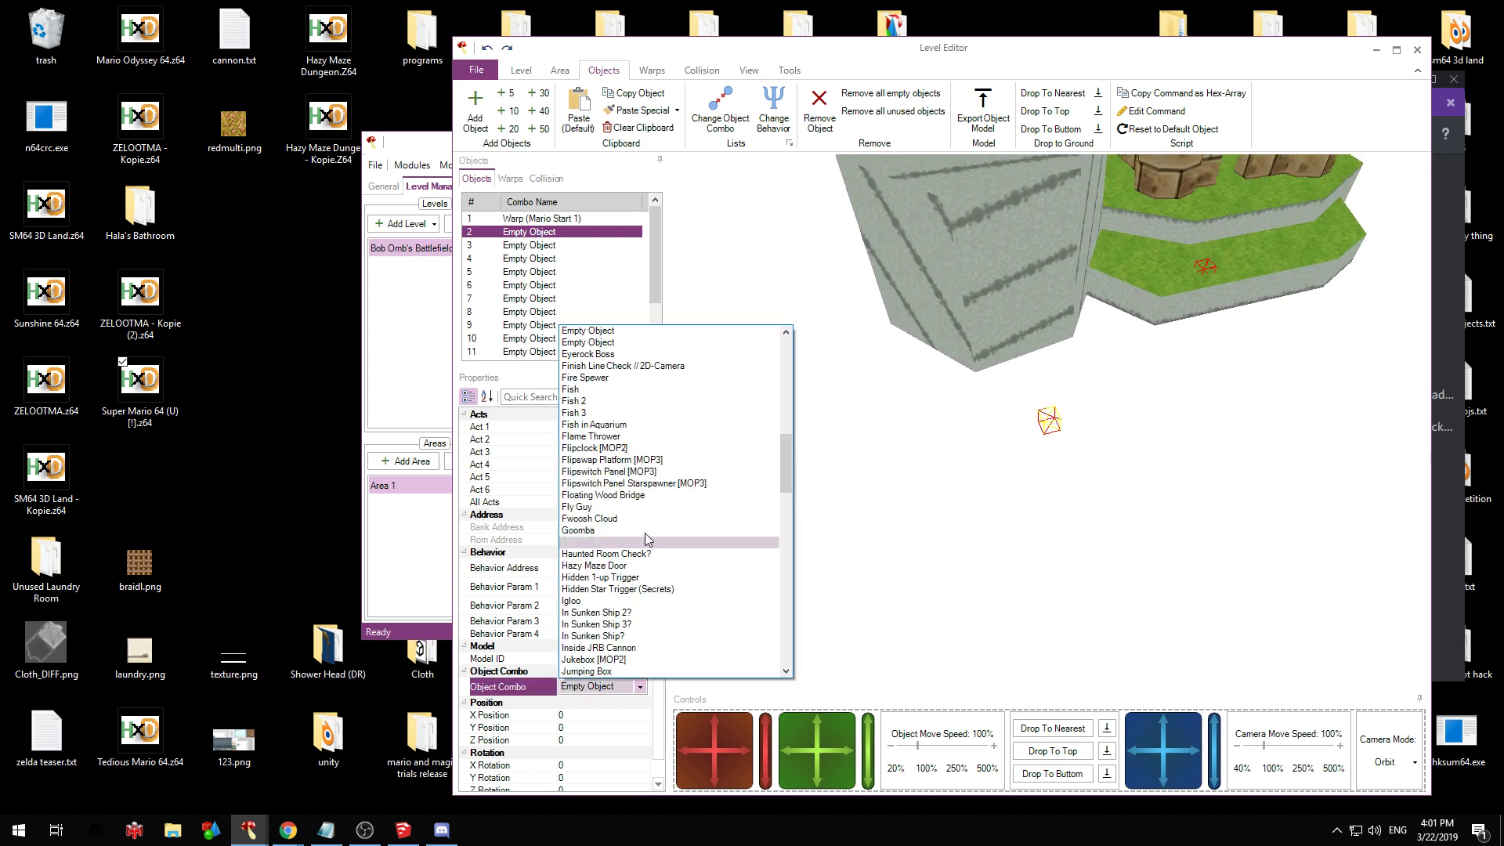
{"action": "left_click", "coordinate": [601, 531]}
{"action": "left_click_drag", "start_coordinate": [724, 745], "coordinate": [812, 627]}
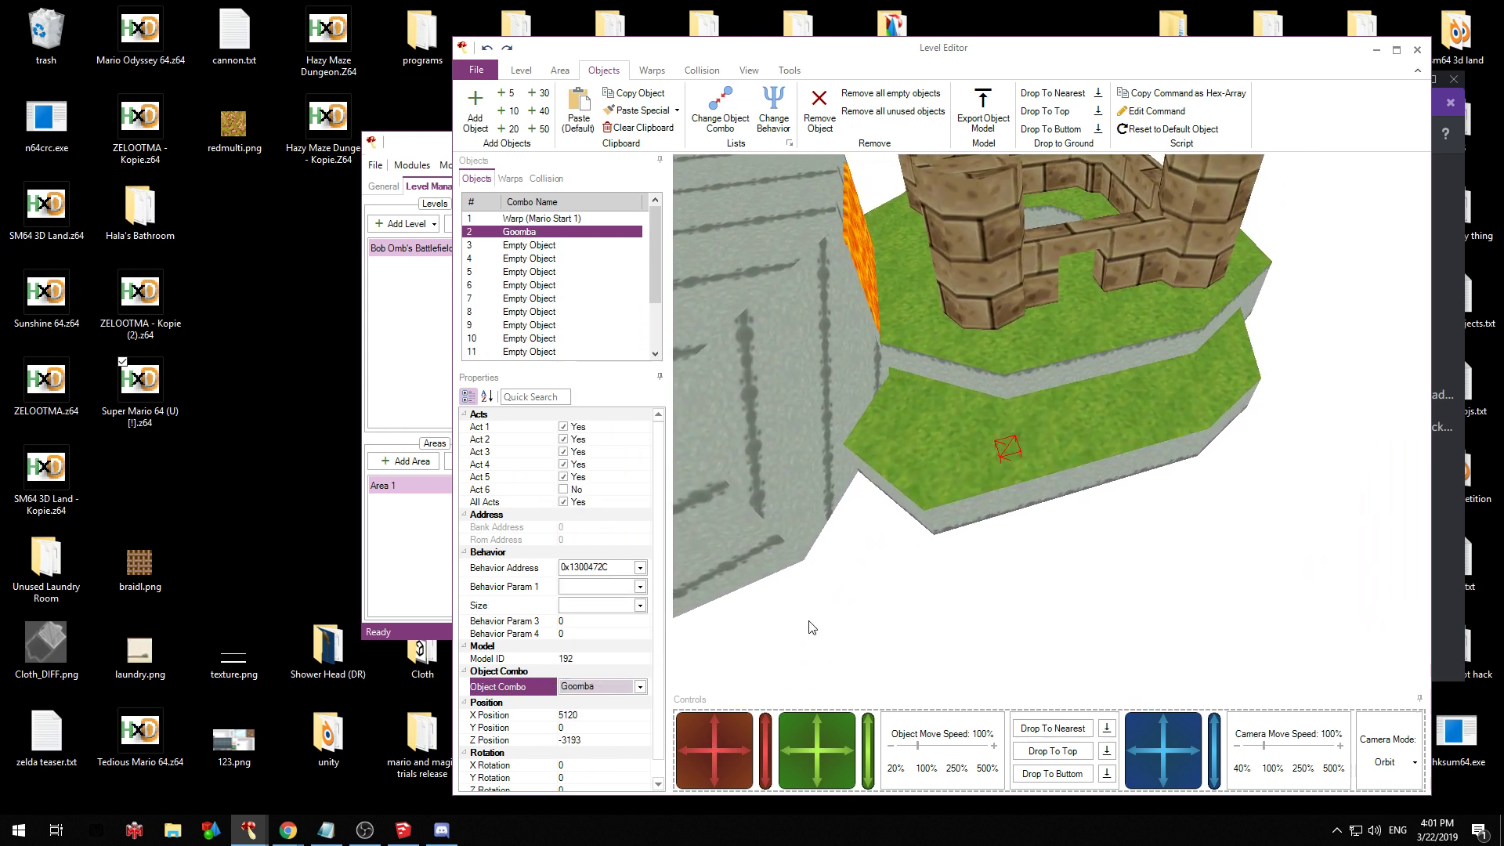
{"action": "left_click", "coordinate": [1053, 729]}
{"action": "left_click_drag", "start_coordinate": [679, 730], "coordinate": [693, 747]}
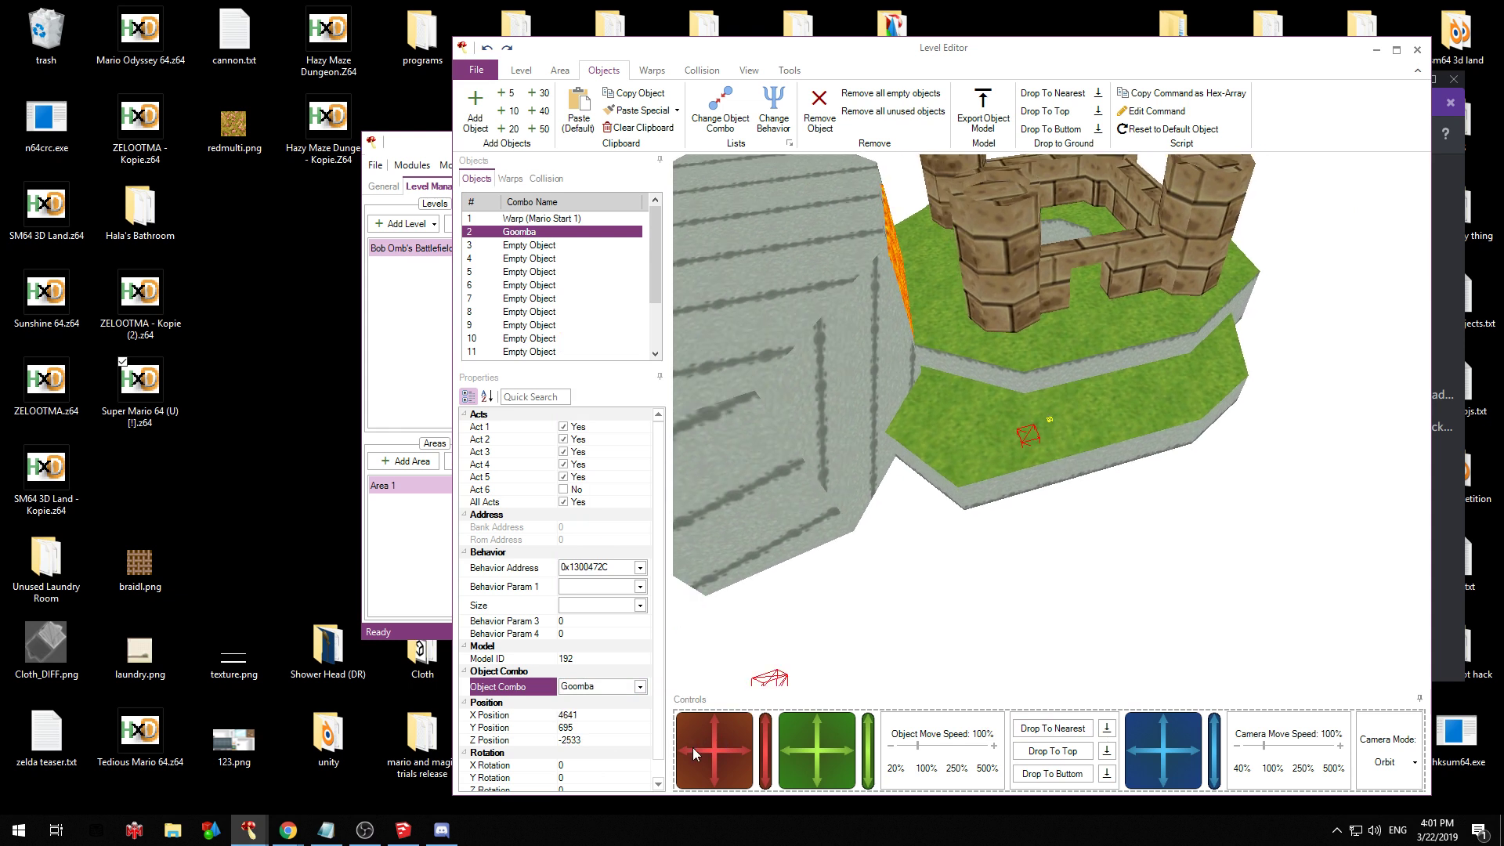
Set object 3 to Star and place it on top of a castle corner tower at about X 8383, Y 3425, Z -9115
{"action": "left_click", "coordinate": [553, 246]}
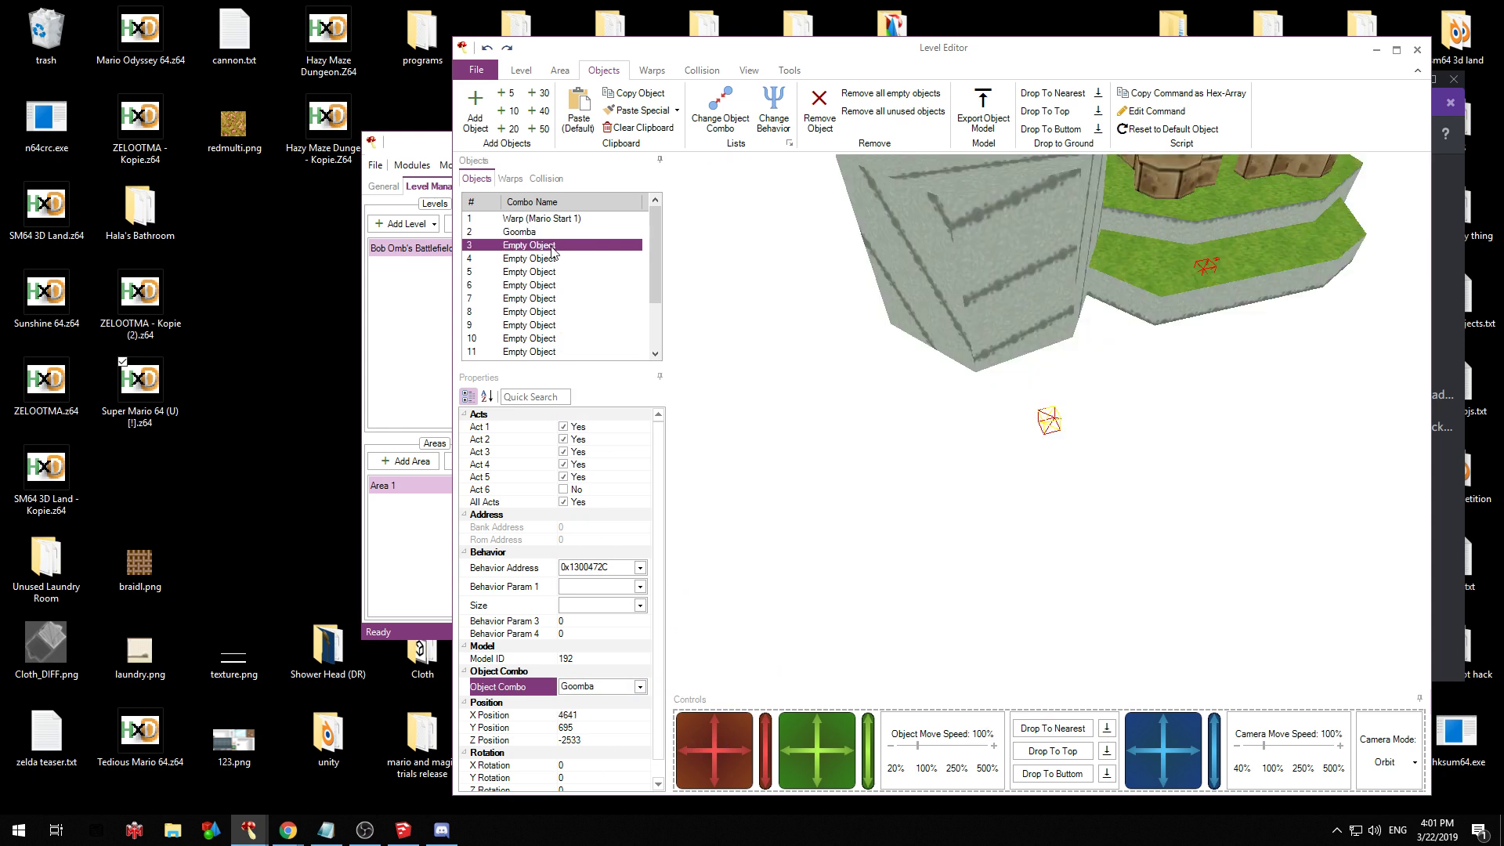
{"action": "left_click", "coordinate": [640, 687]}
{"action": "left_click_drag", "start_coordinate": [786, 473], "coordinate": [815, 581]}
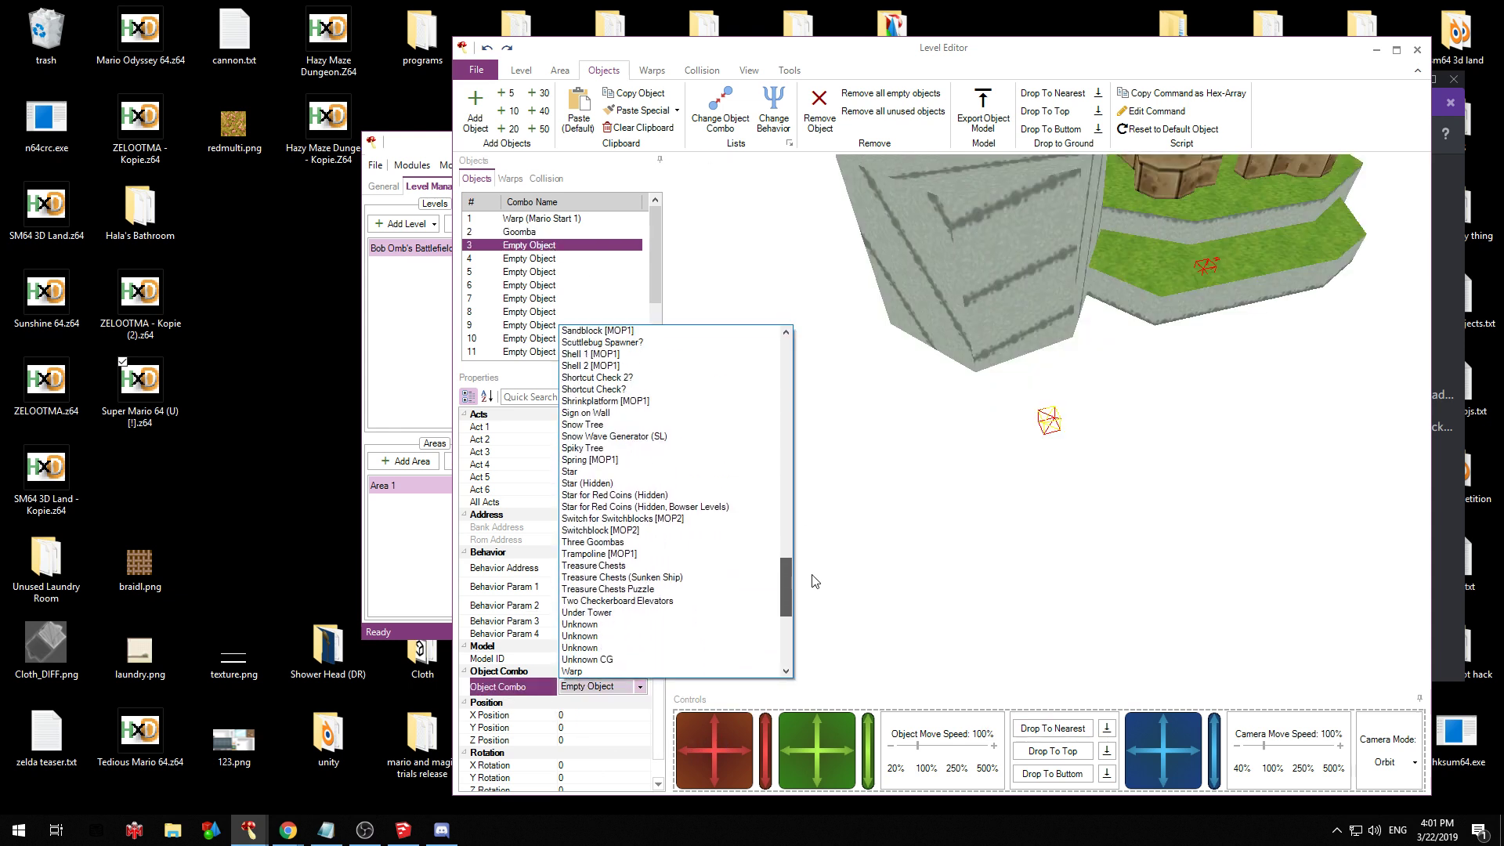
{"action": "left_click", "coordinate": [626, 473]}
{"action": "left_click_drag", "start_coordinate": [728, 784], "coordinate": [848, 619]}
{"action": "left_click", "coordinate": [1054, 750]}
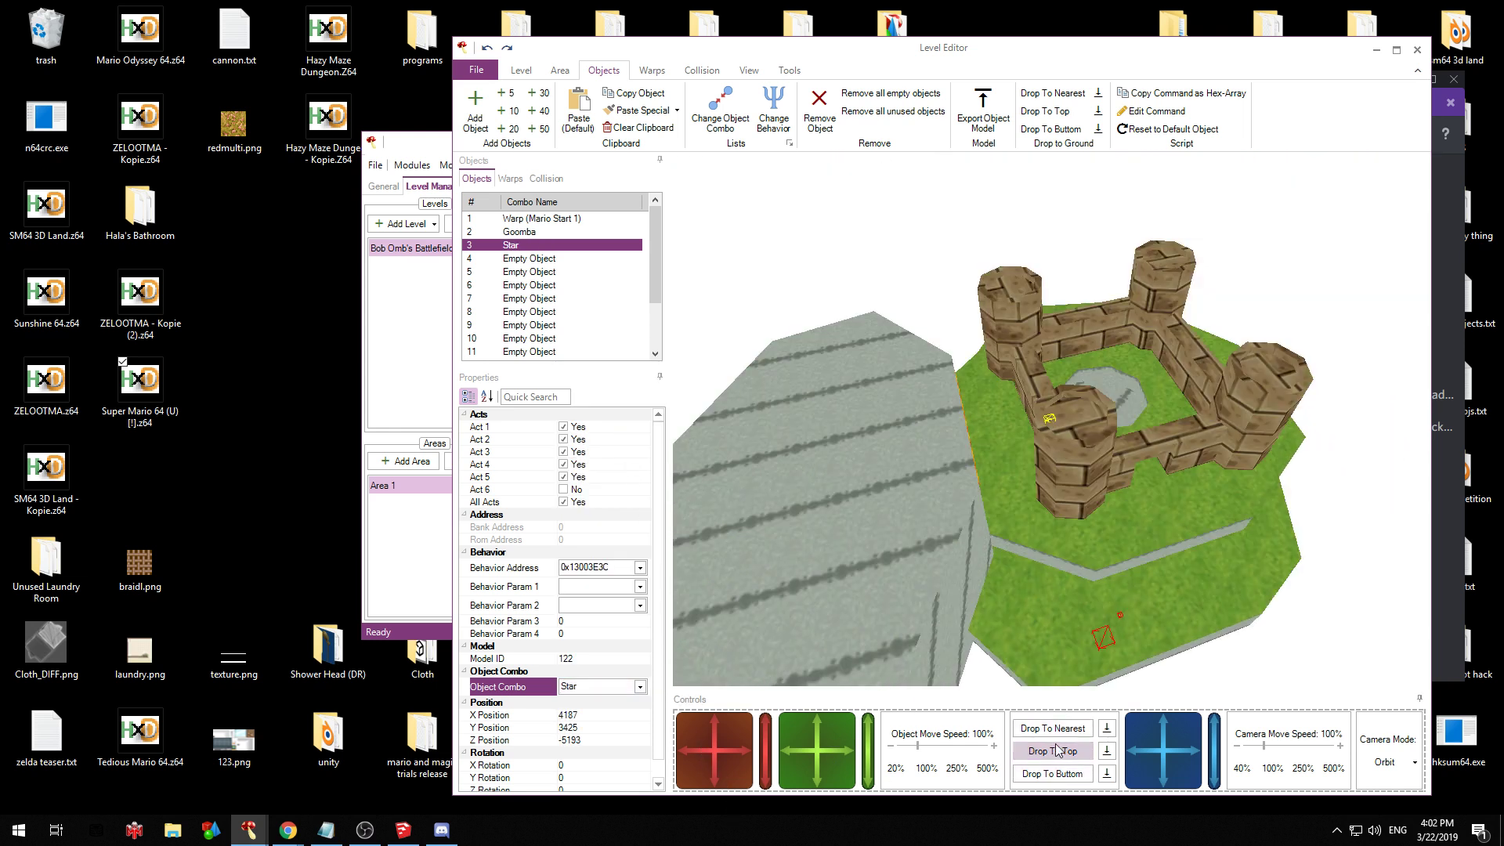
{"action": "left_click_drag", "start_coordinate": [746, 730], "coordinate": [760, 590]}
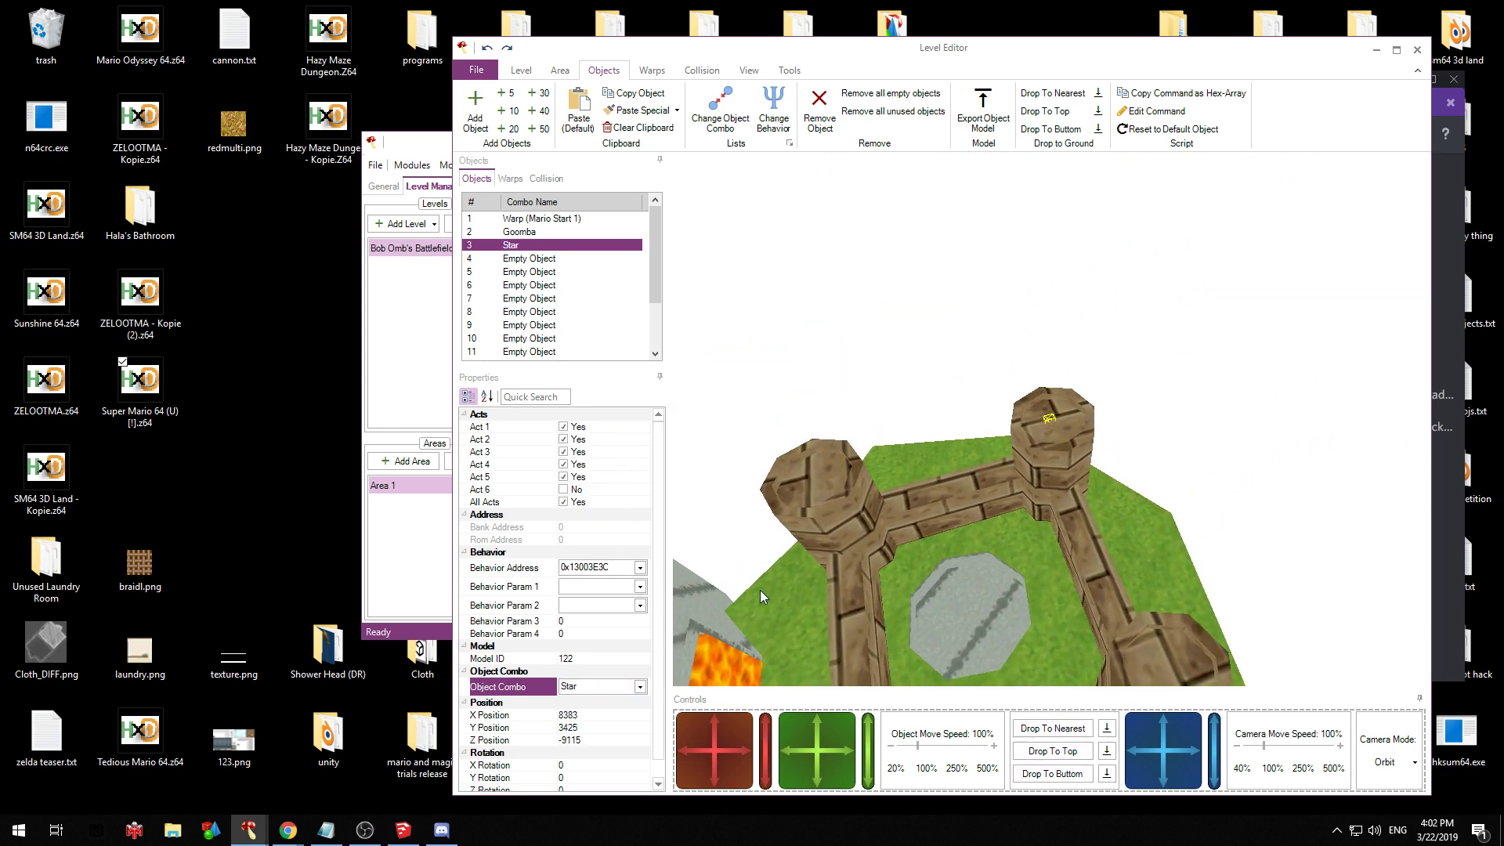
Set object 4 to Star and place it on top of the grey stone hill at about X 2509, Z -6146
{"action": "left_click", "coordinate": [531, 272]}
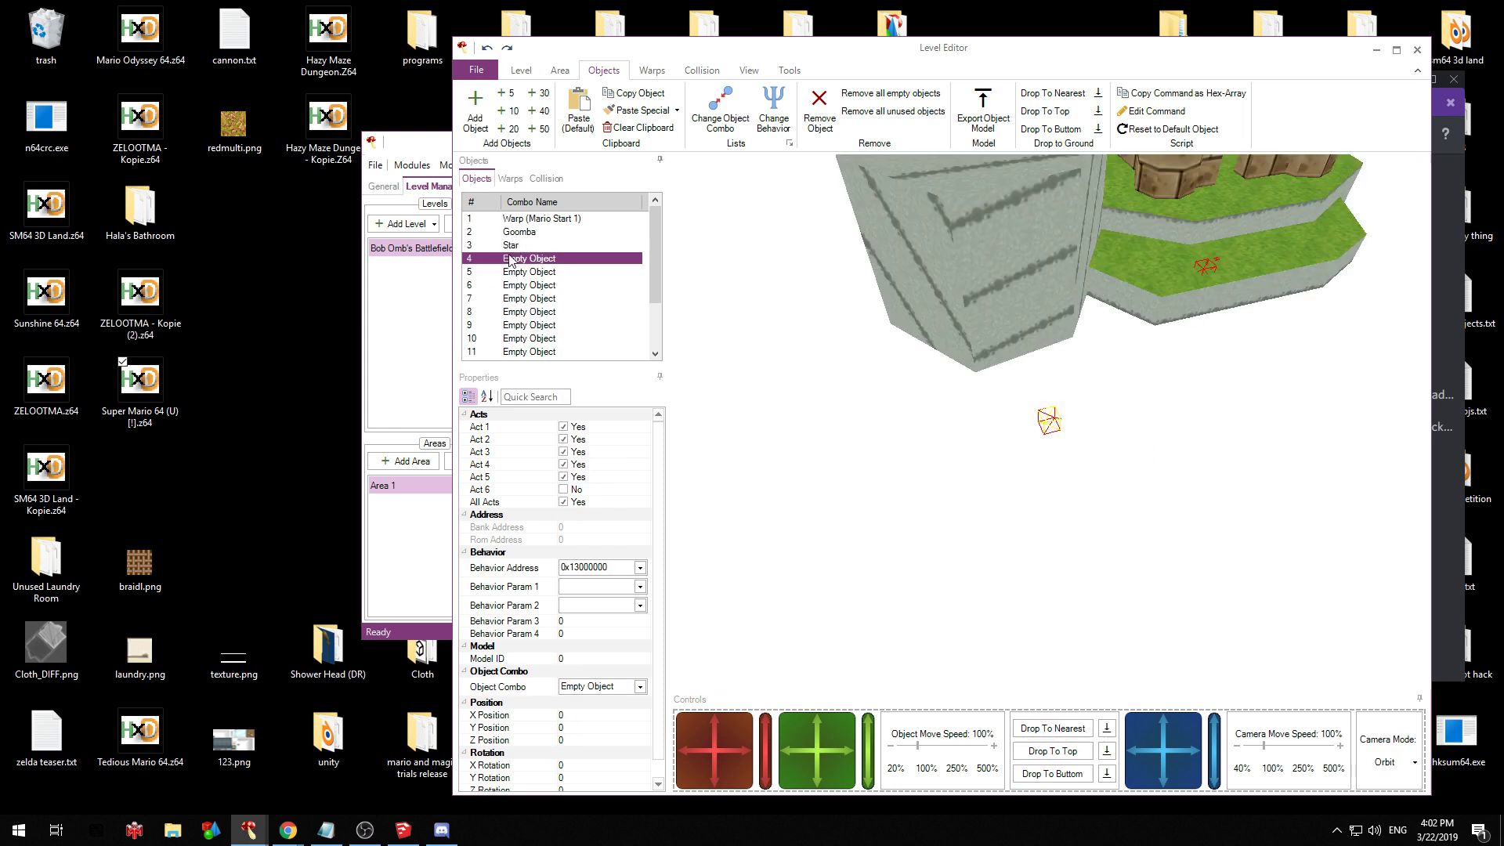
{"action": "left_click", "coordinate": [638, 687]}
{"action": "scroll", "coordinate": [647, 589], "scroll_direction": "down", "scroll_amount": 15}
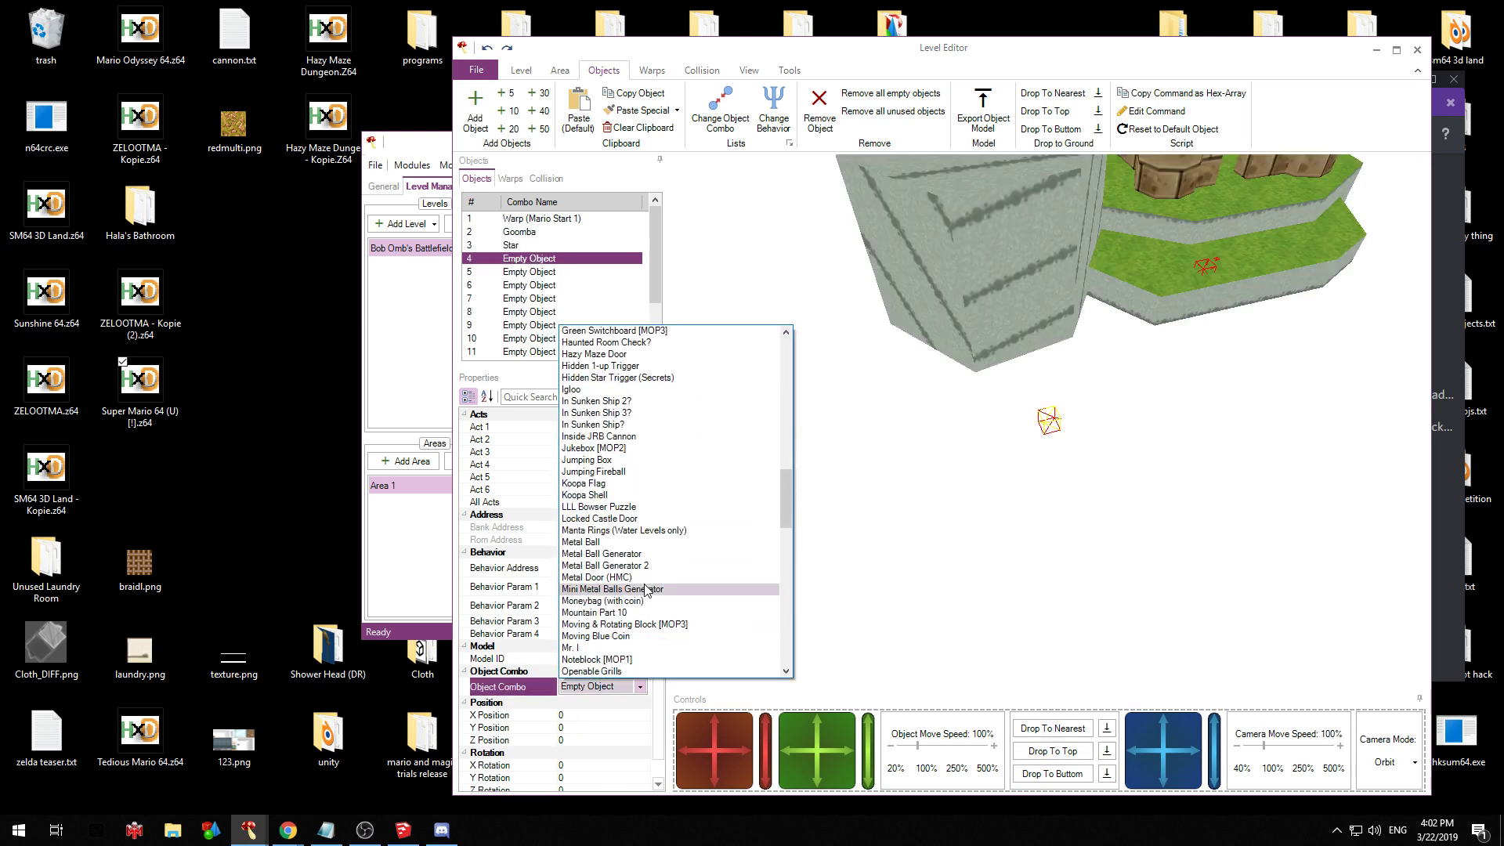
{"action": "scroll", "coordinate": [623, 635], "scroll_direction": "down", "scroll_amount": 2}
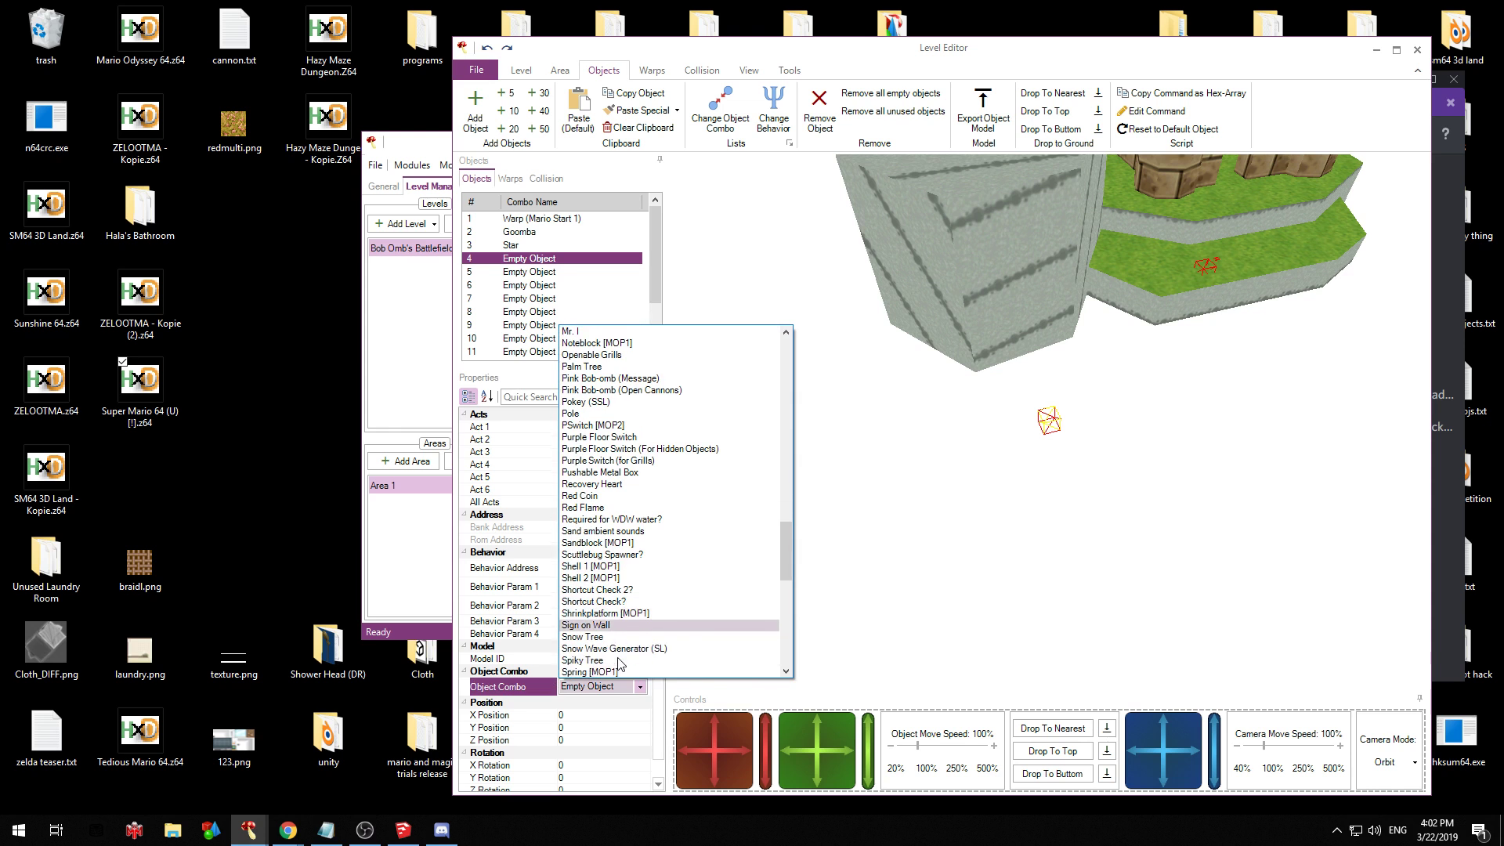
{"action": "left_click", "coordinate": [617, 649]}
{"action": "left_click_drag", "start_coordinate": [716, 740], "coordinate": [1024, 475]}
{"action": "left_click_drag", "start_coordinate": [807, 636], "coordinate": [738, 452]}
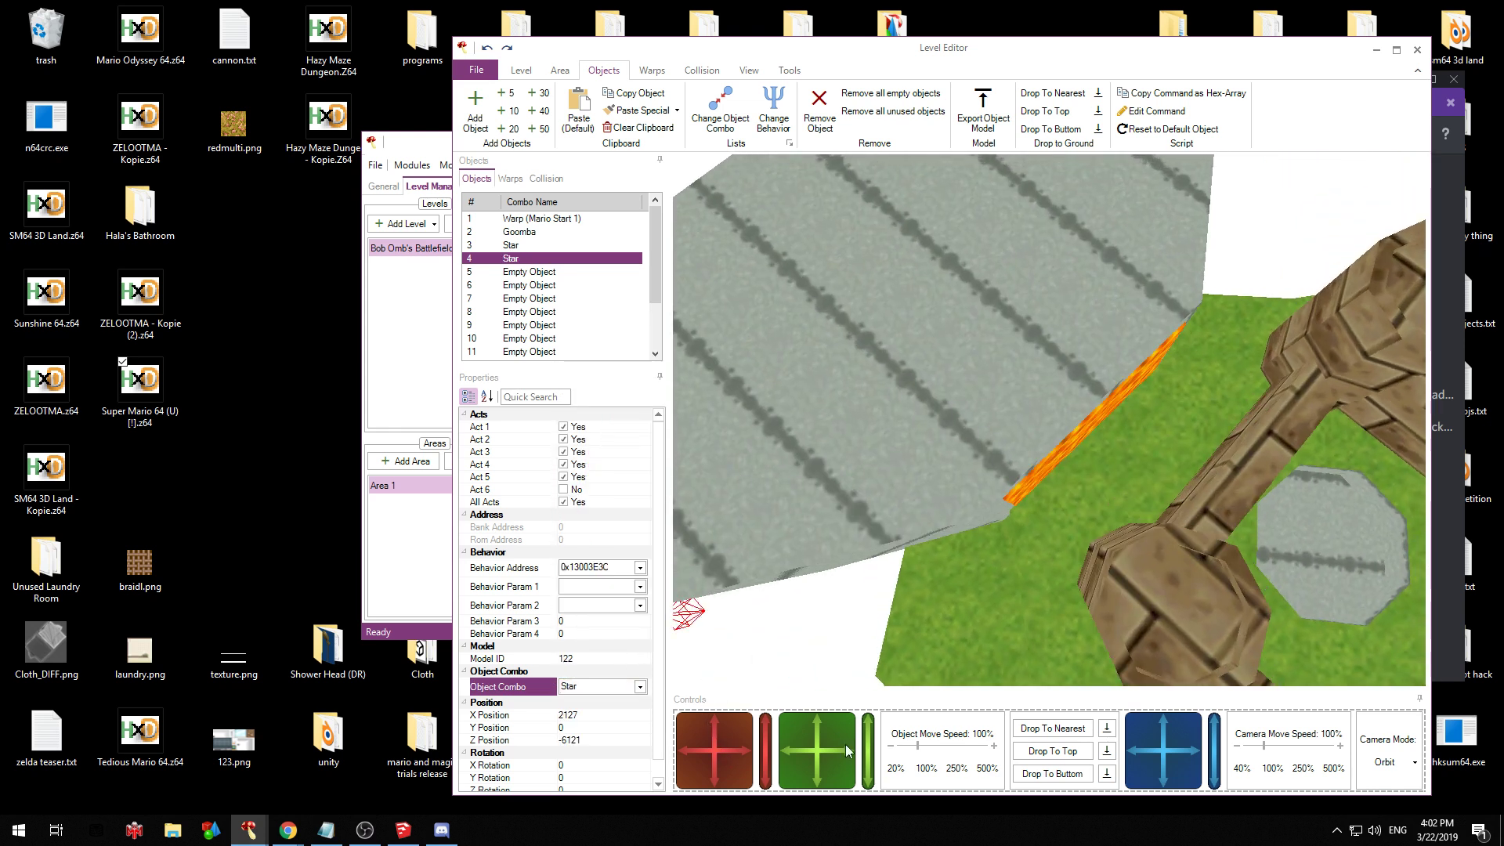
{"action": "left_click", "coordinate": [1046, 752]}
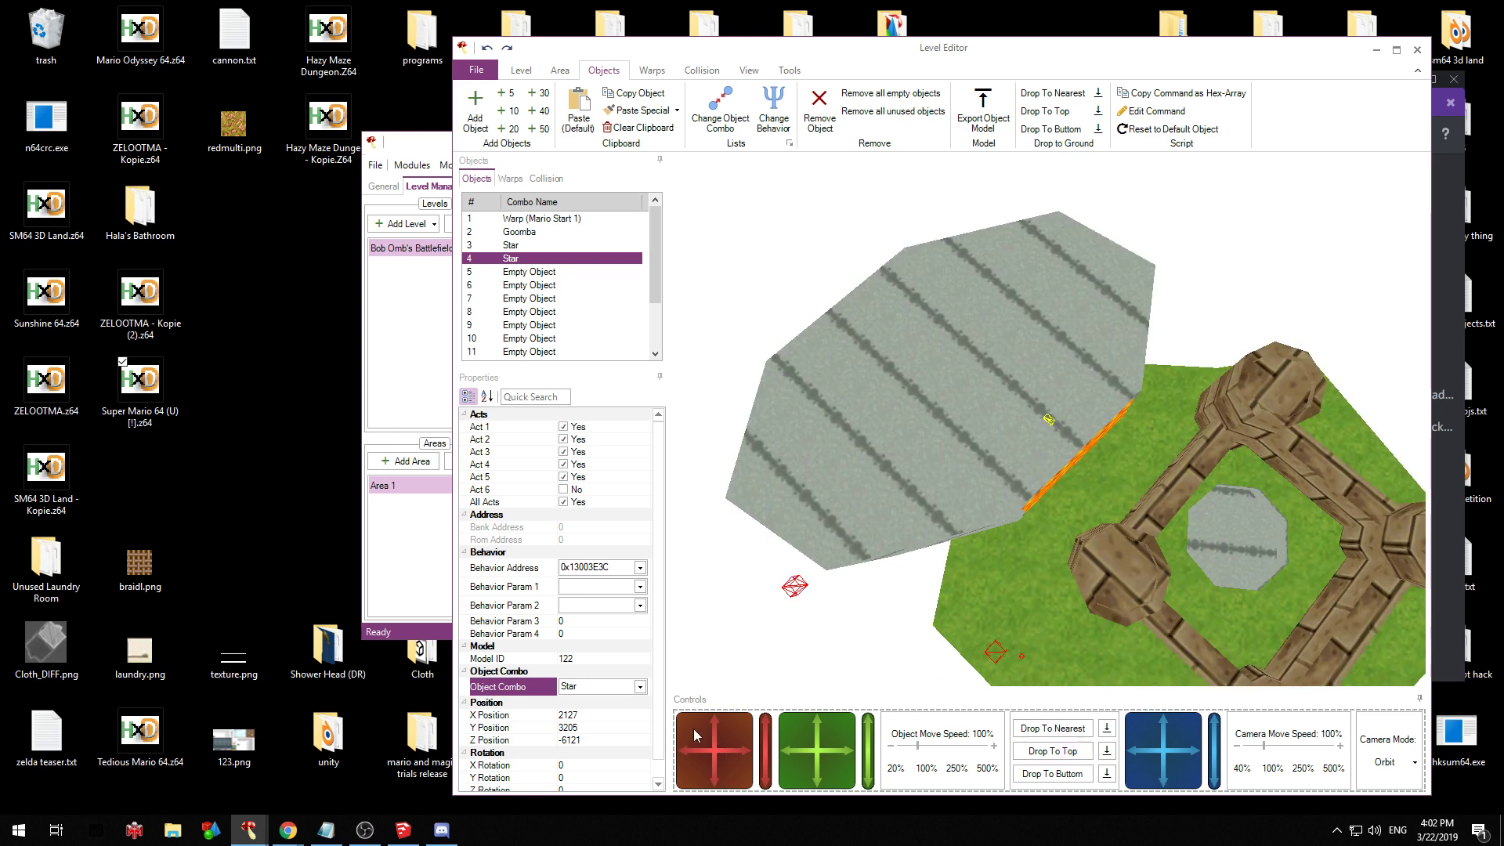
{"action": "left_click_drag", "start_coordinate": [693, 729], "coordinate": [1056, 387]}
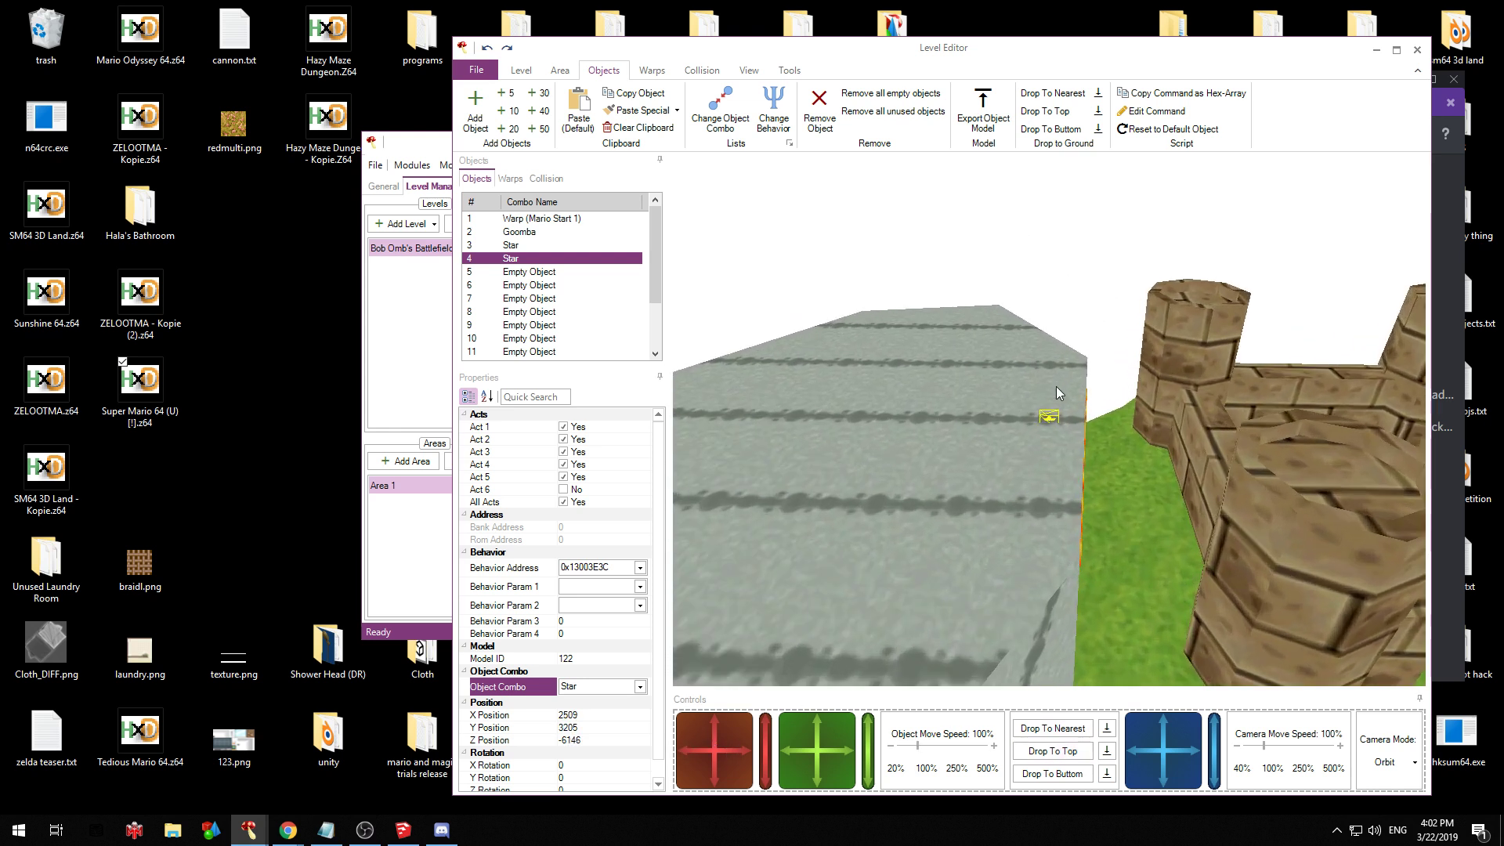
{"action": "mouse_move", "coordinate": [768, 740]}
{"action": "left_mouse_down"}
{"action": "mouse_move", "coordinate": [782, 735]}
{"action": "mouse_move", "coordinate": [763, 750]}
{"action": "left_mouse_up"}
{"action": "key", "text": "Up"}
Set object 5 to Star for Red Coins (Hidden) and place it inside the castle courtyard at about X 7319, Y 1440, Z -8089
{"action": "left_click", "coordinate": [544, 272]}
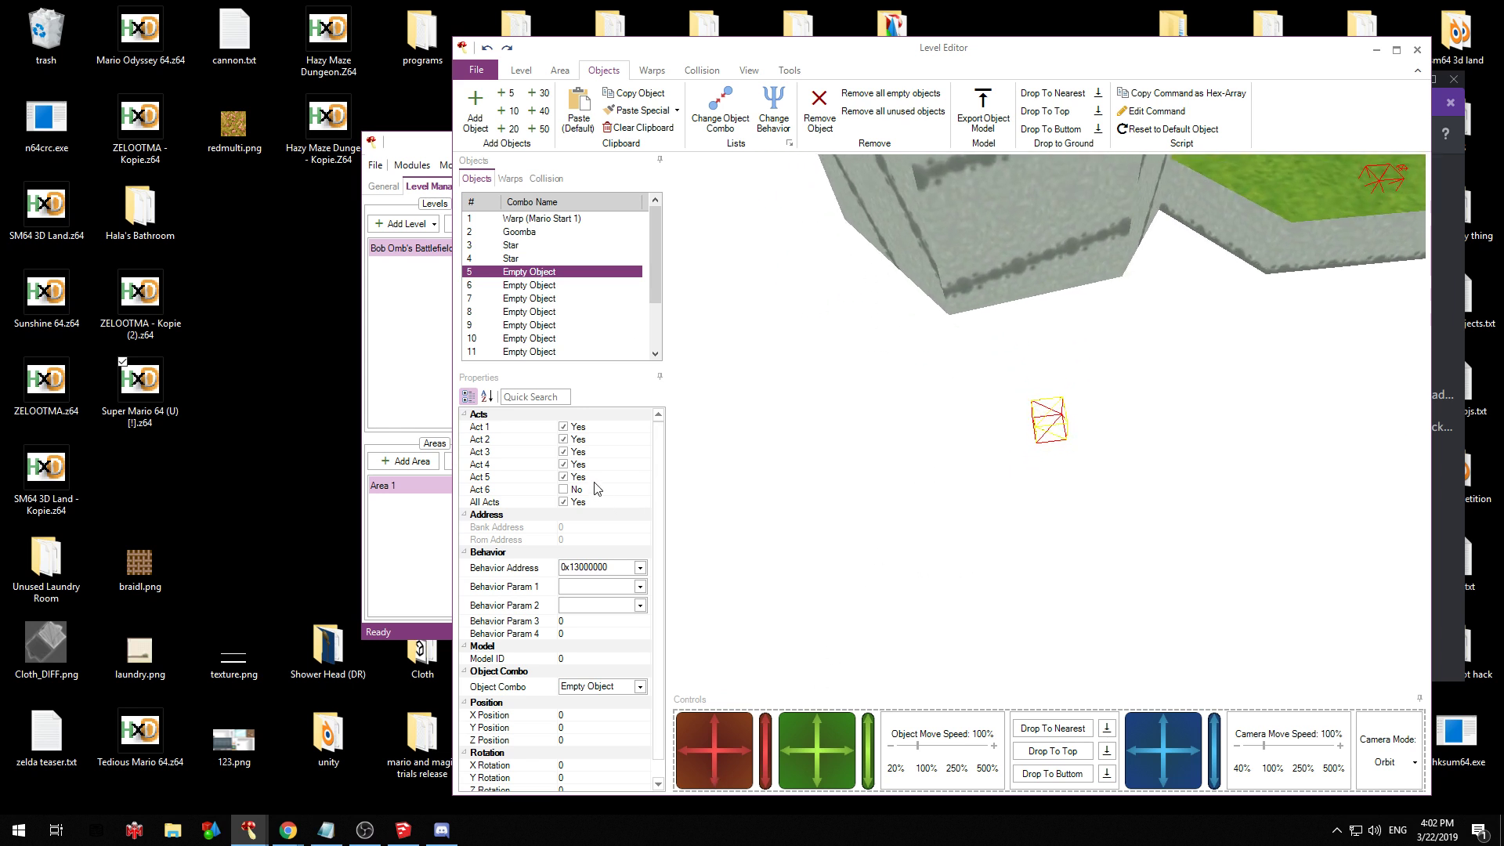
{"action": "scroll", "coordinate": [562, 298], "scroll_direction": "down", "scroll_amount": 1}
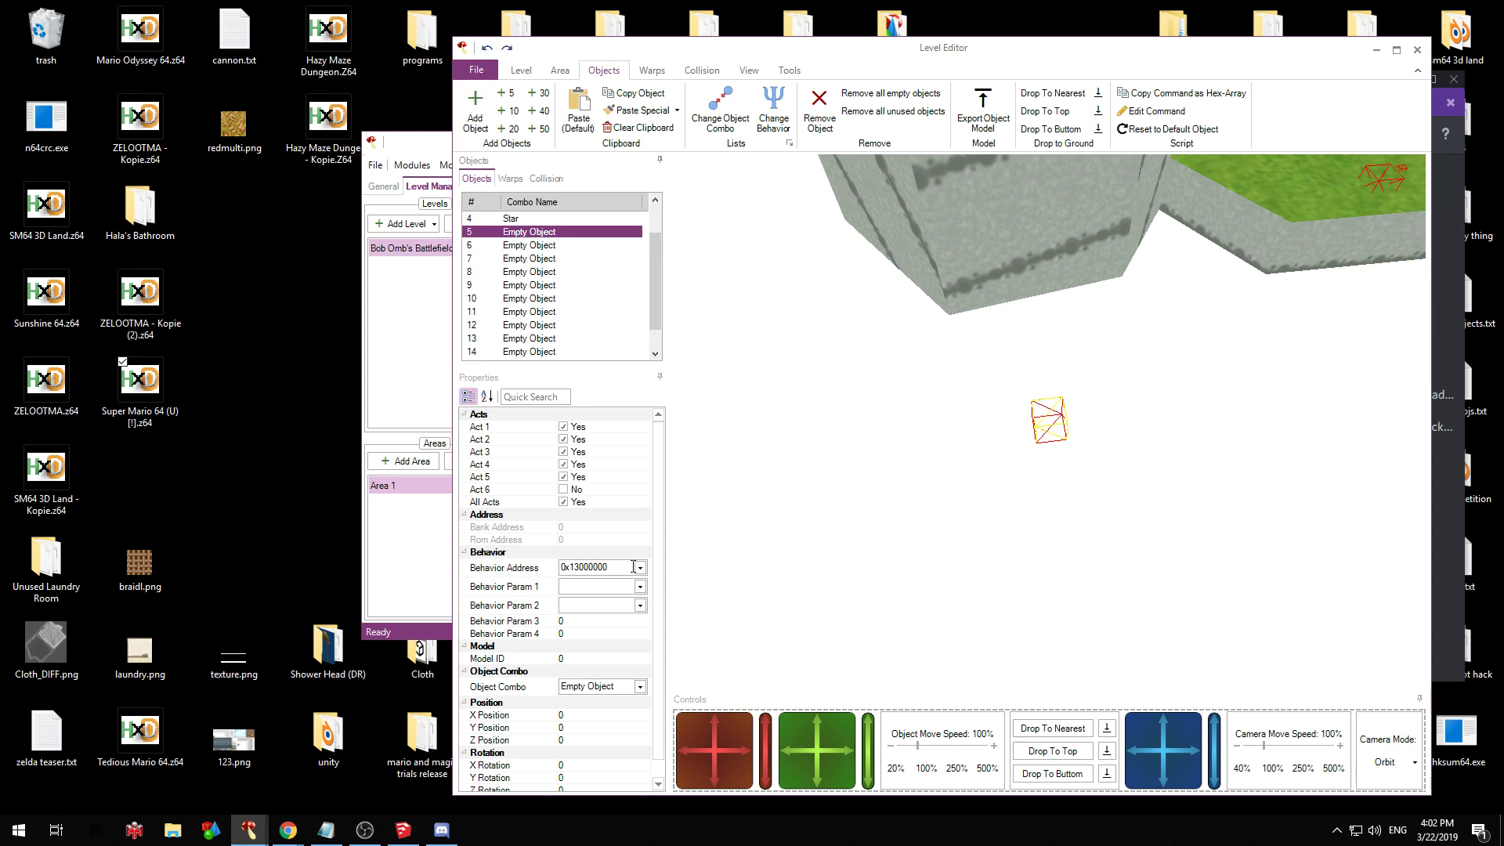
{"action": "left_click", "coordinate": [640, 687]}
{"action": "left_click_drag", "start_coordinate": [790, 444], "coordinate": [821, 568]}
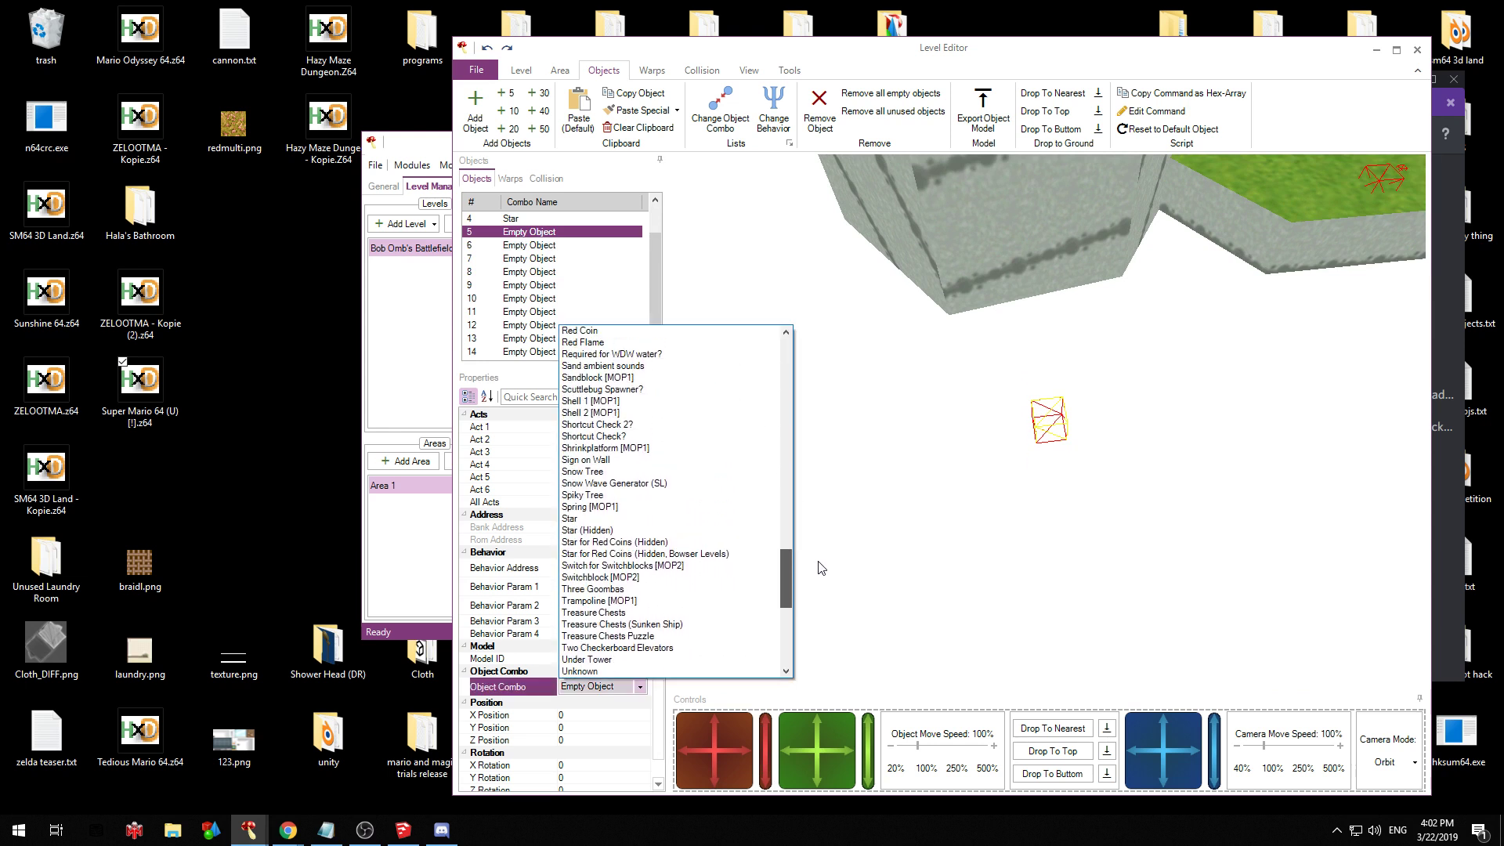
{"action": "left_click", "coordinate": [662, 543]}
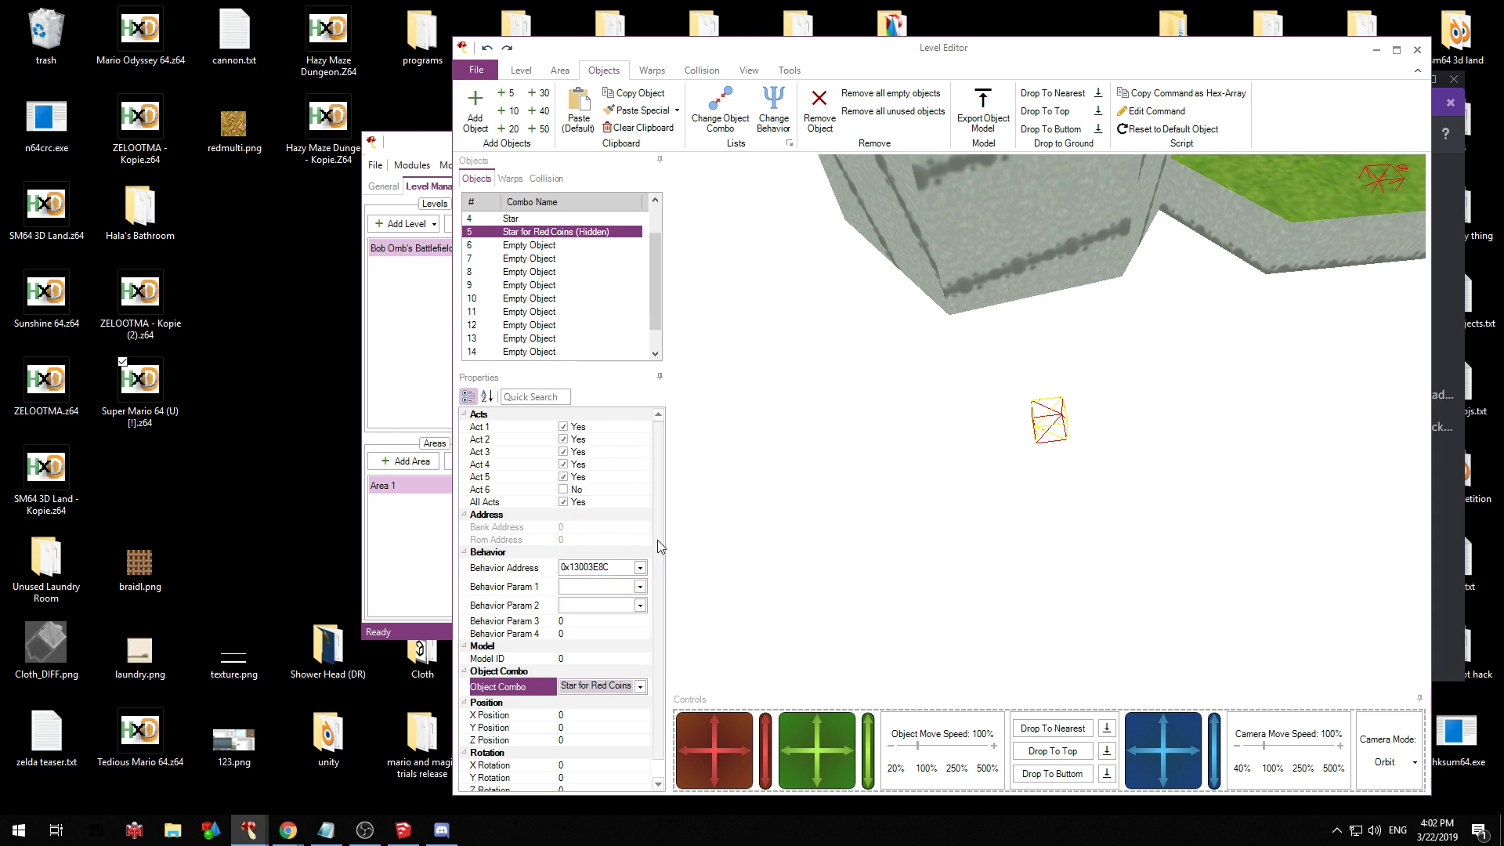
{"action": "left_click_drag", "start_coordinate": [719, 738], "coordinate": [871, 482]}
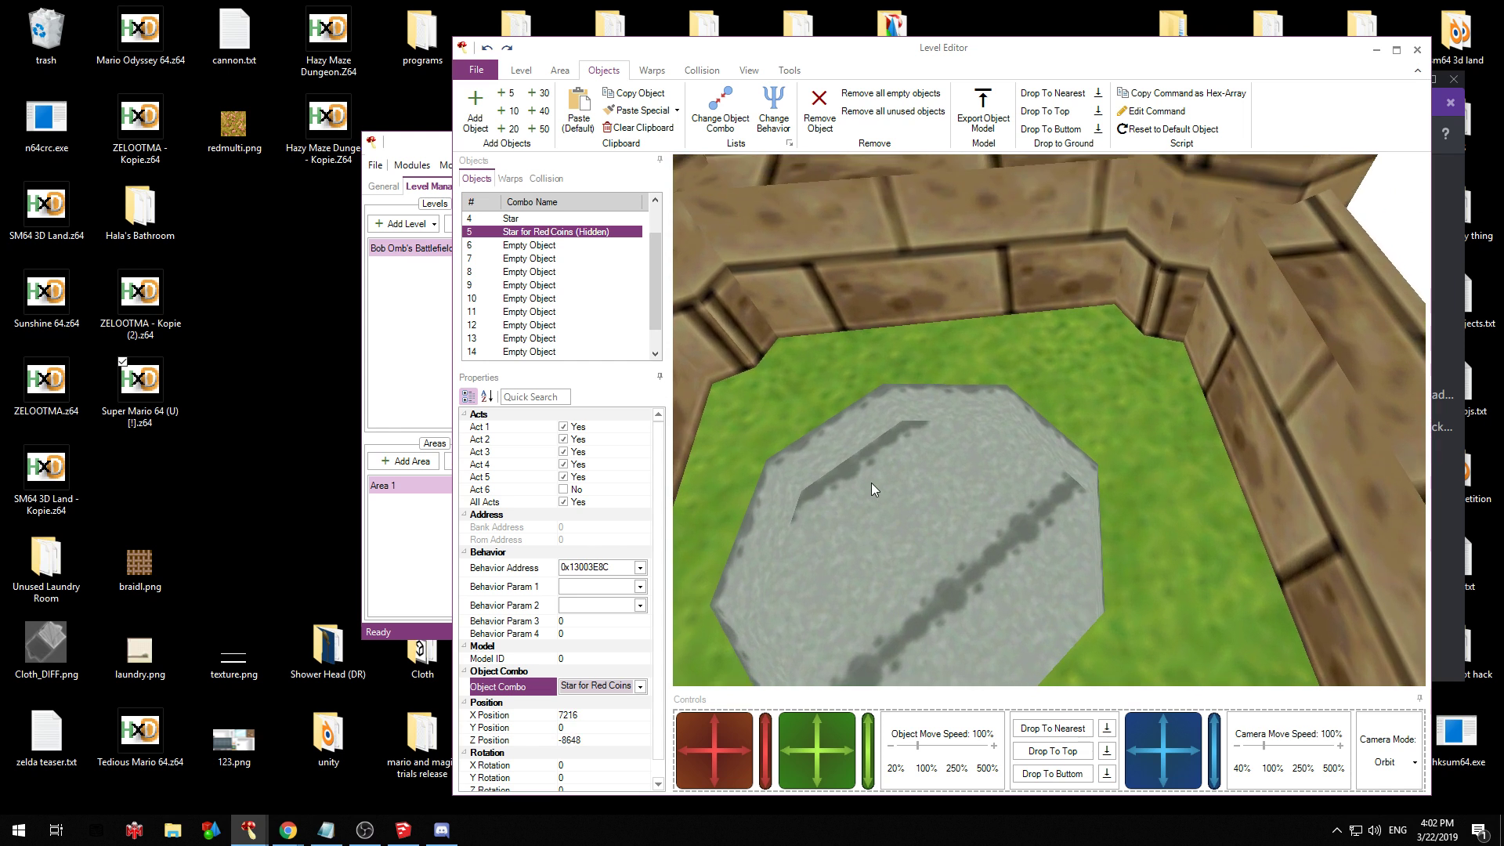
{"action": "left_click", "coordinate": [1068, 751]}
{"action": "left_click_drag", "start_coordinate": [727, 731], "coordinate": [1018, 531]}
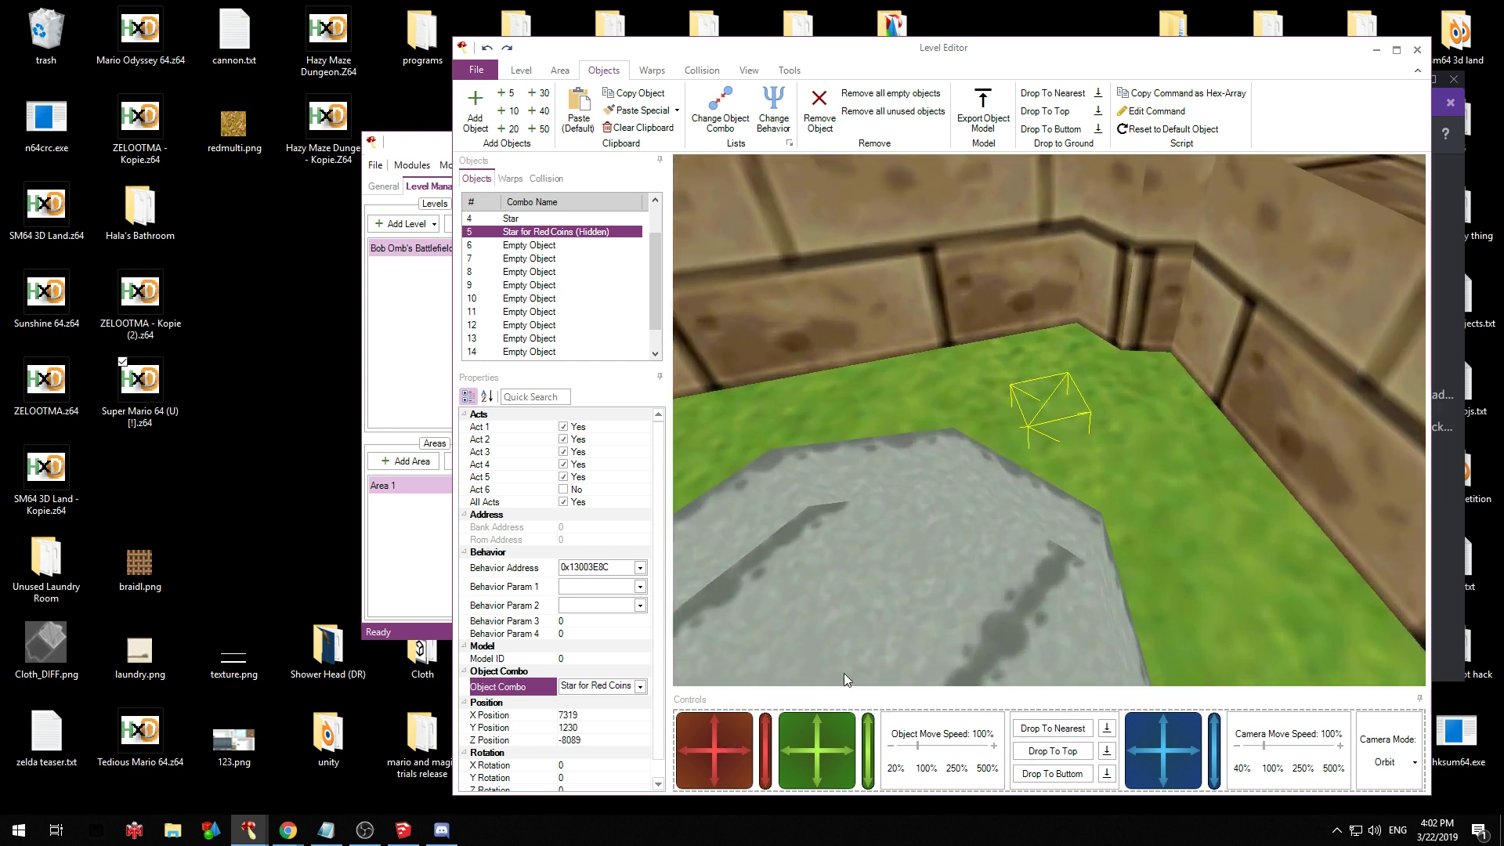
{"action": "left_click_drag", "start_coordinate": [774, 734], "coordinate": [815, 732]}
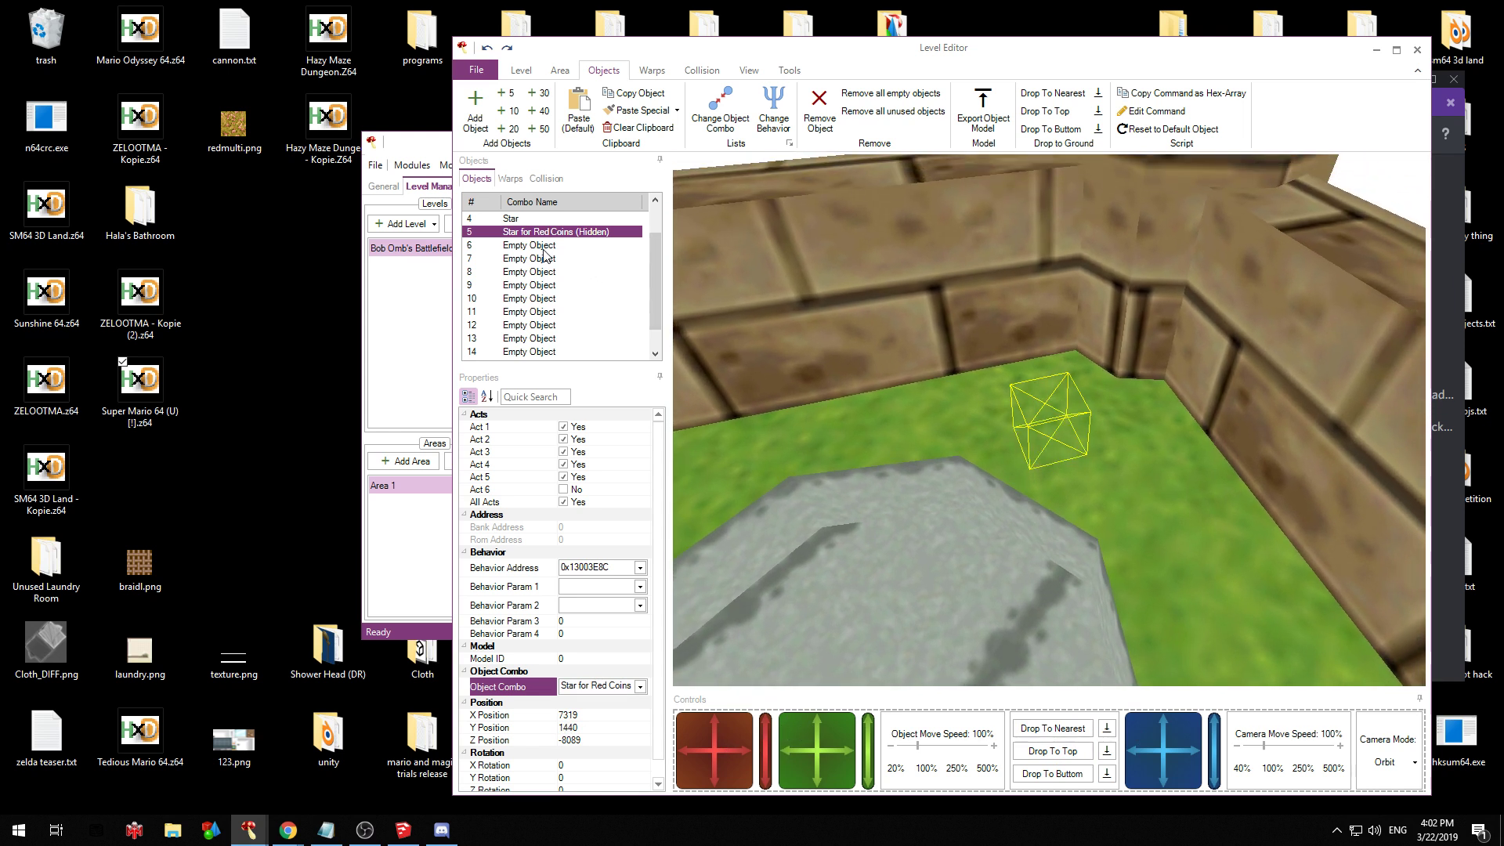
Enable All Acts for empty objects 6 through 13 and set all eight to Red Coin
{"action": "left_click", "coordinate": [529, 245]}
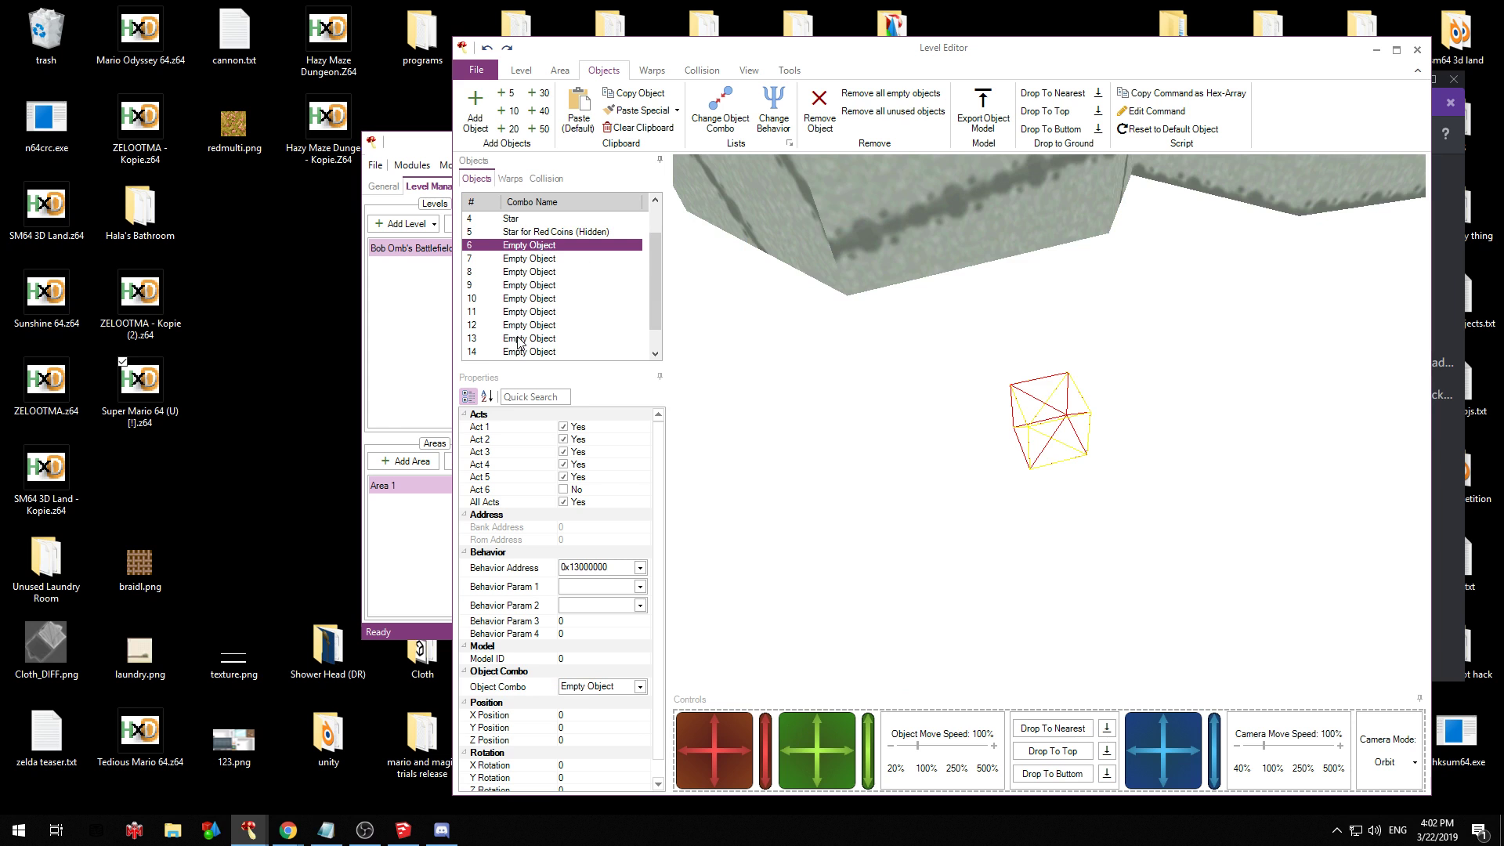
{"action": "left_click", "coordinate": [518, 338], "text": "shift"}
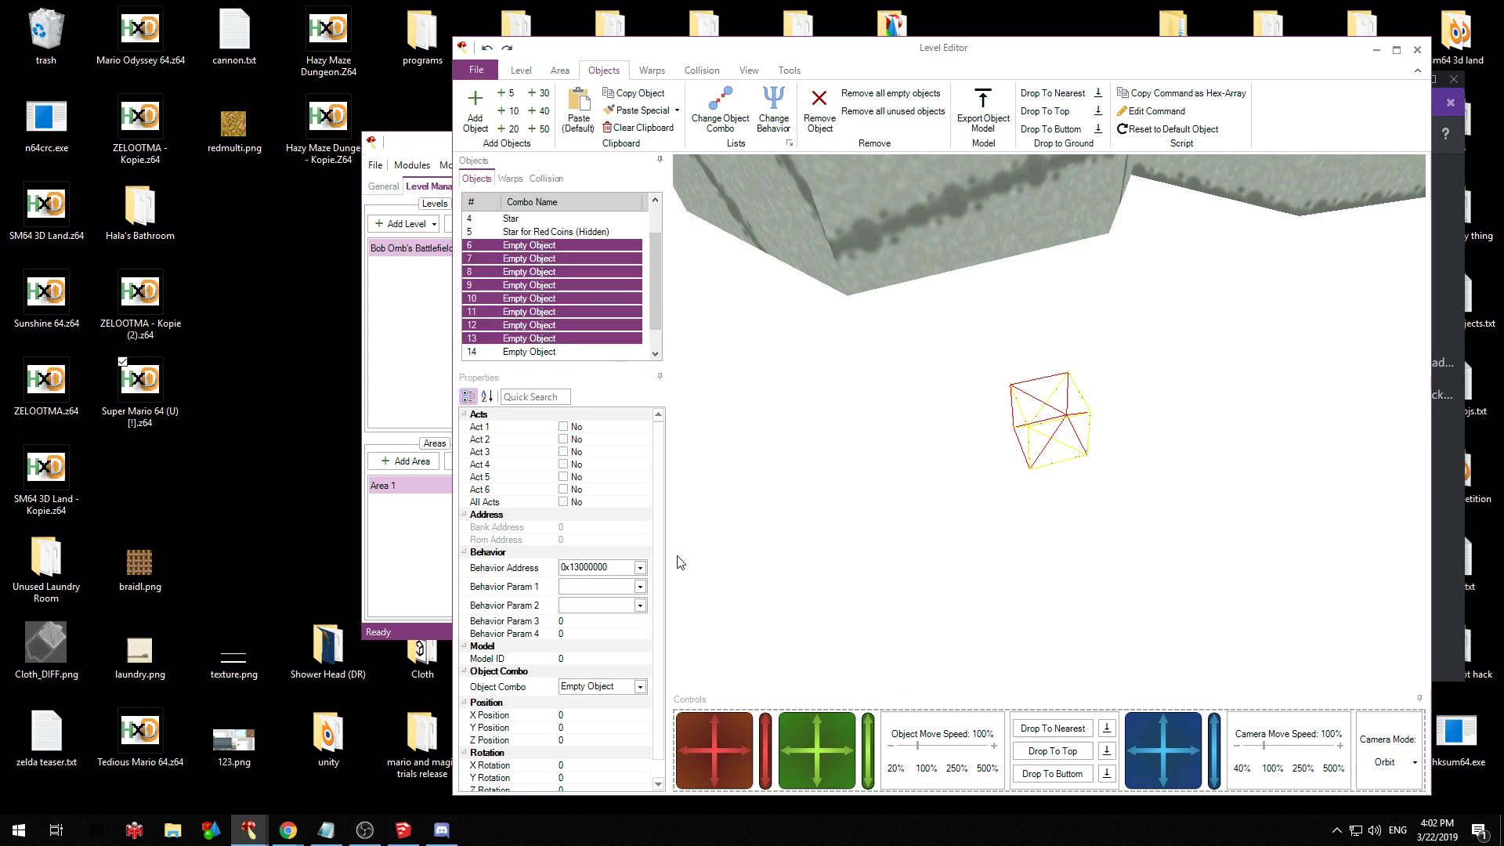
{"action": "left_click", "coordinate": [640, 687]}
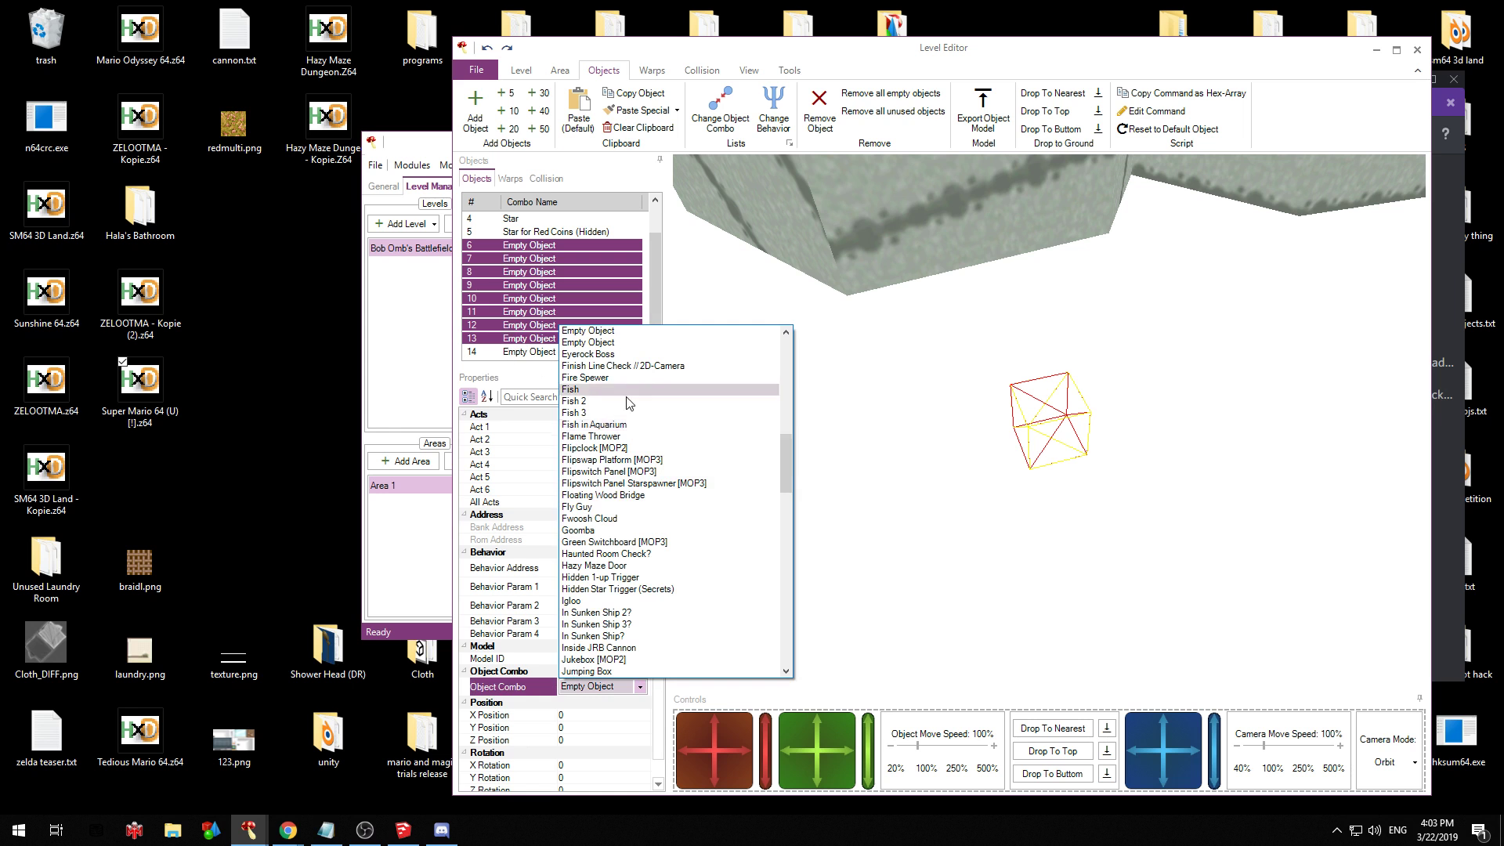
{"action": "left_click_drag", "start_coordinate": [792, 447], "coordinate": [787, 399]}
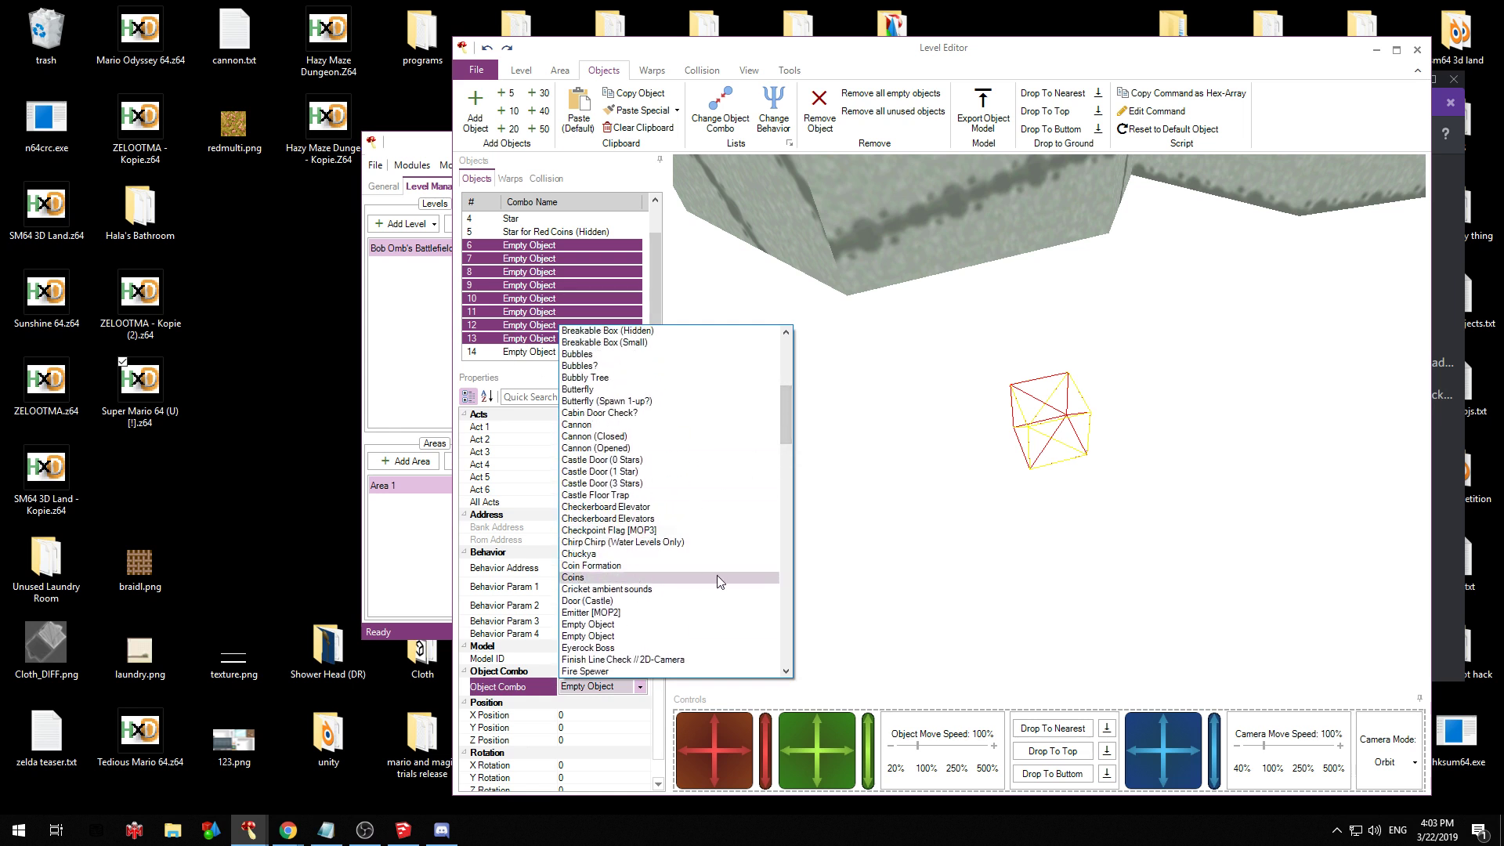
{"action": "scroll", "coordinate": [713, 548], "scroll_direction": "down", "scroll_amount": 20}
{"action": "scroll", "coordinate": [708, 515], "scroll_direction": "down", "scroll_amount": 4}
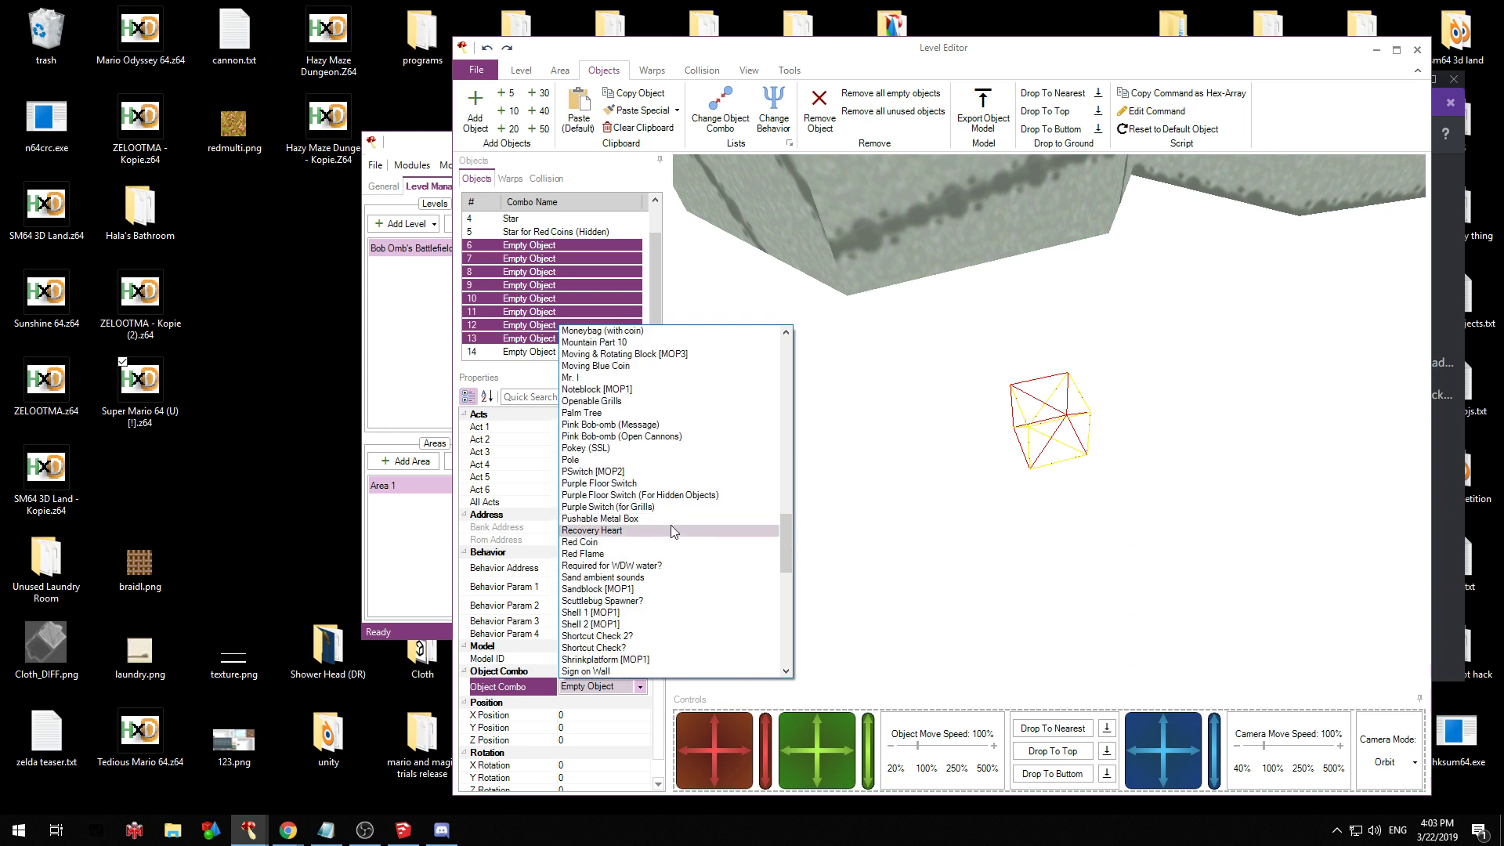
{"action": "left_click", "coordinate": [622, 539]}
{"action": "scroll", "coordinate": [828, 571], "scroll_direction": "down", "scroll_amount": 5}
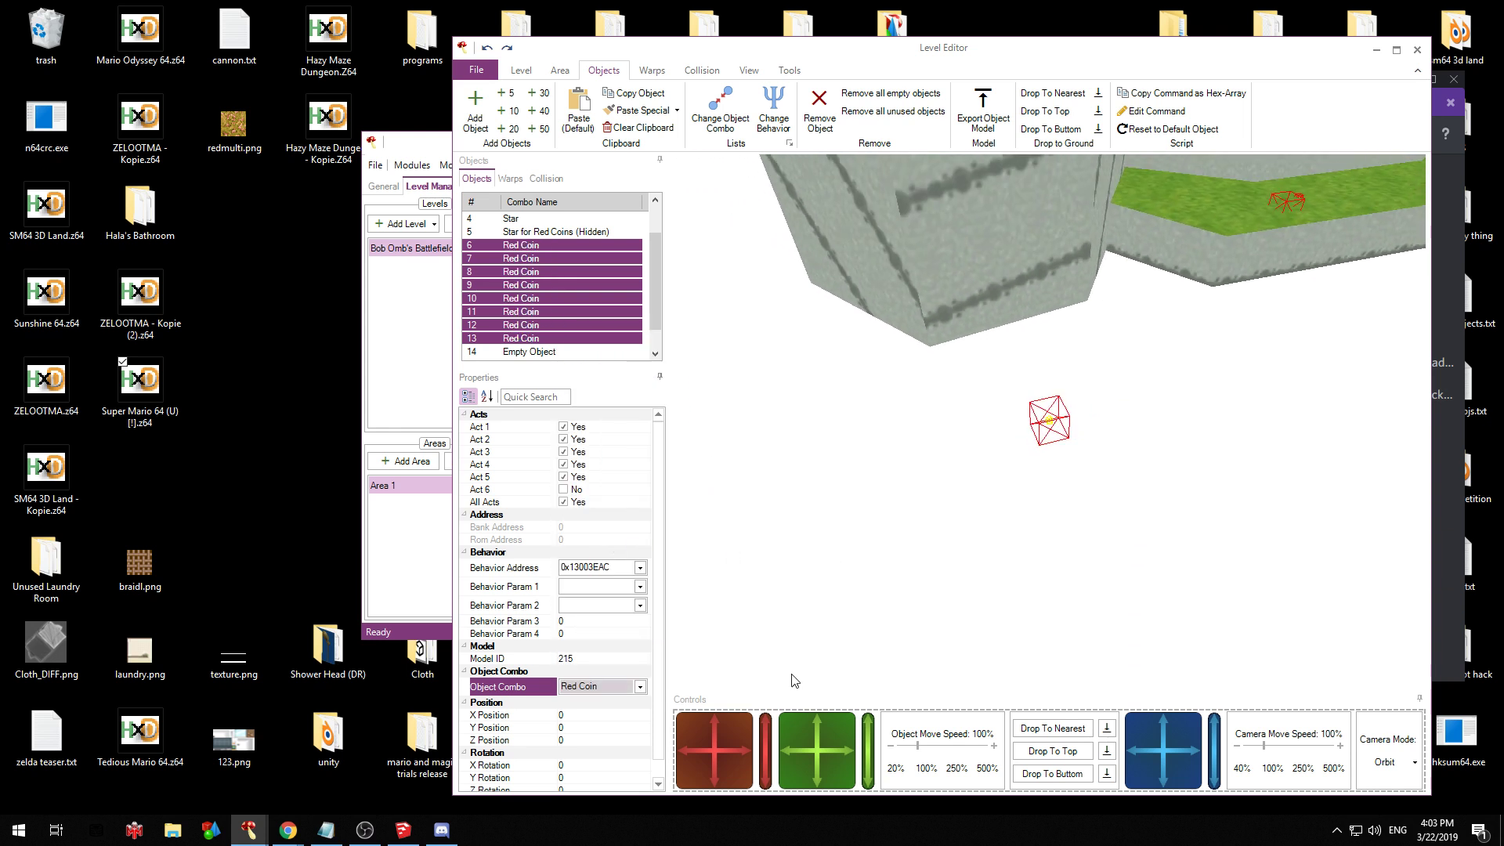
Move the eight red coins together into the castle courtyard at about X 6582, Y 1230, Z -8594
{"action": "left_click_drag", "start_coordinate": [722, 745], "coordinate": [1148, 630]}
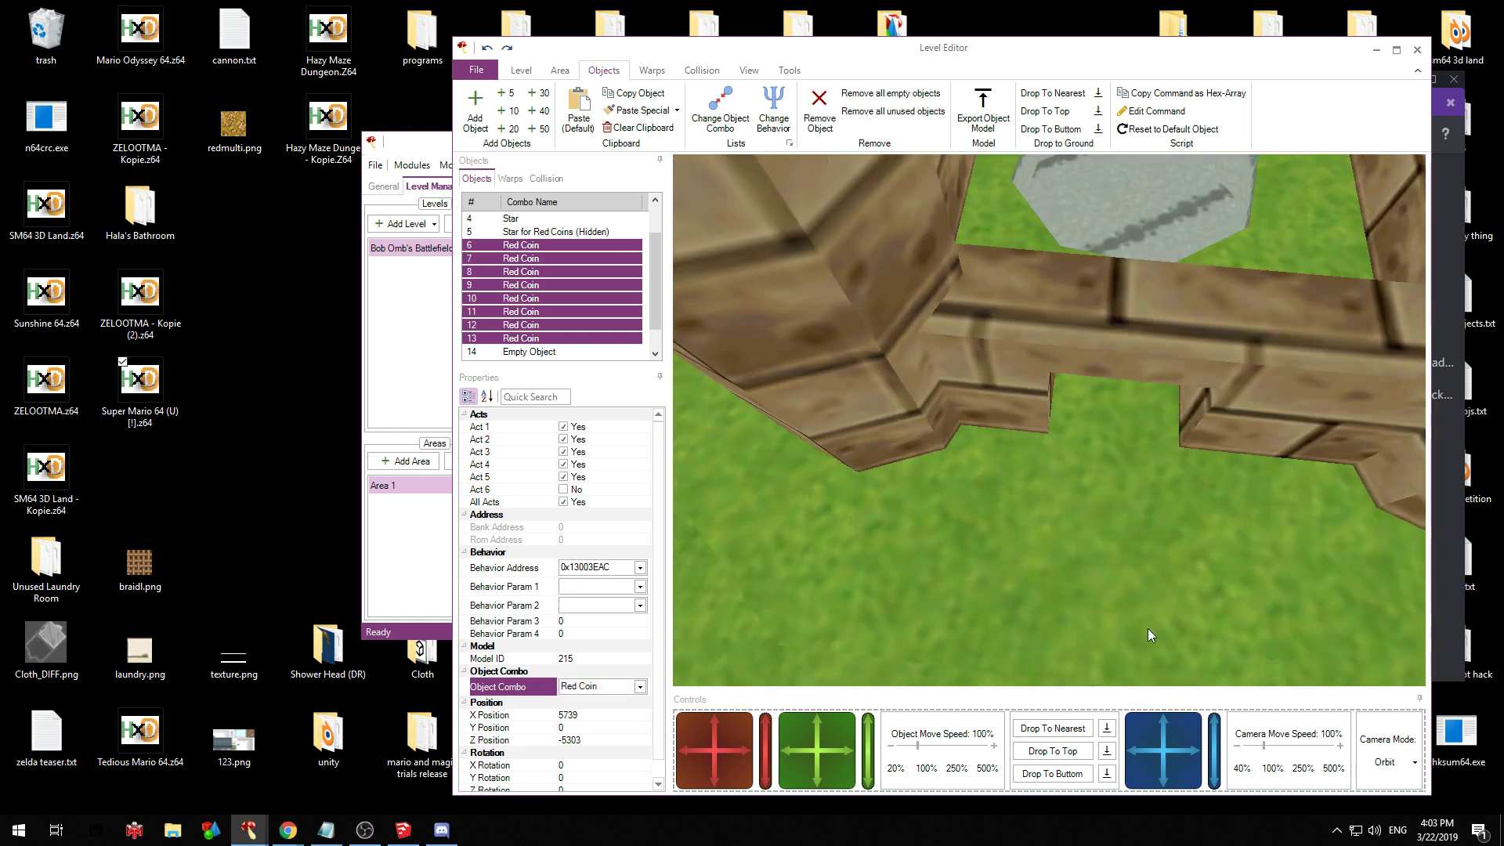
{"action": "left_click", "coordinate": [1073, 728]}
{"action": "left_click_drag", "start_coordinate": [829, 740], "coordinate": [753, 647]}
Spread red coins 6 through 10 individually around the castle courtyard, with coin 10 at about X 7590, Z -6020
{"action": "left_click", "coordinate": [531, 246]}
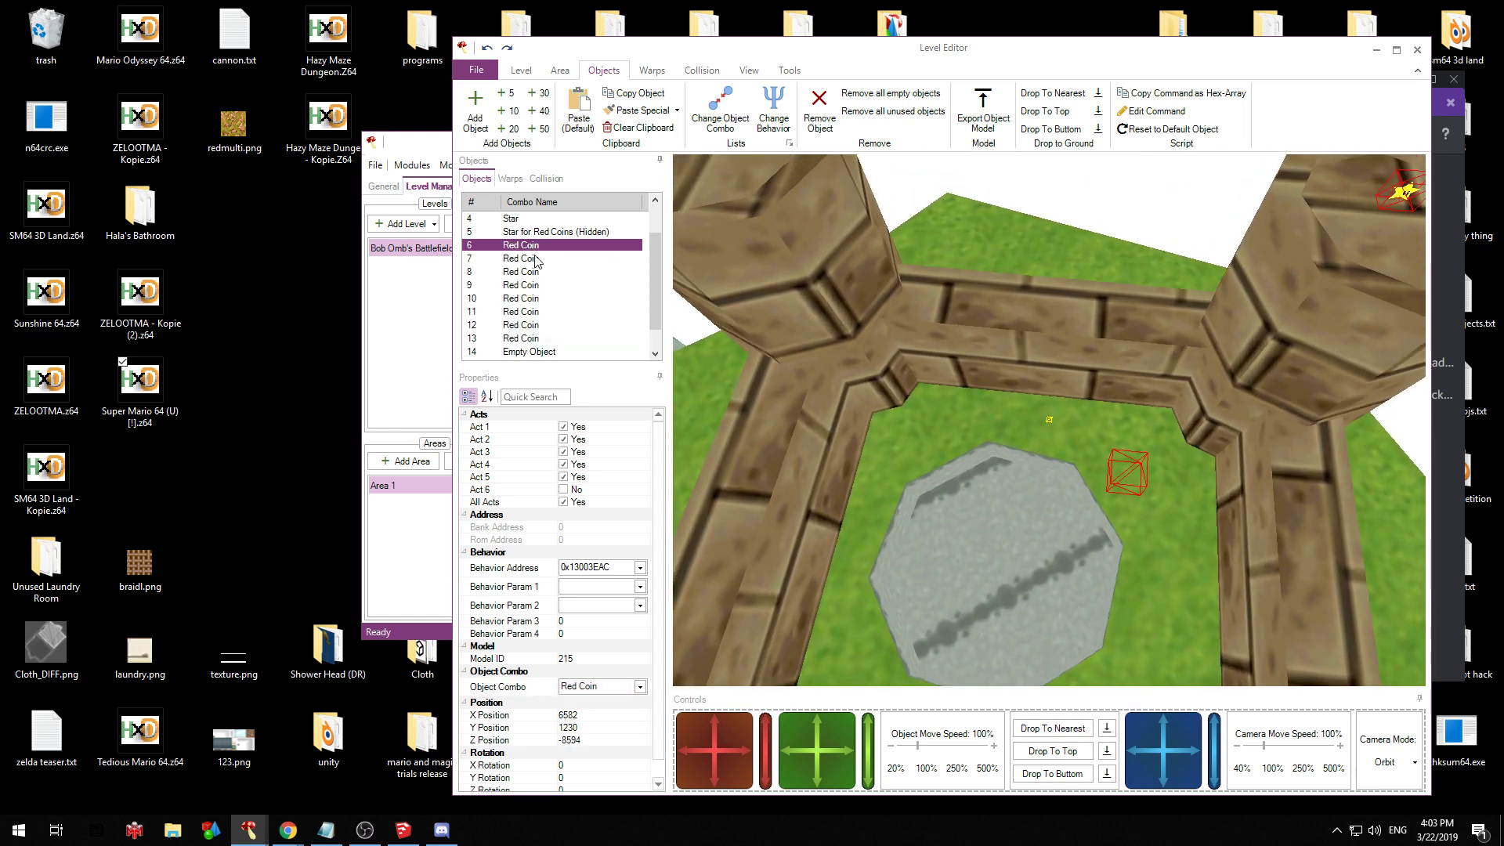
{"action": "left_click_drag", "start_coordinate": [697, 736], "coordinate": [730, 809]}
{"action": "left_click", "coordinate": [544, 285]}
{"action": "left_click", "coordinate": [538, 285]}
{"action": "left_click", "coordinate": [540, 312]}
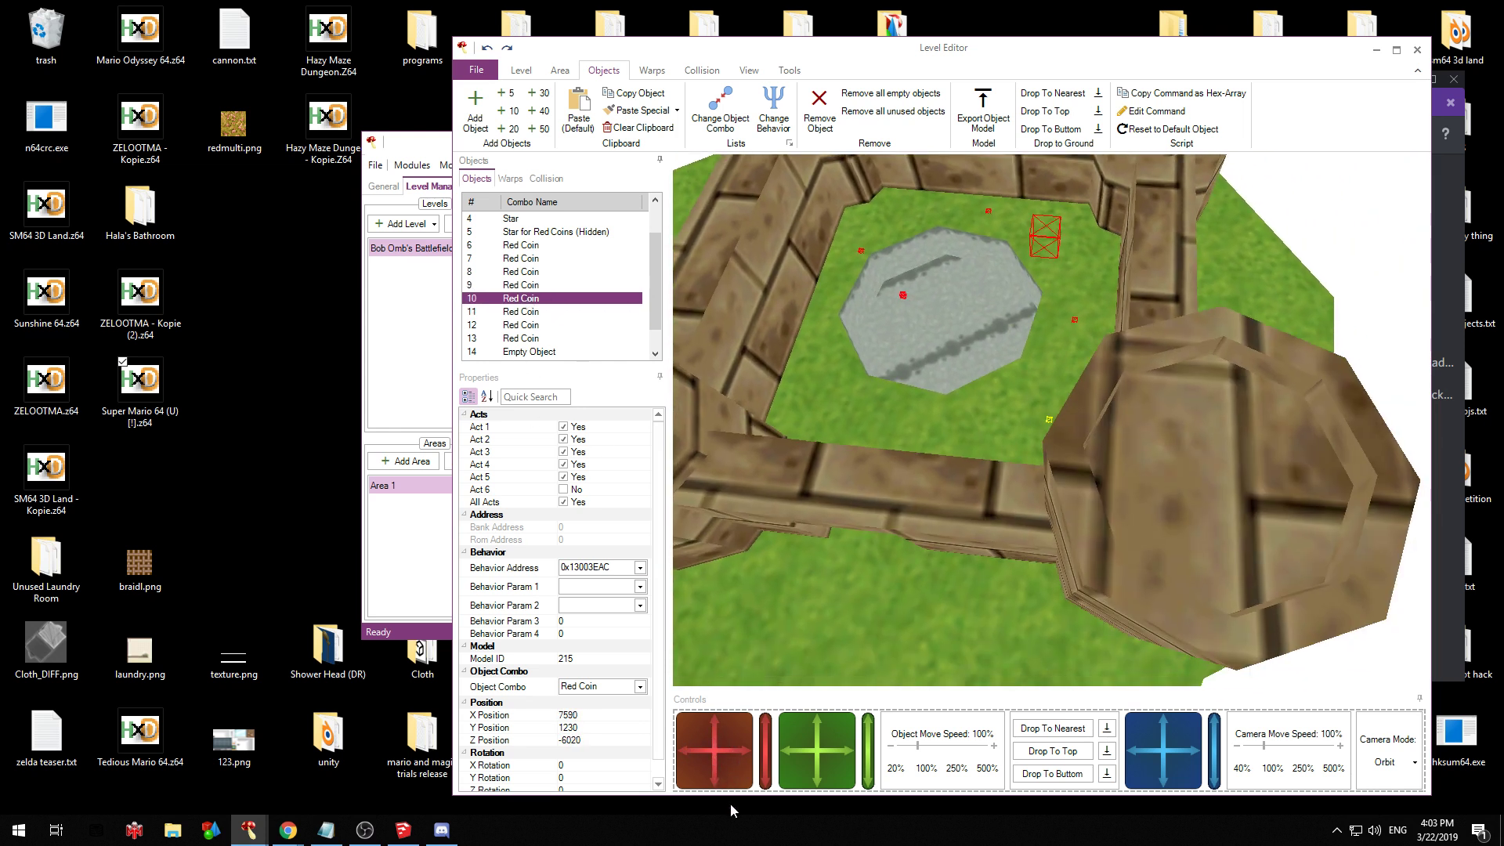
Spread red coins 11 through 13 over the courtyard, with coin 12 at about X 5192, Z -6147 and coin 13 at X 6566, Z -5726
{"action": "key", "text": "ctrl+z"}
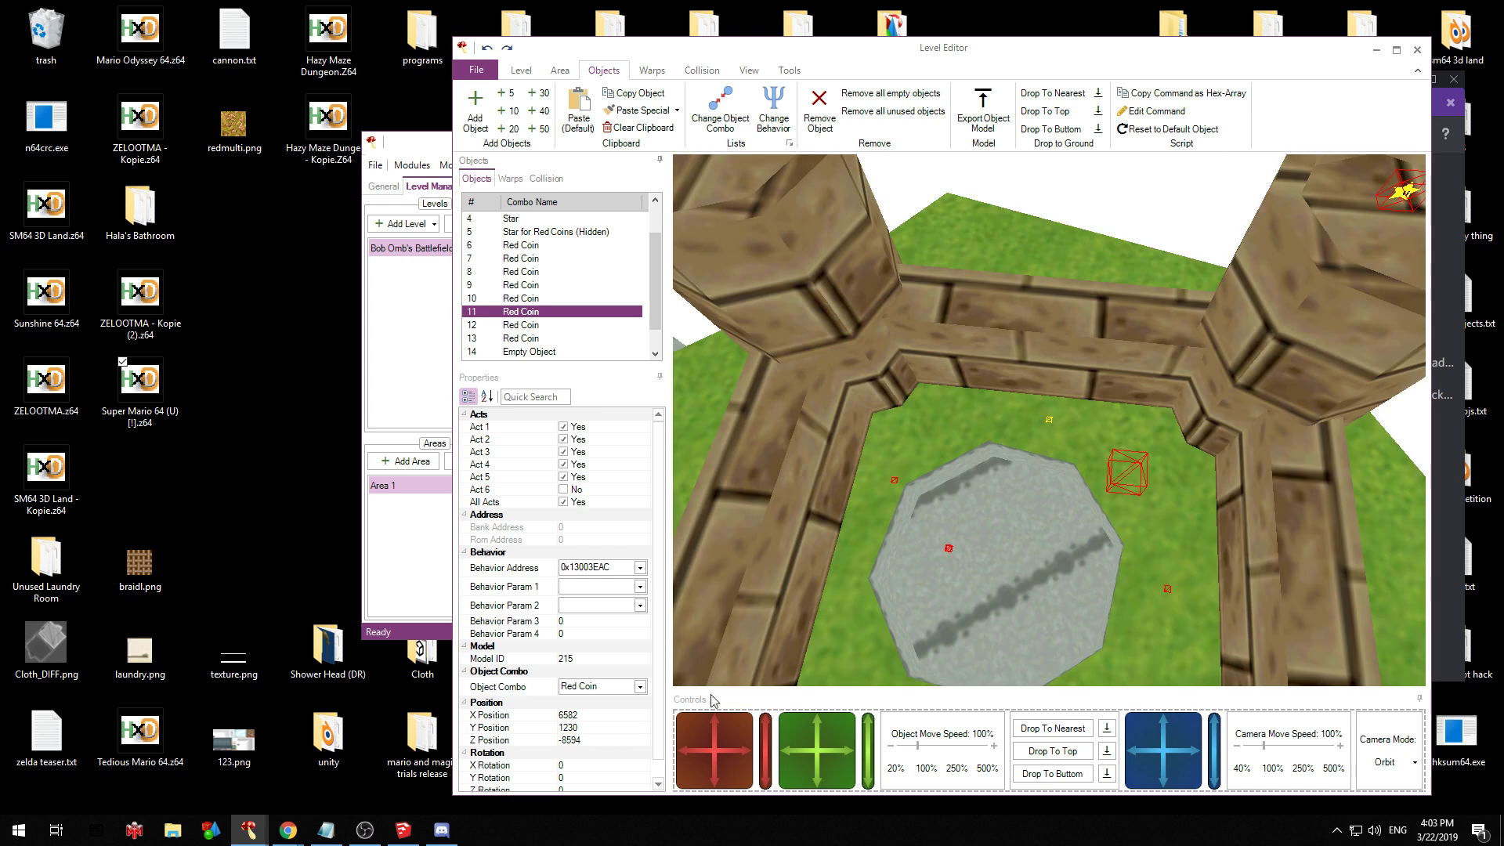
{"action": "left_click_drag", "start_coordinate": [714, 736], "coordinate": [701, 782]}
{"action": "left_click", "coordinate": [561, 326]}
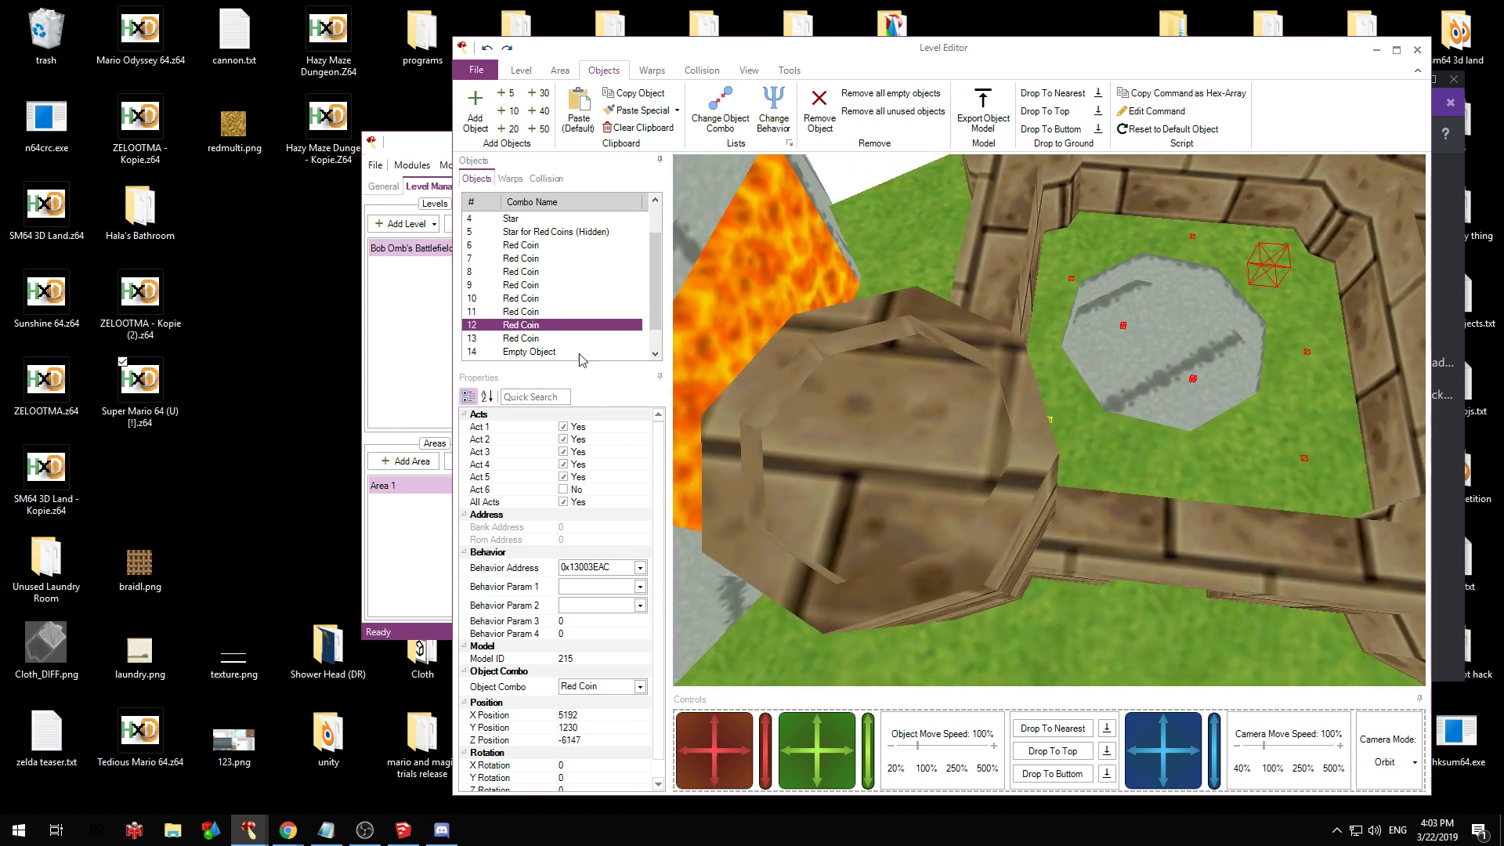
{"action": "left_click", "coordinate": [515, 340]}
{"action": "left_click_drag", "start_coordinate": [726, 733], "coordinate": [716, 800]}
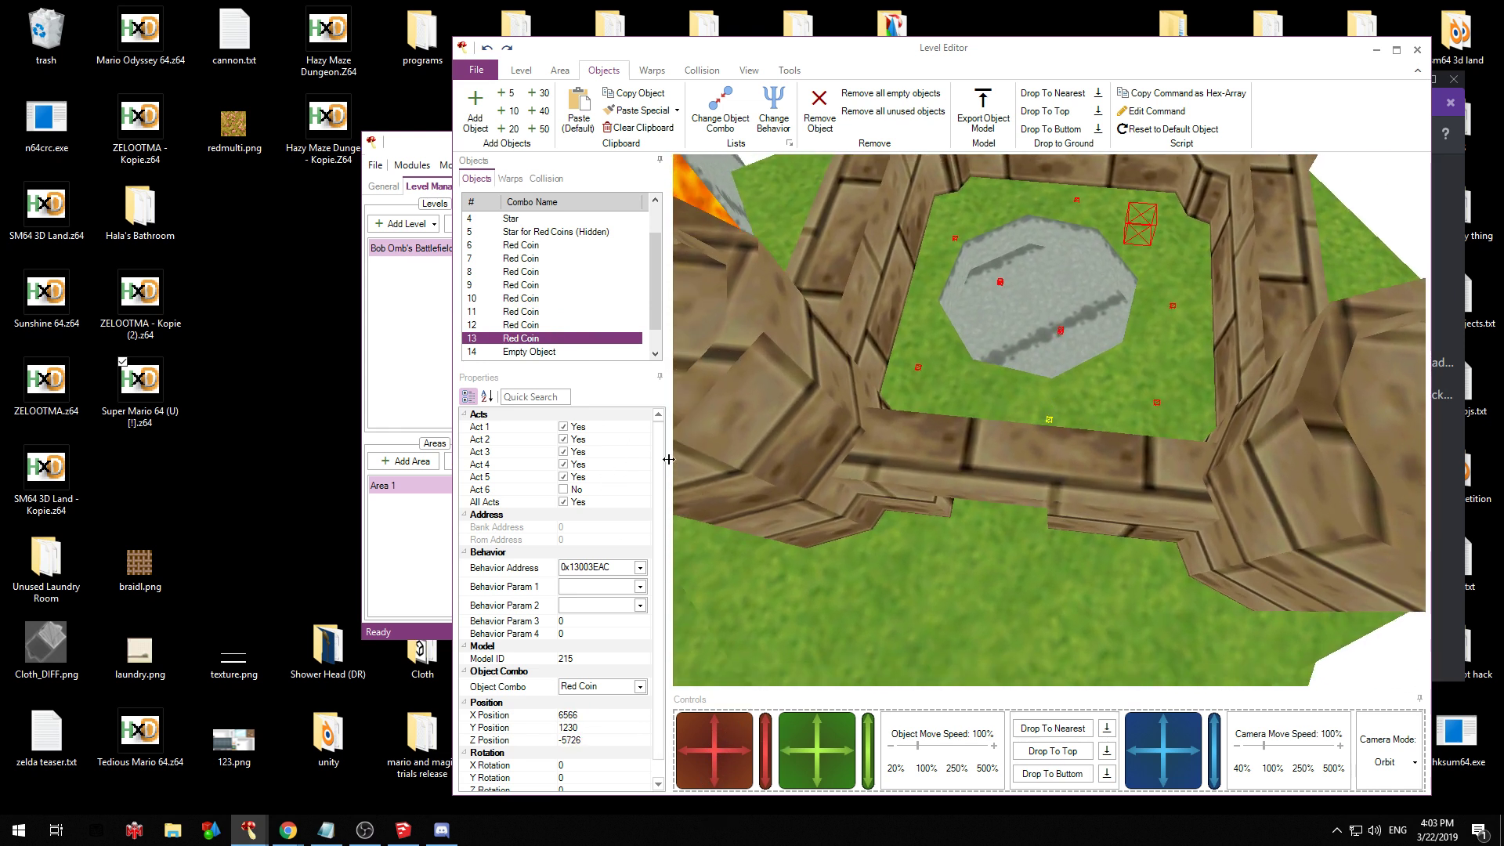
Save the level to the ROM and run Super Mario 64 (U) [!].z64 in the Mupen 64 emulator
{"action": "scroll", "coordinate": [959, 400], "scroll_direction": "down", "scroll_amount": 10}
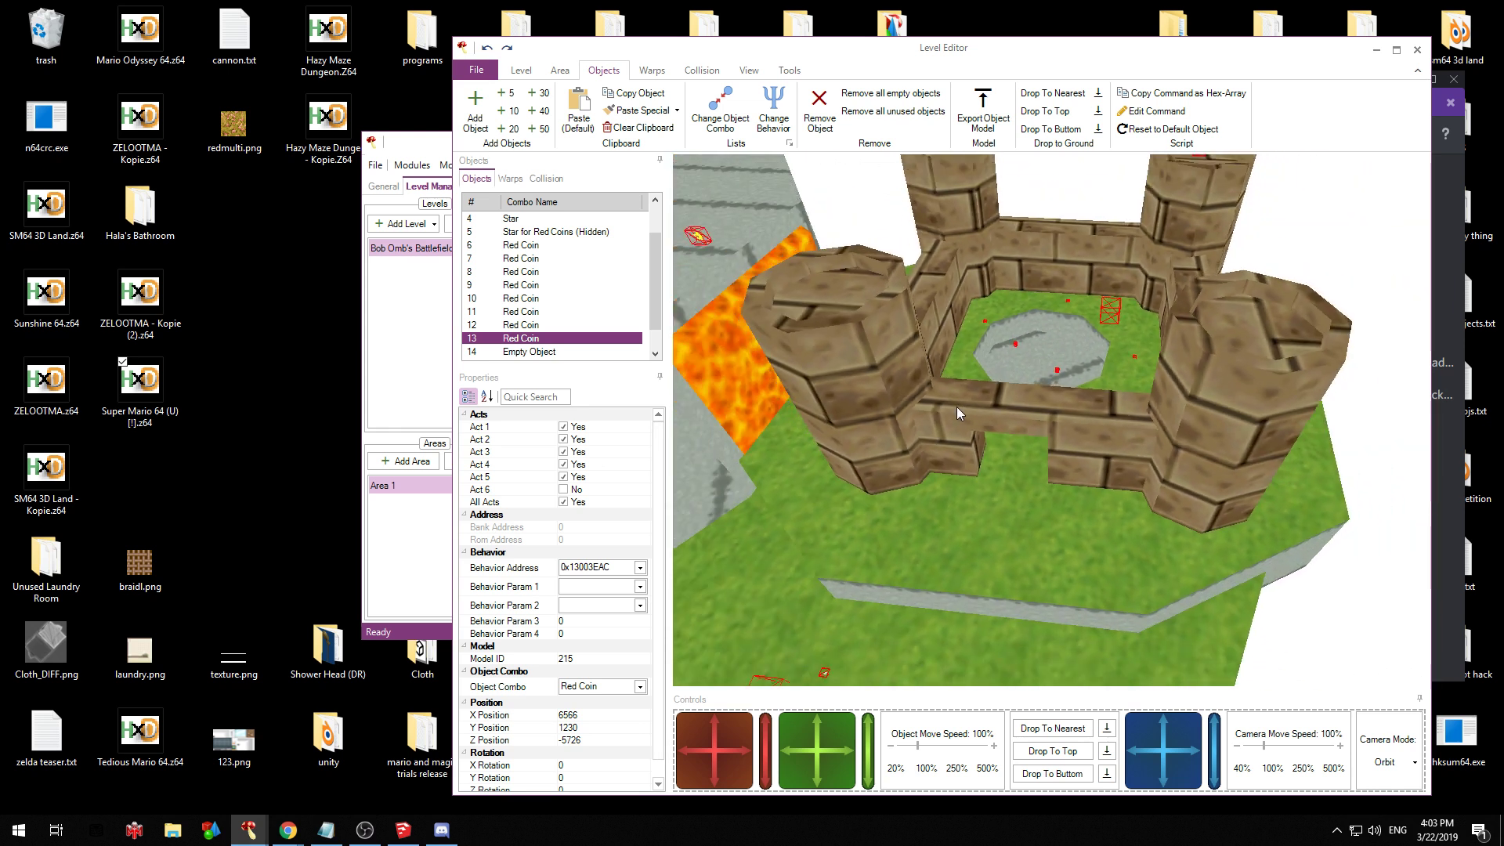
{"action": "left_click_drag", "start_coordinate": [966, 392], "coordinate": [665, 213]}
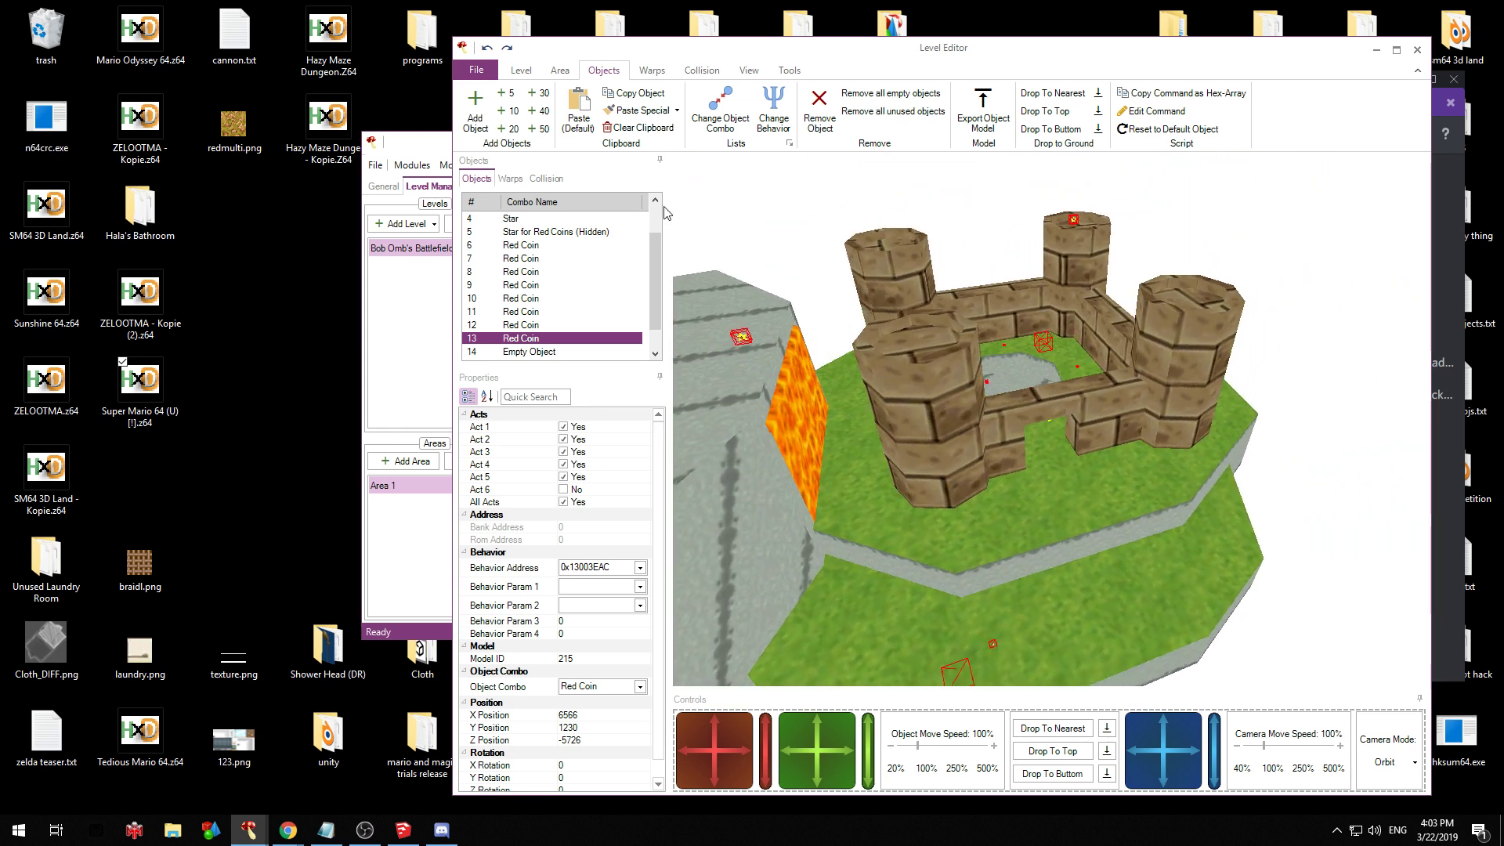
{"action": "left_click", "coordinate": [477, 70]}
{"action": "left_click", "coordinate": [477, 99]}
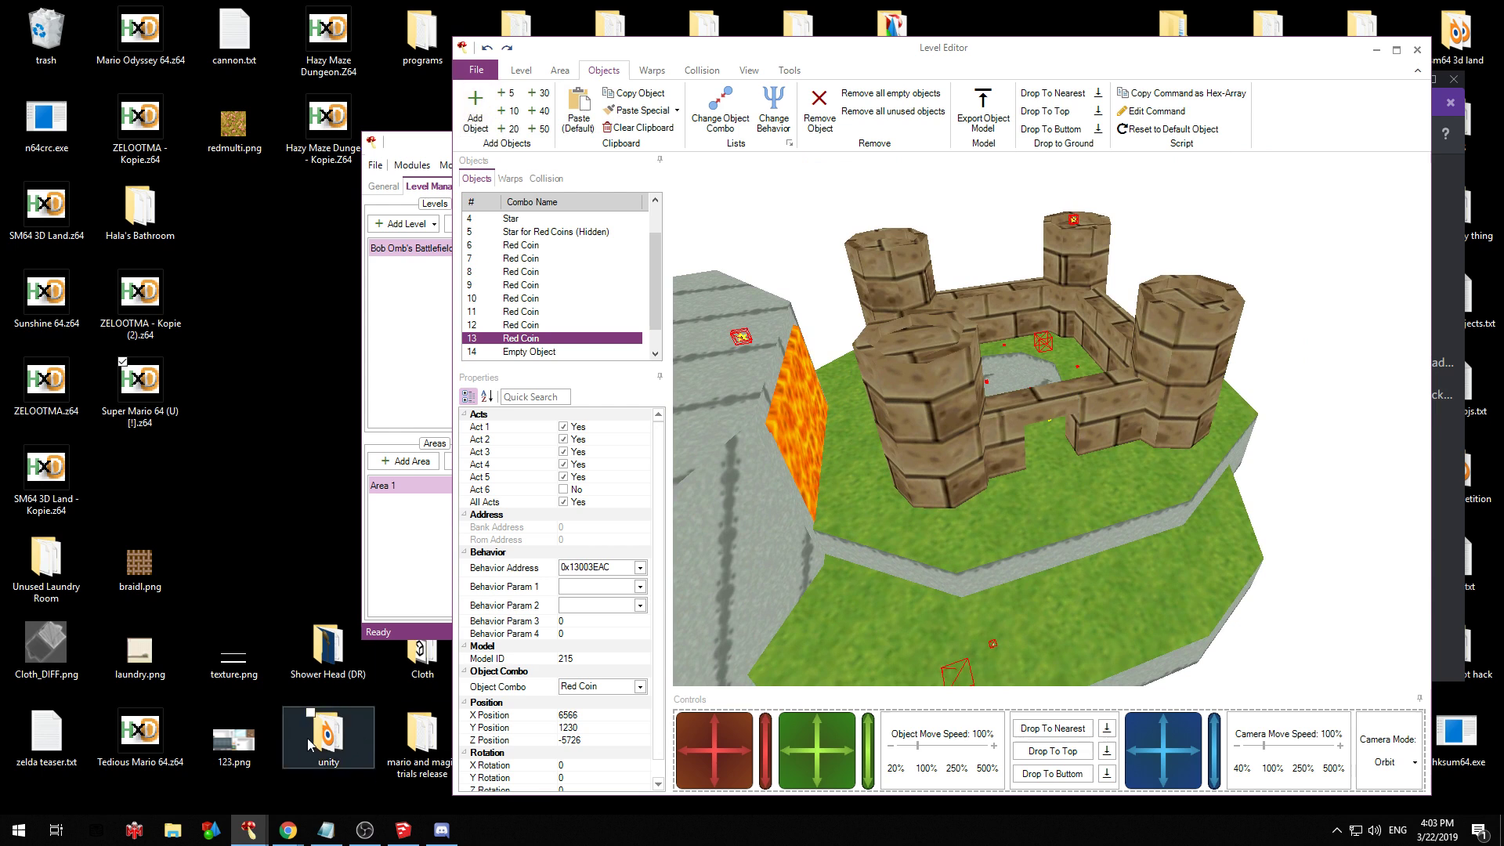
{"action": "left_click", "coordinate": [139, 832]}
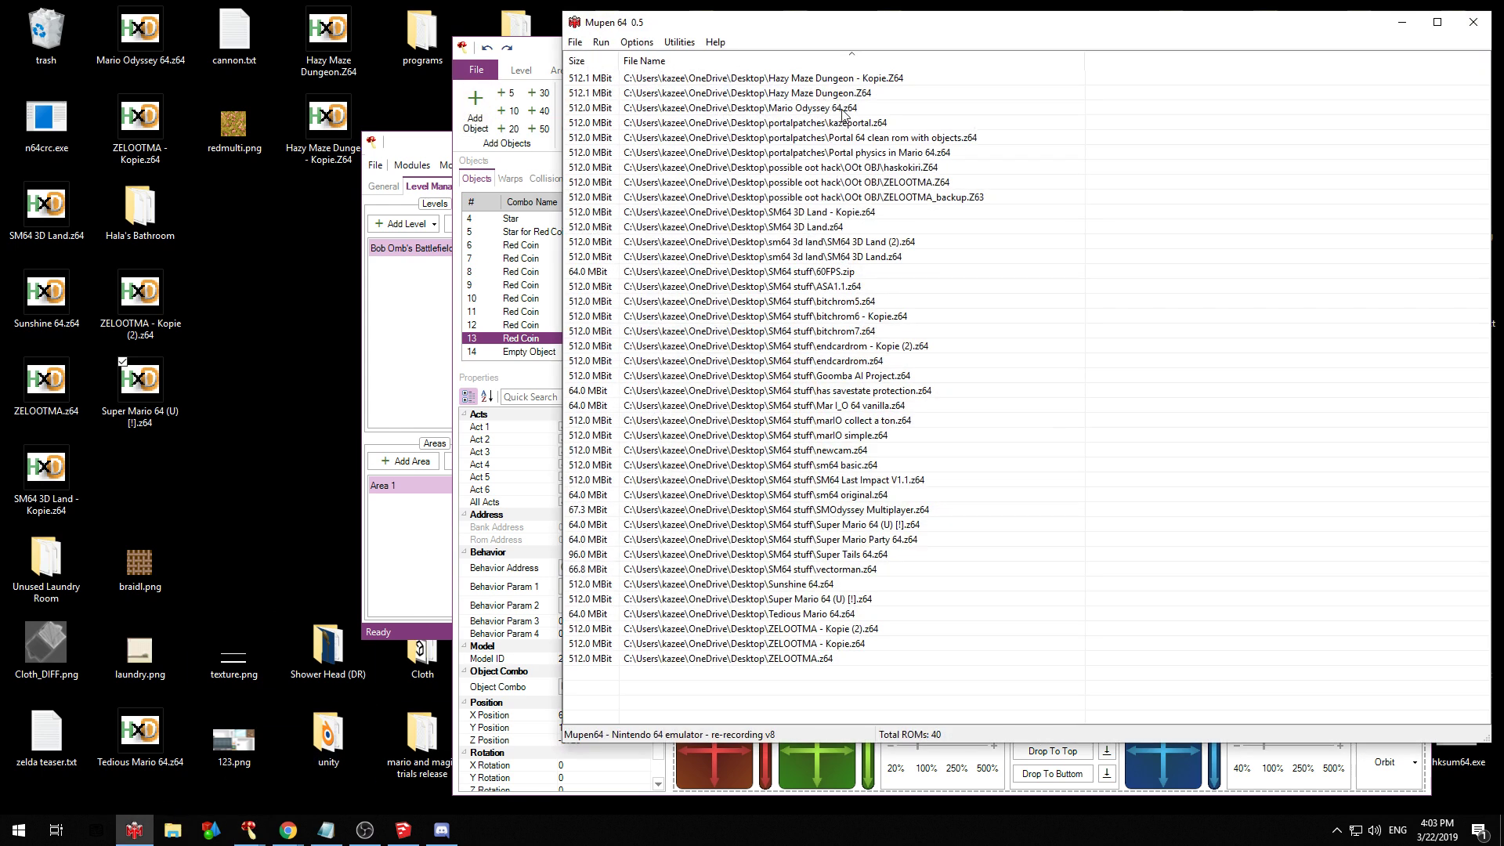
{"action": "double_click", "coordinate": [820, 601]}
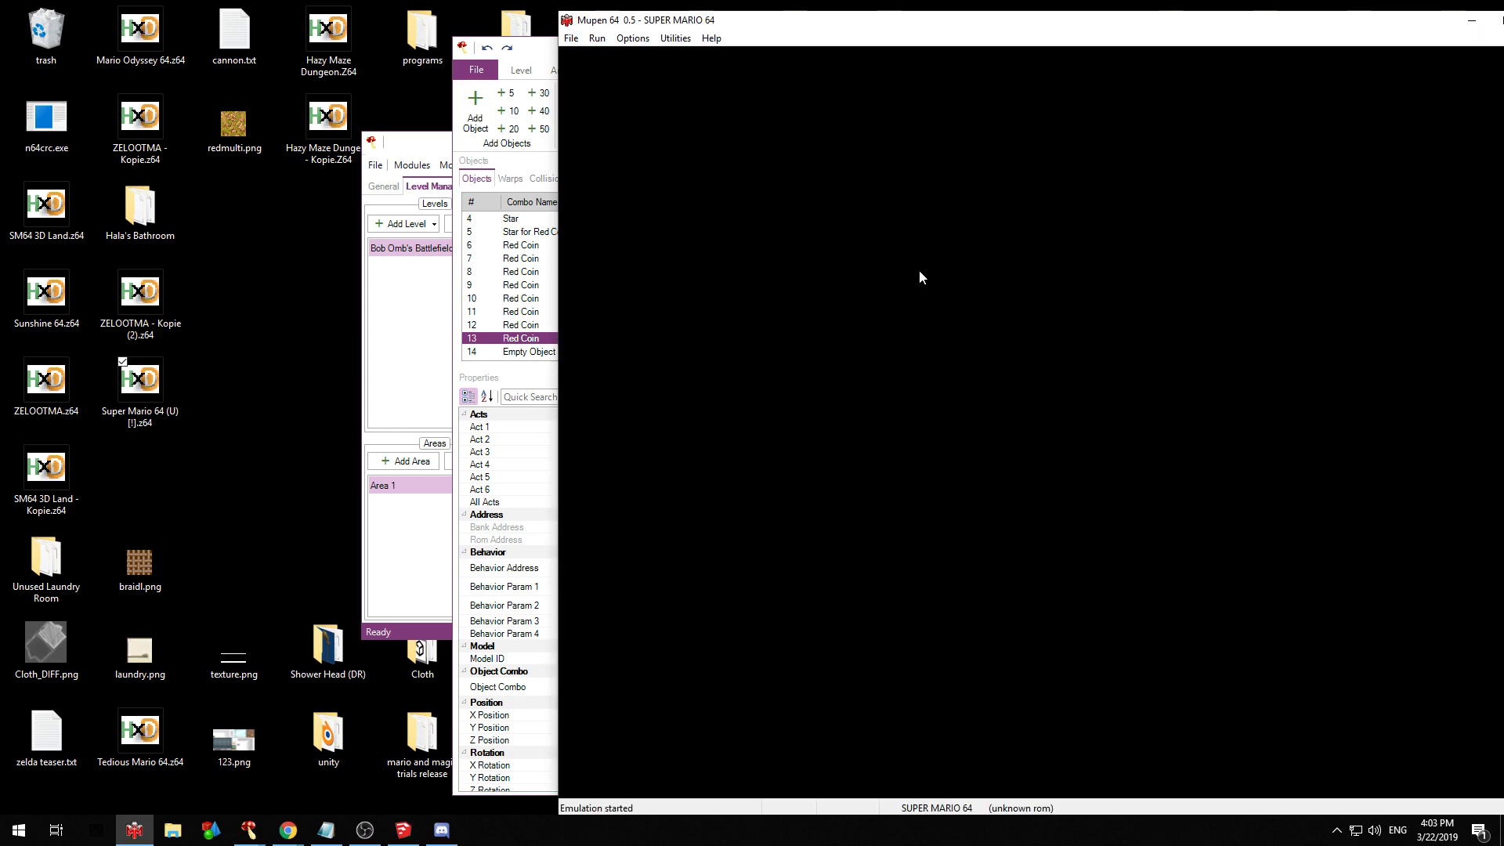
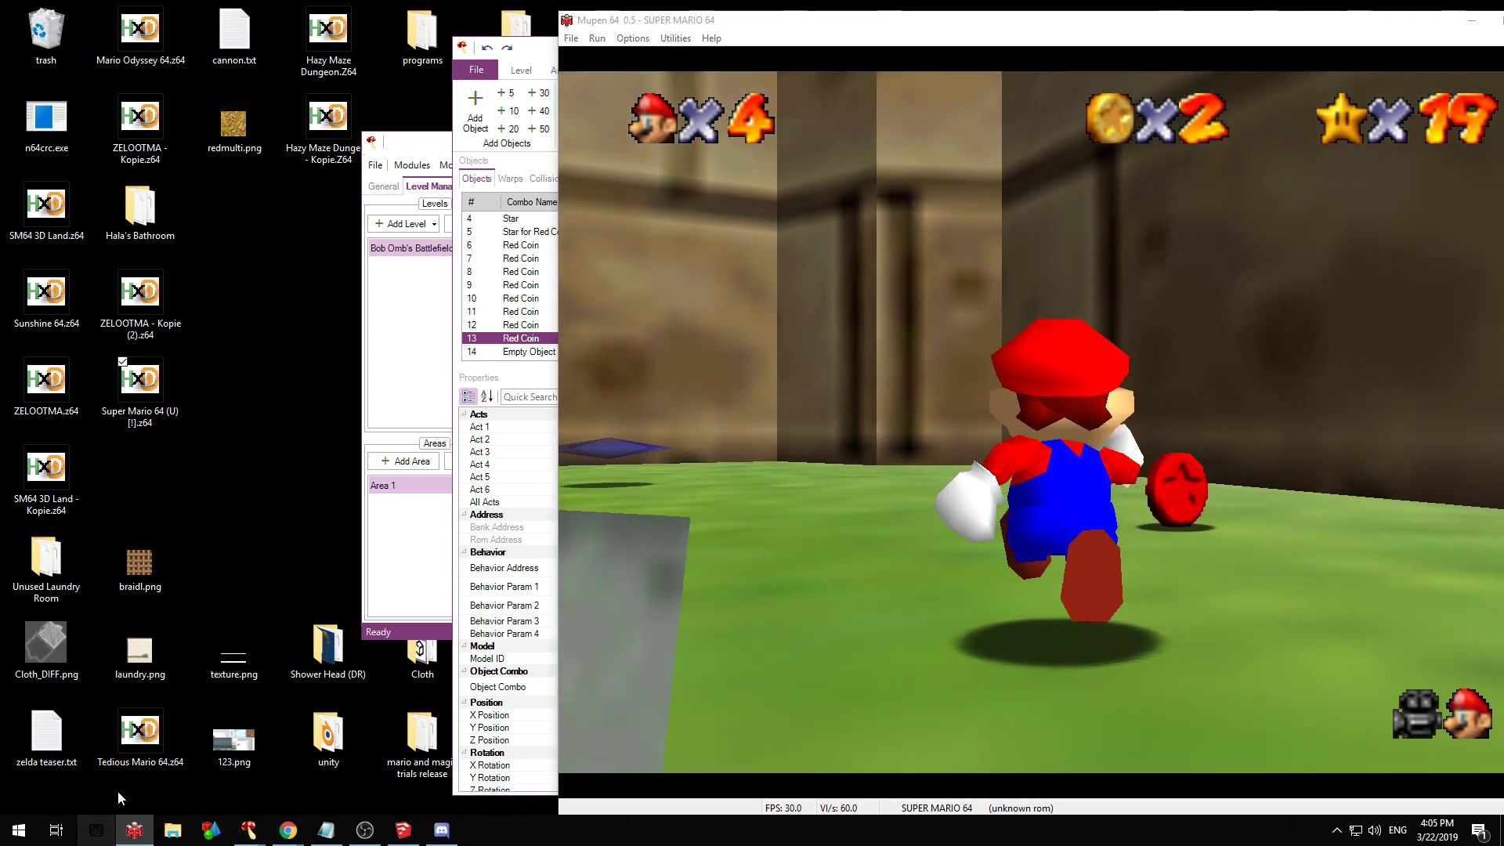
Connect STROOP to the mupen64-rerecording process and raise Mario's Y position in a step of 1000 beside the castle tower
{"action": "left_click", "coordinate": [95, 830]}
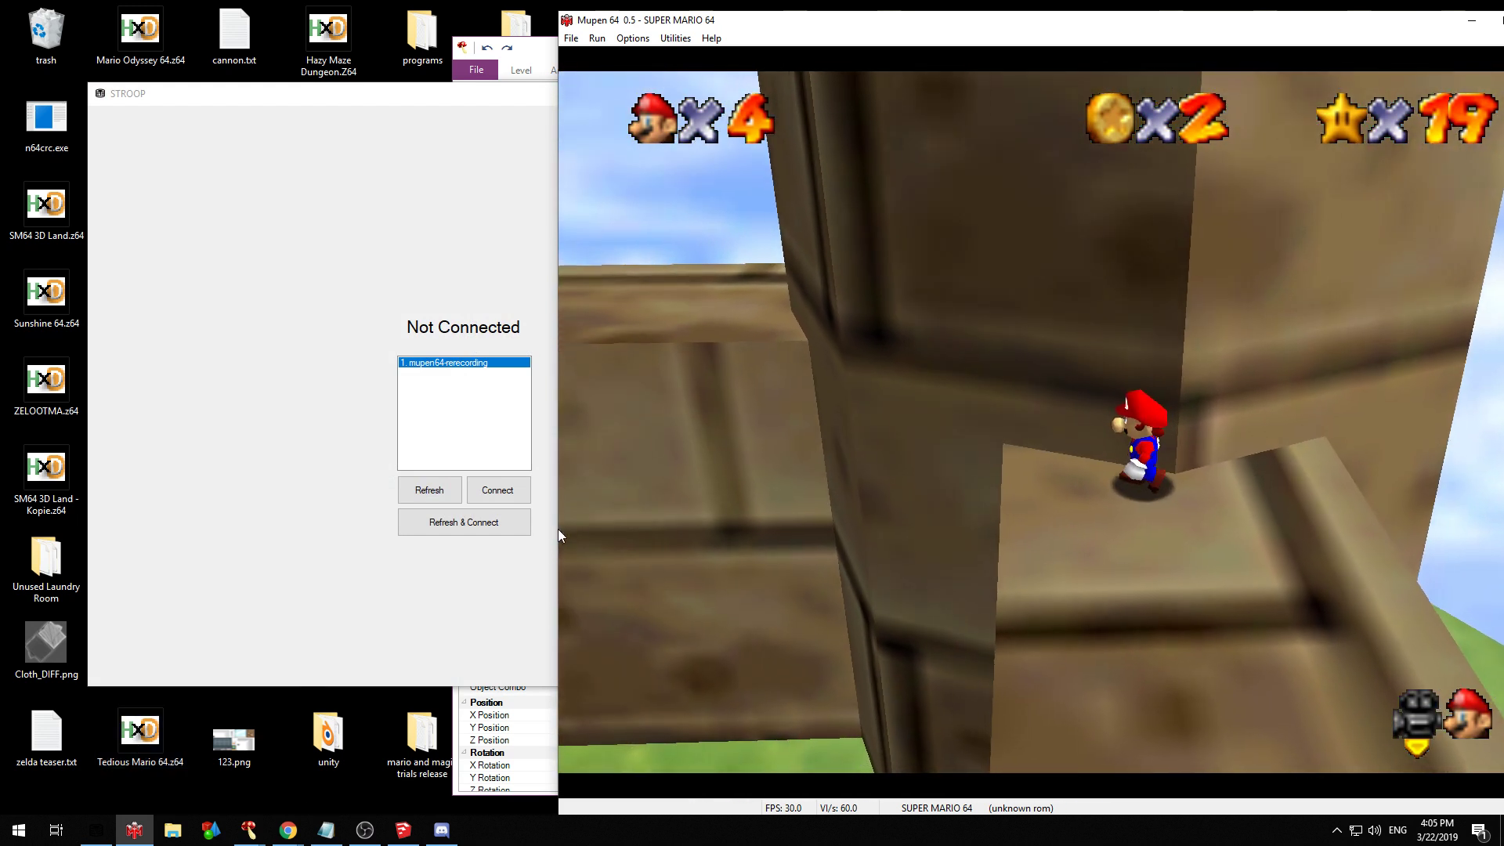
{"action": "left_click", "coordinate": [515, 491]}
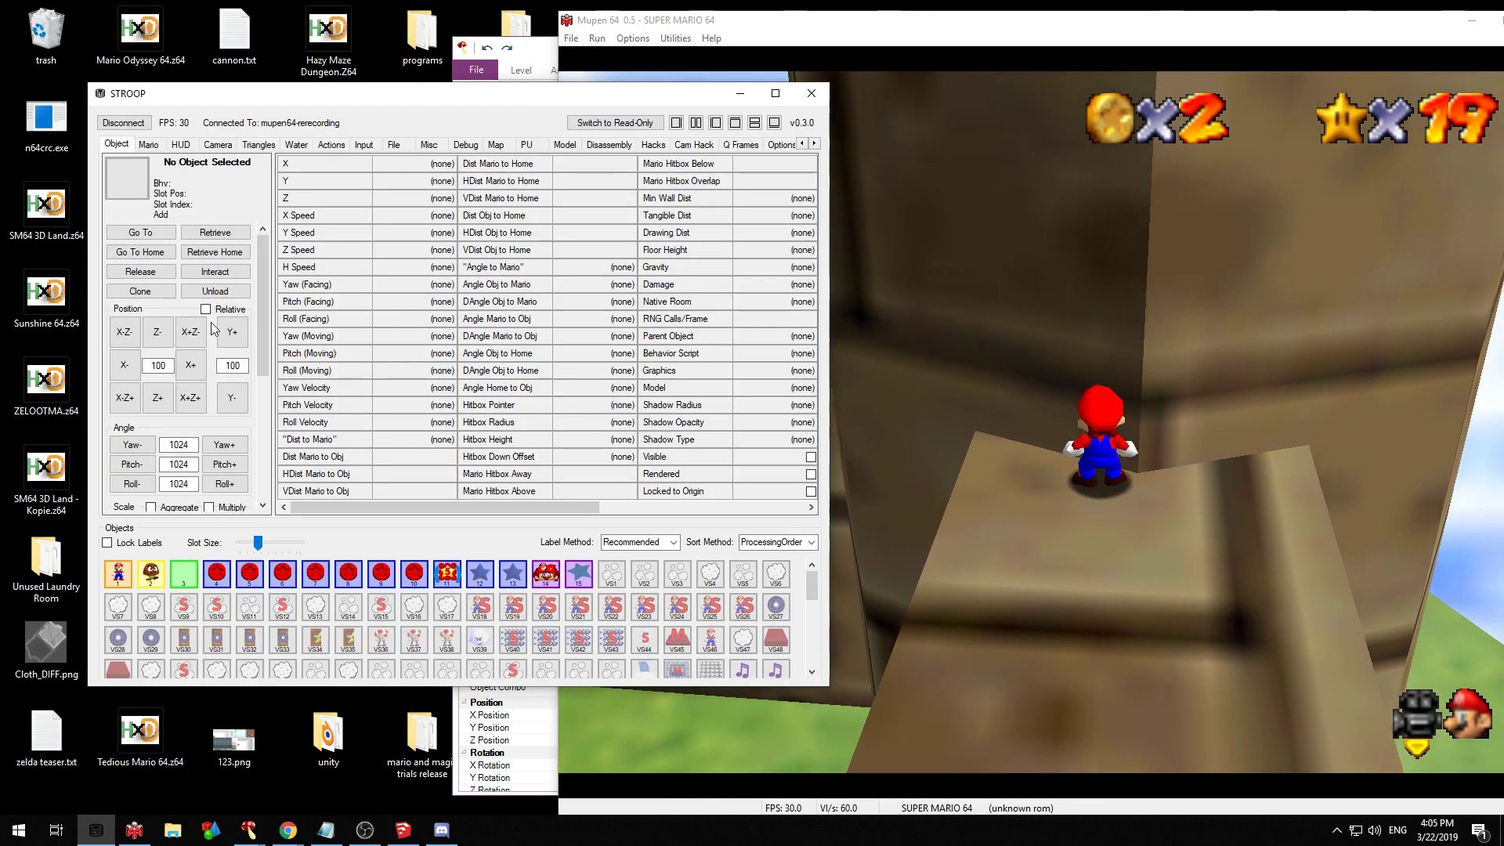
{"action": "left_click", "coordinate": [148, 145]}
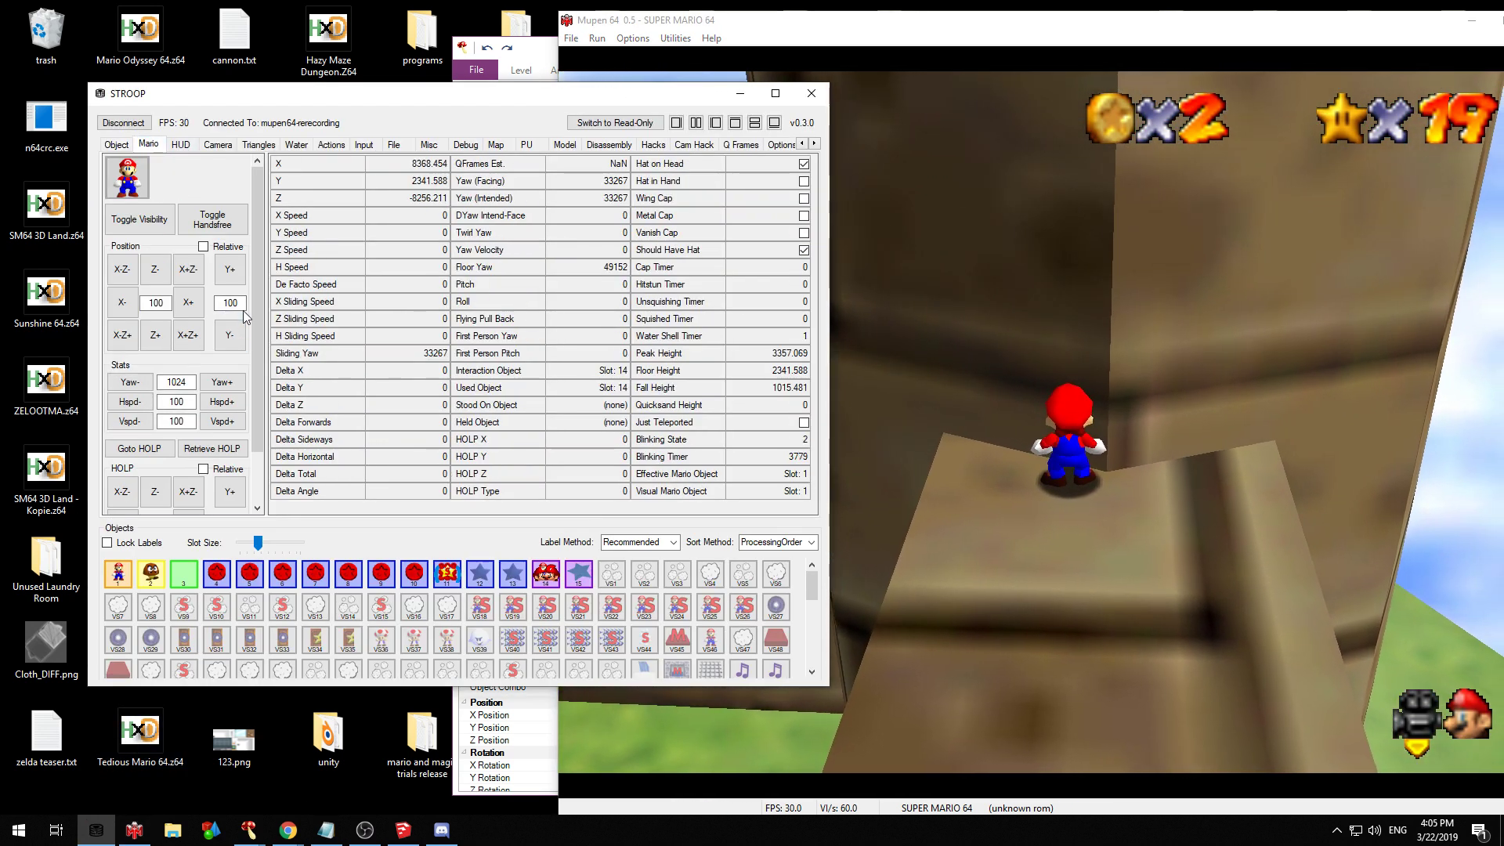
{"action": "left_click", "coordinate": [238, 275]}
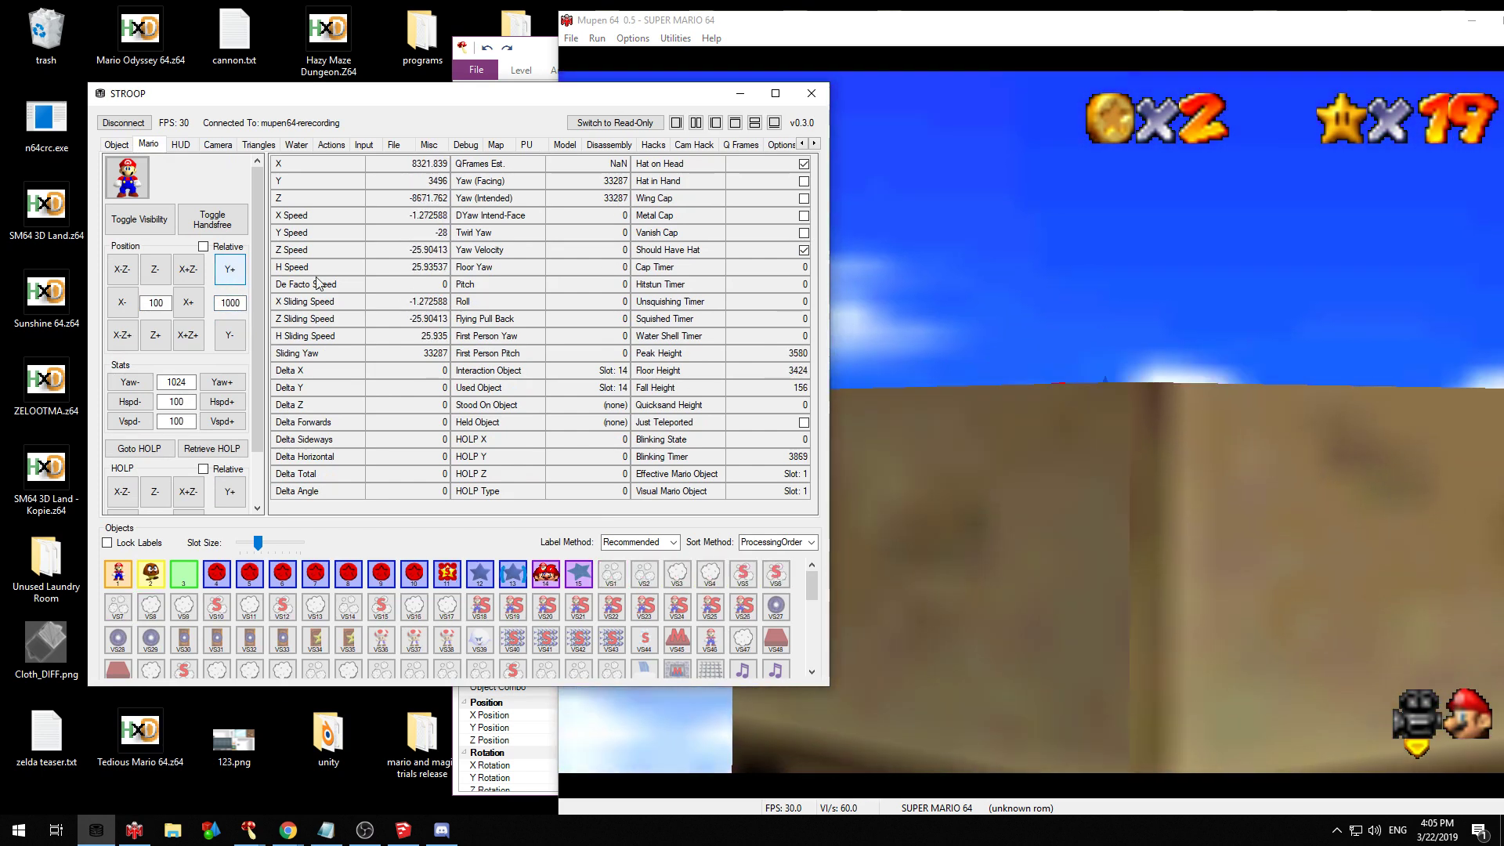
{"action": "left_click", "coordinate": [1145, 181]}
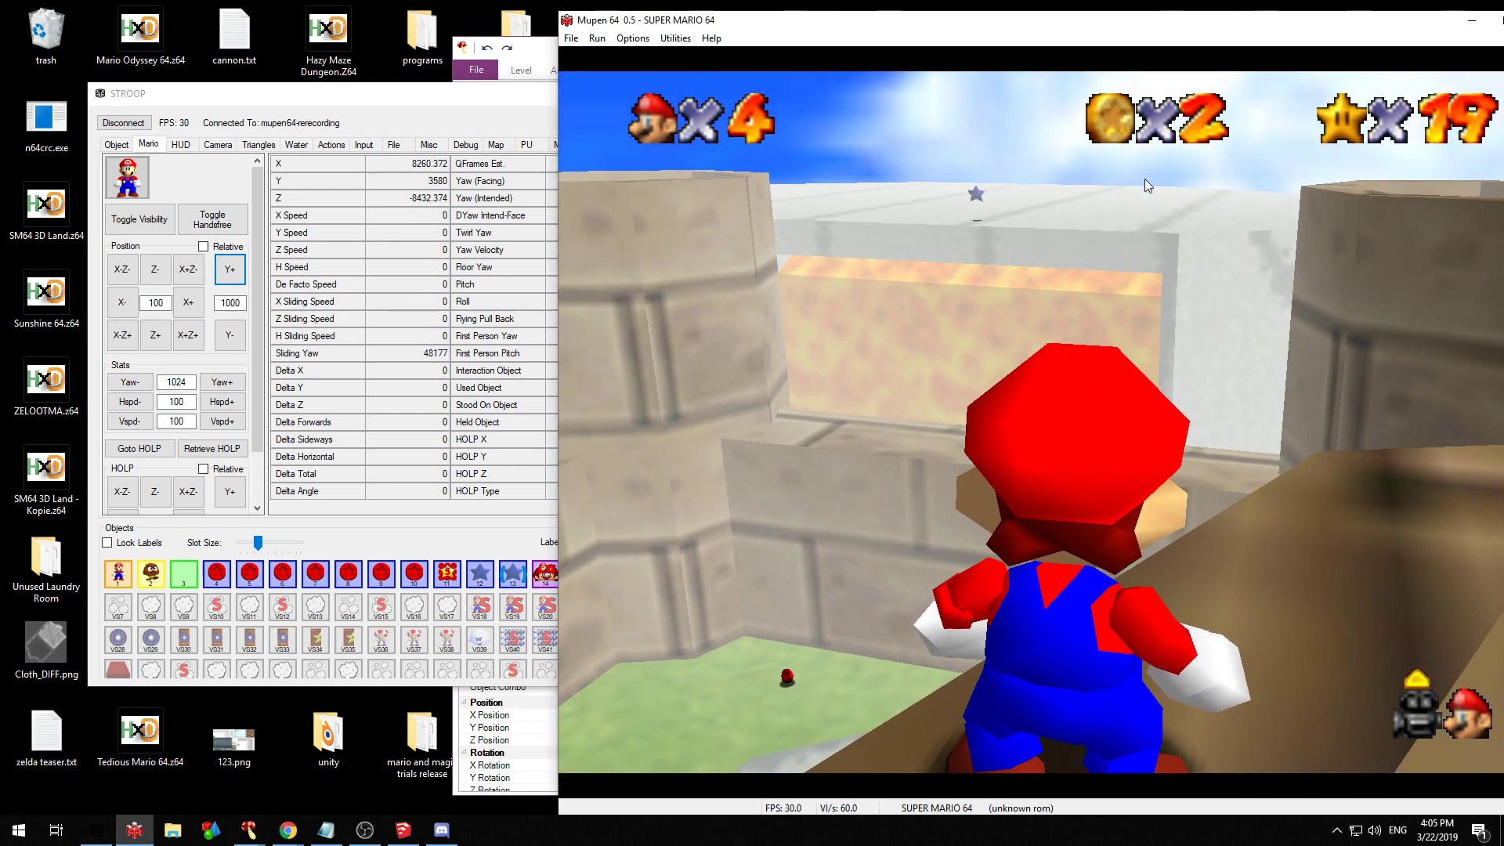
Close STROOP and the Mupen 64 emulator to return to the Level Editor
{"action": "left_click", "coordinate": [496, 107]}
{"action": "left_click", "coordinate": [811, 93]}
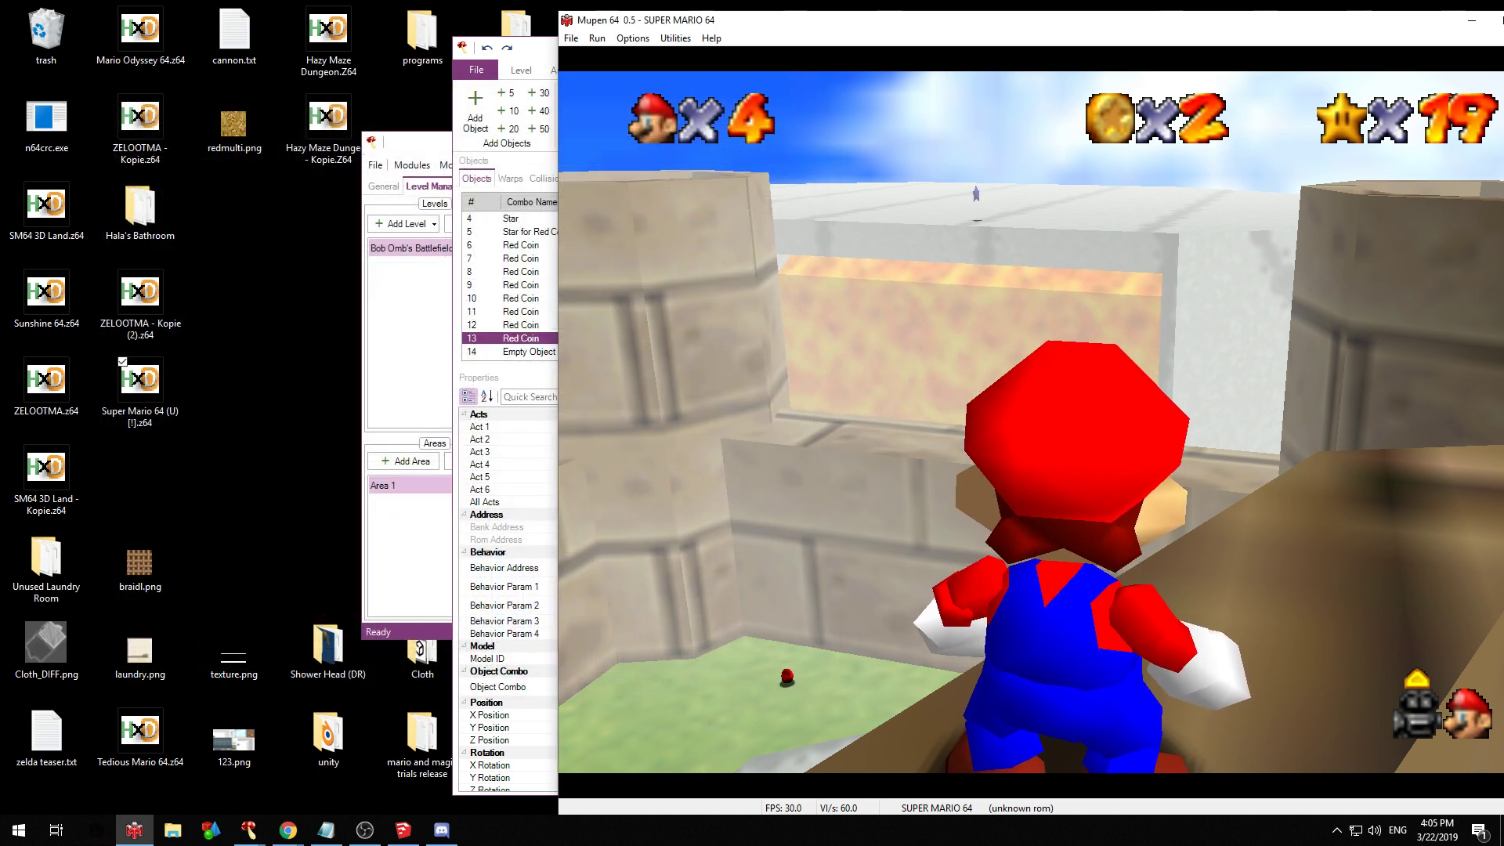
{"action": "left_click", "coordinate": [1503, 21]}
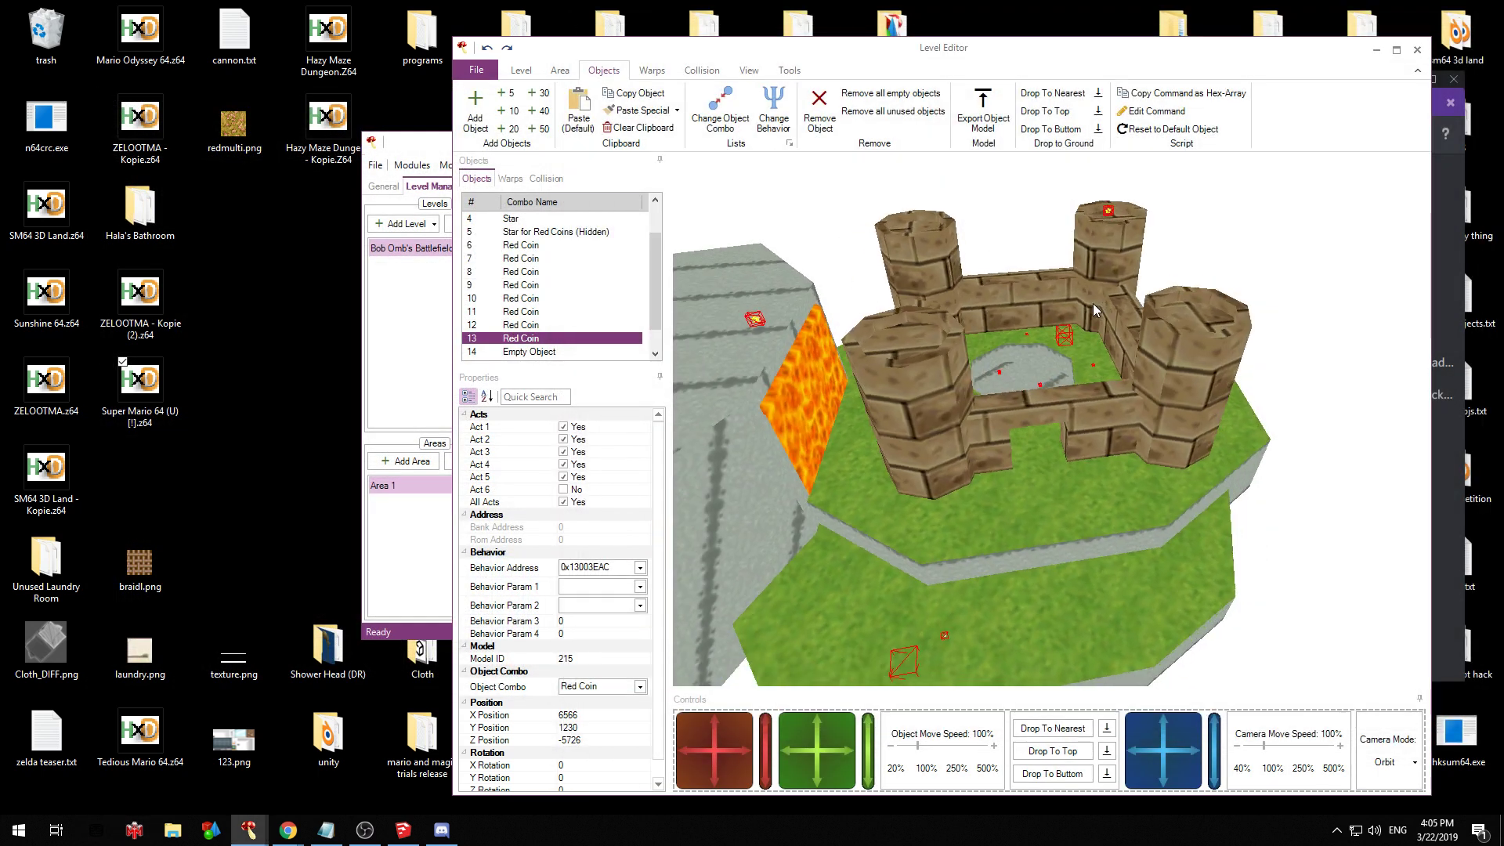
Enable All Acts for empty objects 14 through 16 and place them on top of the castle wall at about X 8285, Y 2343, Z -7116
{"action": "left_click", "coordinate": [572, 351]}
{"action": "scroll", "coordinate": [580, 350], "scroll_direction": "down", "scroll_amount": 1}
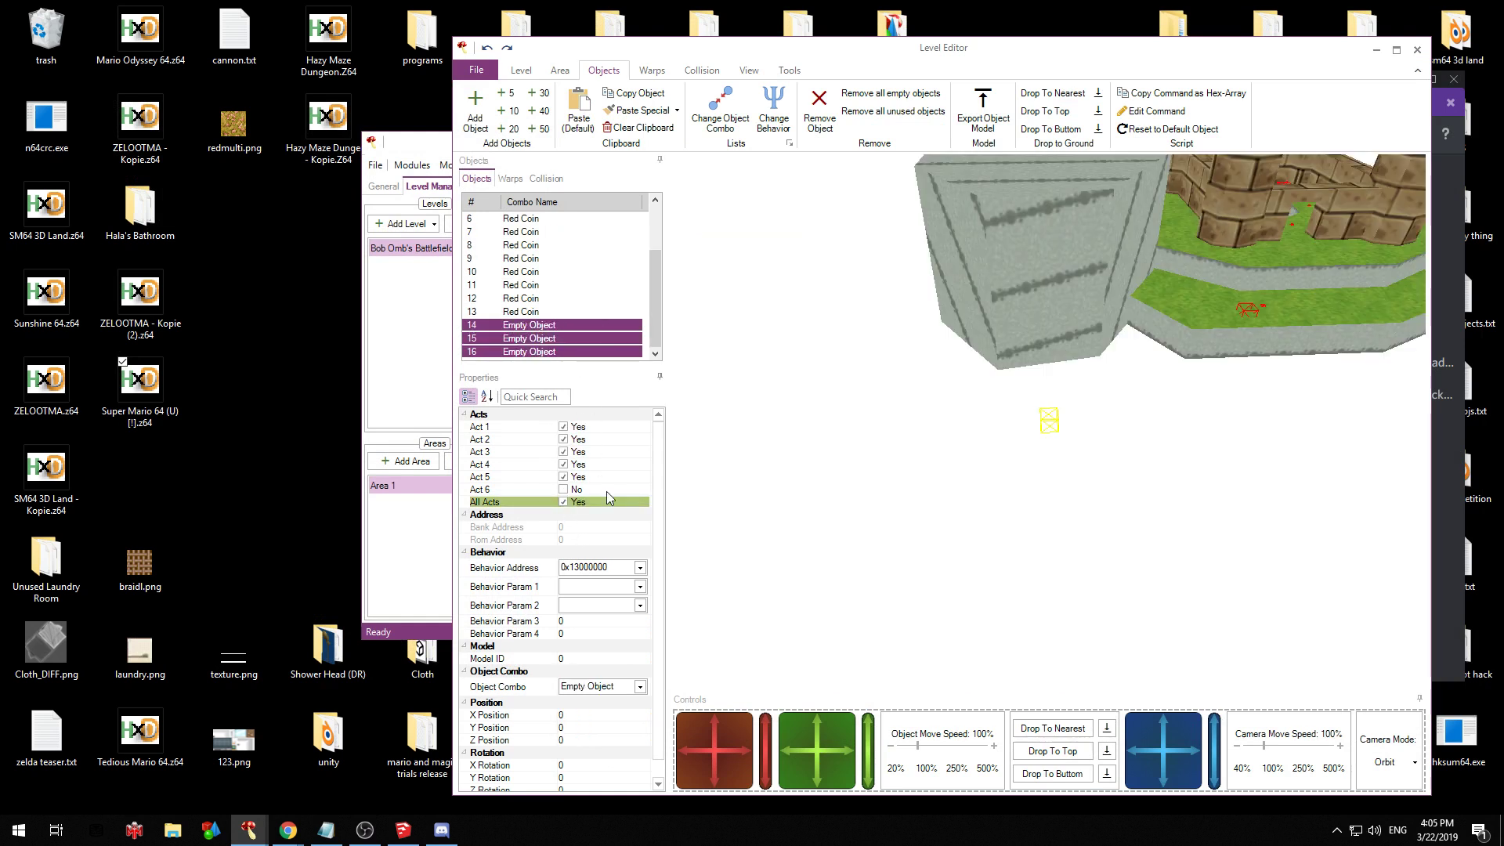
{"action": "left_click_drag", "start_coordinate": [915, 440], "coordinate": [945, 412]}
{"action": "left_click_drag", "start_coordinate": [726, 716], "coordinate": [1002, 621]}
{"action": "left_click", "coordinate": [1052, 752]}
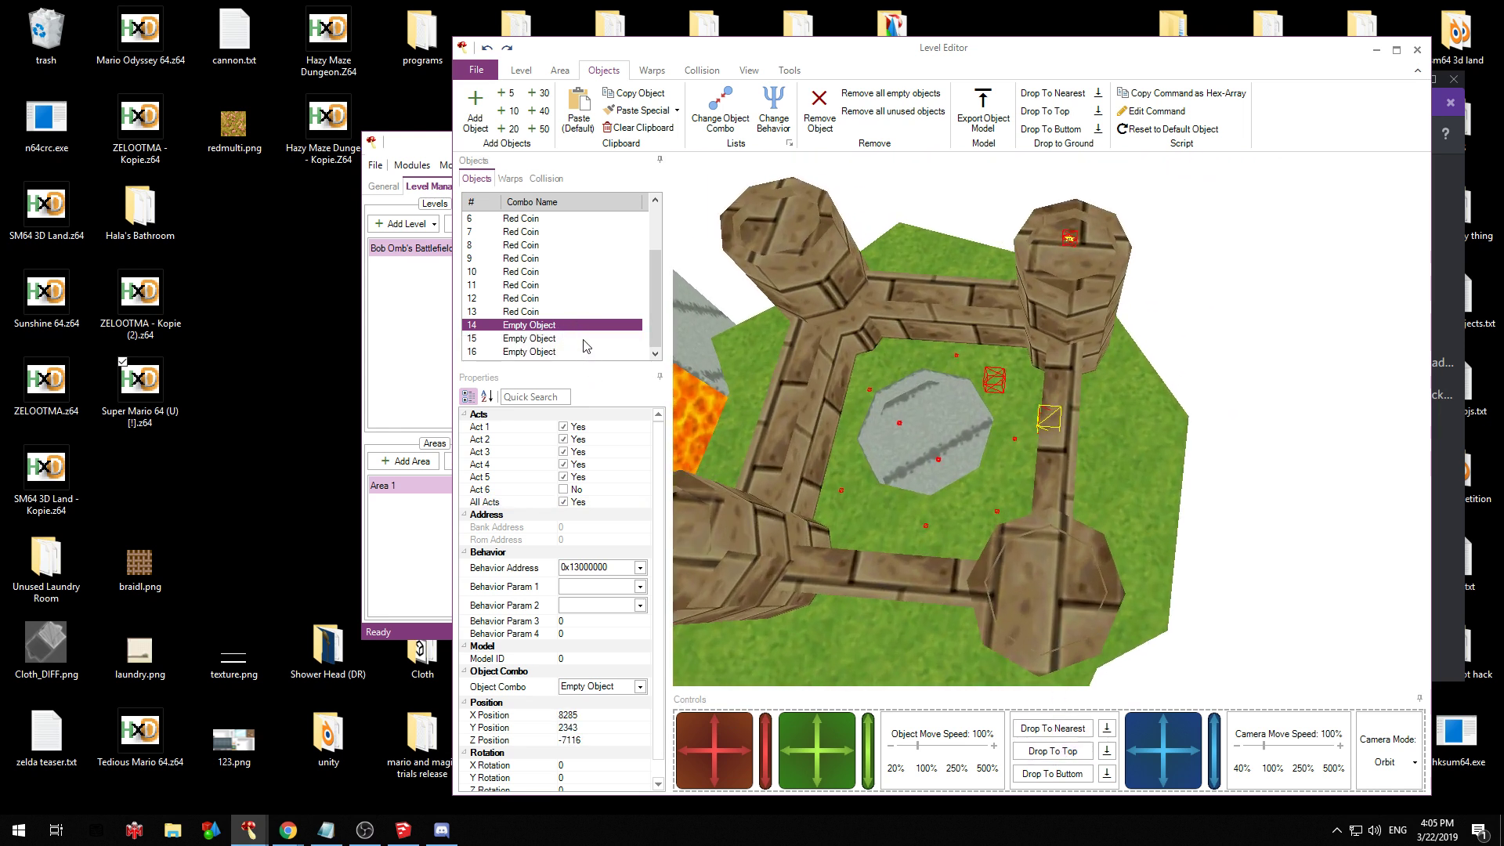
Set objects 14 and 15 to Breakable Box (Hidden) and move both along the wall to about X 8496, Z -8021
{"action": "left_click", "coordinate": [637, 686]}
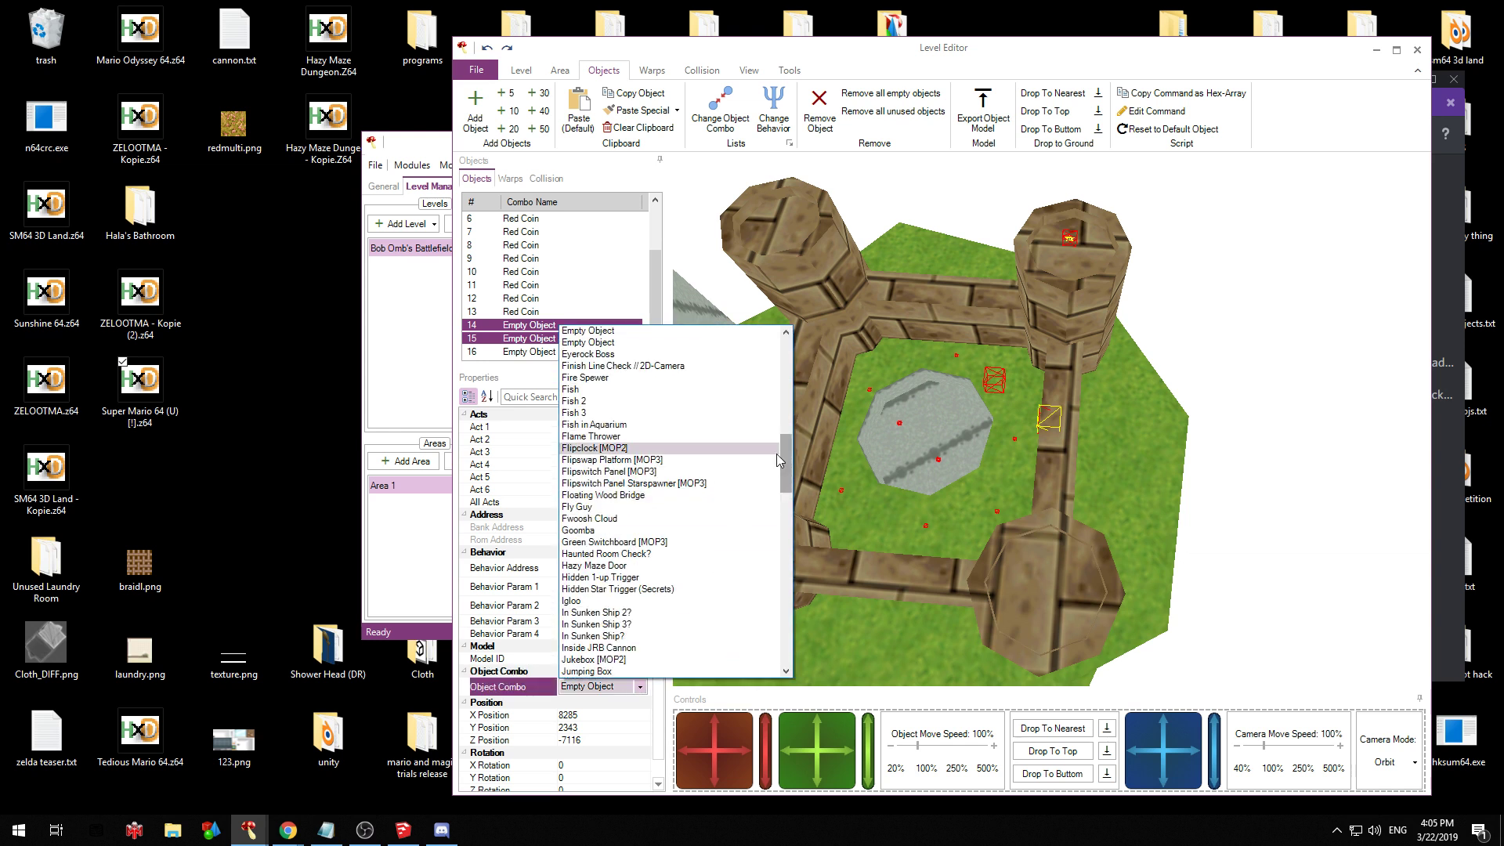
{"action": "left_click_drag", "start_coordinate": [783, 454], "coordinate": [866, 466]}
{"action": "left_click", "coordinate": [652, 402]}
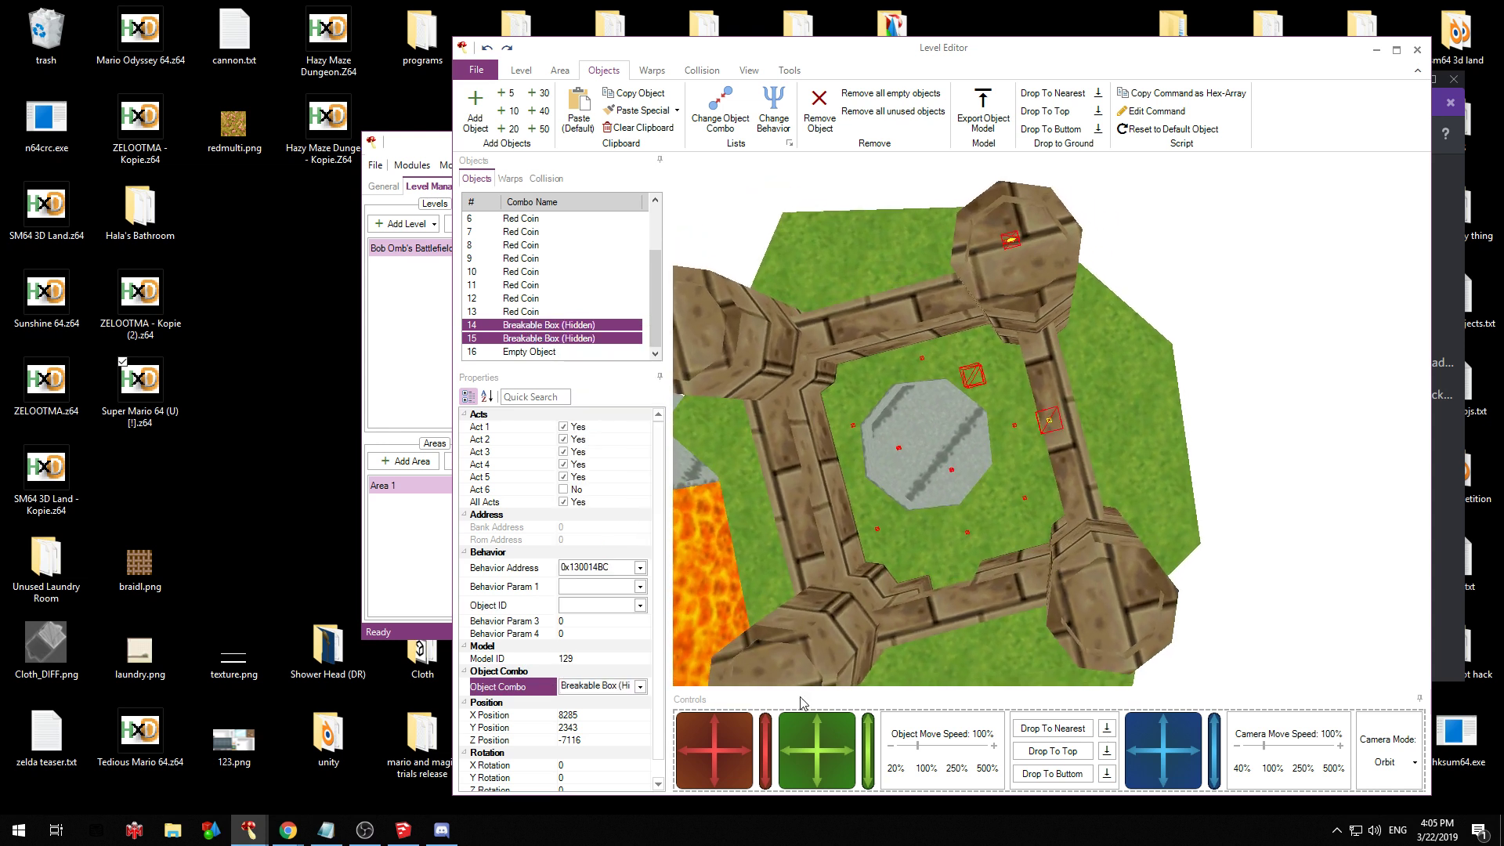
{"action": "left_click_drag", "start_coordinate": [727, 731], "coordinate": [726, 709]}
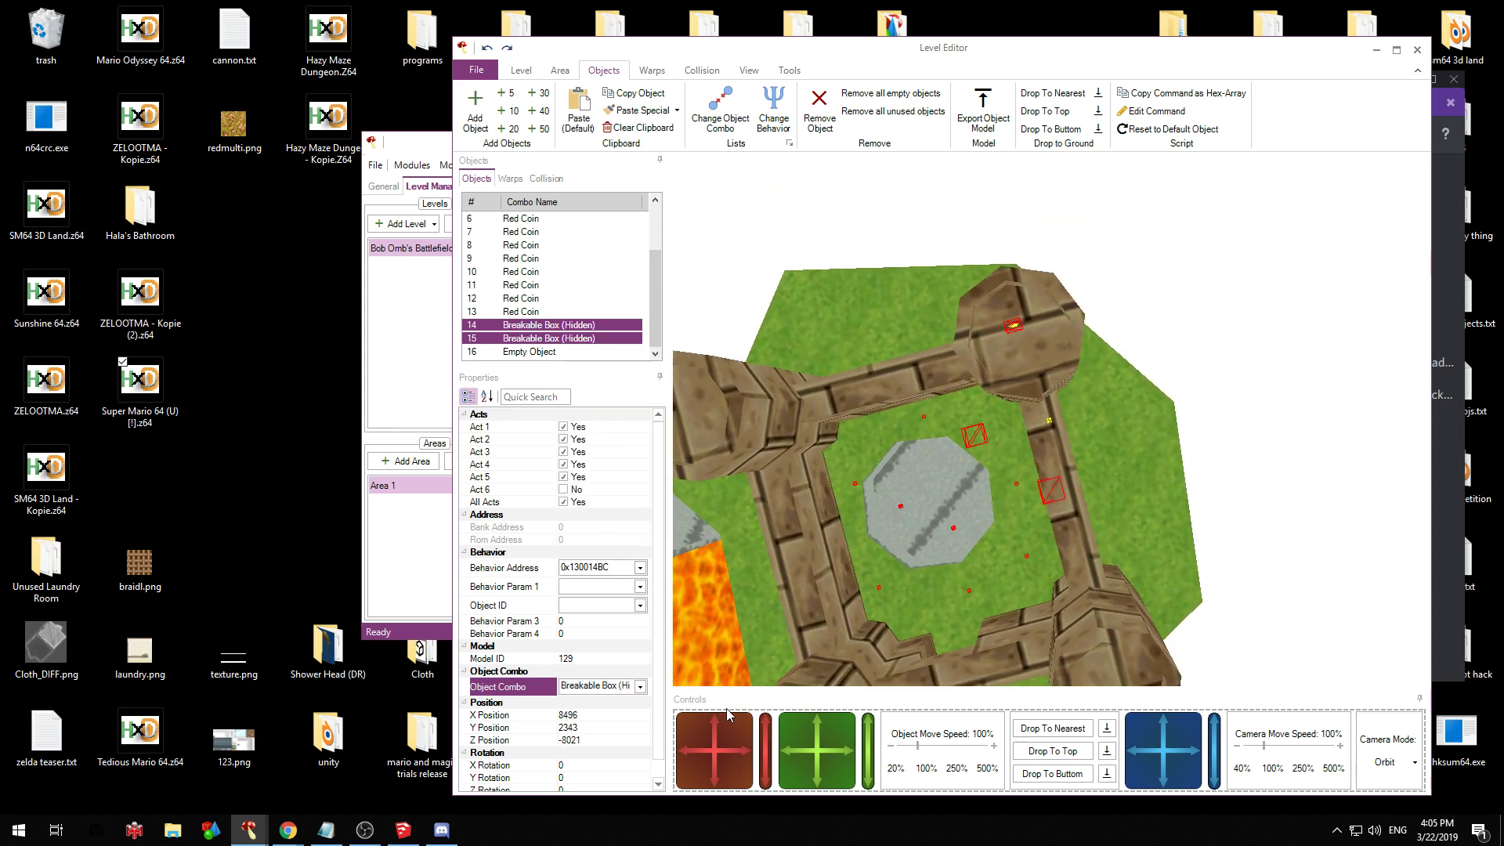
Raise both hidden breakable boxes to about Y 2973 beside the tower and lower box 15 to about Y 2763
{"action": "left_click_drag", "start_coordinate": [937, 572], "coordinate": [1012, 404]}
{"action": "scroll", "coordinate": [1017, 396], "scroll_direction": "up", "scroll_amount": 5}
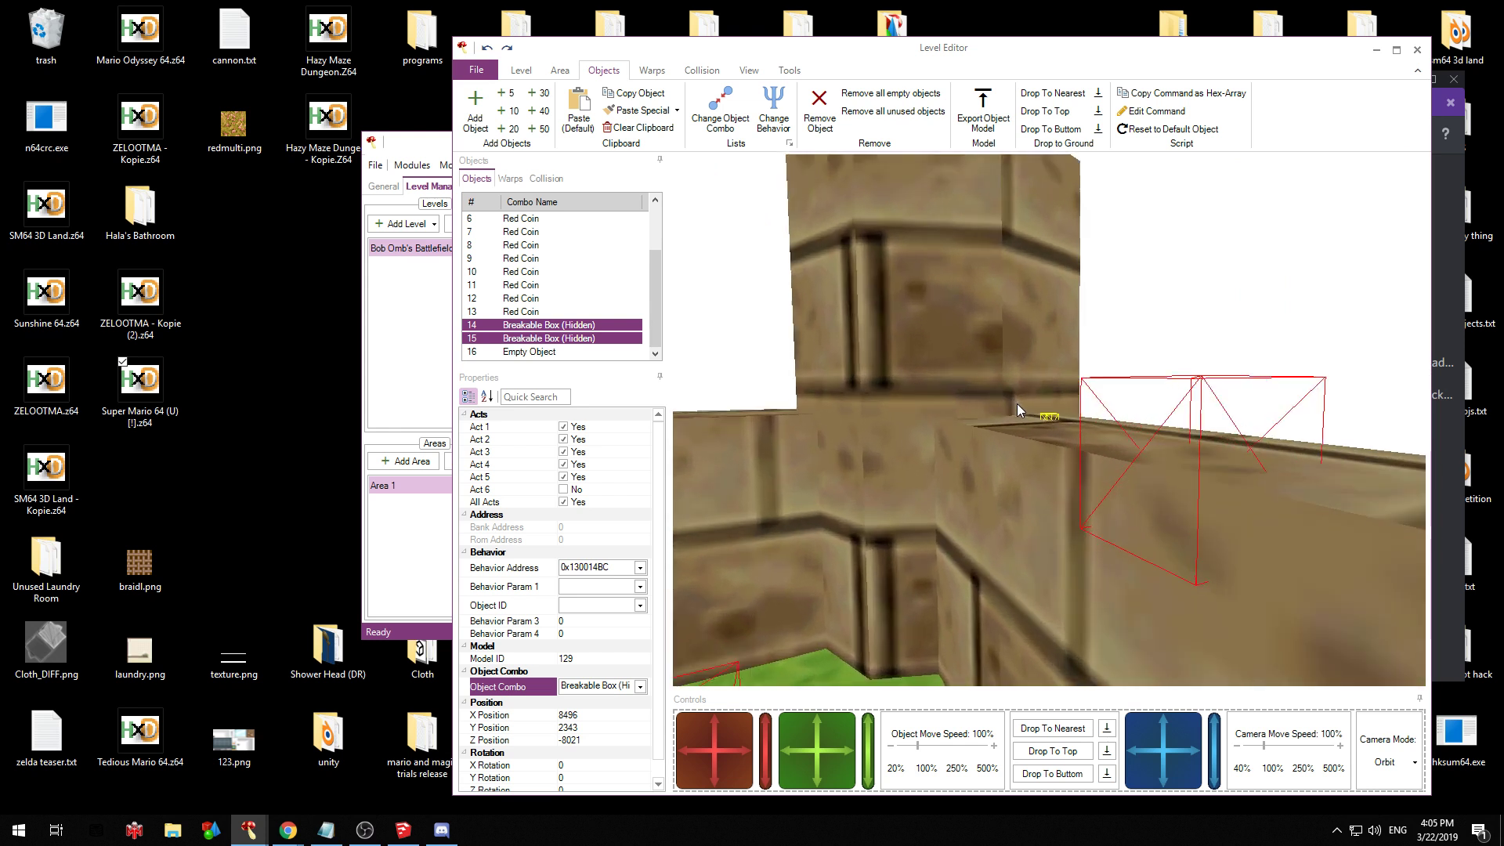
{"action": "left_click_drag", "start_coordinate": [771, 748], "coordinate": [834, 592]}
{"action": "left_click", "coordinate": [593, 339]}
{"action": "scroll", "coordinate": [966, 421], "scroll_direction": "down", "scroll_amount": 2}
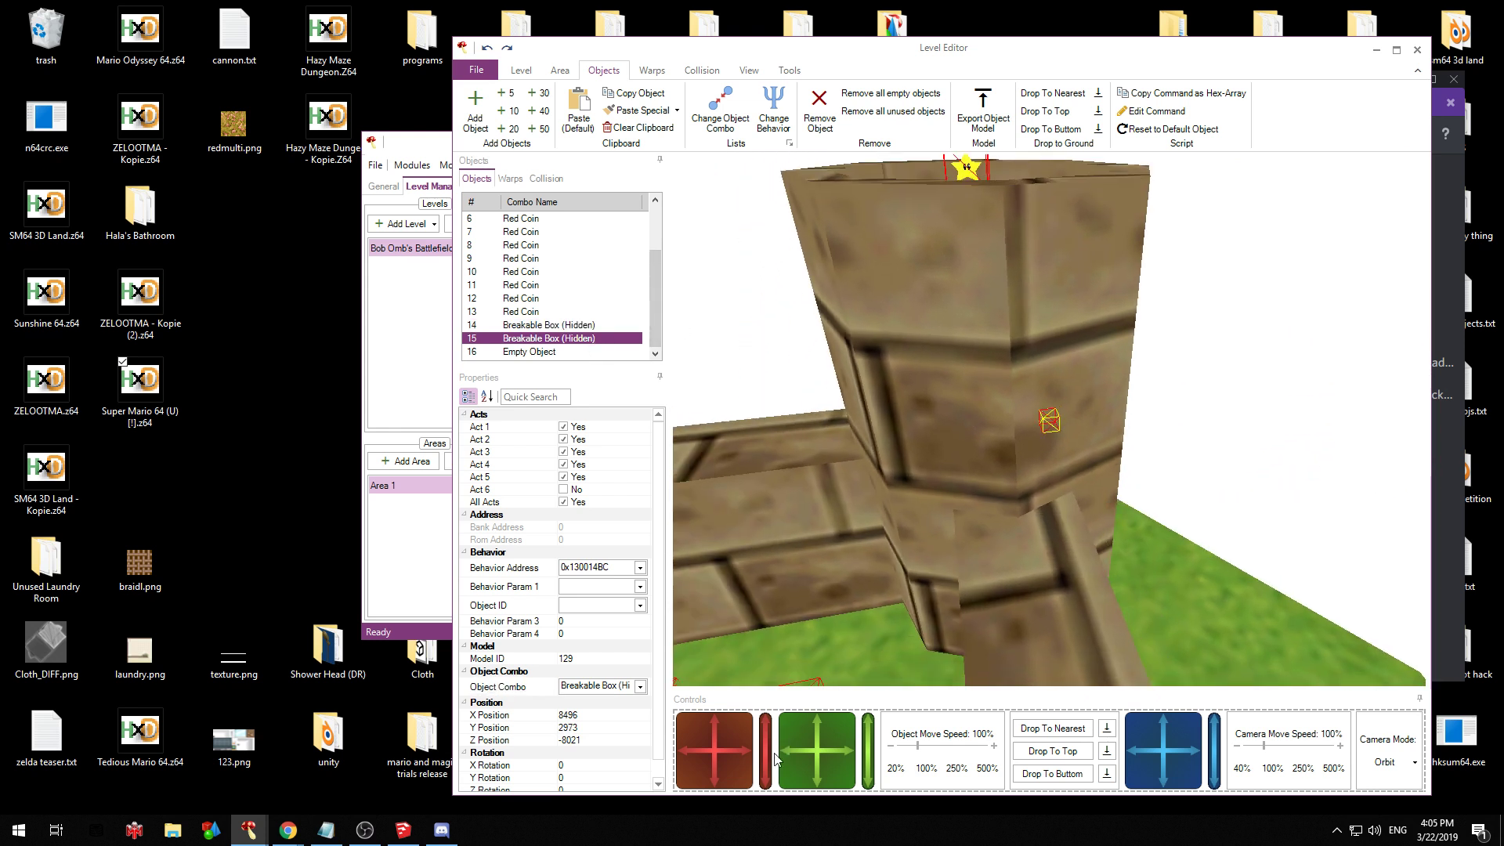
{"action": "mouse_move", "coordinate": [767, 731]}
{"action": "left_mouse_down"}
{"action": "mouse_move", "coordinate": [764, 749]}
{"action": "mouse_move", "coordinate": [777, 737]}
{"action": "left_mouse_up"}
{"action": "left_click_drag", "start_coordinate": [874, 607], "coordinate": [843, 664]}
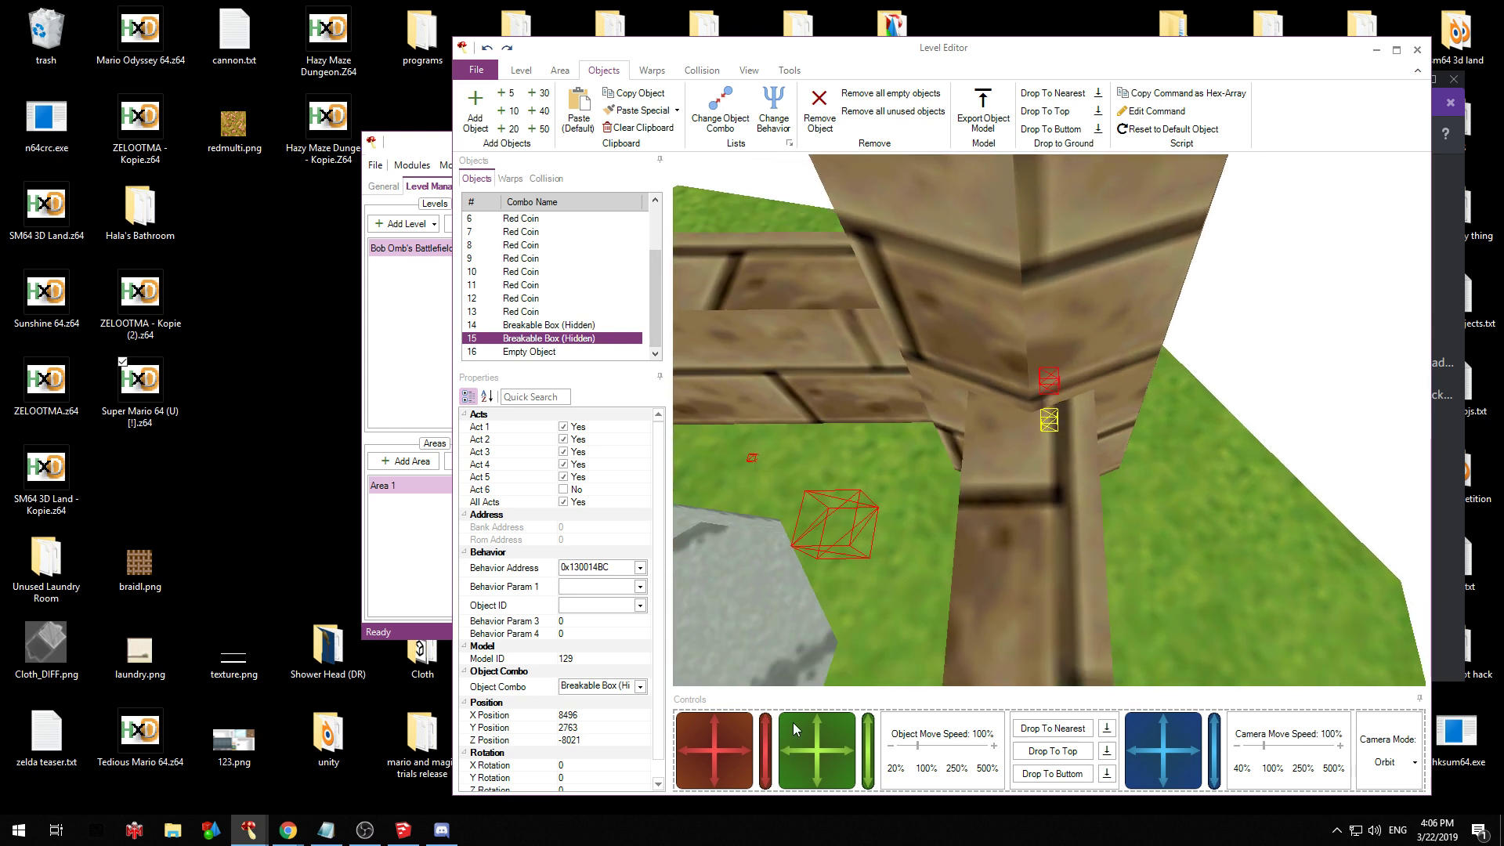
{"action": "left_click_drag", "start_coordinate": [700, 748], "coordinate": [703, 748]}
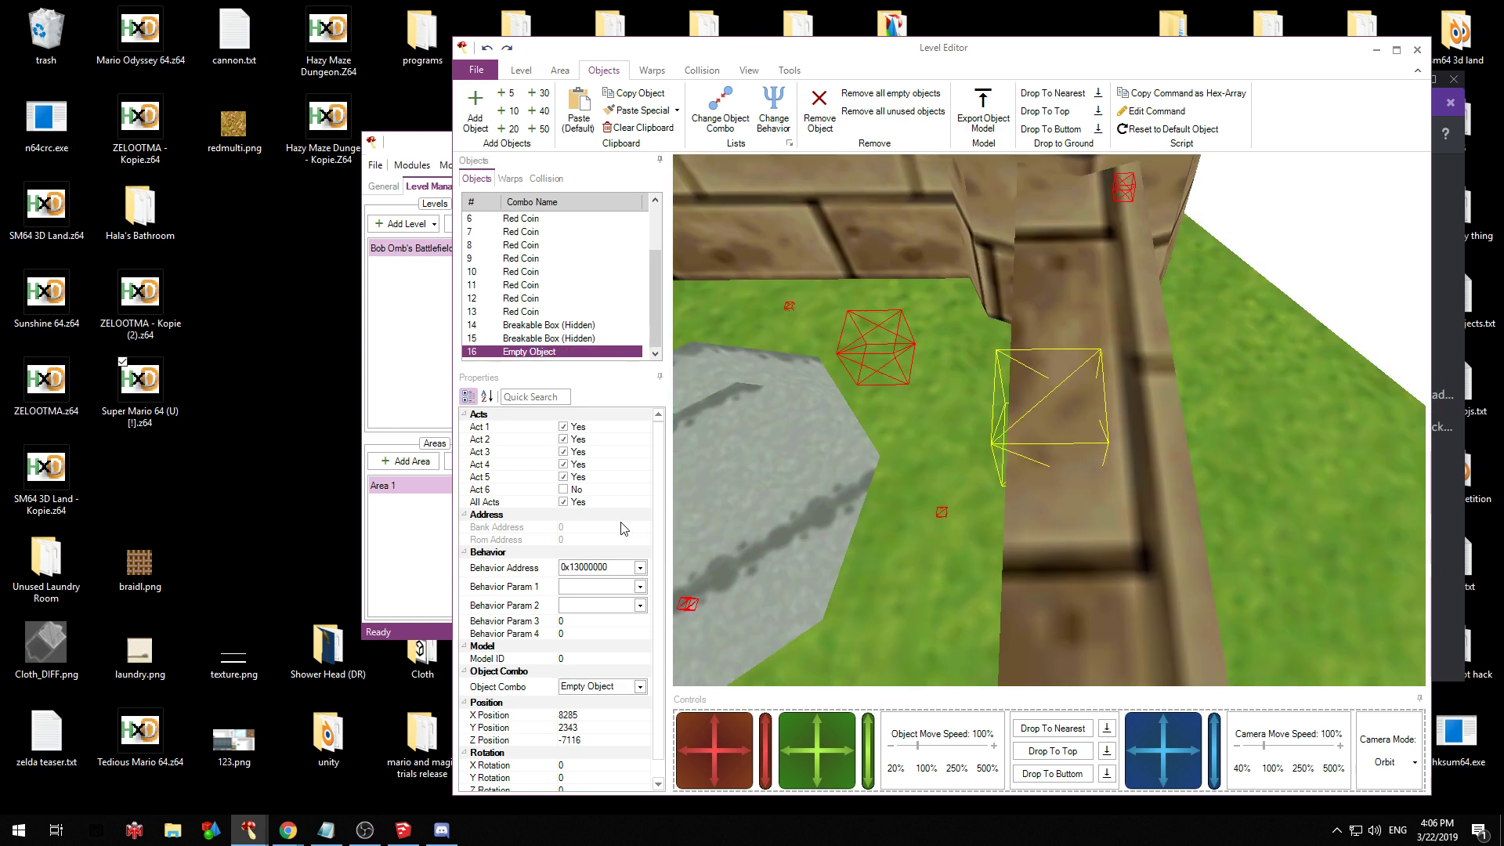
Set object 16 to Purple Floor Switch and position it on top of the castle wall at about X 8404, Y 2343, Z -7204
{"action": "left_click", "coordinate": [640, 686]}
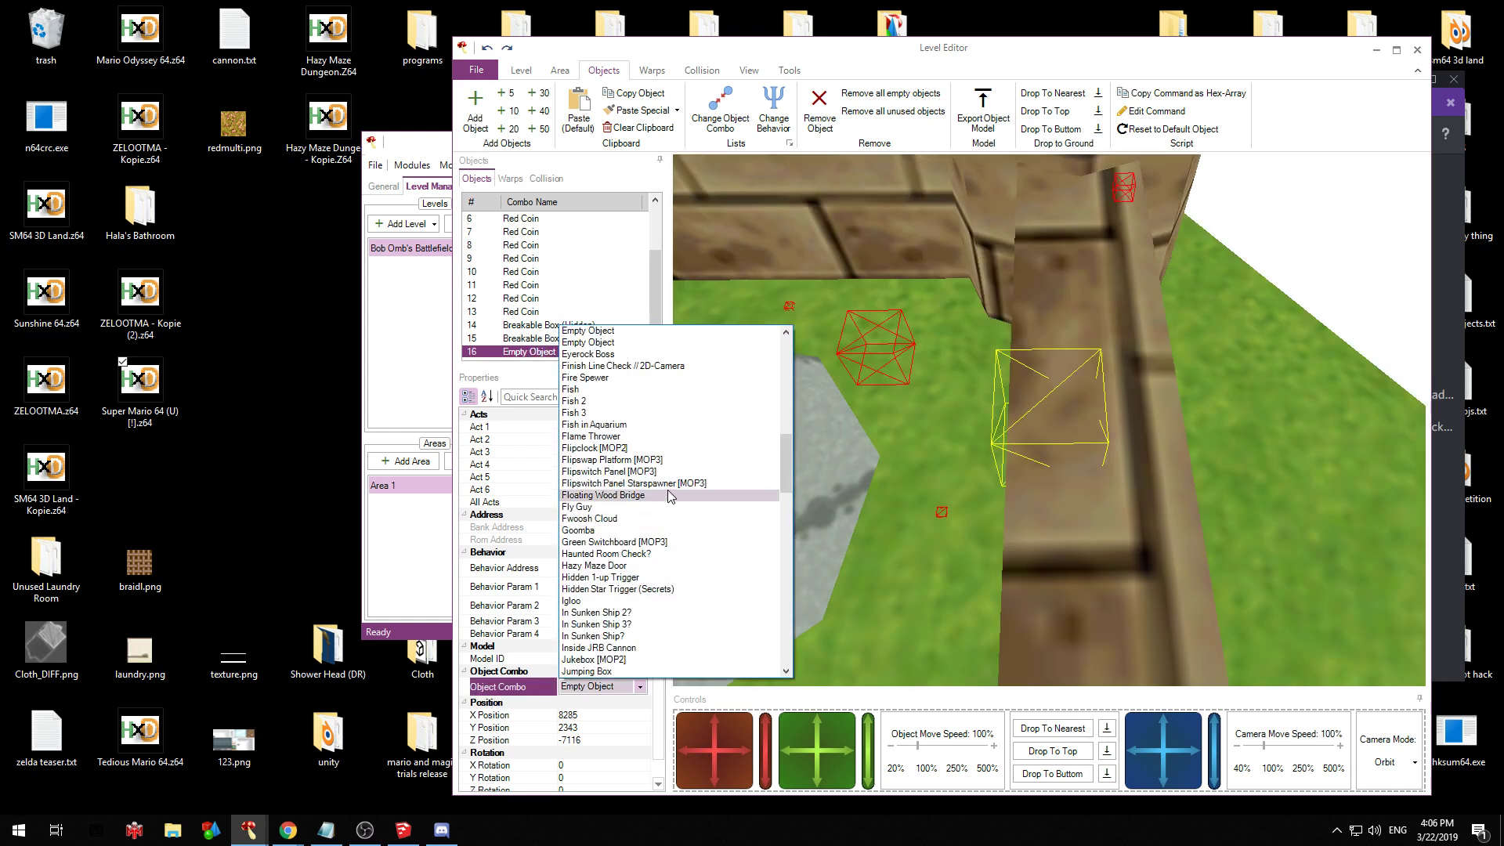
{"action": "scroll", "coordinate": [670, 496], "scroll_direction": "up", "scroll_amount": 1}
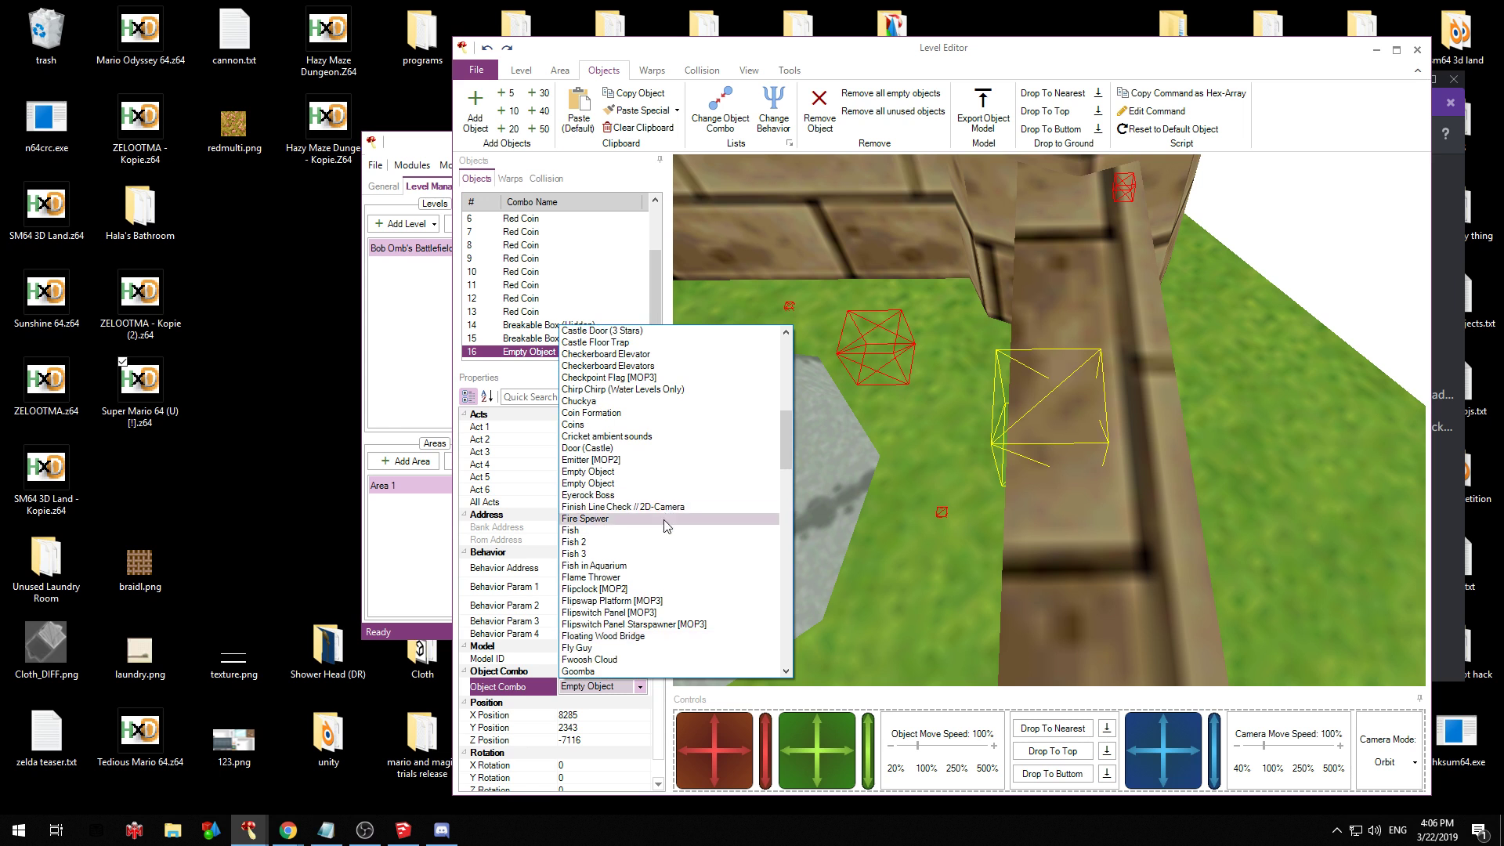
{"action": "scroll", "coordinate": [667, 541], "scroll_direction": "down", "scroll_amount": 1}
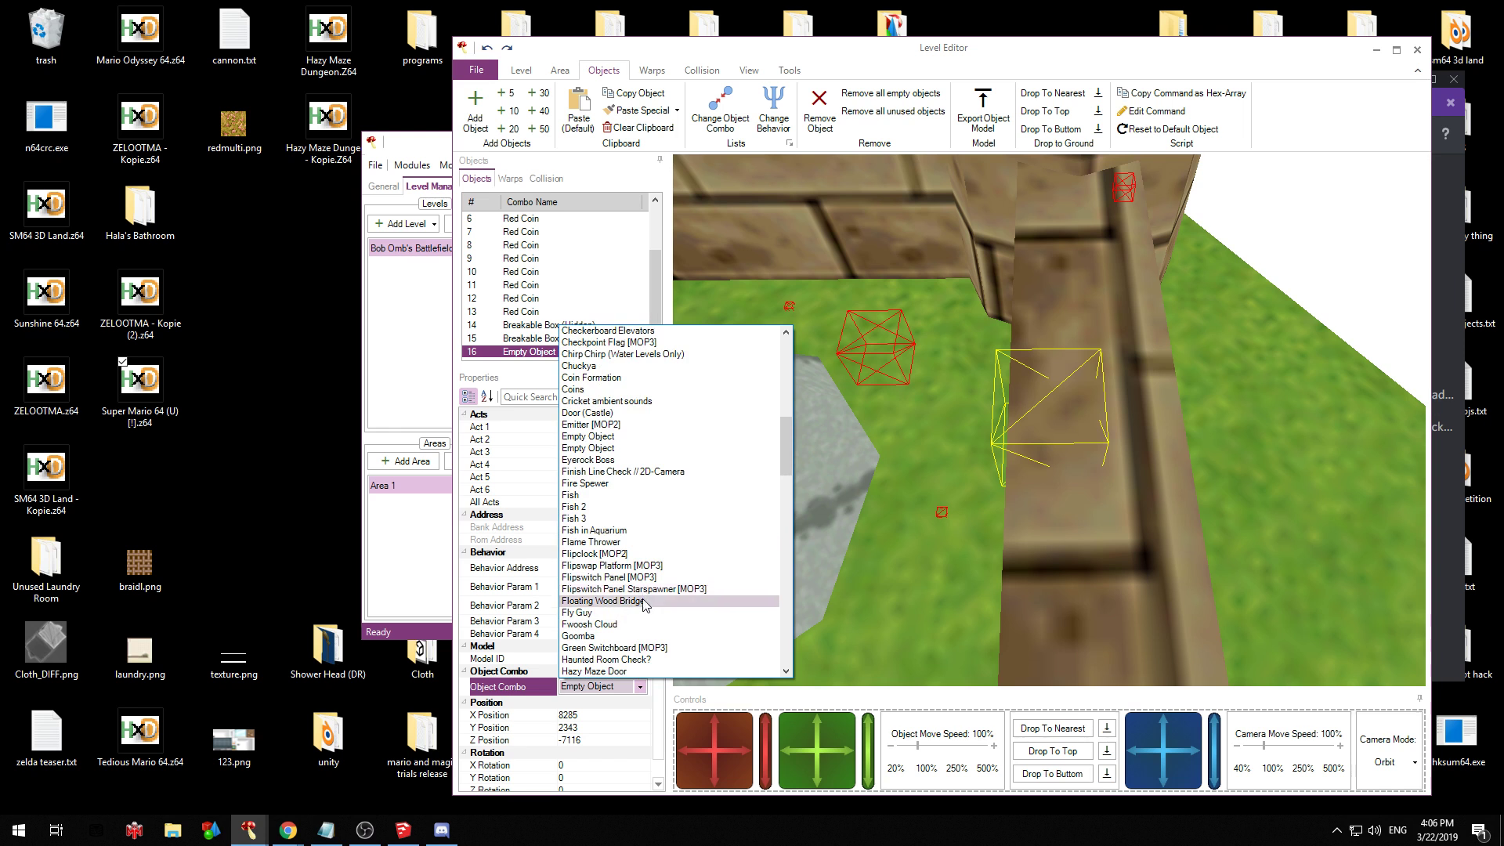
{"action": "scroll", "coordinate": [644, 603], "scroll_direction": "down", "scroll_amount": 15}
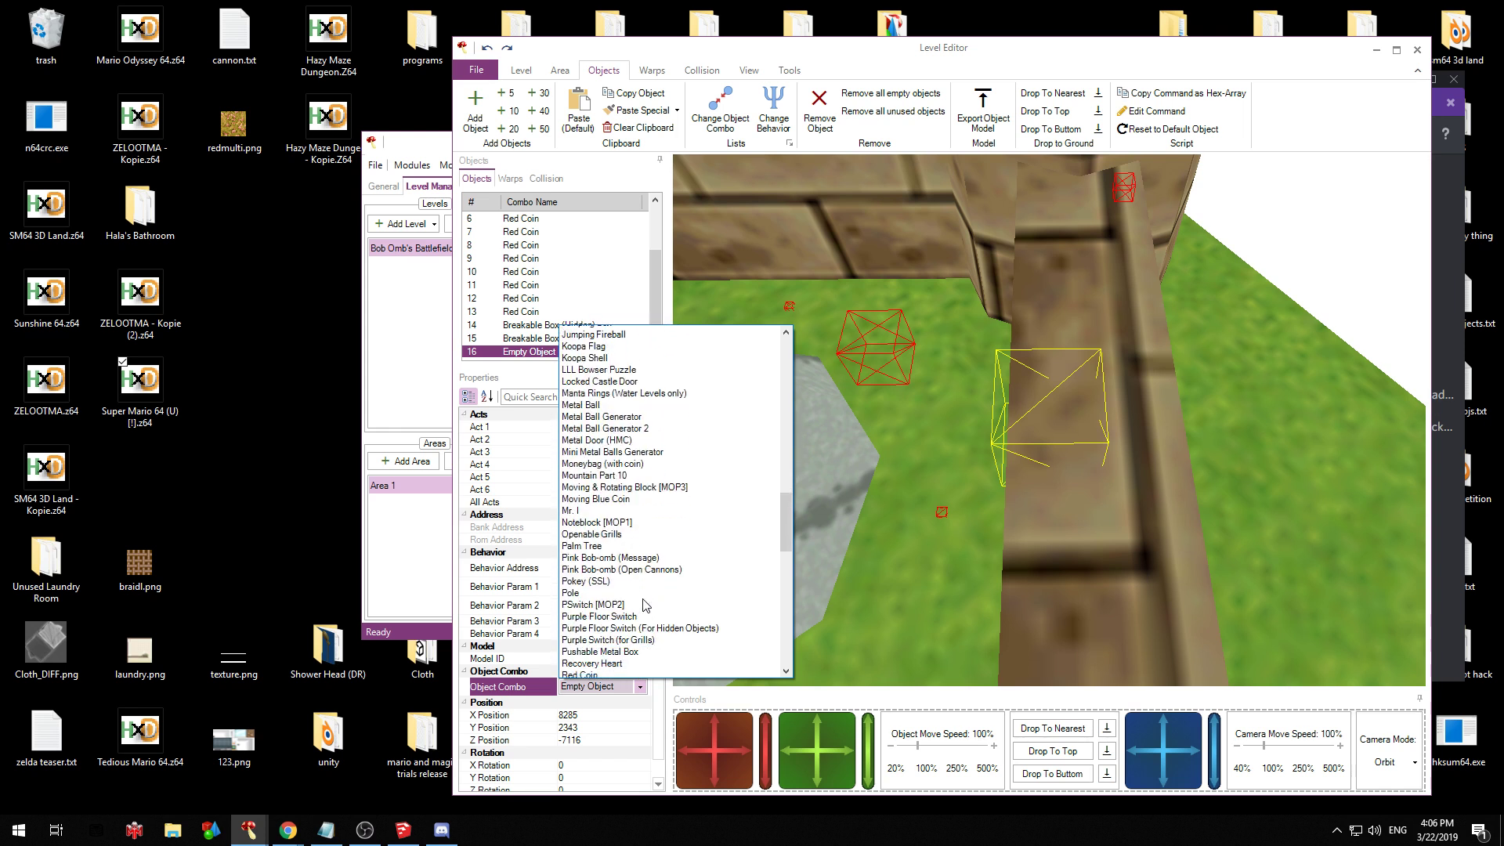
{"action": "scroll", "coordinate": [644, 604], "scroll_direction": "down", "scroll_amount": 3}
{"action": "scroll", "coordinate": [644, 603], "scroll_direction": "down", "scroll_amount": 2}
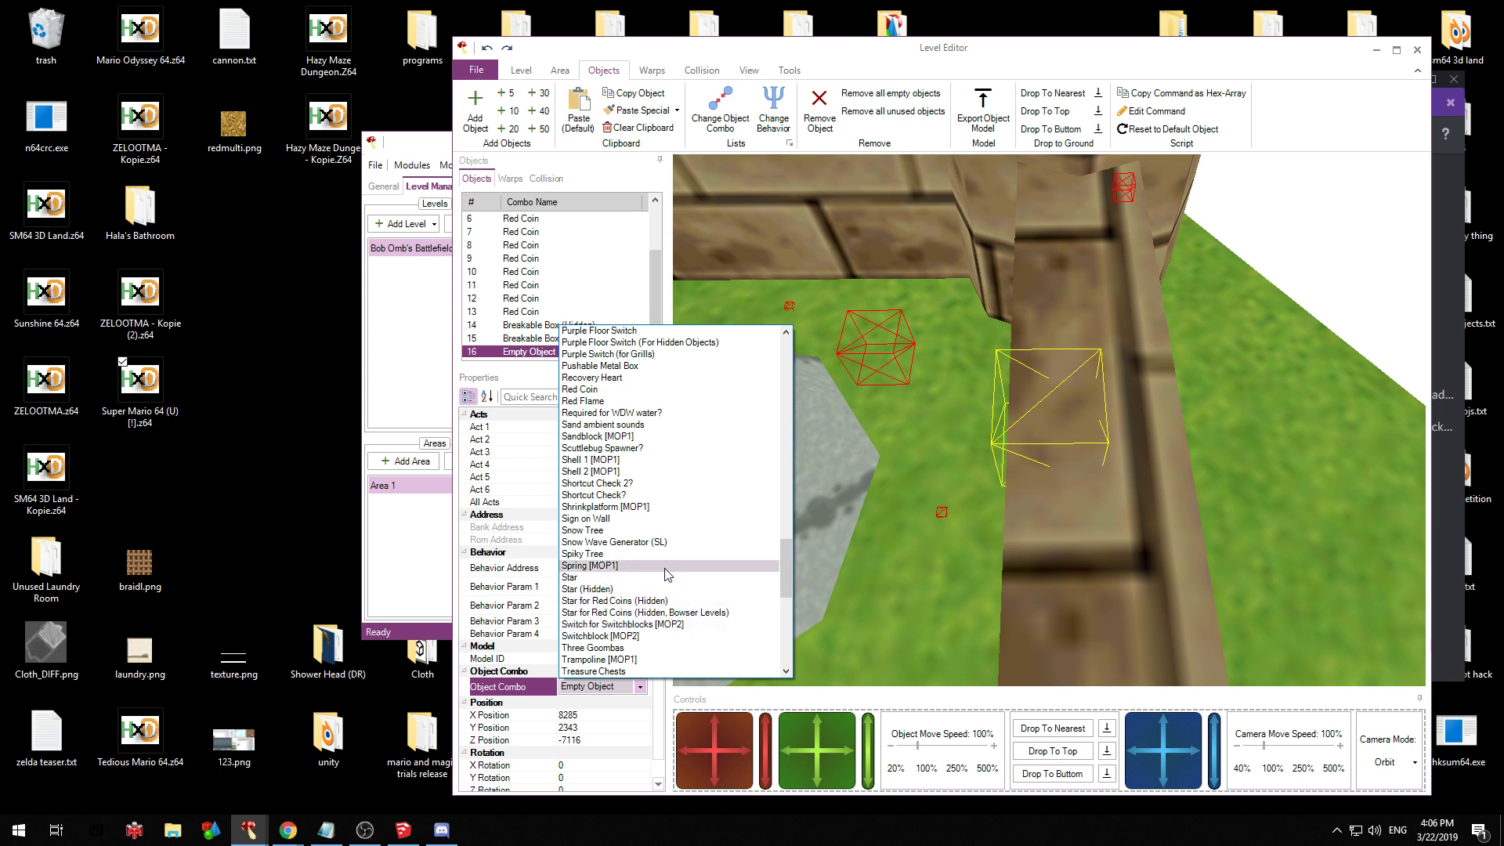
{"action": "left_click", "coordinate": [637, 330]}
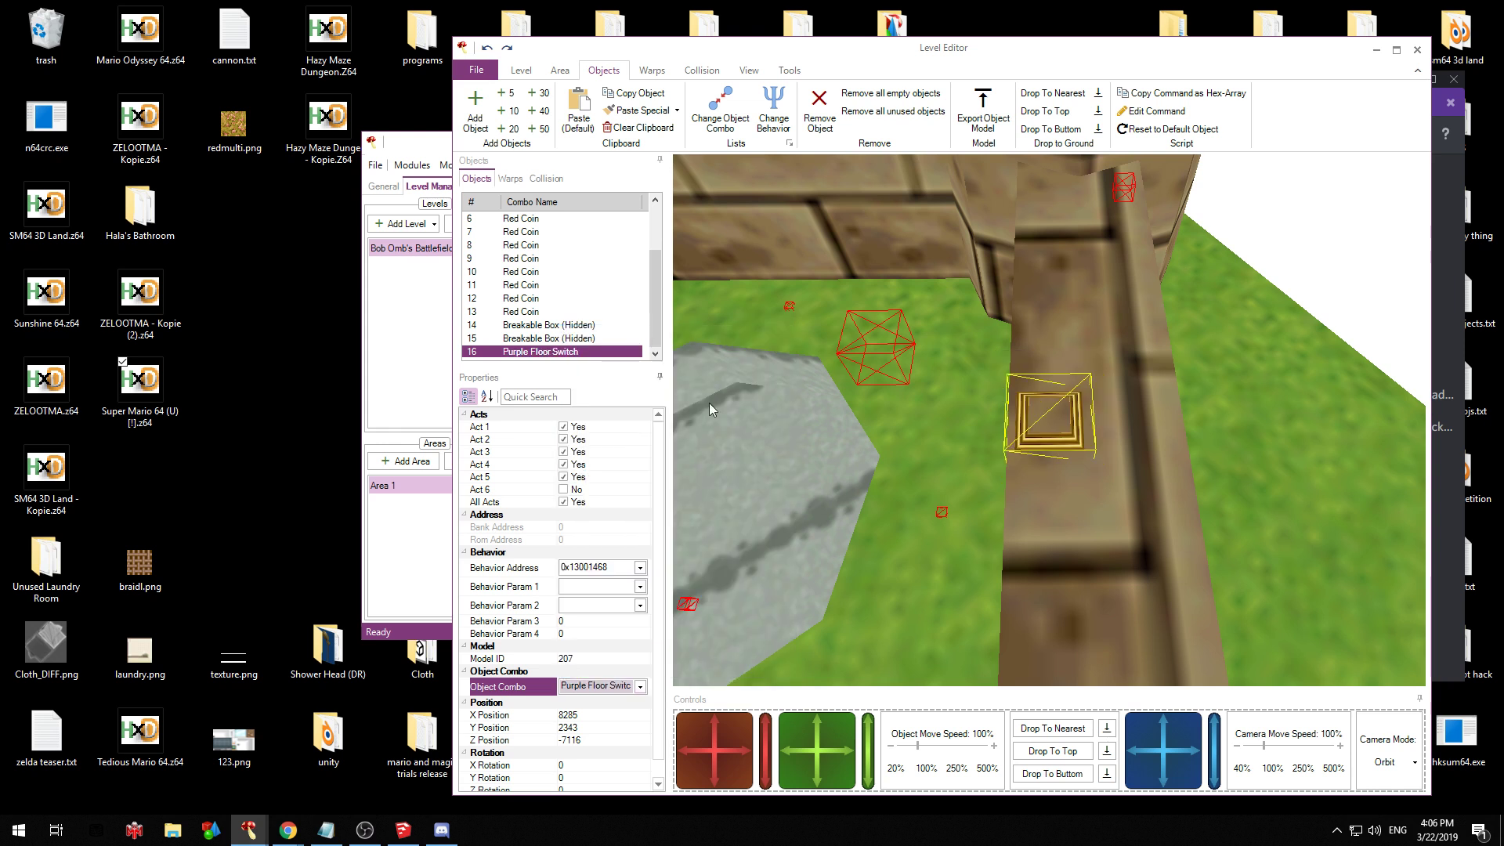
{"action": "left_click_drag", "start_coordinate": [712, 733], "coordinate": [714, 730]}
{"action": "left_click_drag", "start_coordinate": [942, 546], "coordinate": [1183, 359]}
{"action": "scroll", "coordinate": [912, 434], "scroll_direction": "down", "scroll_amount": 5}
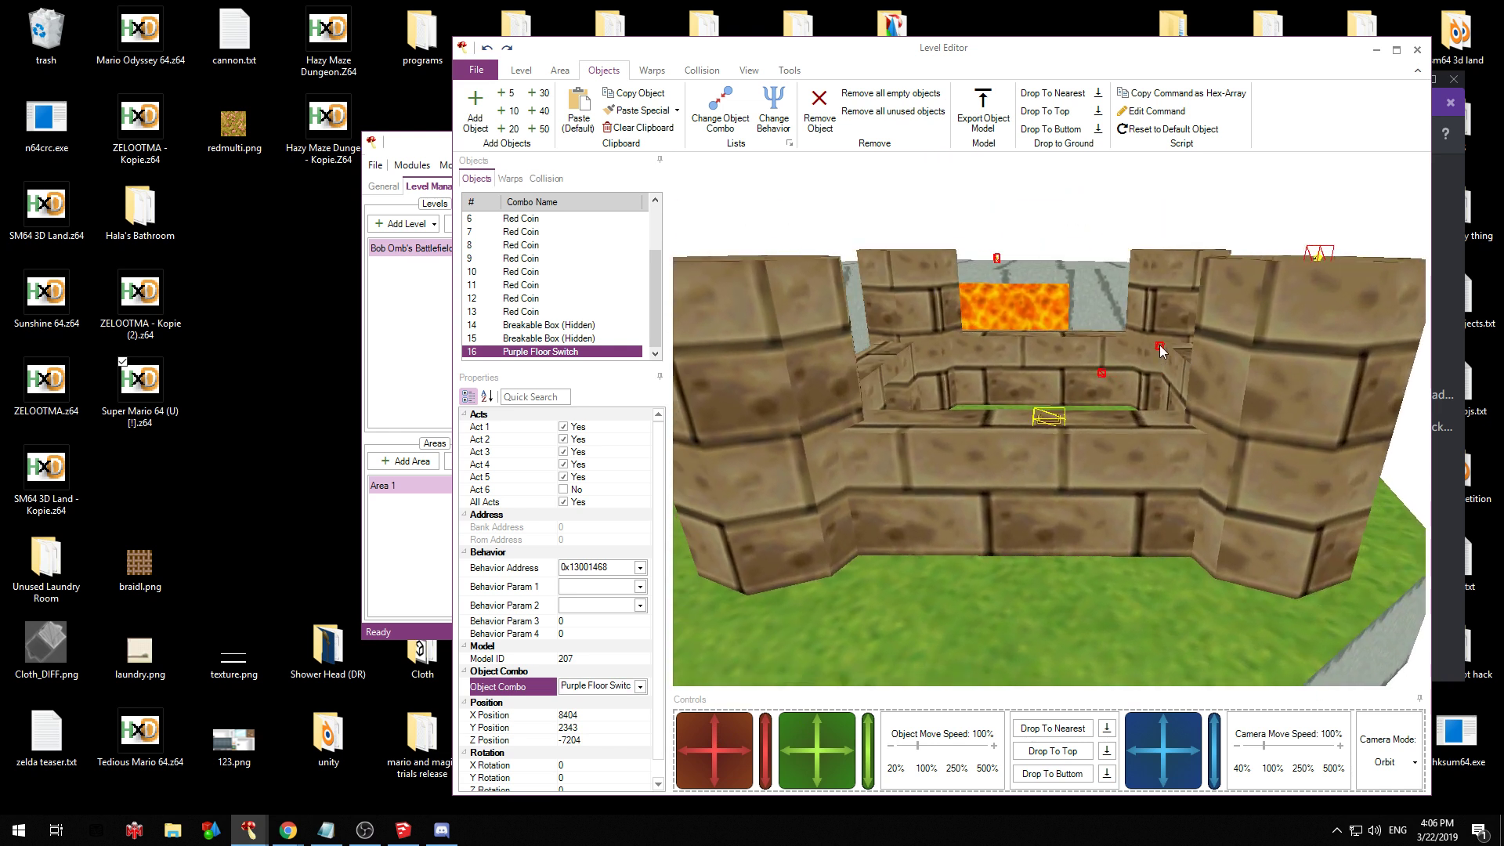
Raise hidden breakable box 14 beside the castle tower to about Y 3243
{"action": "left_click", "coordinate": [1159, 348]}
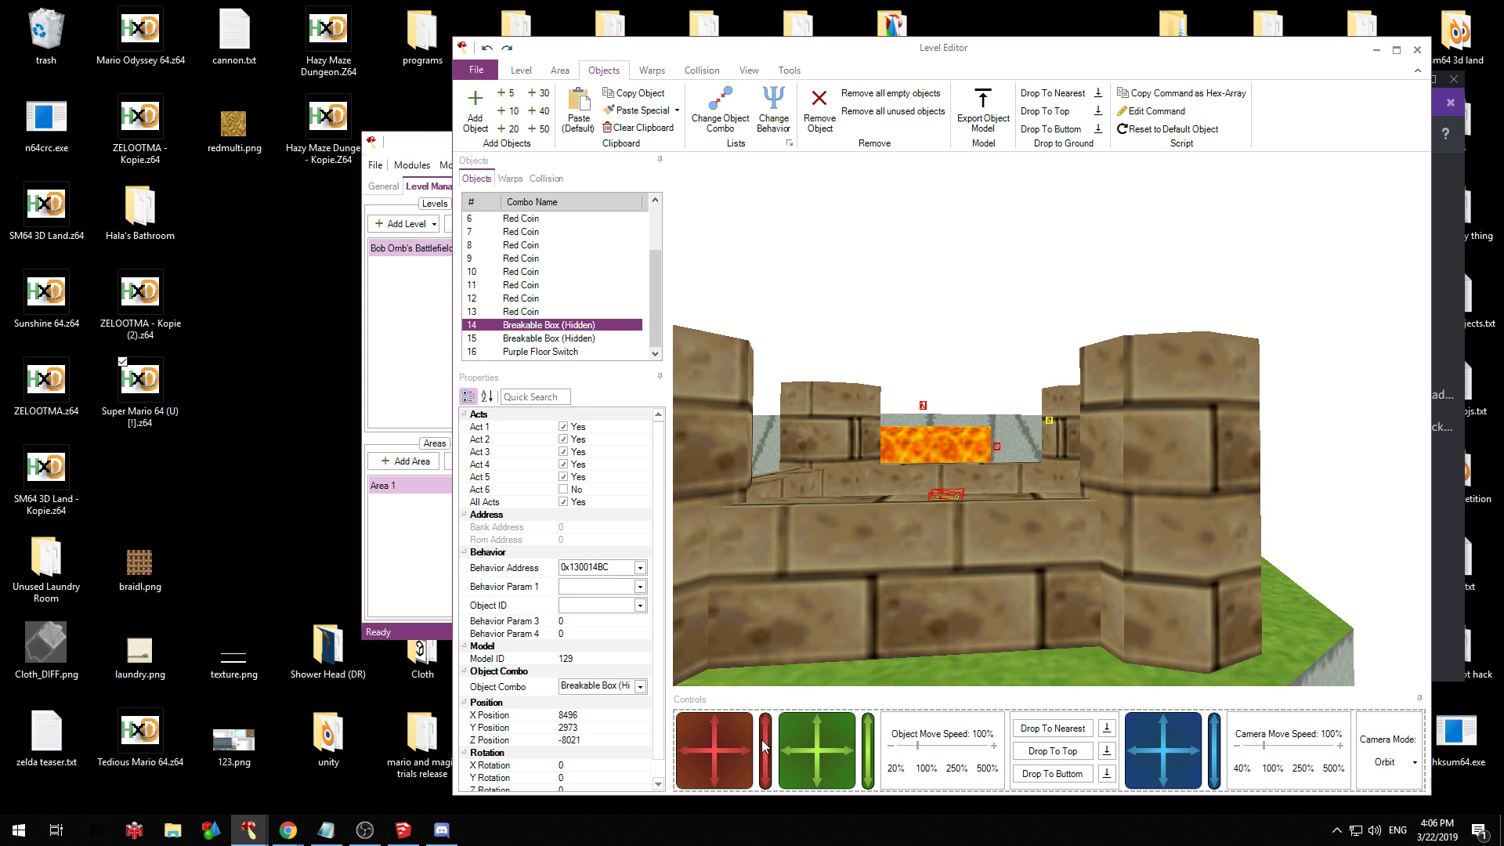
{"action": "left_click_drag", "start_coordinate": [762, 740], "coordinate": [766, 733]}
{"action": "left_click_drag", "start_coordinate": [908, 411], "coordinate": [864, 451]}
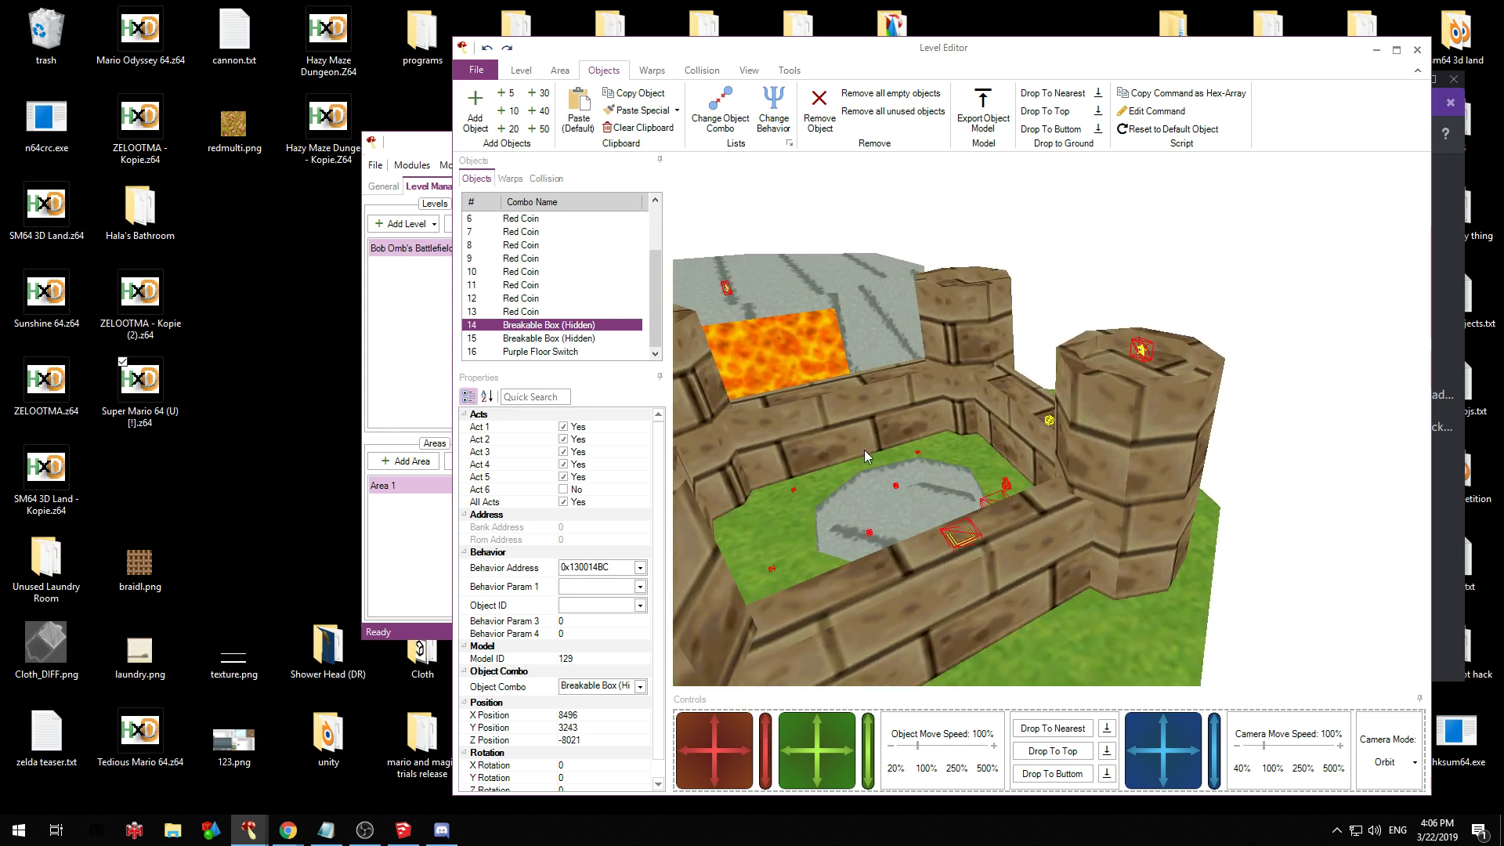
{"action": "scroll", "coordinate": [859, 445], "scroll_direction": "down", "scroll_amount": 3}
{"action": "left_click_drag", "start_coordinate": [689, 222], "coordinate": [789, 327]}
{"action": "scroll", "coordinate": [590, 302], "scroll_direction": "up", "scroll_amount": 2}
Inspect the placement of star object 3 on top of the castle tower from several angles
{"action": "left_click", "coordinate": [532, 247]}
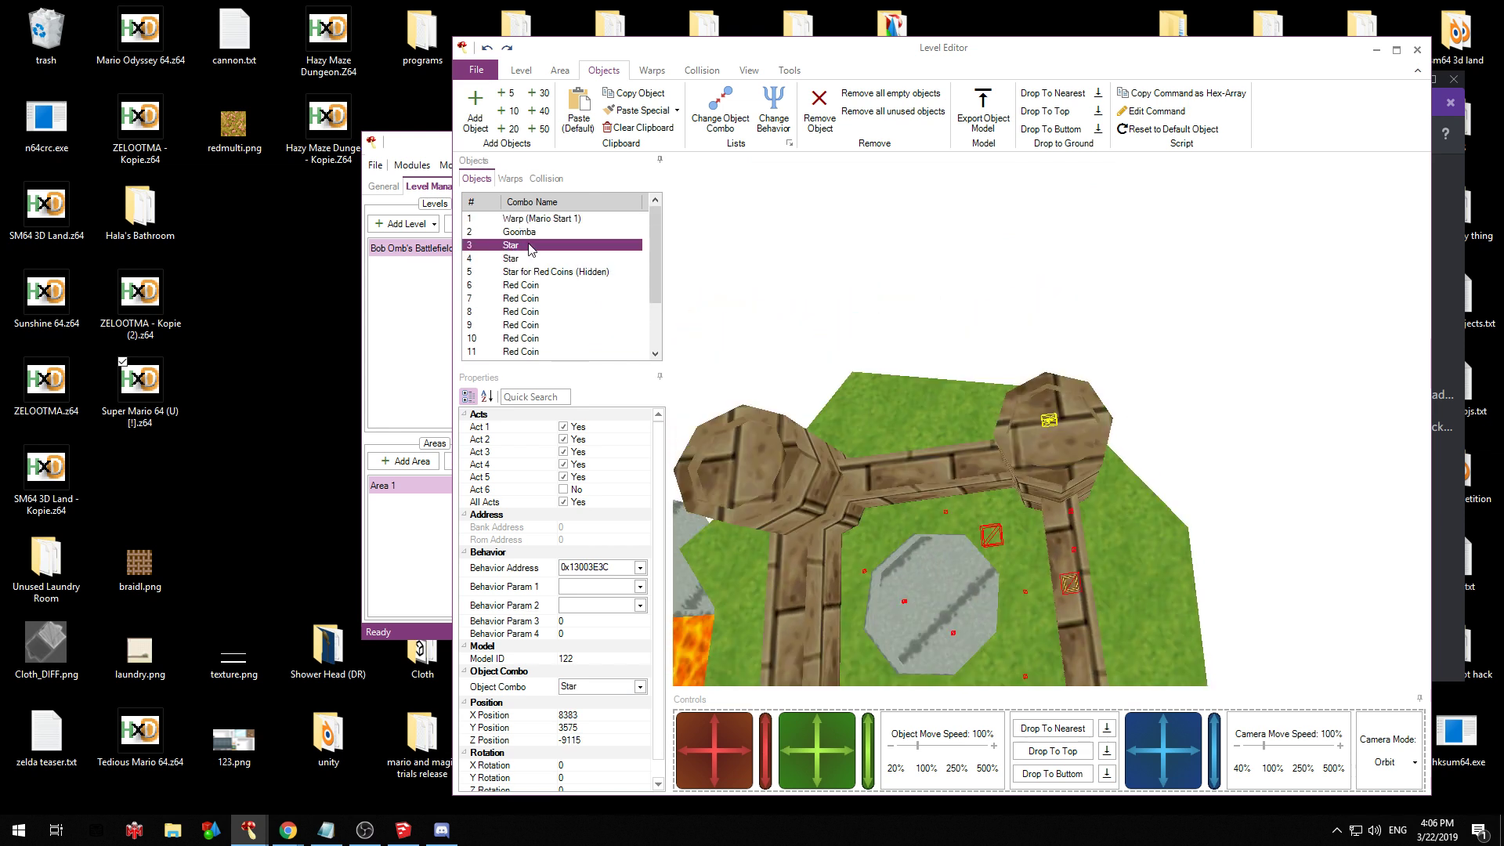
{"action": "left_click_drag", "start_coordinate": [962, 445], "coordinate": [832, 575]}
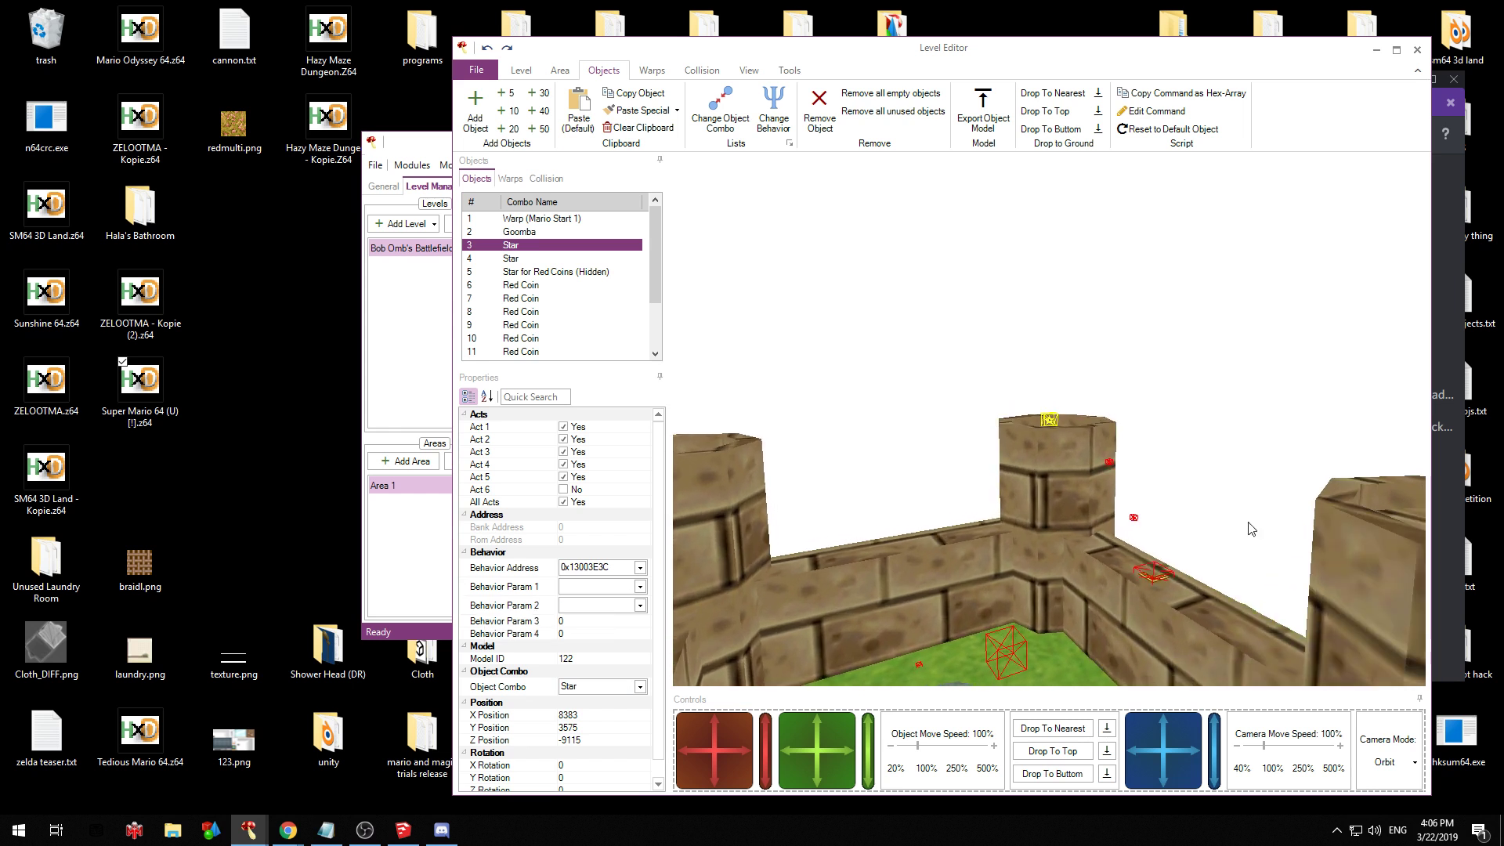
{"action": "scroll", "coordinate": [1152, 463], "scroll_direction": "up", "scroll_amount": 5}
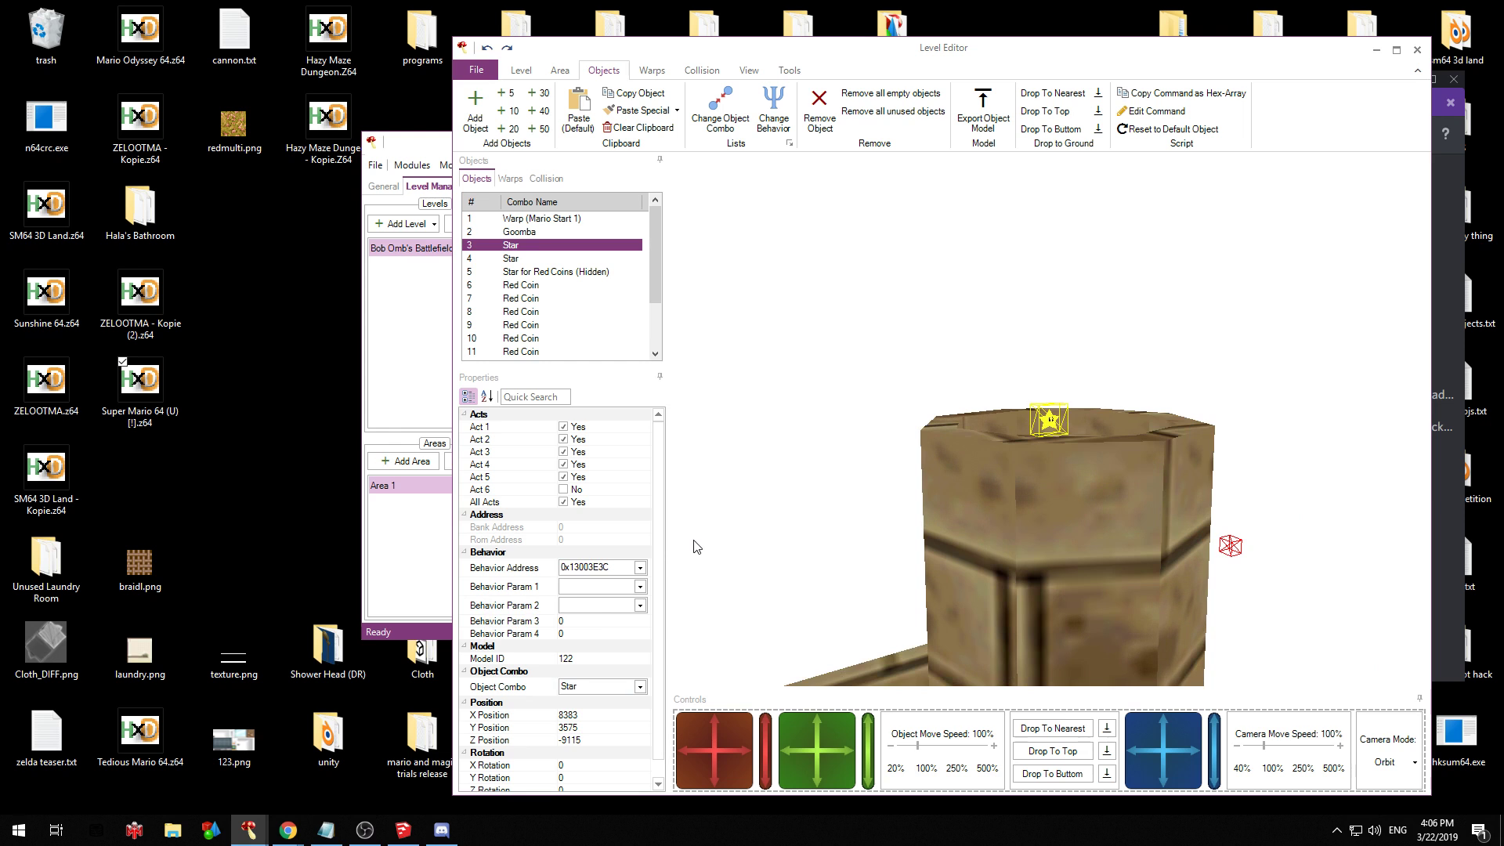
{"action": "left_click_drag", "start_coordinate": [814, 511], "coordinate": [1360, 488]}
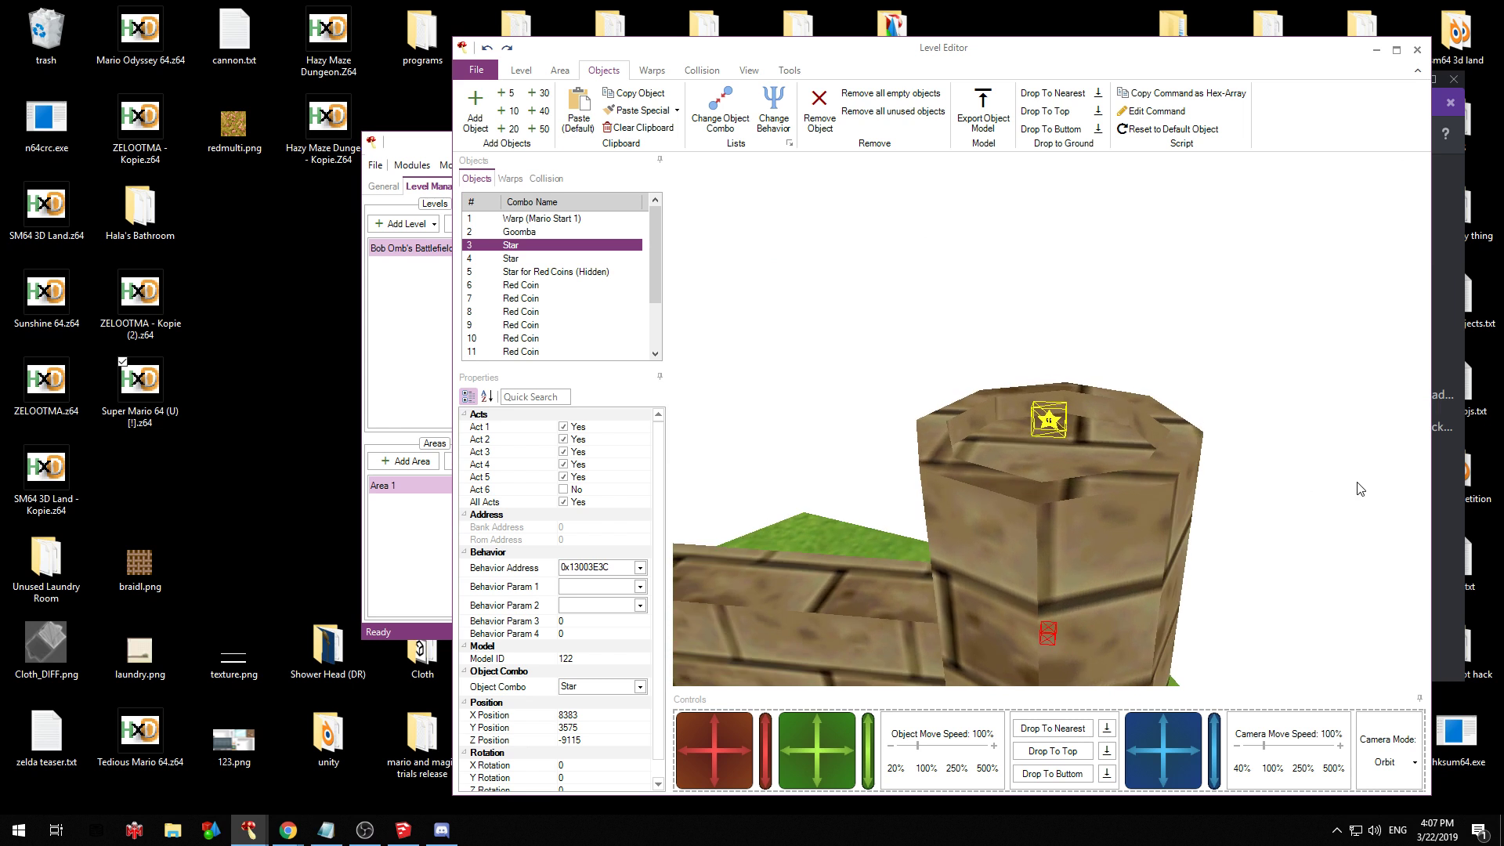
{"action": "left_click_drag", "start_coordinate": [1123, 472], "coordinate": [1123, 479]}
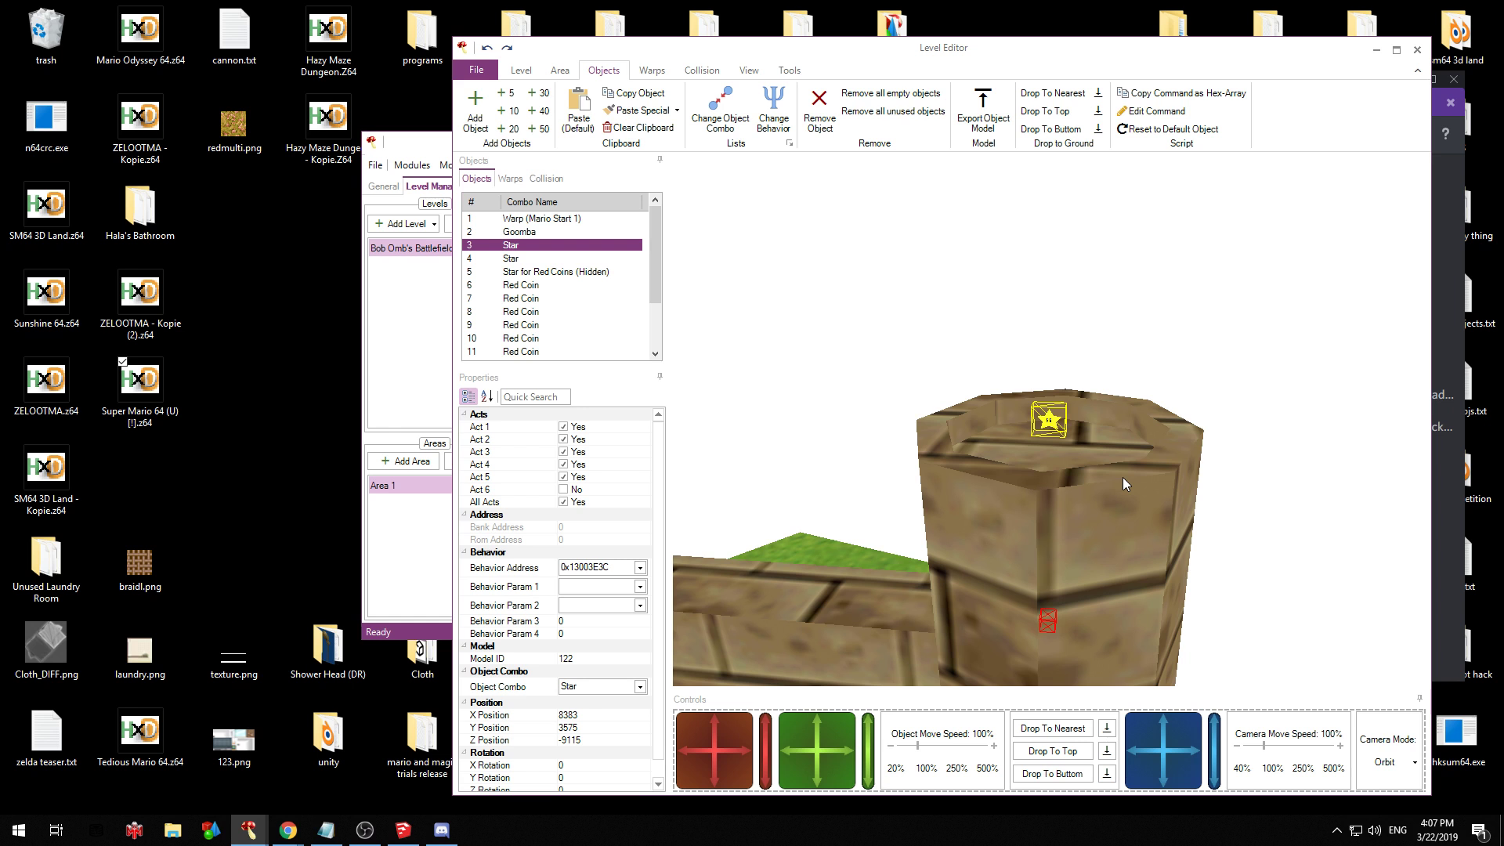
{"action": "left_click_drag", "start_coordinate": [1093, 448], "coordinate": [1151, 450]}
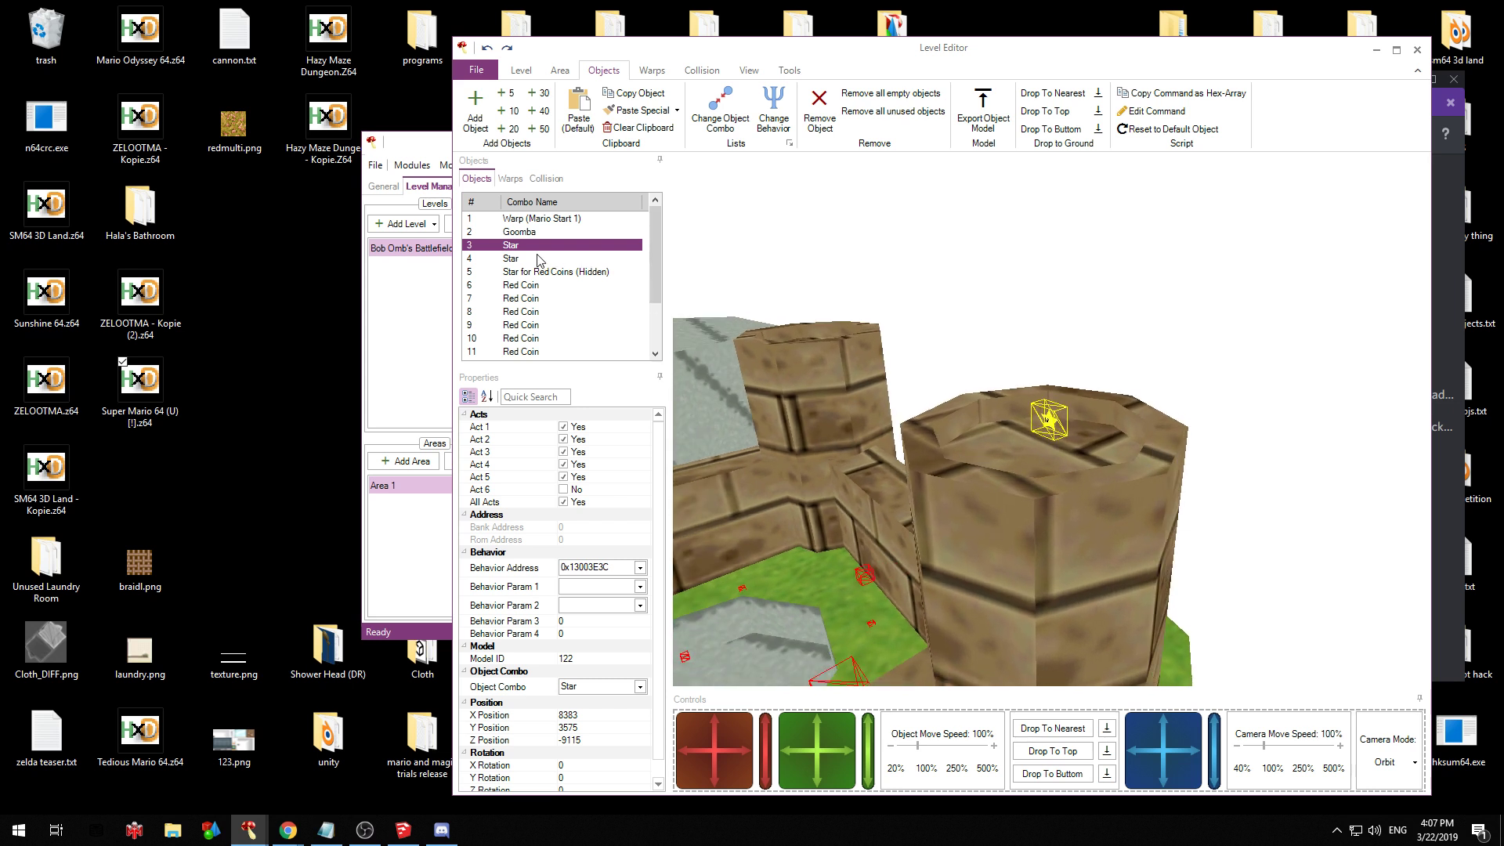
Set Behavior Param 1 of star object 4 to 1 and move it above the lava slope to about X 2912, Y 3385, Z -6091
{"action": "left_click", "coordinate": [527, 260]}
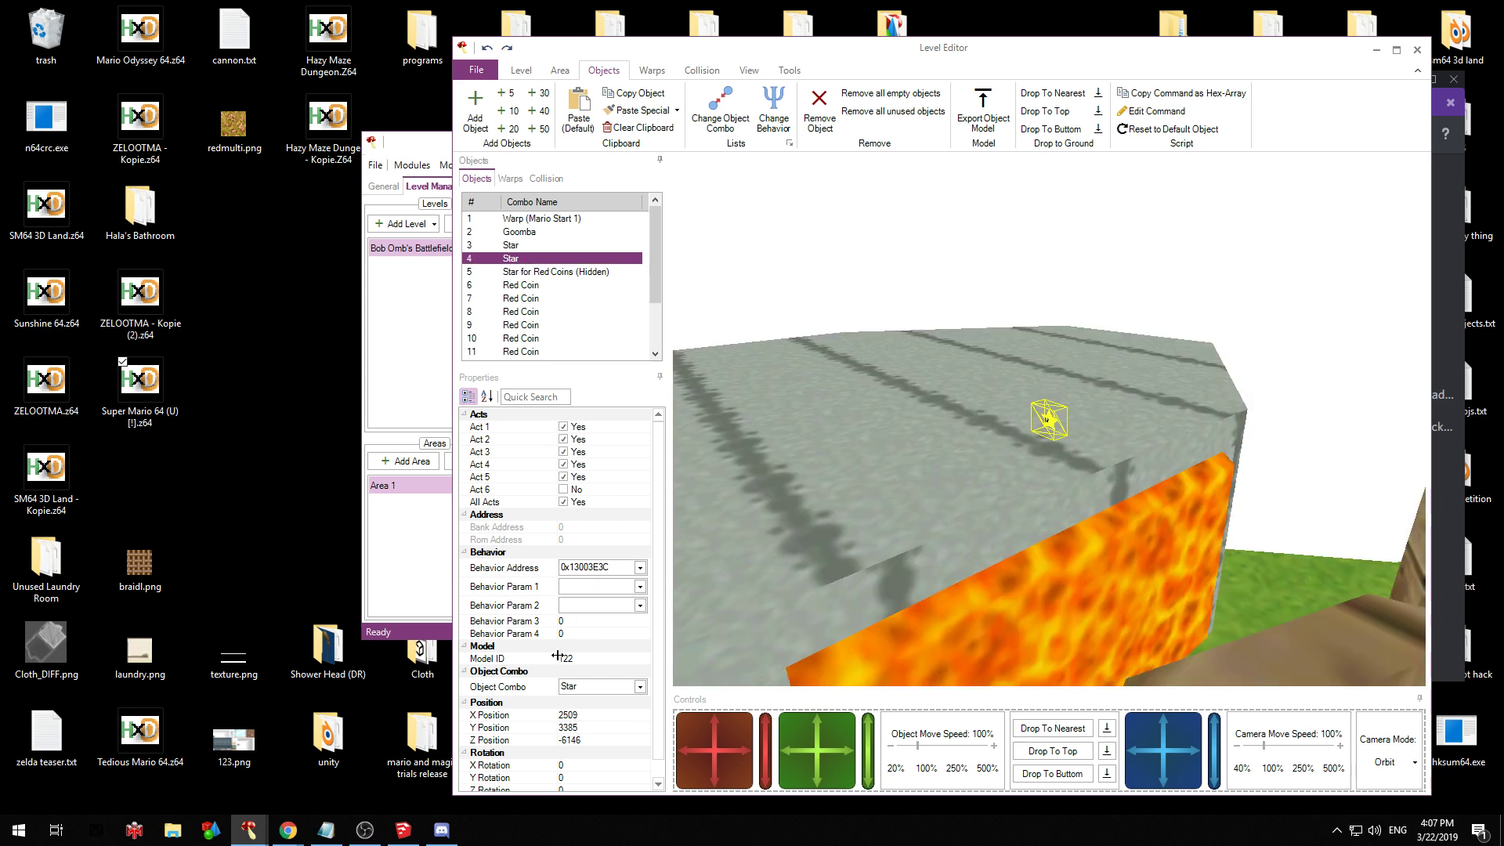
{"action": "scroll", "coordinate": [521, 720], "scroll_direction": "down", "scroll_amount": 1}
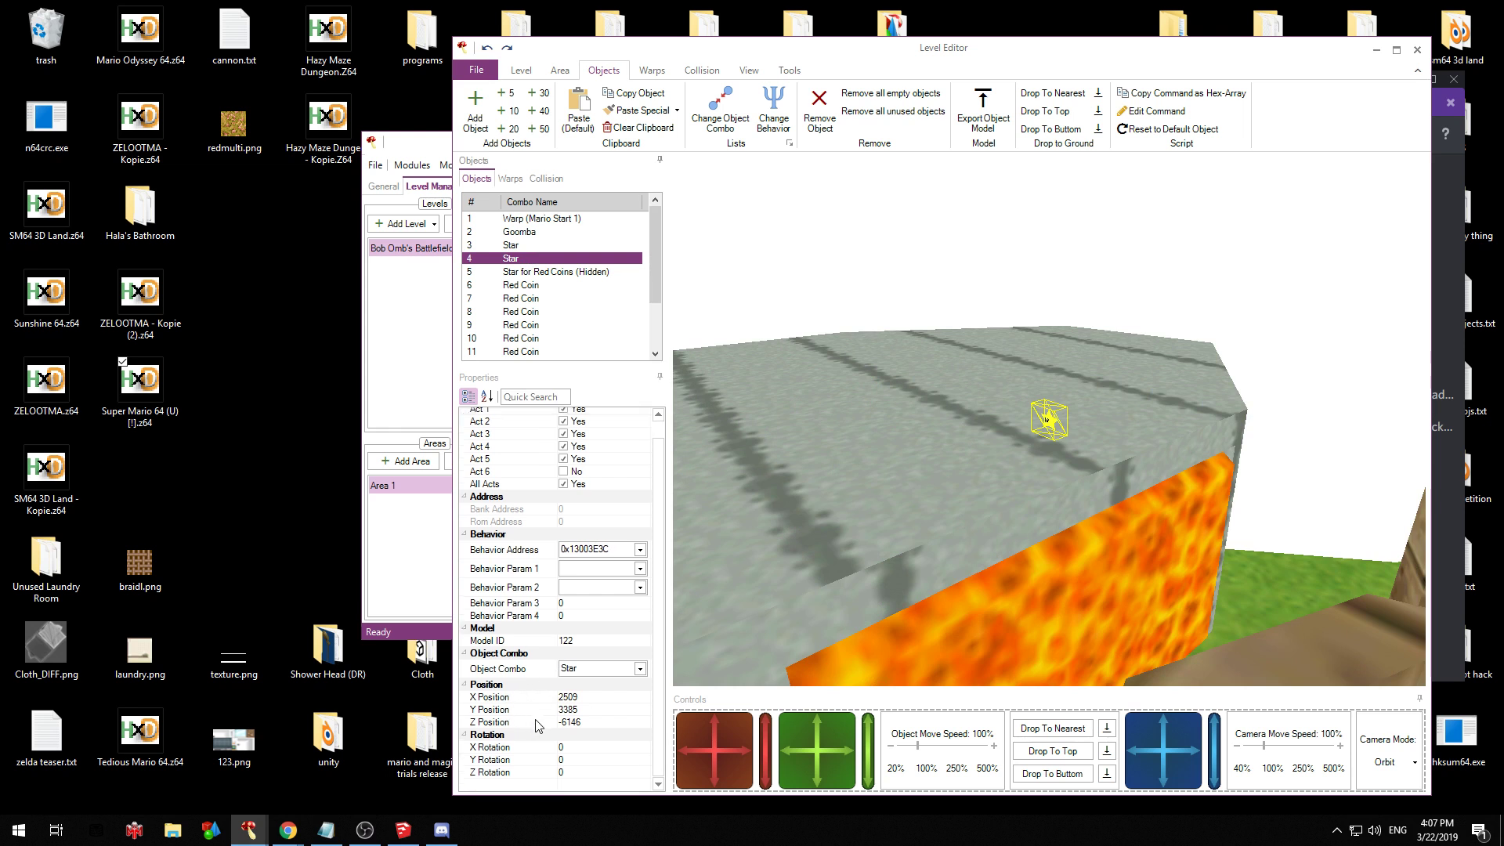
{"action": "left_click", "coordinate": [583, 568]}
{"action": "left_click", "coordinate": [530, 577]}
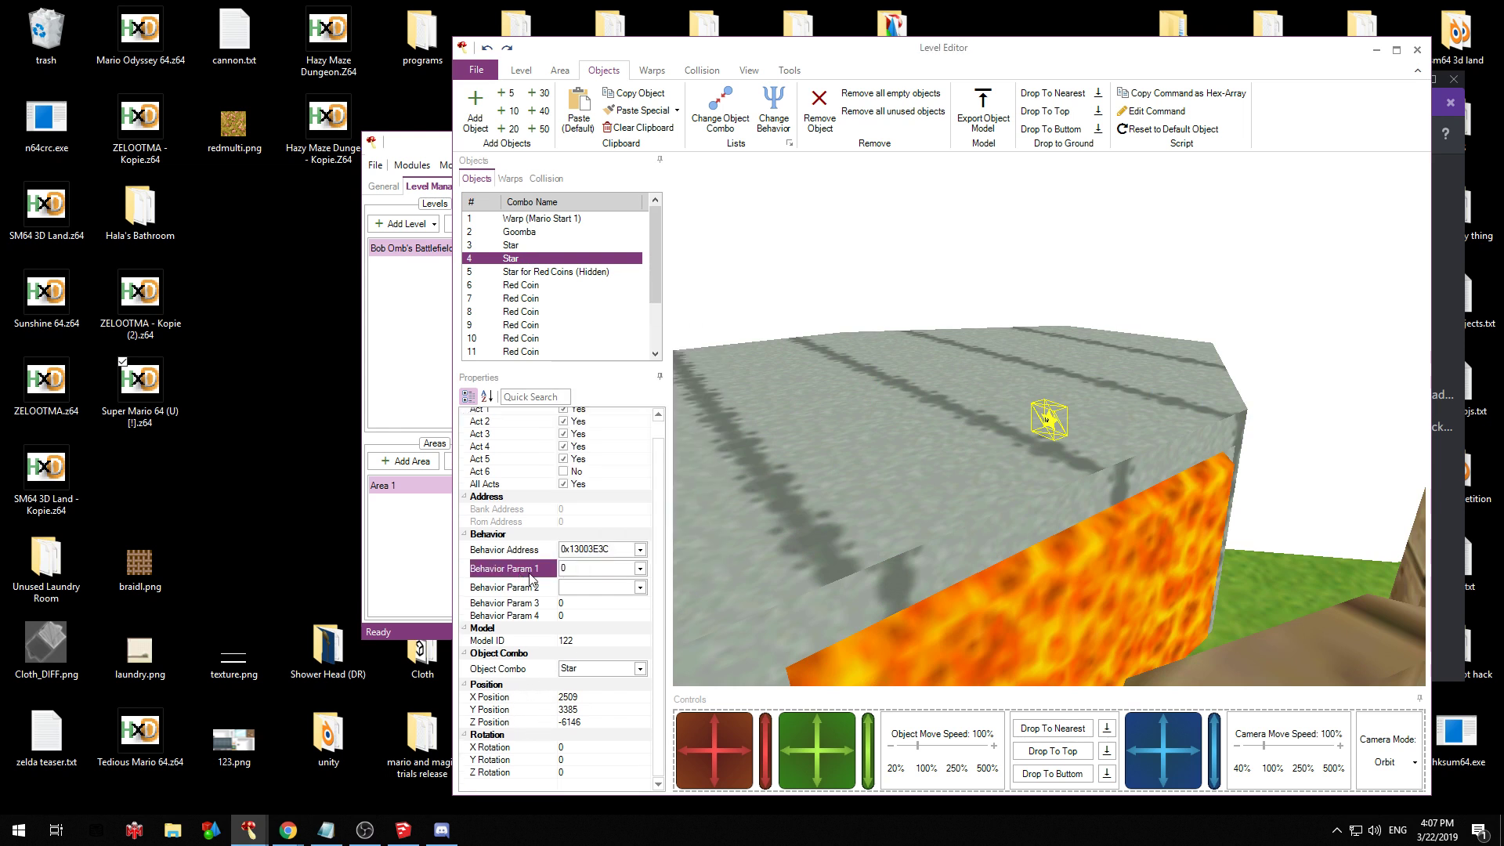
{"action": "left_click_drag", "start_coordinate": [918, 543], "coordinate": [912, 589]}
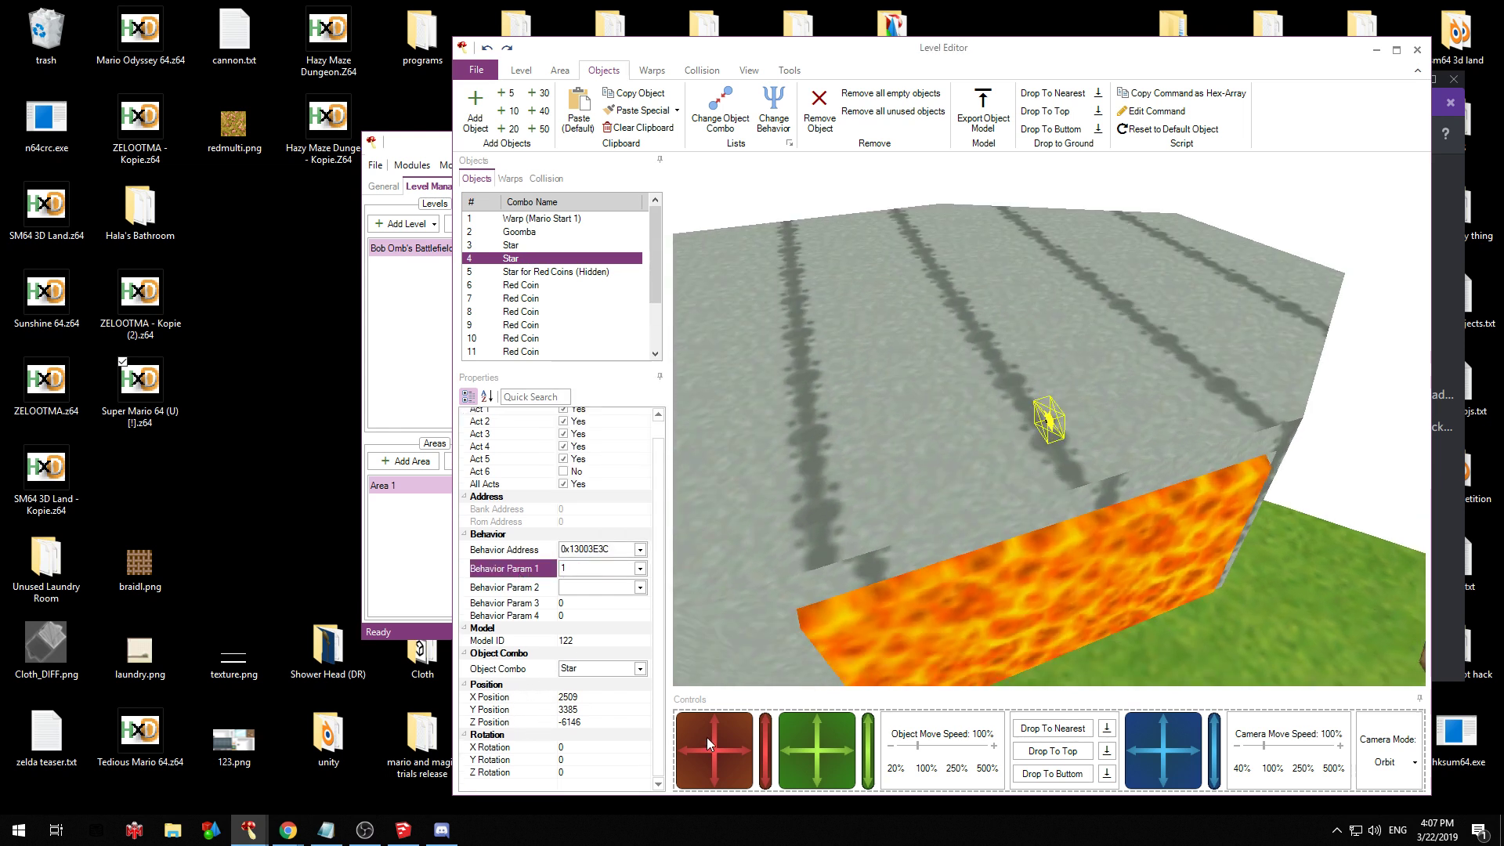
{"action": "left_click_drag", "start_coordinate": [707, 736], "coordinate": [709, 747]}
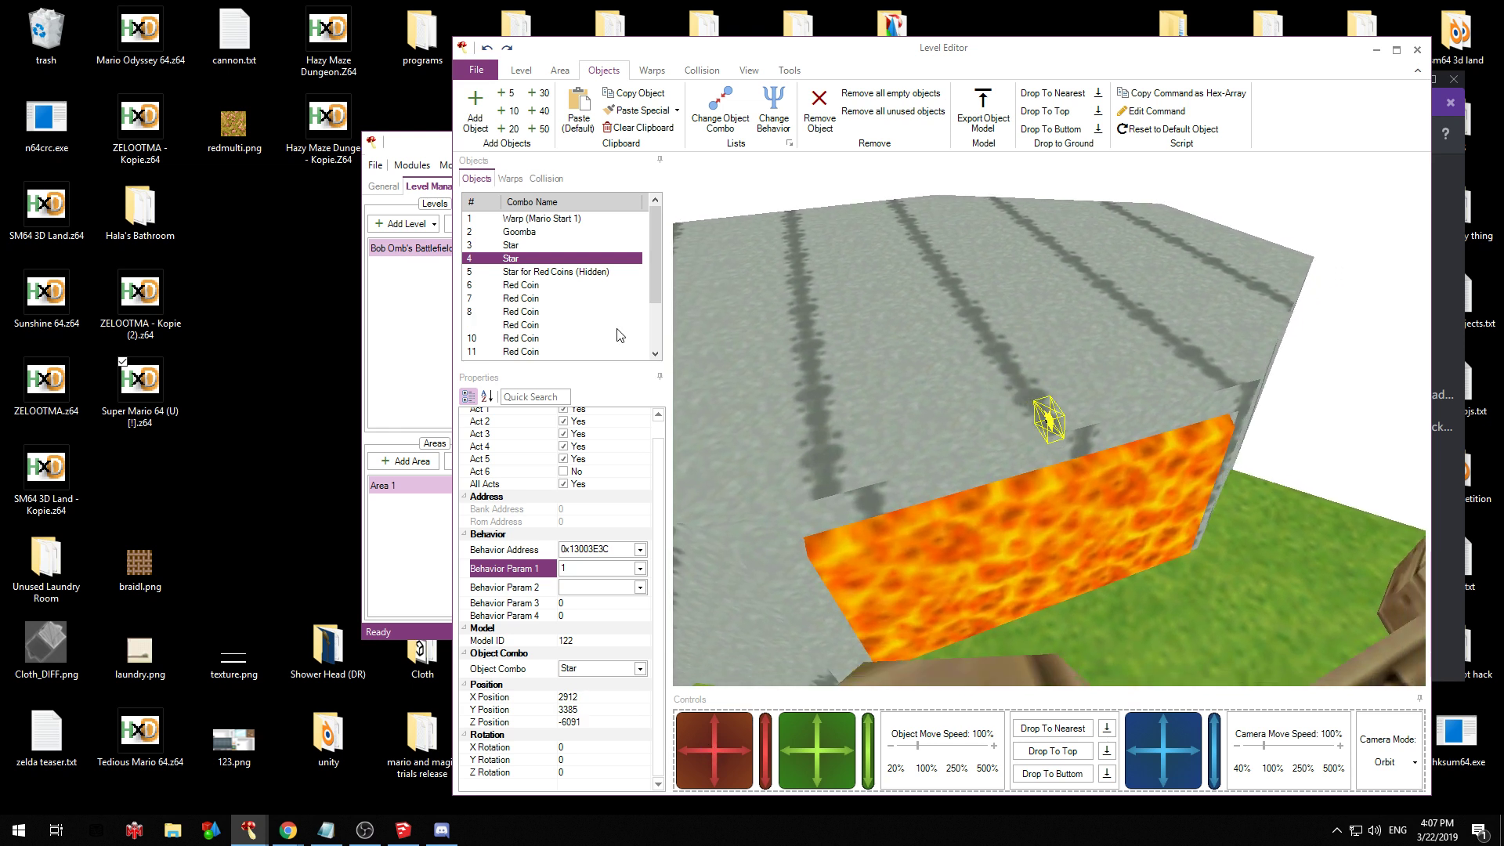
Set Behavior Param 1 of the hidden red coin star to 2
{"action": "left_click", "coordinate": [591, 274]}
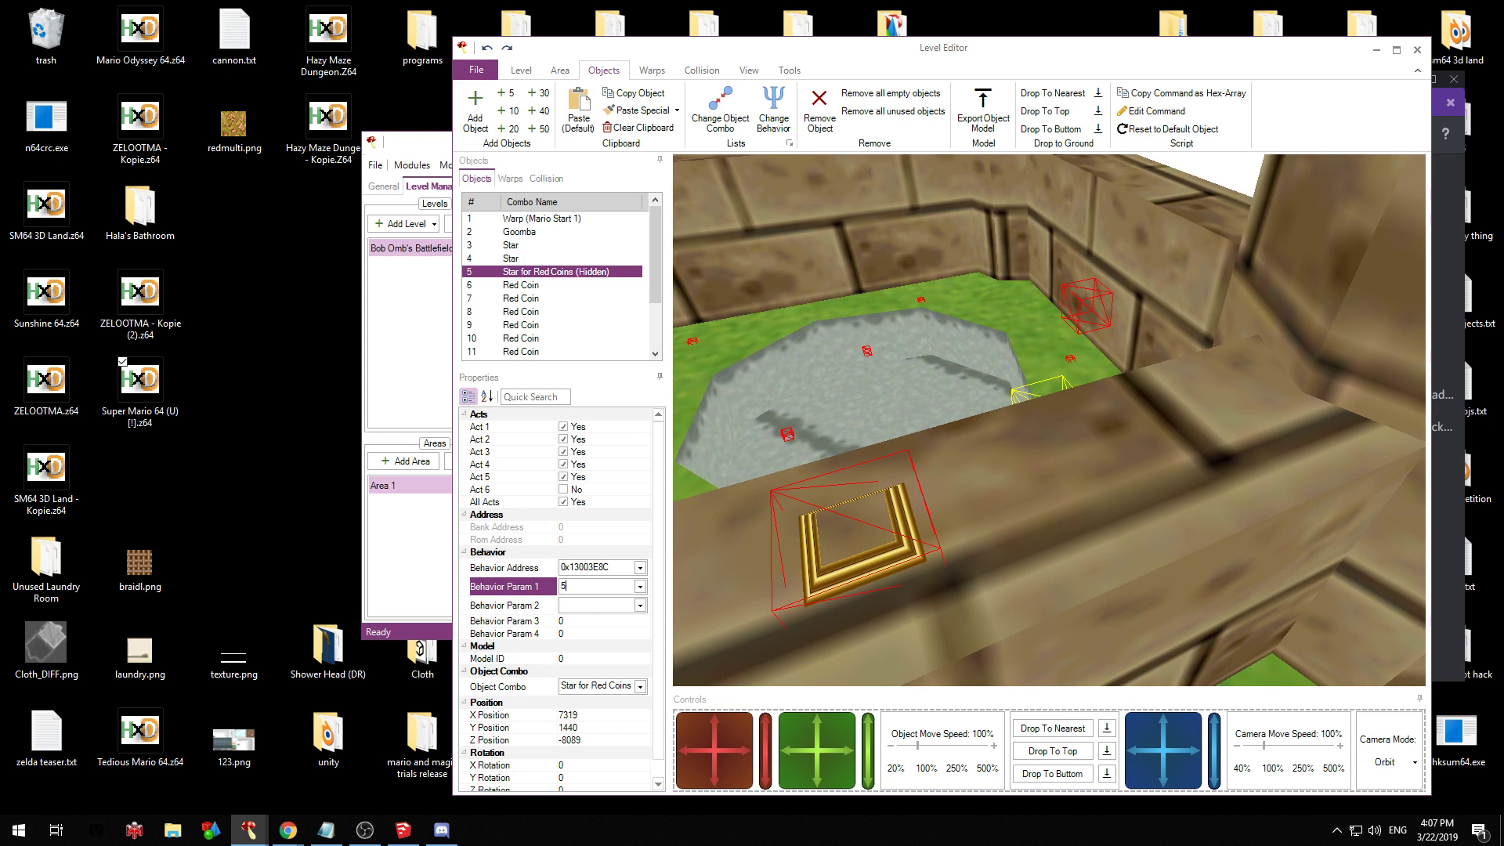
{"action": "left_click_drag", "start_coordinate": [1088, 356], "coordinate": [984, 354]}
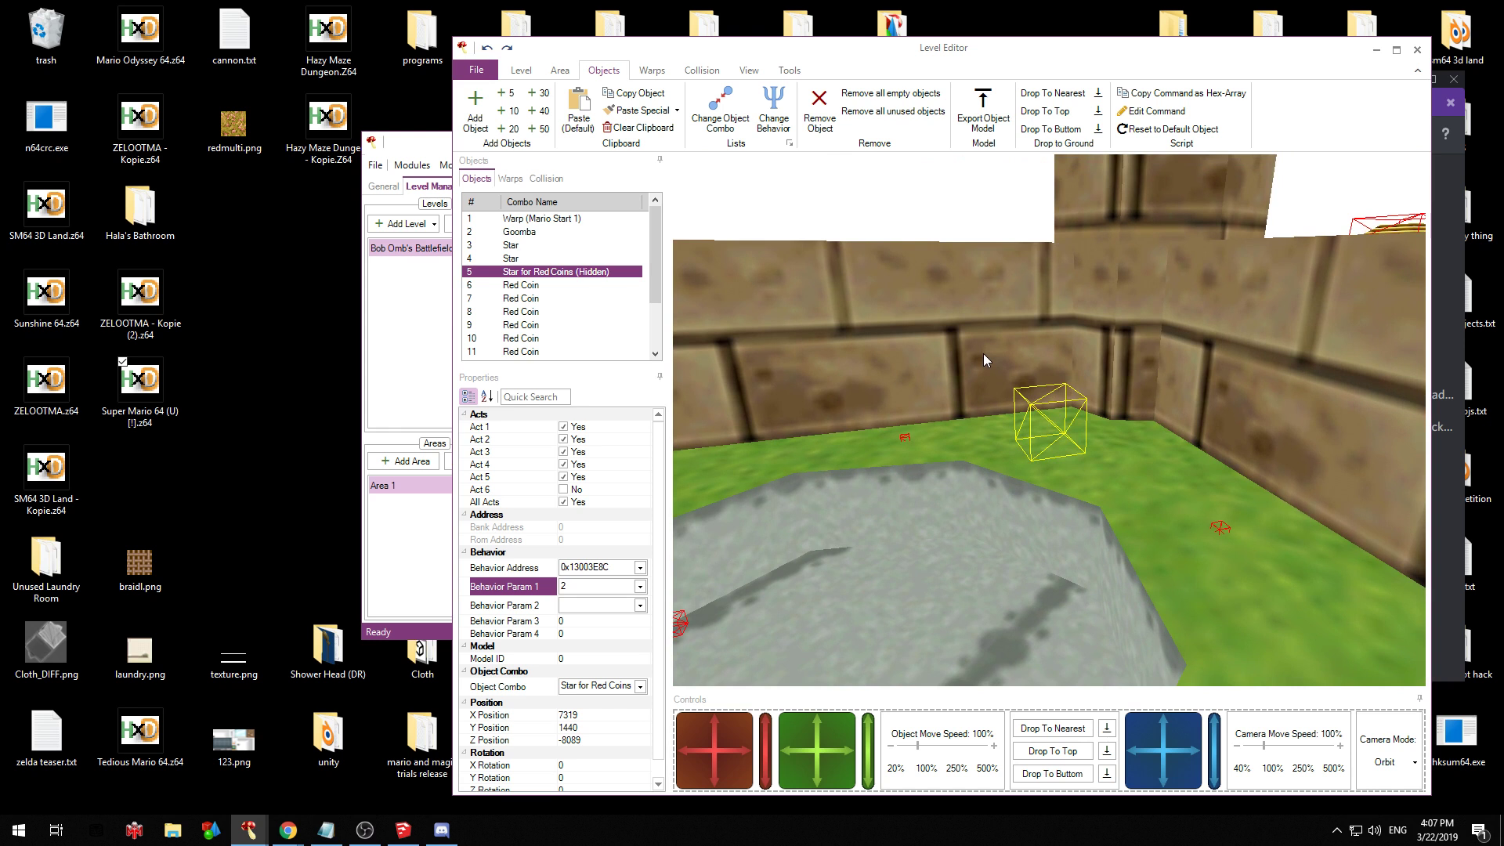
{"action": "scroll", "coordinate": [984, 354], "scroll_direction": "down", "scroll_amount": 10}
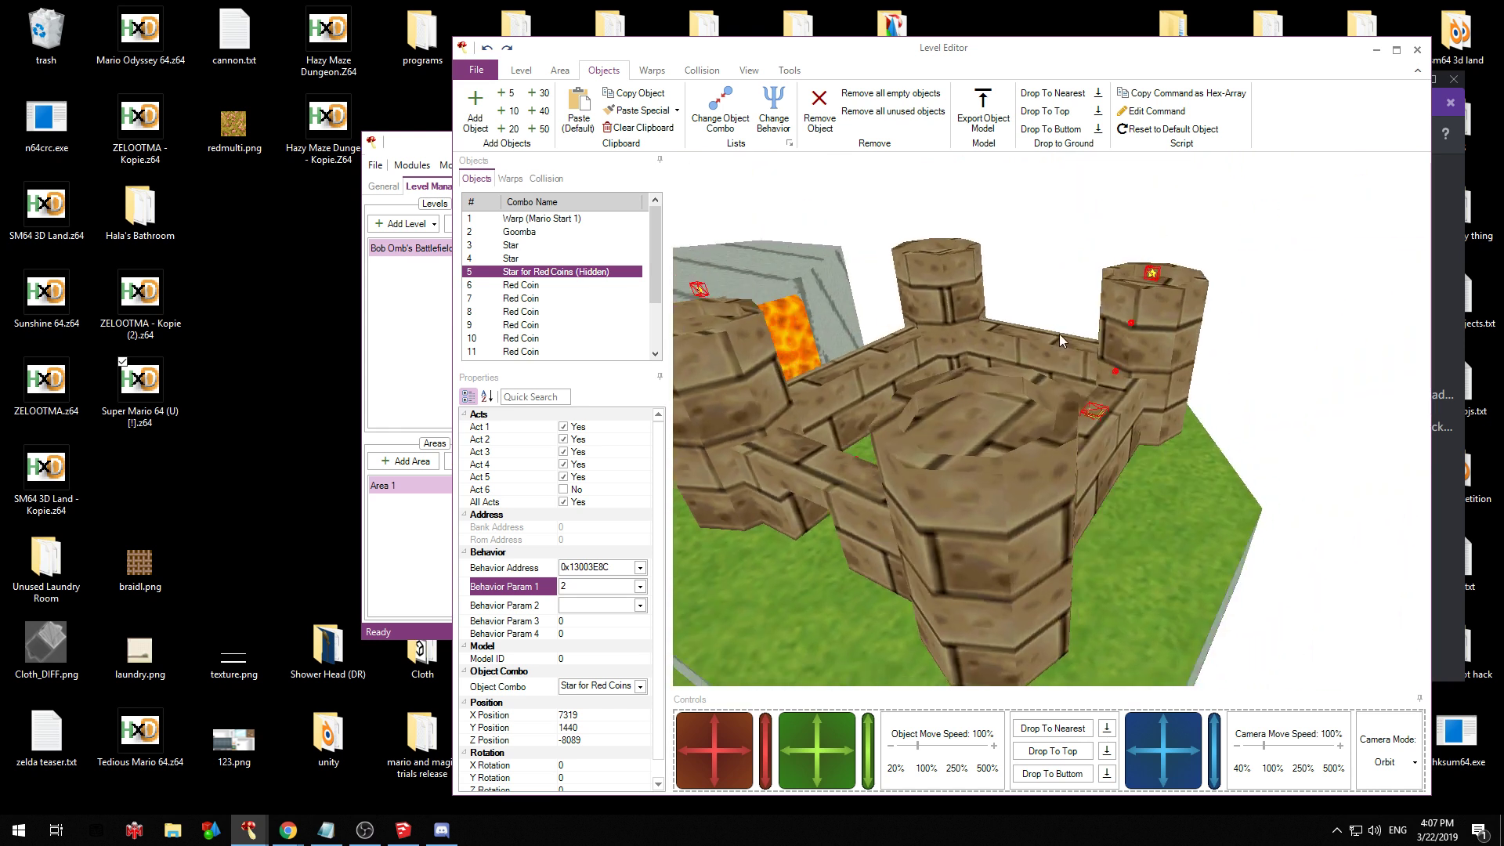
{"action": "left_click_drag", "start_coordinate": [1059, 334], "coordinate": [1127, 301]}
Save the ROM, playtest Super Mario 64 (U) [!].z64 in Mupen 64 by collecting a star, and close the emulator
{"action": "left_click", "coordinate": [482, 73]}
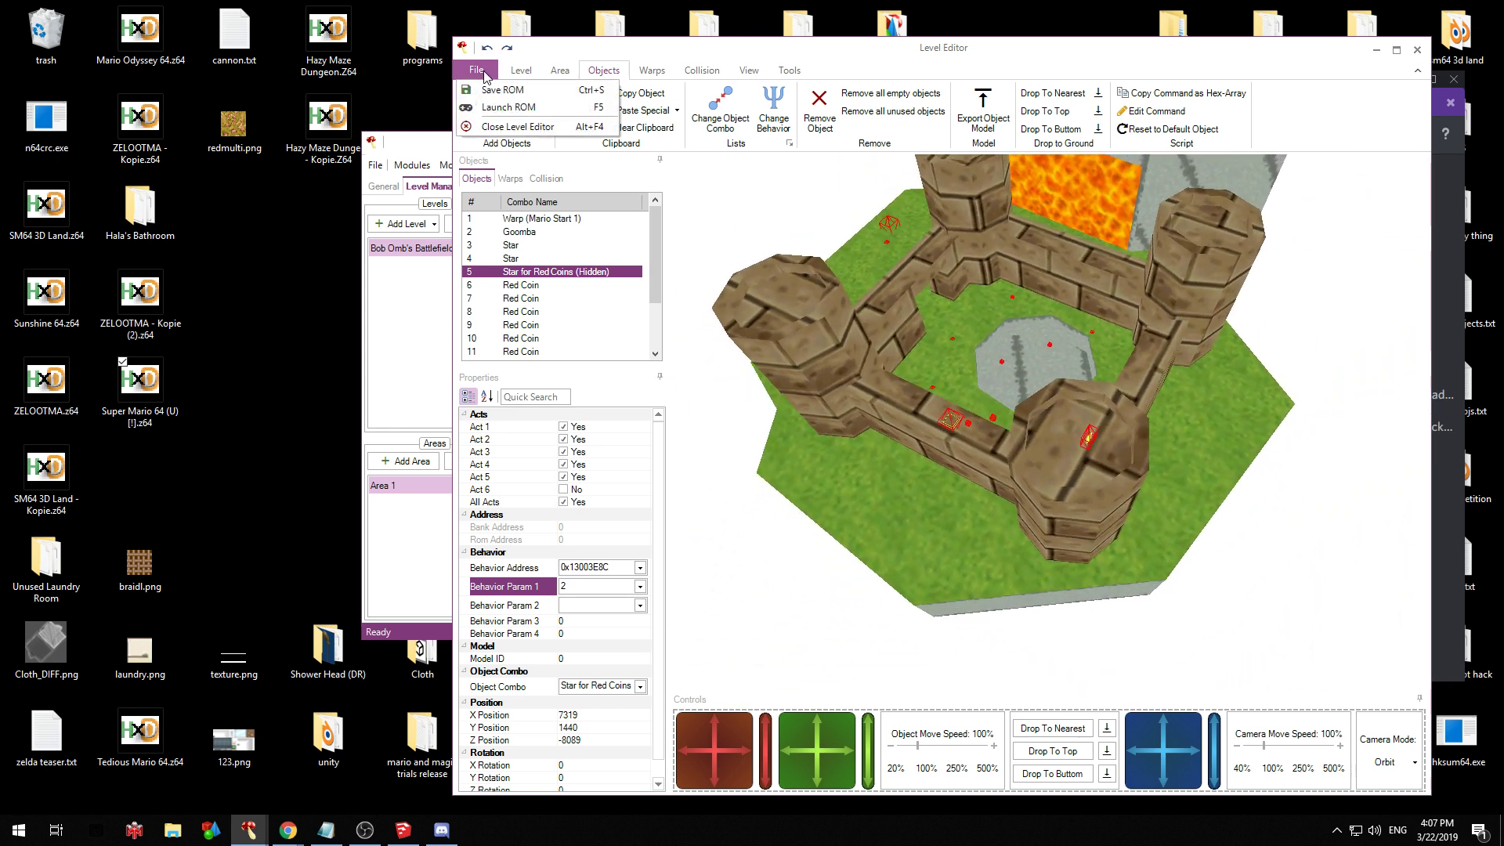
{"action": "left_click", "coordinate": [492, 93]}
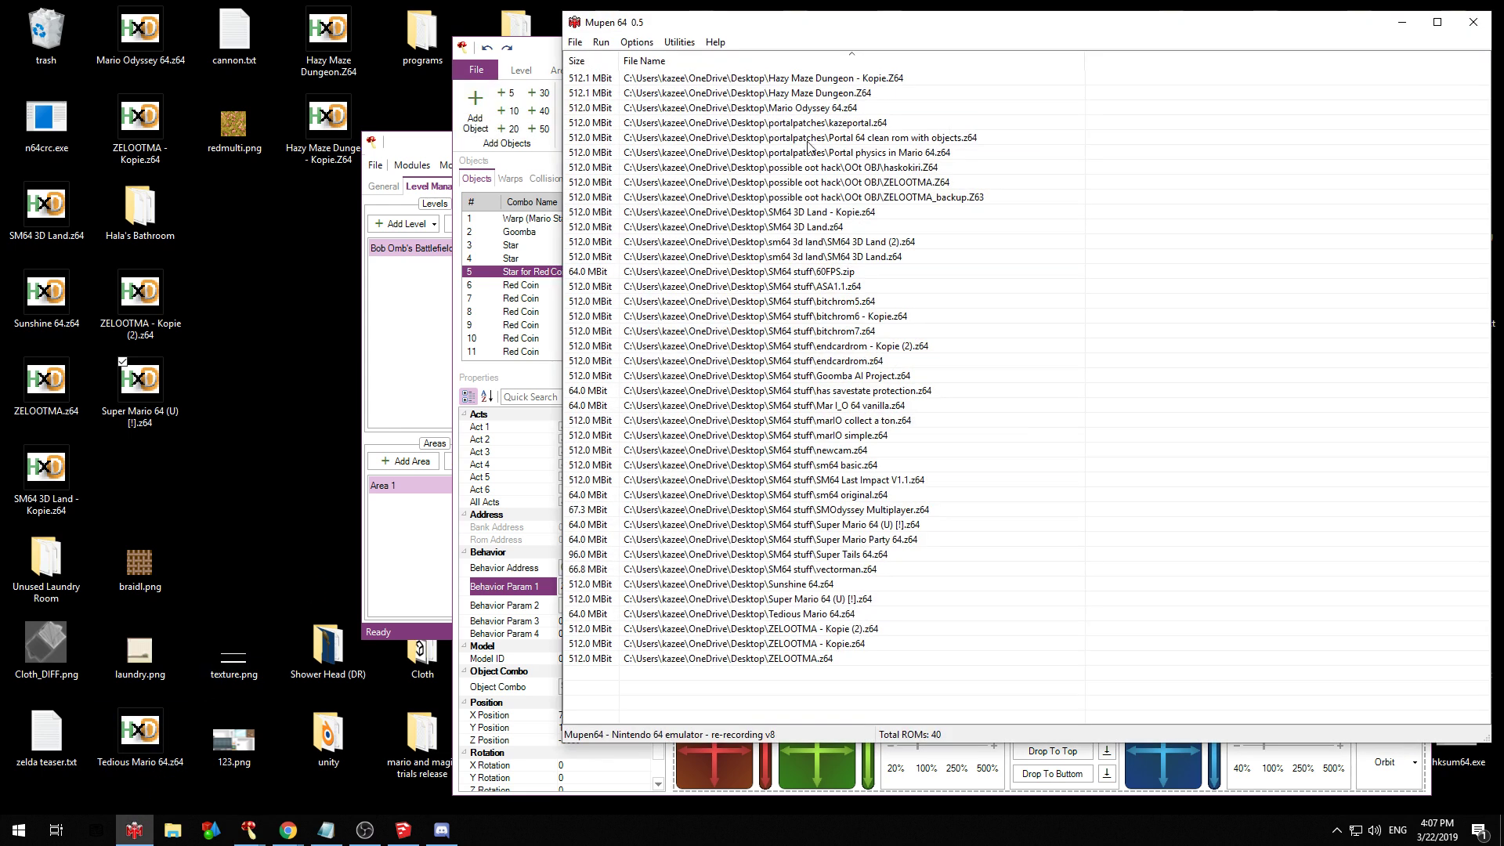
{"action": "double_click", "coordinate": [828, 602]}
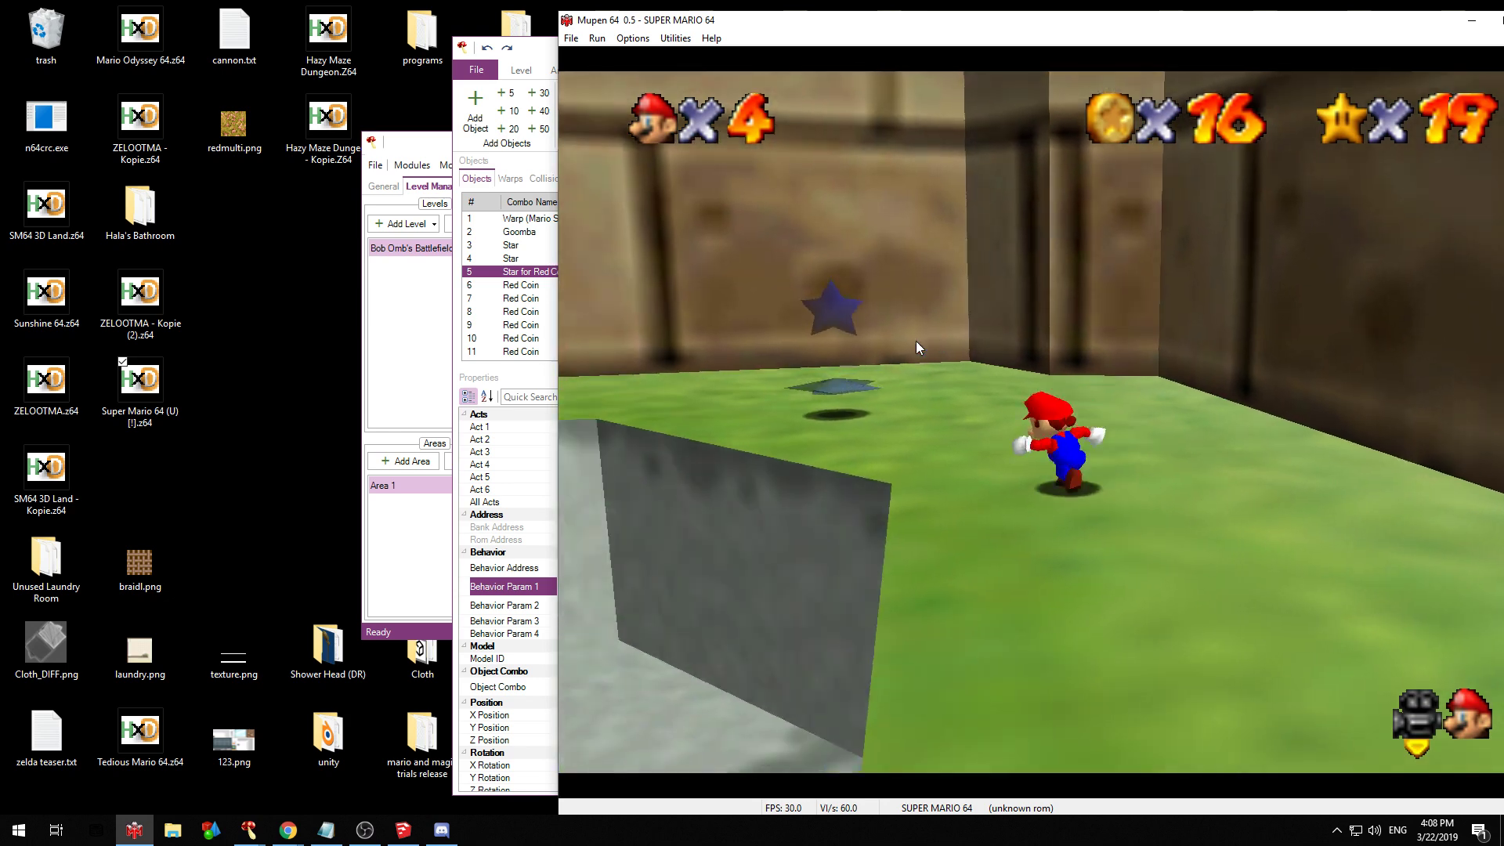
{"action": "key", "text": "Tab"}
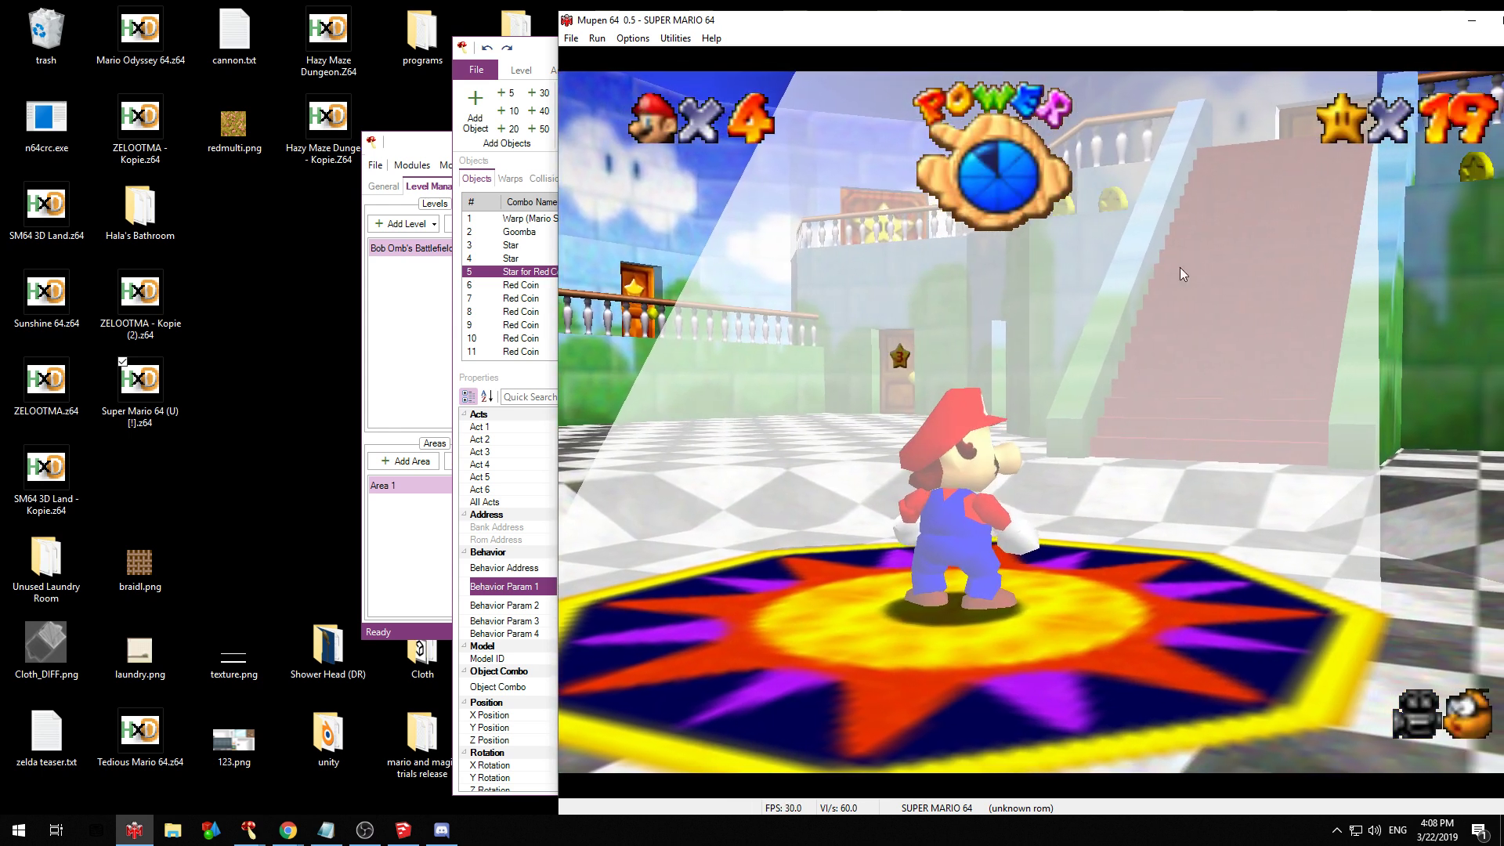
{"action": "left_click", "coordinate": [1503, 20]}
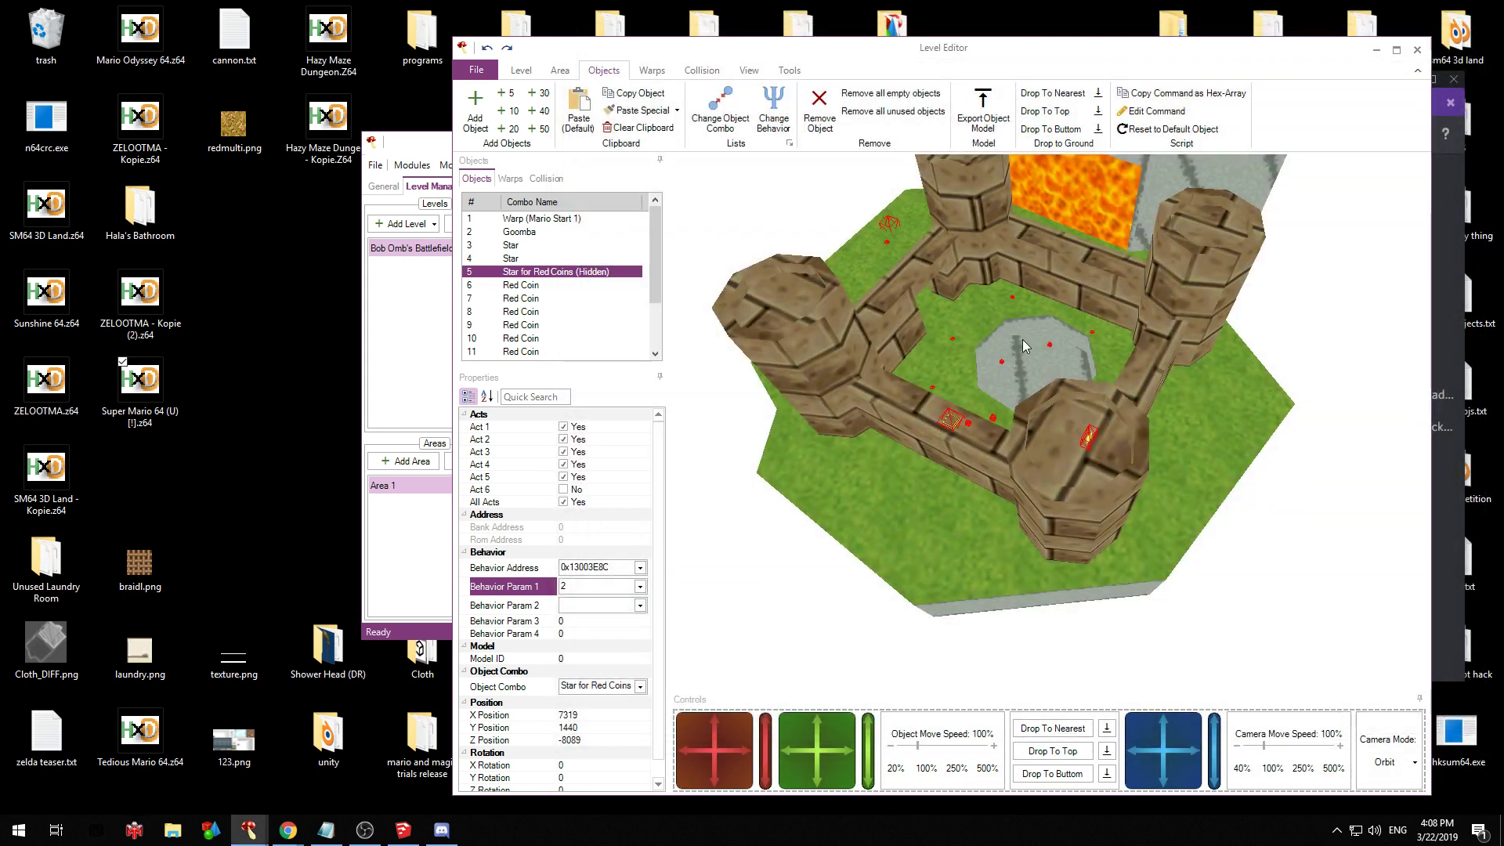
Add more empty objects and place object 17 on the courtyard ground at about X 7589, Y 1230, Z -8183
{"action": "left_click_drag", "start_coordinate": [1024, 345], "coordinate": [840, 368]}
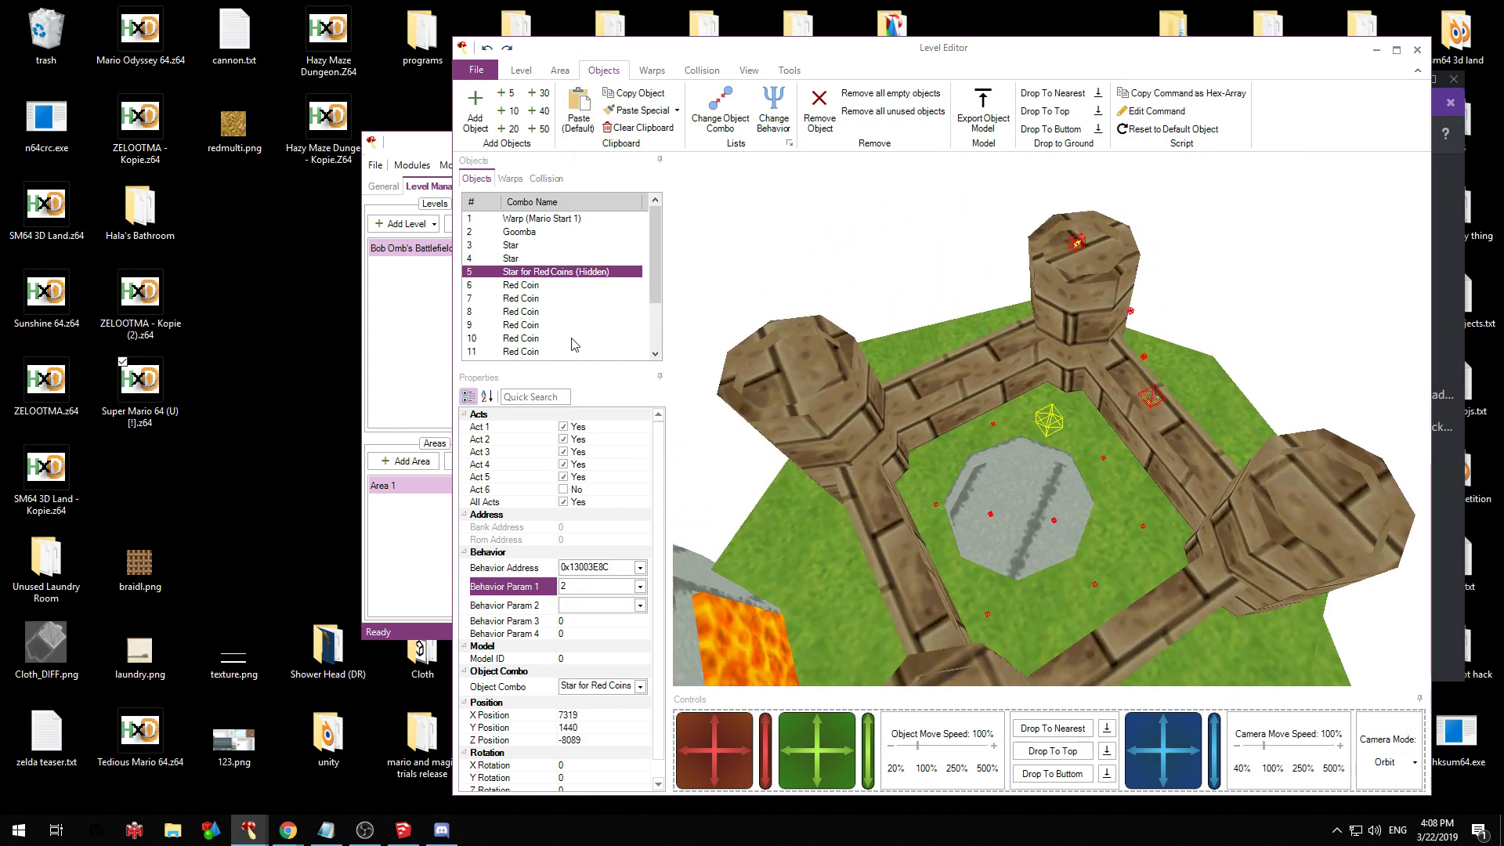
{"action": "scroll", "coordinate": [535, 256], "scroll_direction": "down", "scroll_amount": 2}
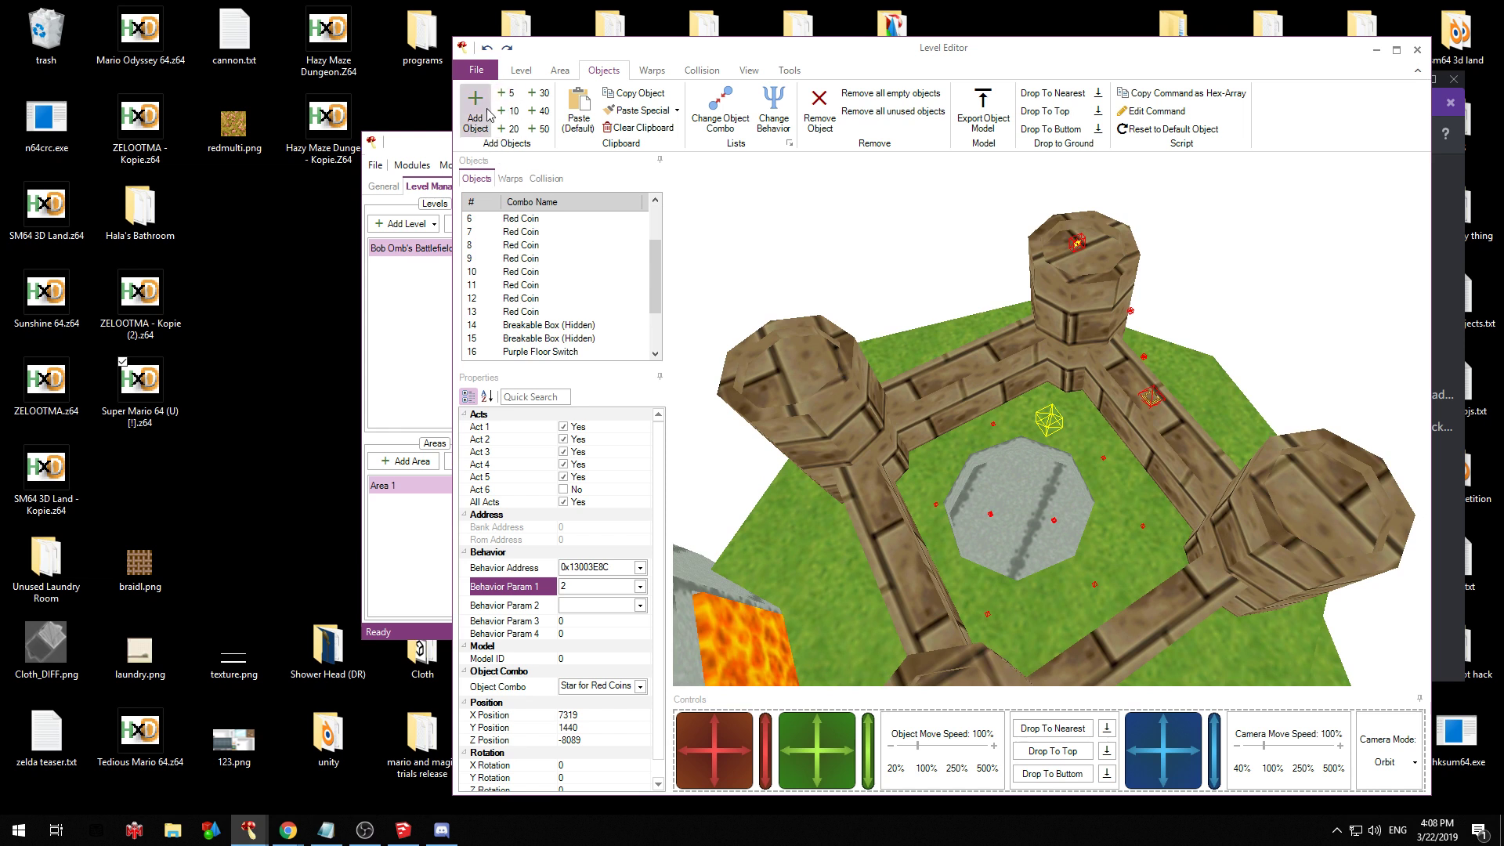
{"action": "scroll", "coordinate": [585, 294], "scroll_direction": "down", "scroll_amount": 1}
{"action": "left_click", "coordinate": [541, 325]}
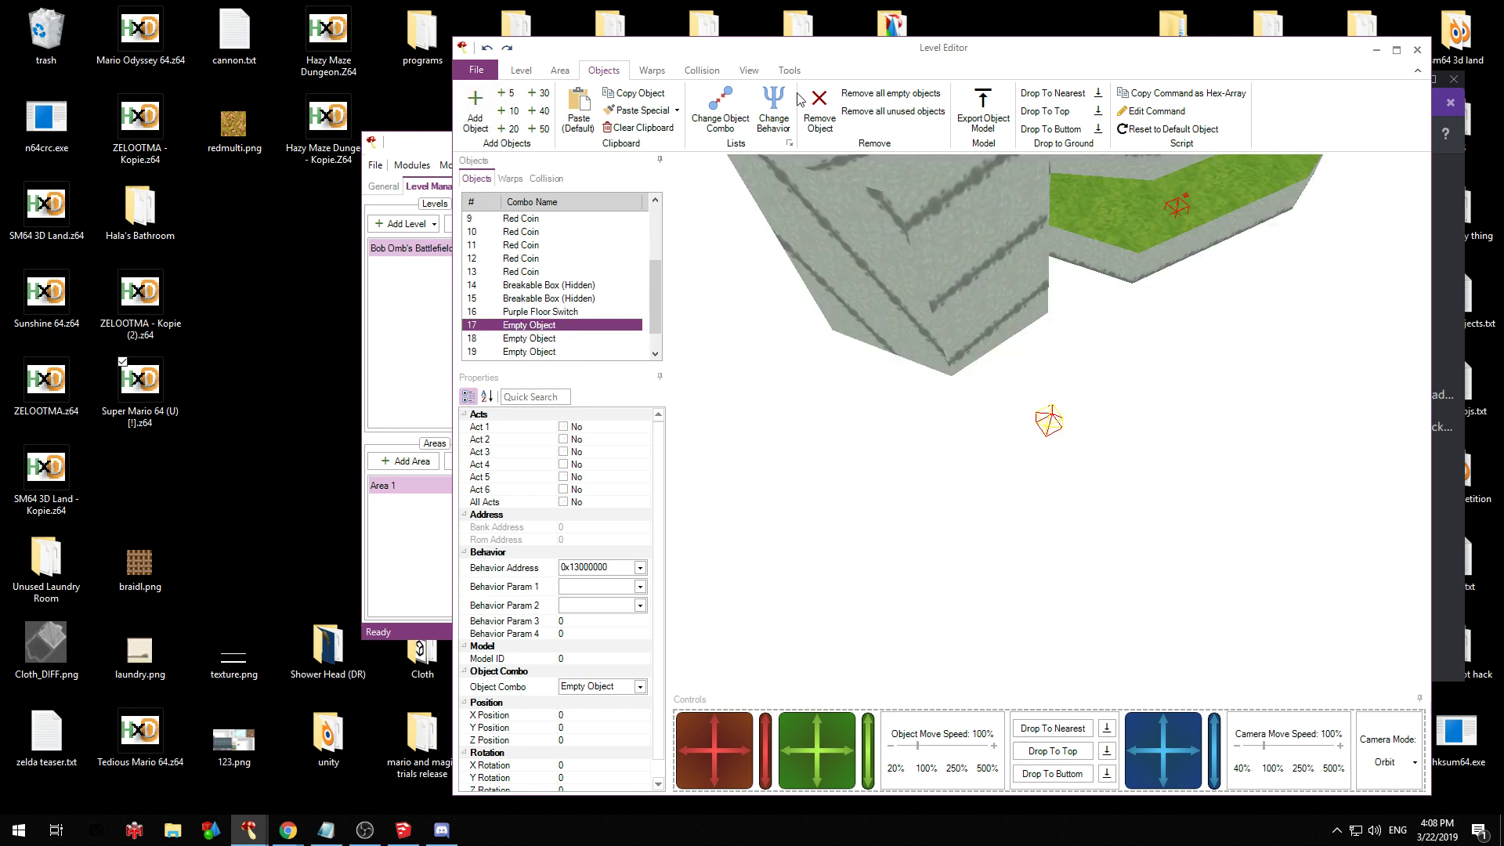
{"action": "left_click_drag", "start_coordinate": [727, 736], "coordinate": [907, 690]}
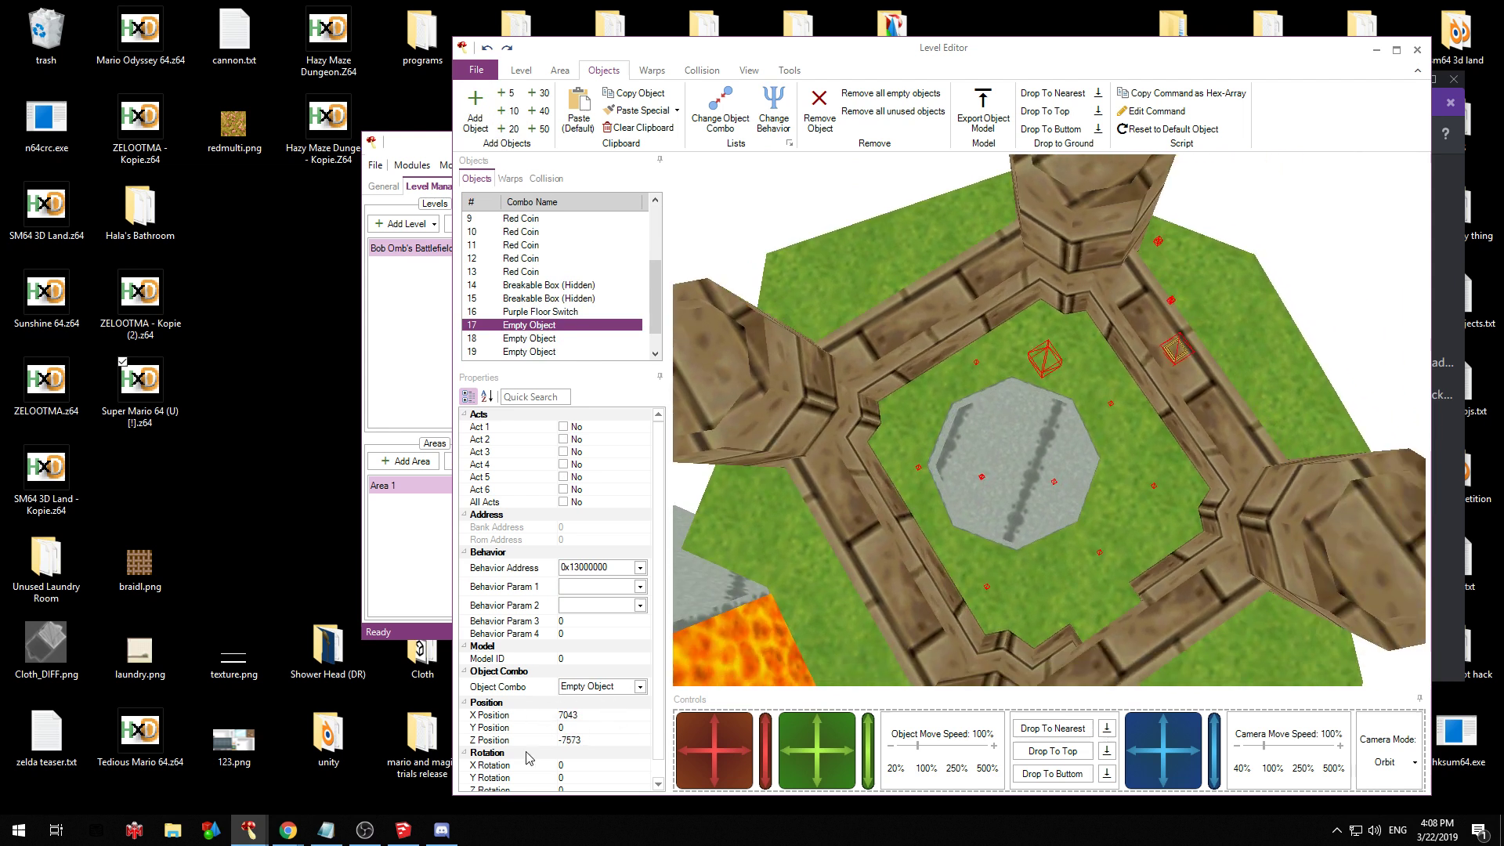
{"action": "left_click", "coordinate": [1060, 747]}
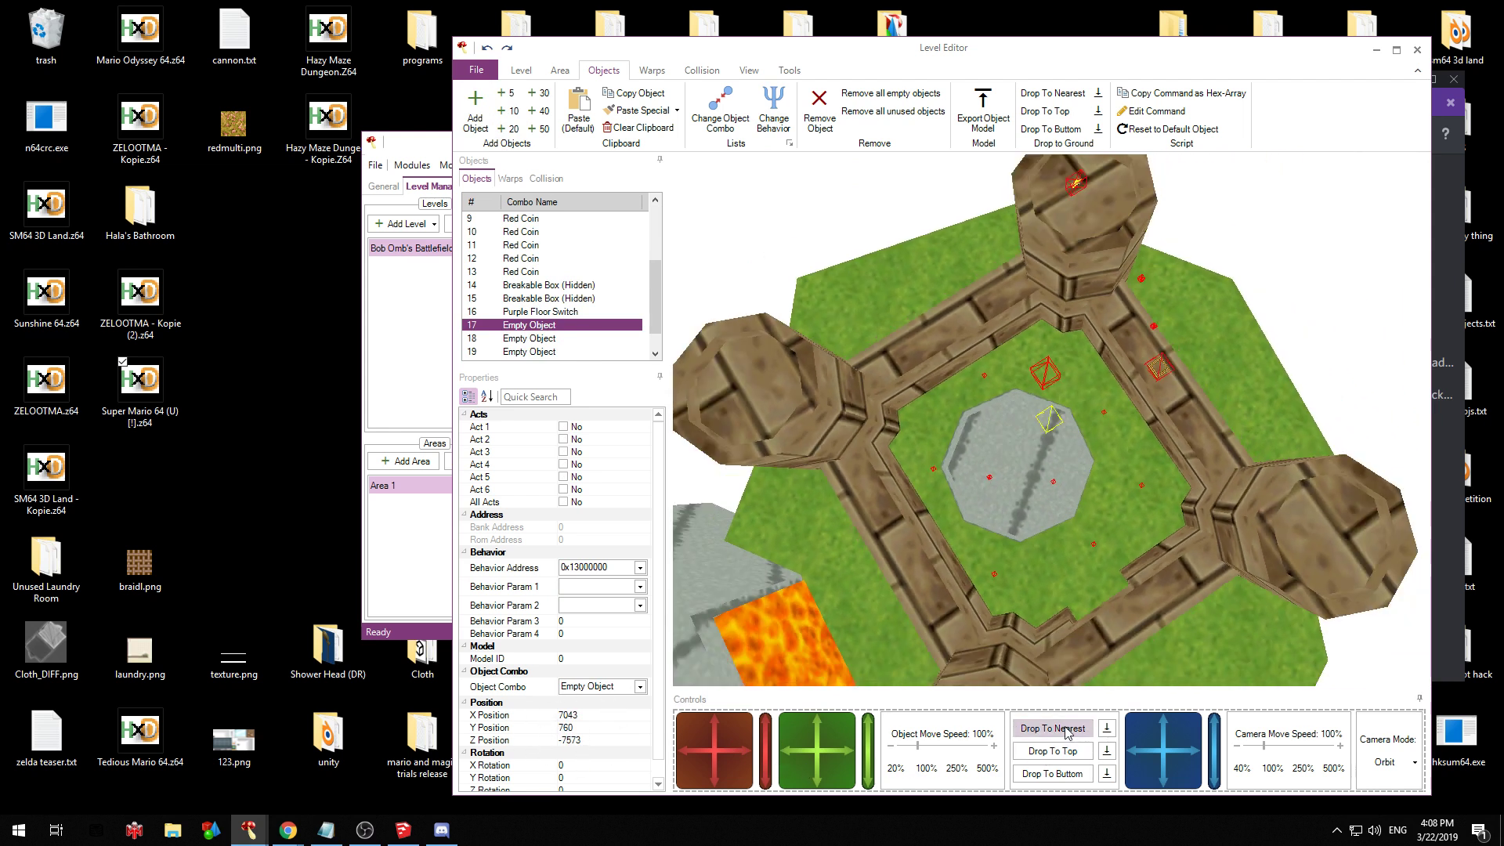
{"action": "left_click_drag", "start_coordinate": [715, 741], "coordinate": [702, 719]}
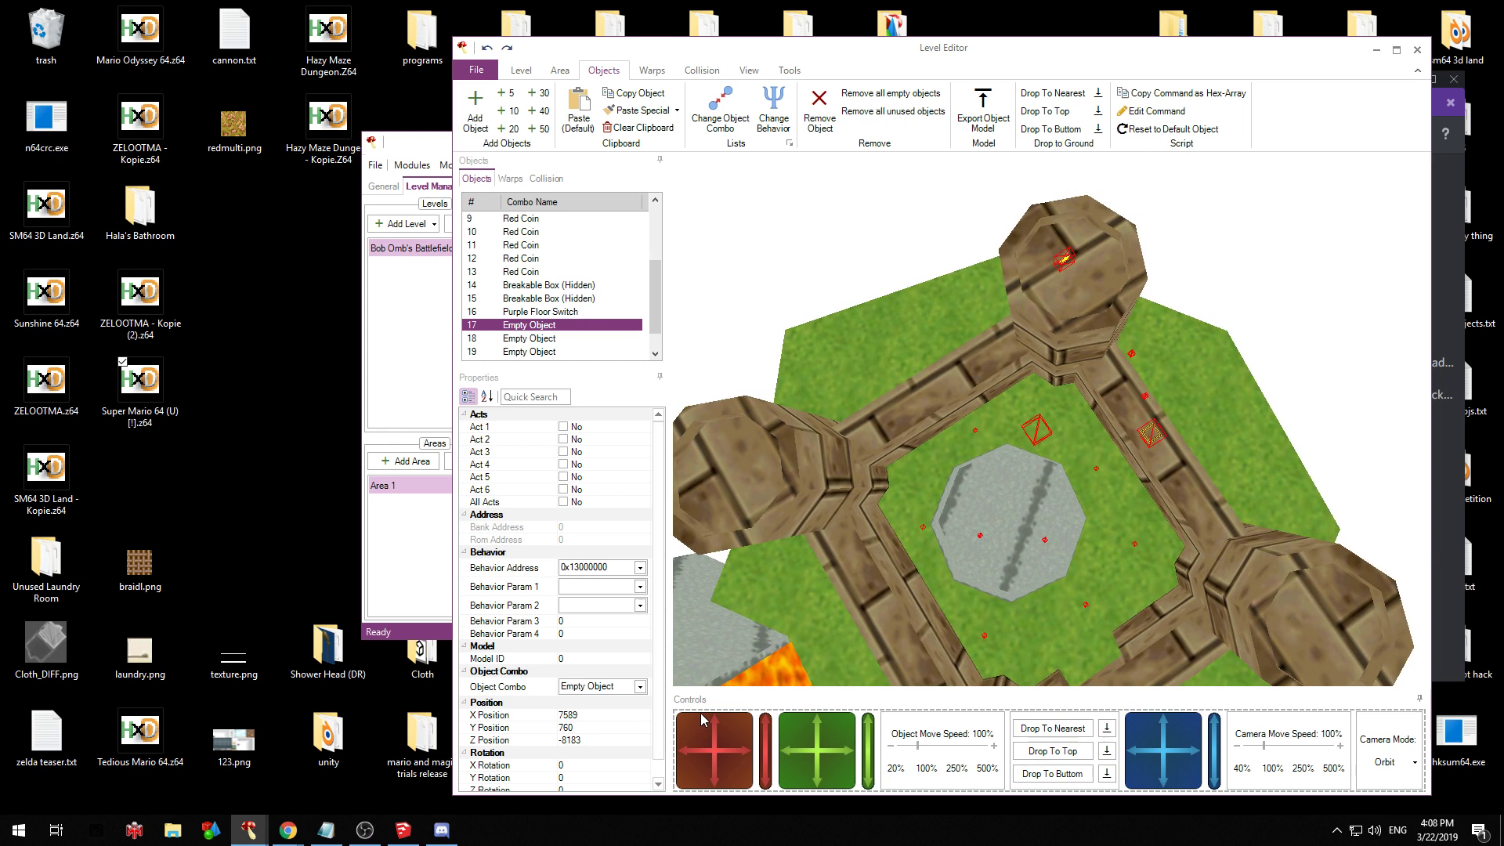
{"action": "left_click", "coordinate": [1053, 750]}
Switch the camera to the Top look direction and move empty object 17 to about X 7619, Z -8423 near the courtyard corner
{"action": "left_click", "coordinate": [1378, 764]}
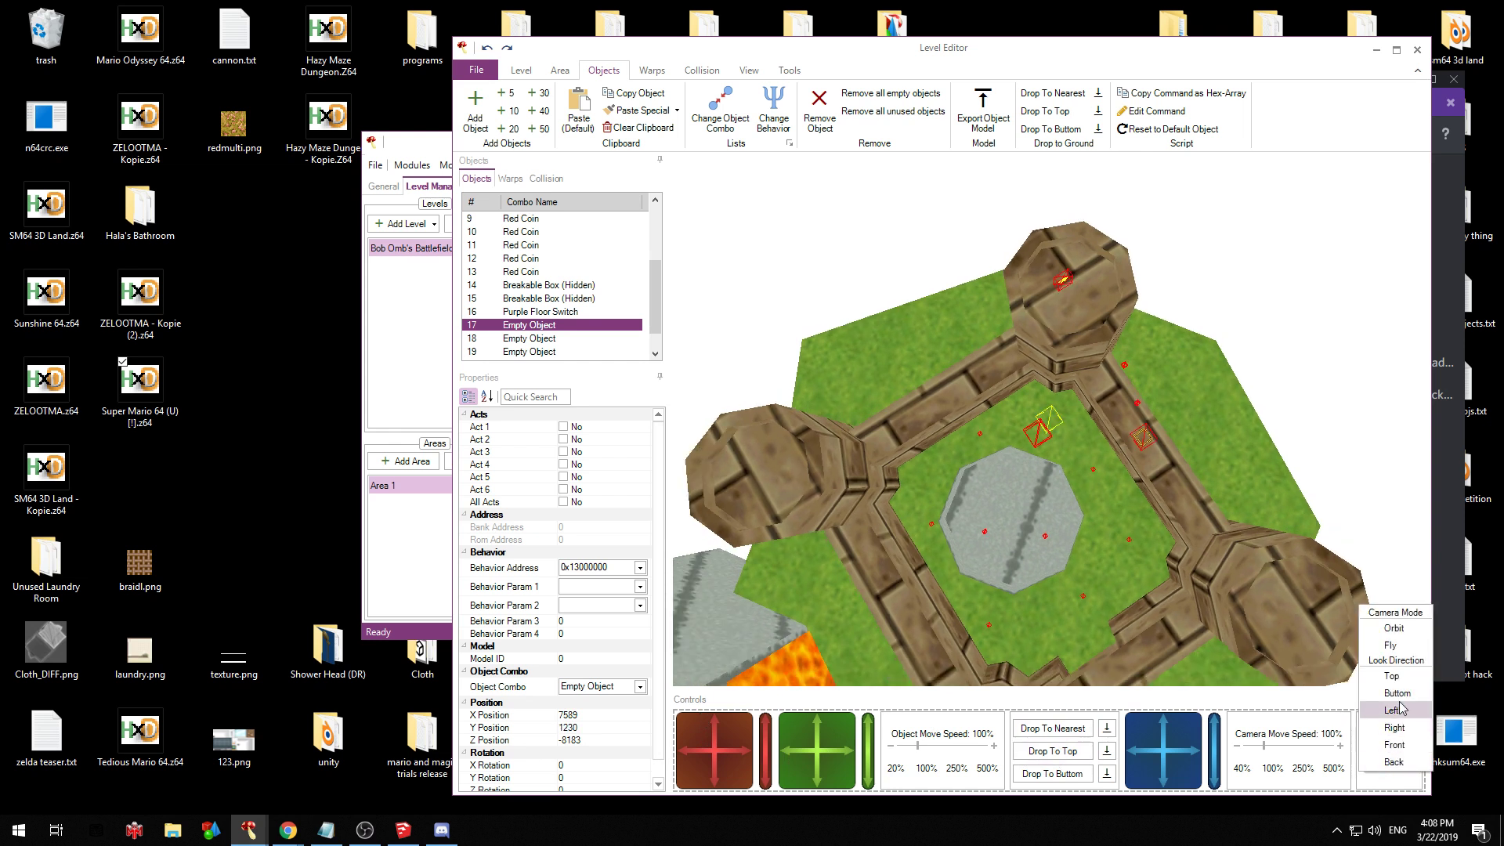
{"action": "left_click", "coordinate": [1391, 676]}
{"action": "left_click_drag", "start_coordinate": [831, 607], "coordinate": [818, 656]}
{"action": "left_click_drag", "start_coordinate": [1036, 408], "coordinate": [981, 483]}
{"action": "scroll", "coordinate": [990, 435], "scroll_direction": "up", "scroll_amount": 3}
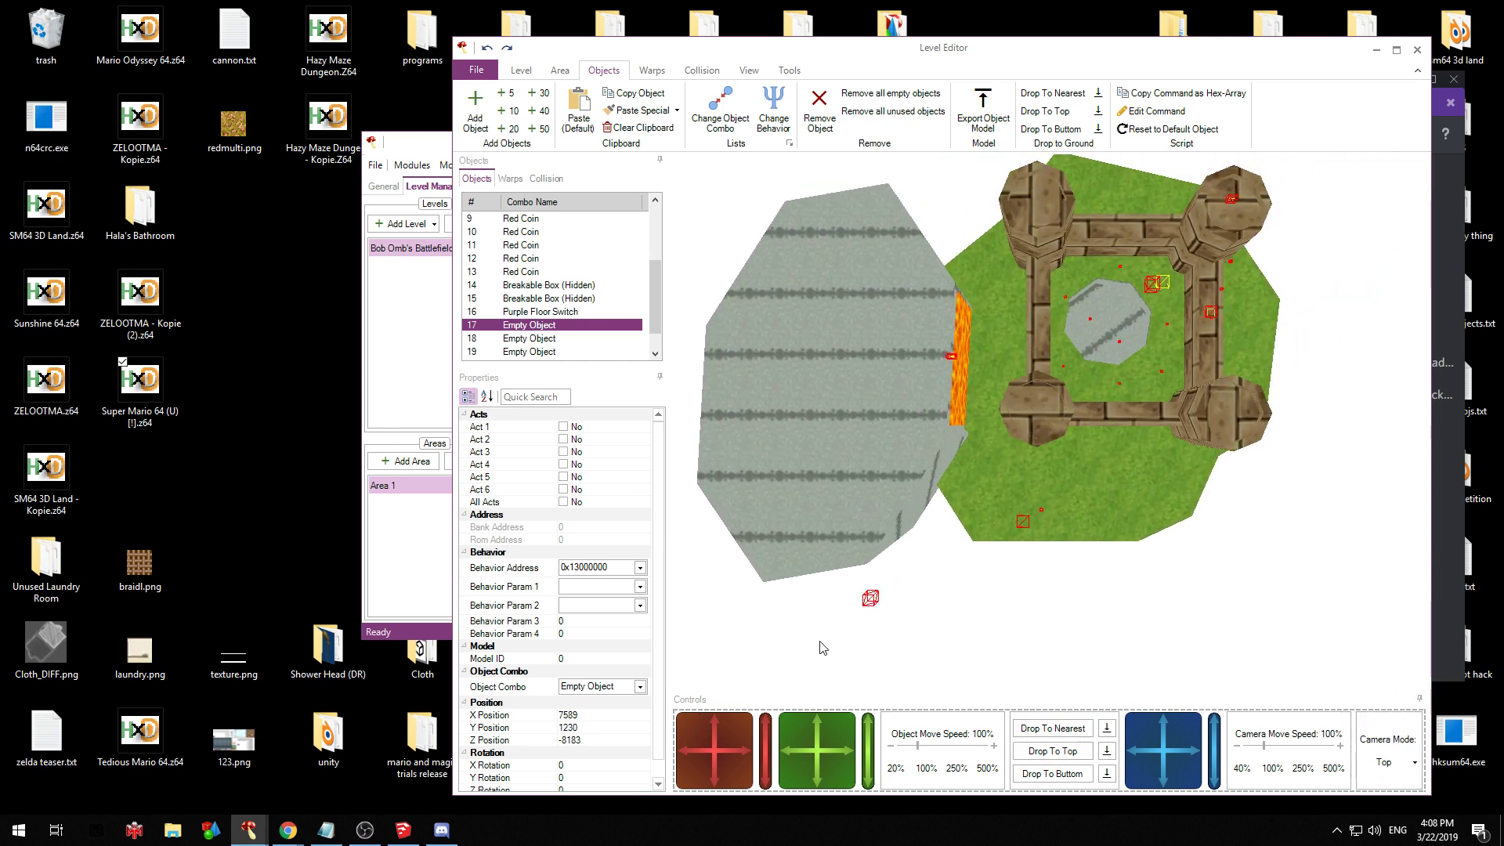
{"action": "scroll", "coordinate": [989, 434], "scroll_direction": "up", "scroll_amount": 3}
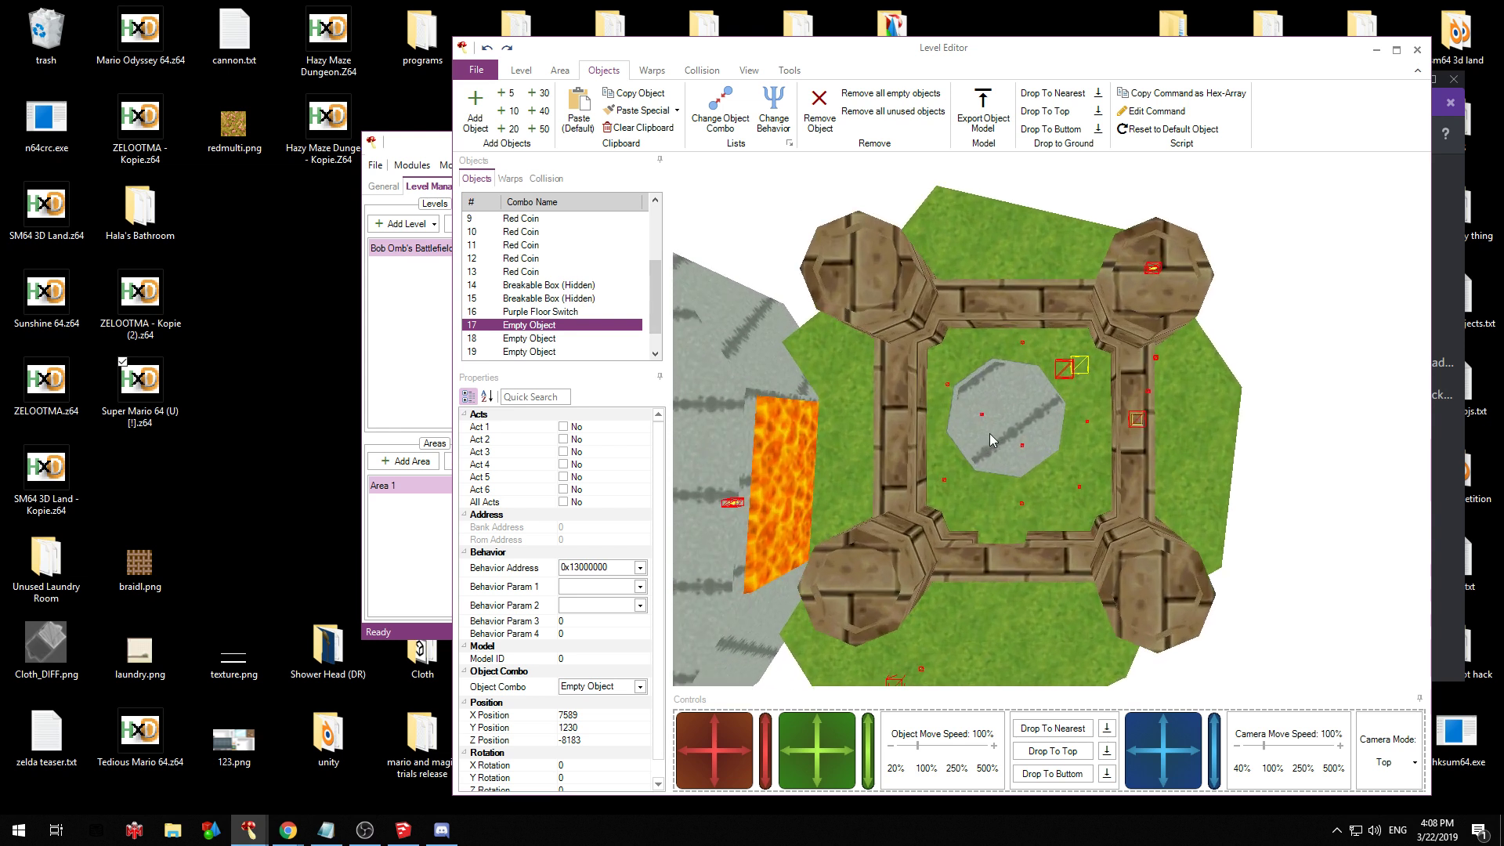
{"action": "mouse_move", "coordinate": [733, 734]}
{"action": "left_mouse_down"}
{"action": "mouse_move", "coordinate": [664, 795]}
{"action": "mouse_move", "coordinate": [731, 725]}
{"action": "left_mouse_up"}
{"action": "left_click", "coordinate": [392, 315]}
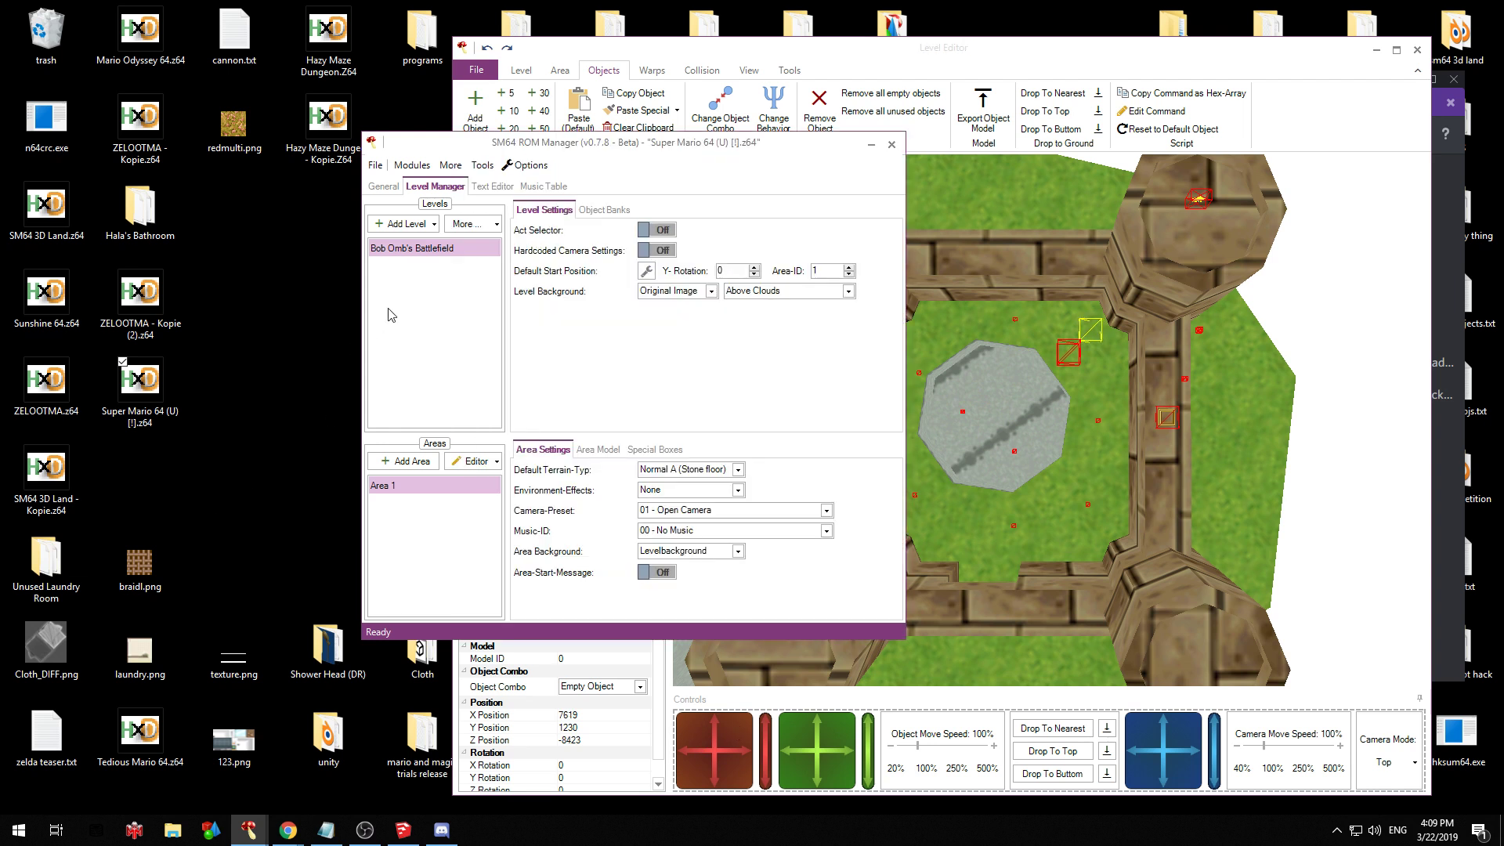
{"action": "left_click", "coordinate": [654, 450]}
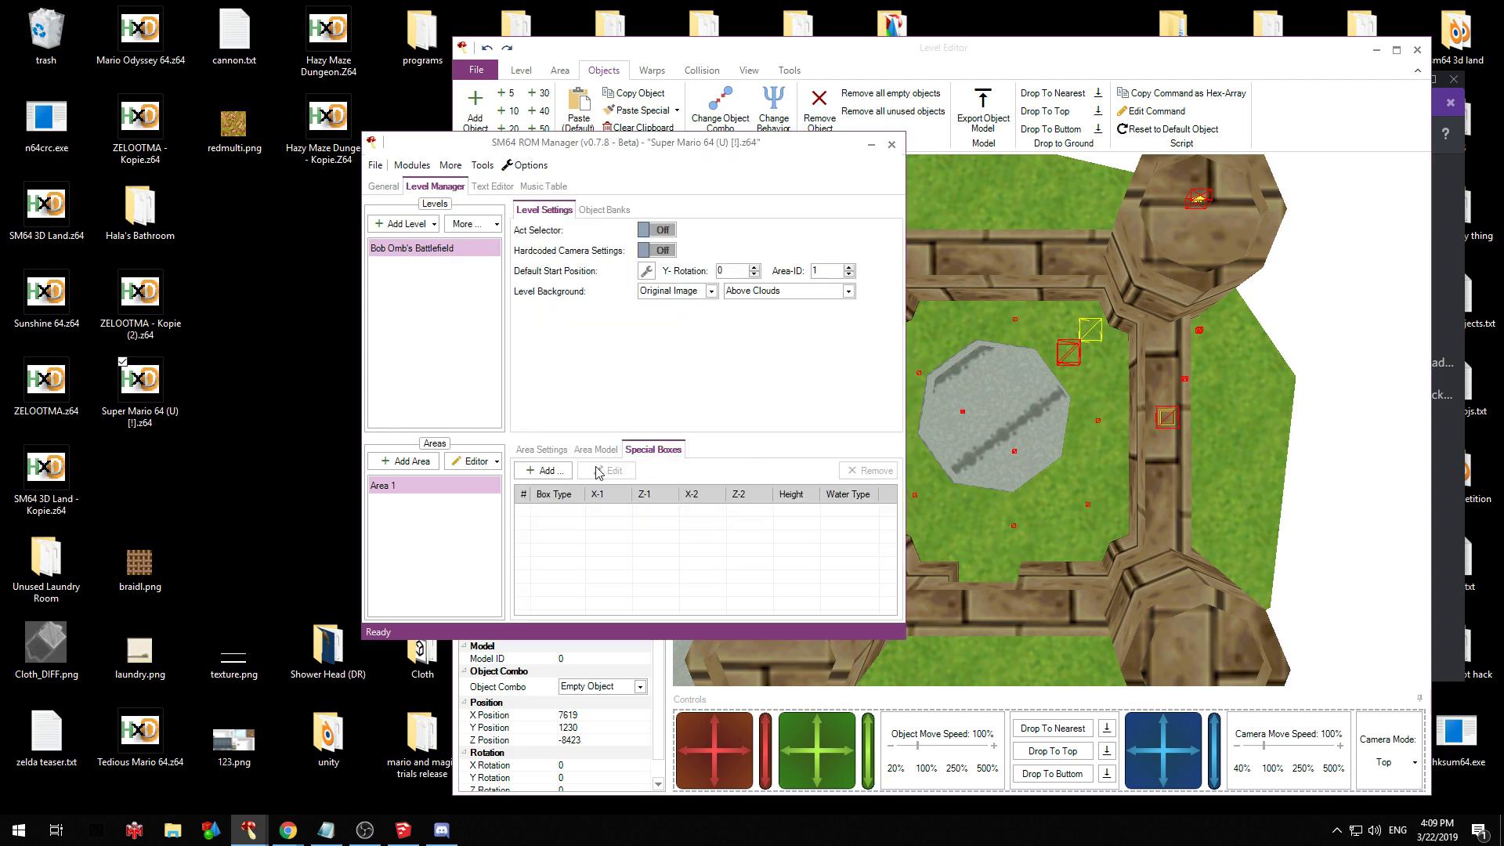
{"action": "left_click", "coordinate": [541, 468]}
{"action": "left_click_drag", "start_coordinate": [581, 350], "coordinate": [415, 351]}
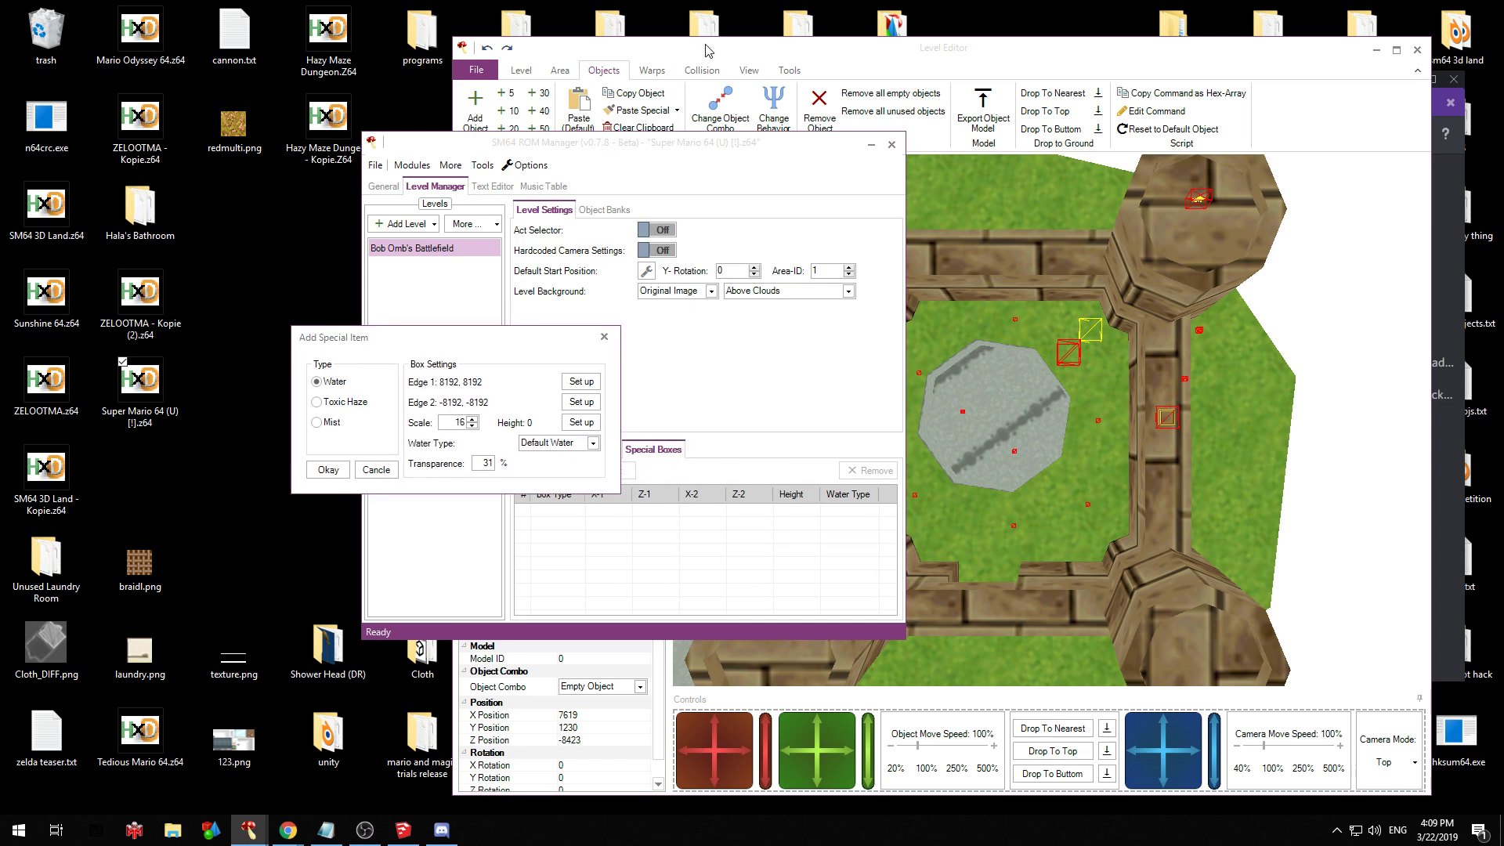
{"action": "left_click", "coordinate": [604, 337]}
Capture the Position values of empty object 17 with Snipping Tool and park the snip beside the Level Editor
{"action": "left_click", "coordinate": [760, 53]}
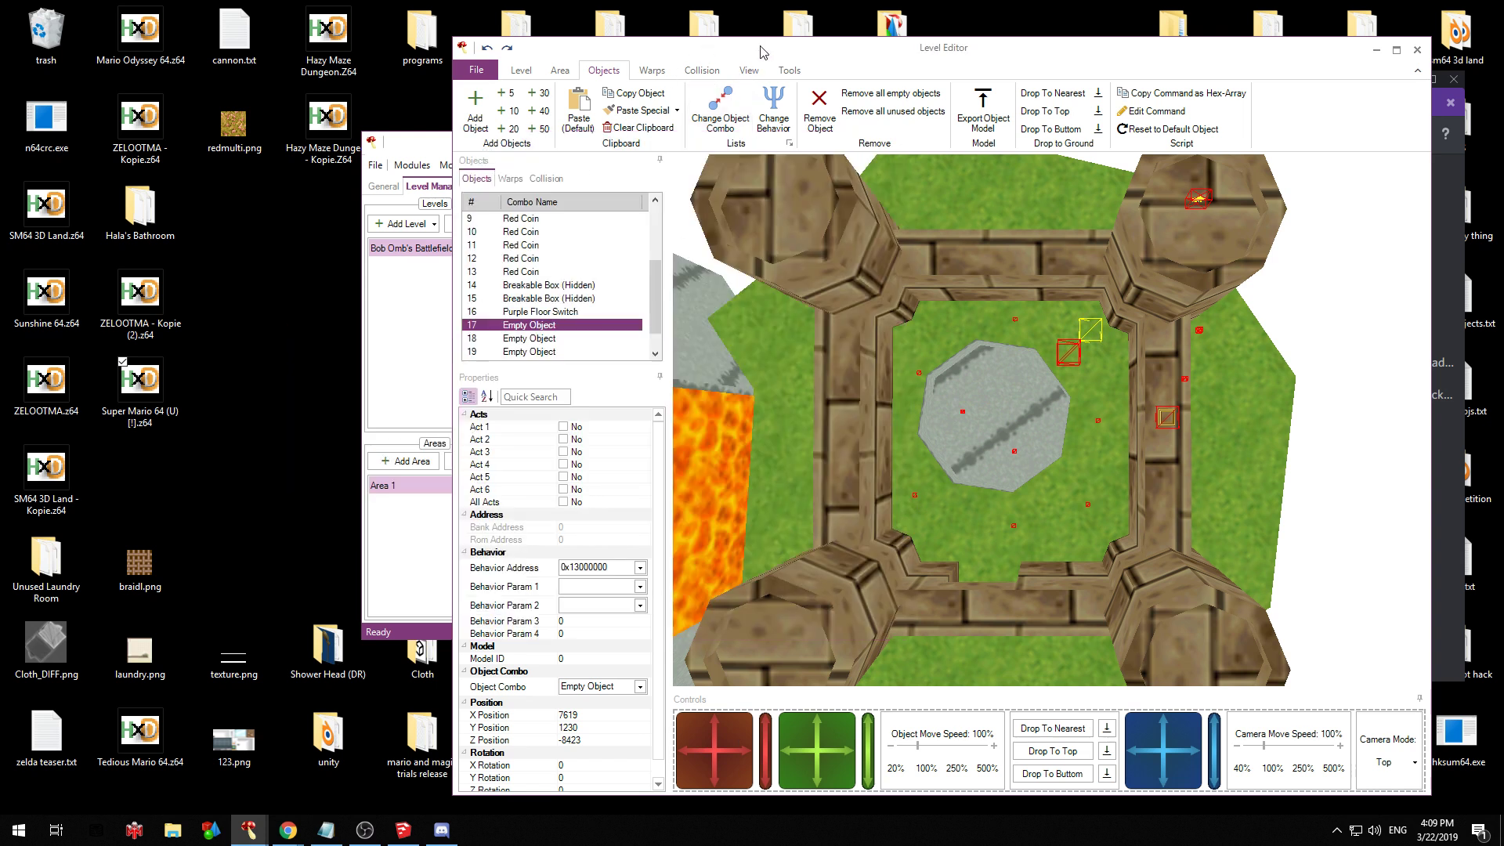
{"action": "key", "text": "super"}
{"action": "type", "text": "snip"}
{"action": "key", "text": "Return"}
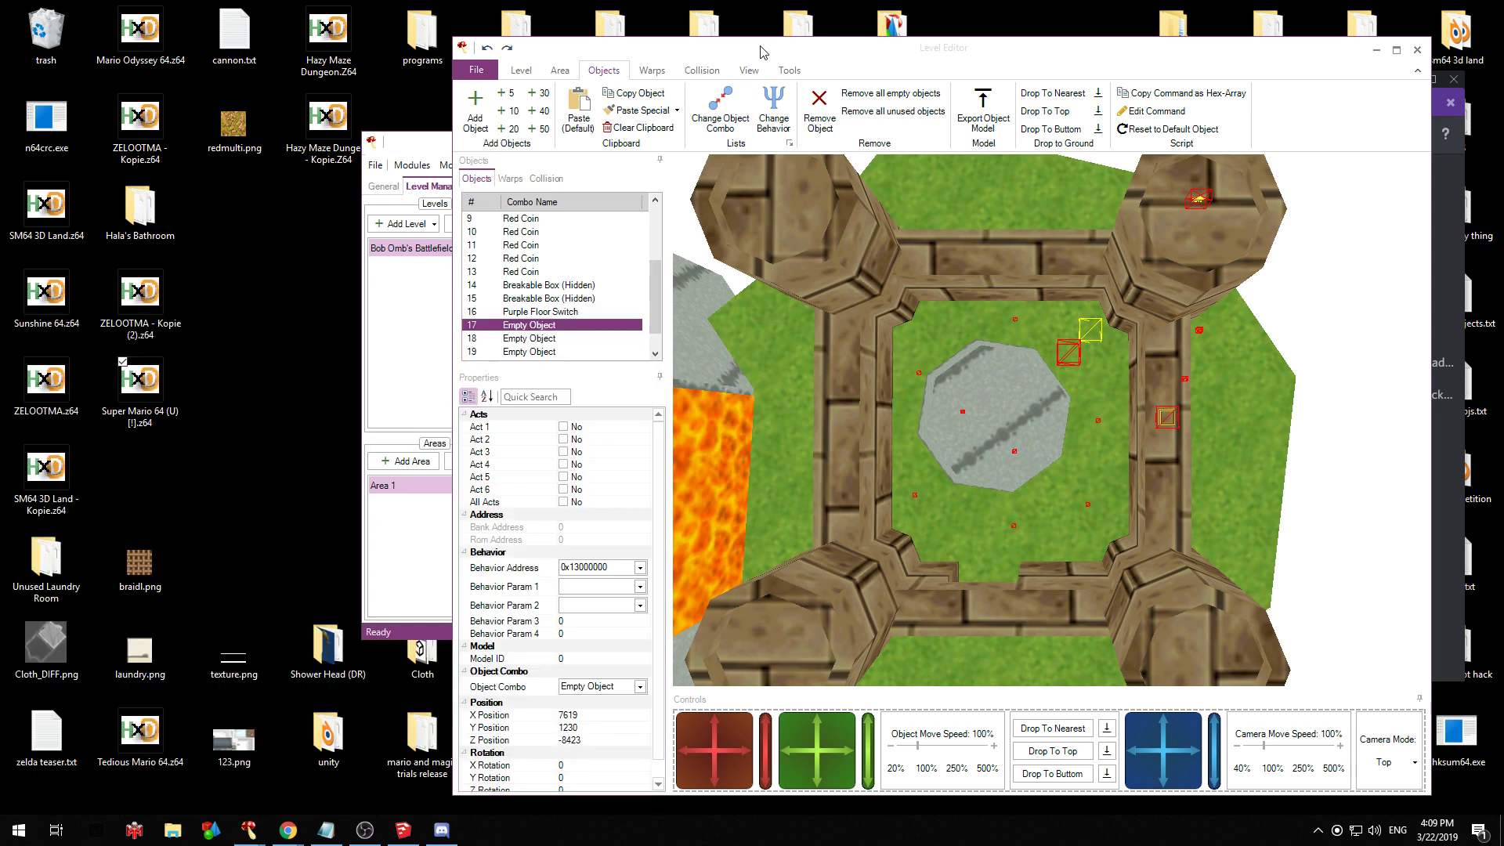
{"action": "left_click", "coordinate": [745, 147]}
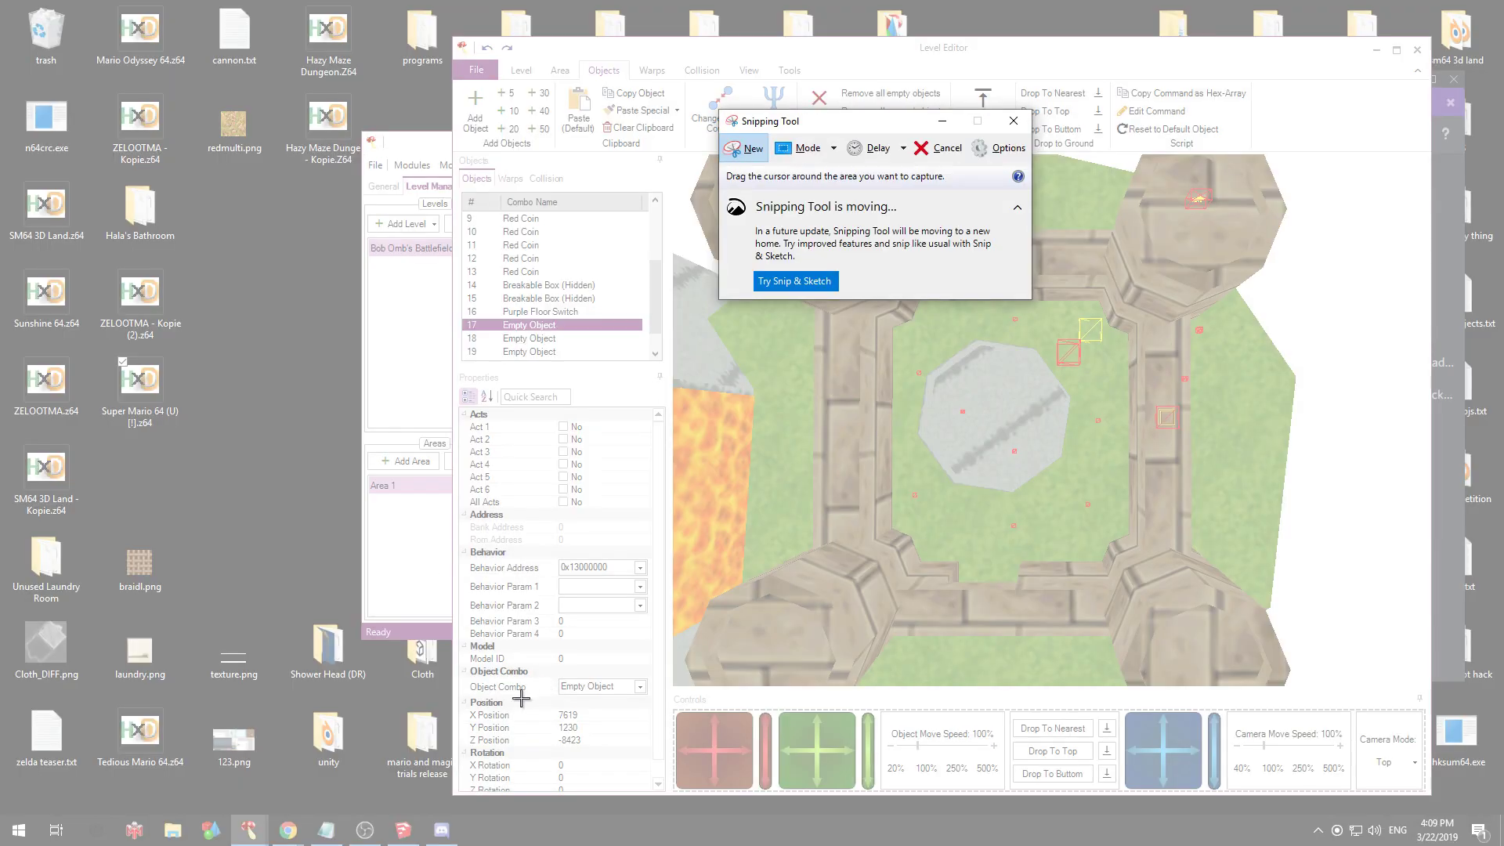
{"action": "left_click_drag", "start_coordinate": [455, 695], "coordinate": [657, 754]}
{"action": "left_click_drag", "start_coordinate": [543, 545], "coordinate": [236, 567]}
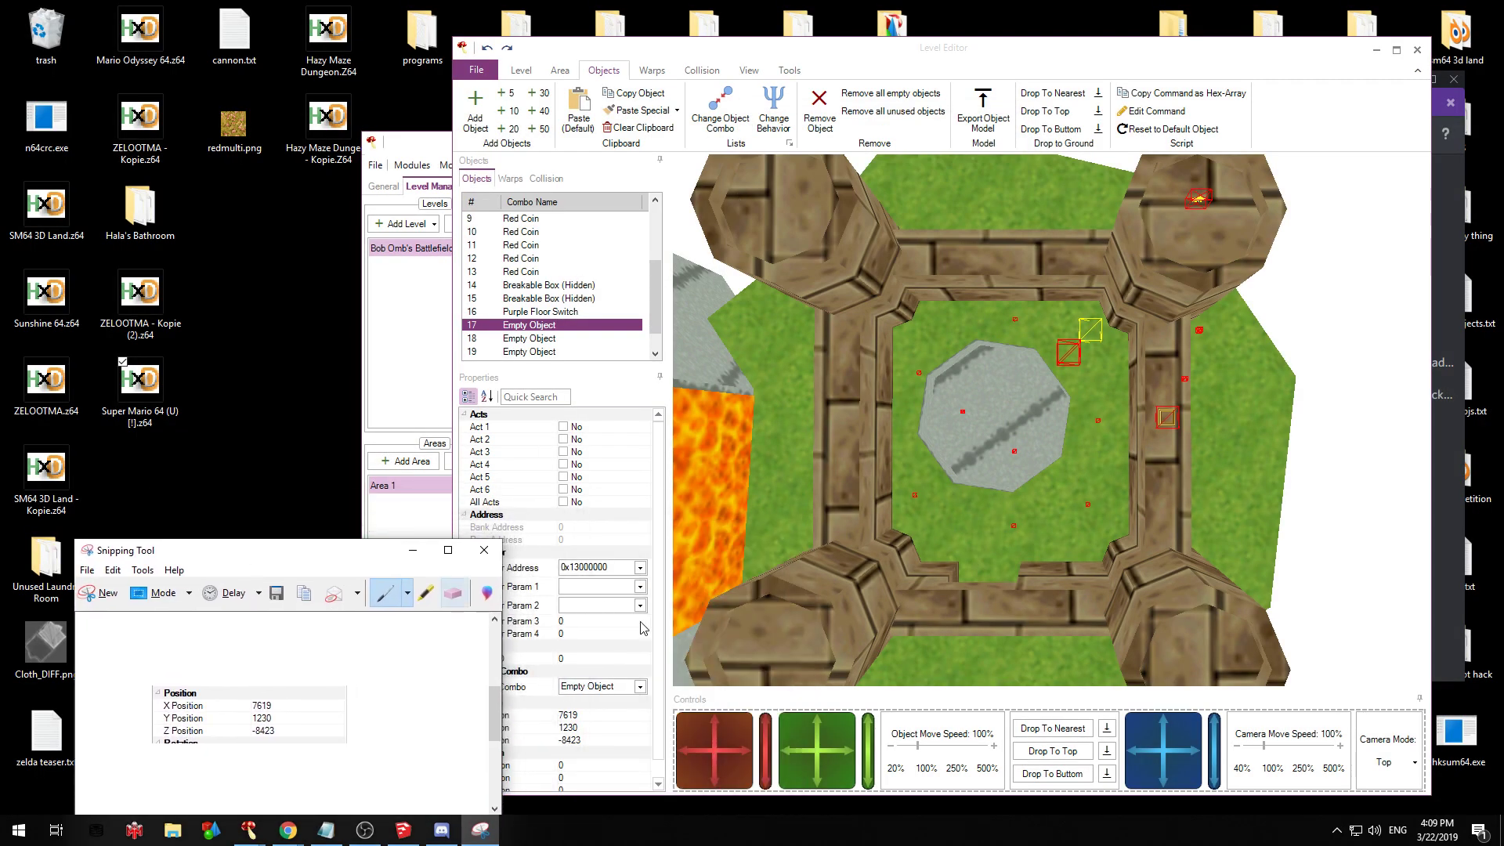
Move empty object 17 to the diagonally opposite courtyard corner at about X 5129, Z -5843, and arrange the windows side by side
{"action": "left_click_drag", "start_coordinate": [738, 715], "coordinate": [663, 799]}
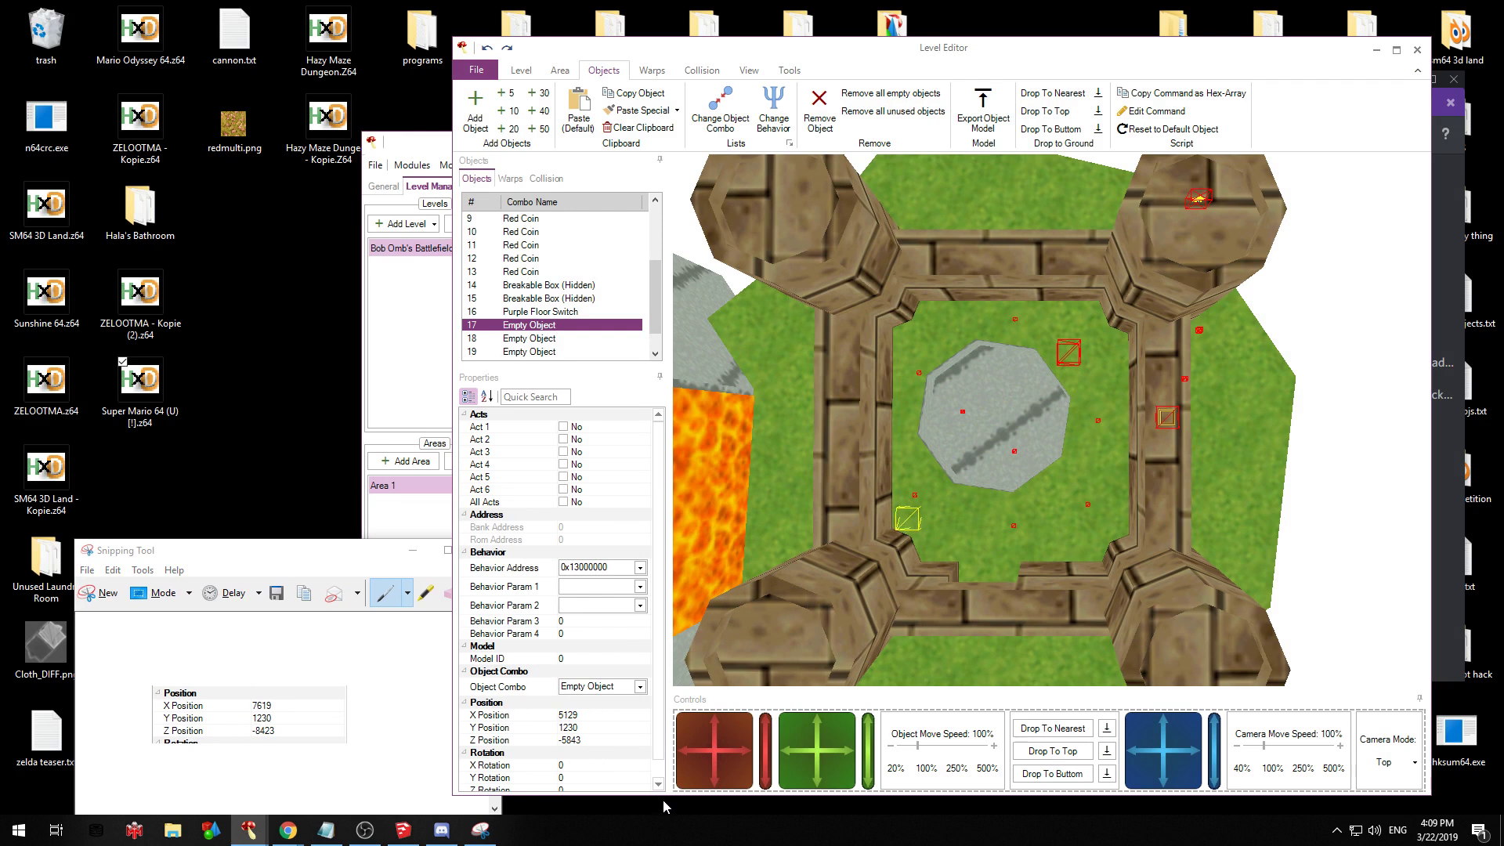
{"action": "left_click_drag", "start_coordinate": [649, 51], "coordinate": [999, 35]}
{"action": "left_click_drag", "start_coordinate": [614, 141], "coordinate": [556, 69]}
{"action": "left_click", "coordinate": [487, 399]}
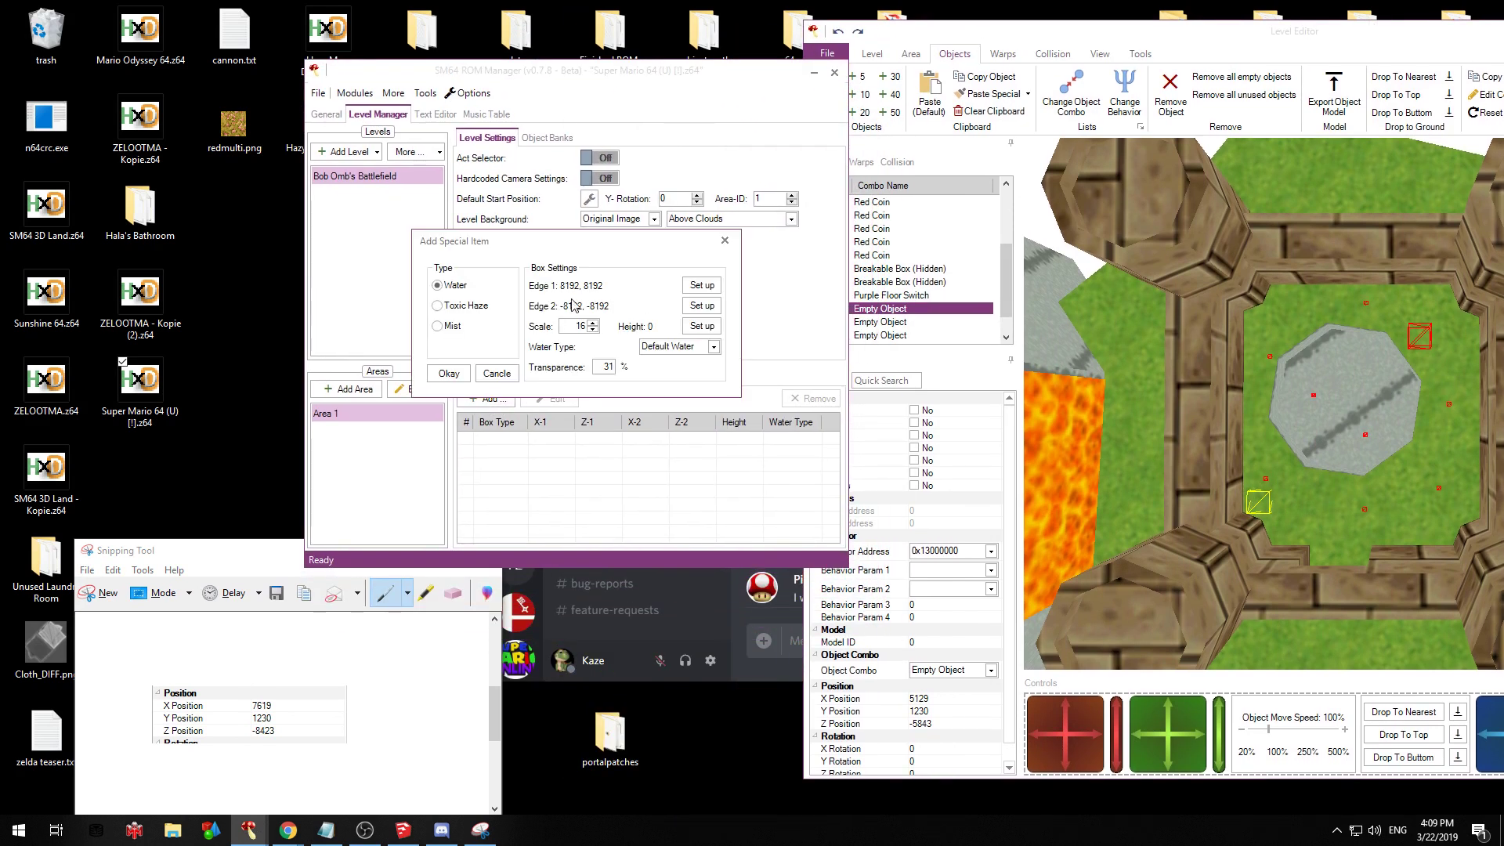
Set Edge 1 of the new water box to X 7619, Z -8423, matching the captured corner position
{"action": "left_click", "coordinate": [705, 285]}
{"action": "double_click", "coordinate": [588, 302]}
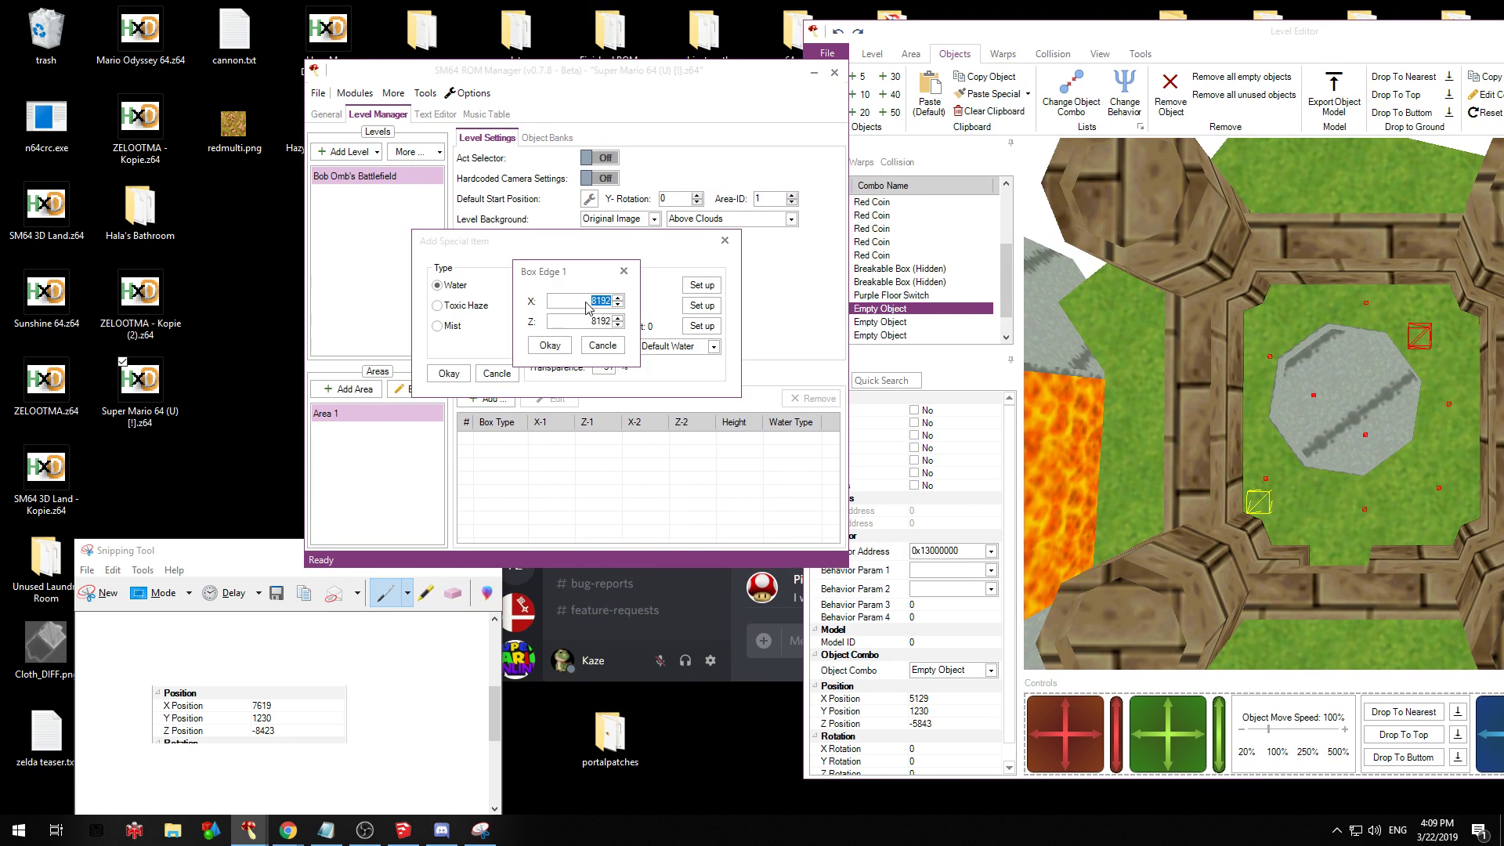
{"action": "type", "text": "7641"}
{"action": "key", "text": "BackSpace"}
{"action": "key", "text": "BackSpace"}
{"action": "type", "text": "19"}
{"action": "double_click", "coordinate": [575, 324]}
{"action": "left_click", "coordinate": [566, 346]}
Set Edge 2 of the water box to X 5129, Z 5843 and recheck the entered values
{"action": "left_click", "coordinate": [696, 306]}
{"action": "double_click", "coordinate": [585, 306]}
{"action": "type", "text": "51"}
{"action": "double_click", "coordinate": [600, 323]}
{"action": "type", "text": "58"}
{"action": "left_click", "coordinate": [550, 345]}
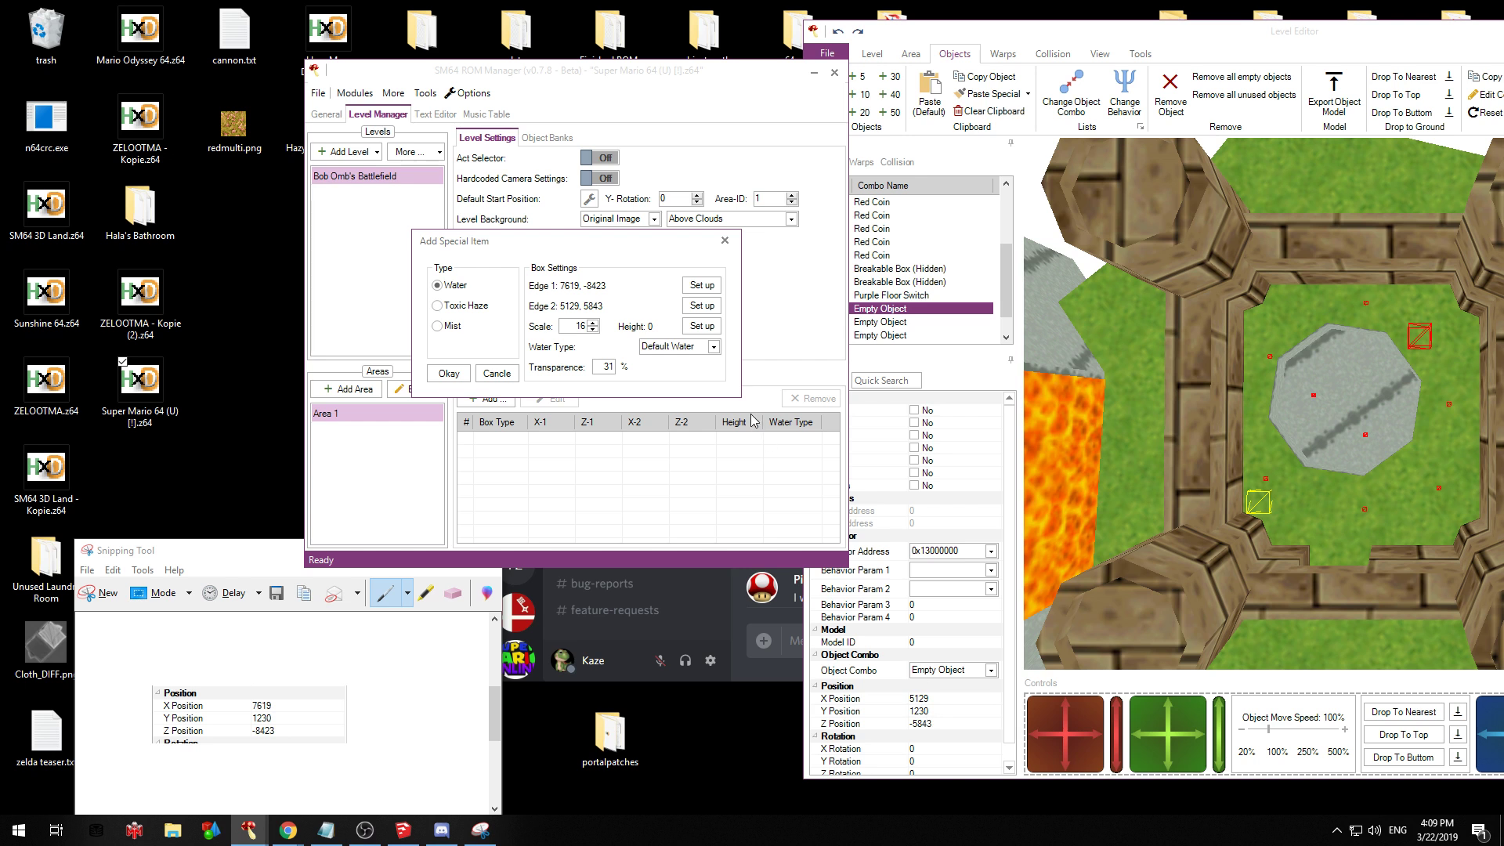
{"action": "left_click", "coordinate": [702, 306]}
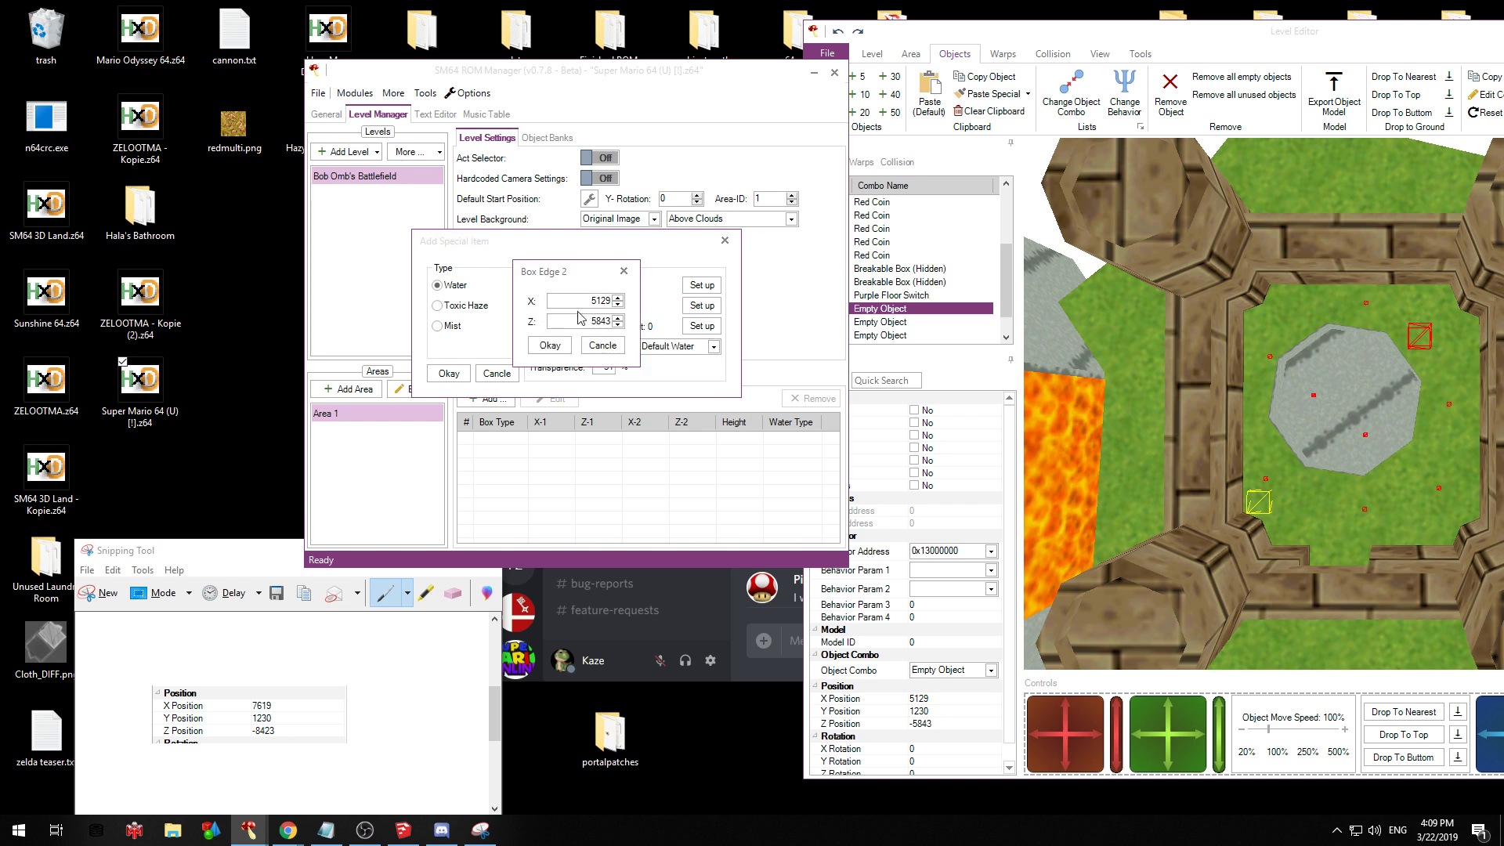
{"action": "left_click", "coordinate": [602, 344]}
Add the water box with a height of 1180 and the Green Water type
{"action": "left_click", "coordinate": [702, 326]}
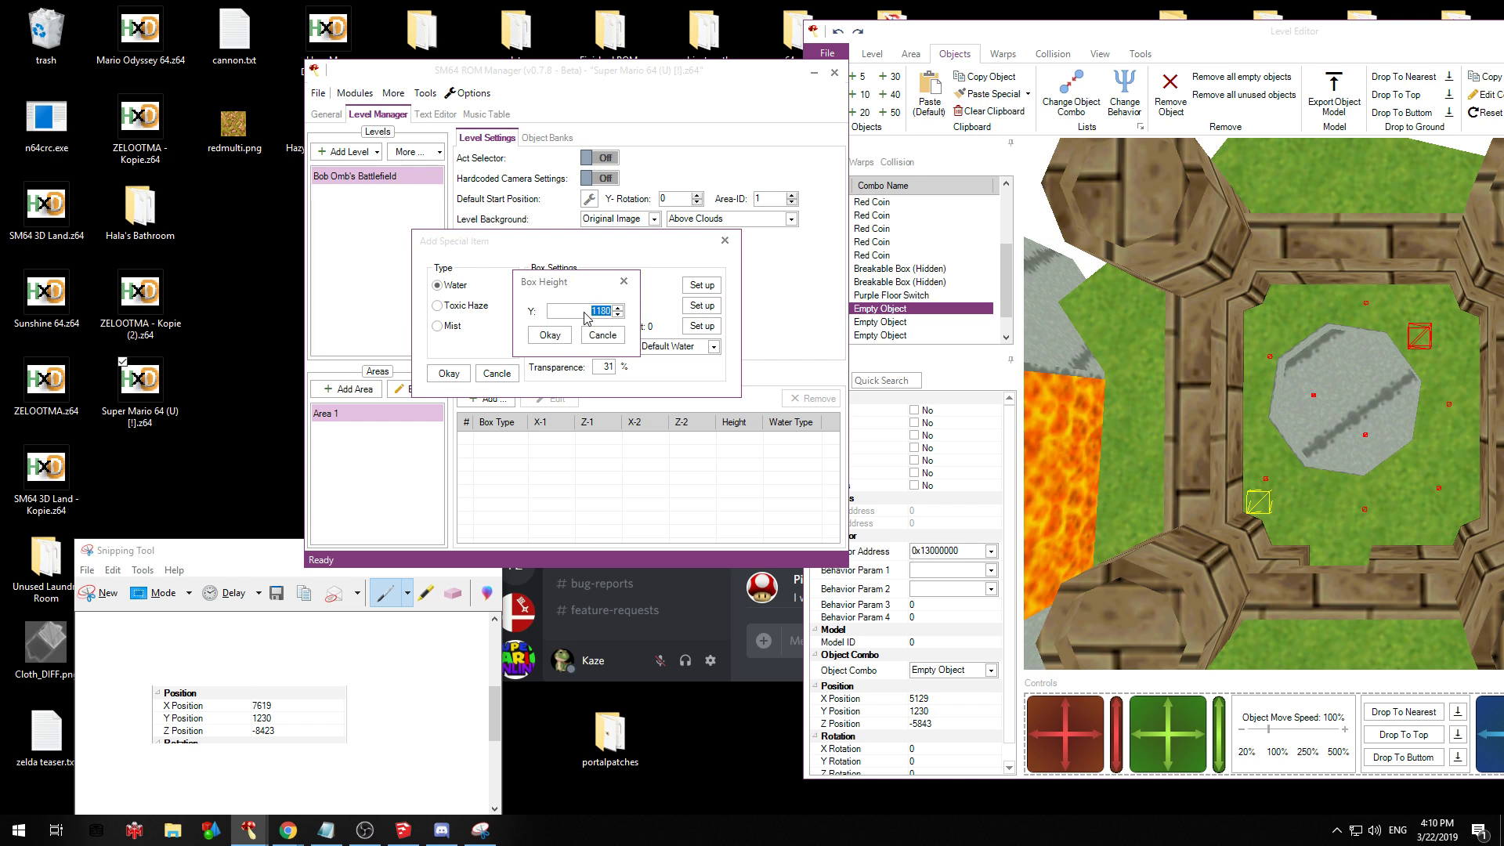
{"action": "left_click", "coordinate": [569, 334]}
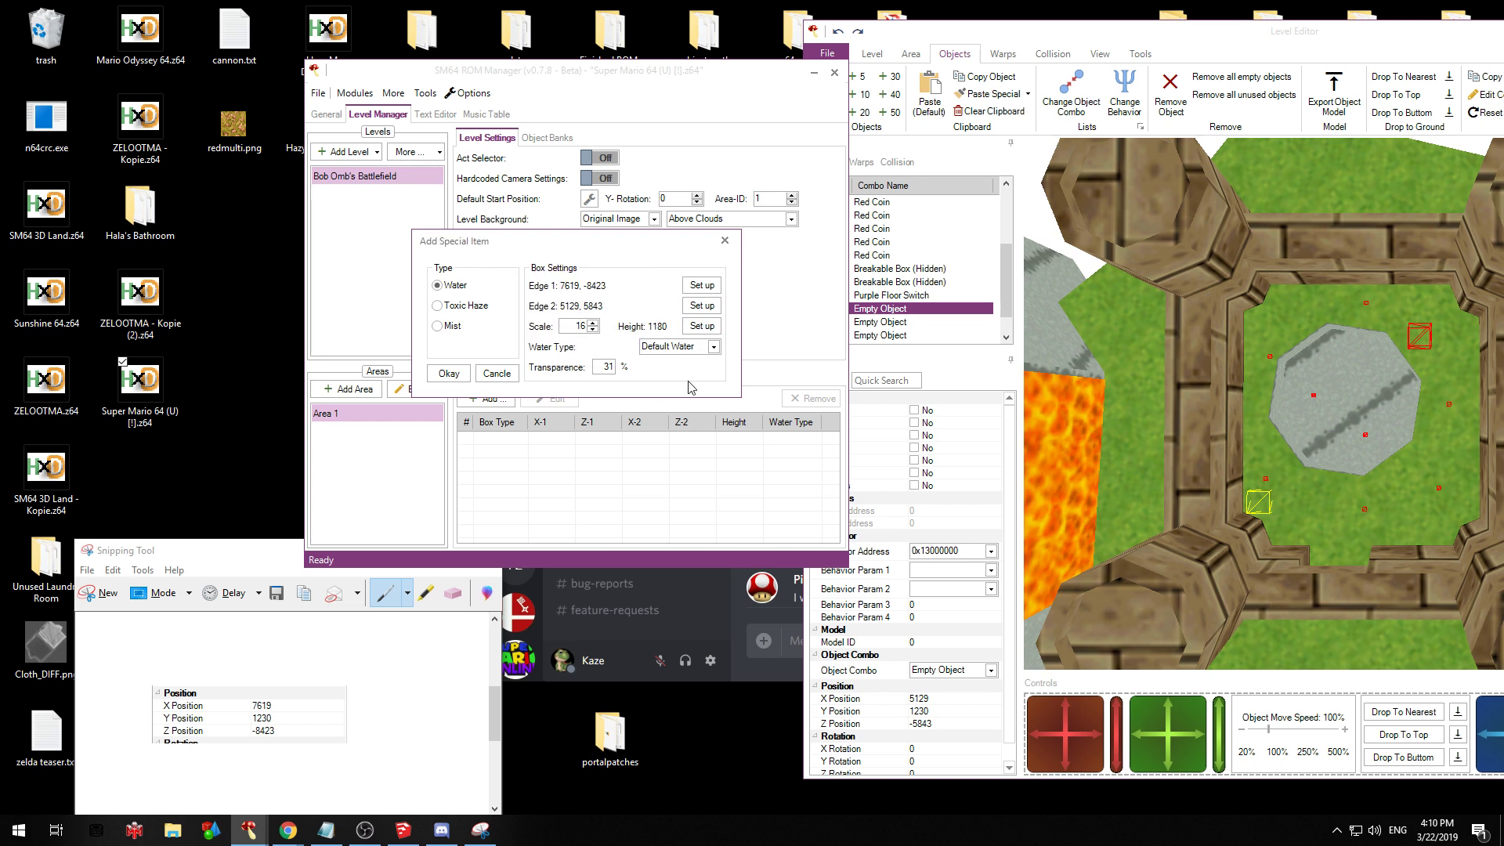
{"action": "left_click", "coordinate": [690, 348]}
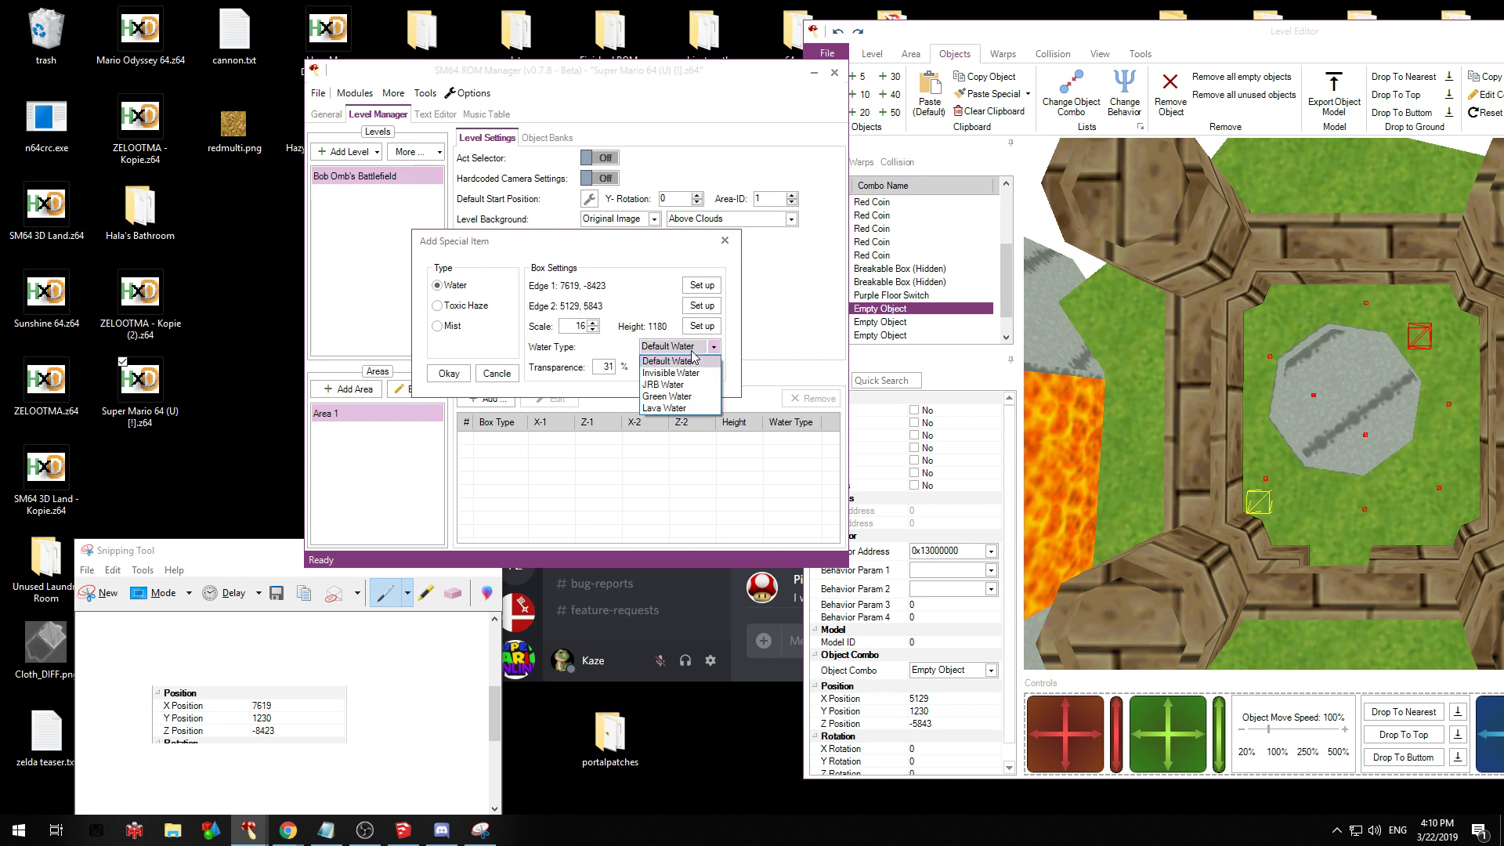
{"action": "left_click", "coordinate": [679, 398]}
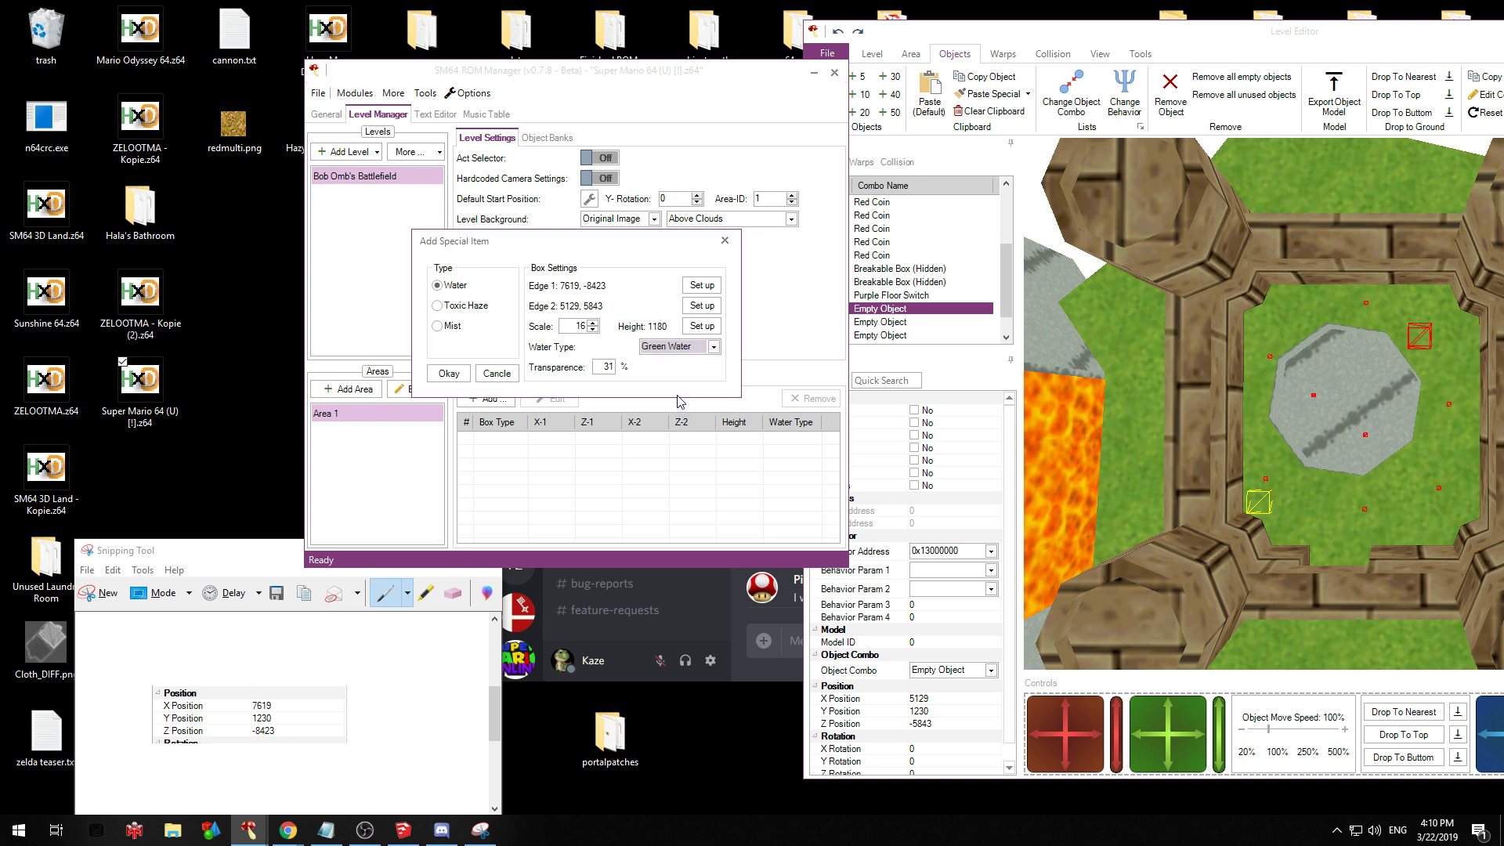
{"action": "left_click", "coordinate": [471, 375]}
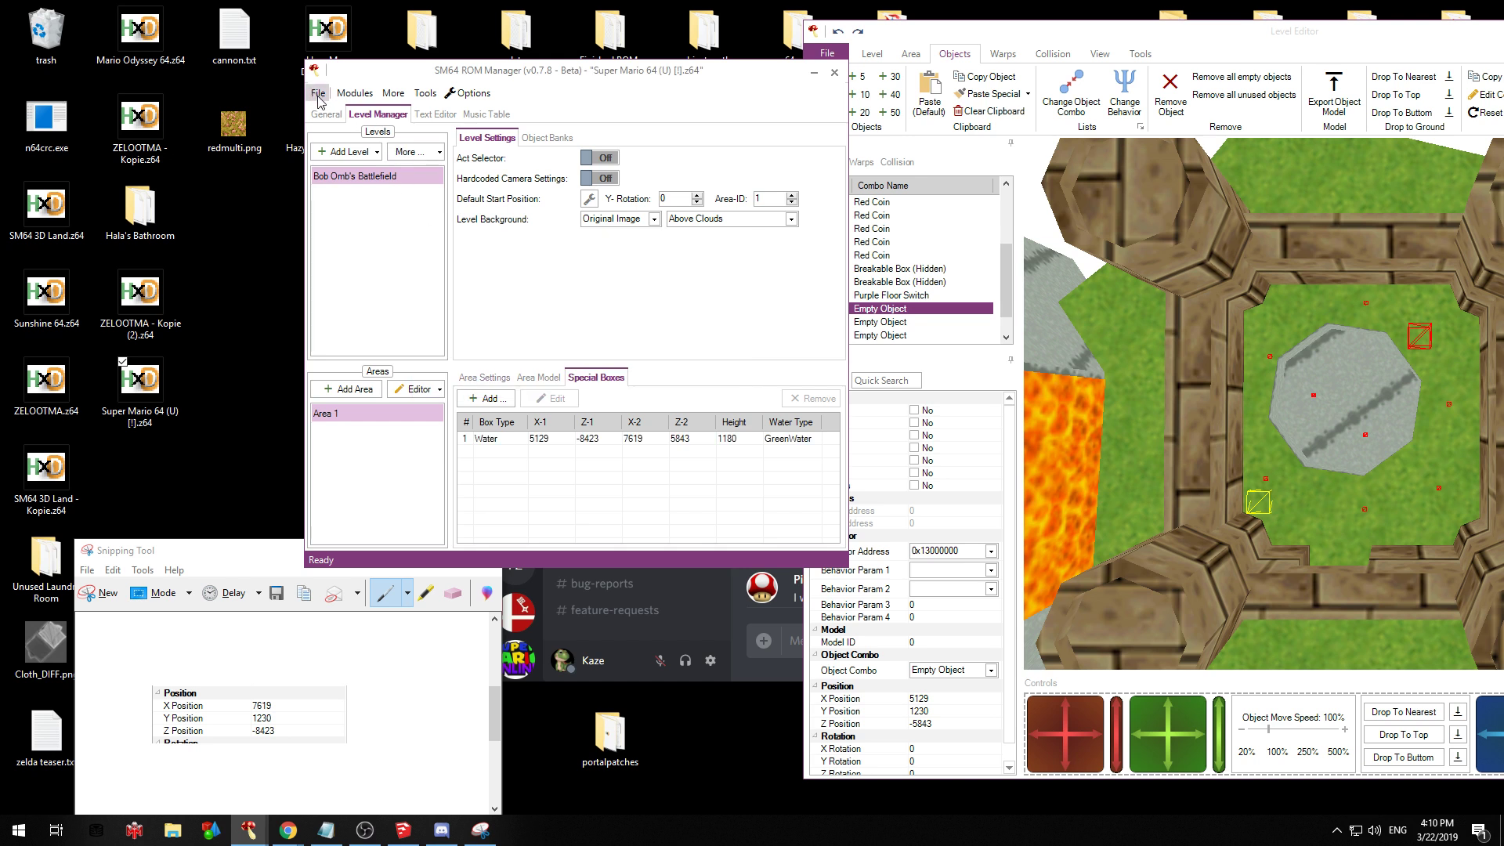
Save the ROM from the Level Editor
{"action": "left_click", "coordinate": [825, 55]}
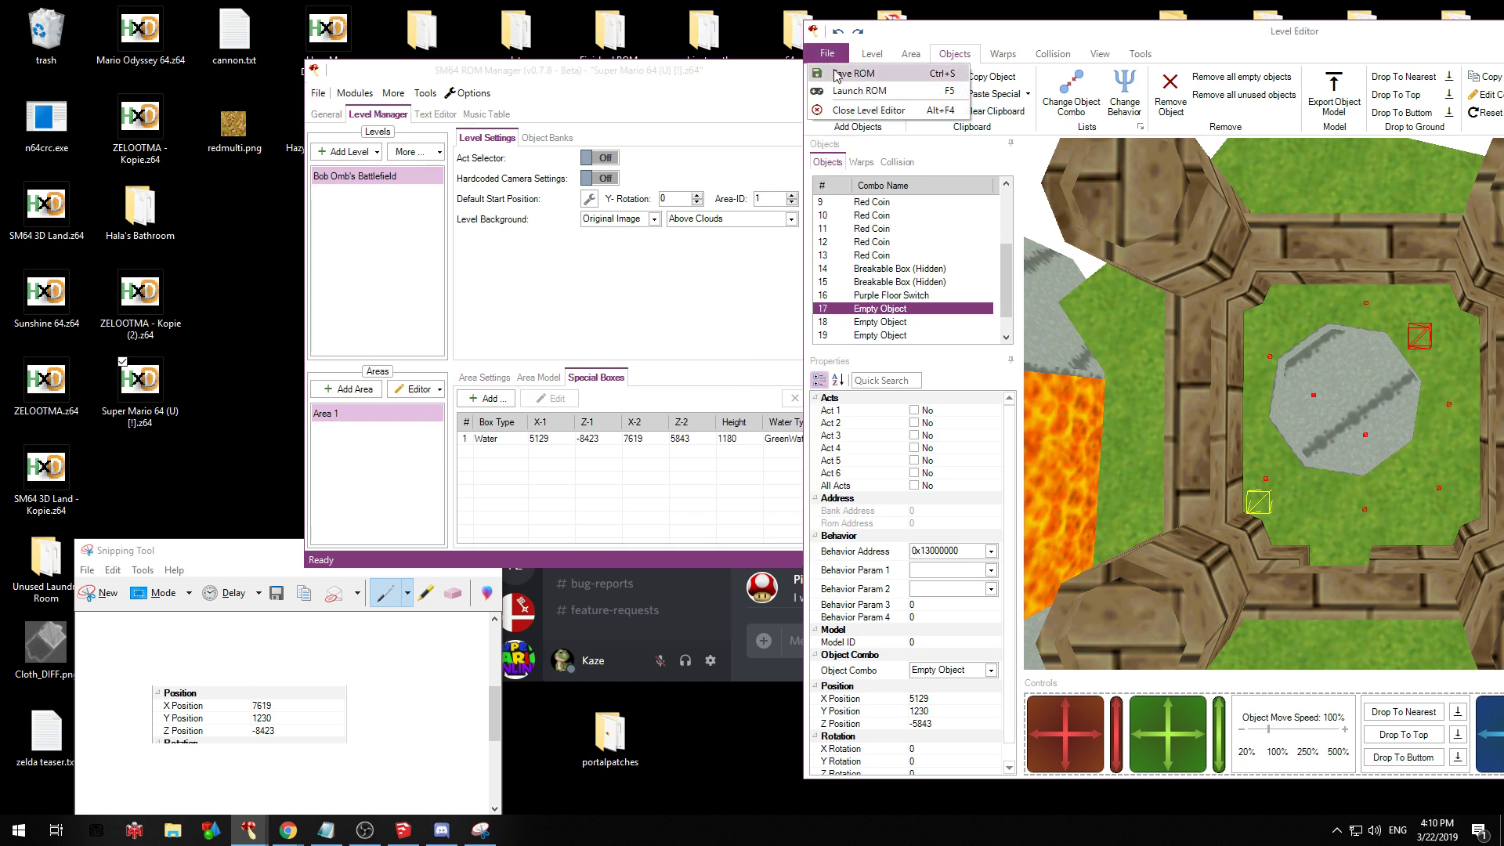